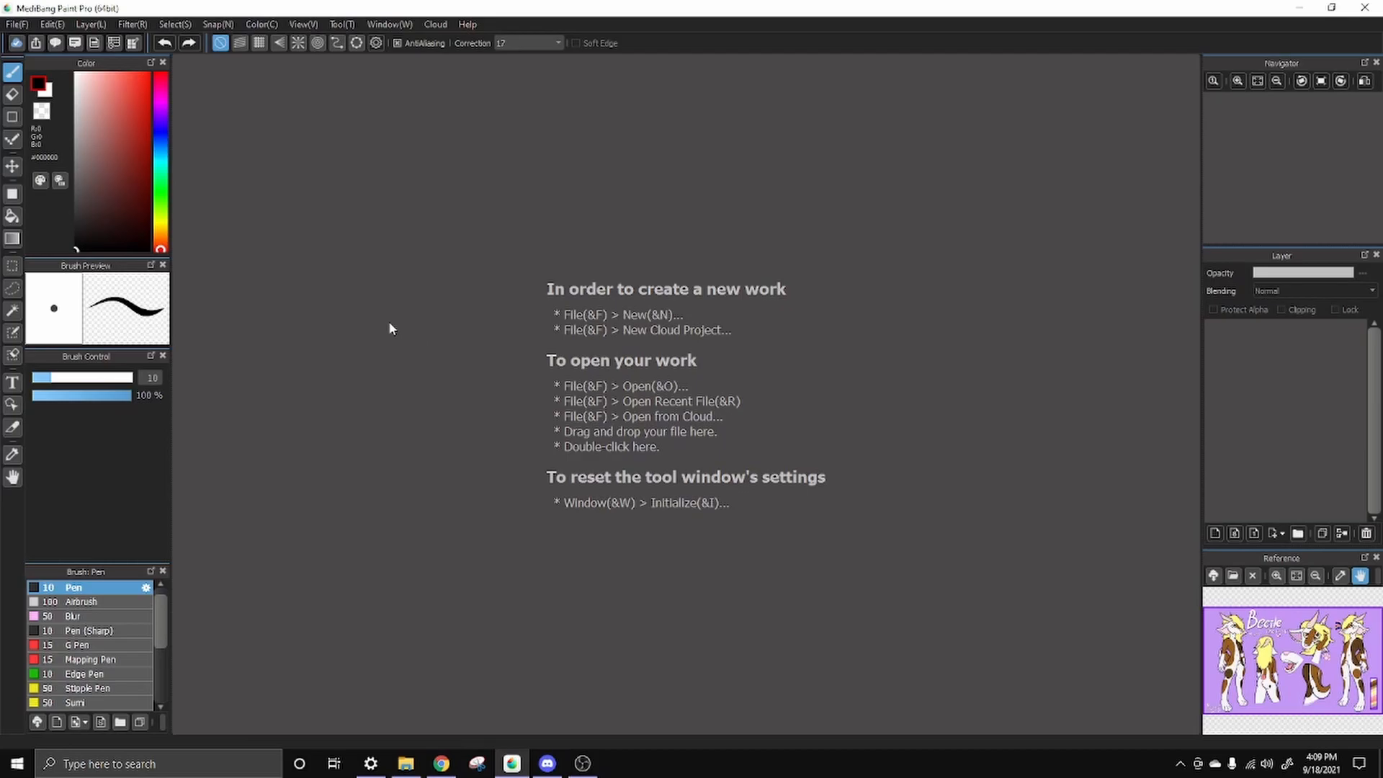
Create a new 2100 × 2800 pixel canvas at 1200 dpi with the MediBang CoverArt paper size and a transparent background
left_click(17, 25)
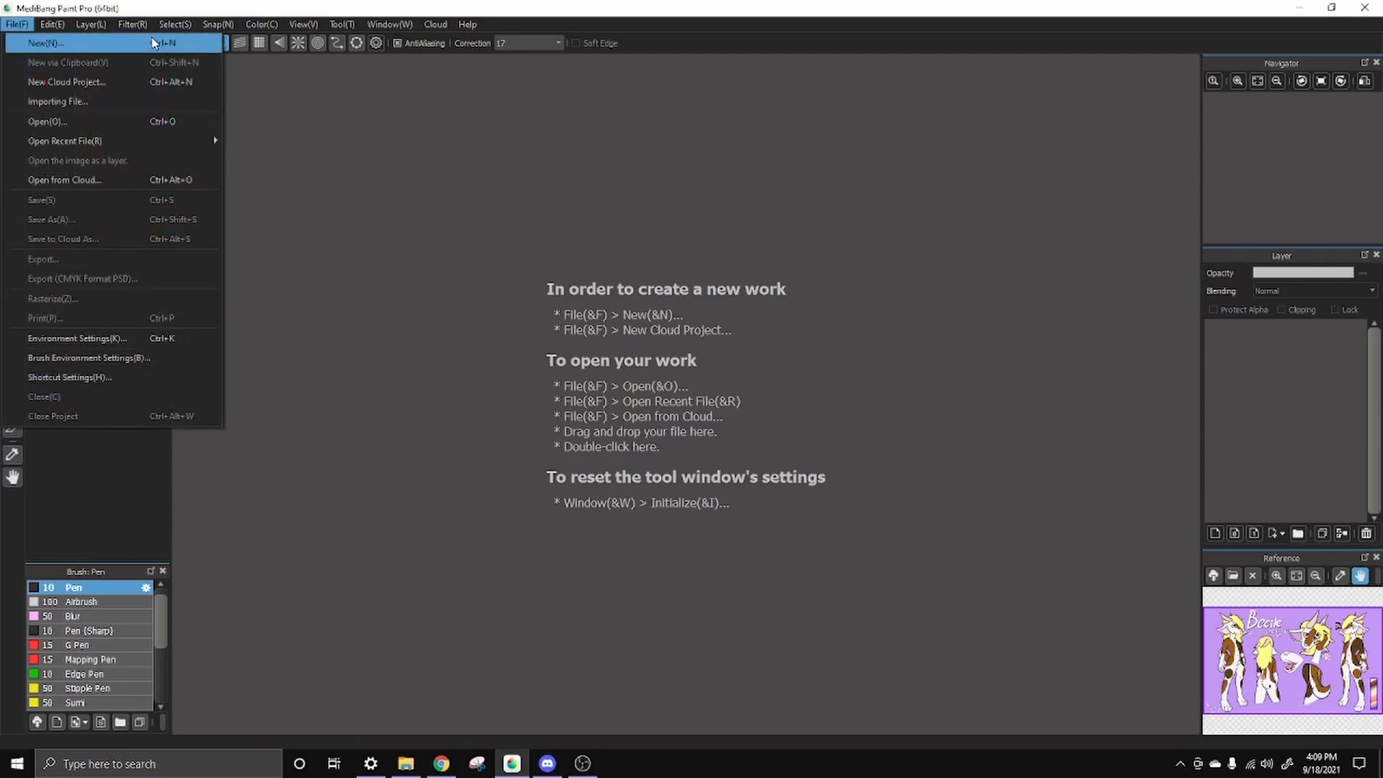
left_click(189, 45)
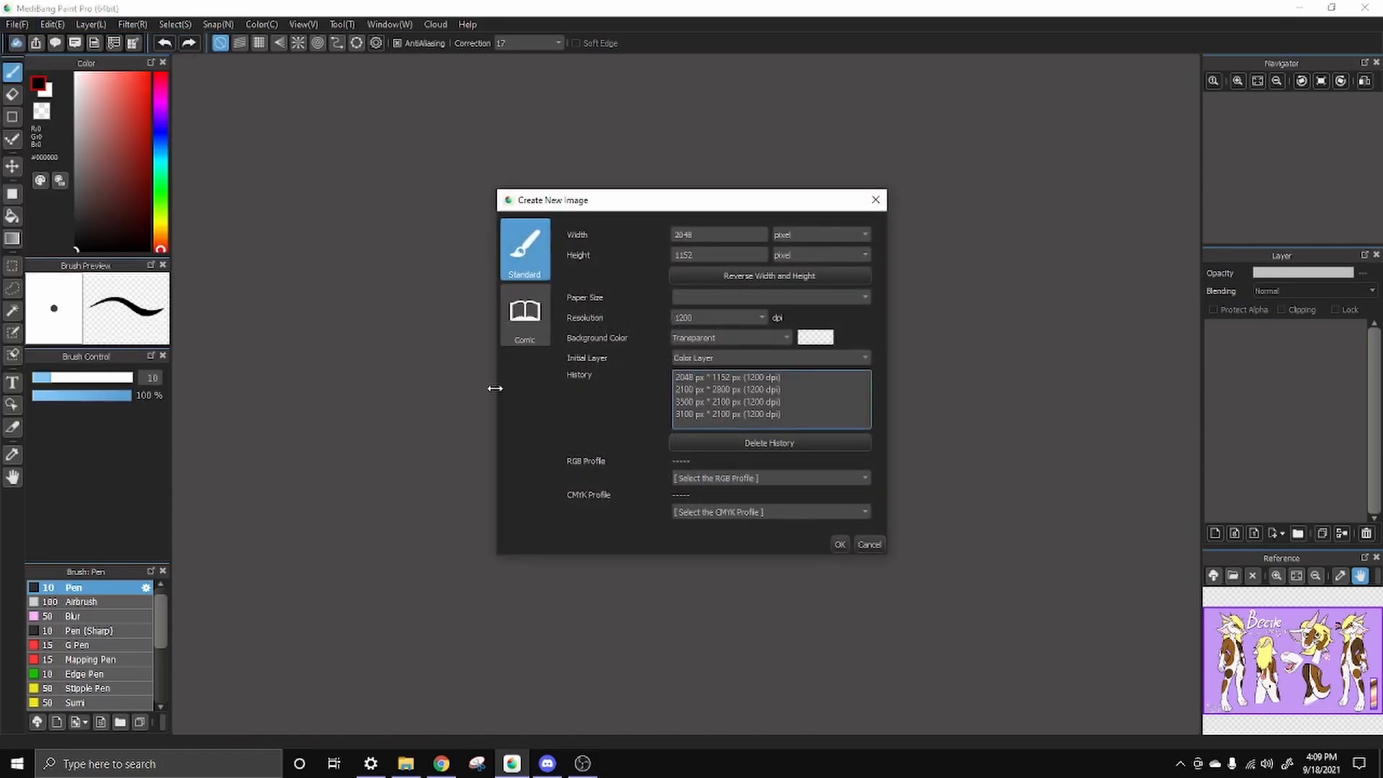
key("Down")
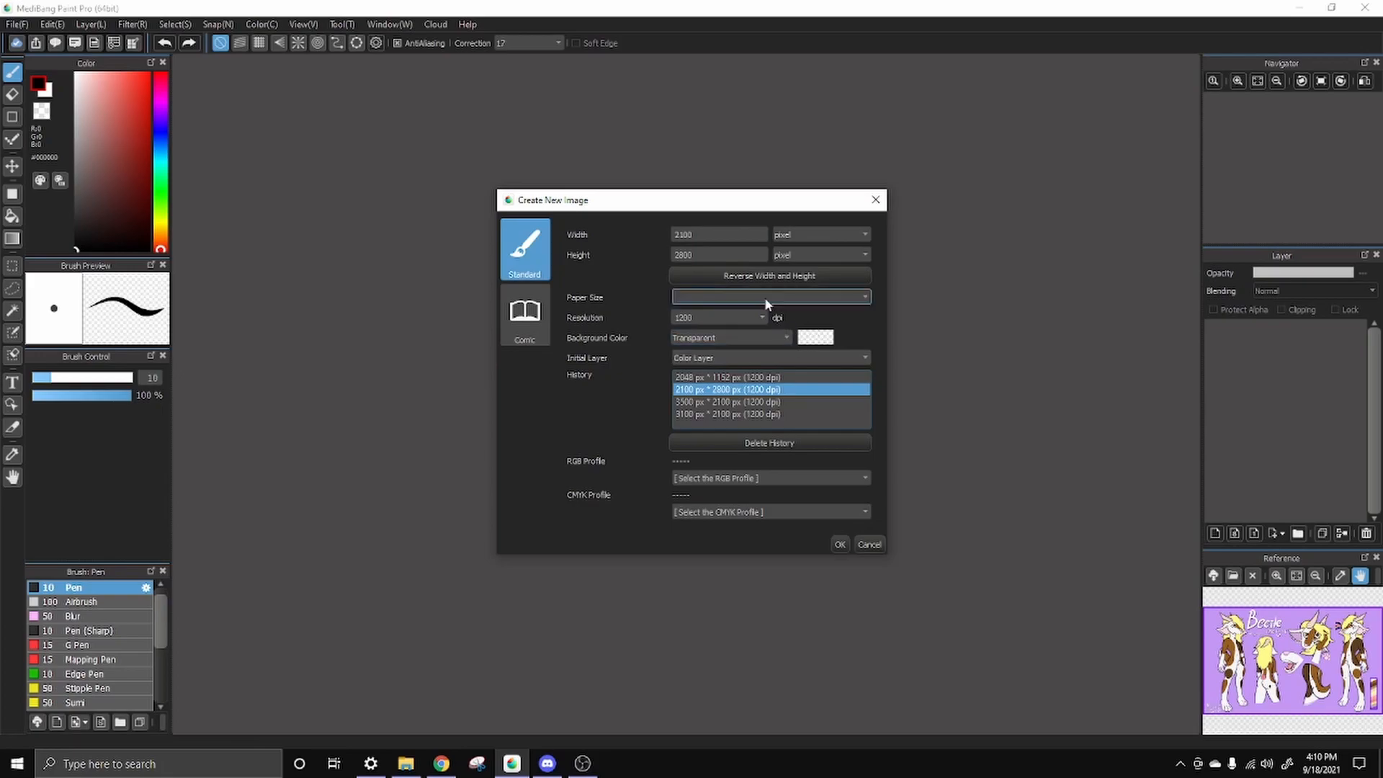
left_click(768, 304)
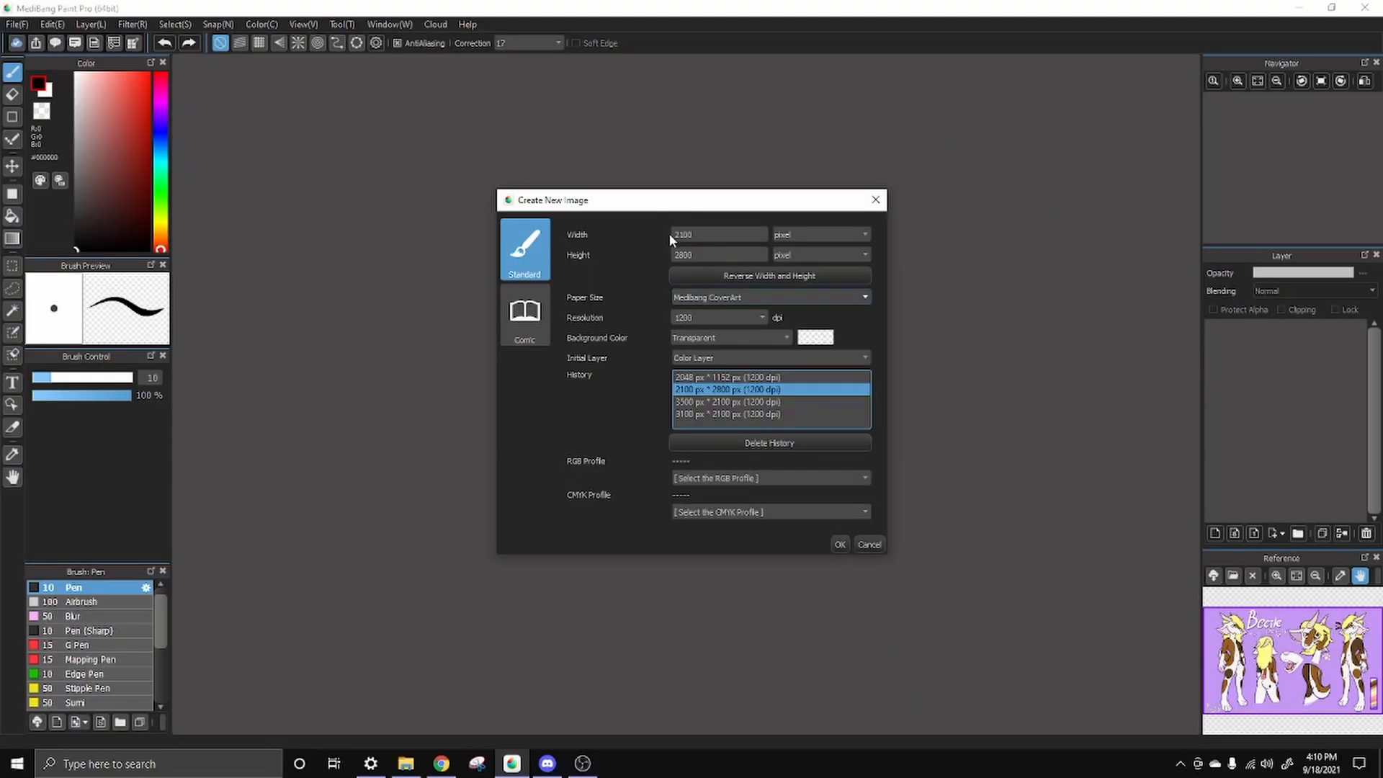
left_click(670, 234)
left_click(742, 281)
left_click(796, 283)
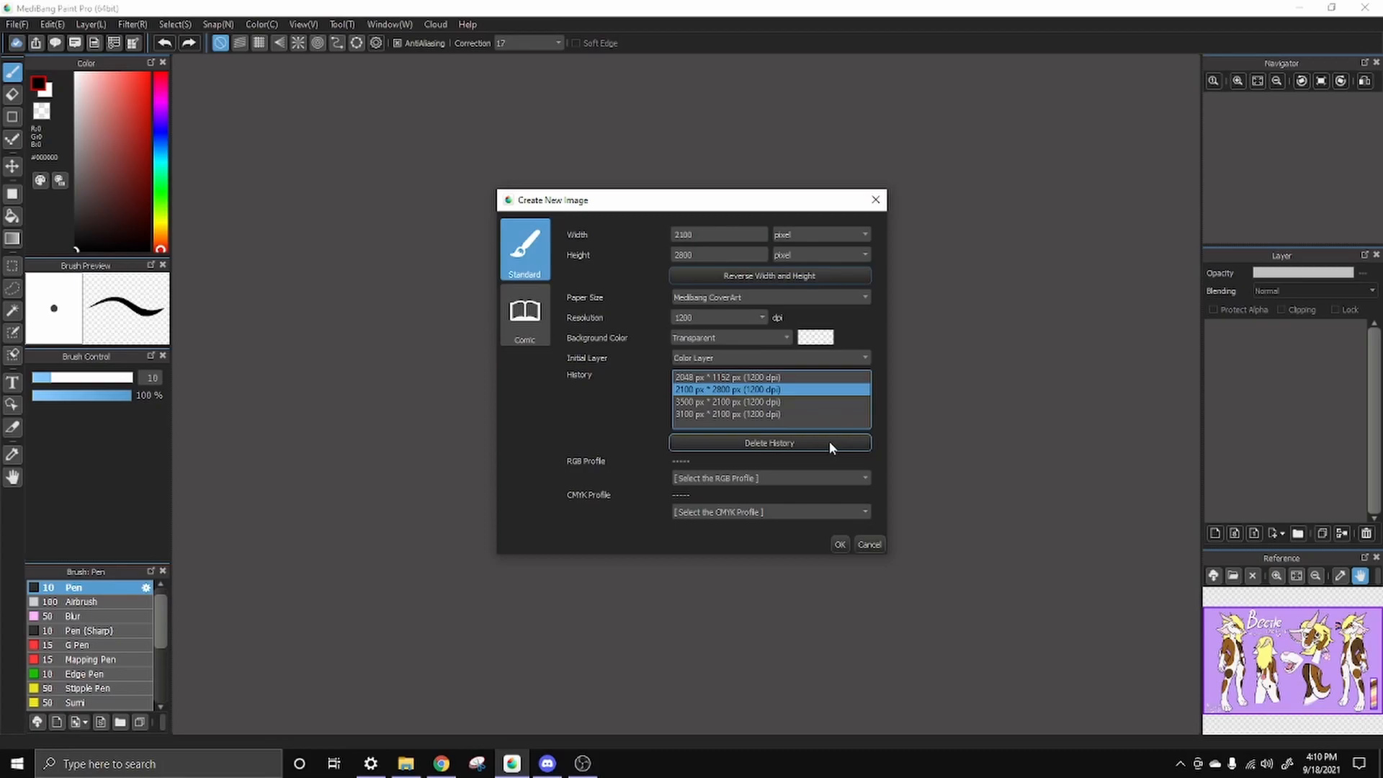
left_click(840, 545)
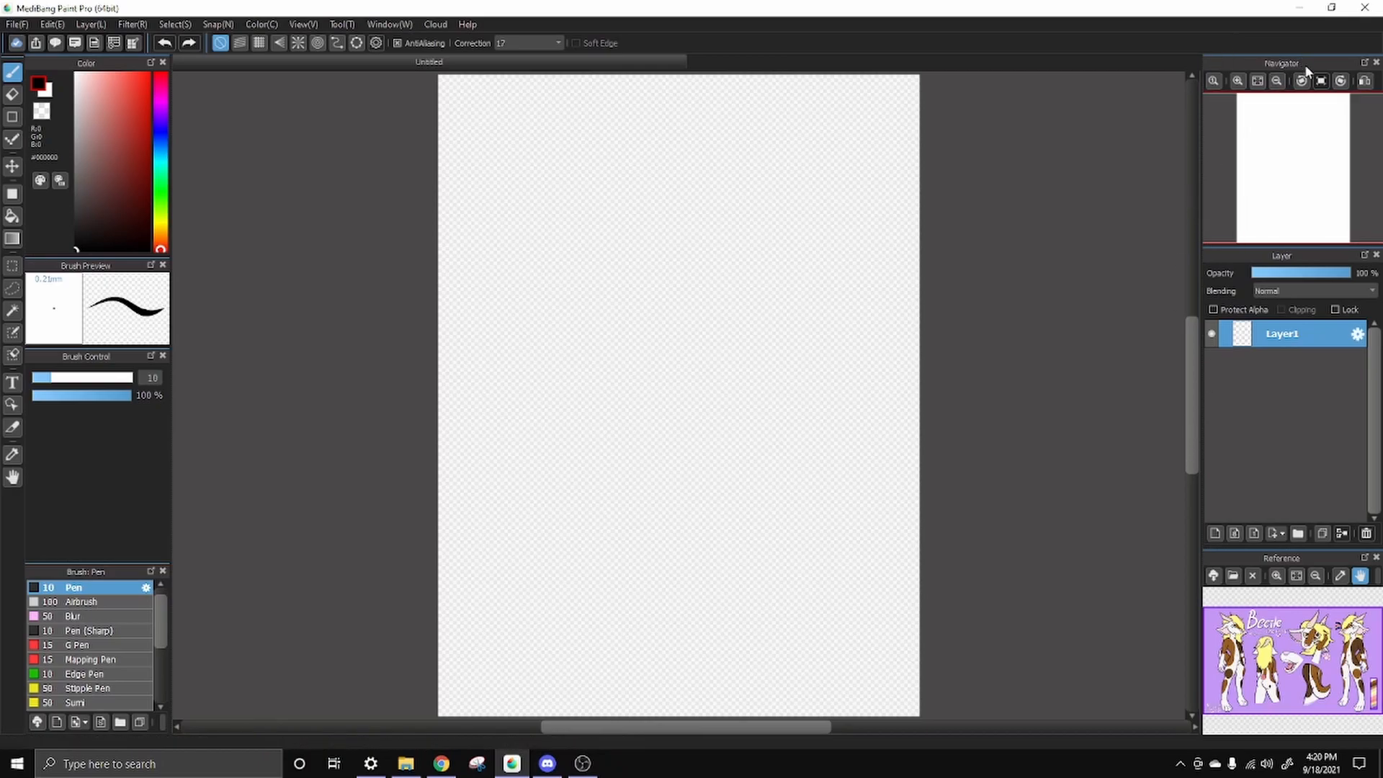
Try the canvas view controls by zooming out, fitting the canvas to the window, rotating it left and clearing the rotation
mouse_move(1312, 170)
left_mouse_down()
mouse_move(1276, 166)
mouse_move(1286, 215)
mouse_move(1269, 175)
mouse_move(1287, 210)
mouse_move(1280, 192)
mouse_move(1303, 175)
mouse_move(1287, 173)
left_mouse_up()
left_click(1258, 81)
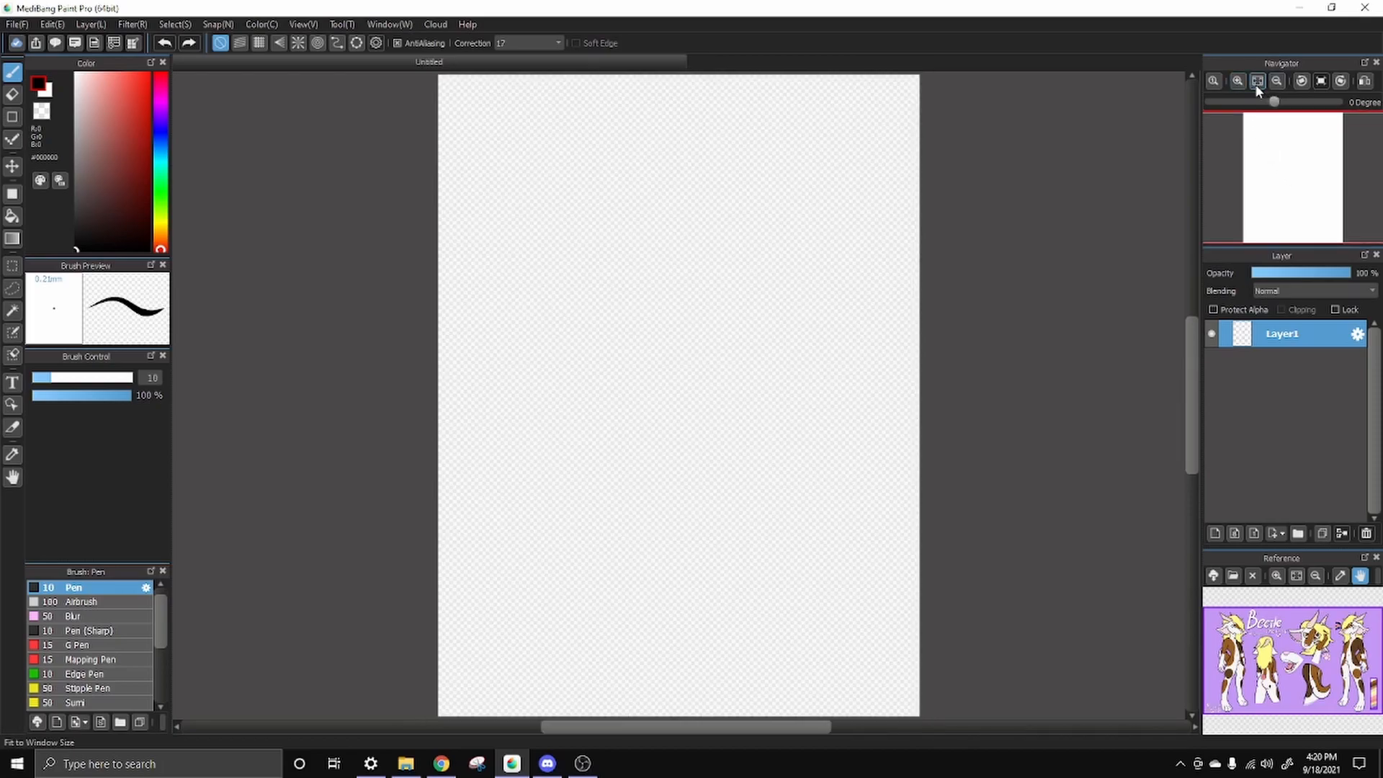
left_click(1279, 82)
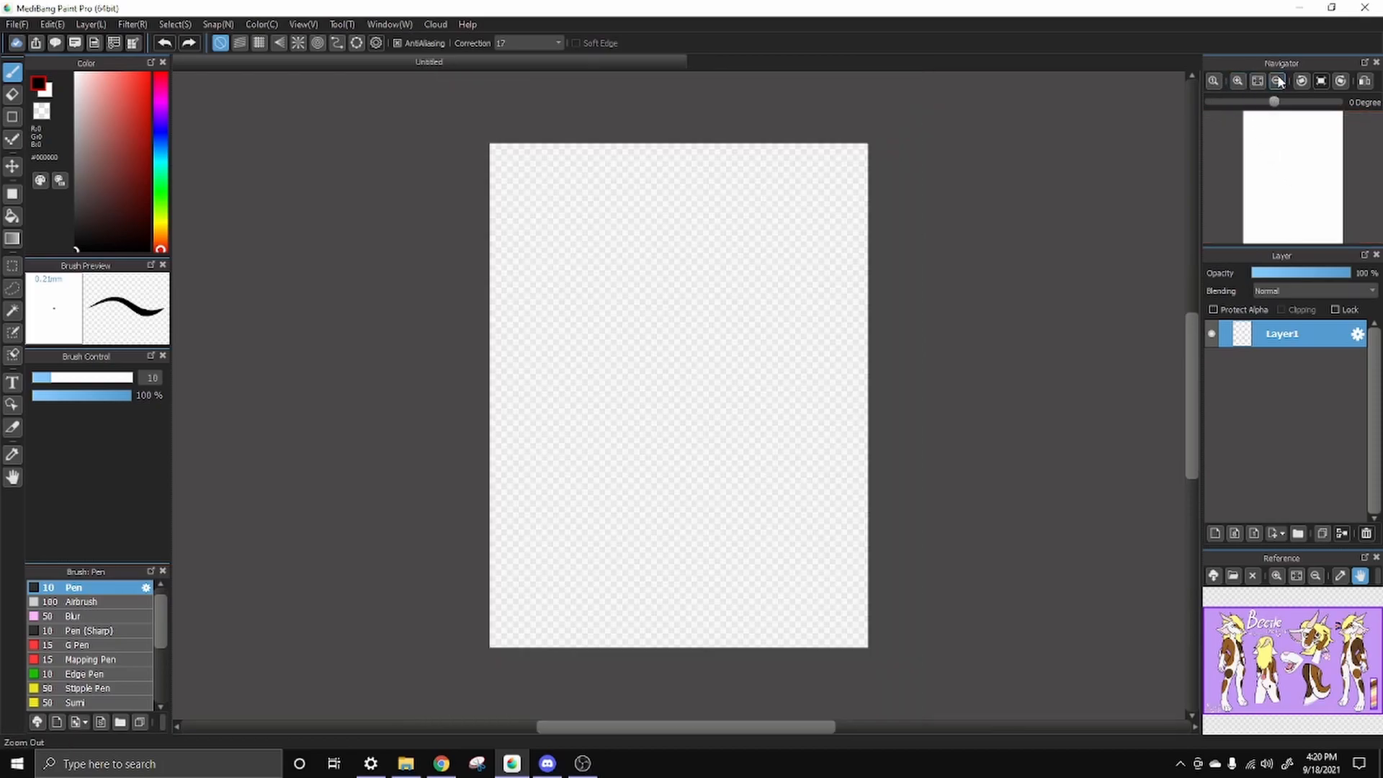
left_click(1256, 81)
left_click(1301, 81)
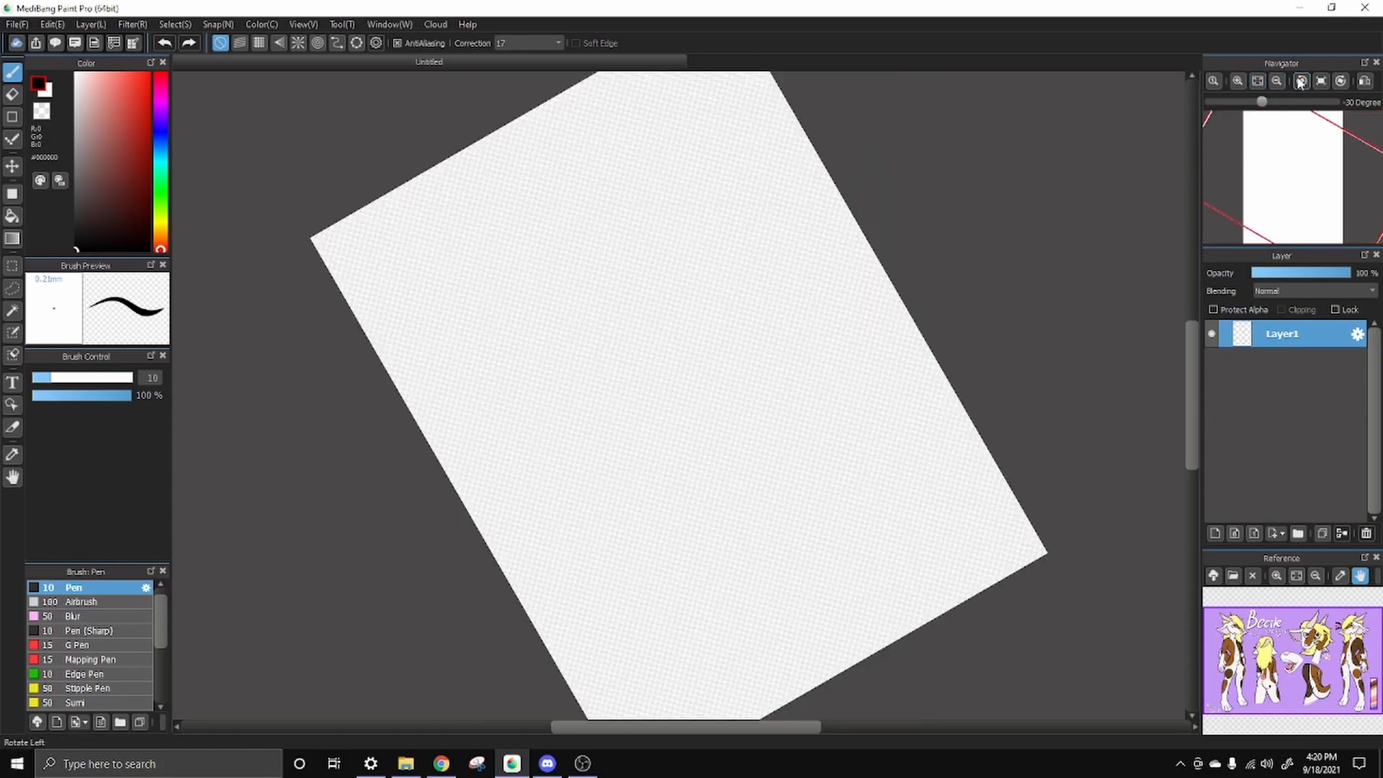
left_click(1321, 81)
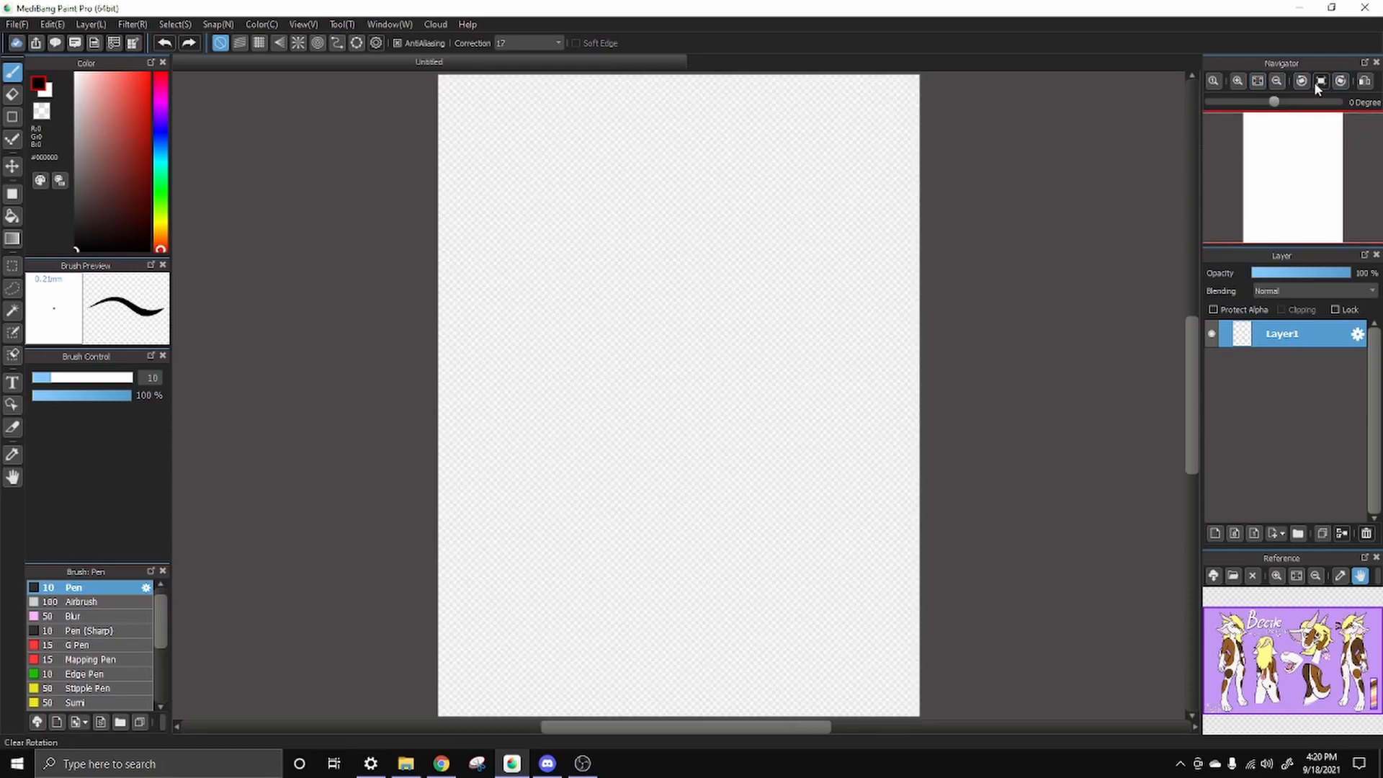
left_click(1301, 82)
left_click(1321, 81)
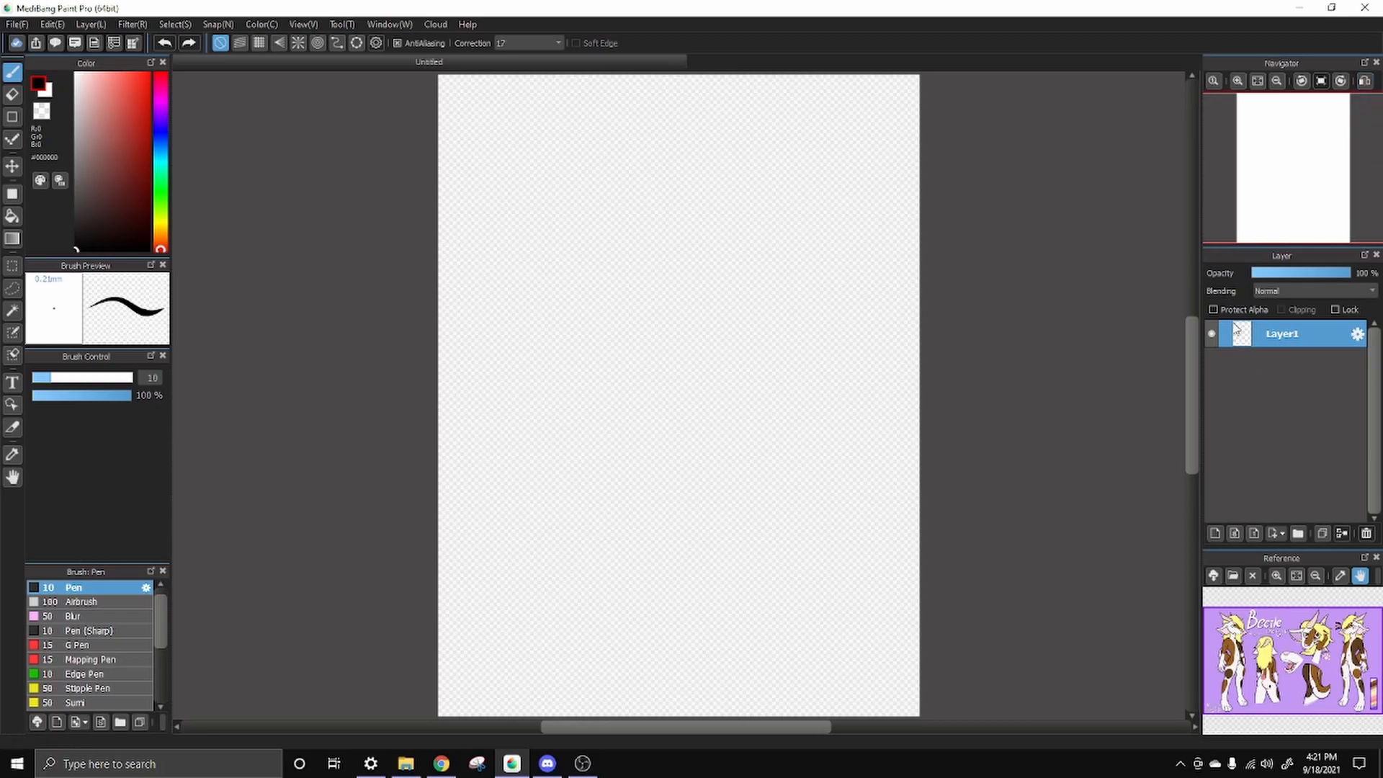
Try adding and deleting a layer, and duplicating Layer1 and merging the copy back
left_click(1215, 534)
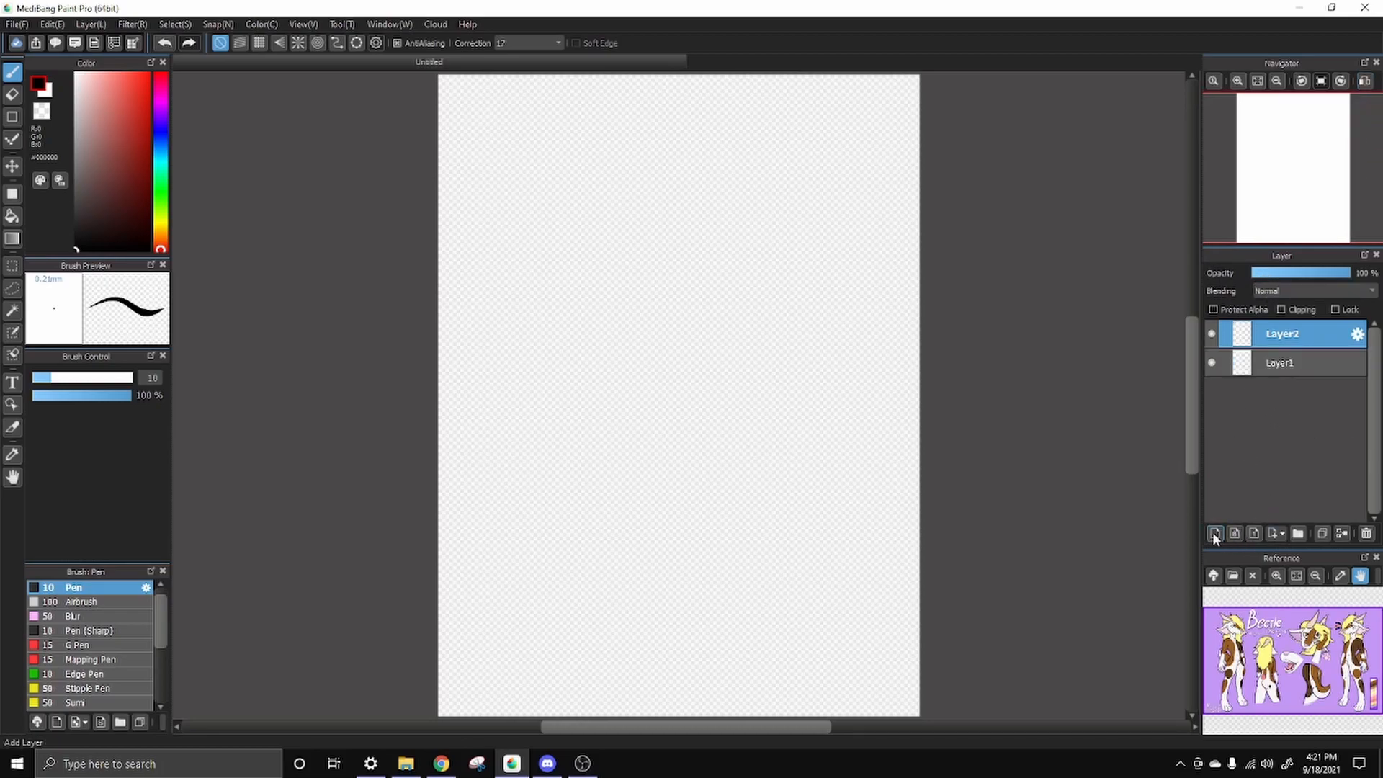
left_click(1367, 533)
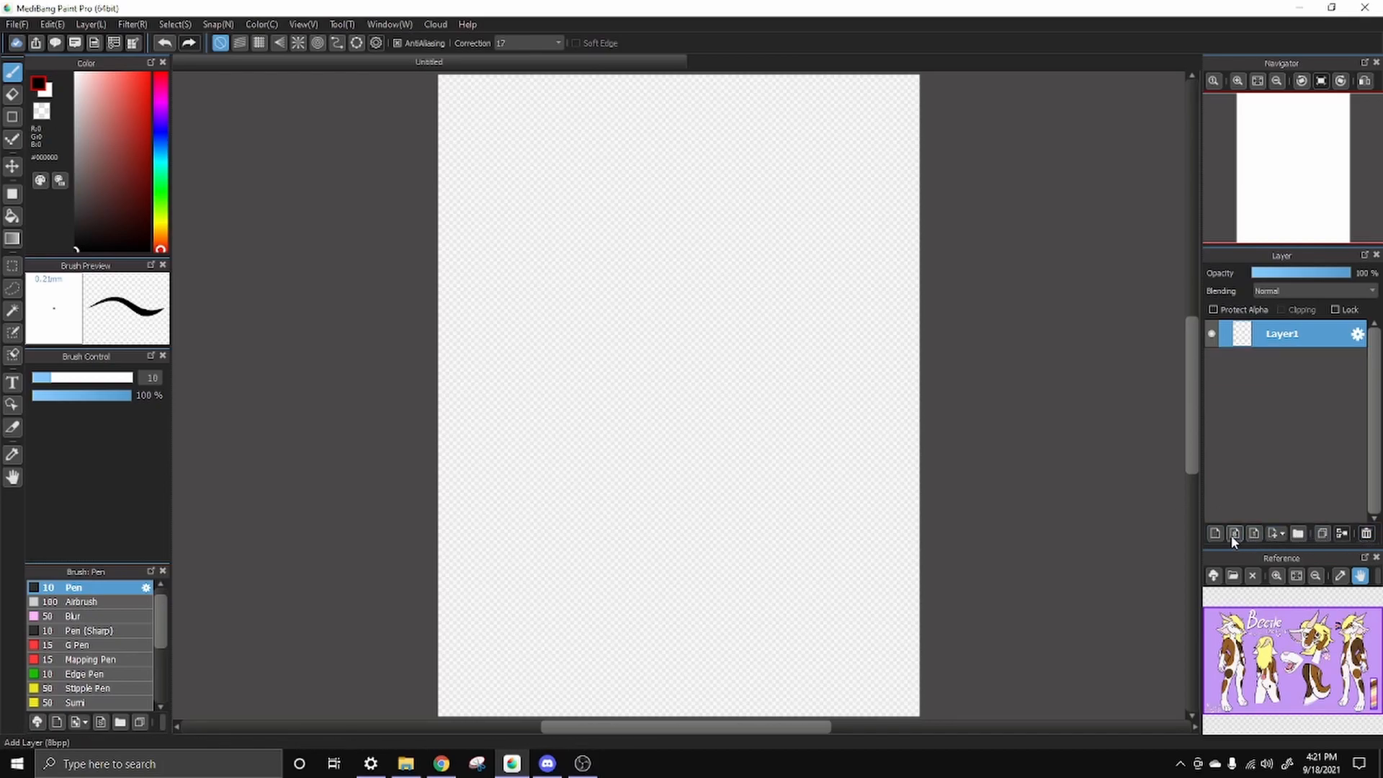
left_click(1322, 534)
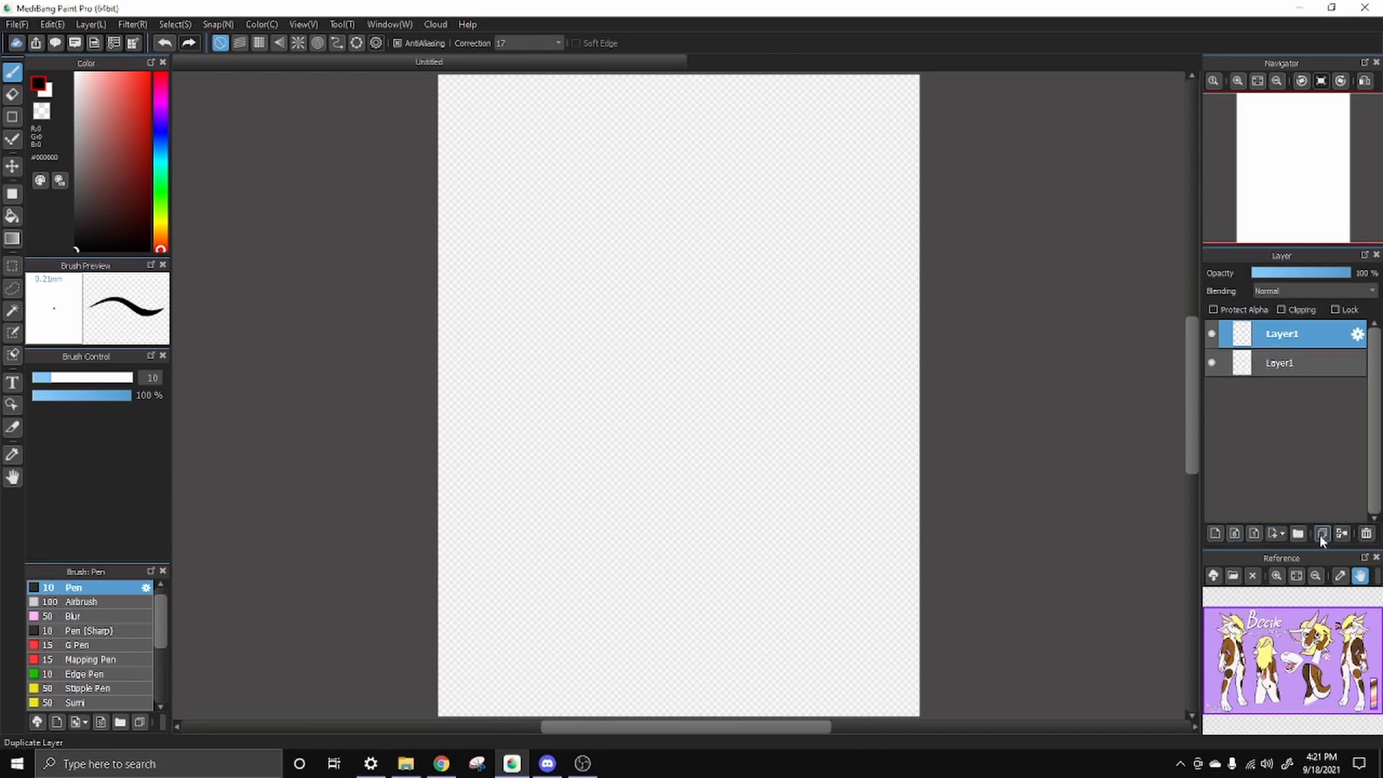
key("ctrl+z")
key("ctrl+y")
left_click(1344, 533)
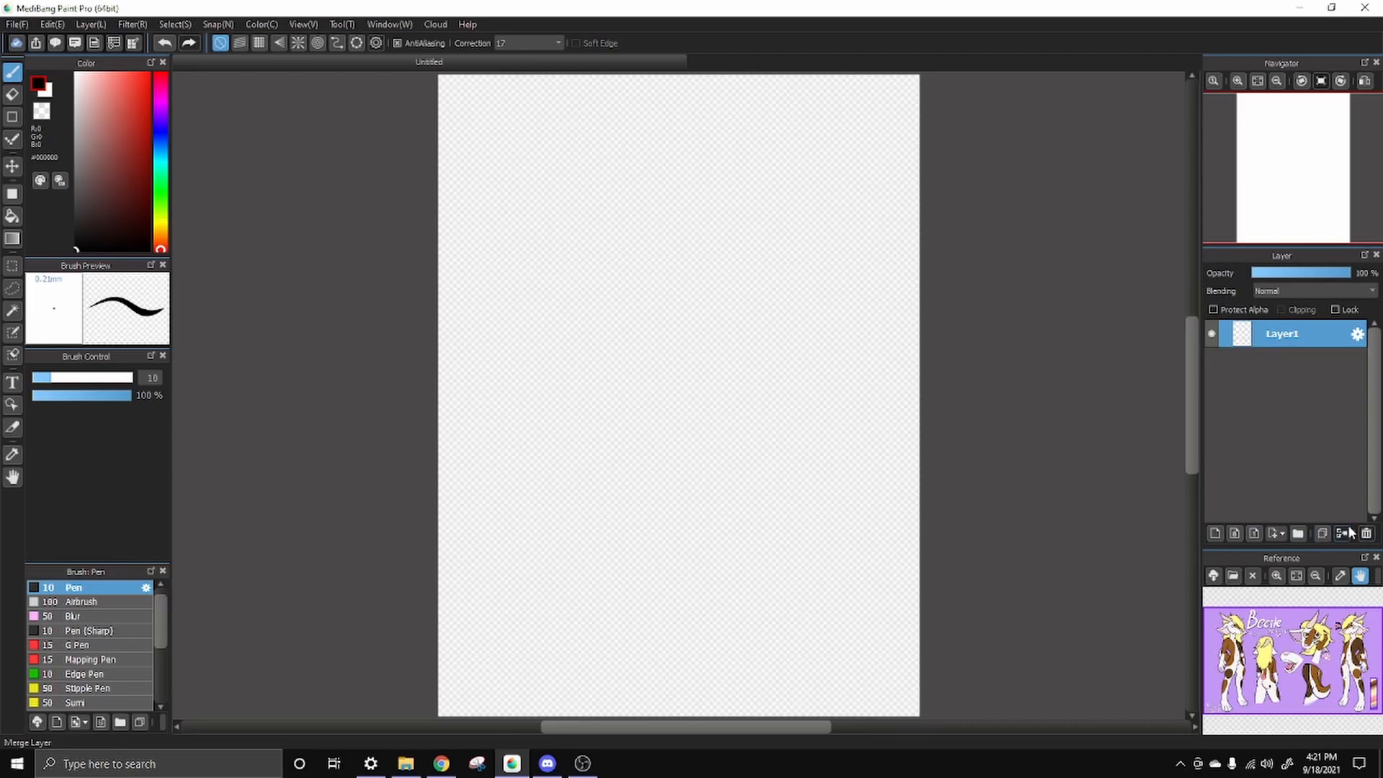
Add a second layer above Layer1 and fill Layer1 with white (#FFFFFF)
left_click(1215, 534)
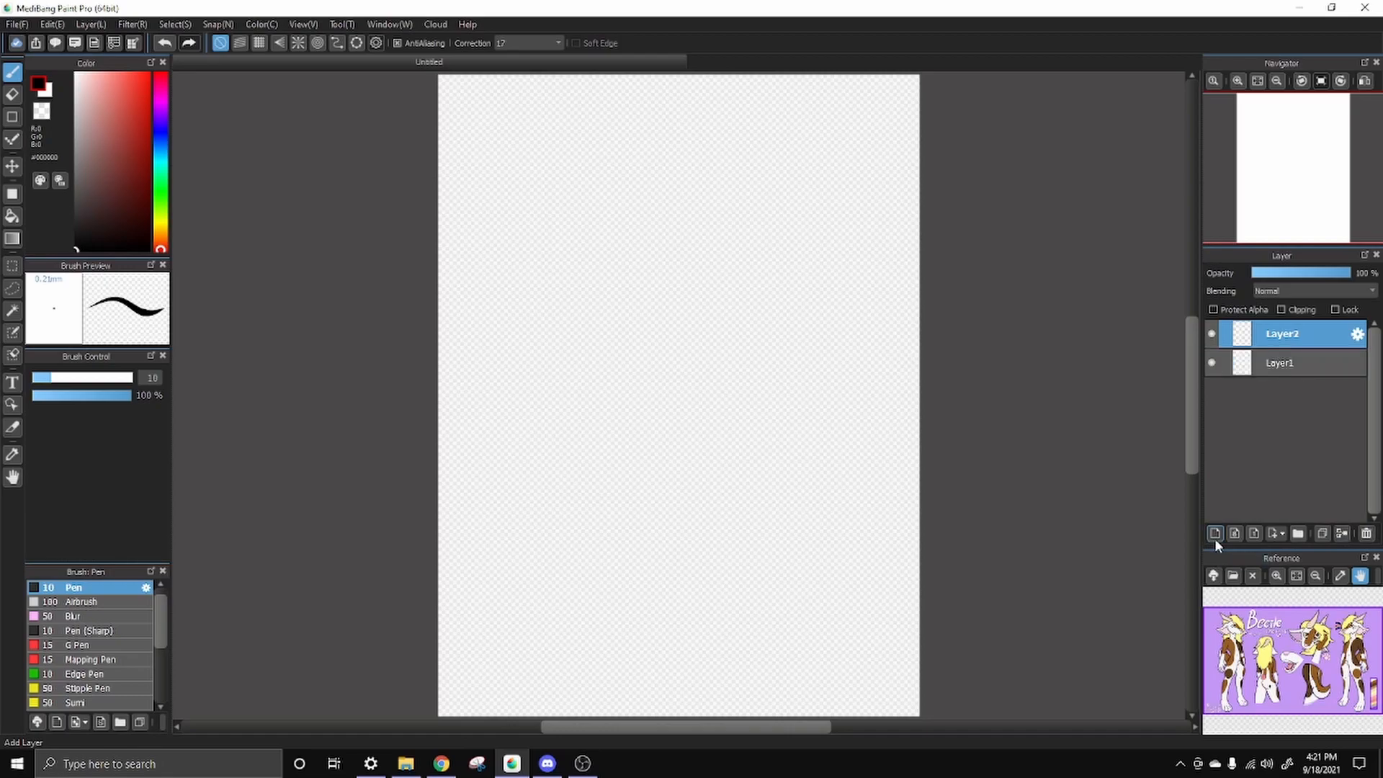
left_click(1289, 362)
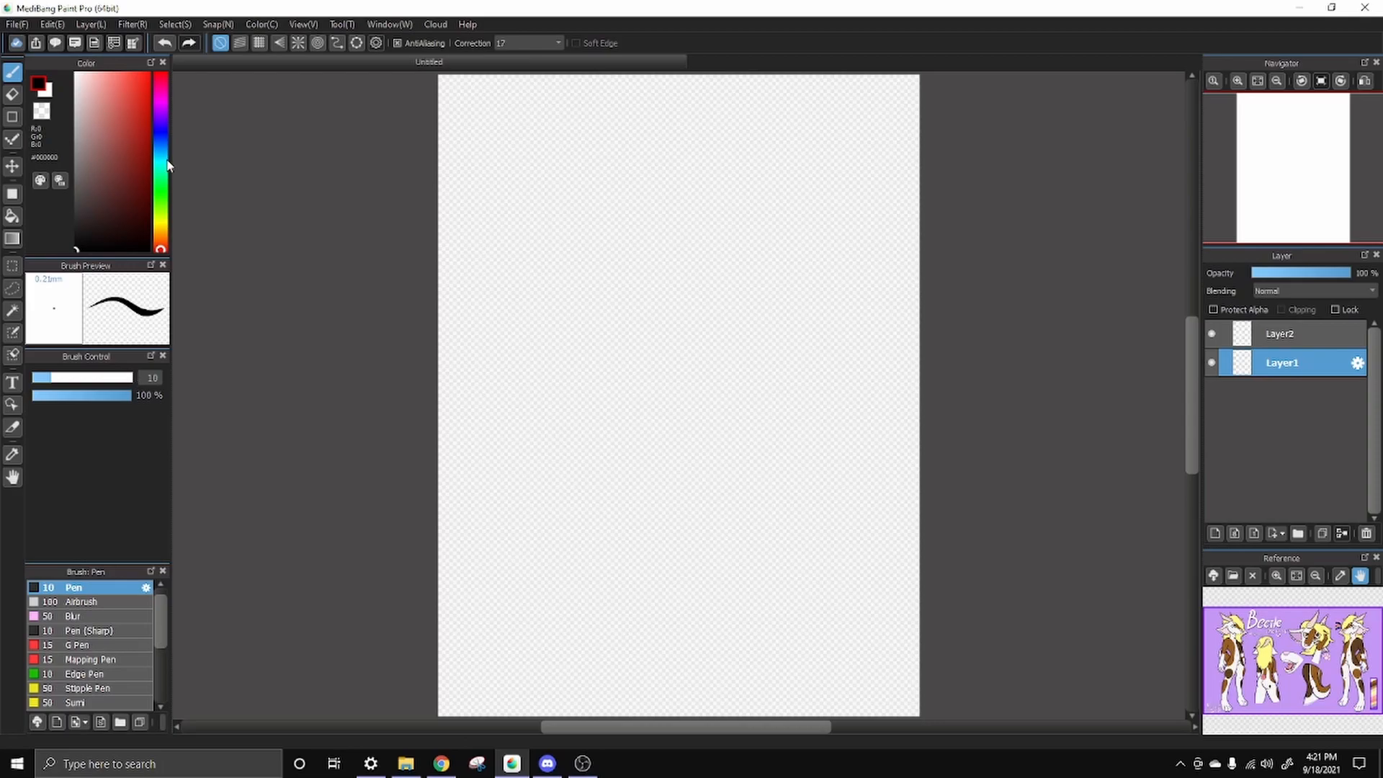
mouse_move(105, 166)
left_mouse_down()
mouse_move(132, 101)
mouse_move(108, 150)
mouse_move(74, 68)
left_mouse_up()
left_click(12, 216)
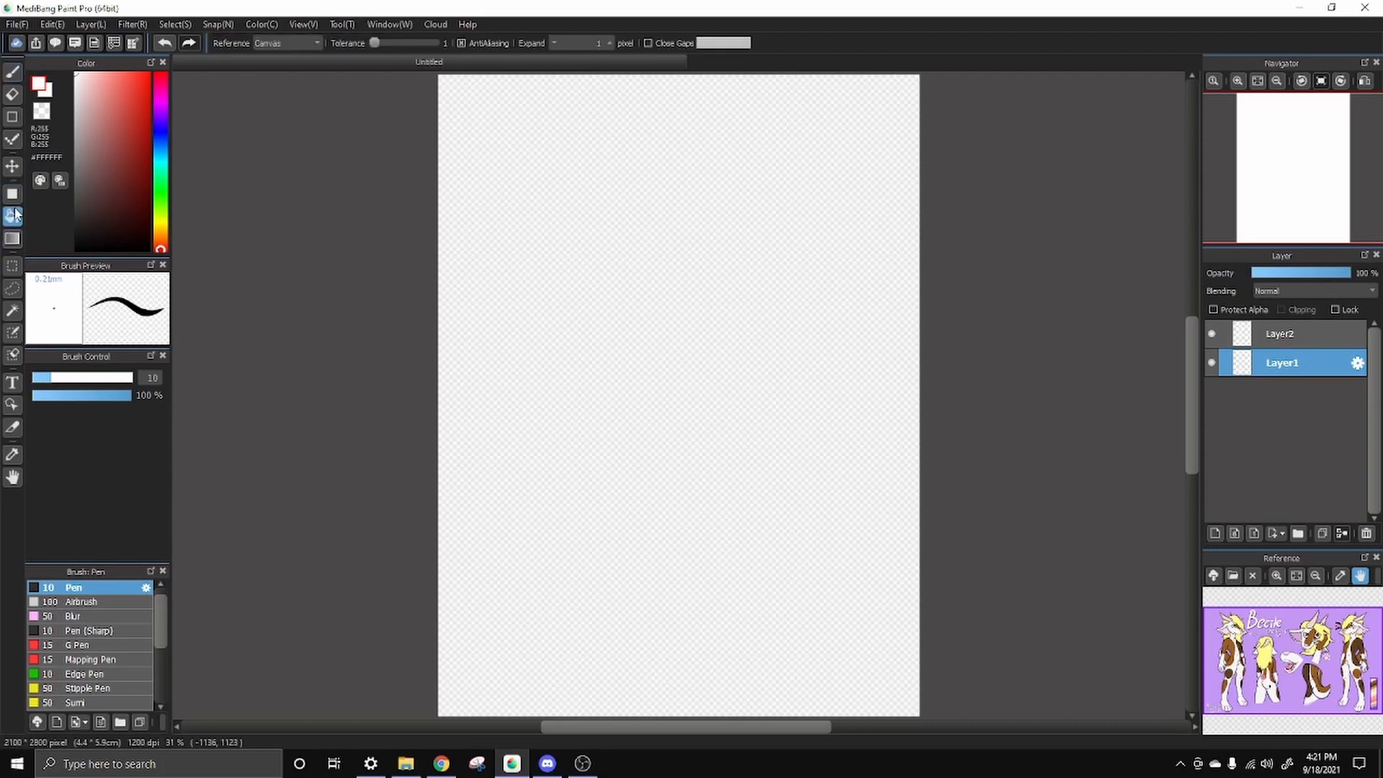
left_click(677, 236)
Set the Pen brush size to 10.5 with Layer2 active and test it with a stroke that is undone
left_click(12, 71)
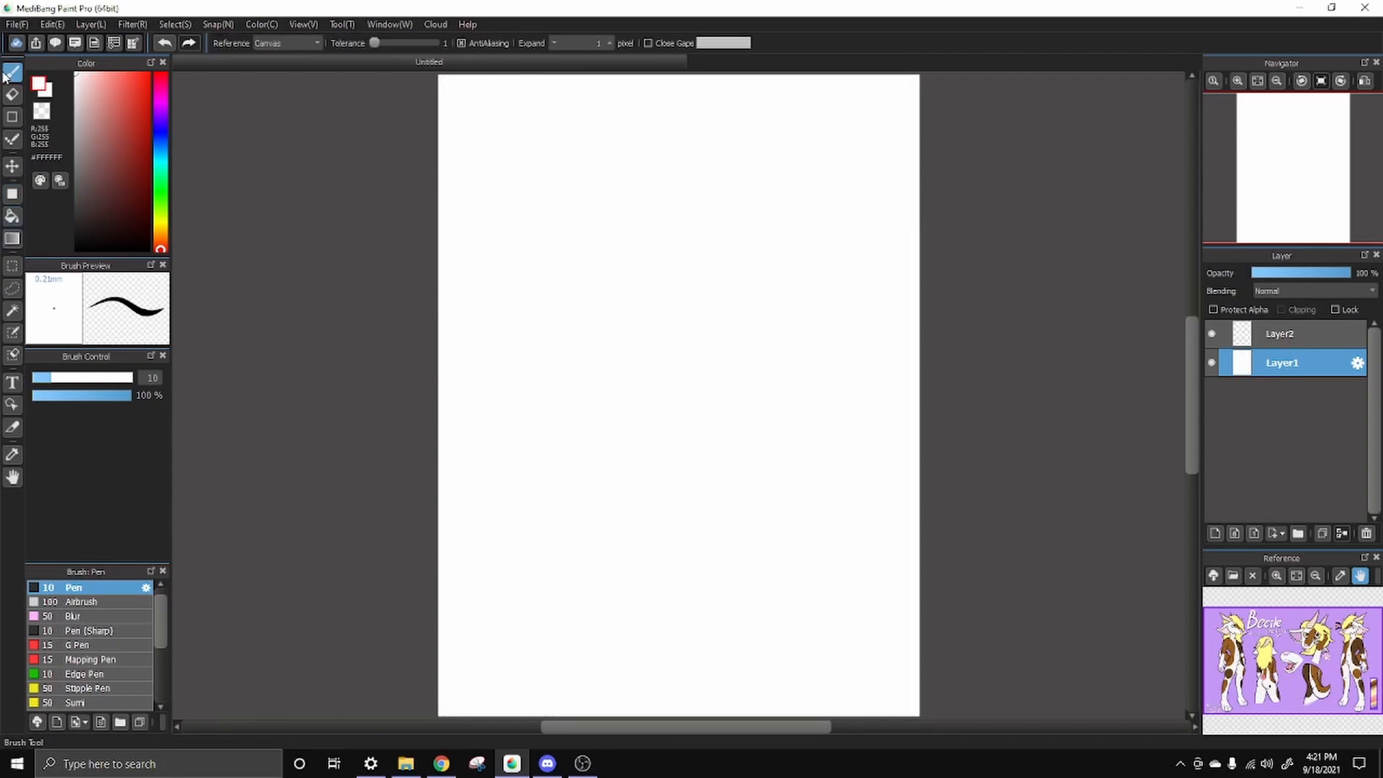
left_click(1259, 335)
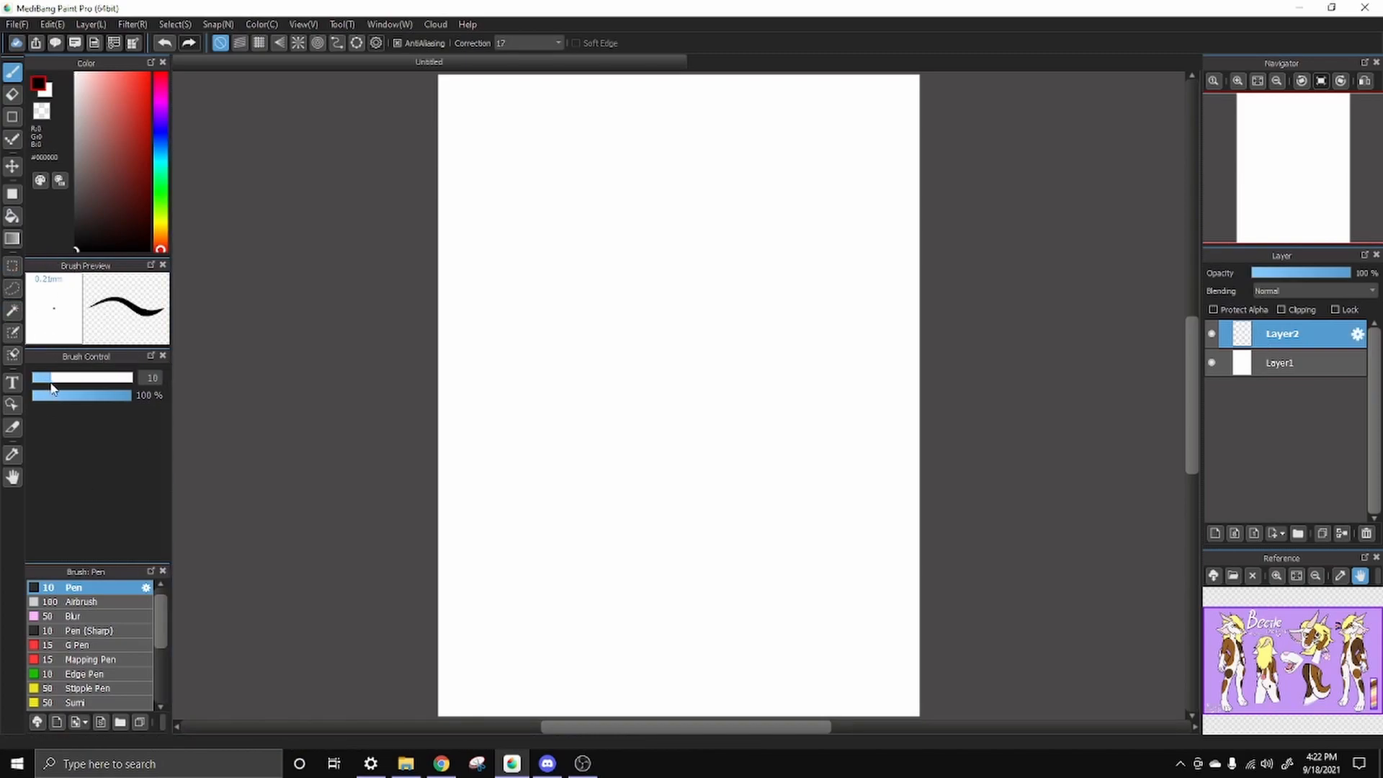
mouse_move(75, 380)
left_mouse_down()
mouse_move(111, 376)
mouse_move(60, 381)
mouse_move(118, 383)
mouse_move(61, 399)
mouse_move(134, 395)
mouse_move(52, 380)
left_mouse_up()
mouse_move(505, 227)
left_mouse_down()
mouse_move(485, 412)
mouse_move(622, 300)
left_mouse_up()
key("ctrl+z")
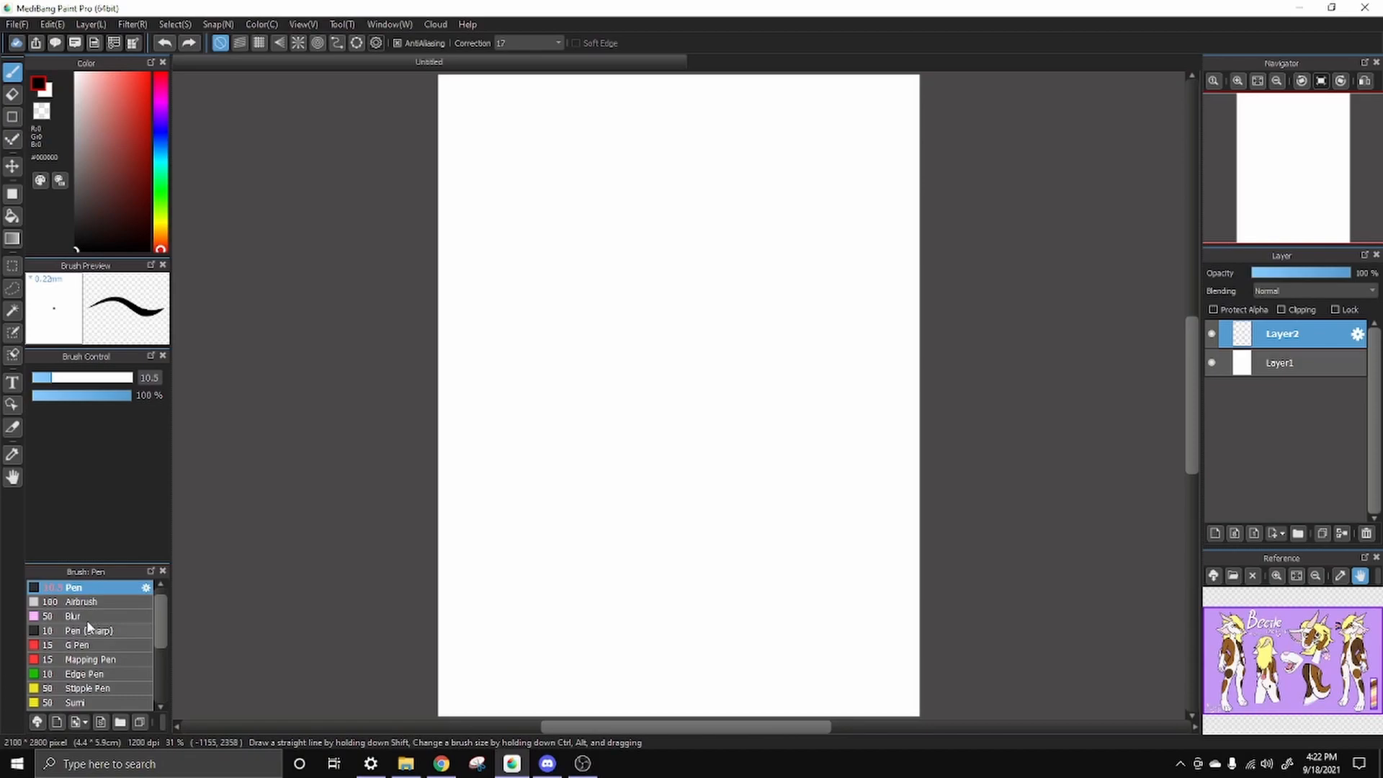
Try test strokes with the Airbrush and Pen (Sharp) brushes on Layer2, undoing each one
left_click(127, 601)
mouse_move(551, 385)
left_mouse_down()
mouse_move(595, 469)
mouse_move(522, 522)
left_mouse_up()
key("ctrl+z")
left_click(119, 614)
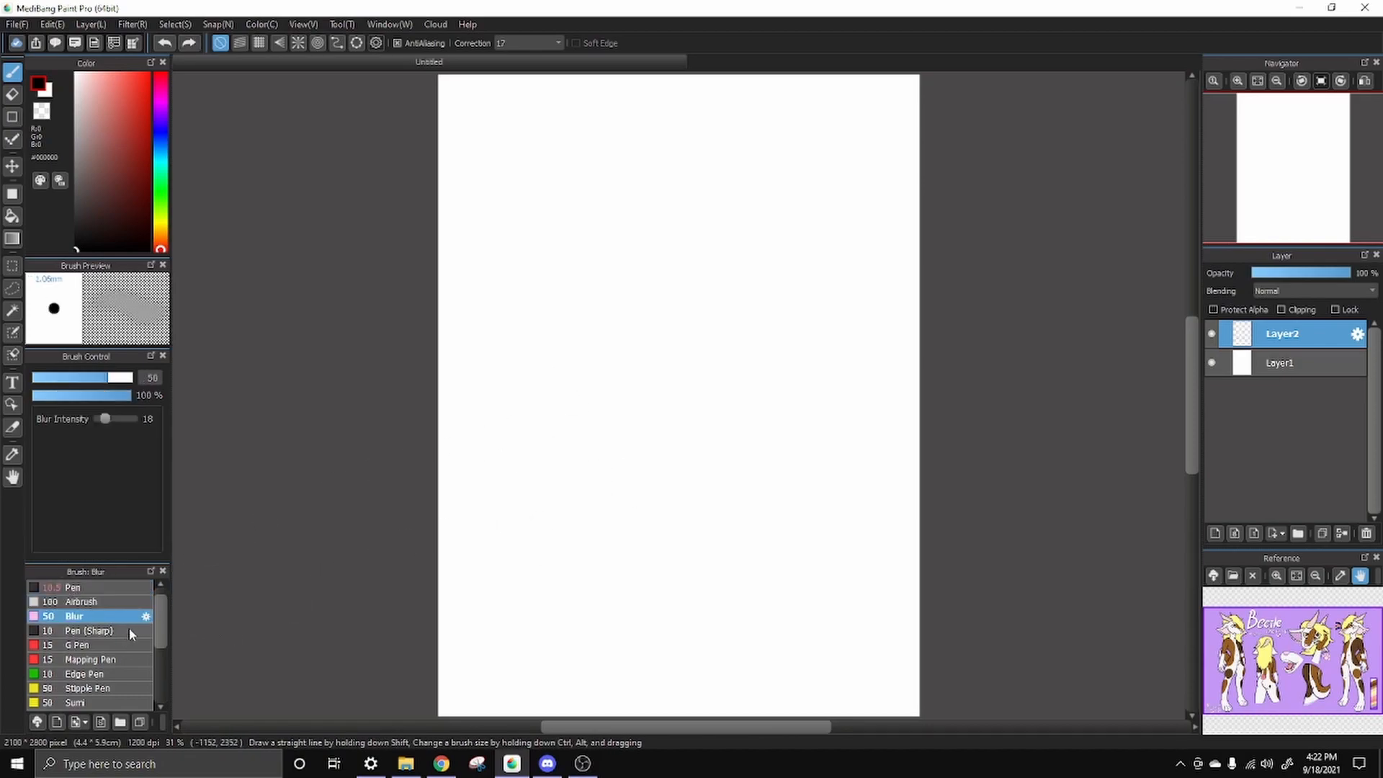
left_click(127, 629)
mouse_move(534, 275)
left_mouse_down()
mouse_move(586, 469)
mouse_move(713, 274)
left_mouse_up()
key("ctrl+z")
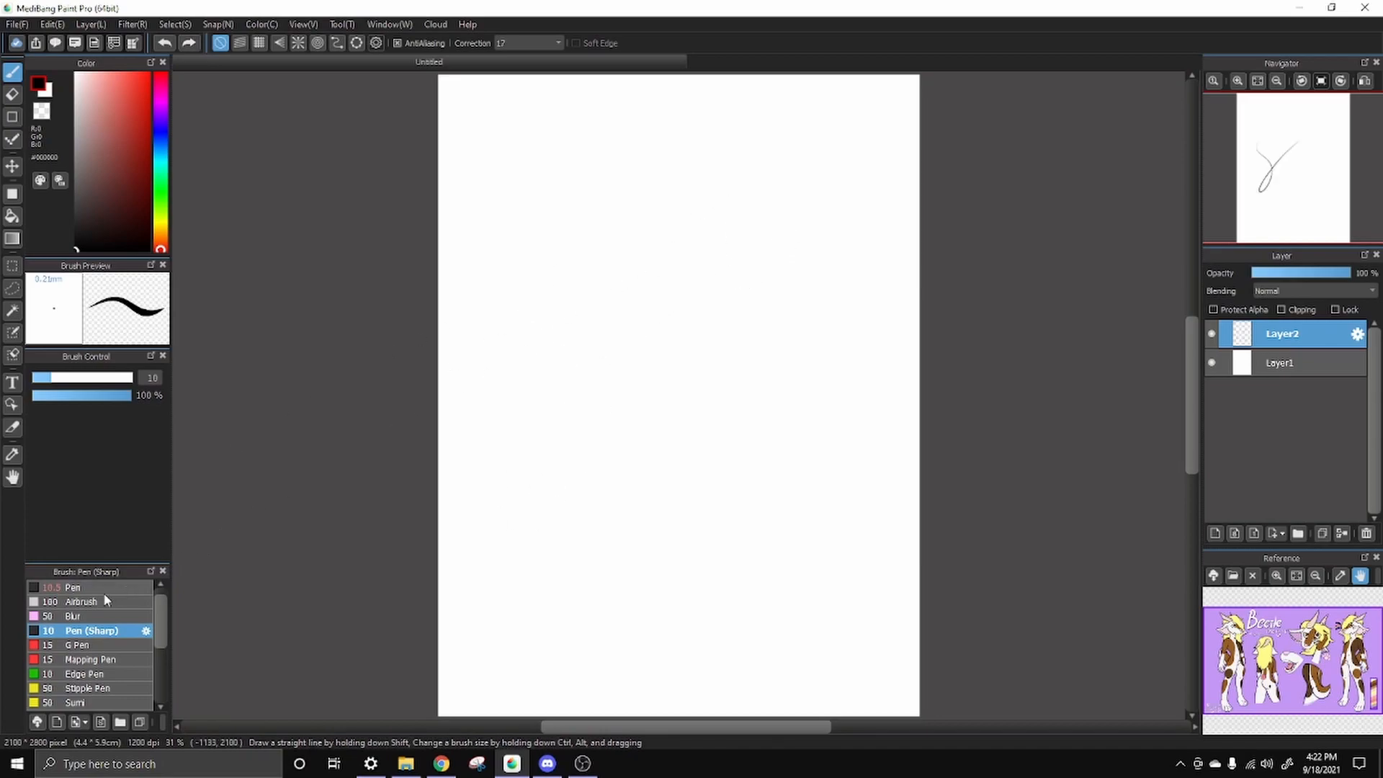
Choose the size 20 Pencil brush for drawing
left_click(95, 590)
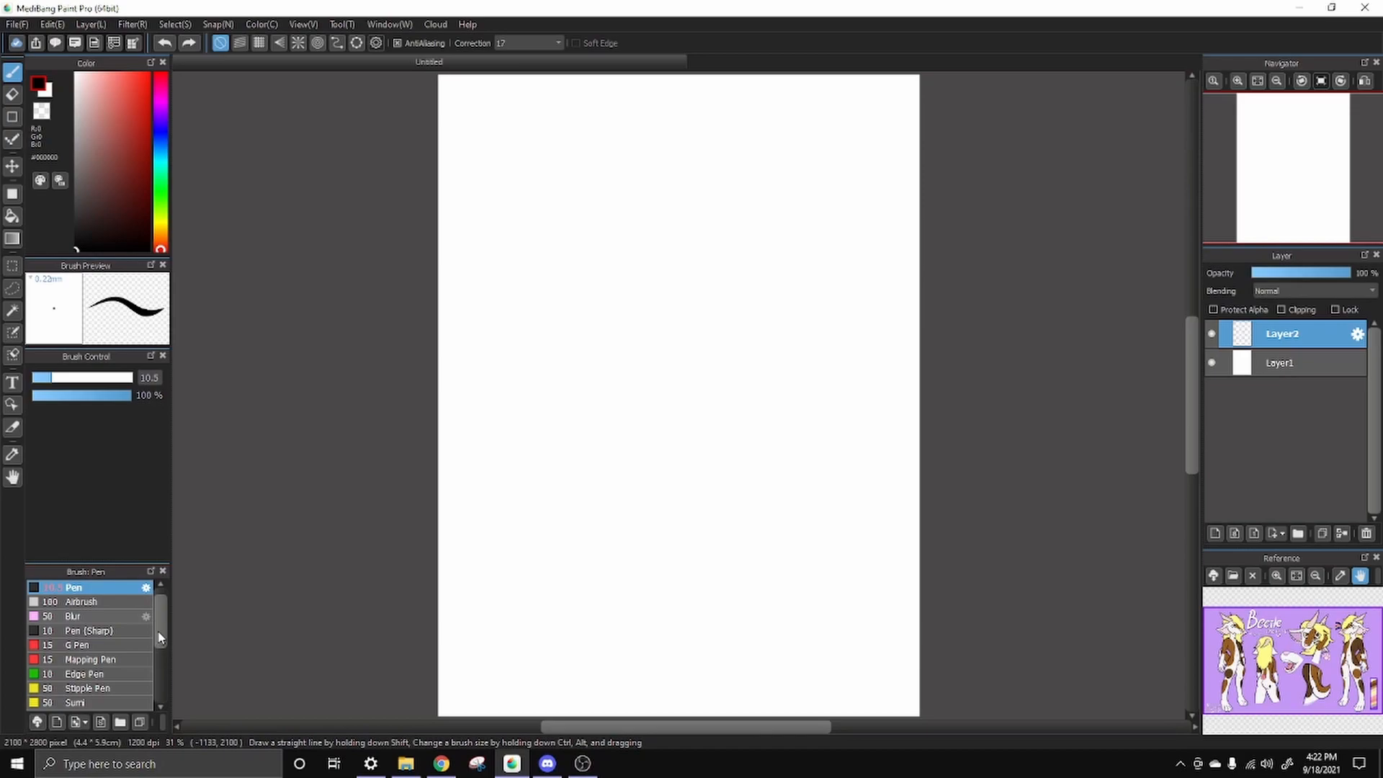
scroll(129, 611, "up", 1)
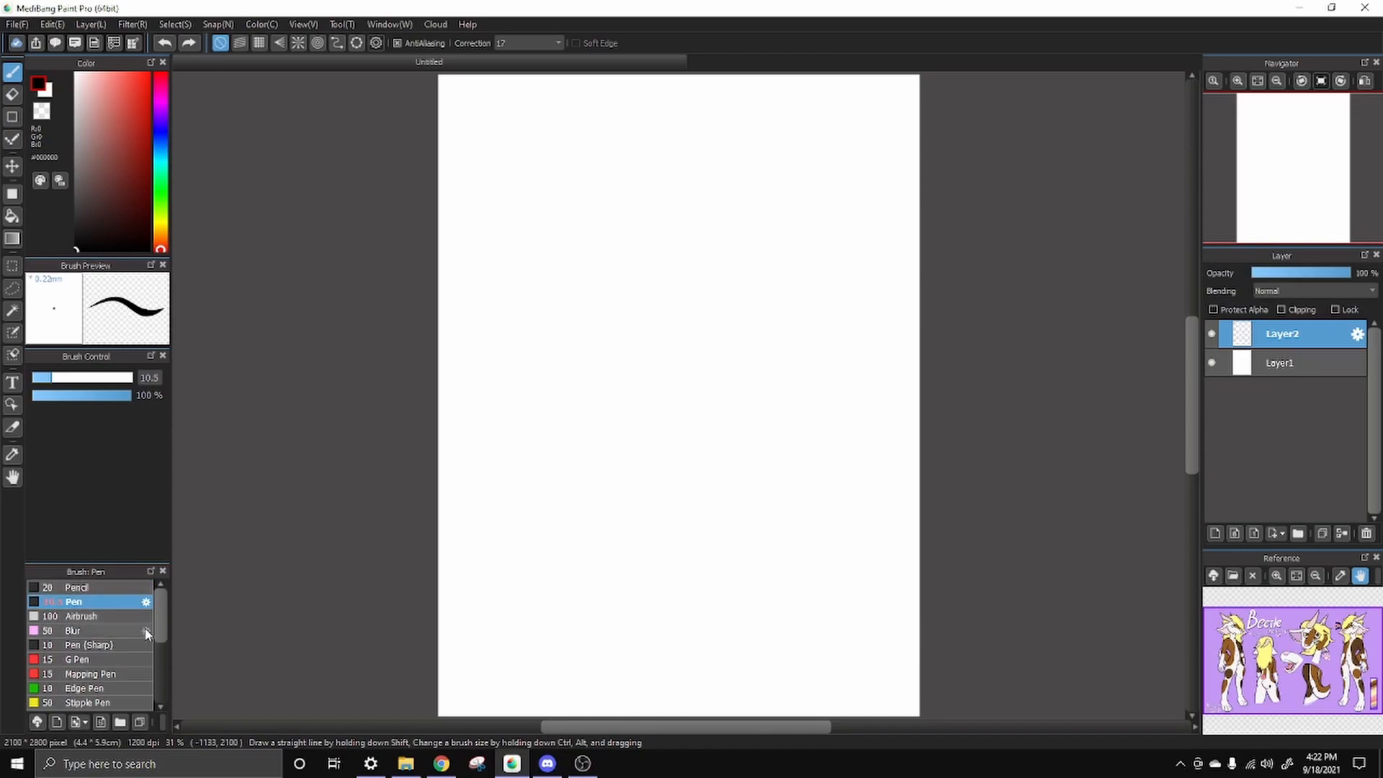
mouse_move(162, 636)
left_mouse_down()
mouse_move(160, 677)
mouse_move(132, 545)
left_mouse_up()
left_click(141, 588)
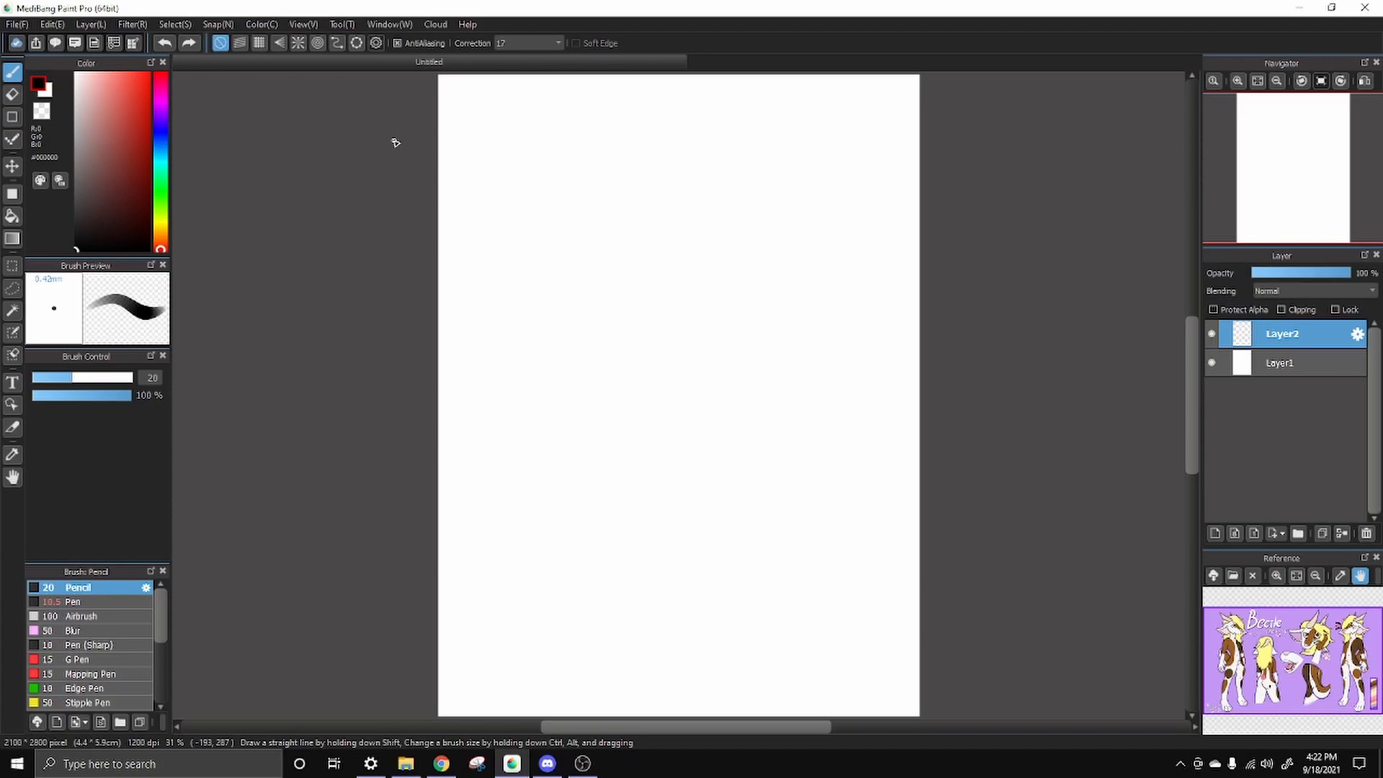
Try several curved Pencil strokes in the upper half of the canvas, undoing each one
left_click_drag(622, 199, 723, 321)
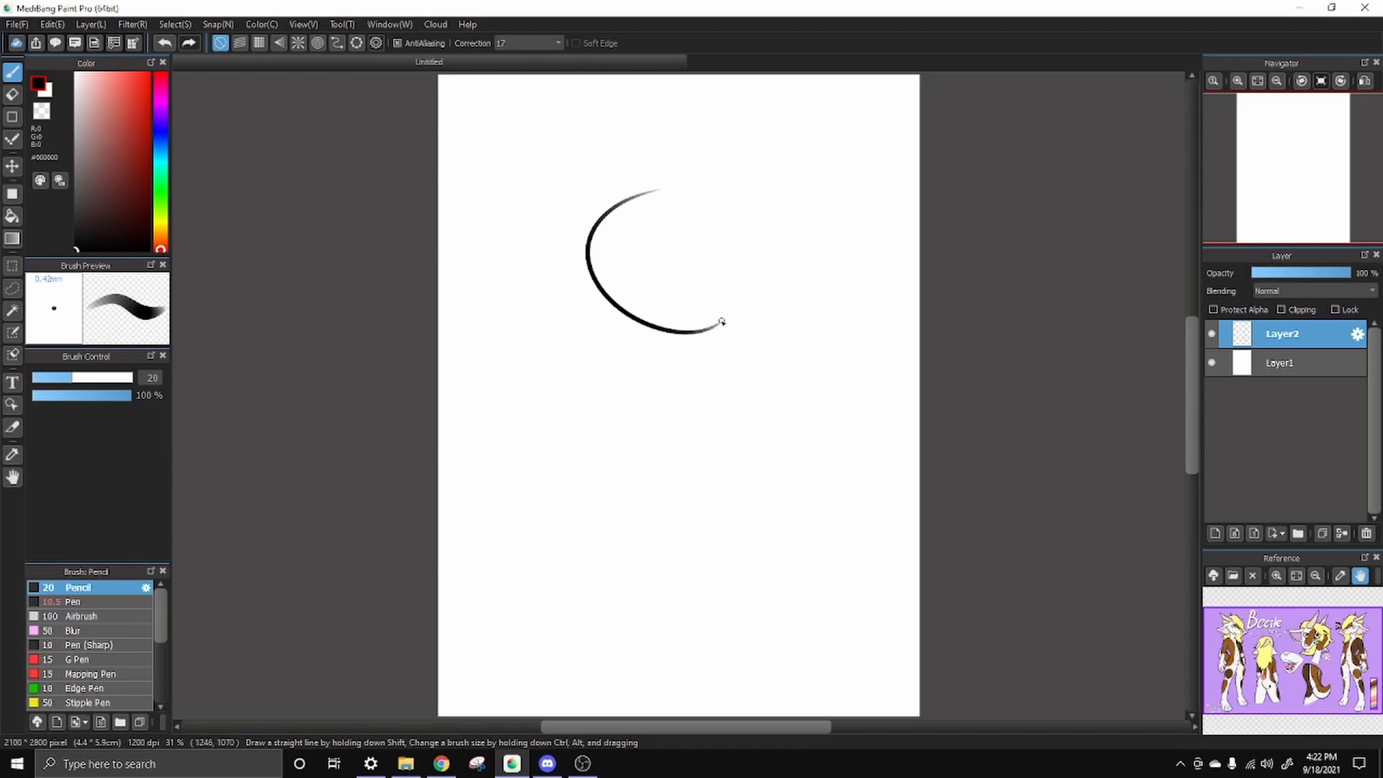
key("ctrl+z")
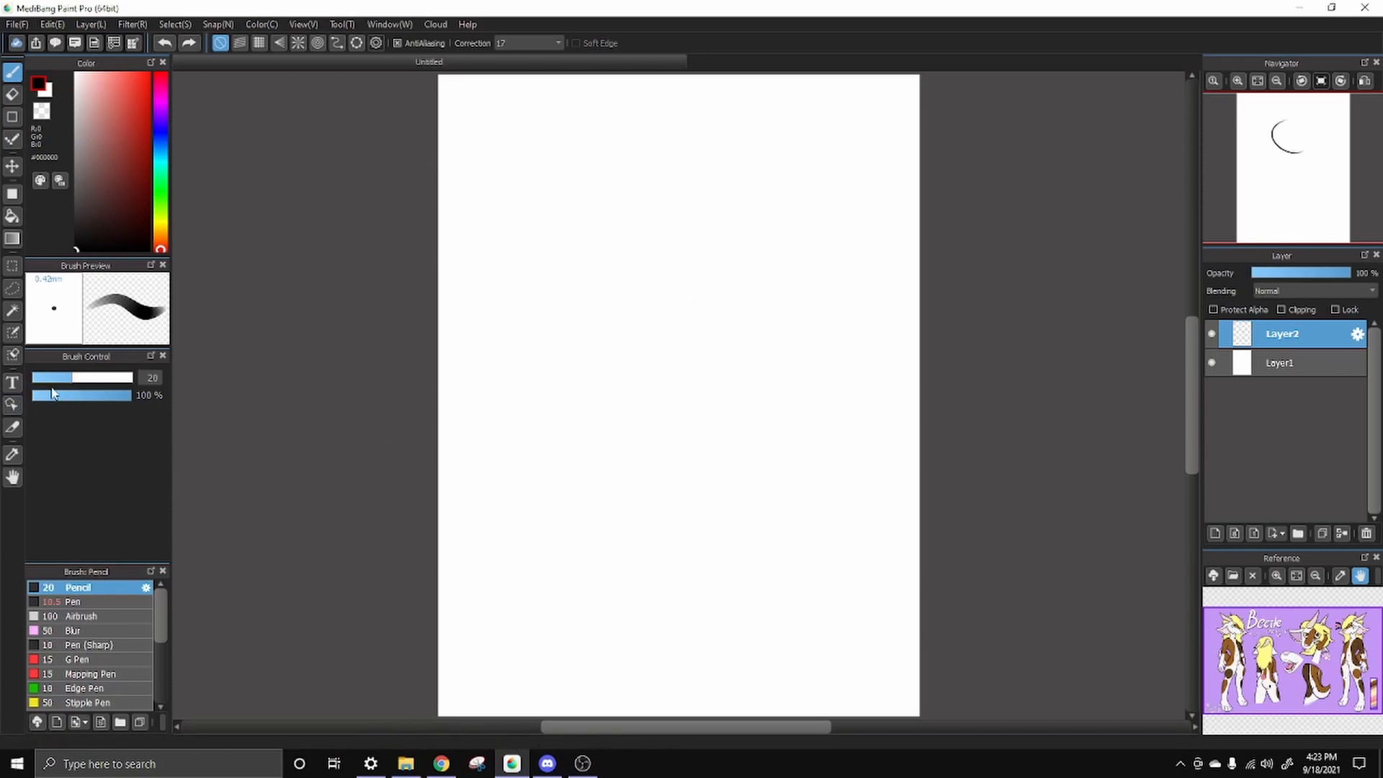
key("ctrl+z")
mouse_move(650, 189)
left_mouse_down()
mouse_move(713, 176)
mouse_move(560, 187)
left_mouse_up()
key("ctrl+z")
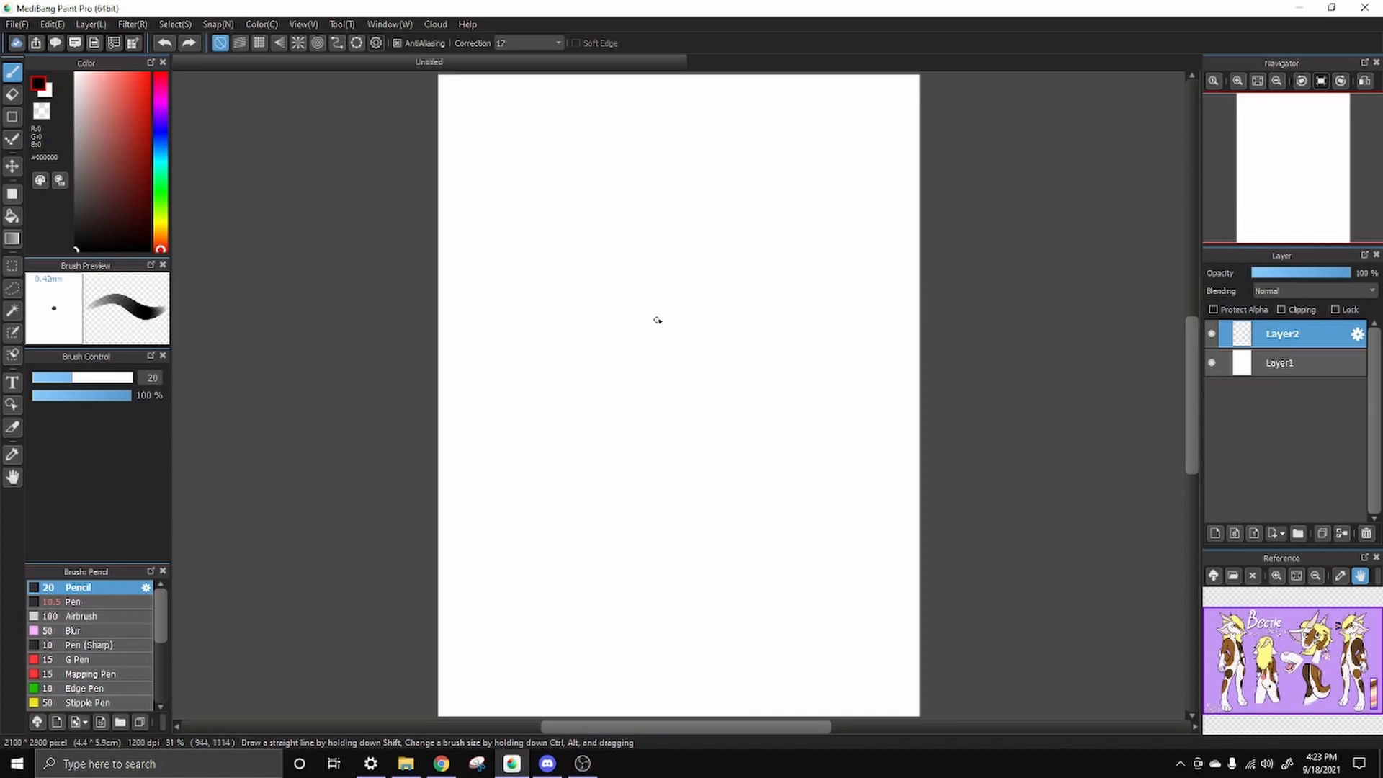
left_click_drag(579, 351, 673, 293)
key("ctrl+z")
mouse_move(619, 195)
left_mouse_down()
mouse_move(822, 336)
mouse_move(687, 308)
left_mouse_up()
key("ctrl+z")
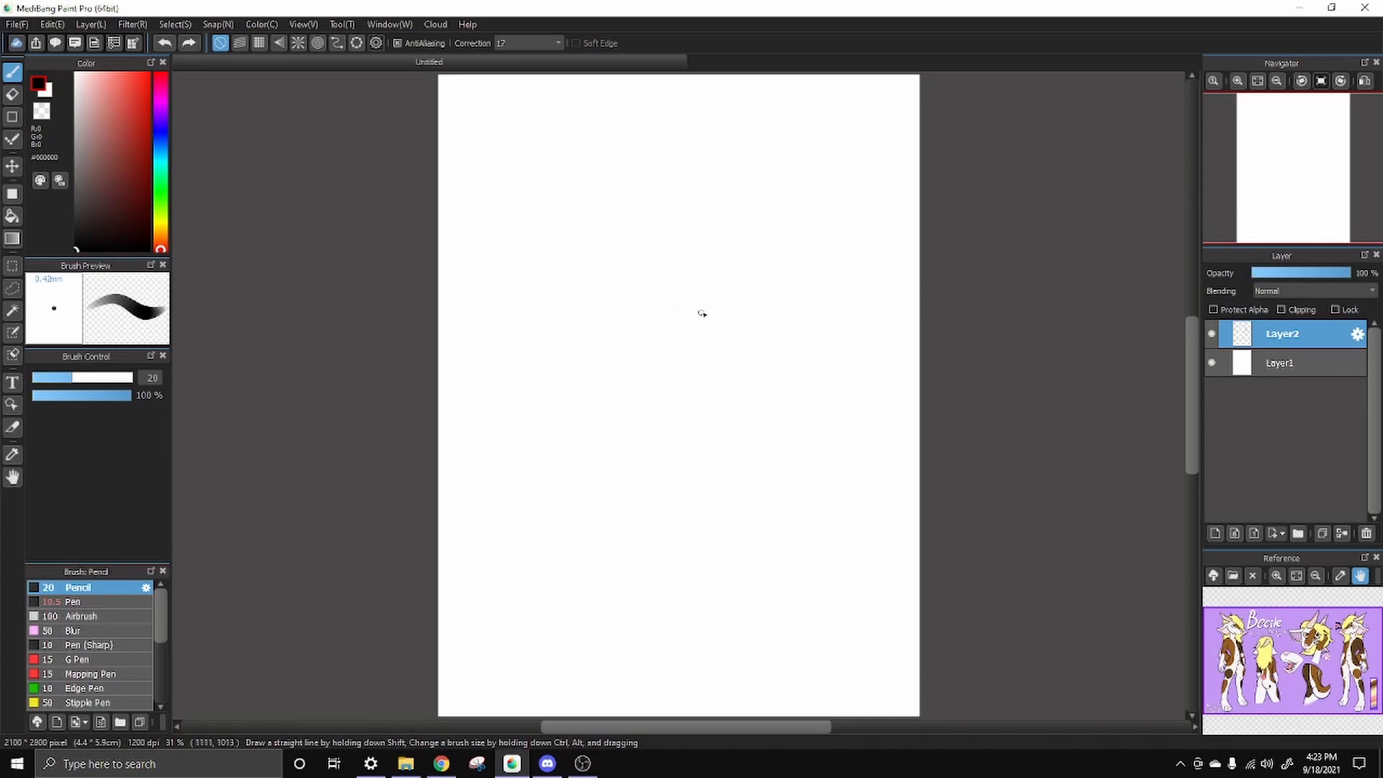
Enlarge the character reference sheet and look over its different figures
left_click_drag(1296, 634, 1300, 624)
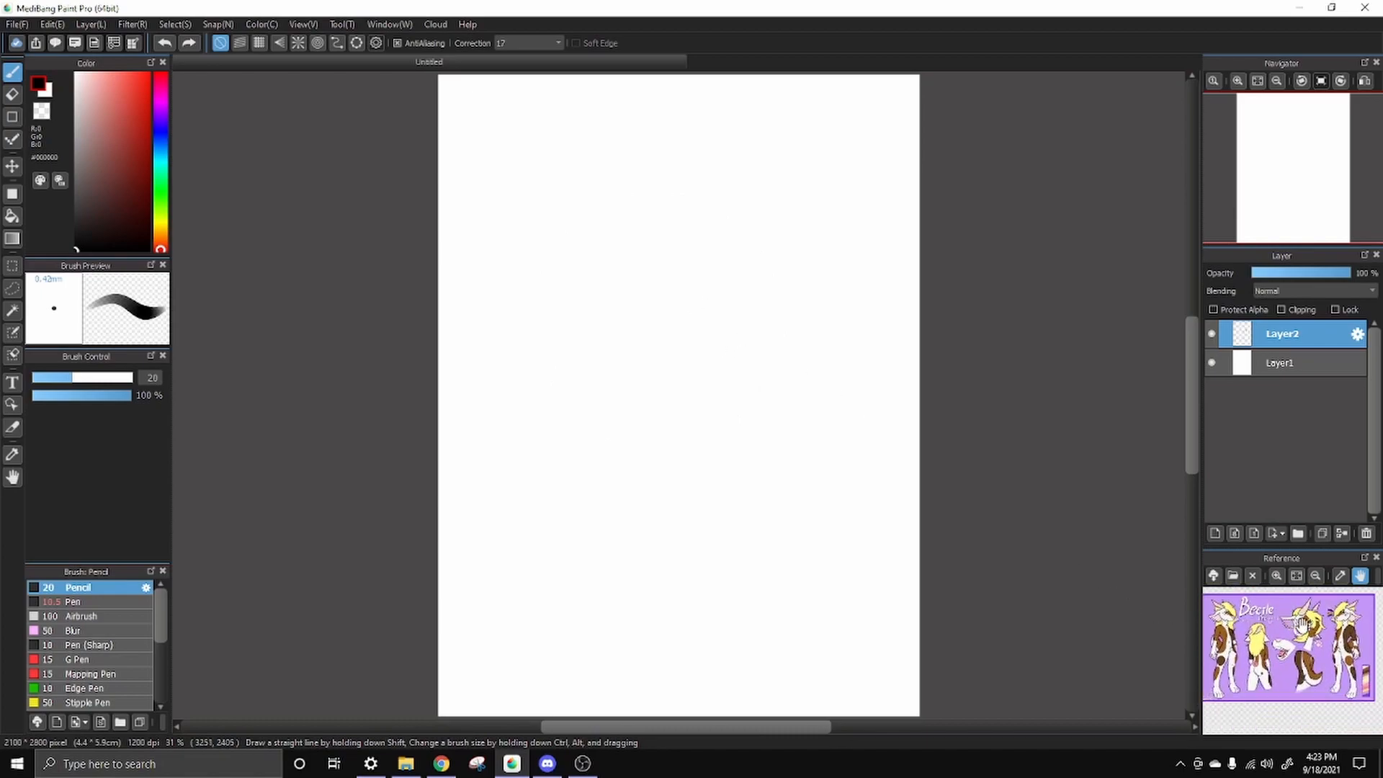
left_click(1277, 576)
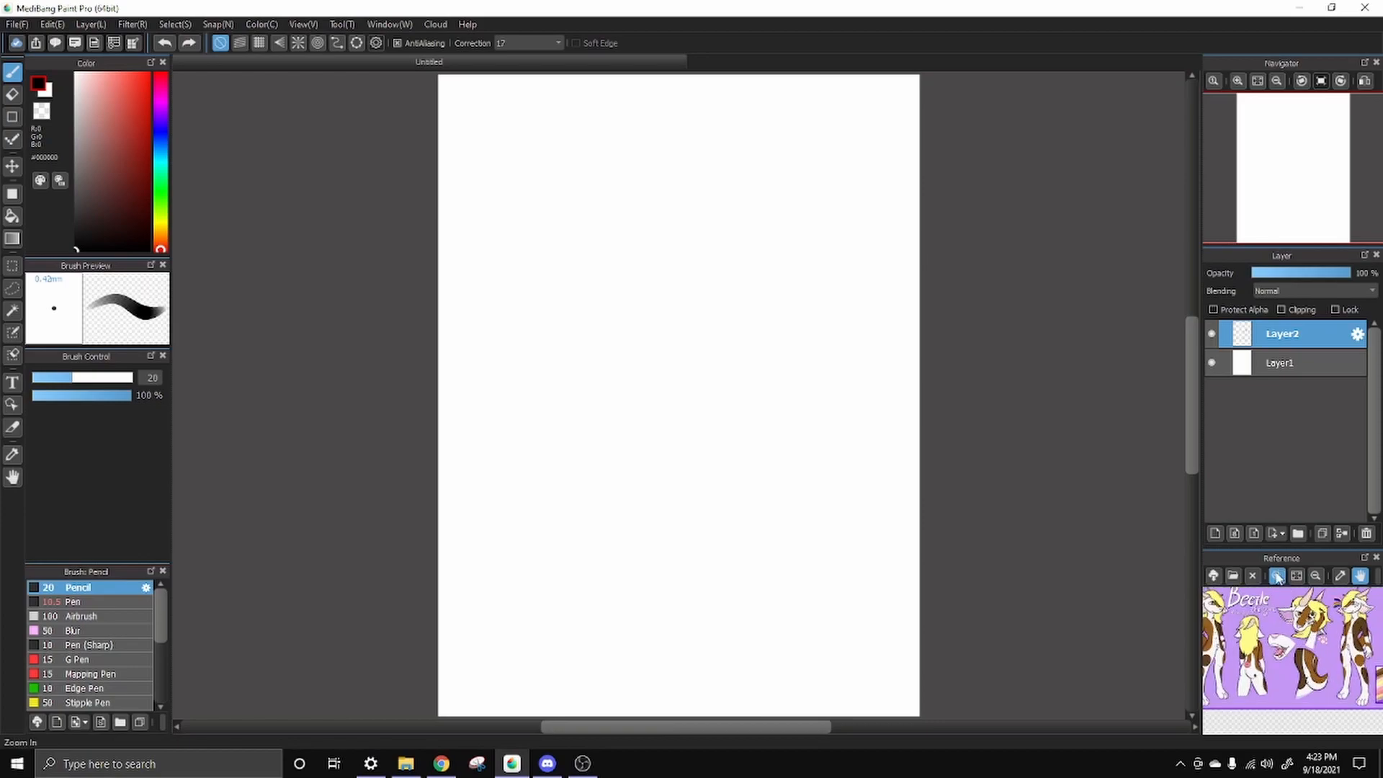
left_click(1277, 576)
left_click(1277, 577)
left_click(1277, 576)
left_click_drag(1283, 624, 1300, 599)
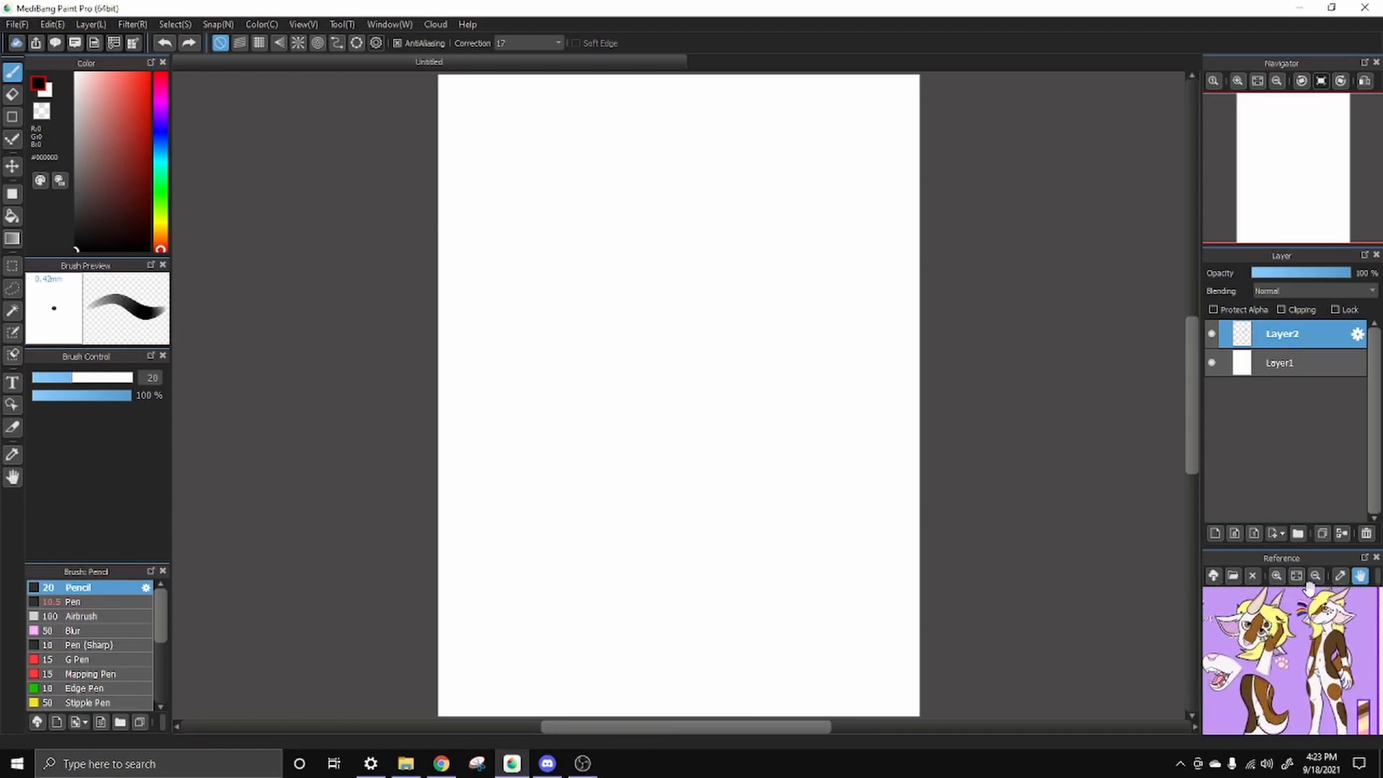
left_click_drag(1284, 651, 1377, 645)
Try narrowing the docked Reference window and widening it back
left_click_drag(1201, 670, 1358, 670)
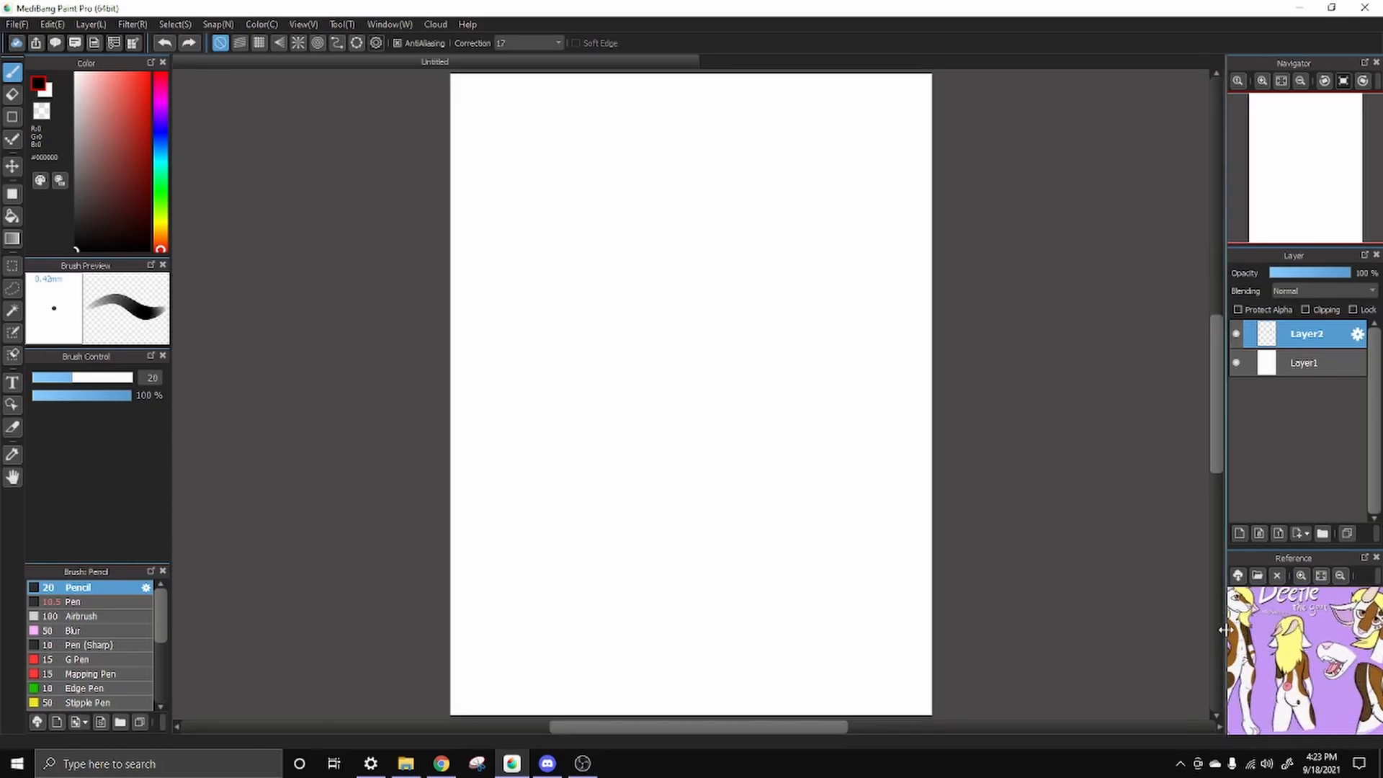
left_click_drag(1224, 638, 1196, 637)
left_click_drag(1304, 659, 1306, 661)
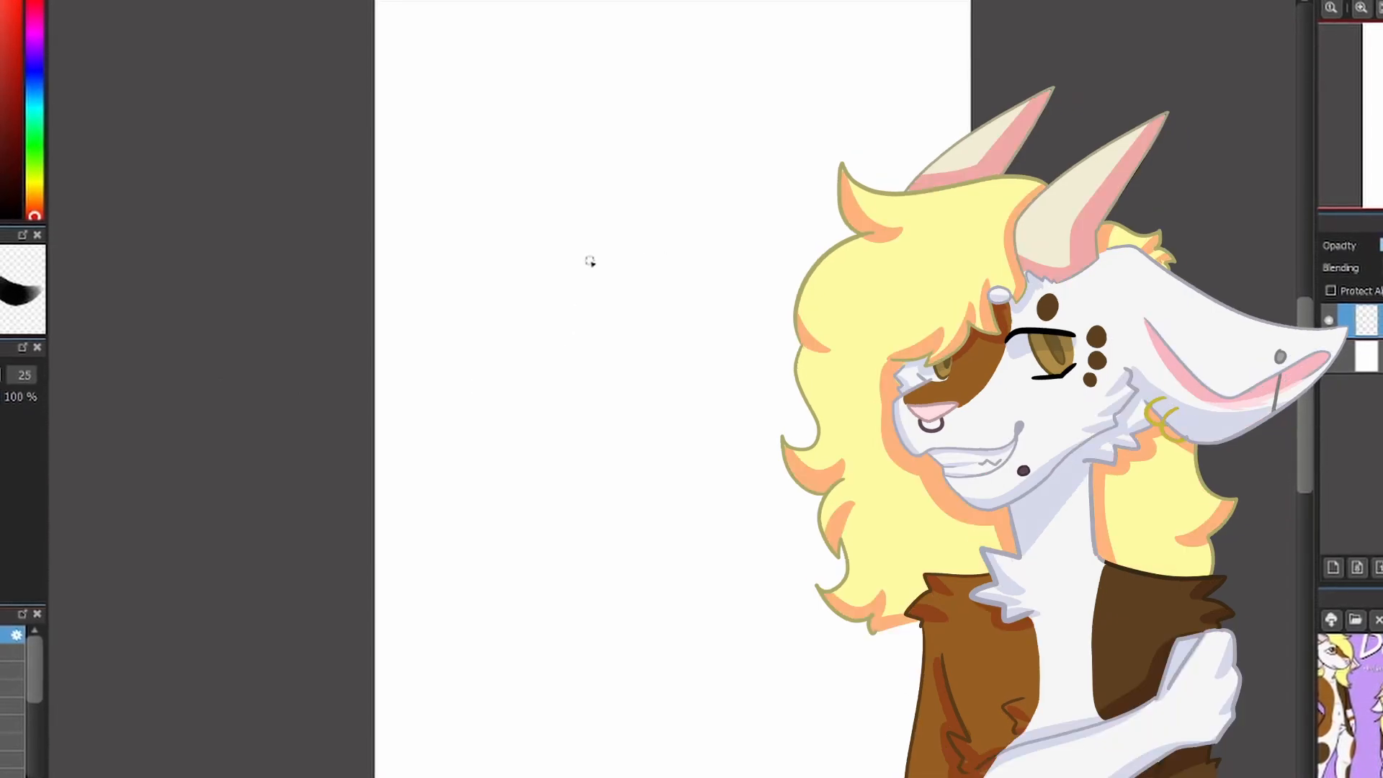
Try a series of curved Pencil strokes for the head outline in the canvas's upper half, undoing each one
left_click_drag(587, 204, 785, 225)
key("ctrl+z")
left_click_drag(571, 241, 788, 497)
key("ctrl+z")
mouse_move(574, 207)
left_mouse_down()
mouse_move(704, 494)
mouse_move(555, 281)
left_mouse_up()
key("ctrl+z")
left_click_drag(543, 370, 792, 303)
key("ctrl+z")
left_click_drag(549, 405, 723, 417)
key("ctrl+z")
mouse_move(559, 437)
left_mouse_down()
mouse_move(605, 182)
mouse_move(741, 488)
left_mouse_up()
key("ctrl+z")
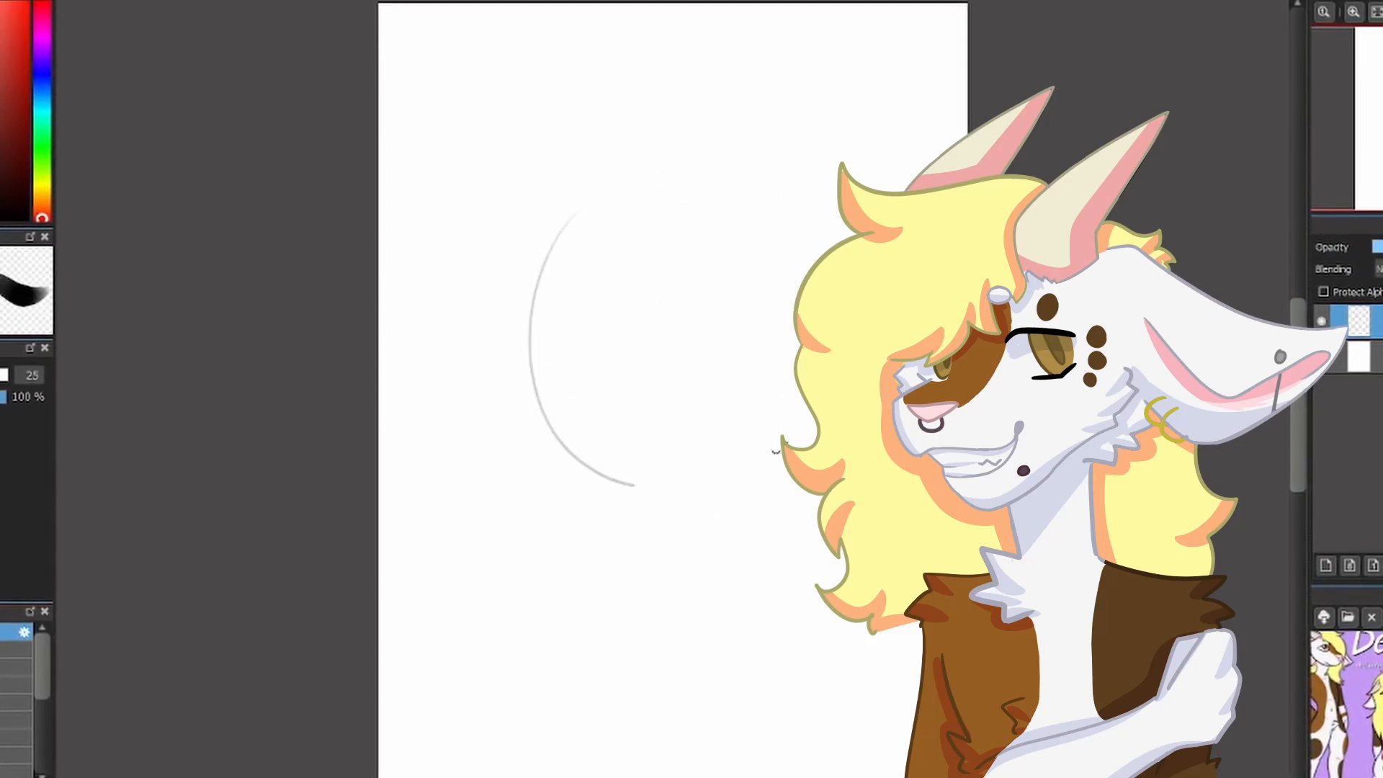
key("ctrl+z")
left_click_drag(573, 230, 729, 510)
key("ctrl+z")
mouse_move(543, 346)
left_mouse_down()
mouse_move(630, 485)
mouse_move(576, 217)
mouse_move(763, 465)
left_mouse_up()
key("ctrl+z")
key("ctrl+z")
mouse_move(564, 232)
left_mouse_down()
mouse_move(725, 179)
mouse_move(564, 232)
left_mouse_up()
key("ctrl+z")
mouse_move(552, 288)
left_mouse_down()
mouse_move(605, 184)
mouse_move(566, 290)
left_mouse_up()
key("ctrl+z")
Sketch a large round head circle with the Pencil in the upper half of the canvas
key("ctrl+Up")
key("ctrl+Up")
left_click_drag(720, 157, 679, 247)
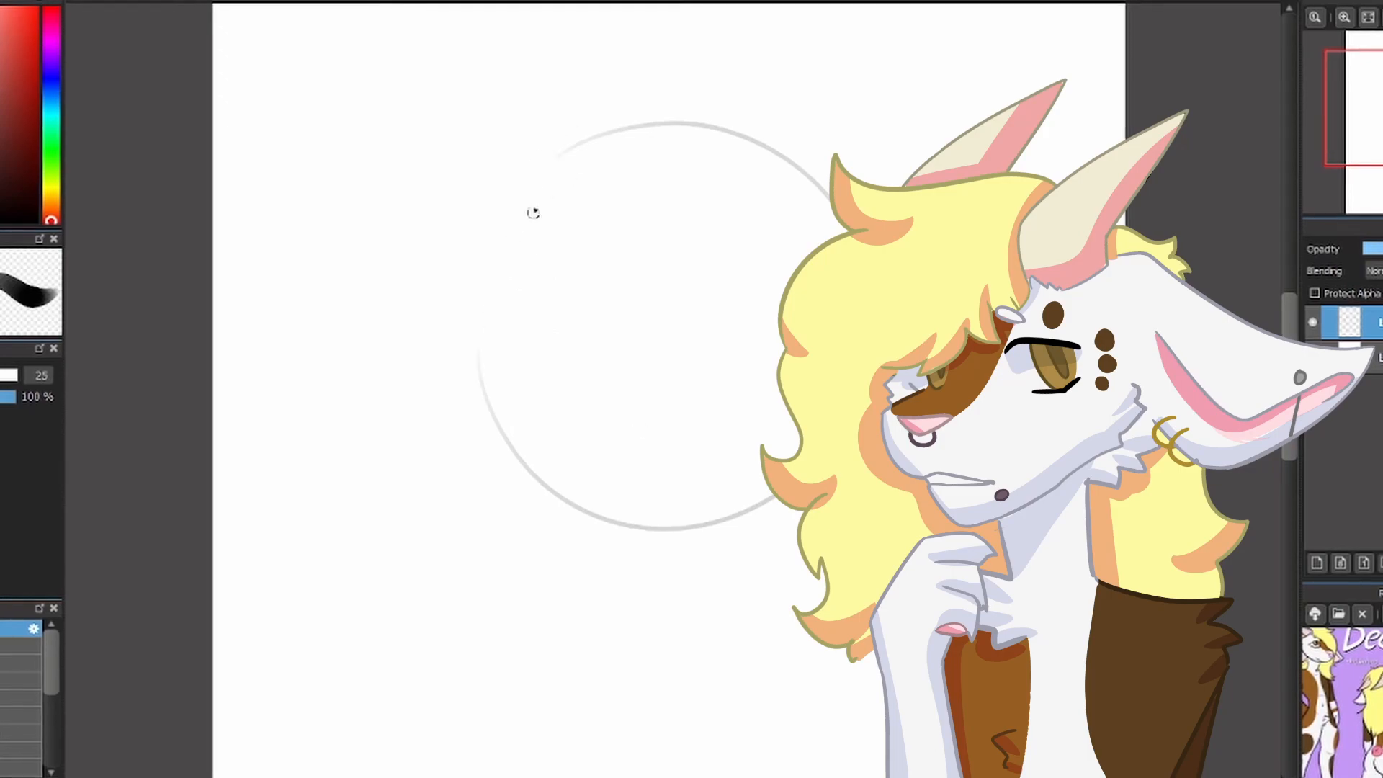
mouse_move(569, 150)
left_mouse_down()
mouse_move(629, 442)
mouse_move(575, 149)
mouse_move(602, 514)
mouse_move(574, 156)
mouse_move(505, 476)
mouse_move(479, 252)
left_mouse_up()
key("ctrl+z")
key("ctrl+z")
key("ctrl+z")
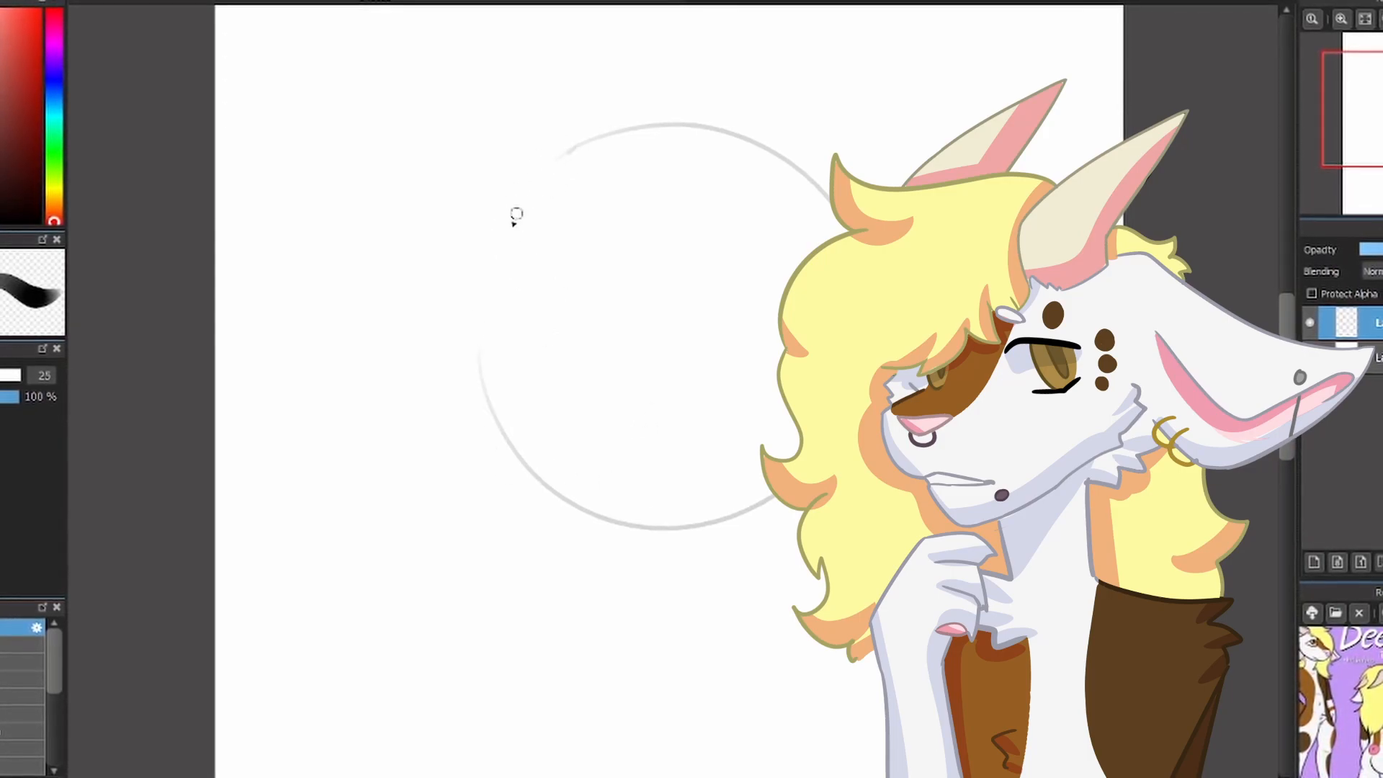
left_click_drag(571, 150, 483, 353)
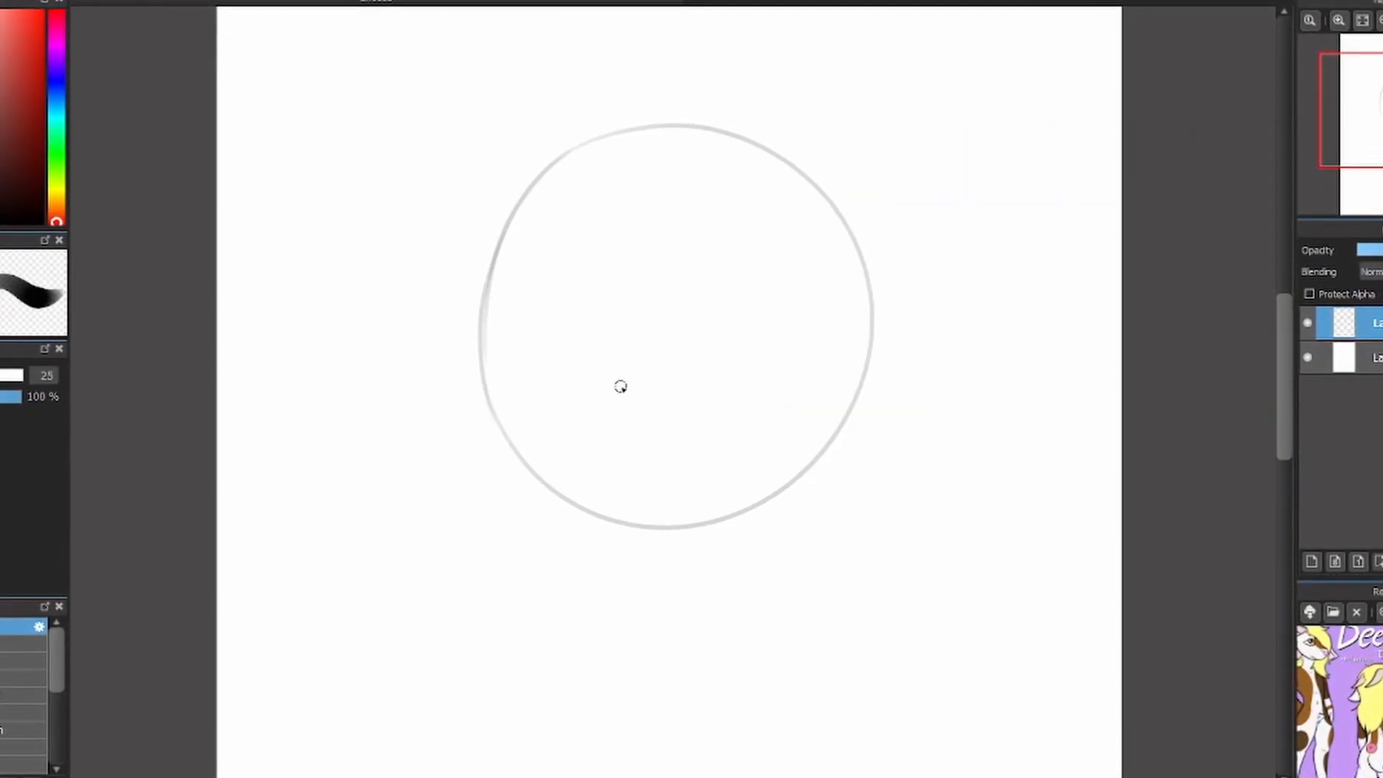
Rotate the head circle slightly with the Transform command and apply the change
key("ctrl+t")
left_click_drag(879, 487, 1018, 253)
key("Return")
Sketch a curved vertical centre line in the head's lower half, crossed by a short tilted eye line
left_click_drag(657, 274, 716, 593)
key("ctrl+z")
left_click_drag(665, 331, 681, 508)
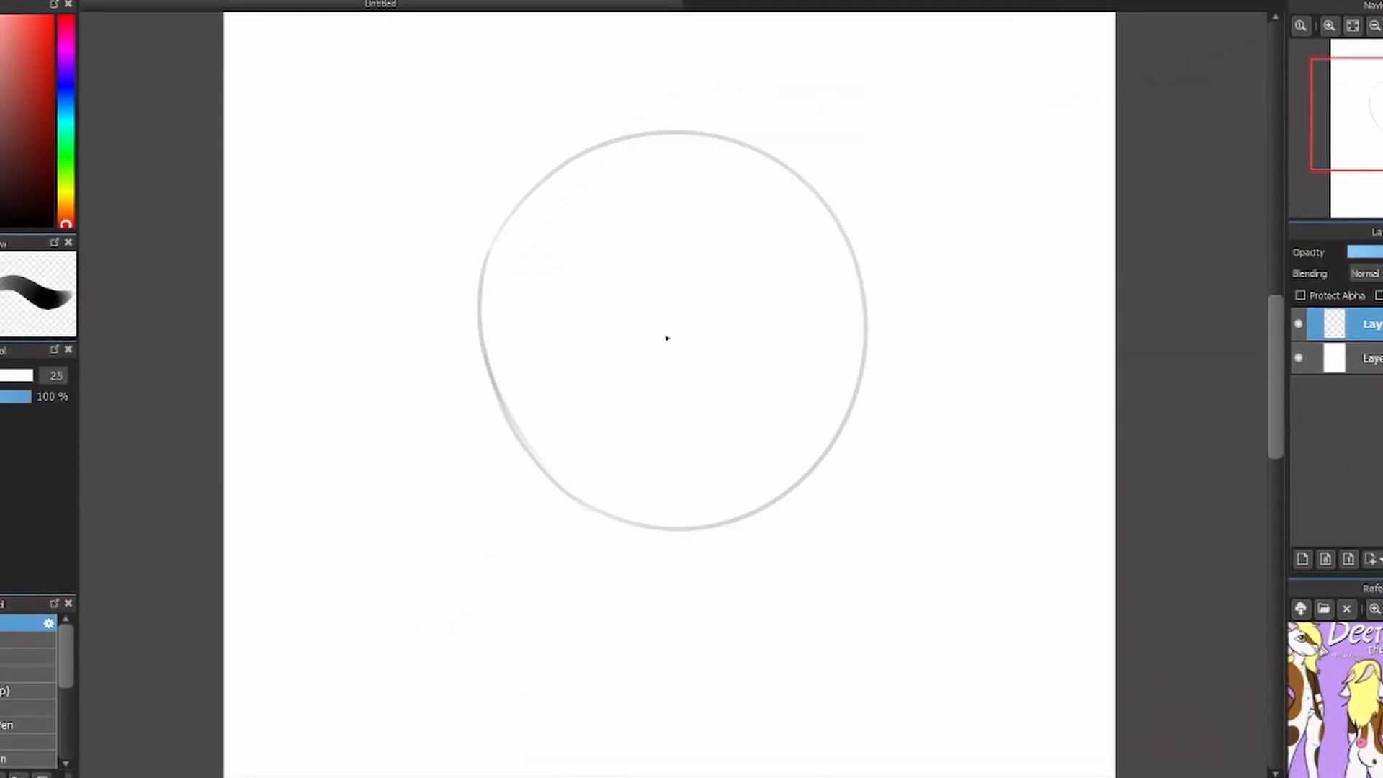
key("ctrl+z")
mouse_move(661, 311)
left_mouse_down()
mouse_move(711, 504)
mouse_move(701, 517)
left_mouse_up()
key("ctrl+z")
mouse_move(637, 354)
left_mouse_down()
mouse_move(726, 347)
mouse_move(712, 343)
left_mouse_up()
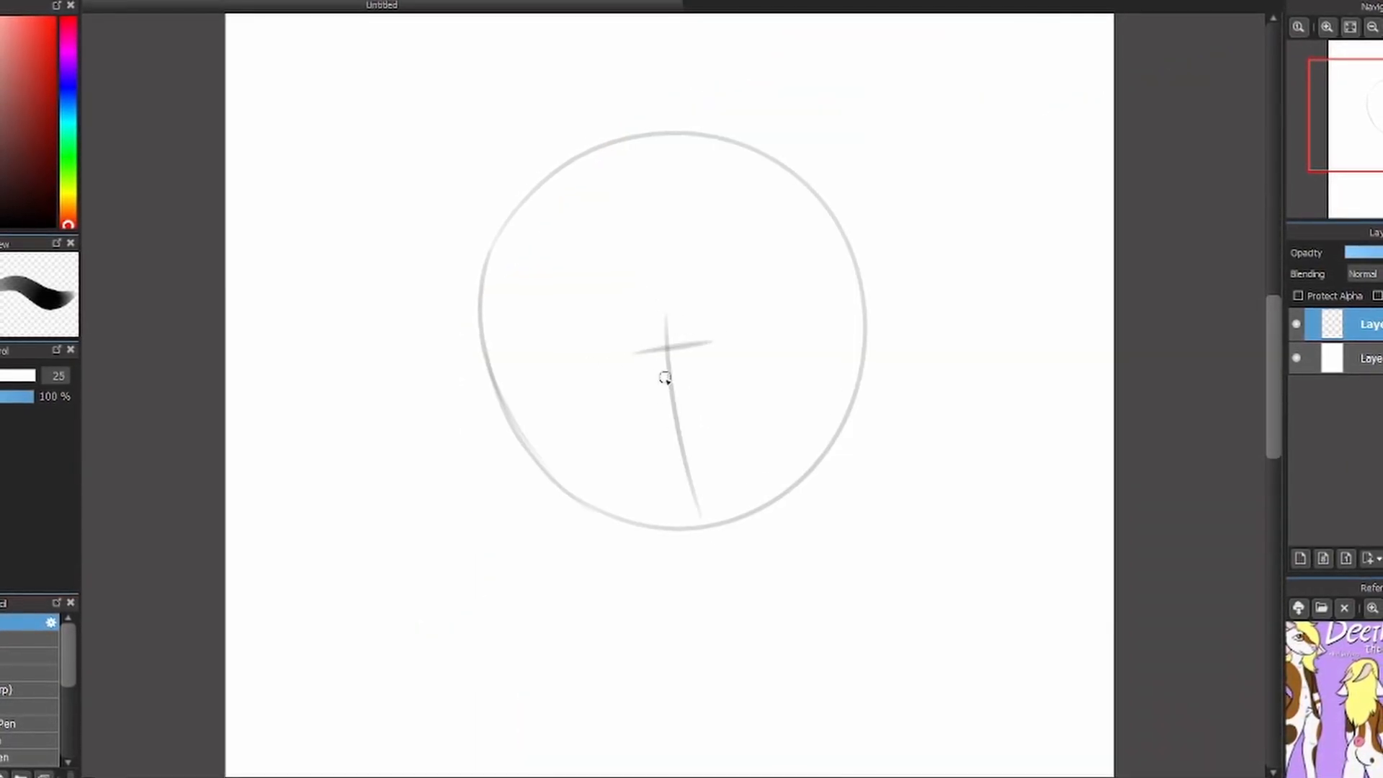
key("ctrl+z")
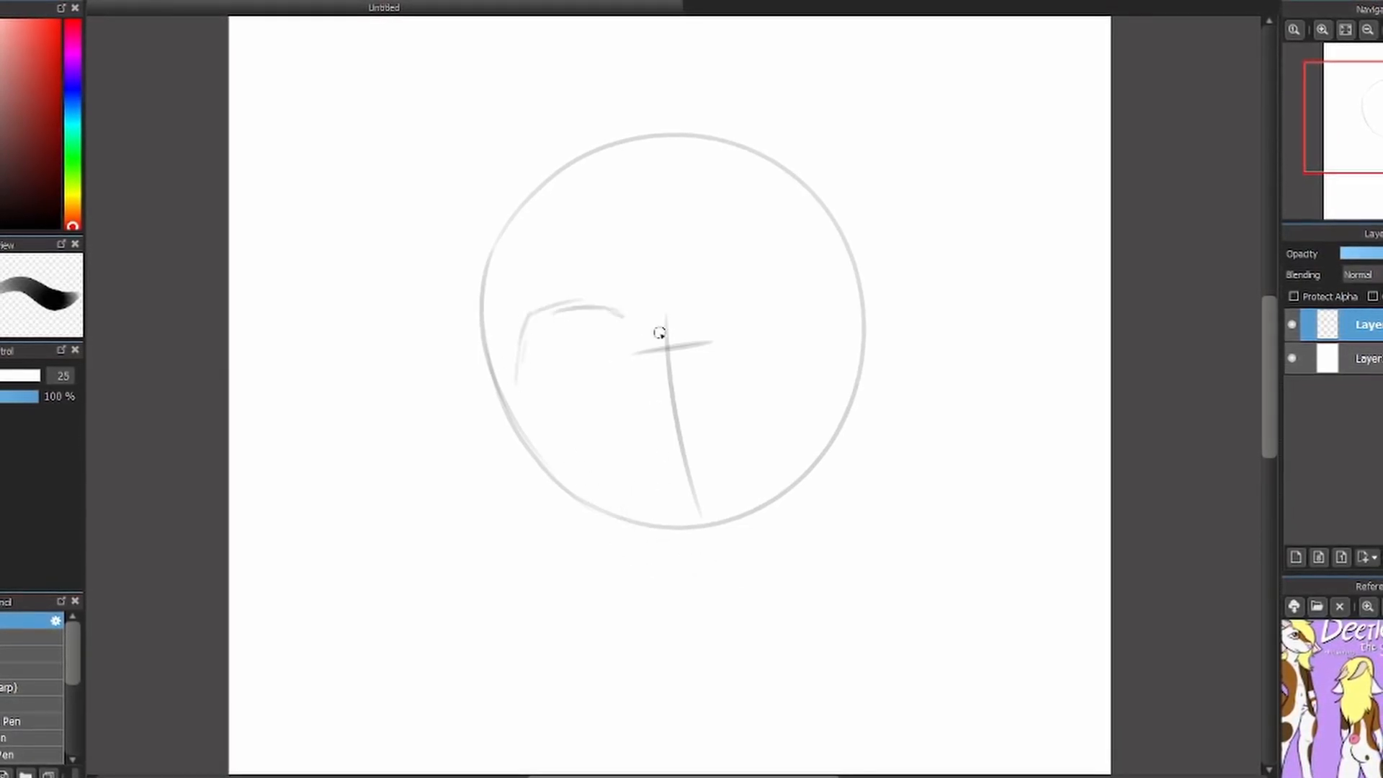
Sketch an oval eye outline at each end of the short tilted eye line
key("ctrl+z")
key("ctrl+z")
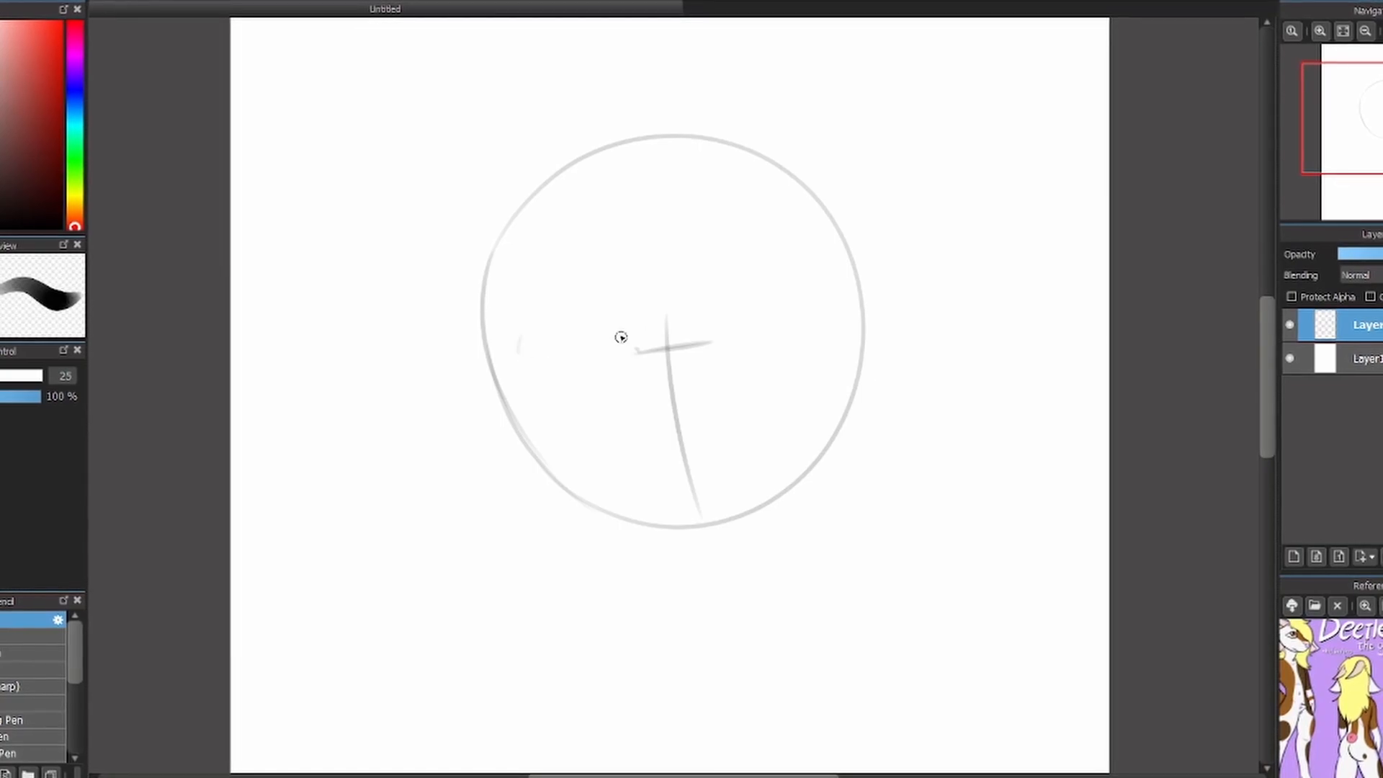
mouse_move(619, 326)
left_mouse_down()
mouse_move(516, 342)
mouse_move(515, 372)
mouse_move(529, 323)
mouse_move(590, 315)
left_mouse_up()
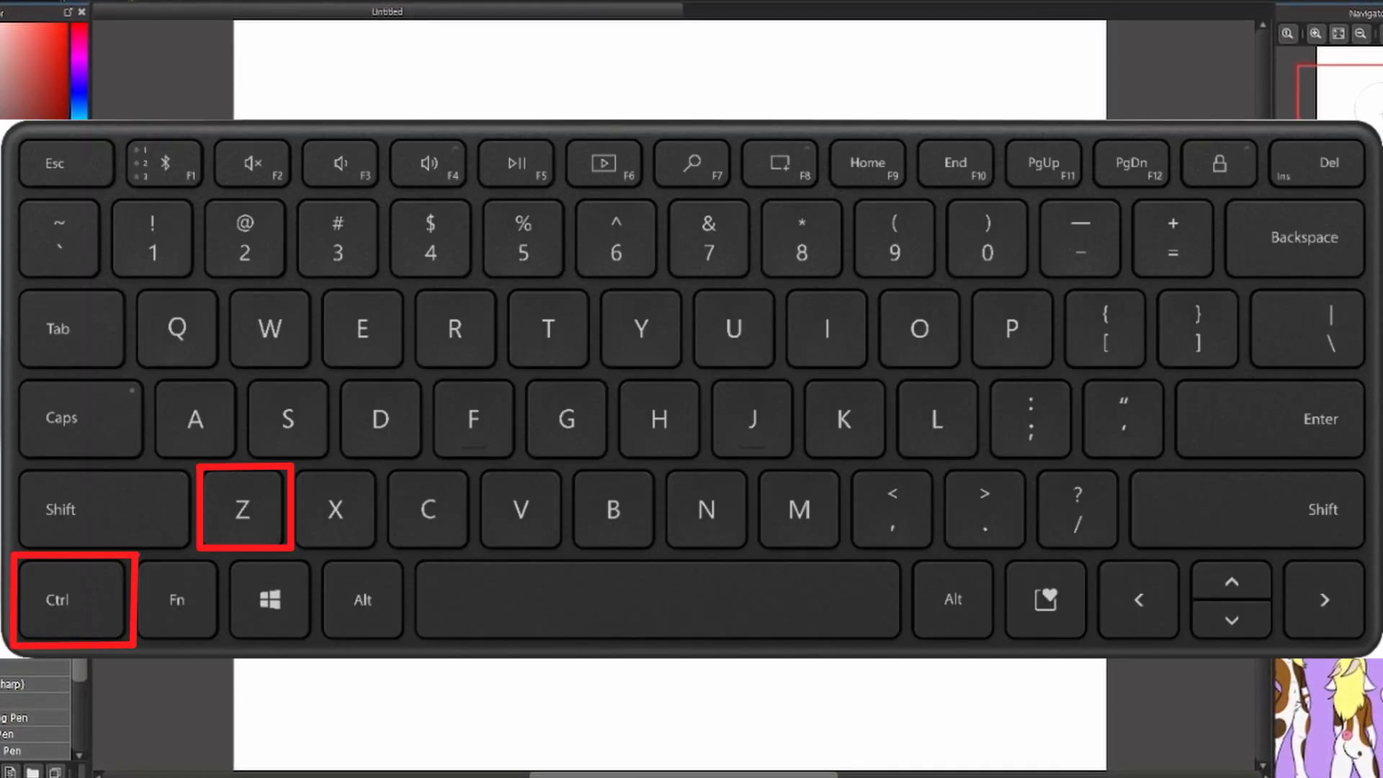
left_click_drag(601, 404, 632, 358)
mouse_move(706, 336)
left_mouse_down()
mouse_move(720, 286)
mouse_move(776, 272)
mouse_move(796, 279)
mouse_move(822, 338)
mouse_move(697, 326)
mouse_move(754, 363)
mouse_move(796, 361)
mouse_move(816, 324)
left_mouse_up()
mouse_move(712, 342)
left_mouse_down()
mouse_move(714, 299)
mouse_move(738, 278)
left_mouse_up()
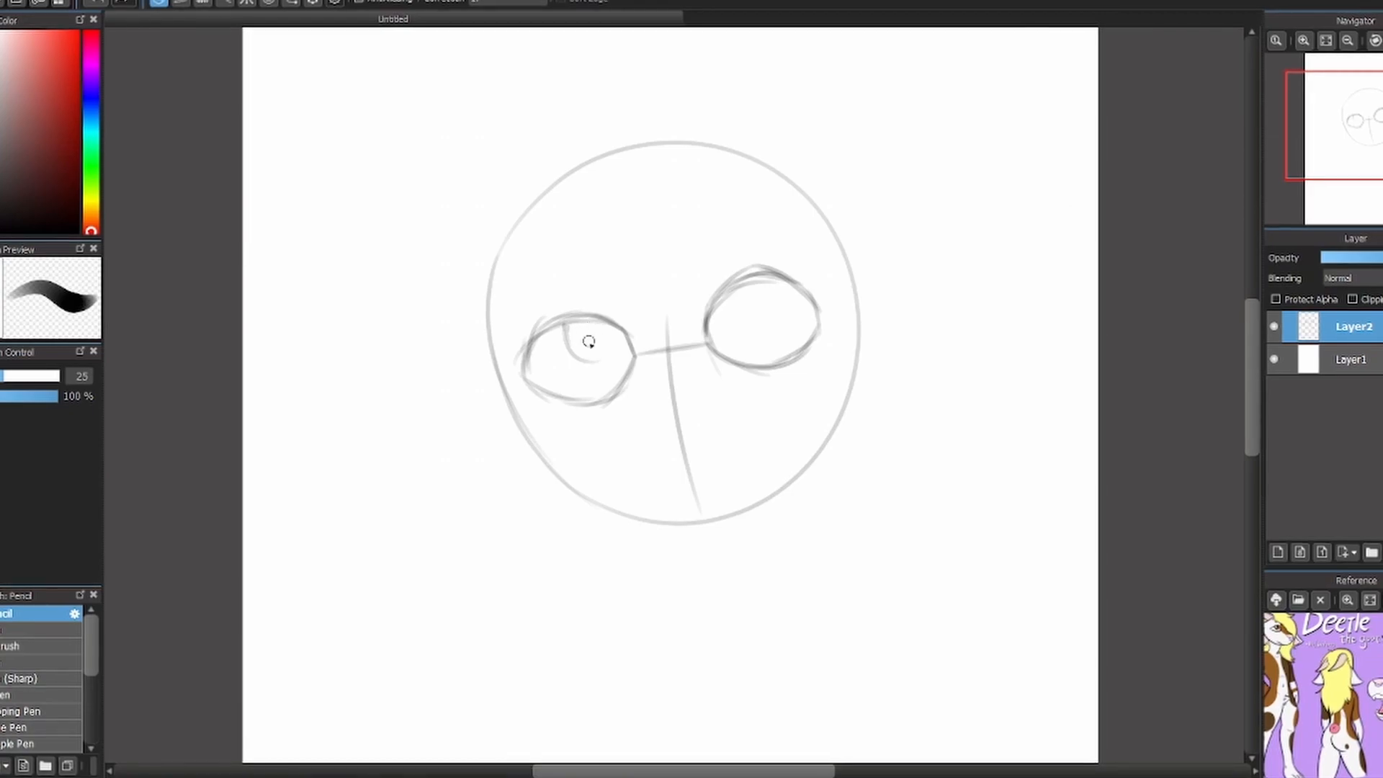
Redraw the upper curve of the left eye with a slant and add an arc at the right eye's inner corner
key("ctrl+z")
mouse_move(520, 376)
left_mouse_down()
mouse_move(551, 320)
mouse_move(586, 293)
mouse_move(625, 334)
left_mouse_up()
key("ctrl+z")
left_click_drag(523, 378, 580, 308)
mouse_move(529, 354)
left_mouse_down()
mouse_move(583, 304)
mouse_move(627, 317)
left_mouse_up()
key("ctrl+z")
mouse_move(712, 346)
left_mouse_down()
mouse_move(713, 275)
mouse_move(791, 278)
mouse_move(682, 309)
left_mouse_up()
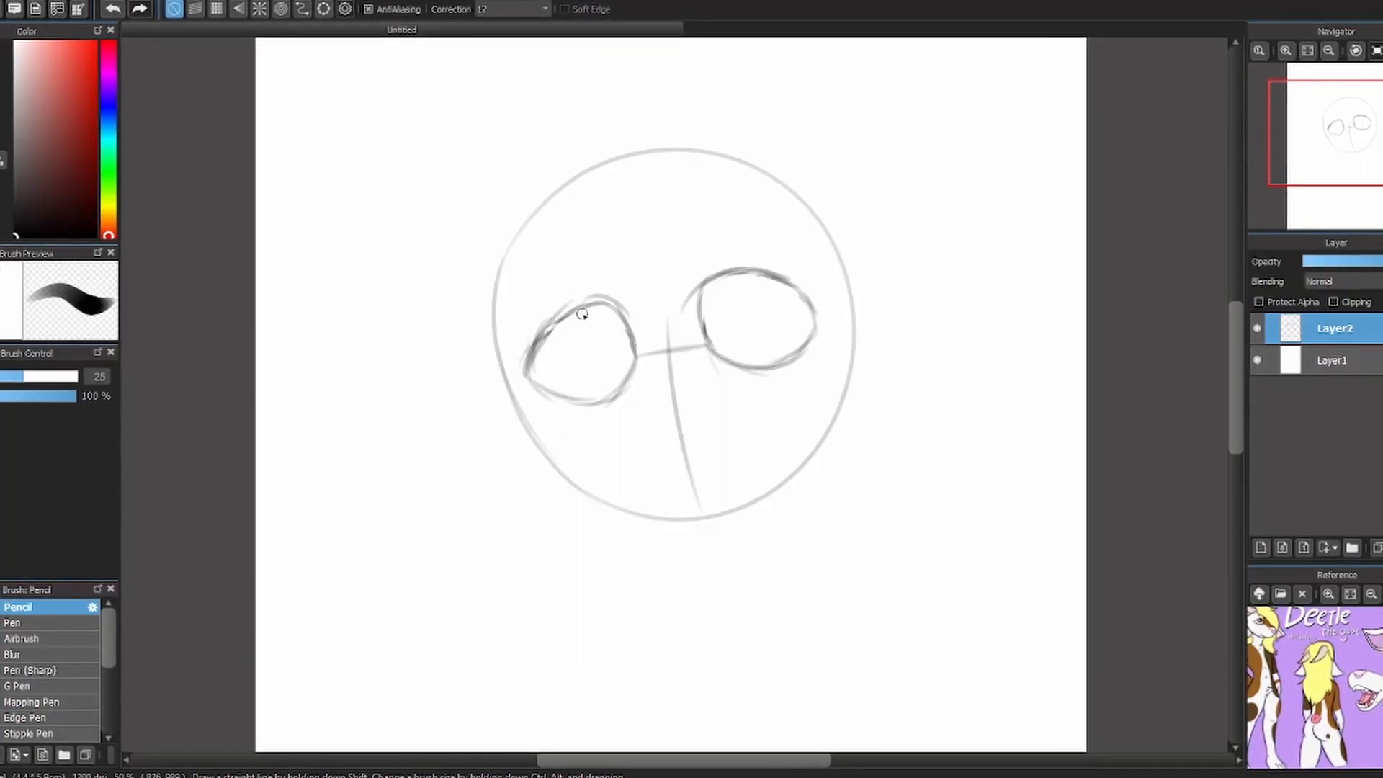
Sketch a narrow oval pupil inside each eye, redrawing the right one closer to the centre line
left_click_drag(574, 328, 587, 366)
left_click_drag(594, 319, 598, 320)
mouse_move(745, 301)
left_mouse_down()
mouse_move(753, 330)
mouse_move(727, 291)
left_mouse_up()
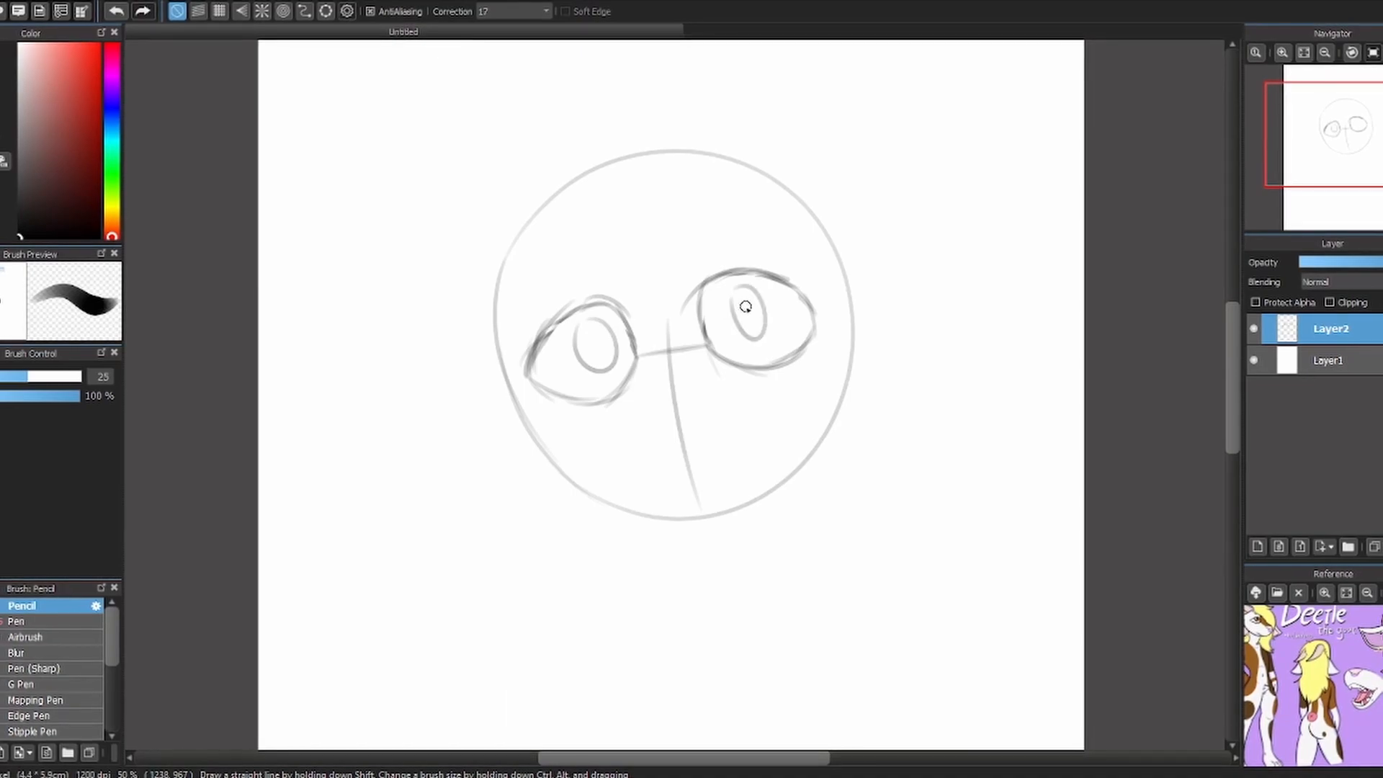
key("ctrl+z")
key("ctrl+z")
key("ctrl+z")
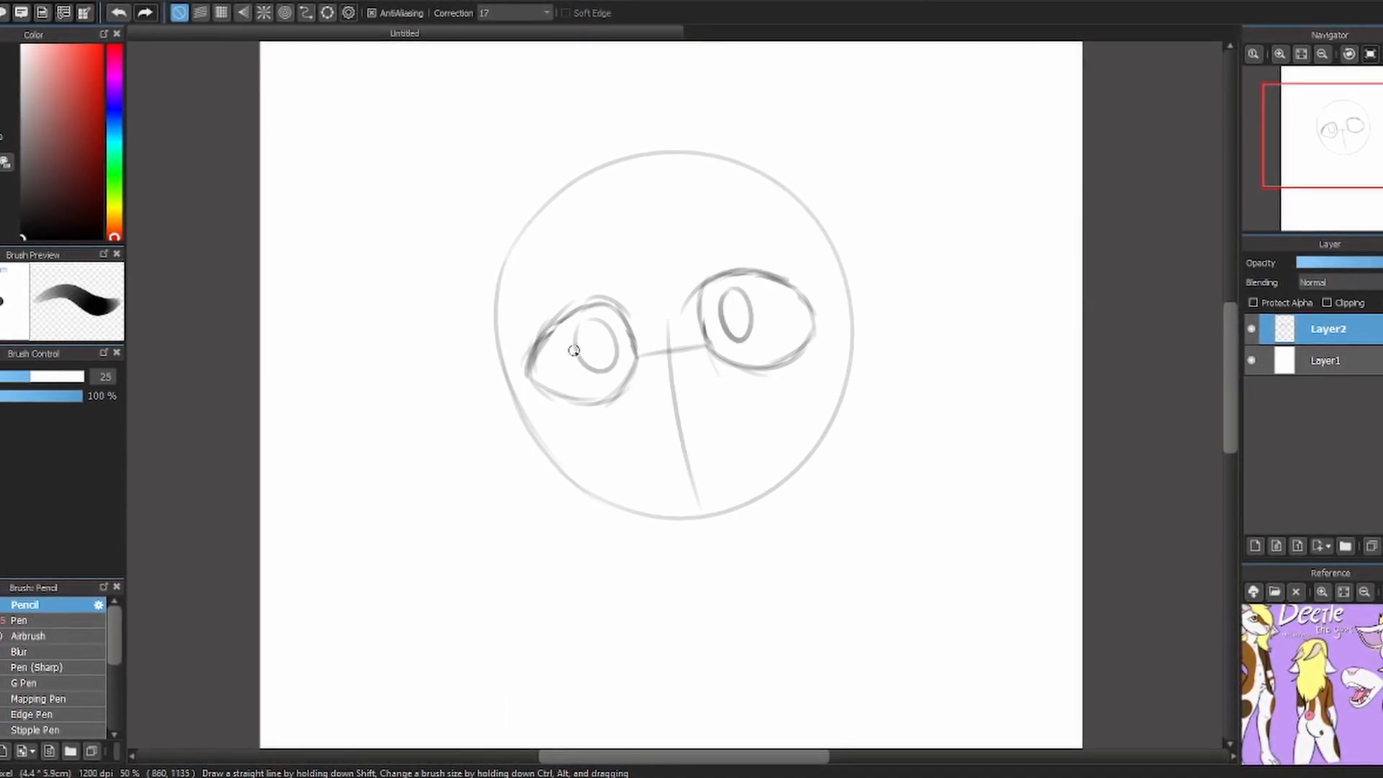
key("ctrl+z")
key("ctrl+y")
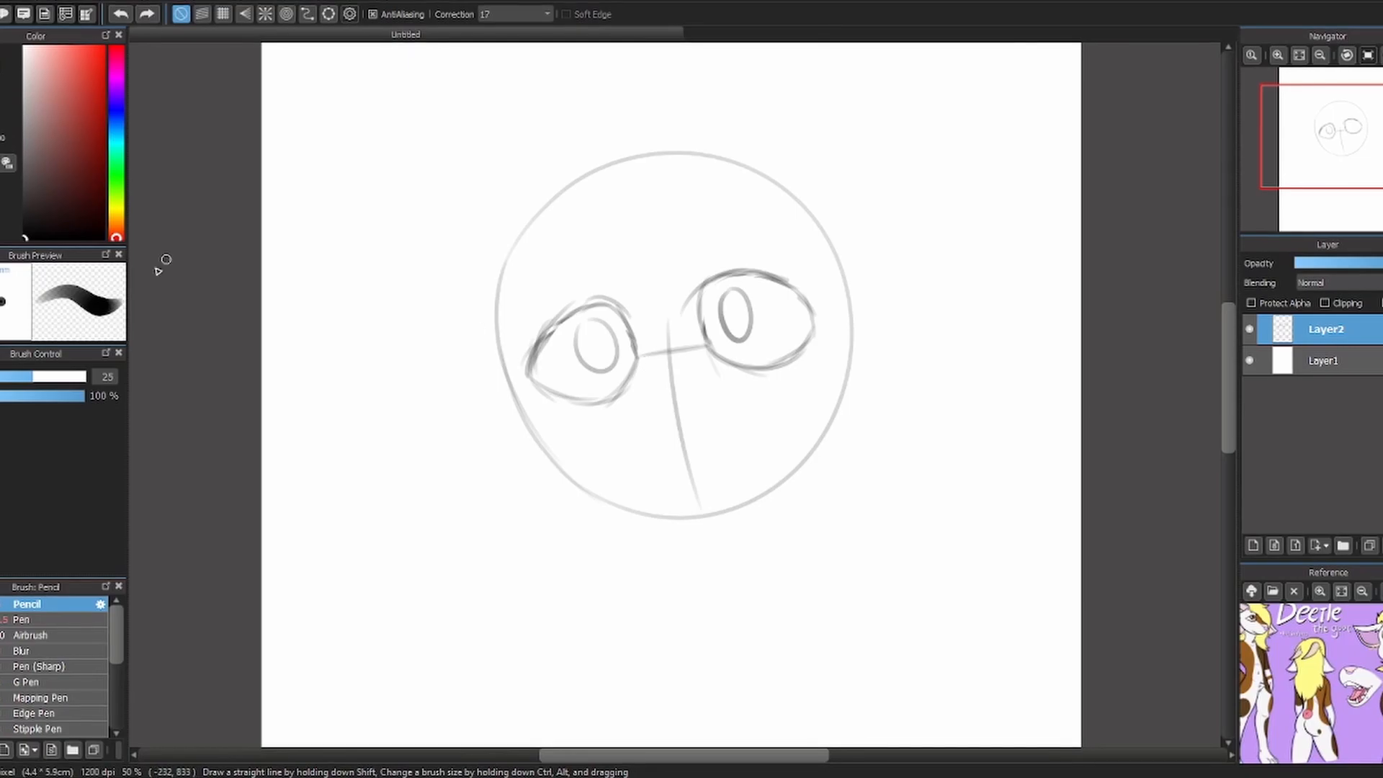
Remove the left eye's pupil with an elliptical selection
key("ctrl+t")
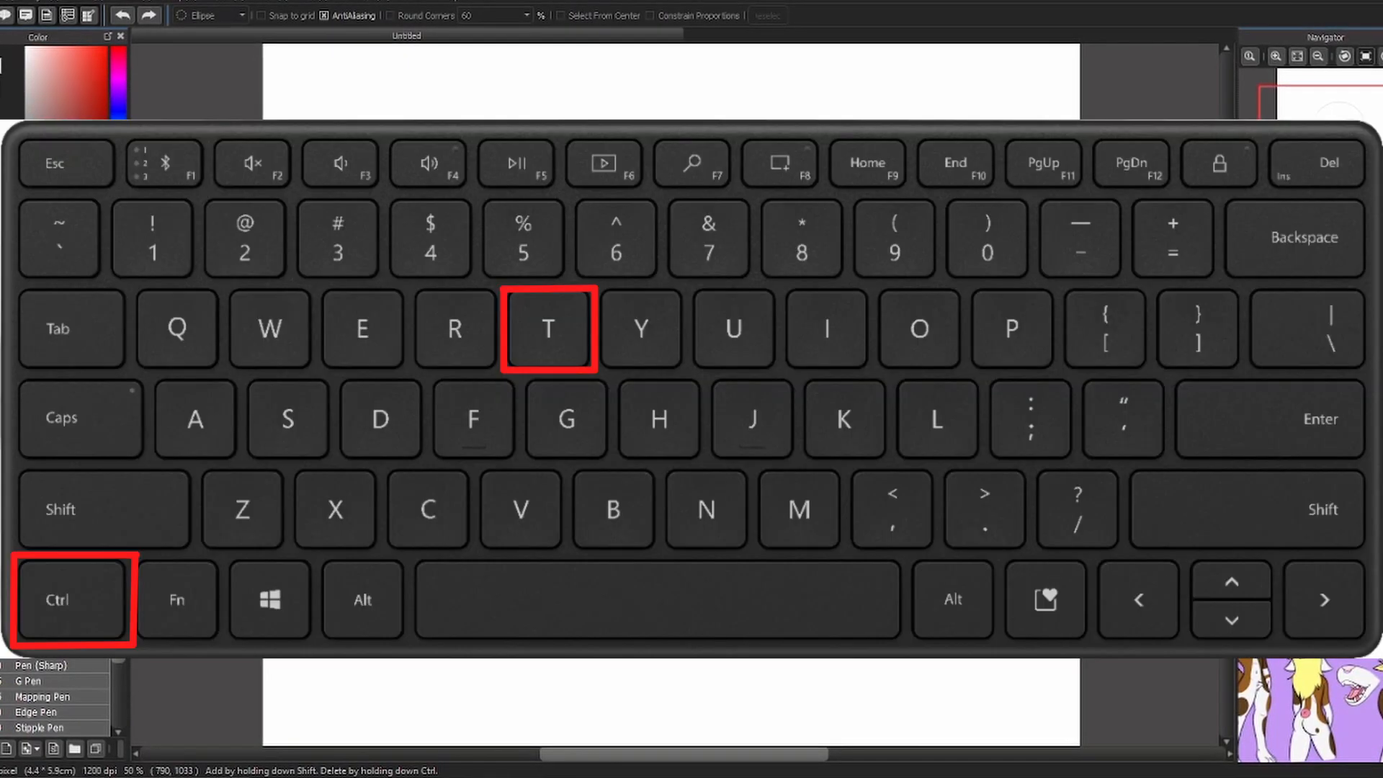
mouse_move(615, 362)
left_mouse_down()
mouse_move(608, 381)
mouse_move(606, 369)
left_mouse_up()
left_click(648, 345)
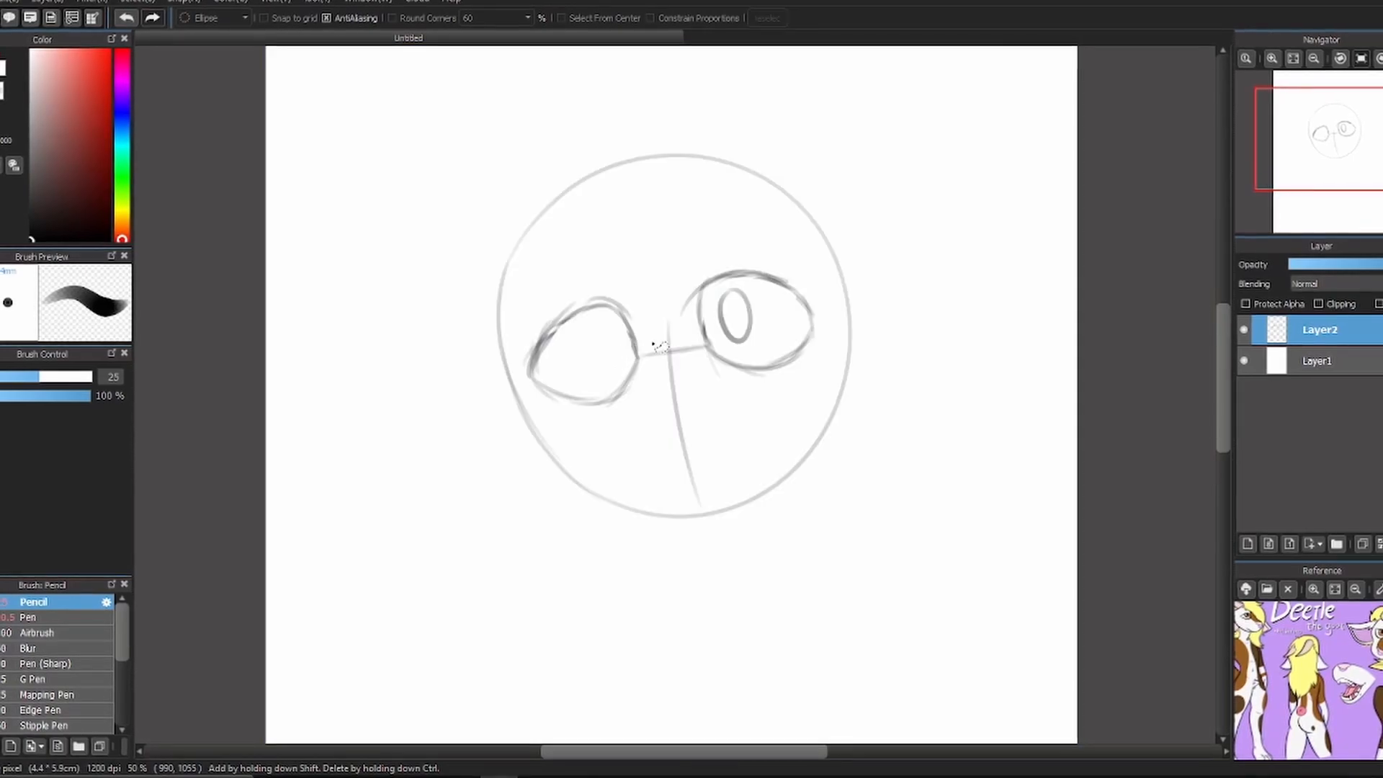
Copy the right eye's pupil to a new layer and move and rotate the copy into the left eye
left_click_drag(766, 312, 598, 311)
key("ctrl+c")
key("ctrl+v")
key("ctrl+t")
left_click(924, 717)
left_click_drag(723, 344, 733, 308)
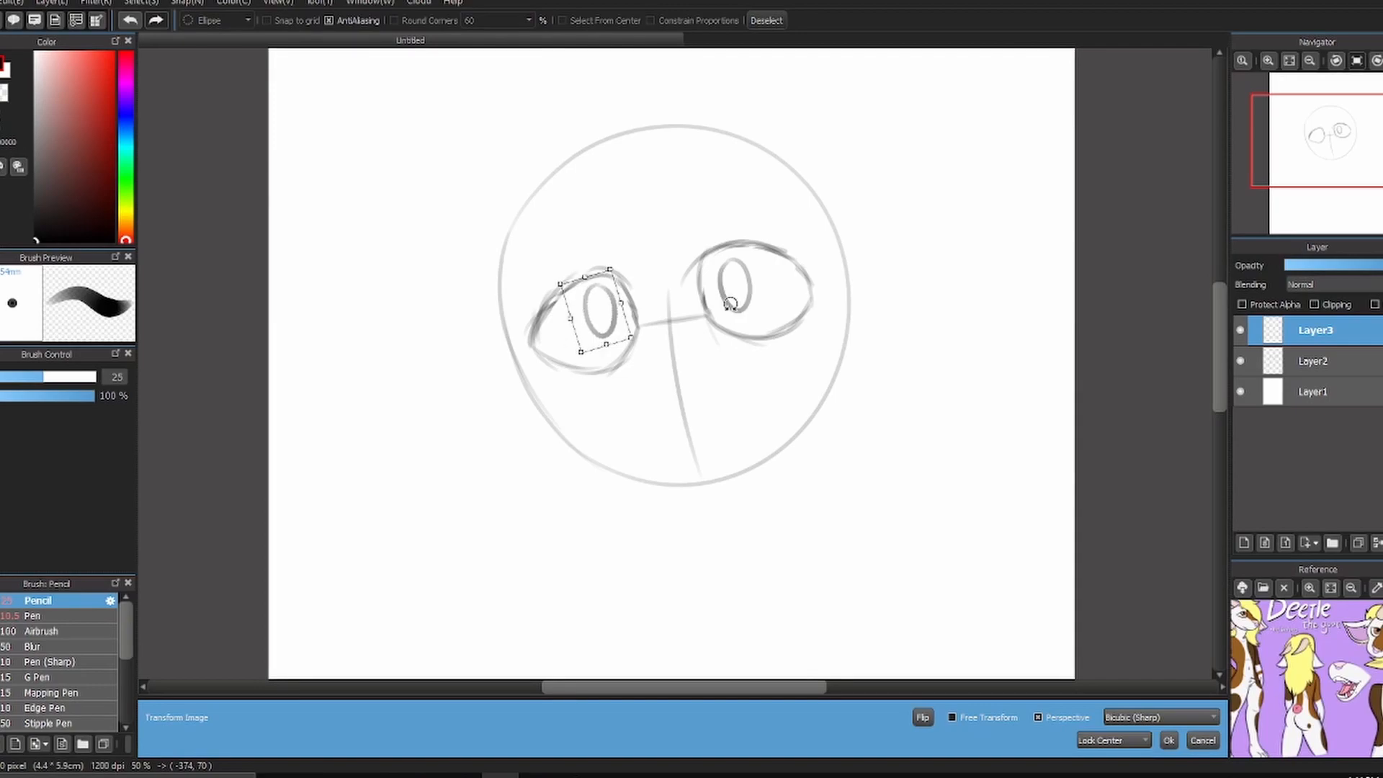
Check the copied pupil in the mirrored view, apply its placement and merge it into Layer2
left_click(1355, 62)
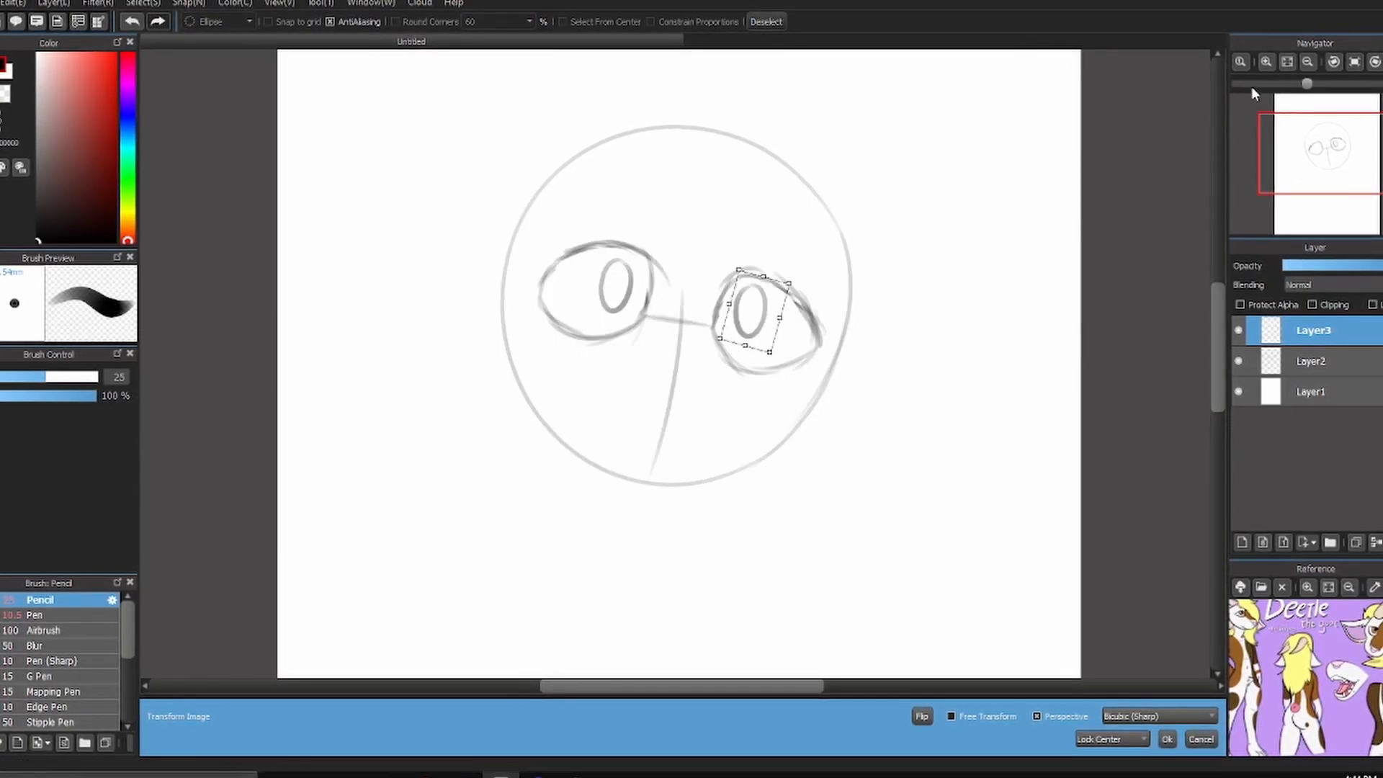
left_click(1353, 62)
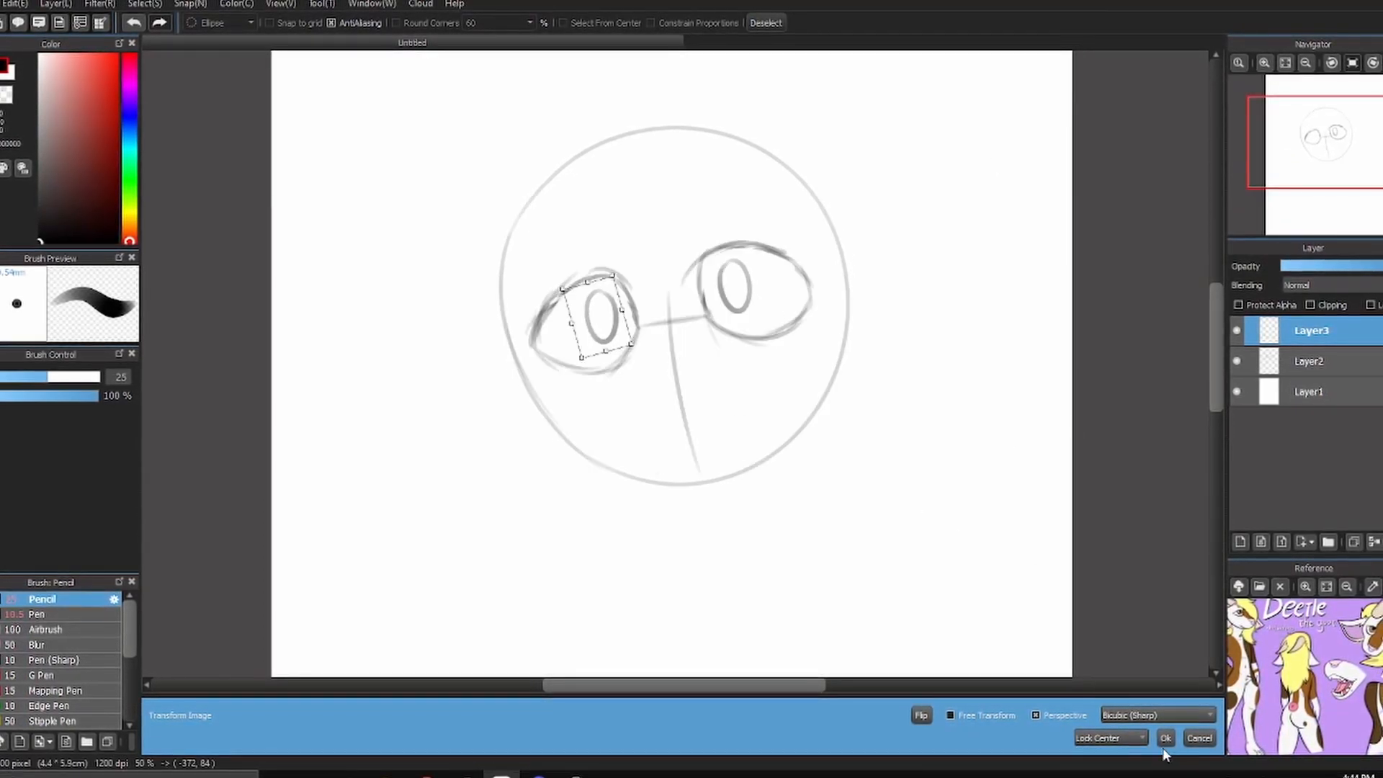
left_click(1166, 738)
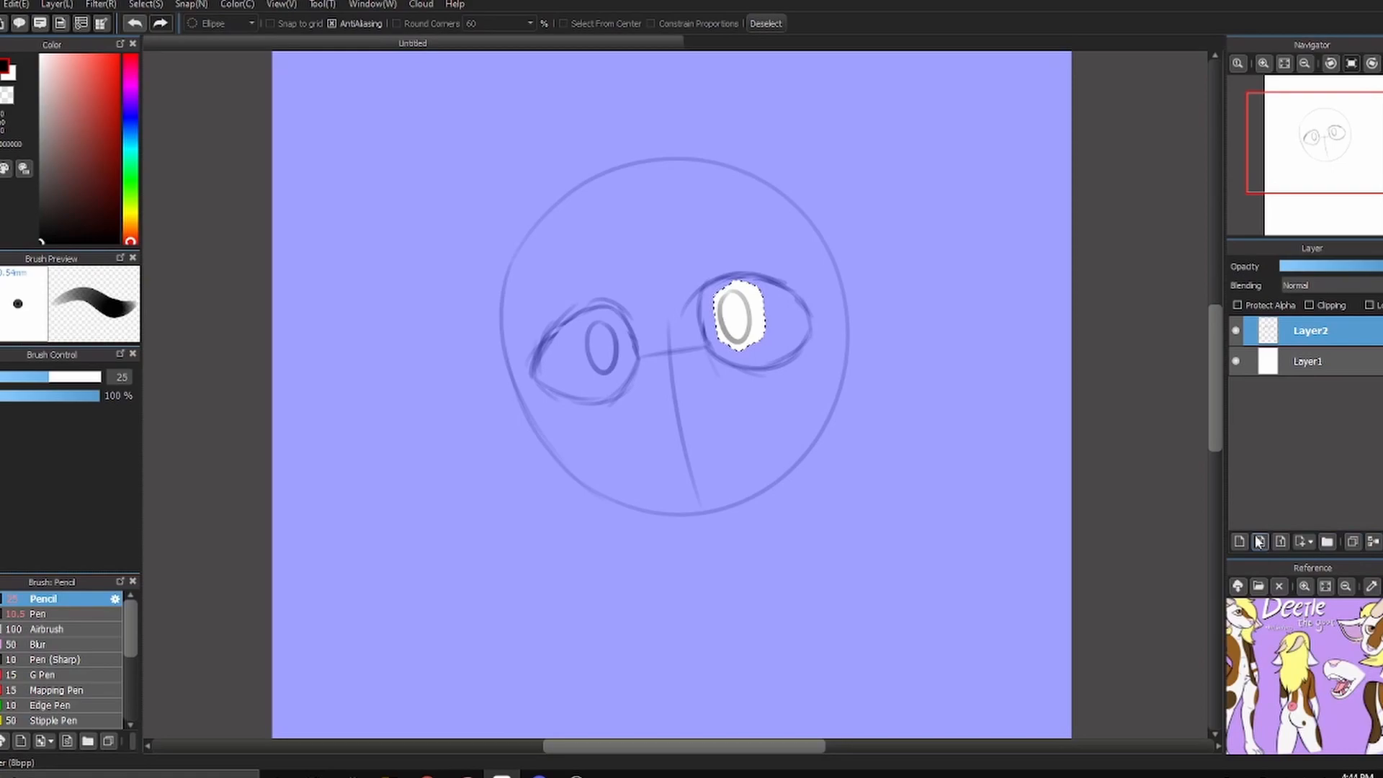
key("ctrl+d")
key("b")
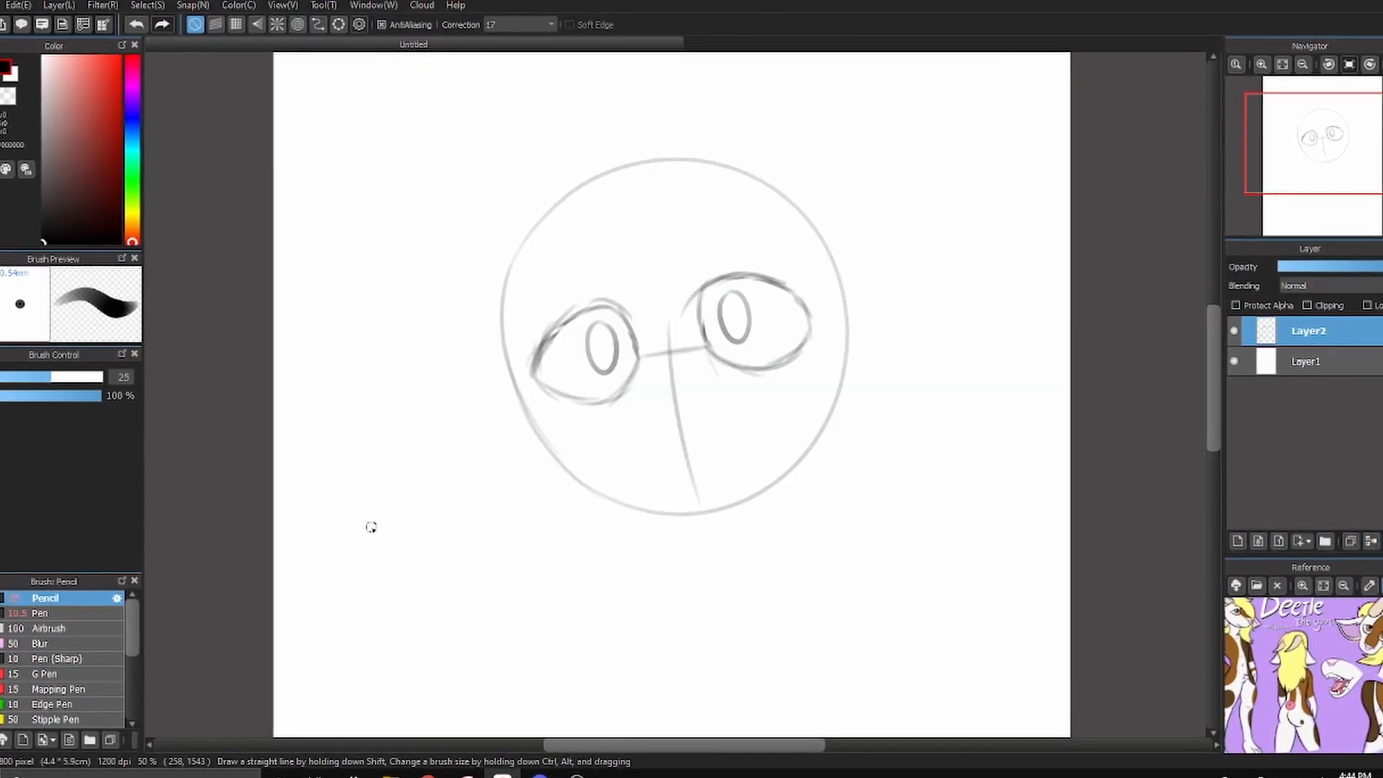
Sketch the muzzle curve below the head circle and a rounded triangular nose on the centre line
left_click_drag(595, 461, 697, 565)
key("ctrl+z")
key("ctrl+z")
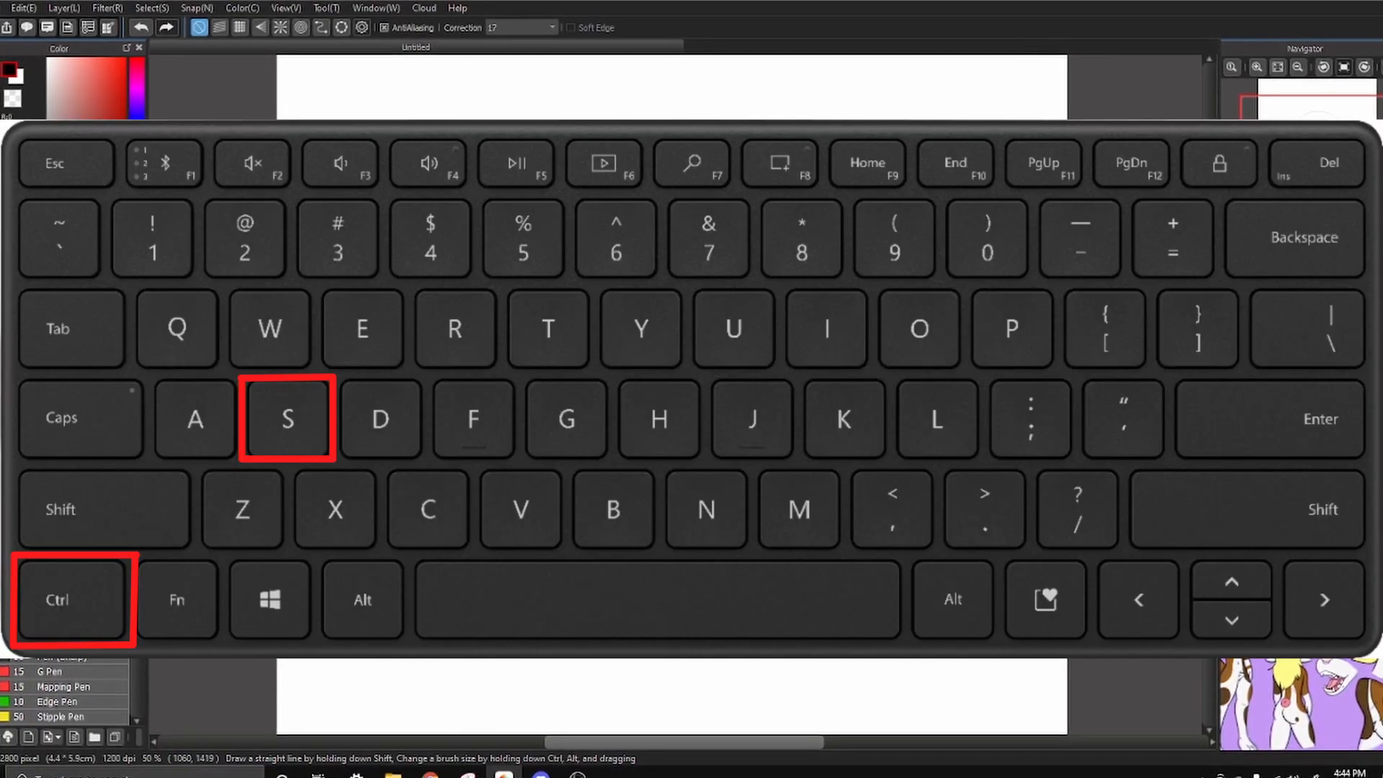
left_click_drag(700, 490, 737, 446)
mouse_move(735, 445)
left_mouse_down()
mouse_move(657, 441)
mouse_move(647, 460)
left_mouse_up()
left_click_drag(647, 460, 729, 438)
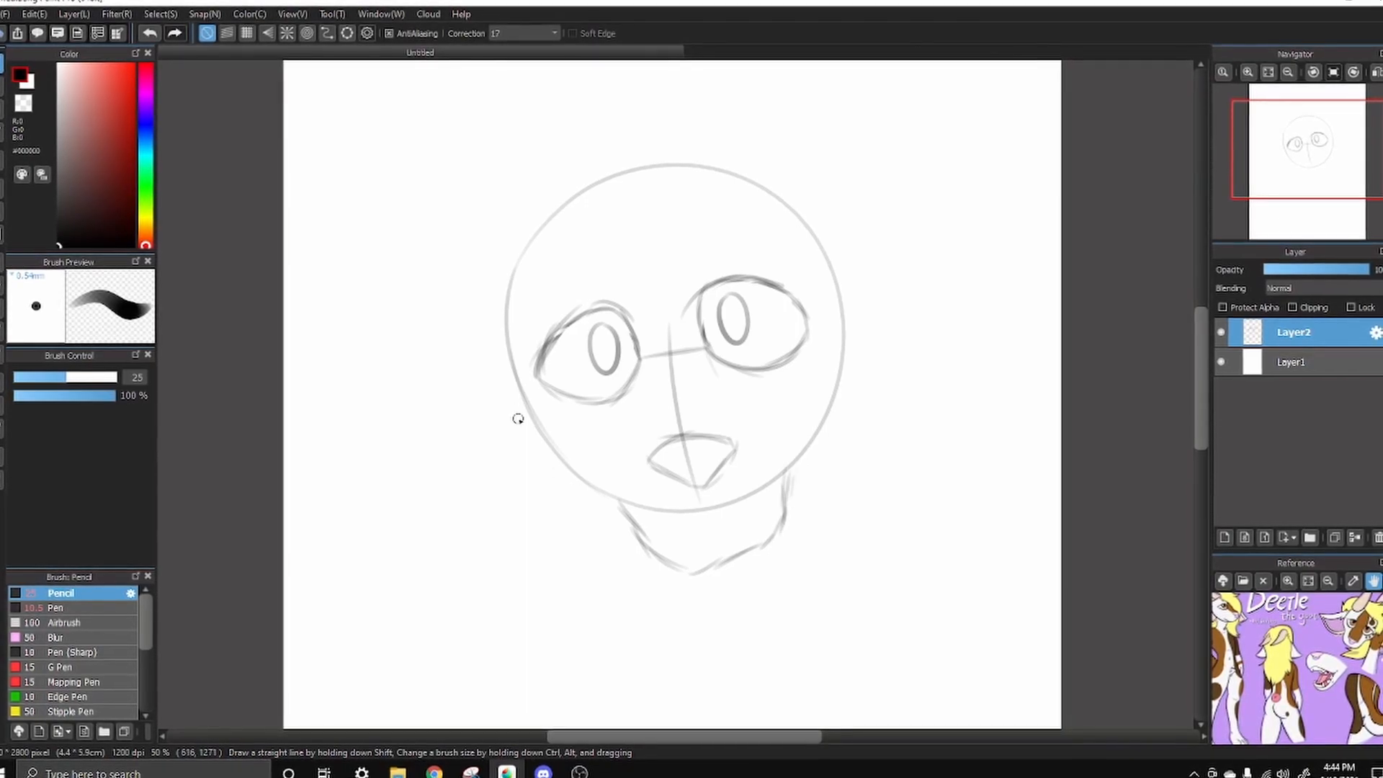
Outline the cheeks and sides of the head around the circle and go over the muzzle line
mouse_move(637, 516)
left_mouse_down()
mouse_move(512, 417)
mouse_move(503, 361)
mouse_move(547, 213)
left_mouse_up()
mouse_move(785, 487)
left_mouse_down()
mouse_move(812, 429)
mouse_move(835, 420)
left_mouse_up()
key("ctrl+z")
mouse_move(791, 469)
left_mouse_down()
mouse_move(847, 392)
mouse_move(839, 312)
mouse_move(806, 247)
left_mouse_up()
key("ctrl+z")
mouse_move(843, 358)
left_mouse_down()
mouse_move(822, 262)
mouse_move(775, 220)
left_mouse_up()
mouse_move(619, 497)
left_mouse_down()
mouse_move(681, 577)
mouse_move(775, 522)
left_mouse_up()
key("ctrl+z")
key("ctrl+z")
mouse_move(689, 572)
left_mouse_down()
mouse_move(739, 551)
mouse_move(785, 475)
left_mouse_up()
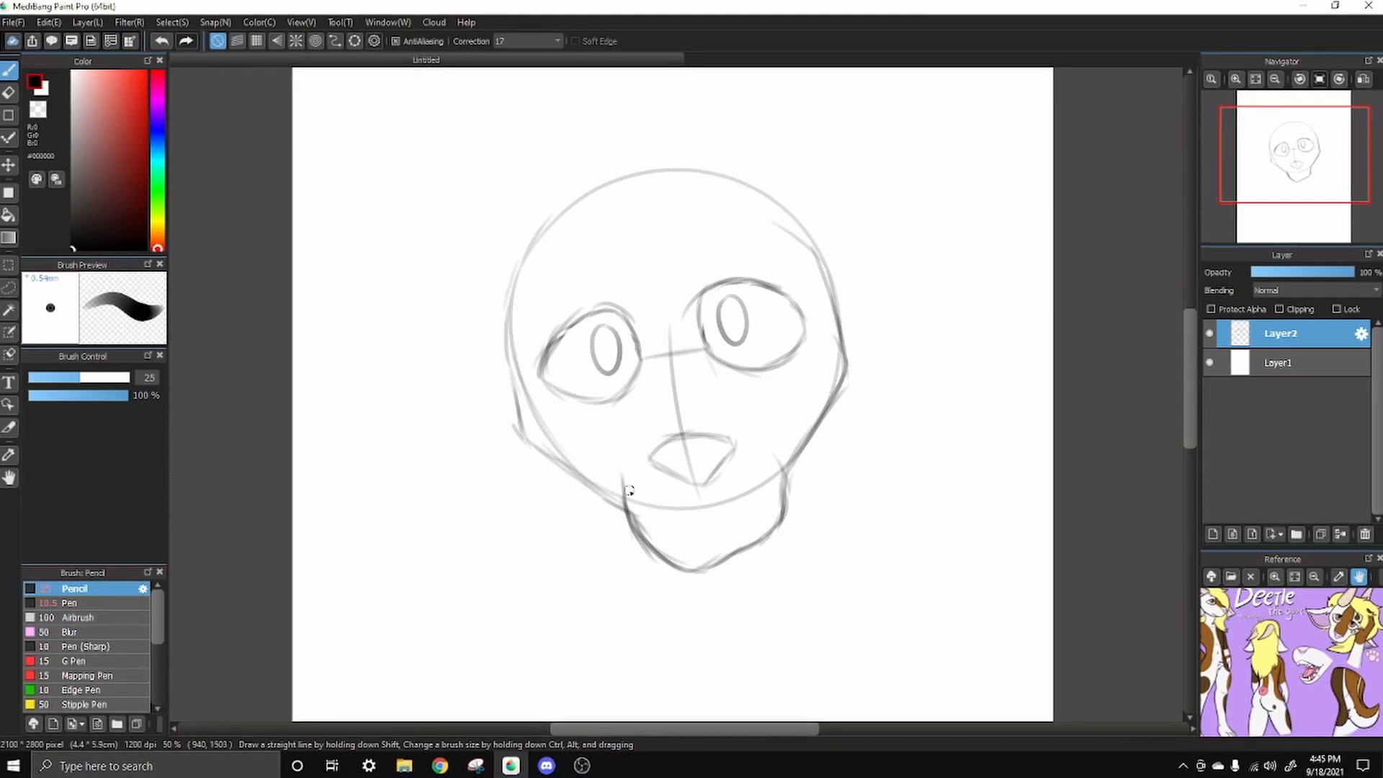
left_click(1360, 77)
left_click(1360, 78)
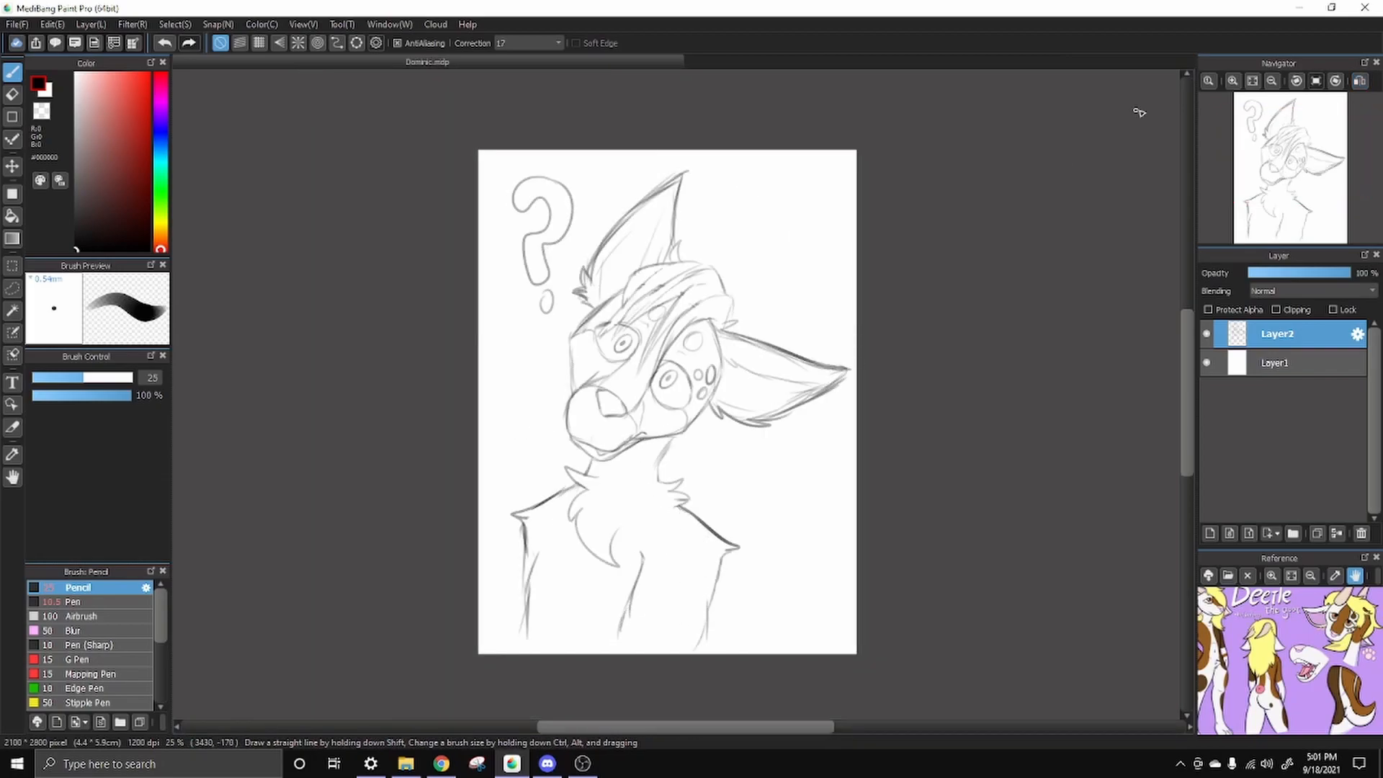
scroll(676, 393, "up", 1)
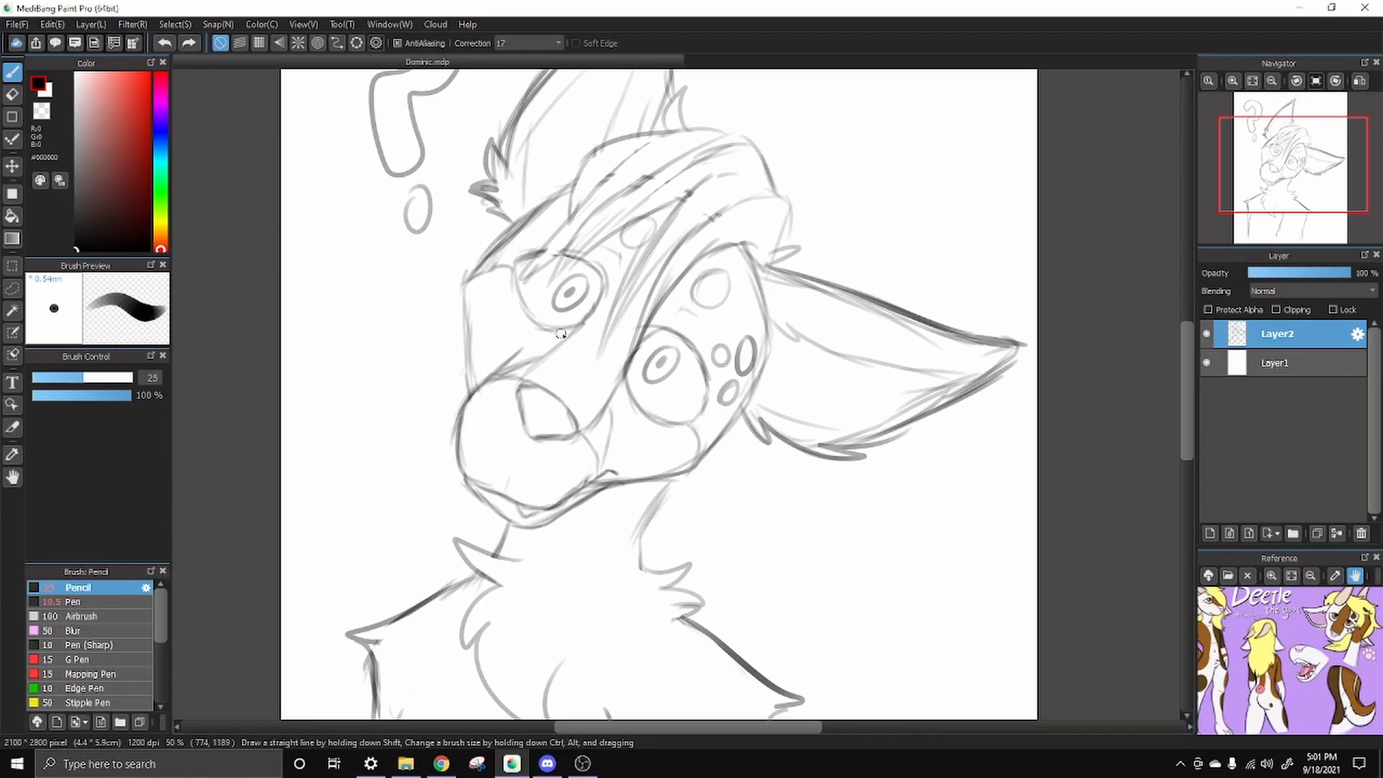
left_click_drag(781, 544, 737, 485)
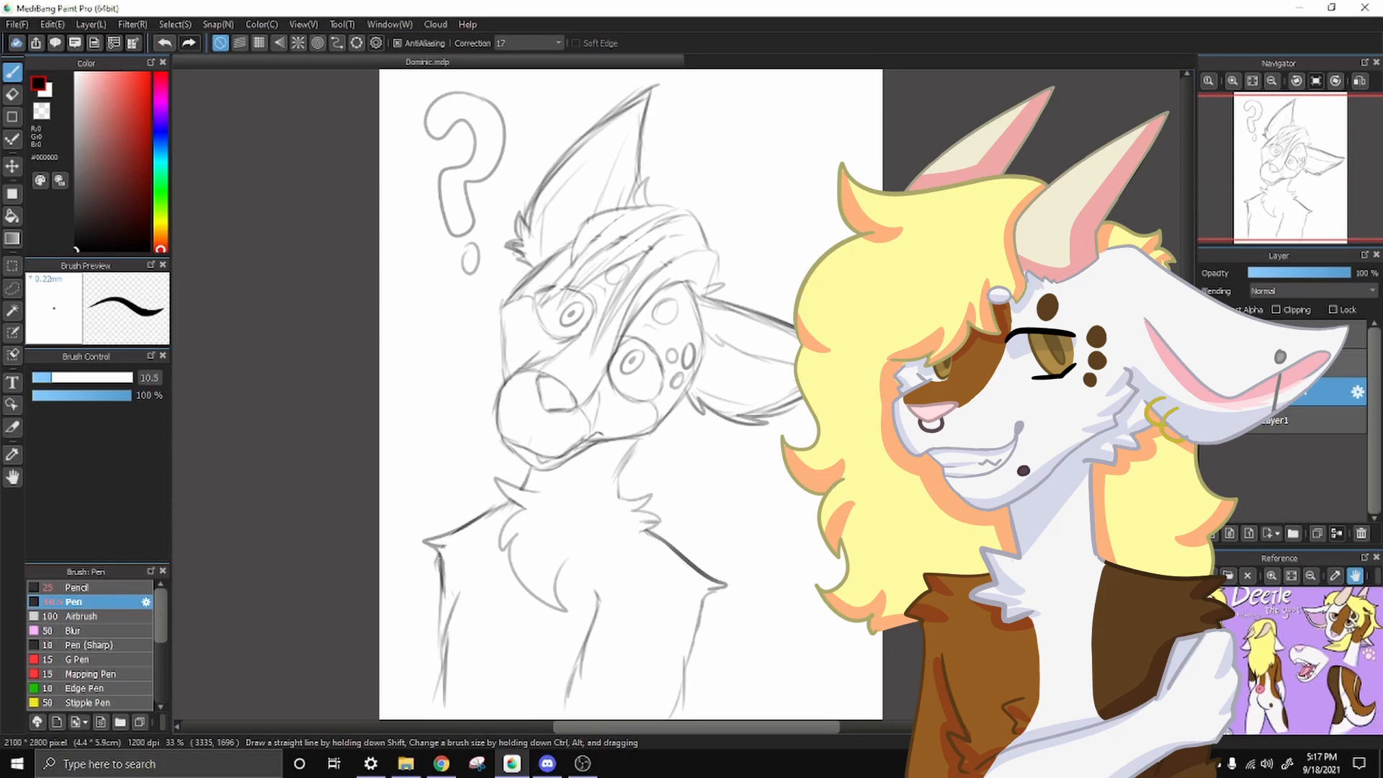
Select the linework layer and switch the sketch layer's visibility off and back on
left_click(1297, 363)
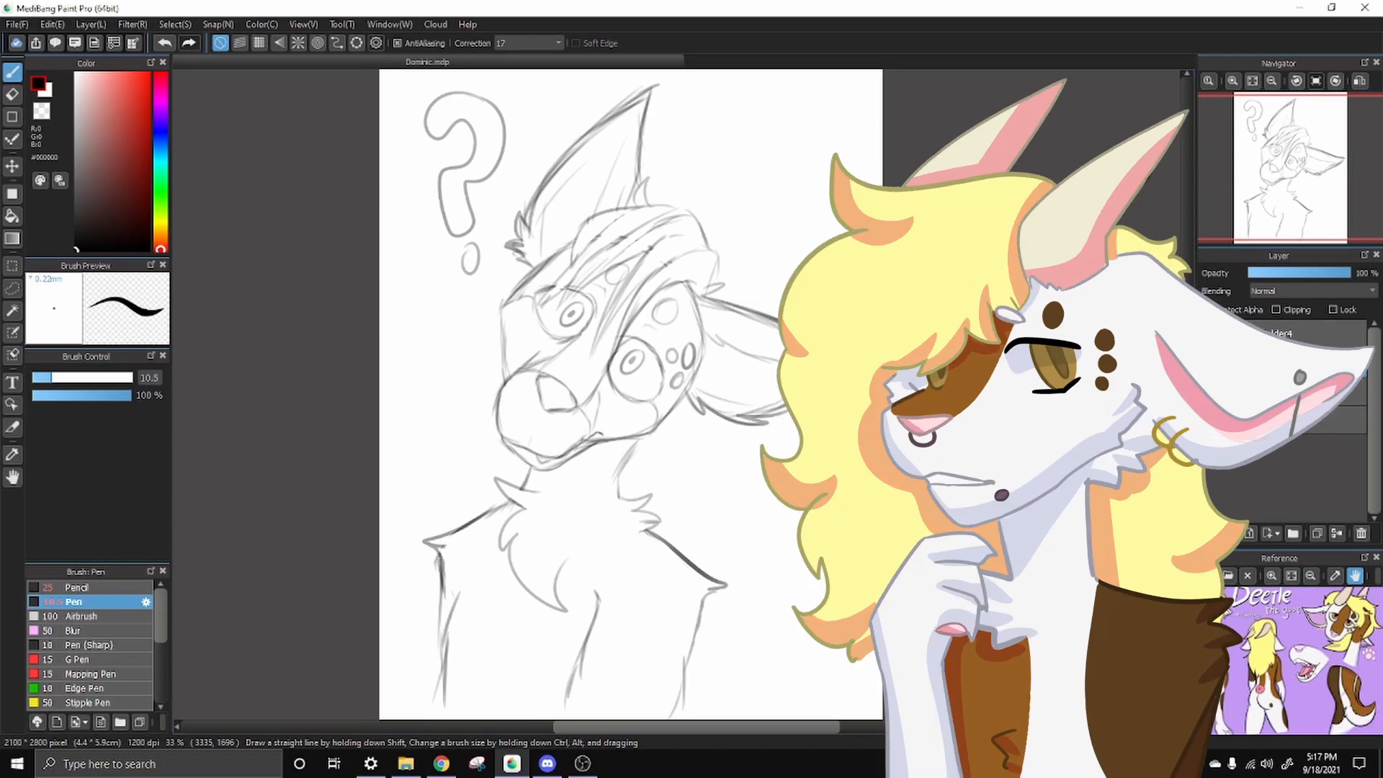
key("Delete")
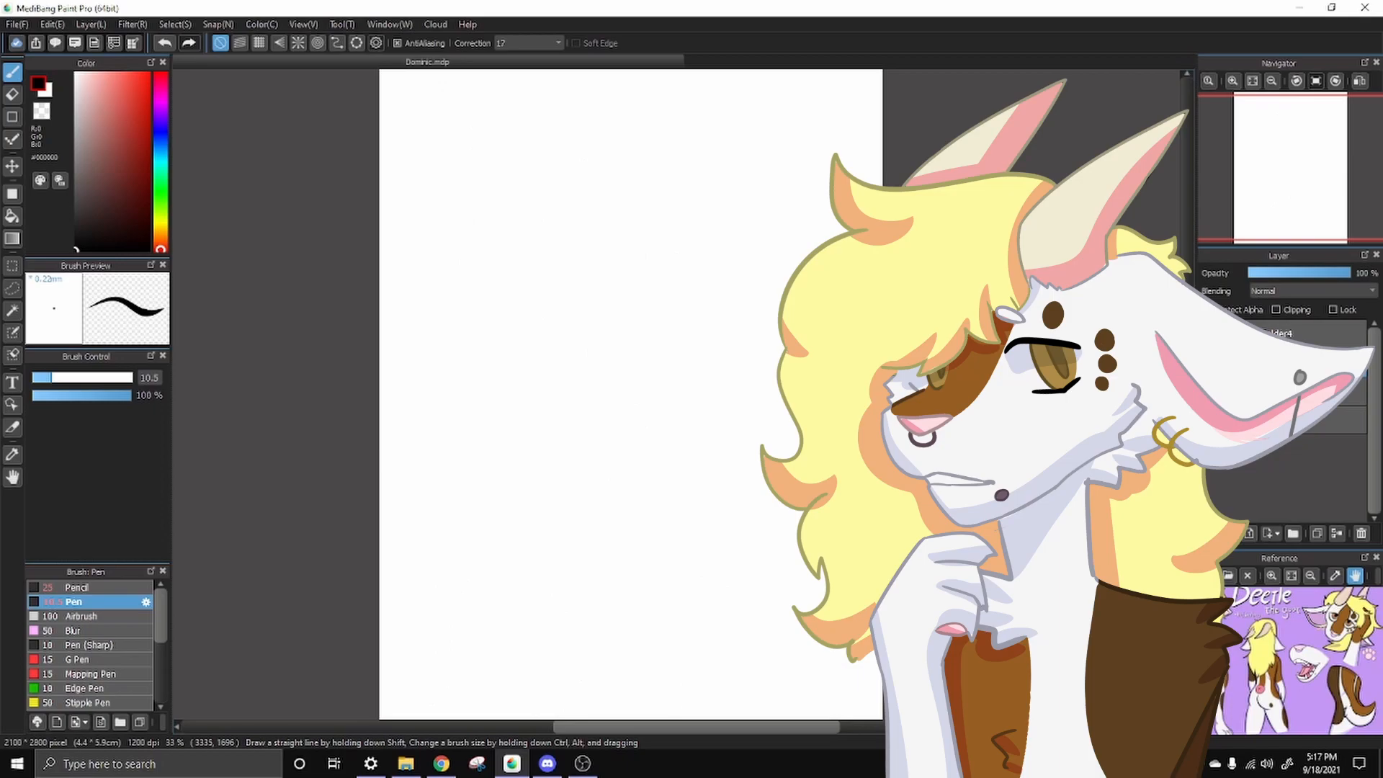
left_click(1219, 392)
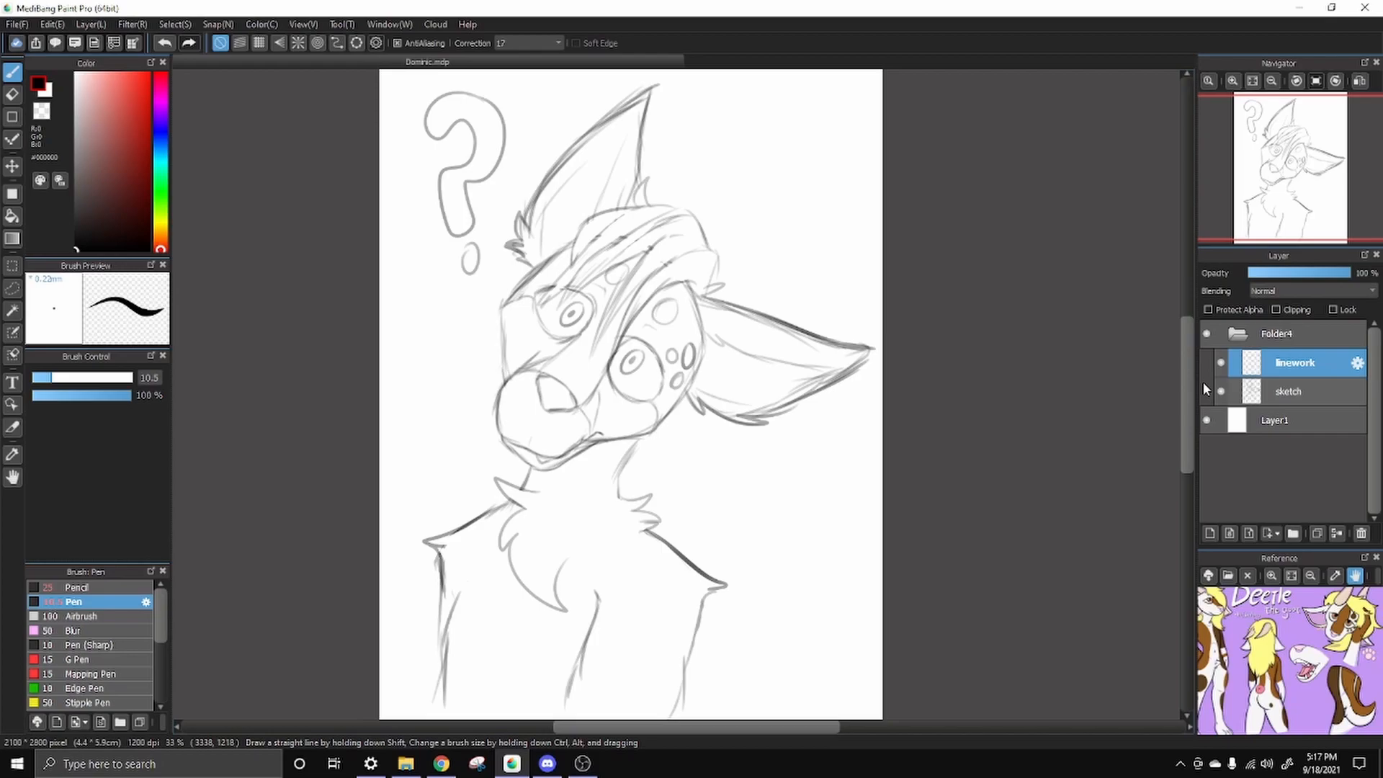
Duplicate the sketch layer and merge the copy down to darken the sketch lines
left_click(1335, 390)
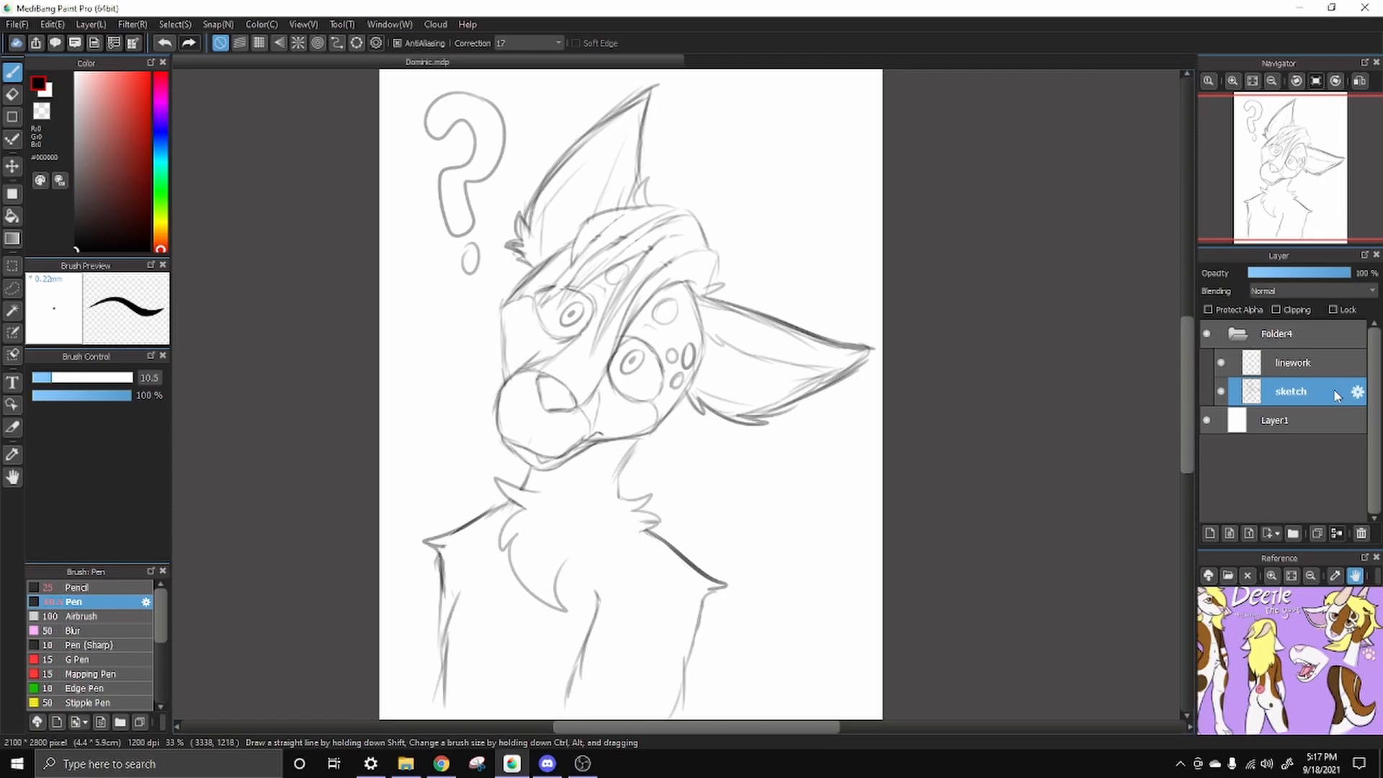
left_click(1318, 534)
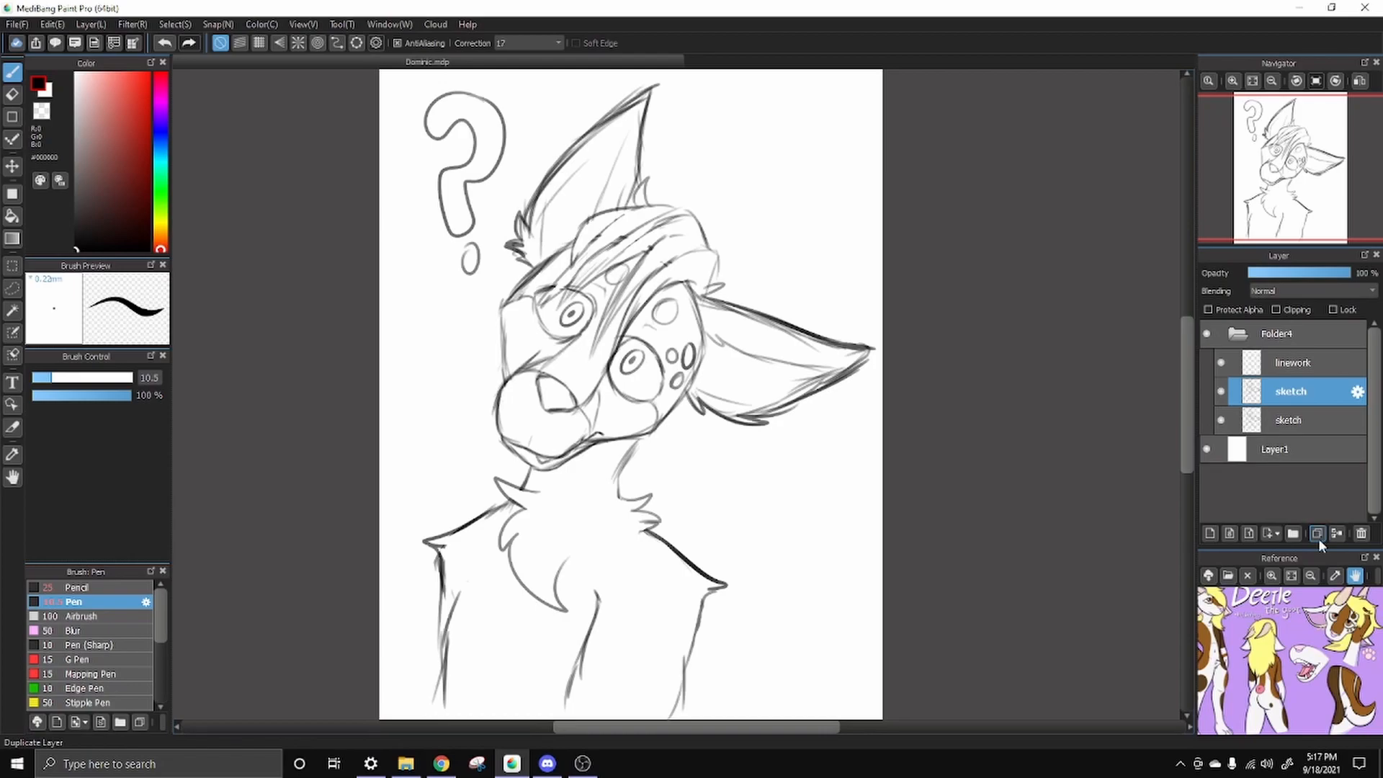
left_click(1336, 534)
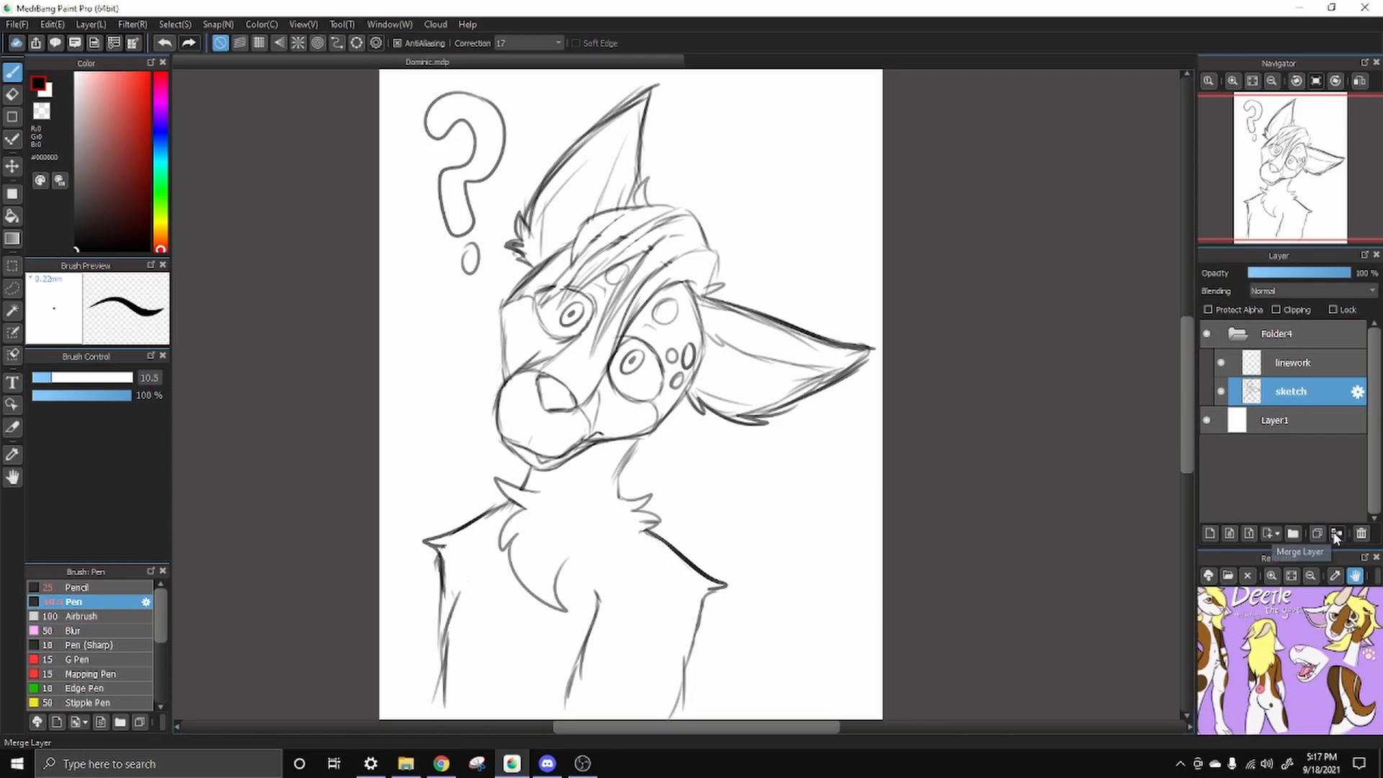
Lower the sketch layer's opacity to 50% and make the linework layer active
left_click(1301, 280)
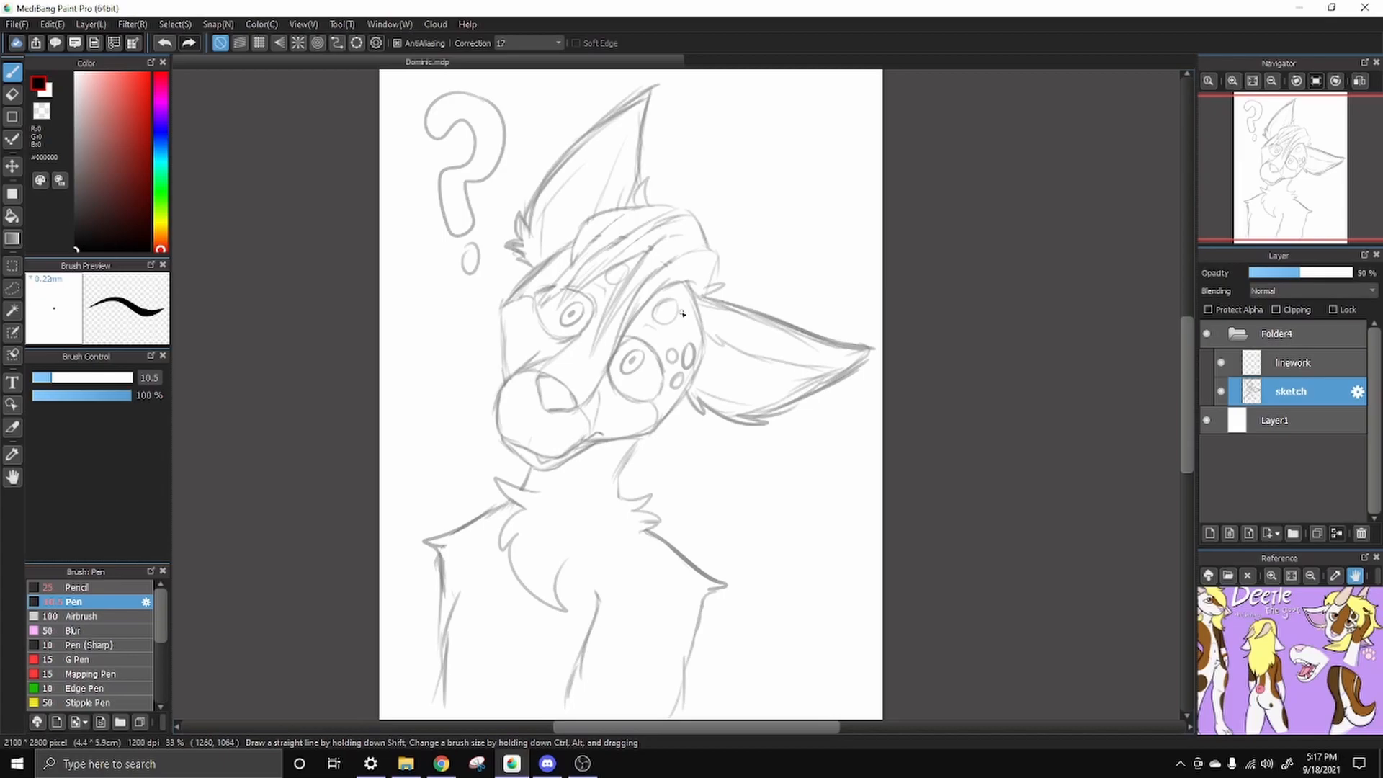
left_click(1272, 368)
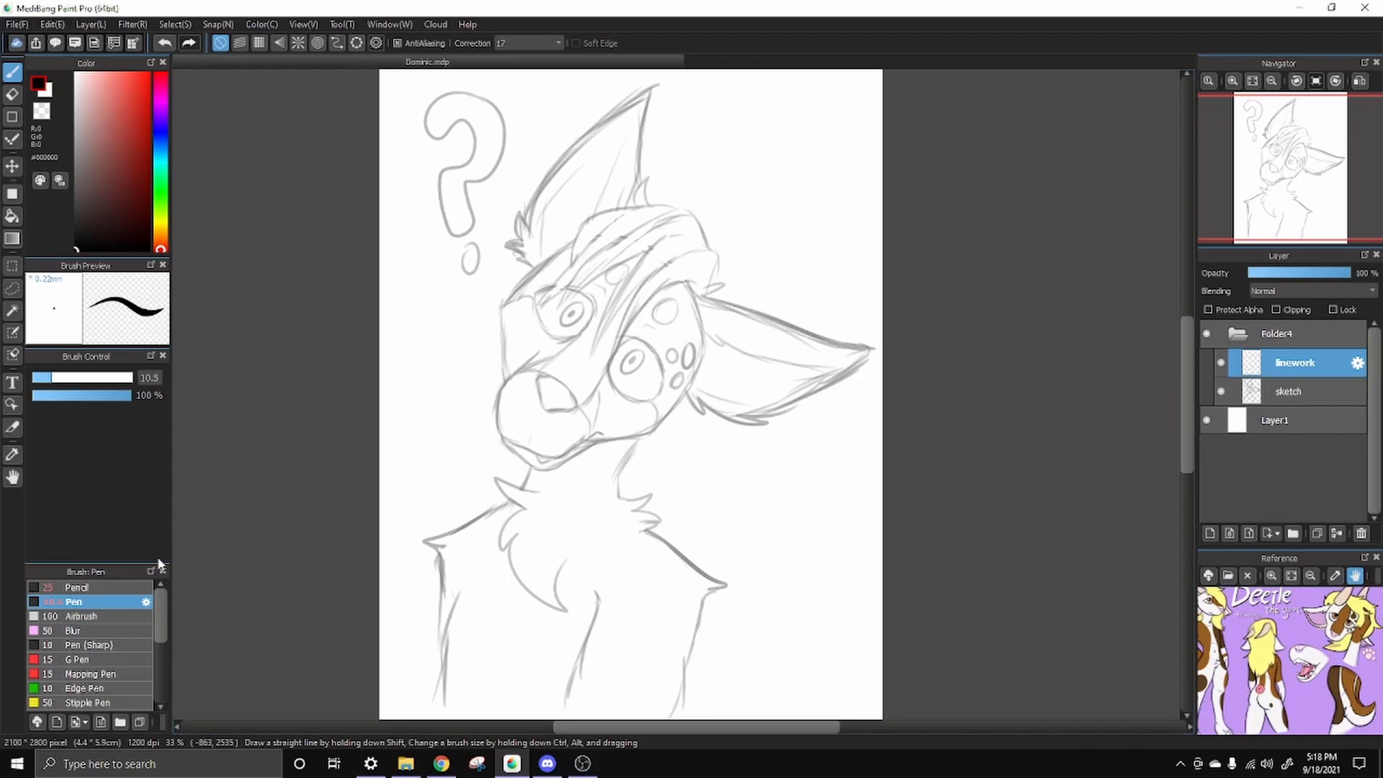
Ink the upper lid curve of the eye nearest the question mark on the linework layer
mouse_move(519, 287)
left_mouse_down()
mouse_move(522, 361)
mouse_move(508, 415)
left_mouse_up()
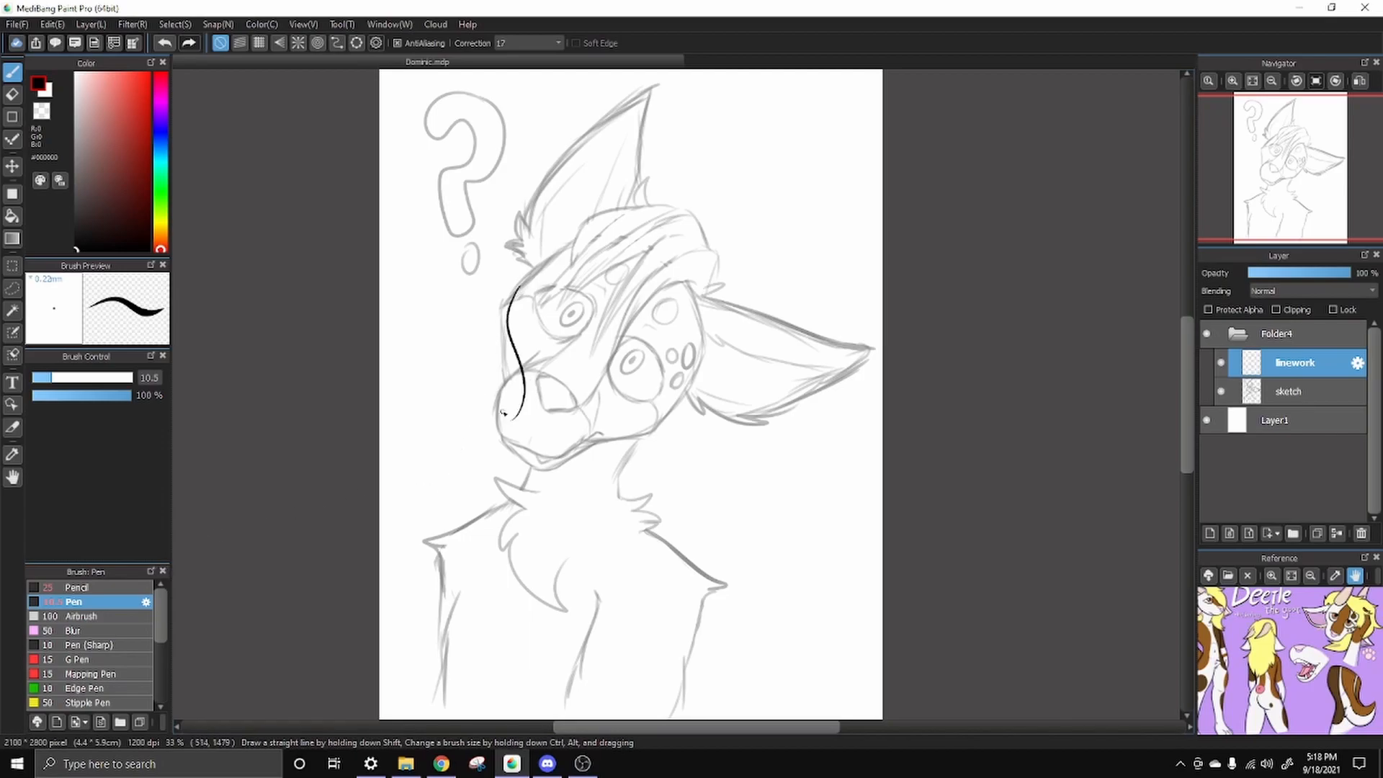
key("ctrl+z")
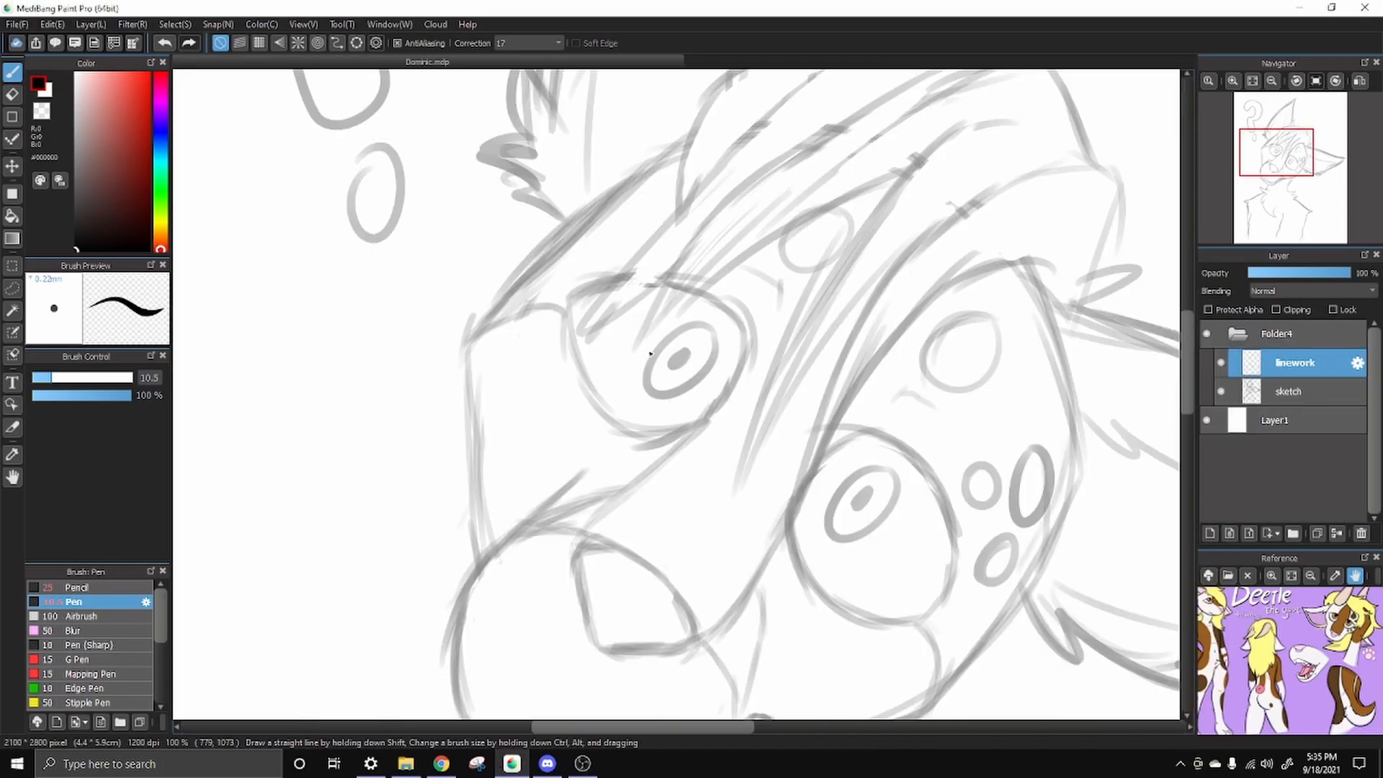
left_click_drag(569, 295, 741, 380)
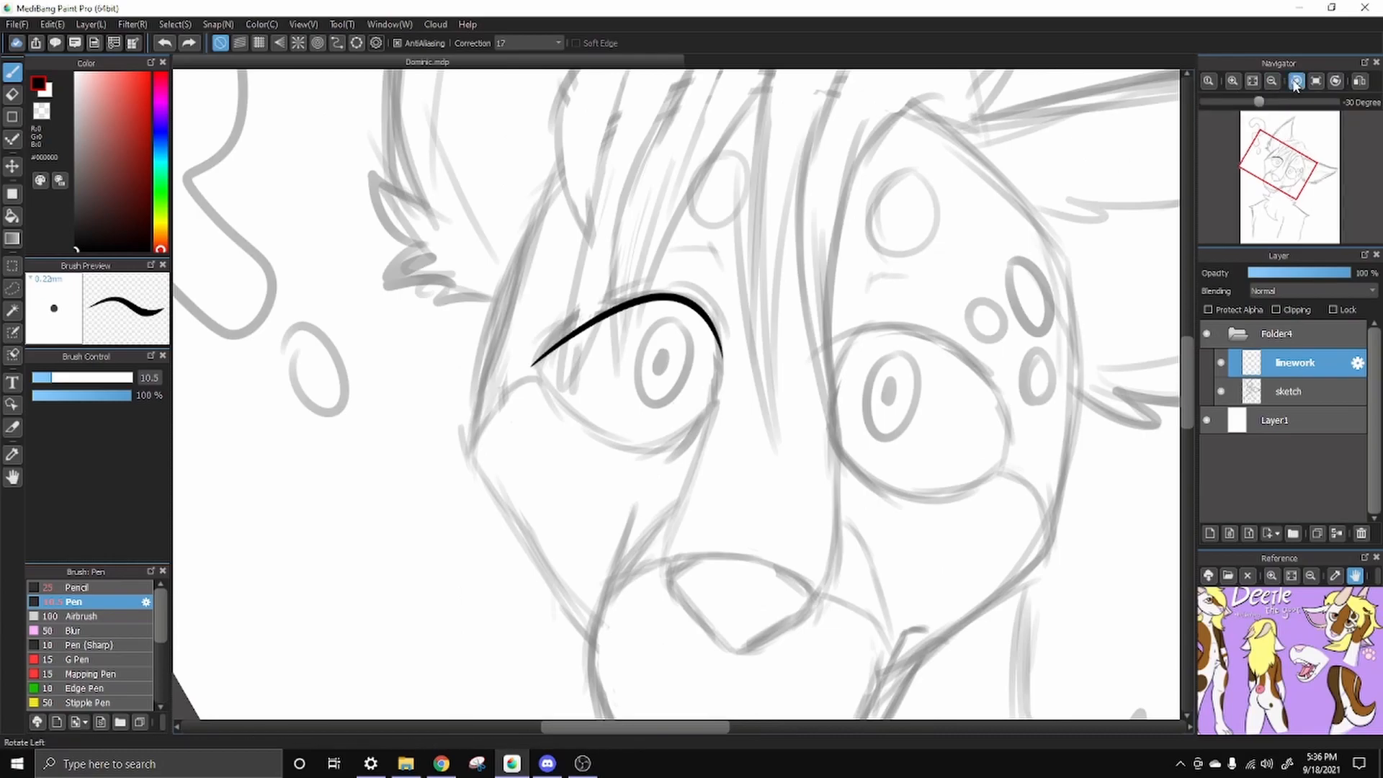
Ink the same eye's lower lid from the outer corner and join it to the upper lid along the inner edge
left_click_drag(537, 448, 704, 407)
key("ctrl+z")
mouse_move(537, 443)
left_mouse_down()
mouse_move(710, 360)
mouse_move(698, 345)
mouse_move(703, 382)
left_mouse_up()
key("ctrl+z")
key("ctrl+z")
scroll(634, 435, "up", 2)
key("ctrl+z")
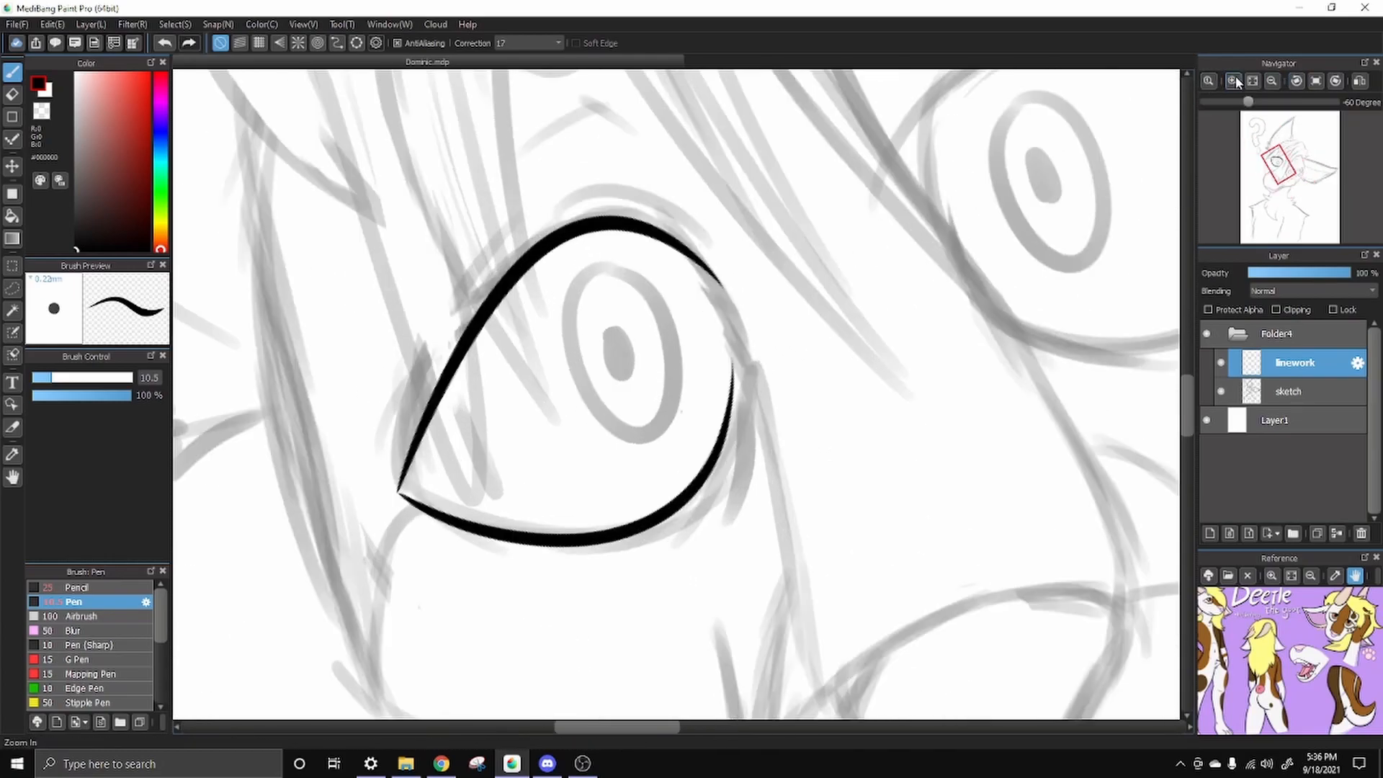
left_click_drag(402, 497, 735, 345)
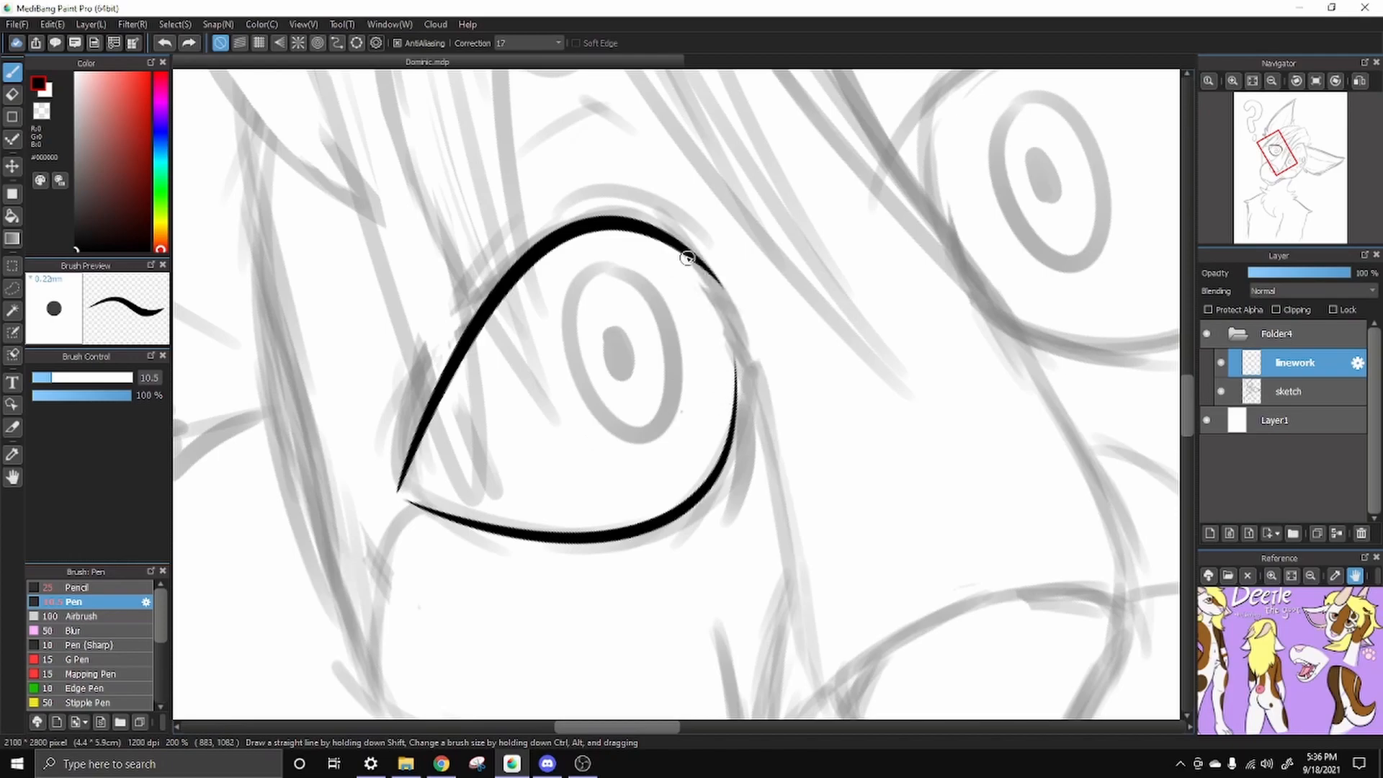
left_click_drag(701, 269, 734, 369)
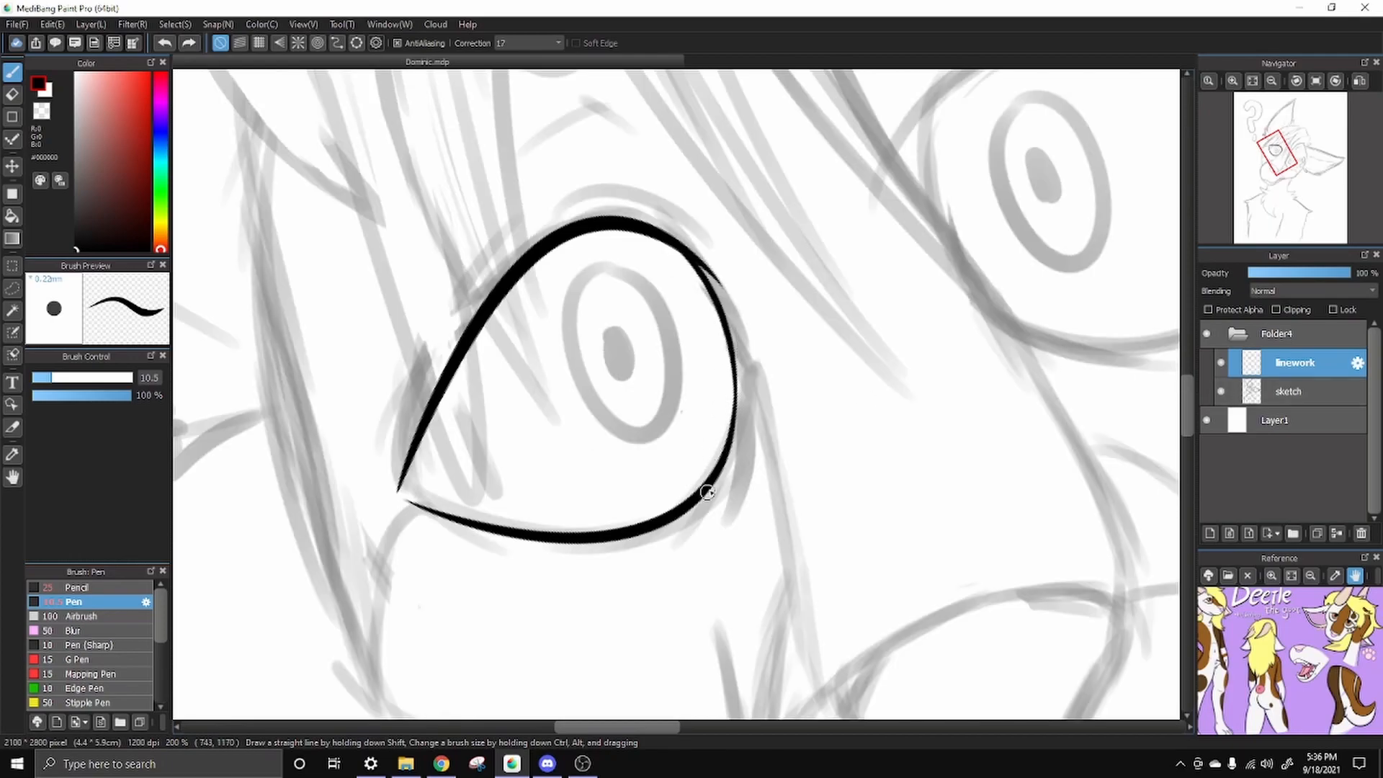
left_click_drag(706, 494, 735, 351)
Ink a short crease line beneath the inner corner of the finished eye outline
left_click_drag(1174, 354, 1006, 392)
left_click(1271, 81)
left_click(1233, 81)
left_click(1269, 148)
mouse_move(625, 379)
left_mouse_down()
mouse_move(657, 407)
mouse_move(653, 393)
mouse_move(634, 383)
mouse_move(660, 487)
left_mouse_up()
key("ctrl+z")
key("ctrl+z")
left_click(1277, 155)
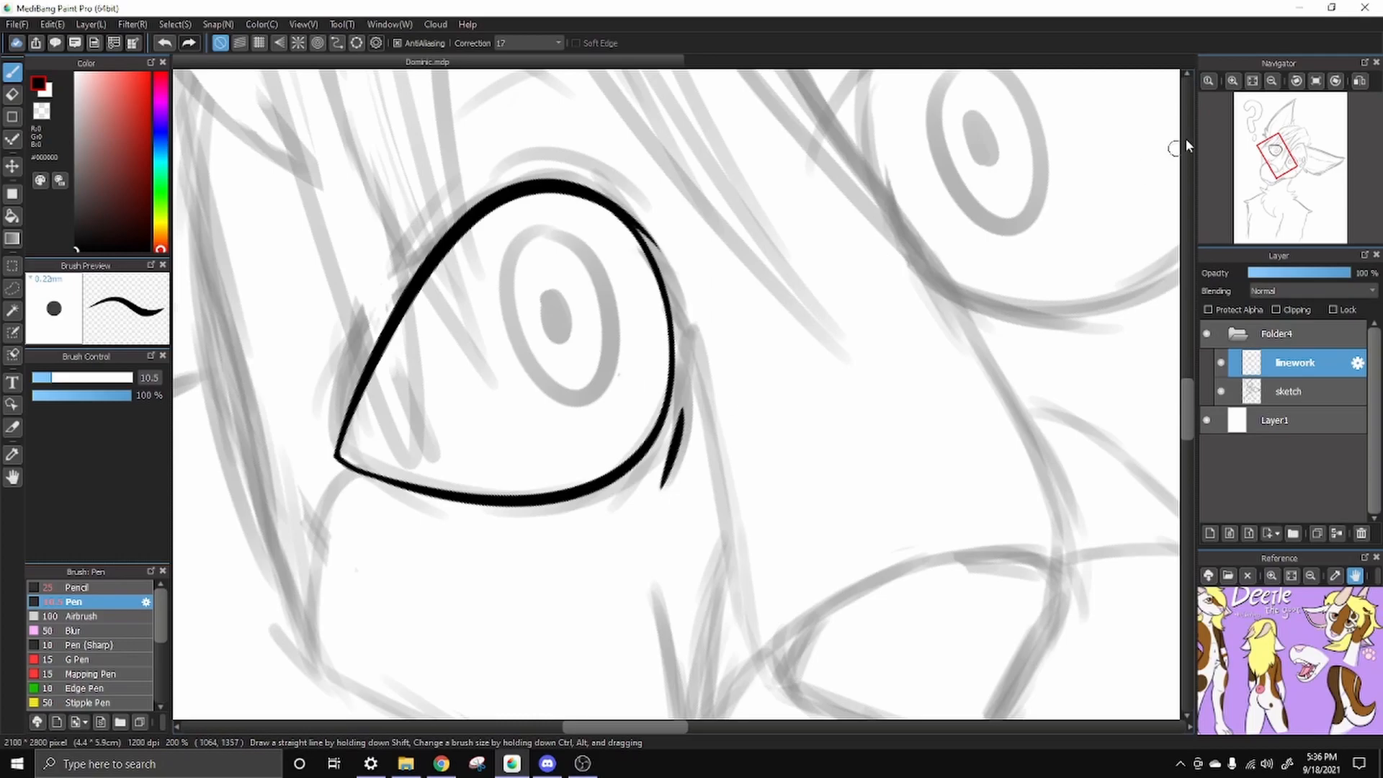
Paste a copy of the inked eye and its crease as a new layer and flip it with Transform
scroll(780, 417, "down", 2)
left_click_drag(780, 416, 767, 431)
key("ctrl+c")
key("ctrl+v")
key("ctrl+t")
left_click(909, 697)
Move and rotate the flipped eye over the sketched eye beside the cheek spots
left_click_drag(491, 369, 755, 269)
left_click_drag(917, 302, 698, 483)
left_click_drag(744, 243, 723, 247)
left_click_drag(926, 366, 936, 339)
left_click_drag(771, 277, 764, 282)
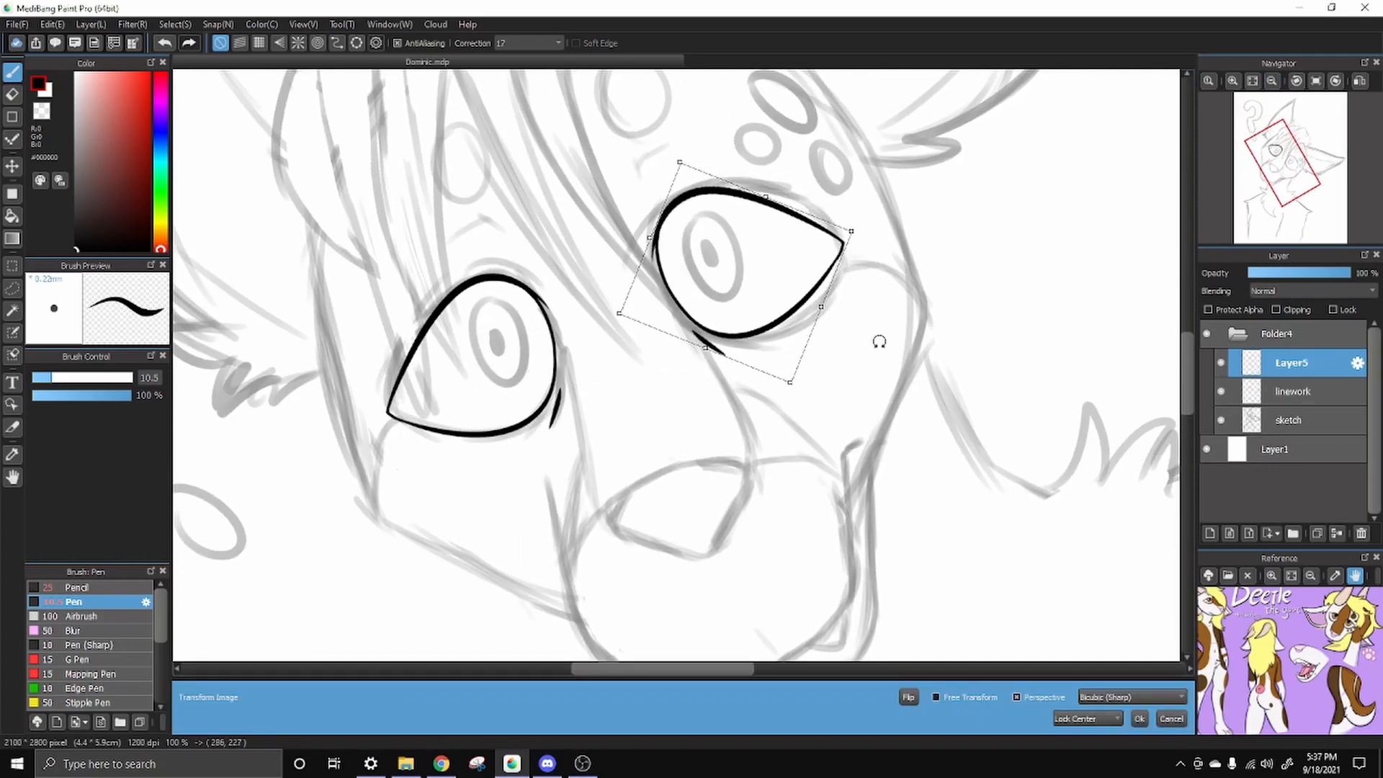
left_click(1359, 81)
left_click_drag(623, 292, 617, 289)
Check the eye placement in normal and mirrored views, then apply the transform and merge the copy into the linework layer
left_click(1252, 81)
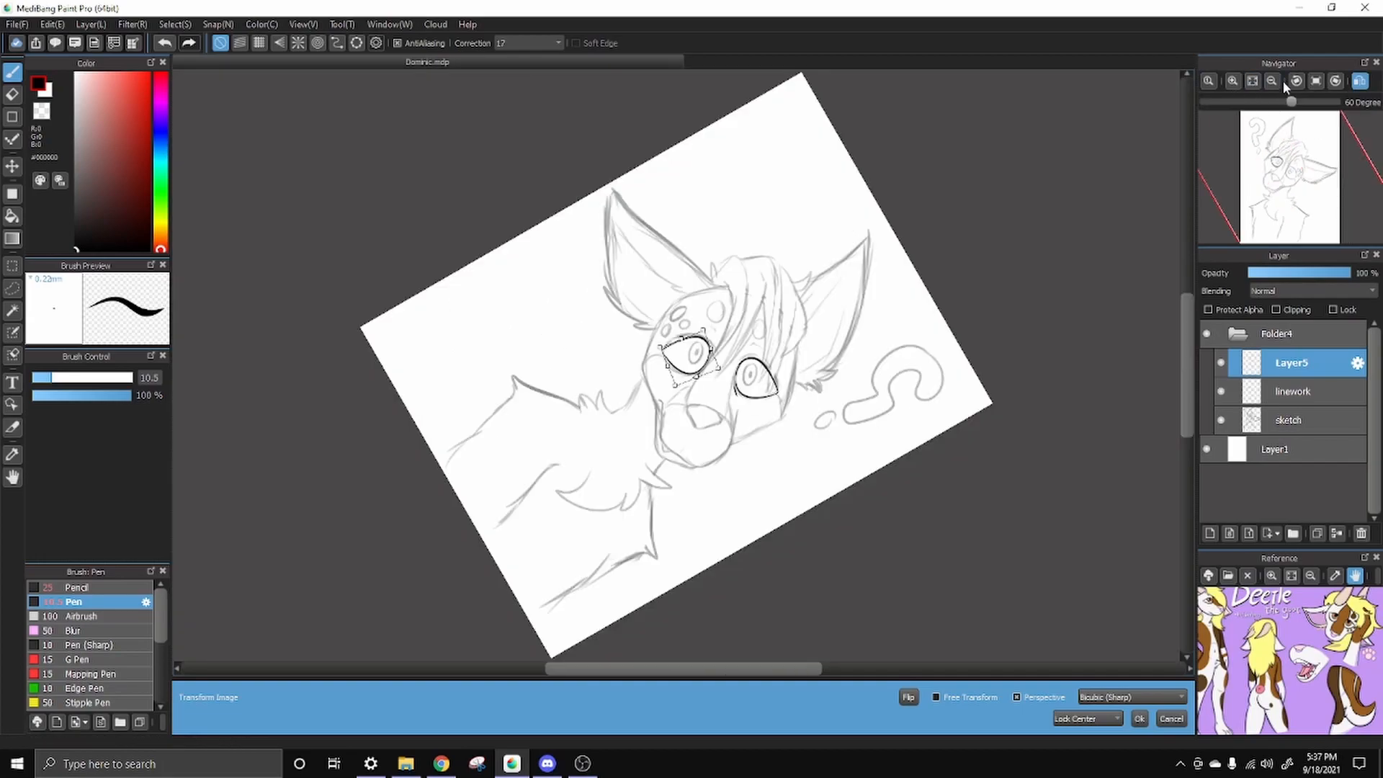
left_click(1315, 81)
left_click(1233, 80)
left_click(1233, 81)
left_click_drag(850, 361, 939, 445)
left_click(1233, 81)
left_click(1359, 81)
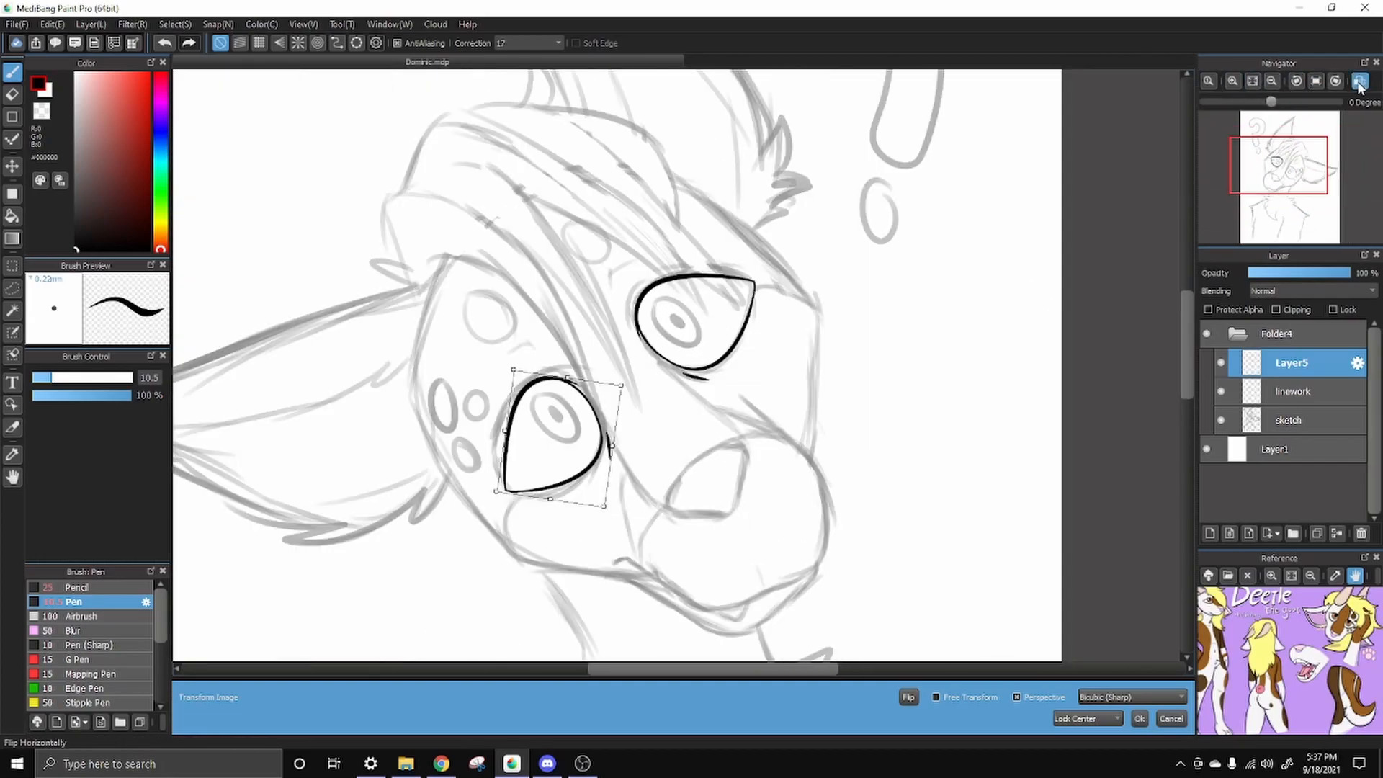
mouse_move(1271, 102)
left_mouse_down()
mouse_move(1289, 115)
mouse_move(1283, 102)
left_mouse_up()
left_click(1359, 82)
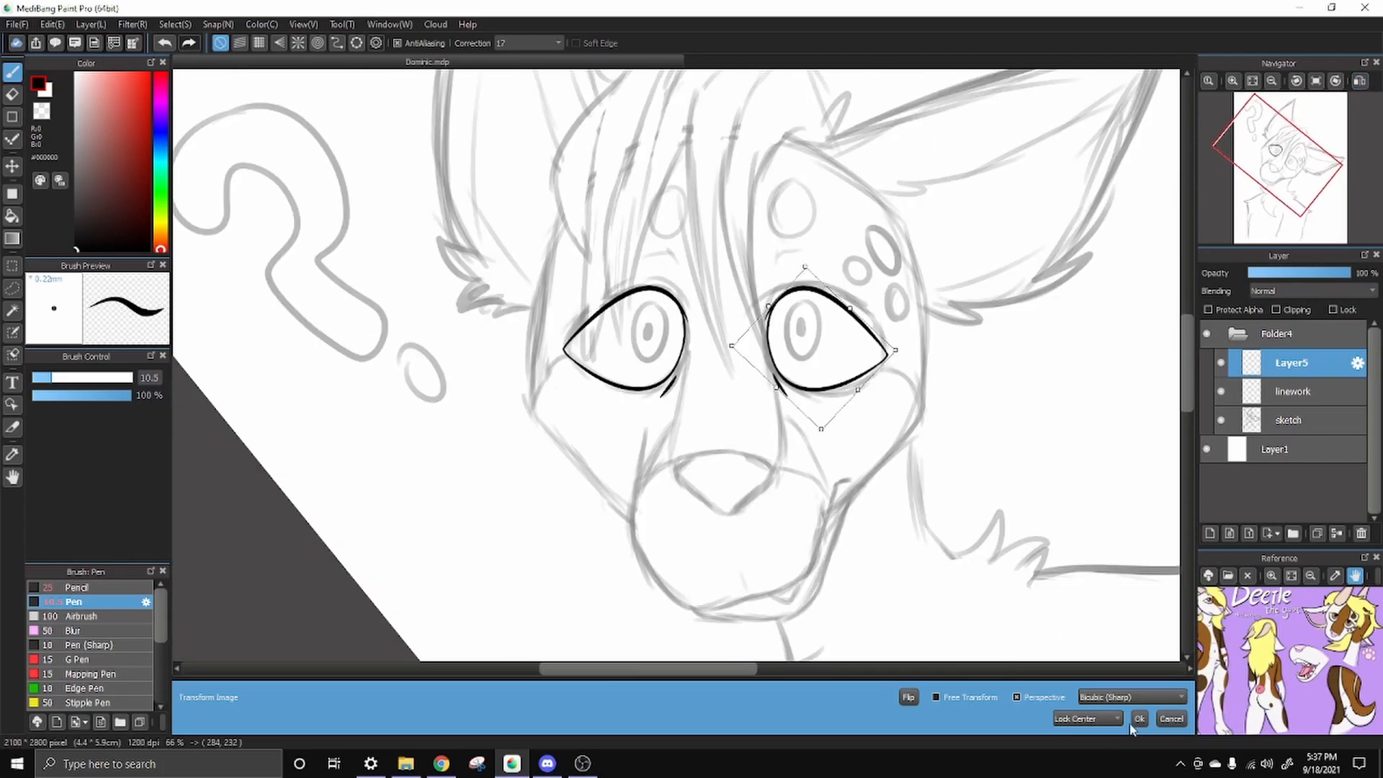
left_click(1138, 718)
left_click(1336, 533)
Ink a short brow mark above the eye beside the cheek spots
left_click(1316, 80)
left_click(1297, 81)
left_click(1297, 80)
left_click(1234, 82)
left_click_drag(623, 499, 576, 569)
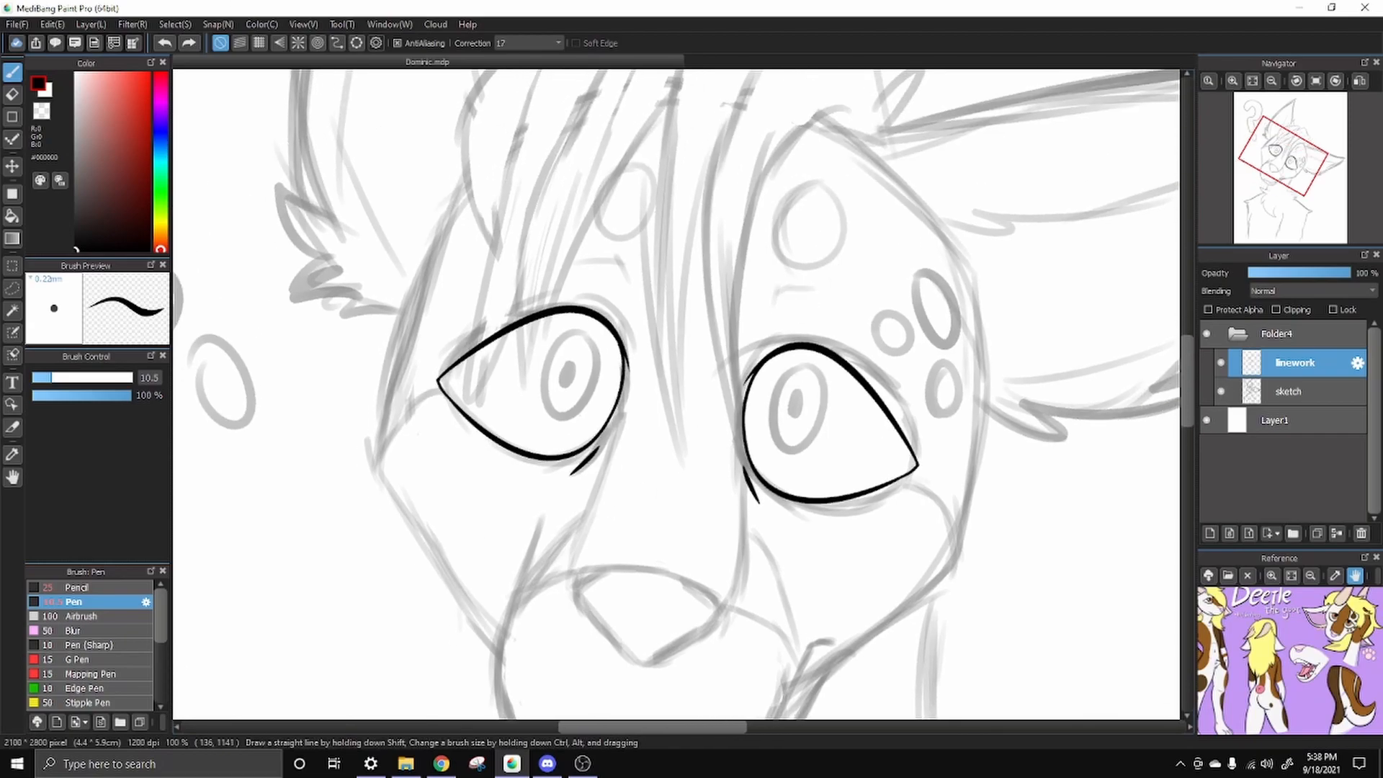
left_click_drag(812, 339, 796, 384)
left_click_drag(746, 340, 763, 334)
left_click_drag(776, 241, 772, 262)
key("ctrl+z")
Ink one half of the nose outline over the sketched nose
left_click_drag(851, 393, 831, 284)
mouse_move(588, 526)
left_mouse_down()
mouse_move(646, 516)
mouse_move(654, 411)
left_mouse_up()
mouse_move(598, 402)
left_mouse_down()
mouse_move(636, 469)
mouse_move(608, 395)
mouse_move(631, 395)
mouse_move(657, 483)
mouse_move(648, 469)
left_mouse_up()
key("ctrl+z")
key("ctrl+z")
key("ctrl+z")
key("ctrl+z")
key("ctrl+z")
left_click_drag(670, 392, 678, 486)
key("ctrl+shift+n")
key("ctrl+z")
Lasso the inked nose half, paste a copy of it as a new layer and flip it with Transform
left_click(13, 288)
left_click_drag(565, 426, 639, 549)
key("ctrl+c")
key("ctrl+v")
key("ctrl+t")
left_click(909, 696)
Align the flipped half with the first to complete the nose outline and merge it into the linework layer
left_click_drag(802, 279, 843, 475)
left_click_drag(639, 414, 658, 416)
left_click_drag(854, 492, 848, 465)
left_click_drag(716, 464, 704, 459)
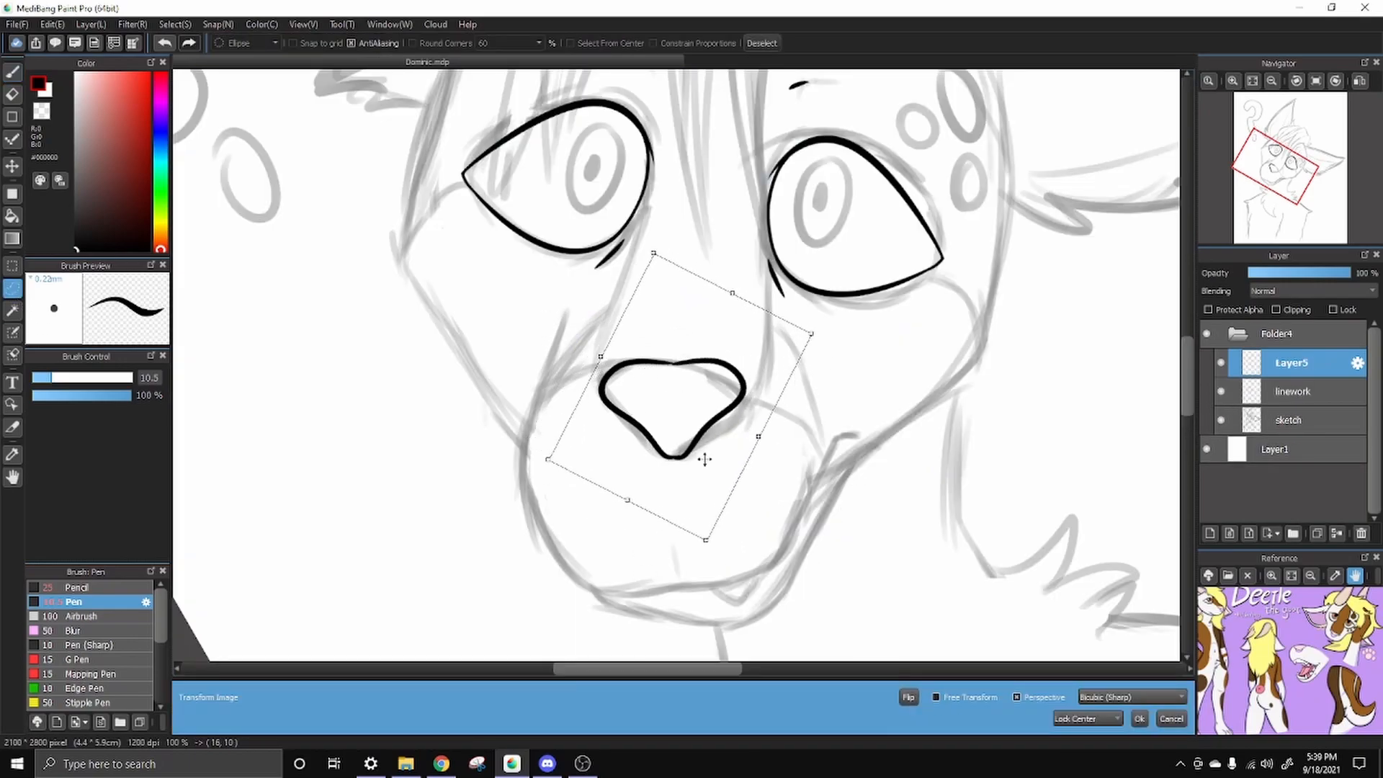
left_click_drag(892, 612, 891, 611)
key("Down")
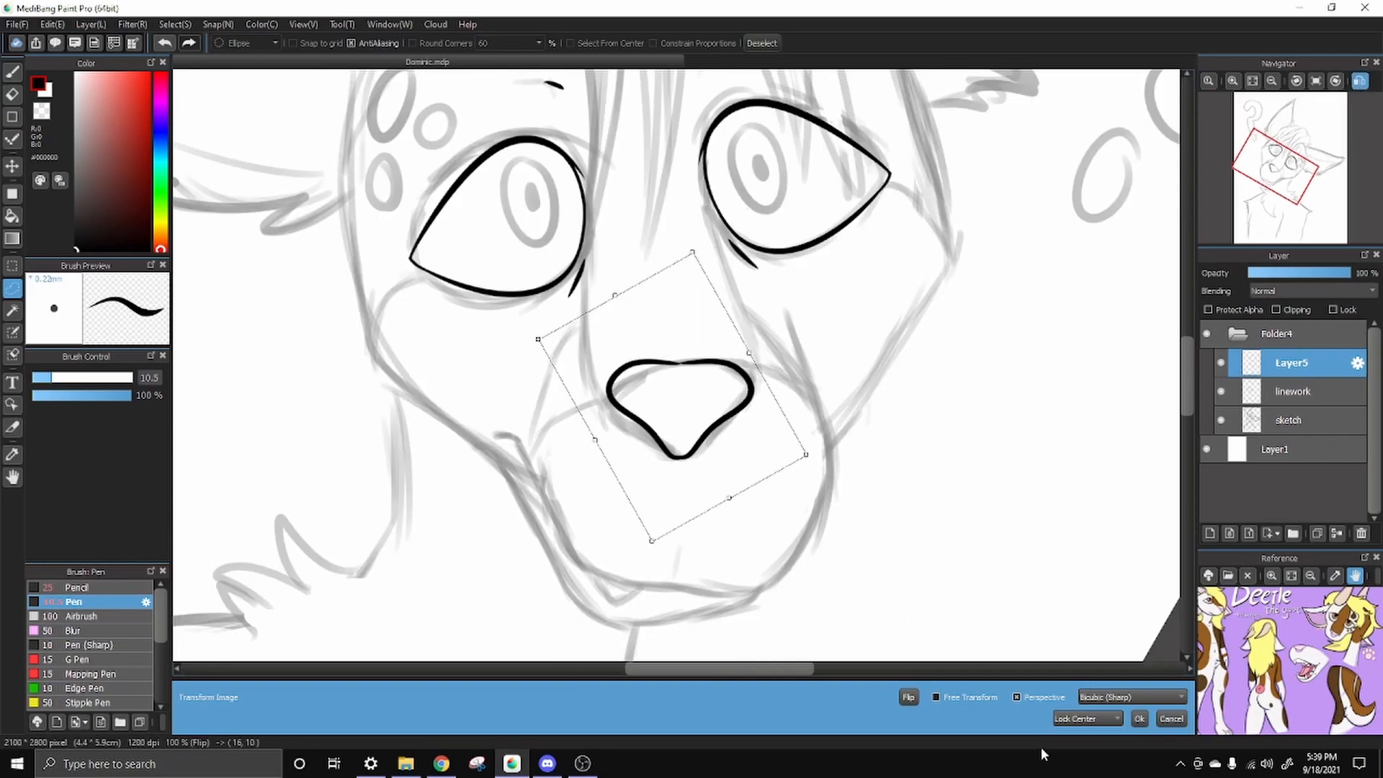
left_click(1139, 718)
left_click(1336, 533)
key("ctrl+d")
key("b")
key("ctrl+Up")
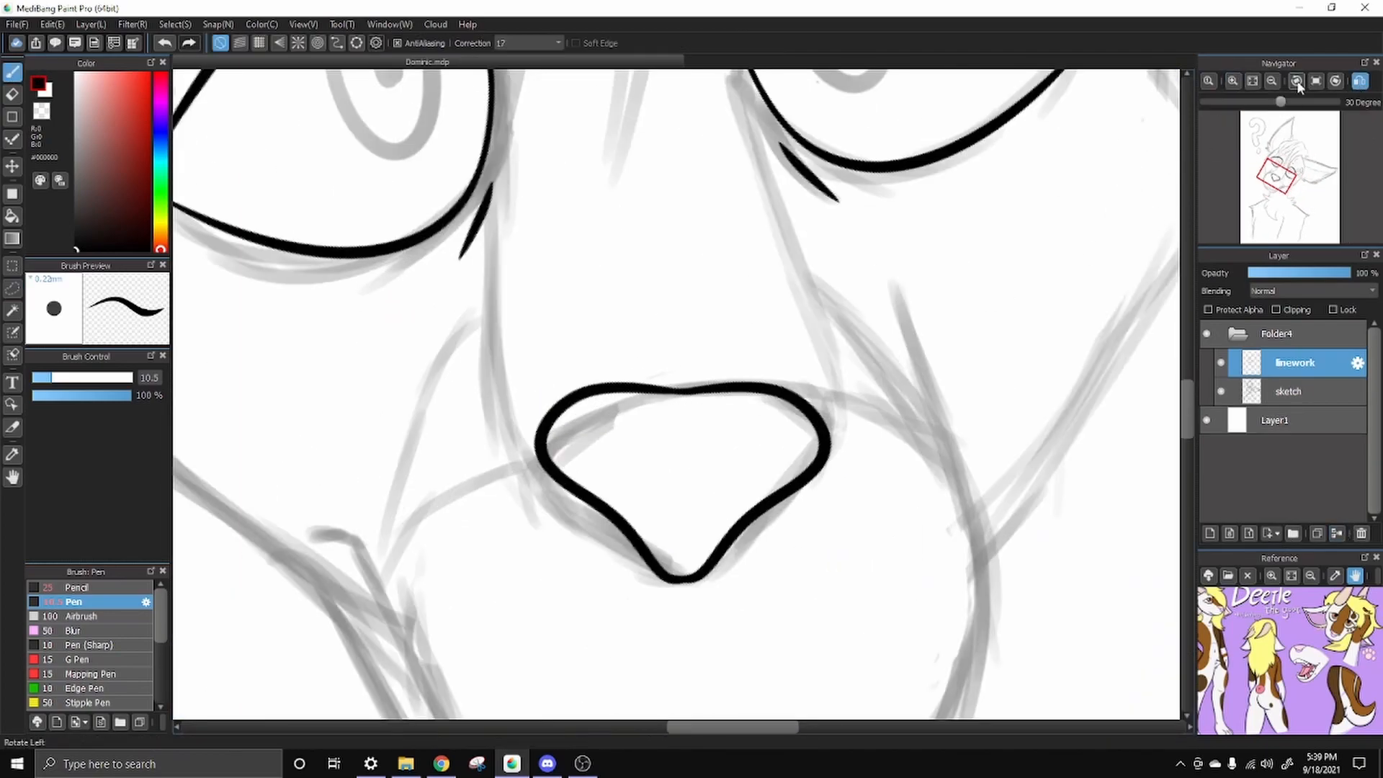
Select the completed nose outline and rotate it slightly to follow the tilt of the sketched muzzle
double_click(1271, 80)
key("l")
left_click_drag(648, 331, 674, 339)
key("ctrl+t")
left_click_drag(848, 452, 852, 468)
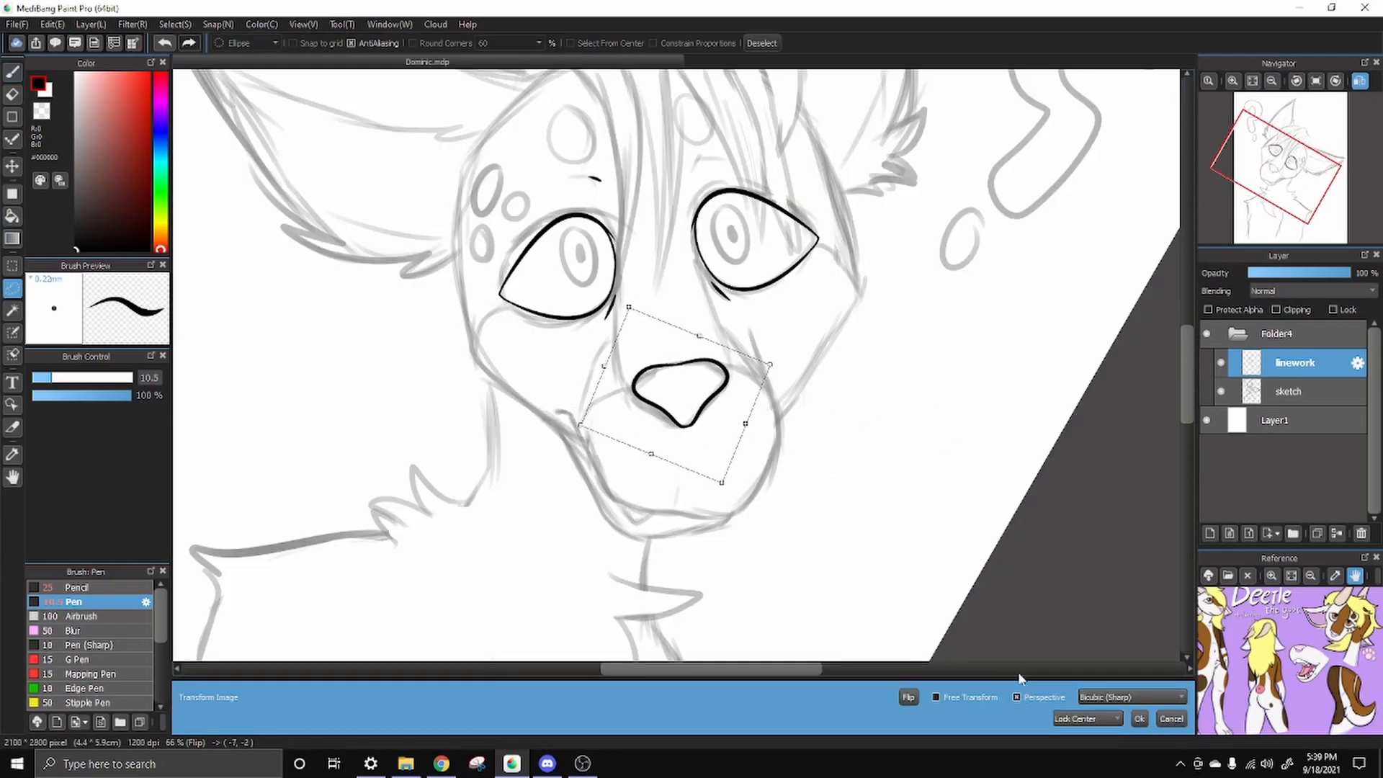
key("Return")
key("ctrl+d")
Ink the mouth corner and the mouth line running from it down to the base of the muzzle
key("ctrl+Up")
key("b")
key("ctrl+z")
left_click_drag(490, 468, 540, 549)
key("ctrl+z")
mouse_move(493, 468)
left_mouse_down()
mouse_move(507, 458)
mouse_move(582, 588)
left_mouse_up()
key("ctrl+Up")
left_click_drag(804, 509, 810, 169)
mouse_move(469, 389)
left_mouse_down()
mouse_move(580, 492)
mouse_move(694, 485)
left_mouse_up()
key("ctrl+z")
left_click_drag(530, 472, 582, 493)
Ink the muzzle's opposite side and connect it to the mouth line along the bottom
left_click_drag(677, 492, 1014, 286)
left_click_drag(909, 454, 736, 560)
key("ctrl+z")
left_click_drag(515, 592, 783, 316)
key("ctrl+z")
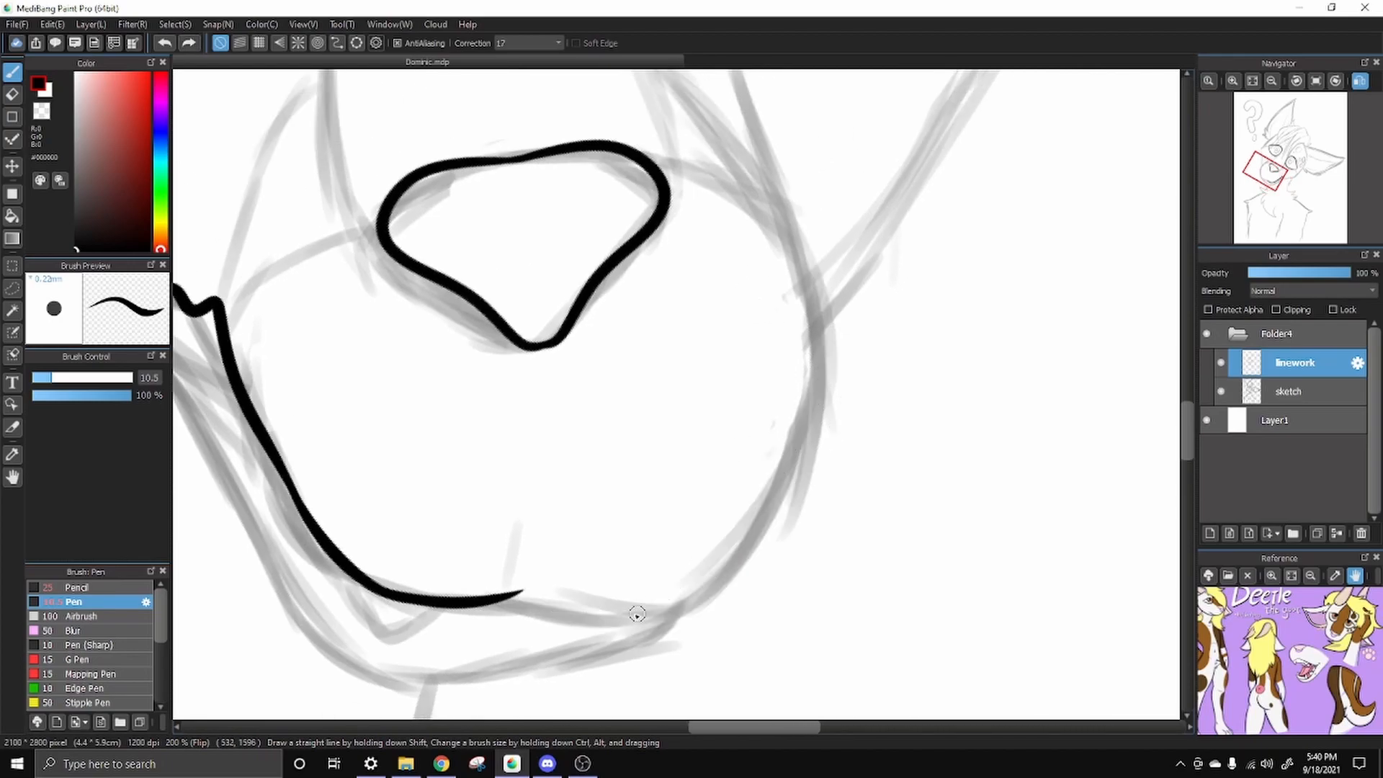
left_click_drag(635, 621, 761, 231)
mouse_move(508, 598)
left_mouse_down()
mouse_move(634, 623)
mouse_move(662, 609)
left_mouse_up()
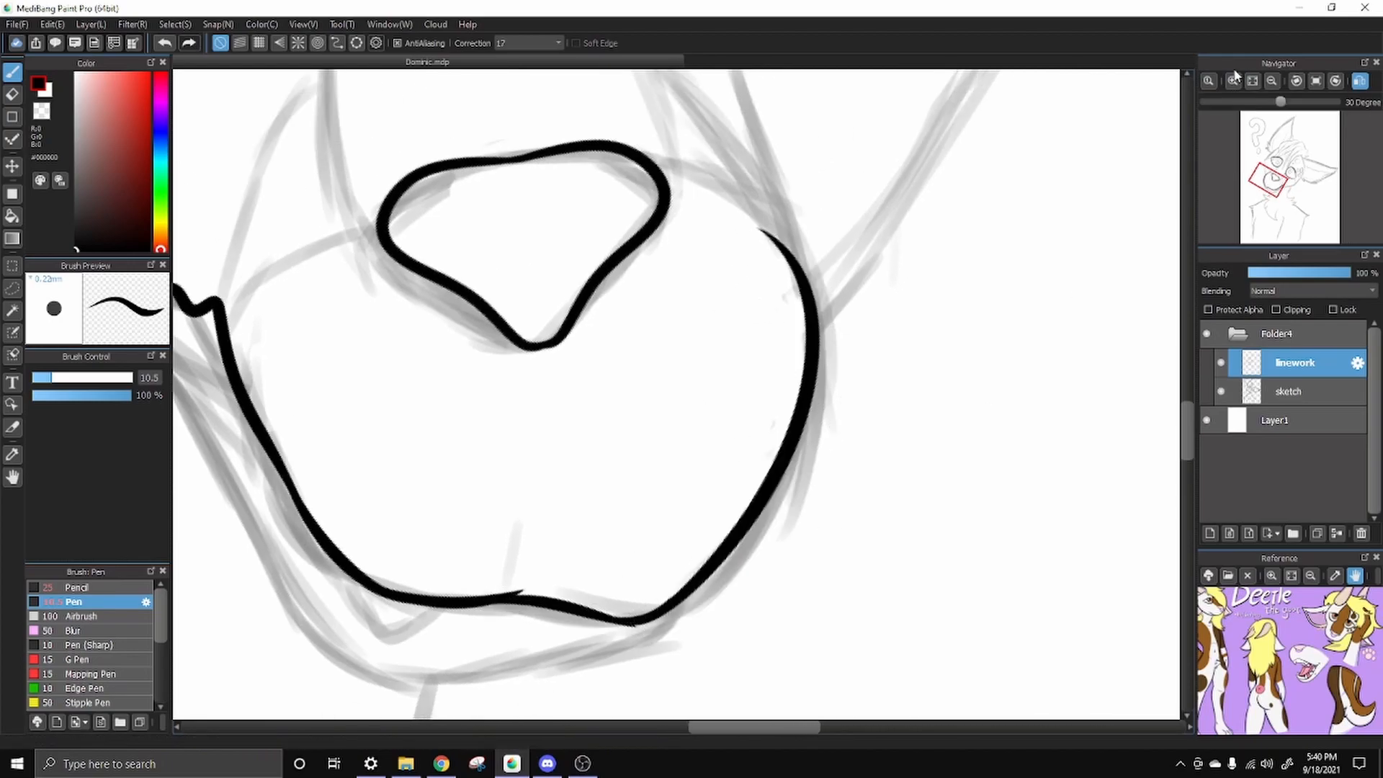
Ink a short centre line above the mouth and a line rising from the muzzle's side toward the eye
left_click(1232, 79)
mouse_move(506, 388)
left_mouse_down()
mouse_move(475, 376)
mouse_move(713, 436)
left_mouse_up()
left_click(39, 84)
left_click_drag(470, 366, 499, 272)
left_click(1272, 80)
left_click(1272, 81)
mouse_move(841, 86)
left_mouse_down()
mouse_move(828, 525)
mouse_move(788, 268)
left_mouse_up()
left_click(1272, 80)
left_click(1272, 81)
left_click(1272, 80)
left_click_drag(1317, 134, 1316, 128)
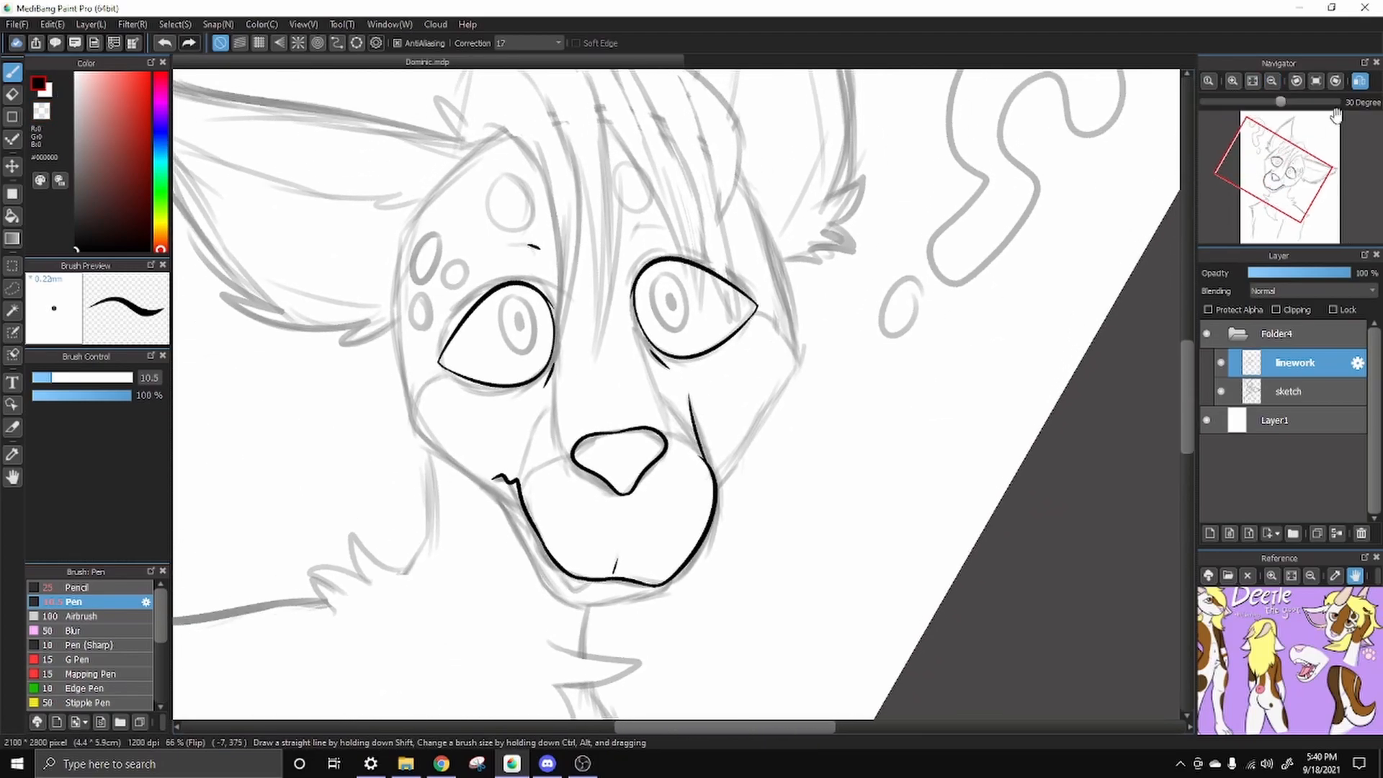
left_click(1359, 80)
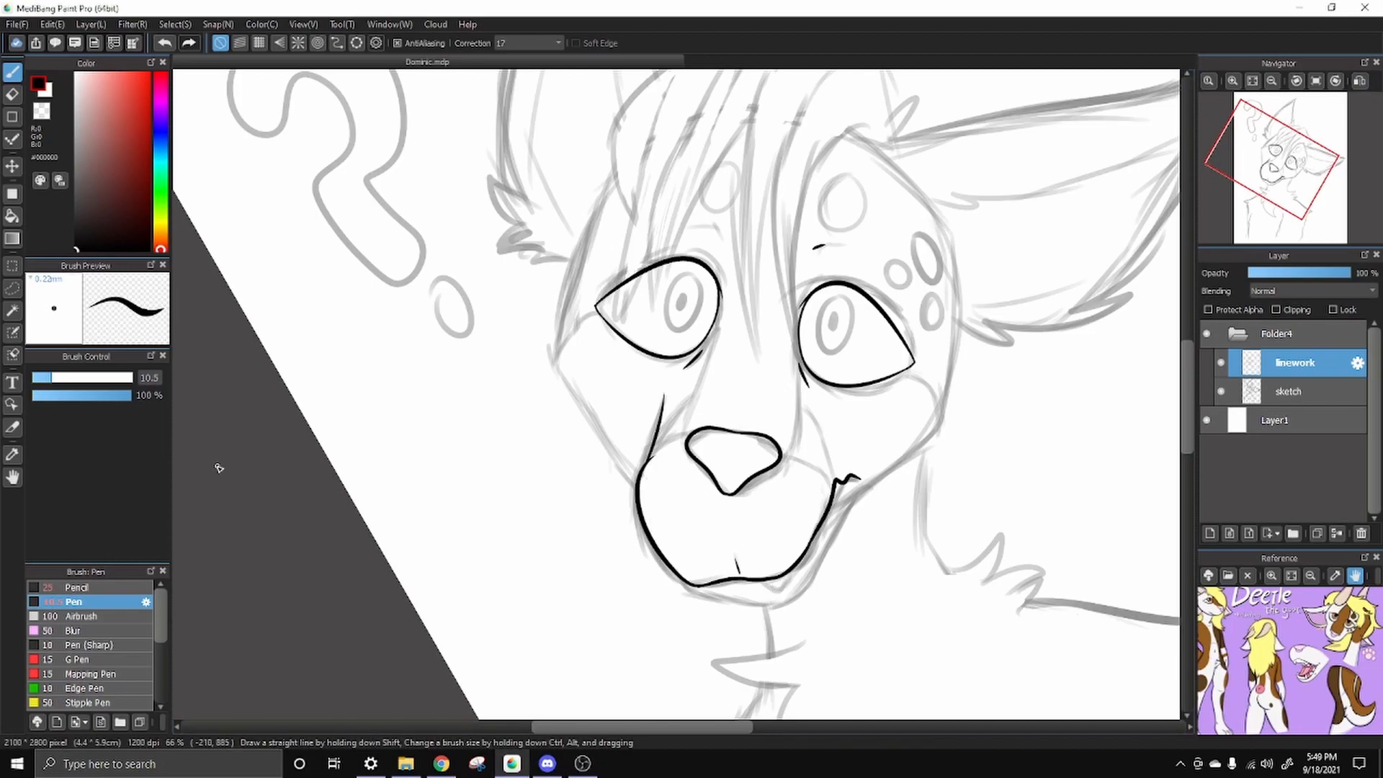
Ink the cheek edge from the cheek corner down to the muzzle on the question-mark side
scroll(521, 283, "up", 2)
left_click_drag(508, 267, 535, 419)
key("ctrl+z")
mouse_move(508, 267)
left_mouse_down()
mouse_move(487, 306)
mouse_move(564, 440)
left_mouse_up()
left_click_drag(514, 376, 617, 487)
key("ctrl+z")
key("ctrl+Up")
left_click_drag(499, 450, 589, 583)
left_click_drag(455, 399, 547, 512)
key("ctrl+z")
left_click_drag(440, 368, 543, 516)
Ink the side of the head from the cheek corner up toward the hair
left_click_drag(469, 386, 554, 655)
mouse_move(472, 540)
left_mouse_down()
mouse_move(523, 543)
mouse_move(507, 552)
mouse_move(530, 270)
mouse_move(520, 398)
left_mouse_up()
key("ctrl+z")
key("ctrl+z")
key("ctrl+z")
left_click_drag(458, 621, 547, 356)
Try to ink the iris outline inside the eye nearest the question mark
mouse_move(614, 328)
left_mouse_down()
mouse_move(580, 466)
mouse_move(479, 178)
left_mouse_up()
mouse_move(608, 355)
left_mouse_down()
mouse_move(655, 386)
mouse_move(618, 374)
mouse_move(578, 437)
left_mouse_up()
key("ctrl+z")
key("ctrl+z")
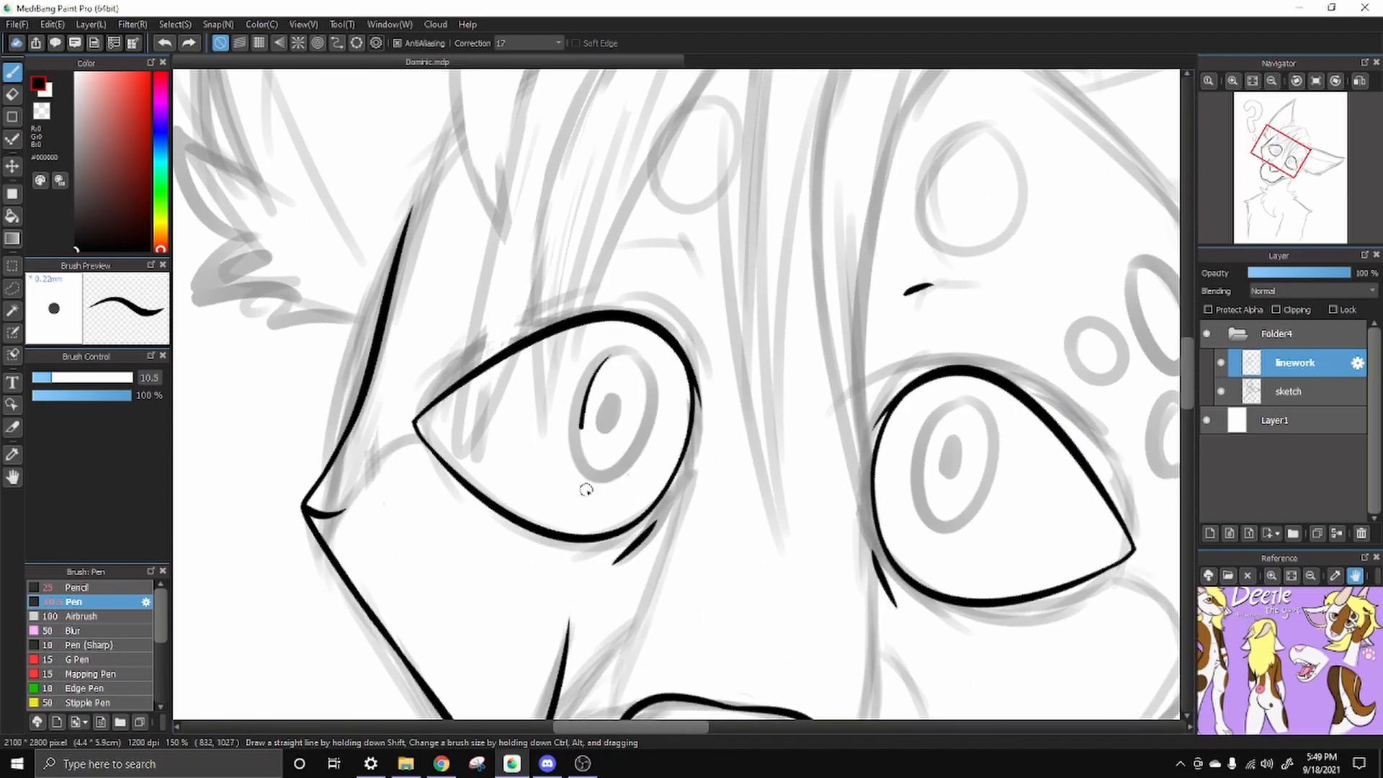
key("ctrl+z")
left_click_drag(603, 374, 609, 351)
key("ctrl+z")
mouse_move(611, 355)
left_mouse_down()
mouse_move(617, 469)
mouse_move(598, 365)
mouse_move(549, 402)
left_mouse_up()
left_click(1232, 80)
key("ctrl+z")
Ink thin strand lines along the crown of the hair on Layer5
scroll(573, 360, "right", 3)
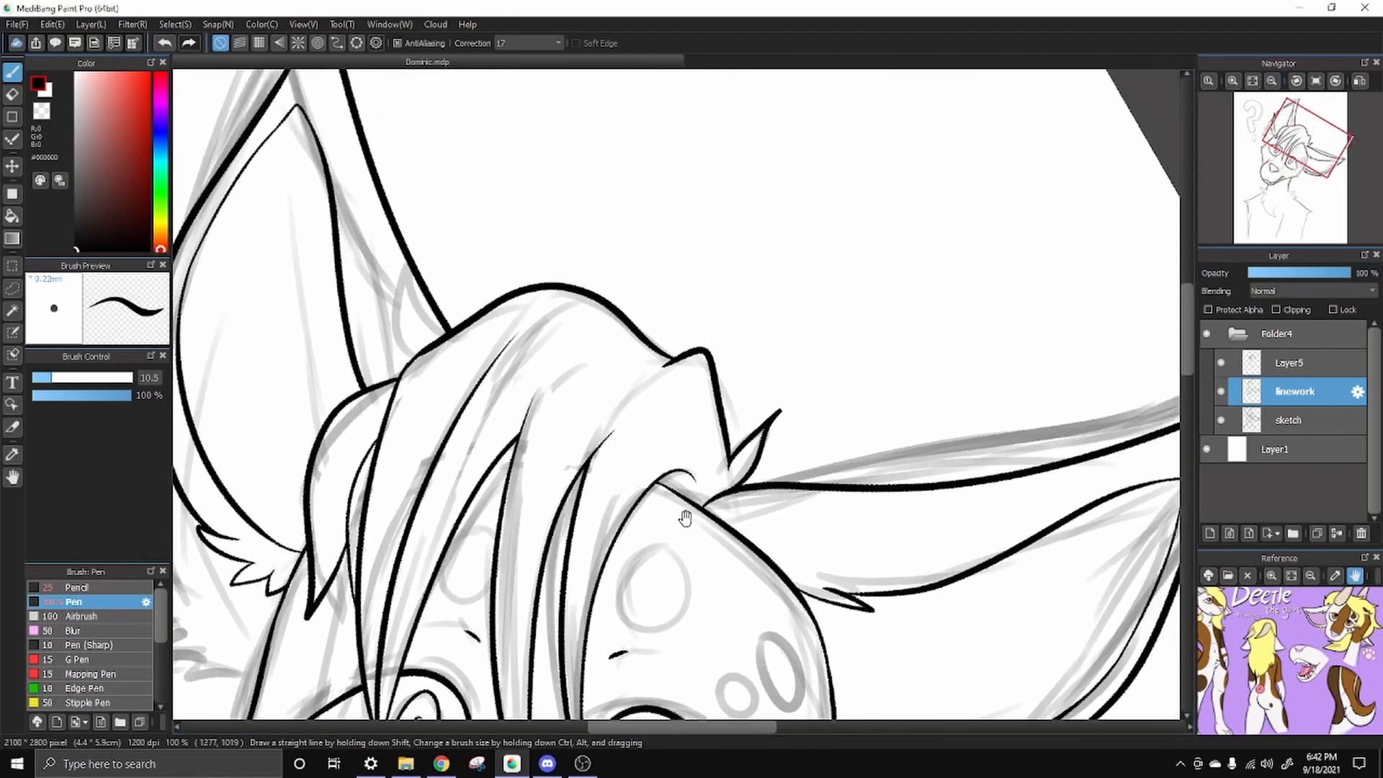
left_click(1232, 80)
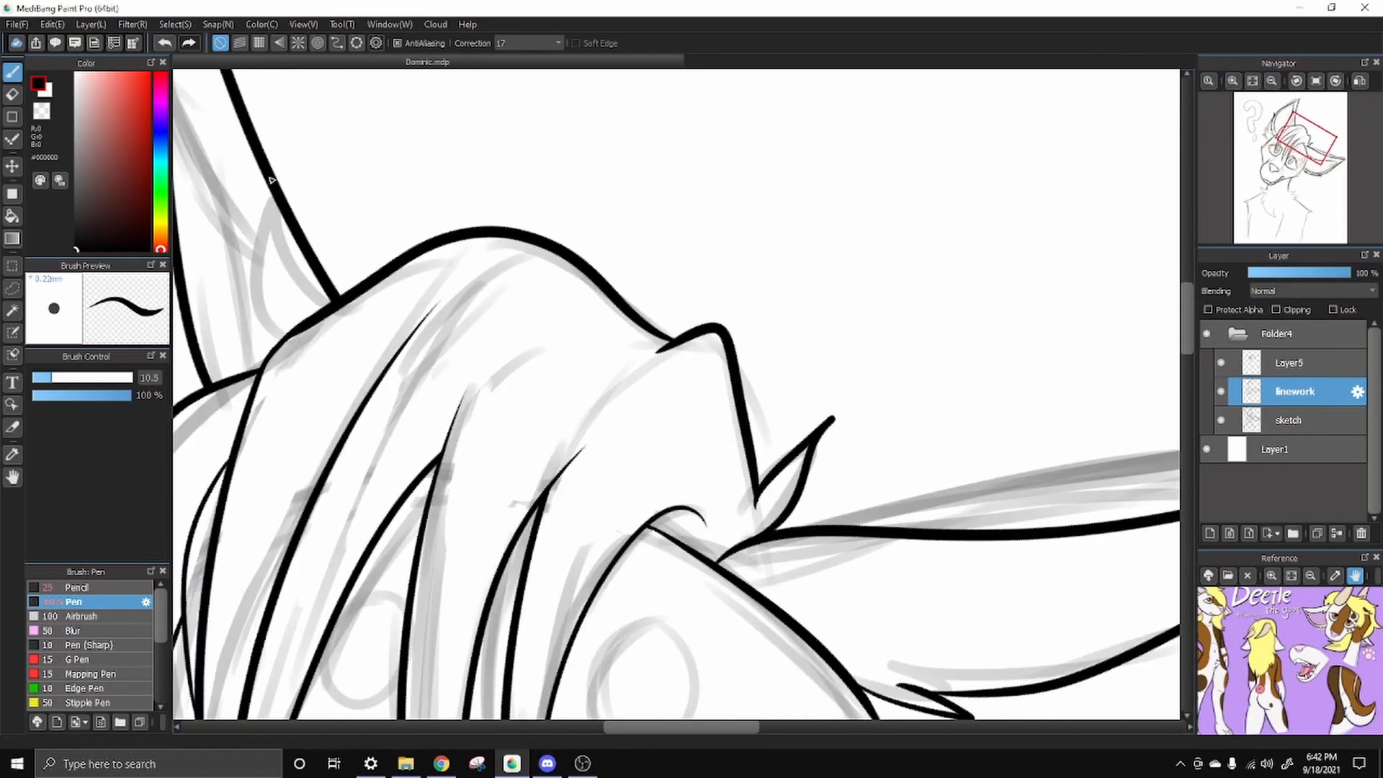
left_click(1289, 362)
left_click_drag(602, 293, 485, 354)
key("ctrl+z")
left_click_drag(553, 252, 484, 275)
key("ctrl+z")
left_click_drag(598, 431, 659, 357)
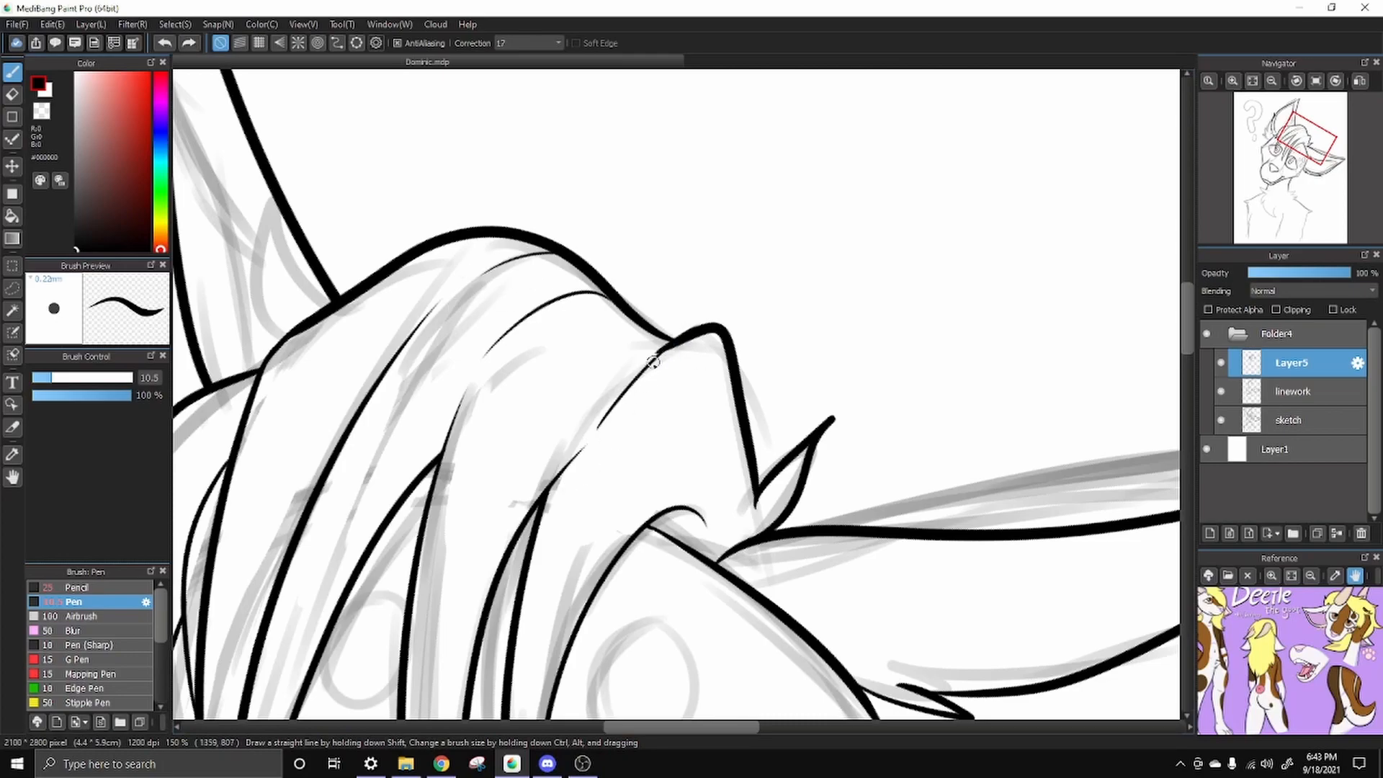
scroll(661, 355, "up", 2)
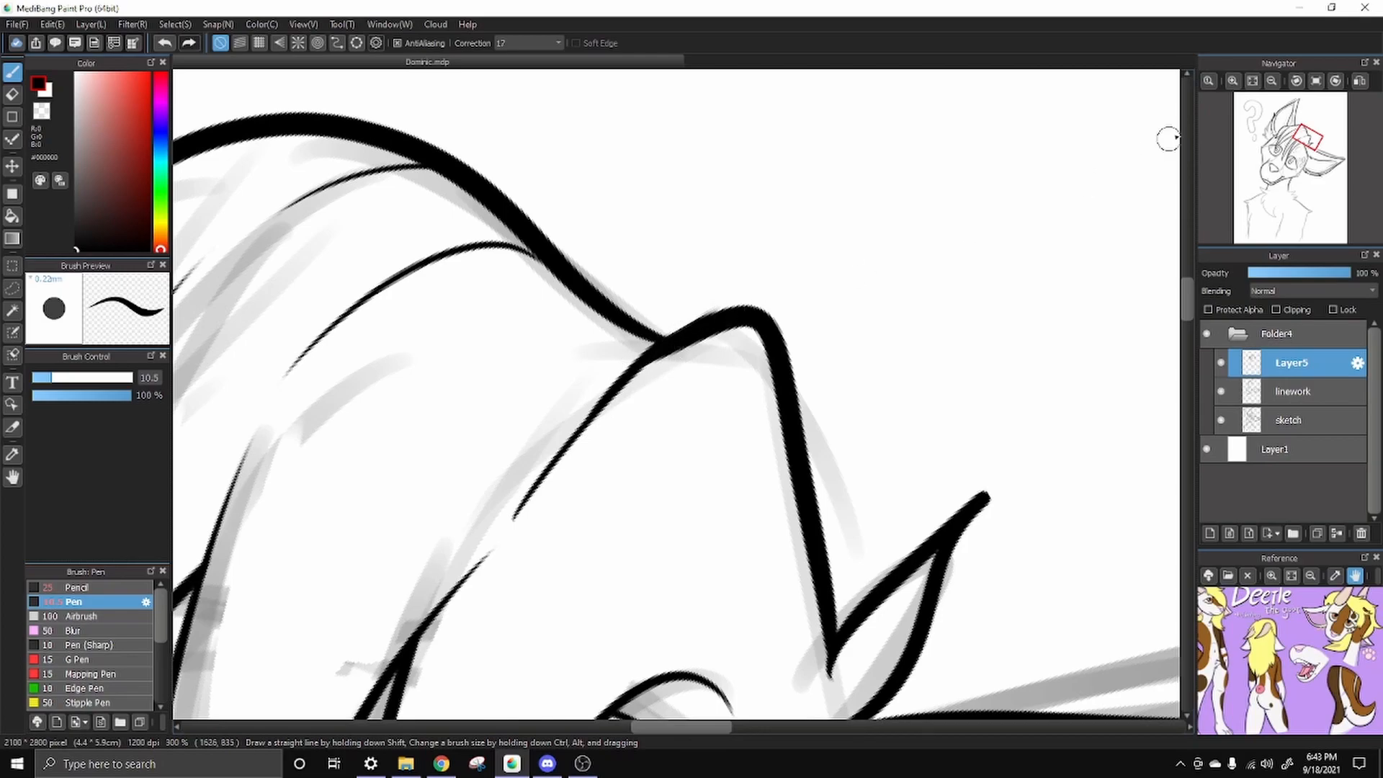
scroll(709, 387, "down", 2)
left_click_drag(732, 621, 820, 349)
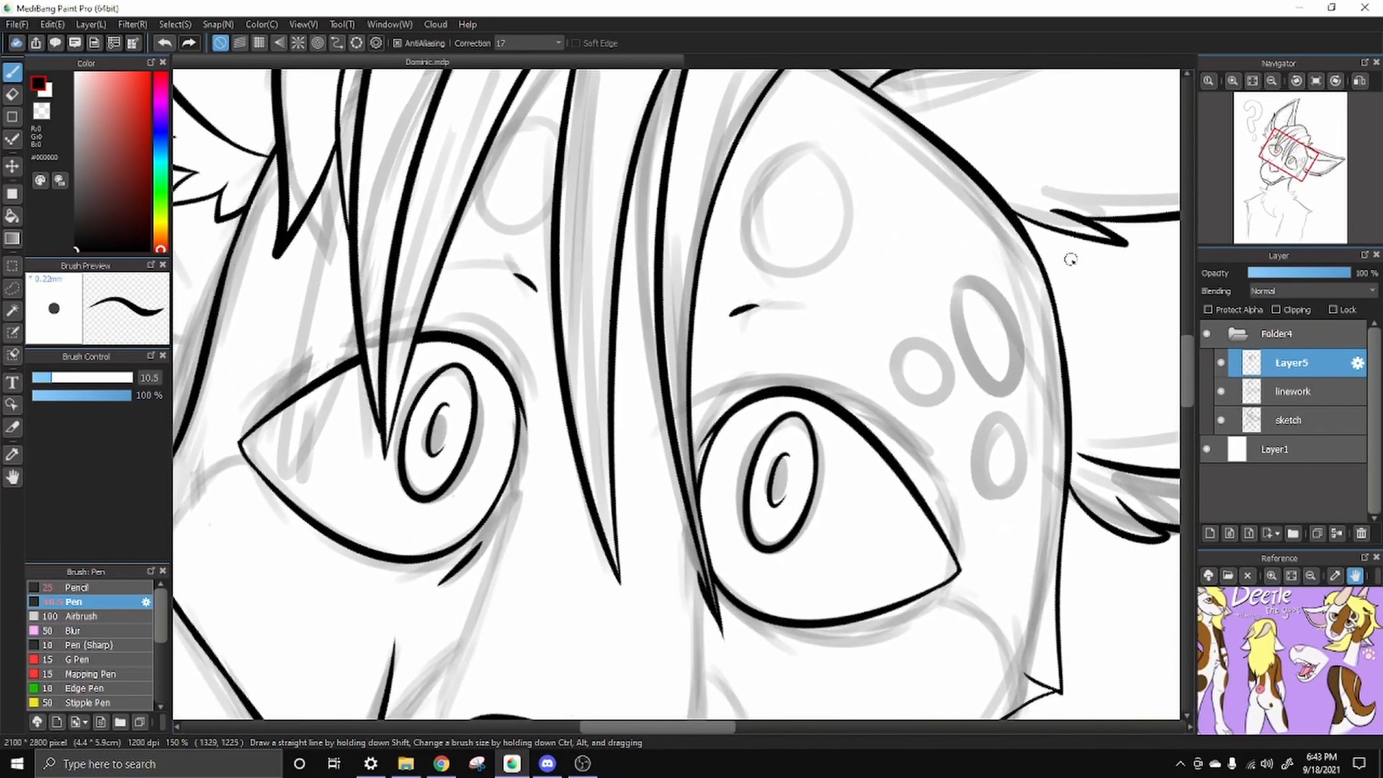
left_click(1271, 80)
left_click(1271, 81)
left_click_drag(976, 319, 933, 247)
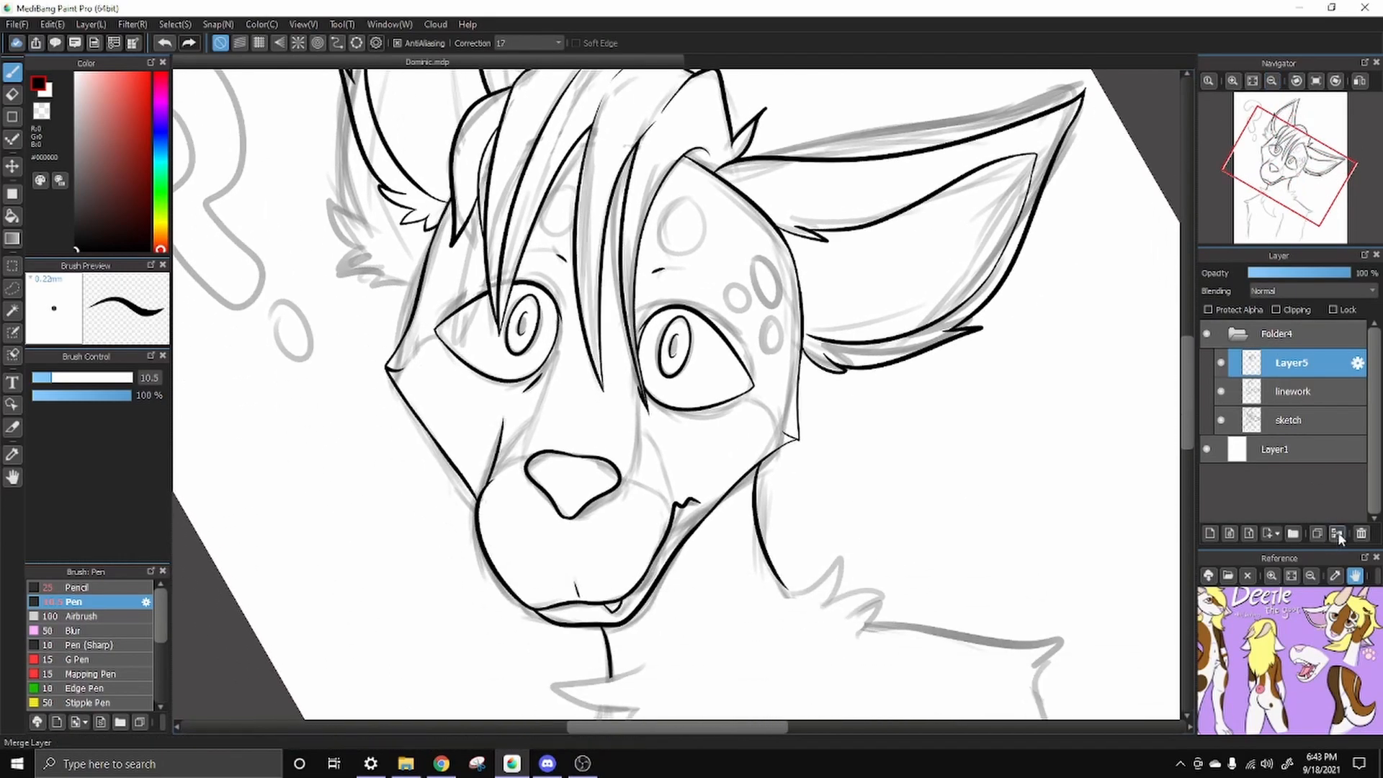
Merge the hair strand layer down into the linework and add a new layer above it for the body
left_click(1337, 534)
left_click(1271, 81)
left_click_drag(1022, 413, 951, 613)
left_click(1252, 81)
left_click(1315, 81)
left_click(1234, 82)
left_click(1233, 81)
left_click_drag(837, 592, 875, 467)
left_click(1211, 533)
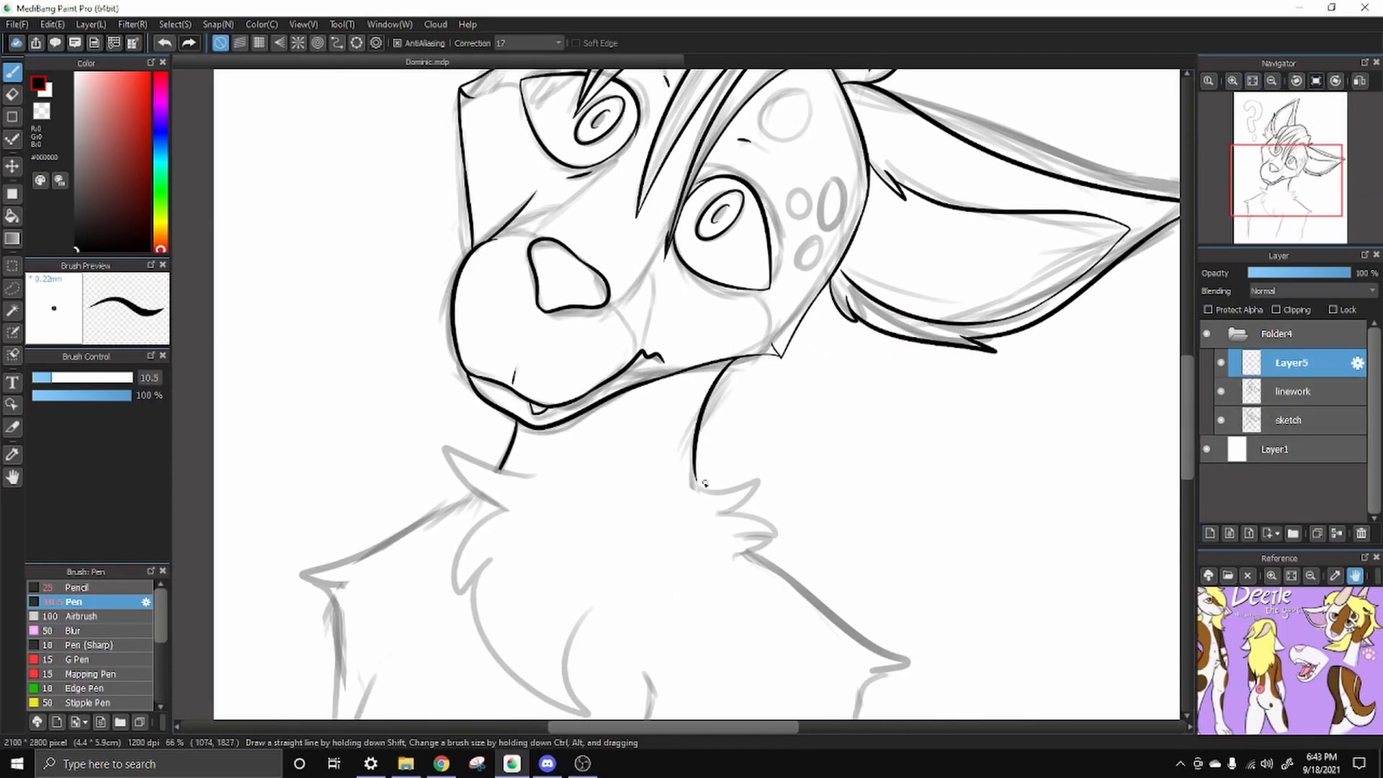
Ink the fur tufts at the base of the neck on the side away from the question mark
left_click(1233, 81)
left_click(1233, 81)
mouse_move(693, 559)
left_mouse_down()
mouse_move(676, 275)
mouse_move(853, 302)
left_mouse_up()
key("ctrl+z")
left_click_drag(694, 288, 722, 358)
mouse_move(760, 367)
left_mouse_down()
mouse_move(861, 401)
mouse_move(800, 428)
mouse_move(810, 452)
left_mouse_up()
key("ctrl+z")
Ink the shoulder line from the neck fur out to the pointed shoulder tip on the side away from the question mark
left_click_drag(833, 334, 579, 106)
mouse_move(586, 245)
left_mouse_down()
mouse_move(822, 388)
mouse_move(652, 287)
mouse_move(834, 490)
left_mouse_up()
key("ctrl+z")
mouse_move(854, 497)
left_mouse_down()
mouse_move(898, 553)
mouse_move(817, 535)
left_mouse_up()
left_click_drag(847, 568, 781, 333)
key("ctrl+z")
mouse_move(790, 264)
left_mouse_down()
mouse_move(773, 286)
mouse_move(811, 317)
mouse_move(775, 297)
left_mouse_up()
key("ctrl+z")
Ink the small fur tuft beneath the shoulder tip and try out the outer arm line
key("ctrl+z")
mouse_move(781, 262)
left_mouse_down()
mouse_move(852, 299)
mouse_move(751, 310)
mouse_move(790, 271)
mouse_move(781, 296)
mouse_move(773, 283)
mouse_move(726, 639)
left_mouse_up()
key("ctrl+z")
key("ctrl+z")
key("ctrl+z")
left_click_drag(759, 446, 775, 256)
key("ctrl+z")
mouse_move(795, 86)
left_mouse_down()
mouse_move(729, 264)
mouse_move(688, 681)
left_mouse_up()
mouse_move(797, 286)
left_mouse_down()
mouse_move(781, 549)
mouse_move(774, 390)
left_mouse_up()
key("ctrl+z")
key("ctrl+minus")
left_click_drag(874, 435, 900, 414)
Ink the outer arm line from the shoulder tuft down to the lower edge of the canvas
left_click_drag(772, 242, 697, 636)
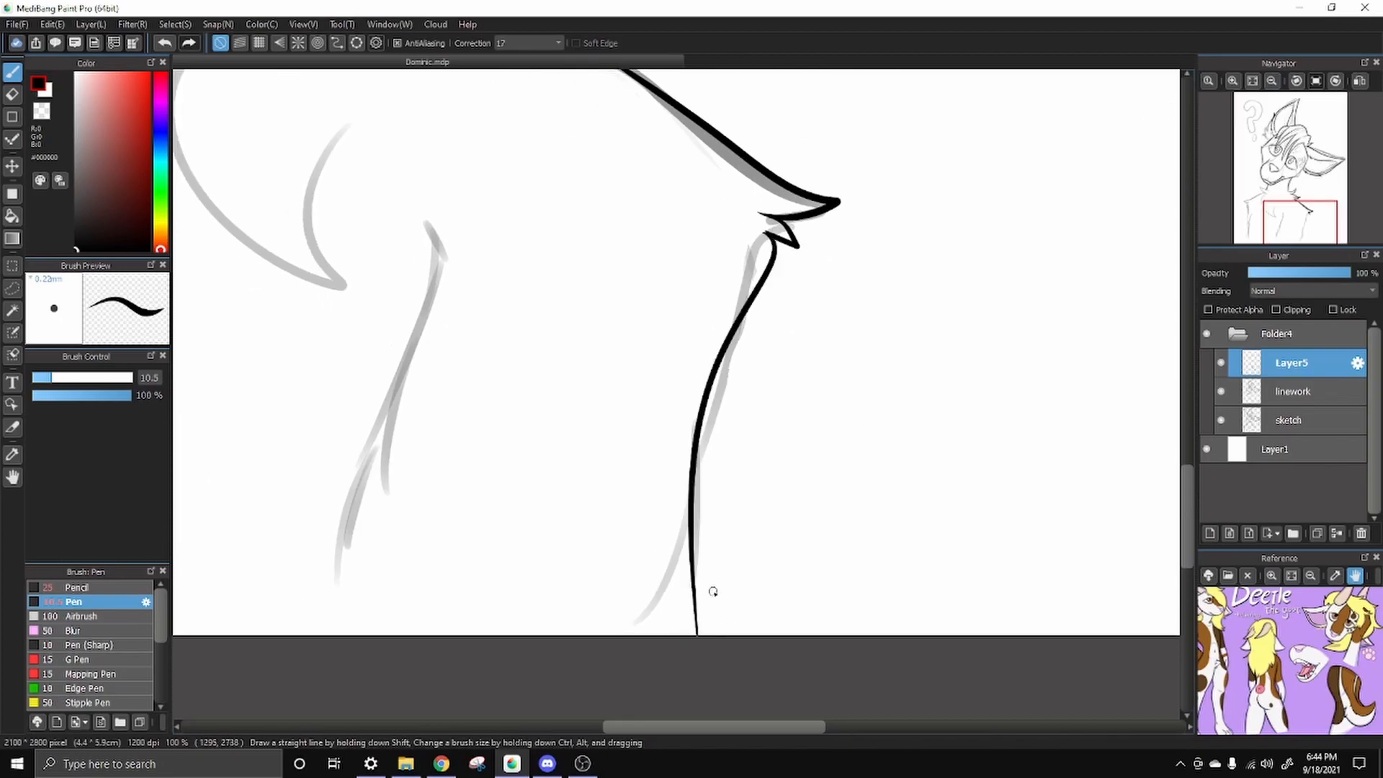
key("ctrl+z")
left_click_drag(773, 245, 736, 596)
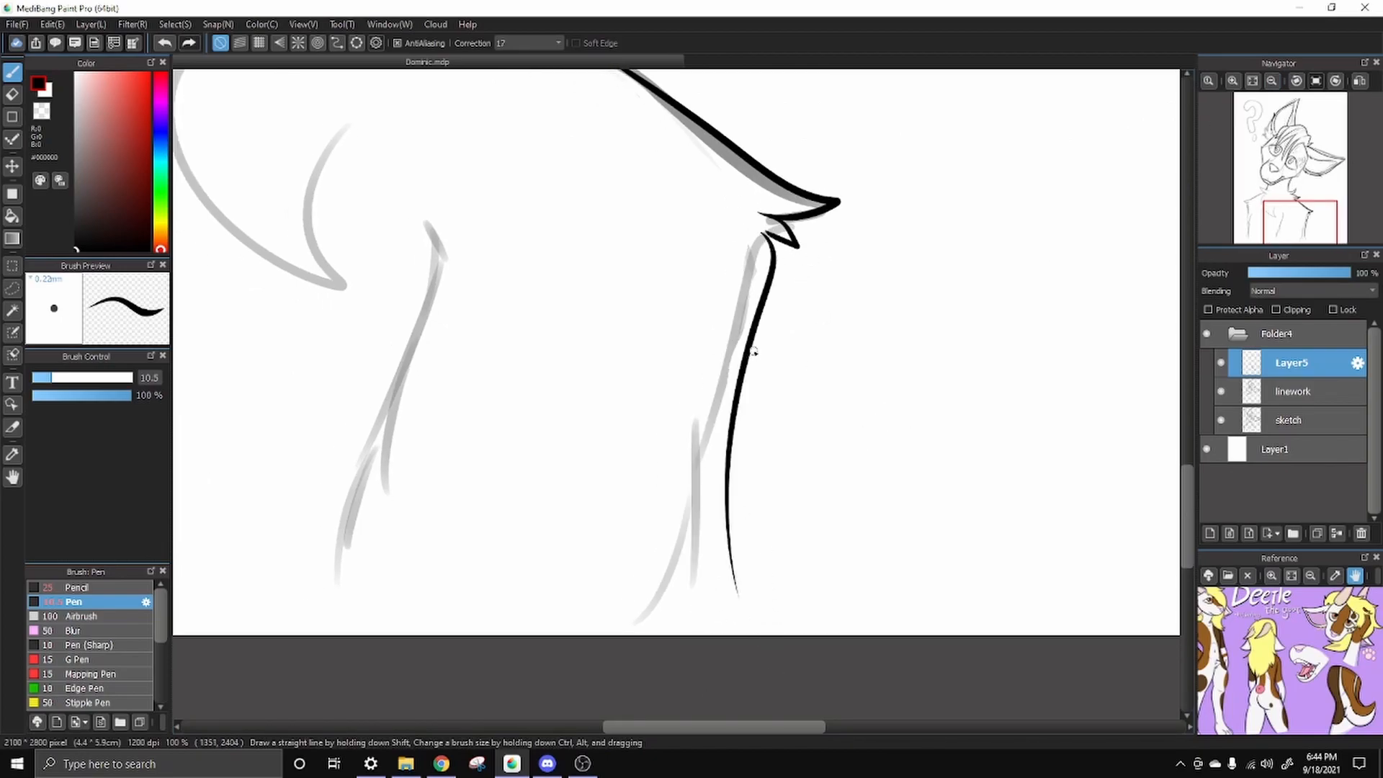
key("ctrl+z")
left_click_drag(768, 239, 696, 635)
scroll(792, 252, "up", 3)
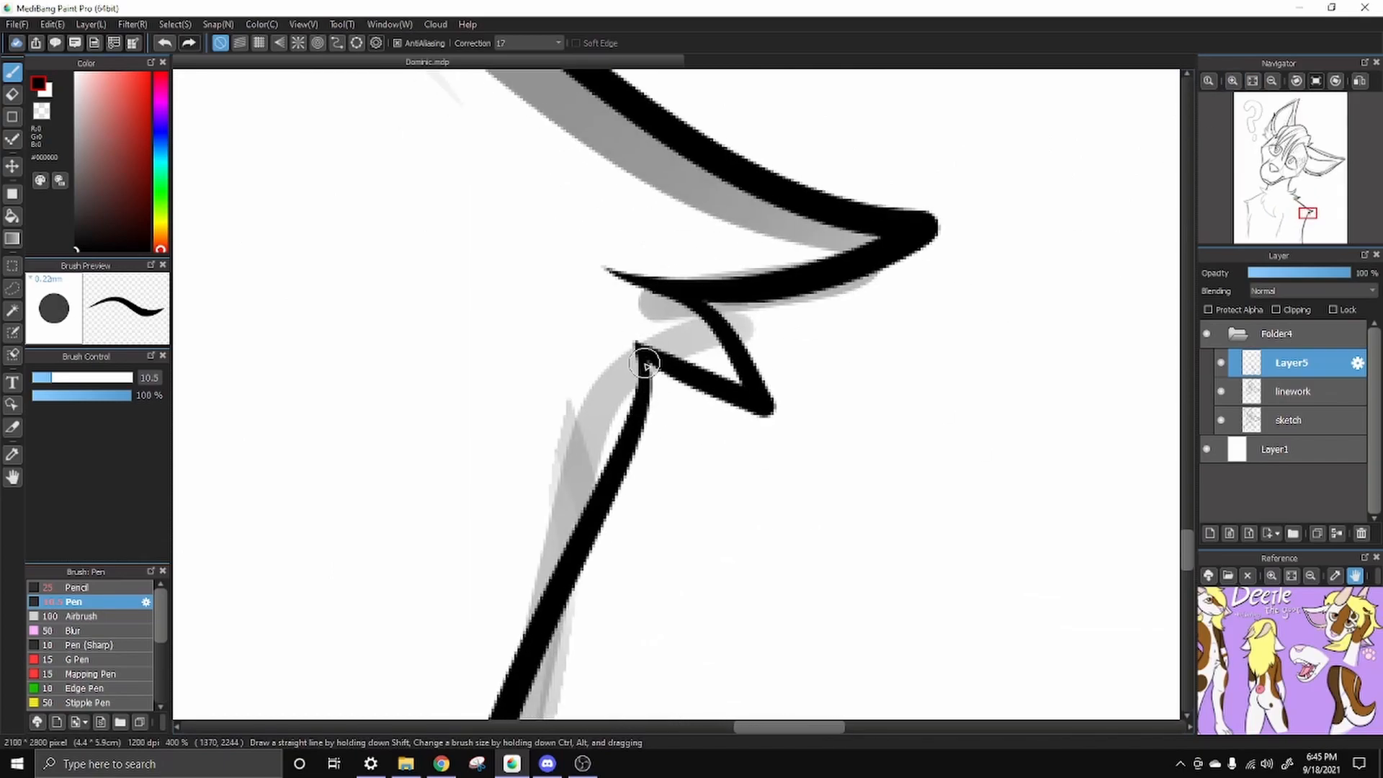
scroll(669, 385, "down", 3)
scroll(729, 372, "down", 3)
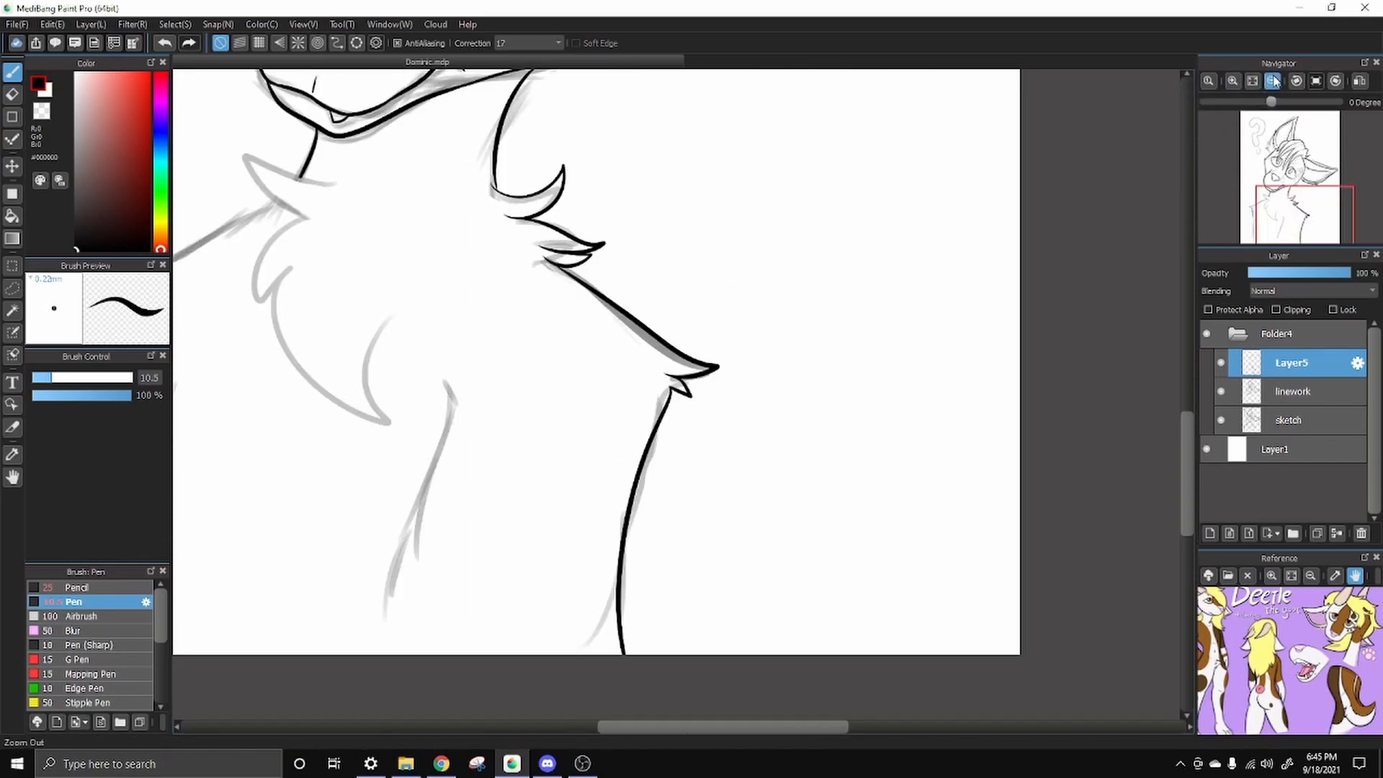
Ink the inner line of the same arm, running from the armpit down toward the lower canvas edge
key("ctrl+z")
mouse_move(724, 355)
left_mouse_down()
mouse_move(662, 625)
mouse_move(675, 623)
left_mouse_up()
key("ctrl+z")
mouse_move(757, 420)
left_mouse_down()
mouse_move(719, 468)
mouse_move(599, 389)
mouse_move(800, 484)
mouse_move(800, 405)
left_mouse_up()
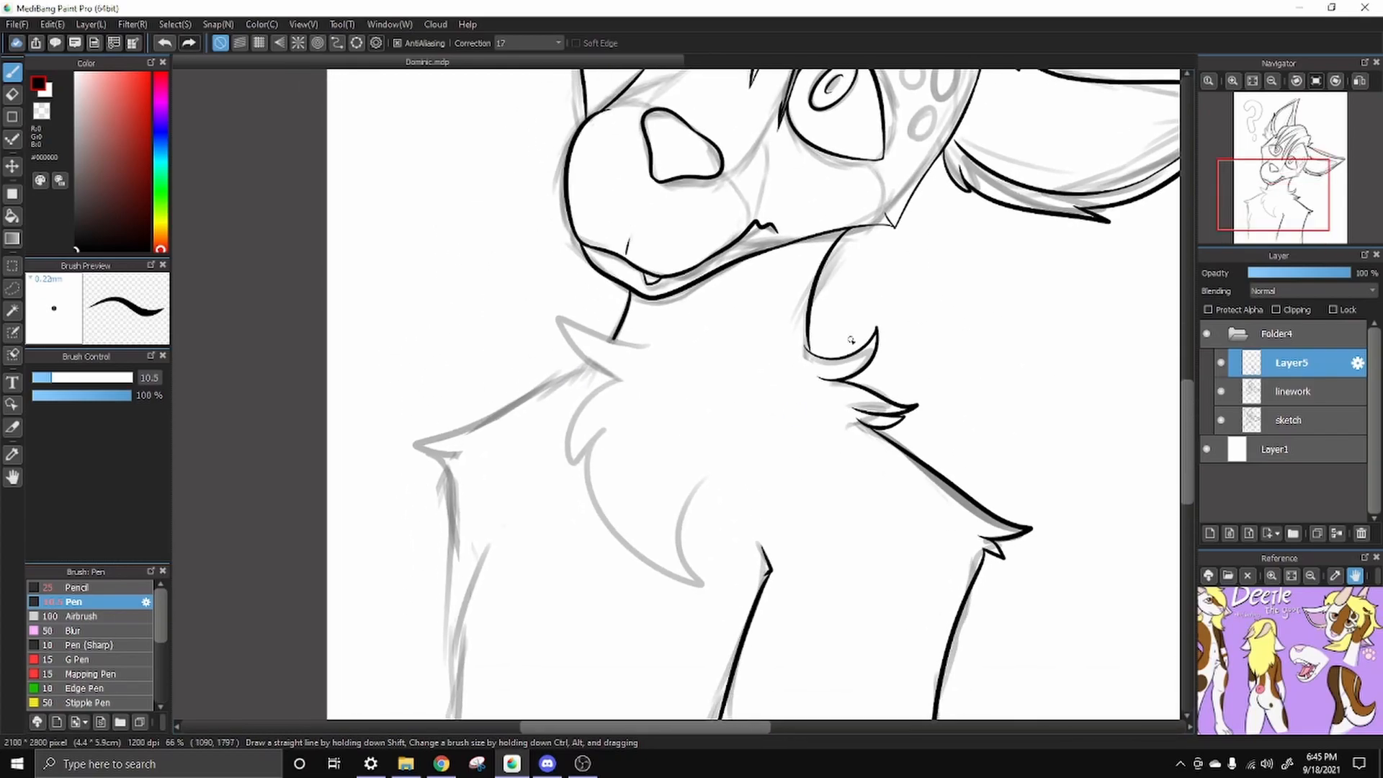
Ink the long pointed fur tuft beside the chest on the question-mark side
left_click(1231, 81)
left_click(1231, 81)
left_click_drag(967, 365, 1012, 333)
left_click_drag(457, 195, 670, 370)
key("ctrl+z")
left_click_drag(663, 258, 457, 193)
key("ctrl+z")
left_click_drag(455, 193, 708, 254)
mouse_move(457, 193)
left_mouse_down()
mouse_move(661, 315)
mouse_move(537, 482)
mouse_move(503, 236)
left_mouse_up()
Ink the large curved chest fur point, tracing both sides of the sketched shape
mouse_move(496, 264)
left_mouse_down()
mouse_move(738, 568)
mouse_move(757, 304)
left_mouse_up()
key("ctrl+z")
mouse_move(494, 268)
left_mouse_down()
mouse_move(540, 428)
mouse_move(758, 306)
left_mouse_up()
key("ctrl+z")
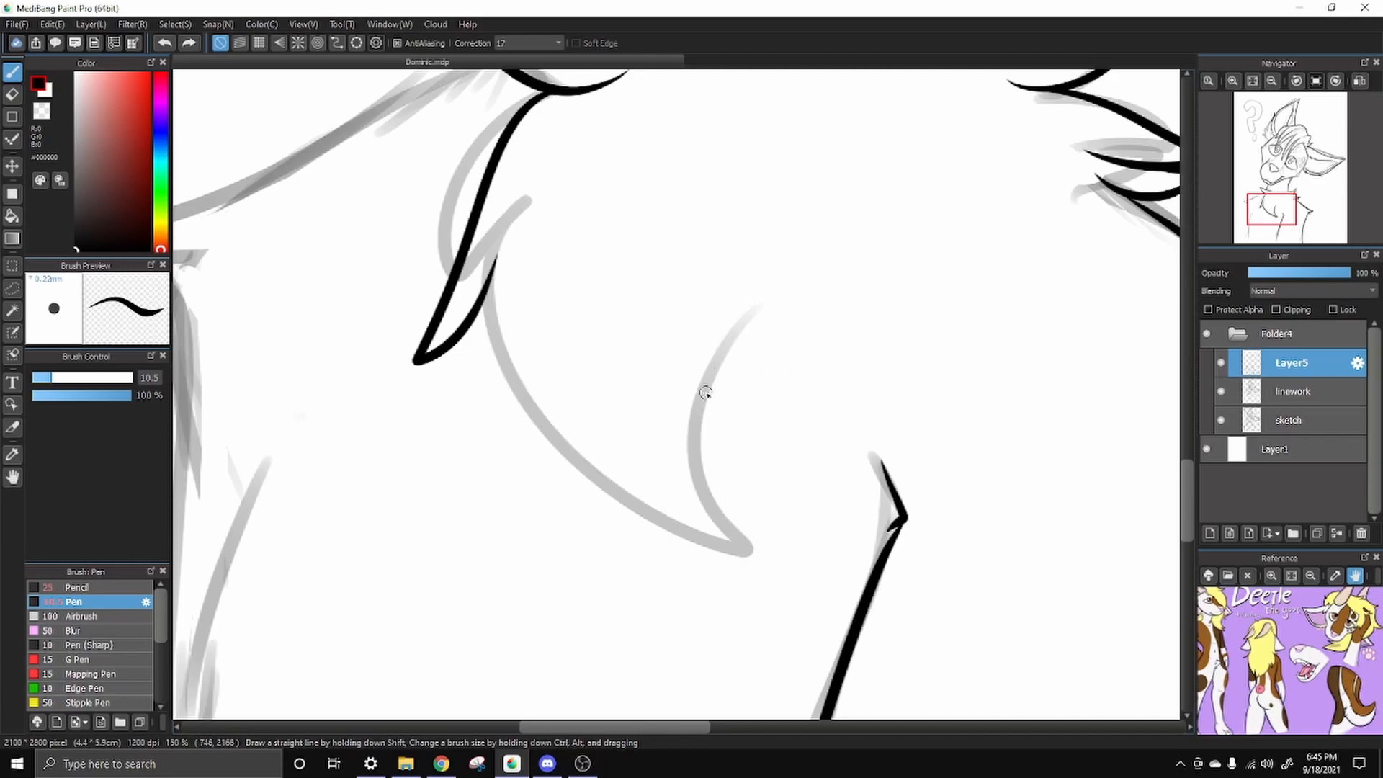
mouse_move(490, 277)
left_mouse_down()
mouse_move(762, 576)
mouse_move(709, 346)
left_mouse_up()
key("ctrl+z")
left_click_drag(756, 575, 749, 351)
key("ctrl+z")
left_click_drag(755, 572, 752, 324)
key("ctrl+z")
key("ctrl+plus")
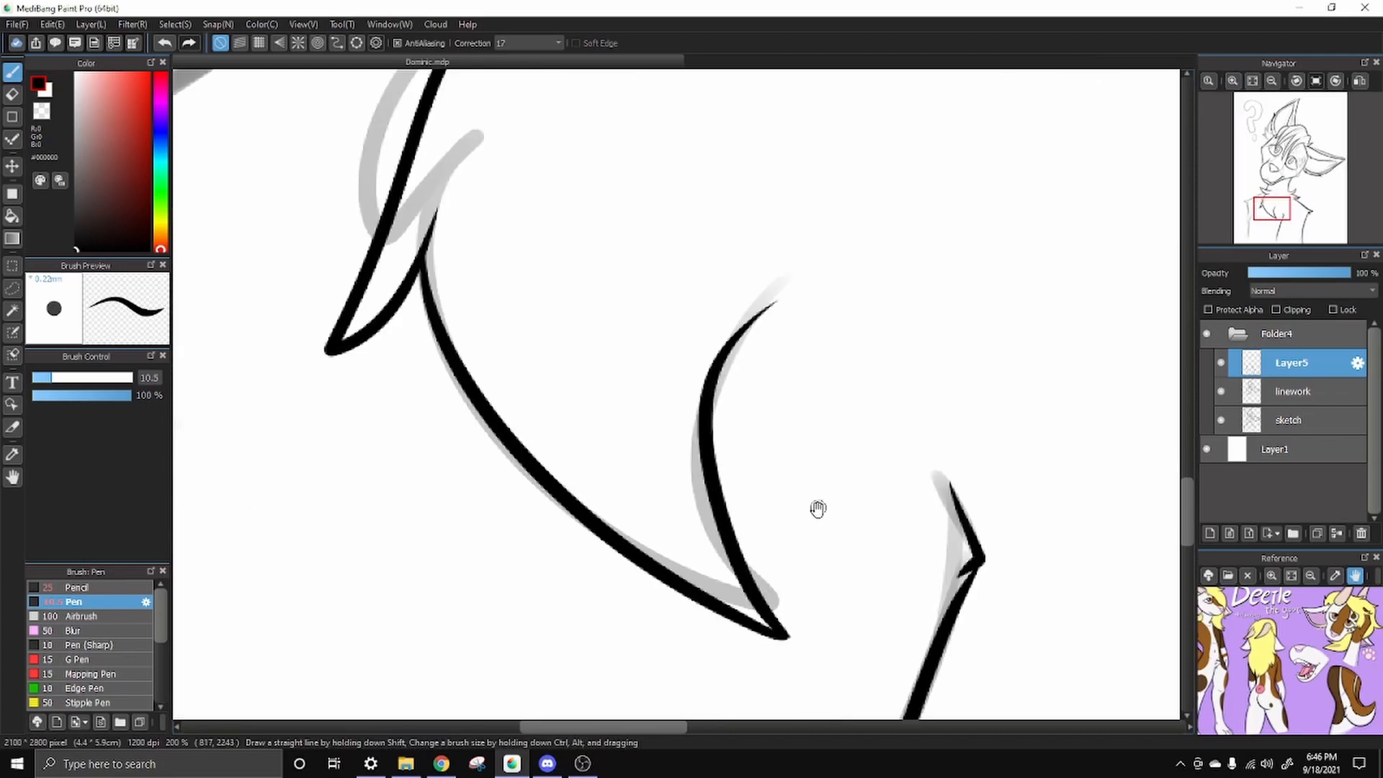
Rework the chest fur outline into separate pointed tufts
left_click_drag(858, 447, 726, 248)
left_click_drag(651, 436, 806, 719)
left_click_drag(576, 291, 941, 329)
key("ctrl+minus")
key("ctrl+minus")
key("ctrl+z")
key("ctrl+z")
mouse_move(690, 281)
left_mouse_down()
mouse_move(611, 383)
mouse_move(659, 374)
left_mouse_up()
mouse_move(659, 376)
left_mouse_down()
mouse_move(818, 569)
mouse_move(707, 479)
mouse_move(784, 563)
mouse_move(828, 432)
left_mouse_up()
key("ctrl+z")
left_click_drag(749, 529, 763, 469)
key("ctrl+z")
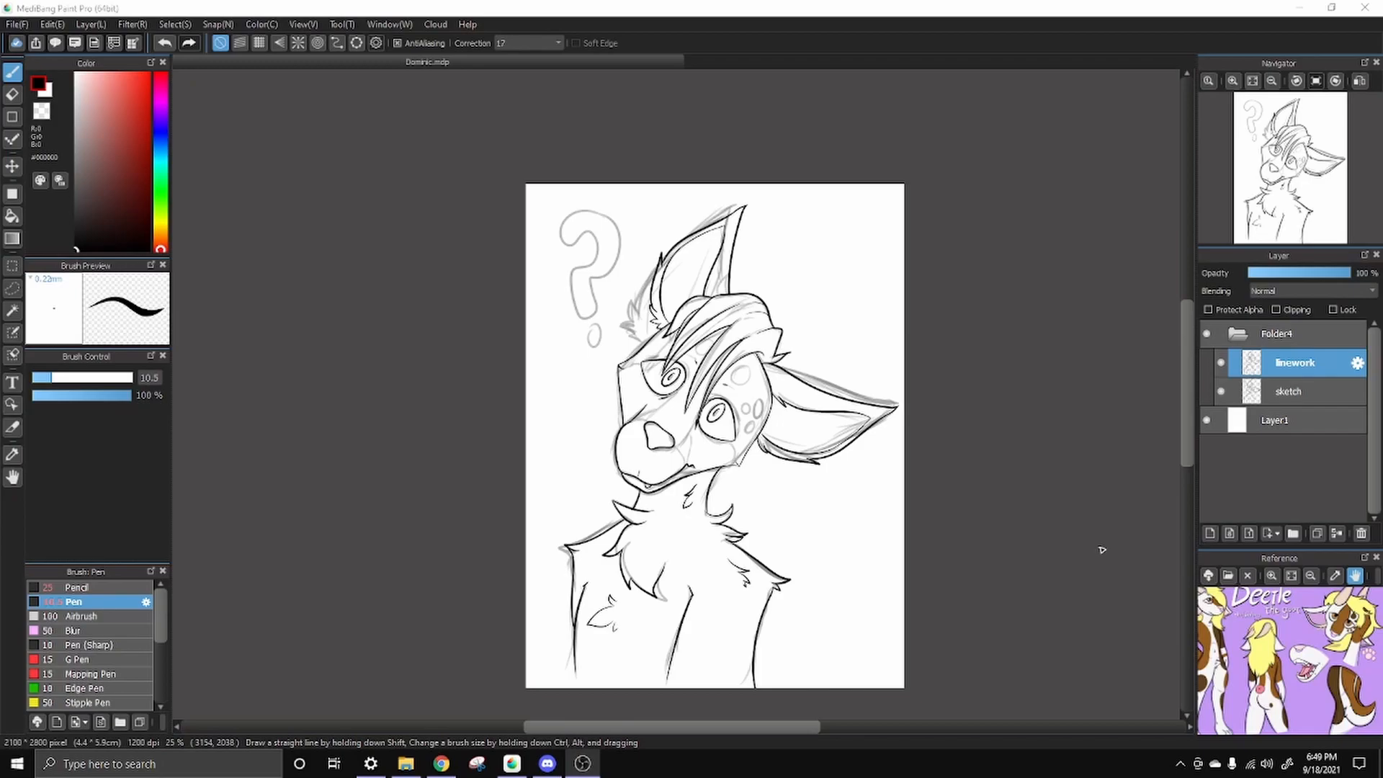
Check the linework with the sketch hidden, and move the sketch layer above the linework layer
left_click(1218, 392)
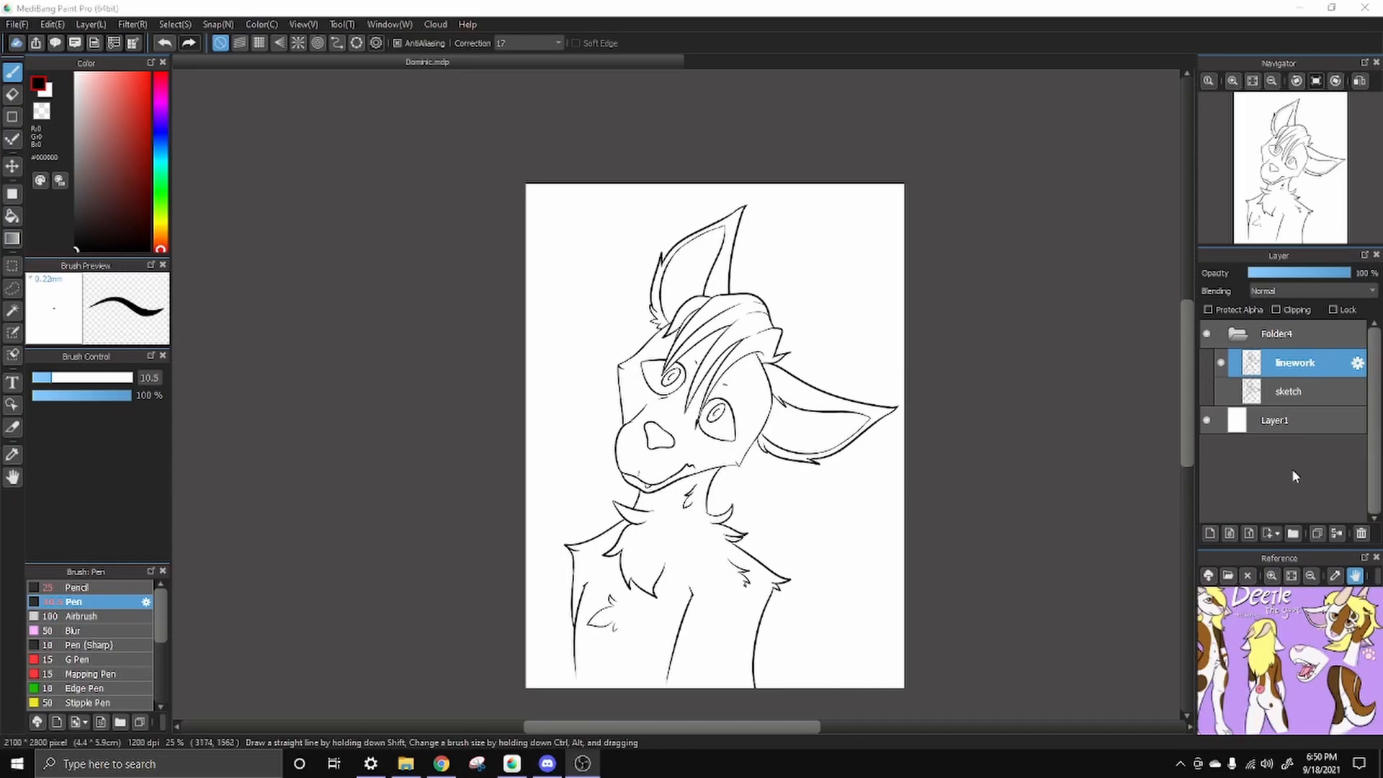
mouse_move(1286, 398)
left_mouse_down()
mouse_move(1294, 318)
mouse_move(1300, 337)
left_mouse_up()
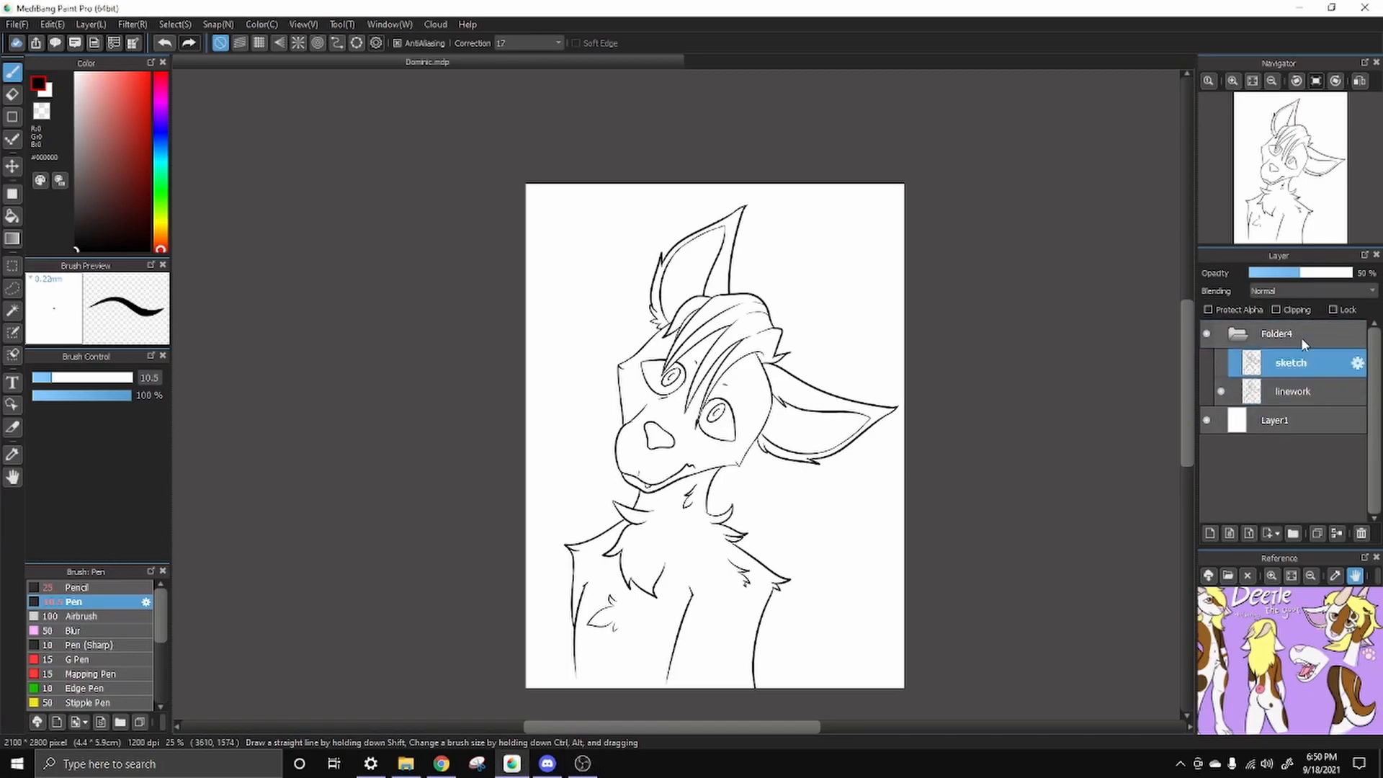
left_click(1221, 363)
Set the sketch layer's opacity to 36% and hide the layer
left_click(1284, 277)
left_click(1295, 274)
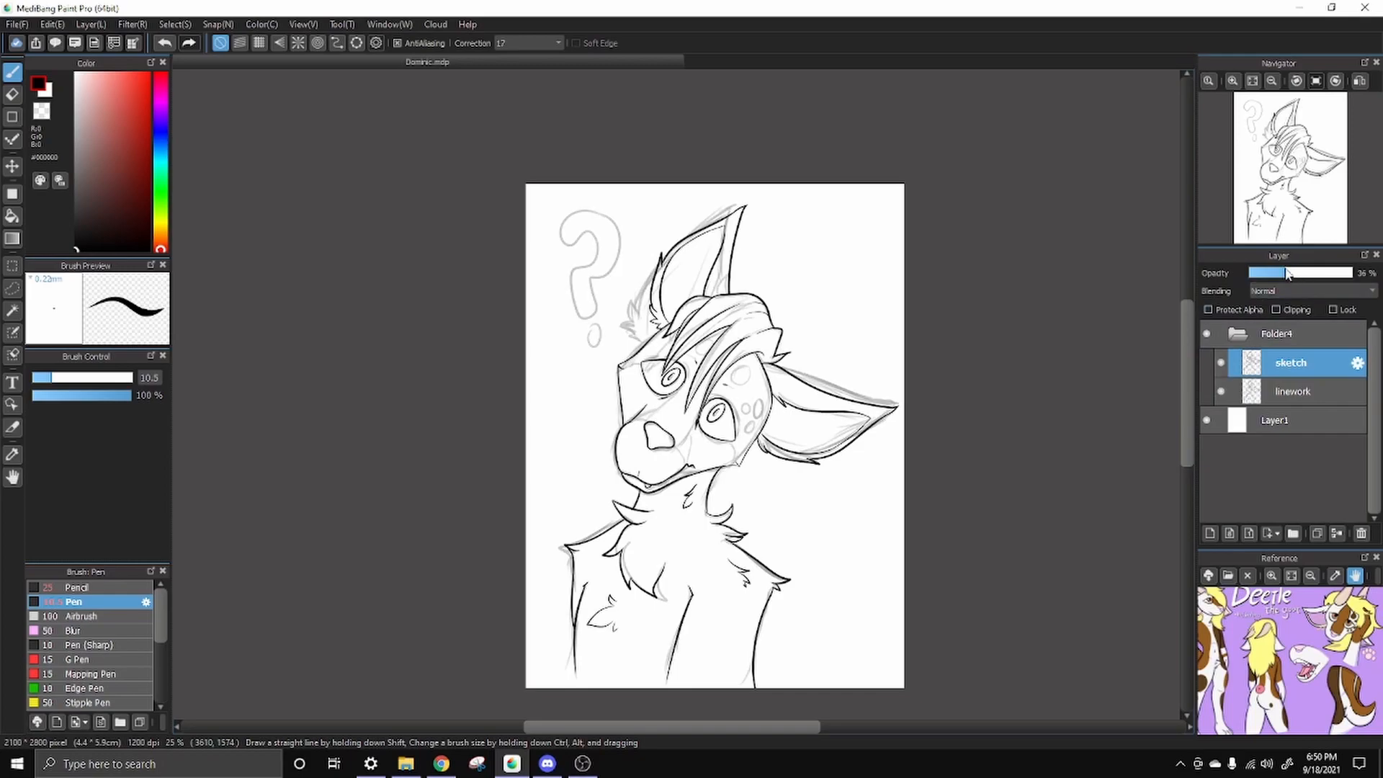
left_click(1220, 362)
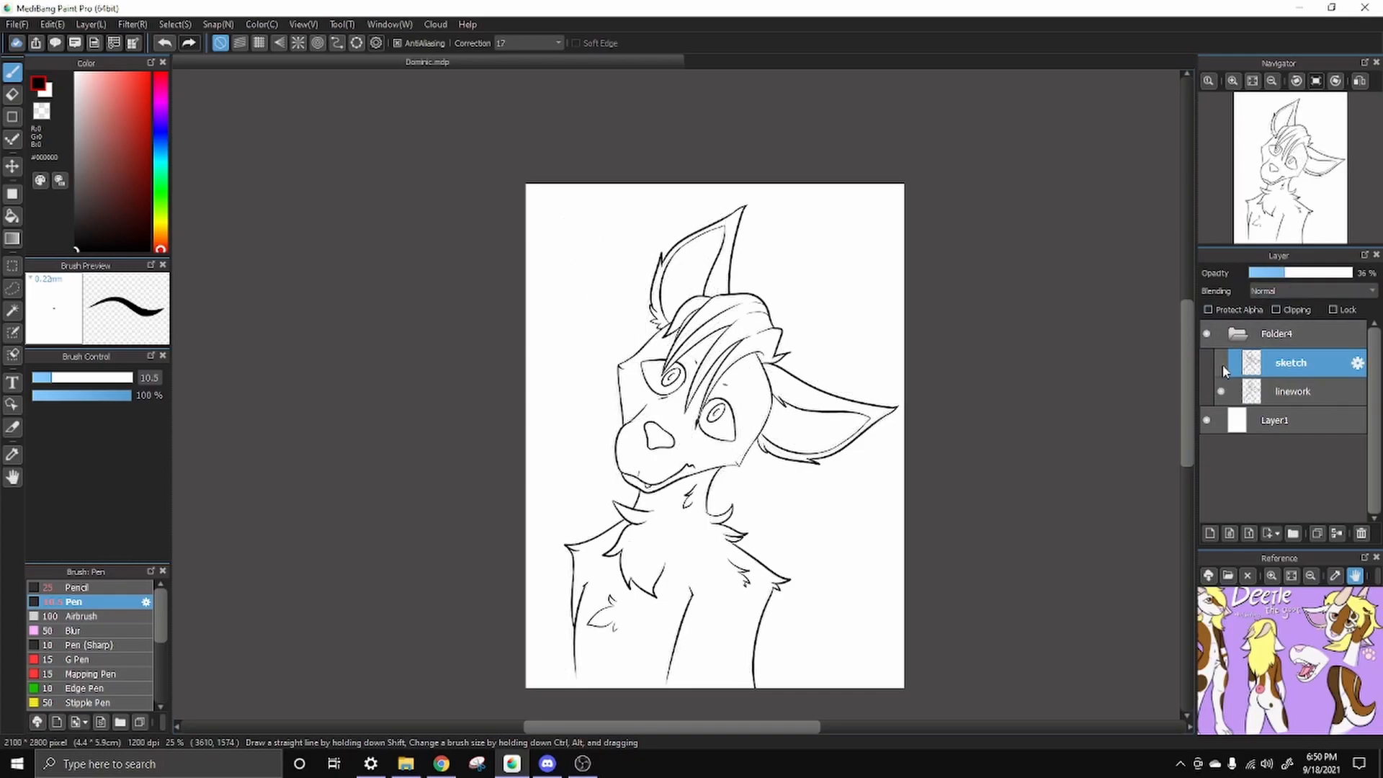
Add a new layer beneath the linework layer and name it Color
left_click(1272, 395)
left_click(1212, 535)
left_click_drag(1281, 419, 1279, 370)
left_click(1321, 424)
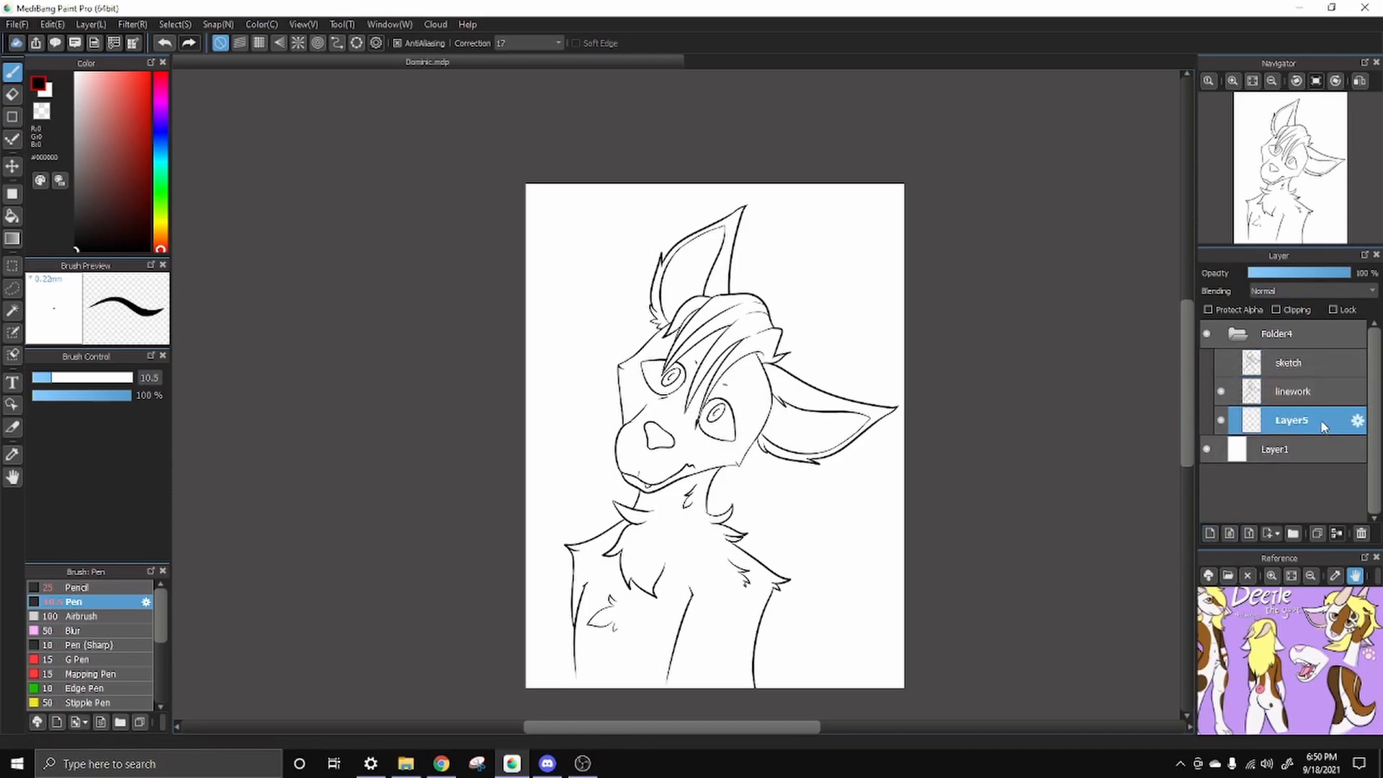
left_click(1358, 422)
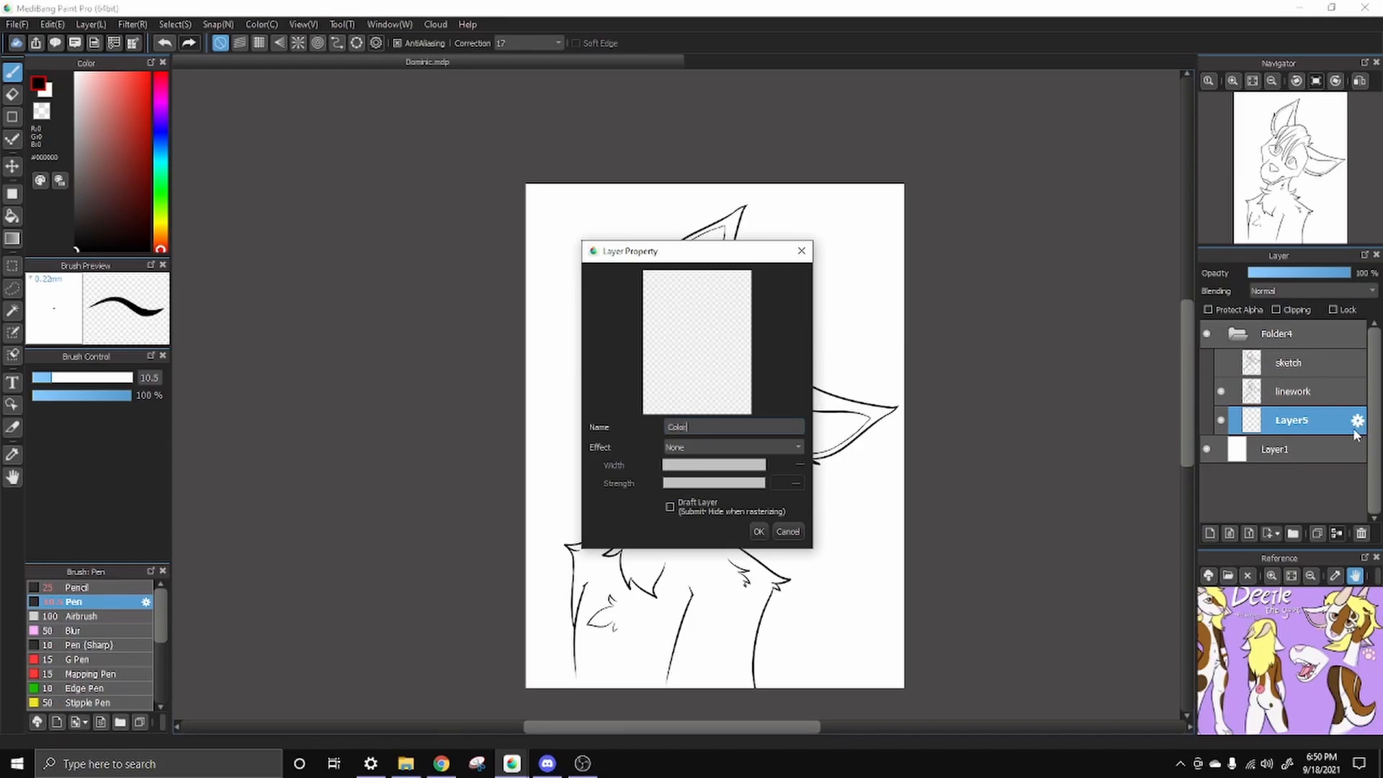
left_click(758, 531)
Hide Folder4 and add a new layer directly above Layer1
left_click(1254, 449)
left_click(1209, 334)
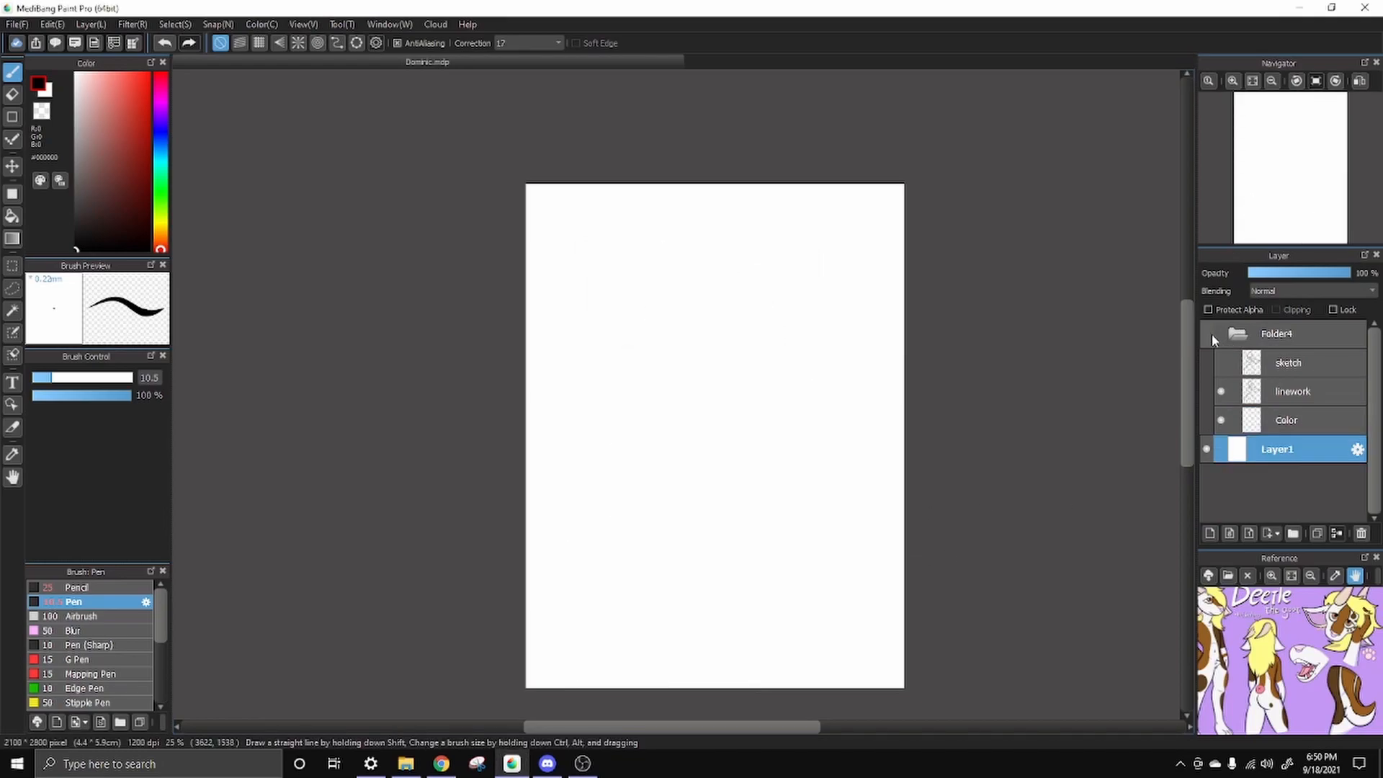
left_click(1210, 533)
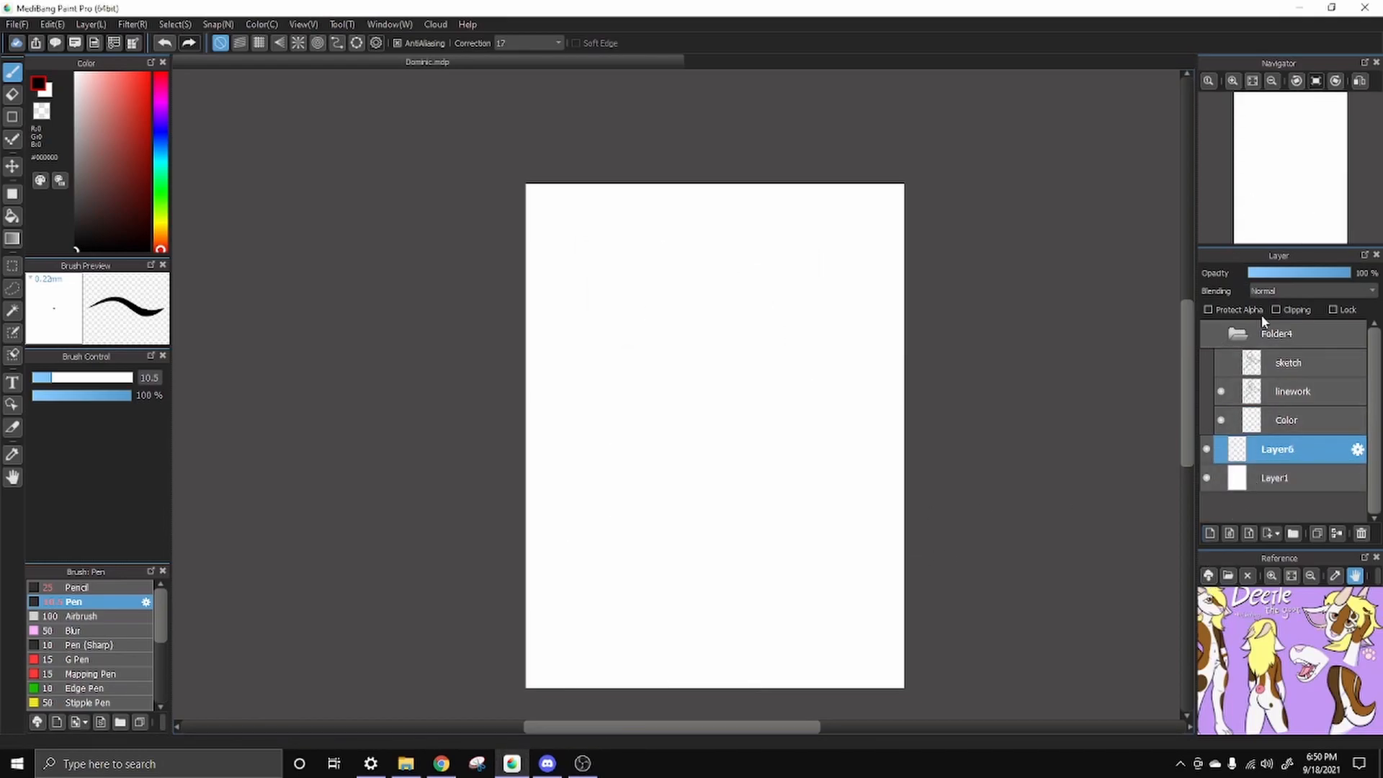
Fill the new background layer with mid grey #7F7F7F
left_click(82, 155)
left_click_drag(82, 154, 77, 165)
left_click(12, 216)
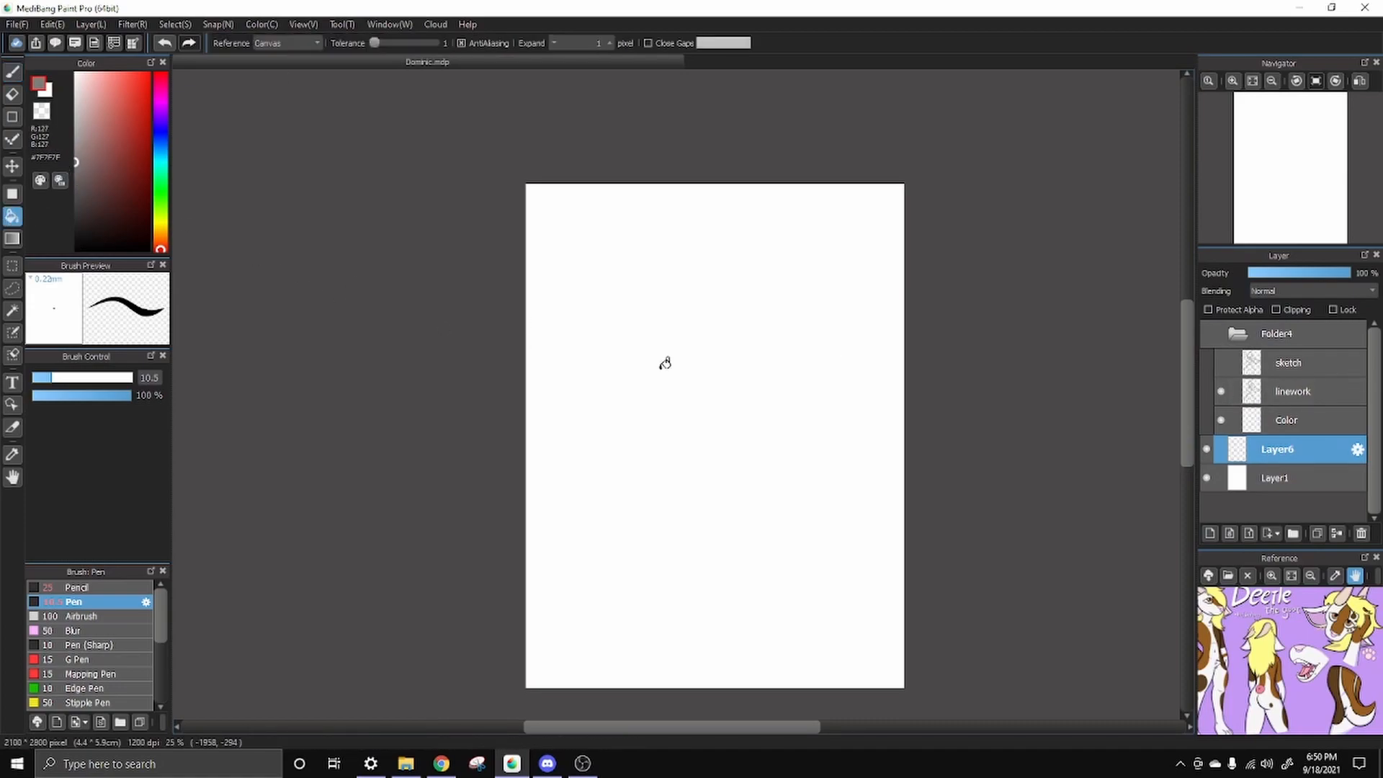
left_click(829, 393)
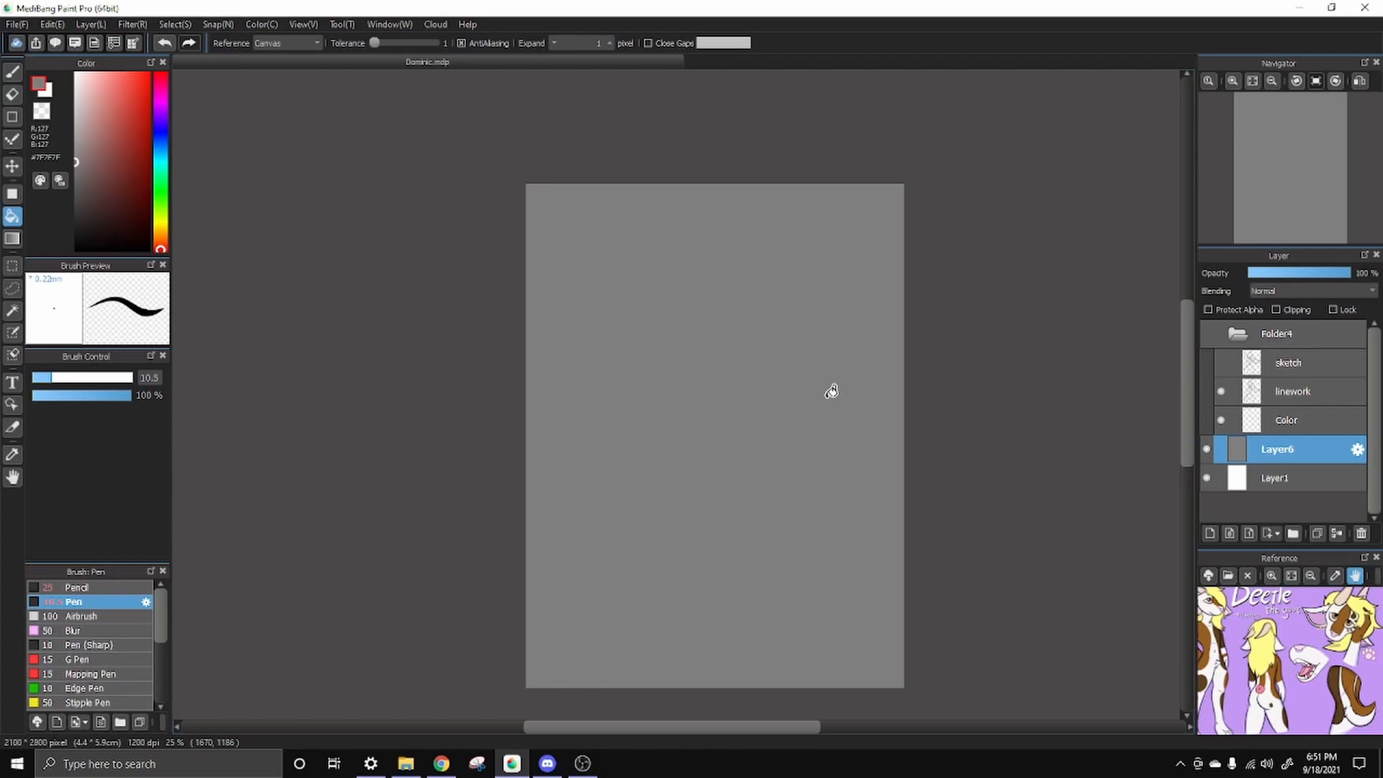
Show Folder4 again and make the Color layer active for painting with the brush
left_click(13, 72)
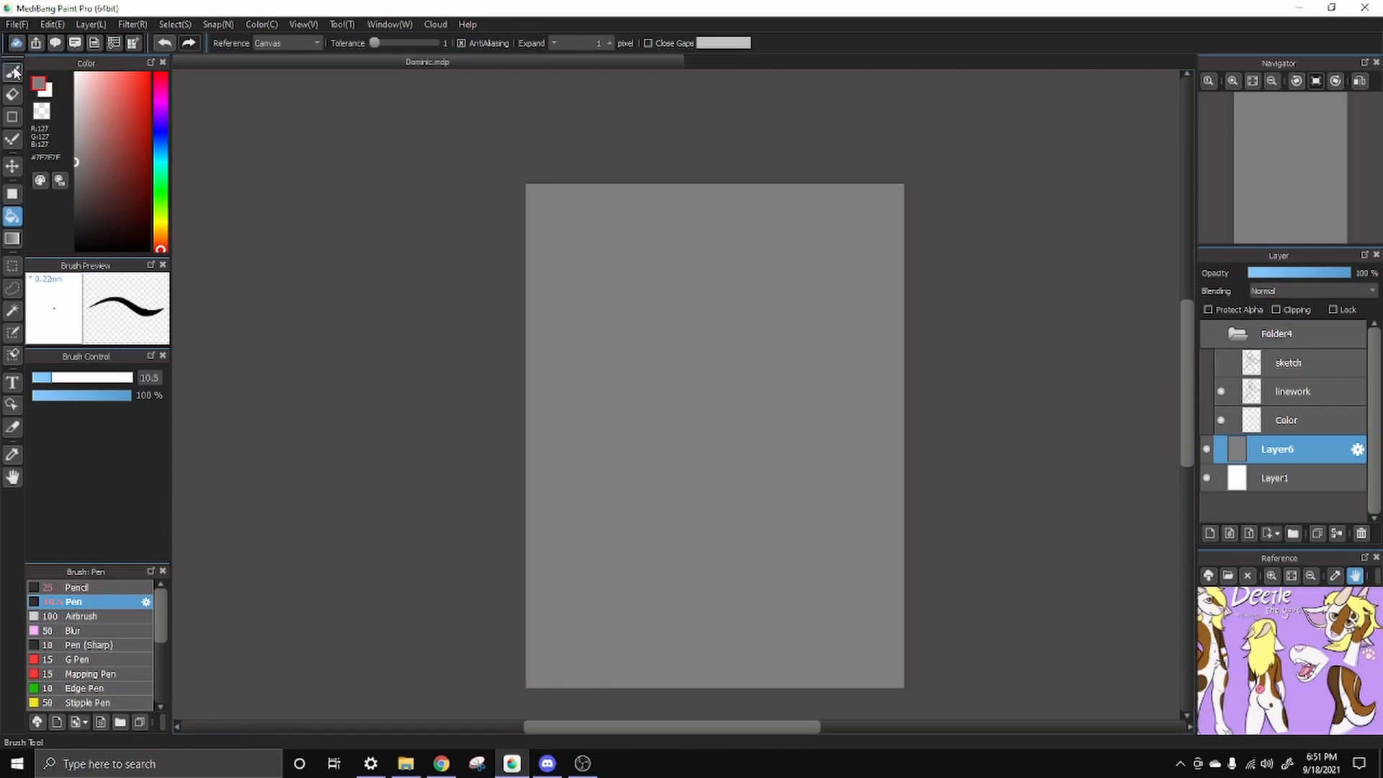
left_click(1262, 416)
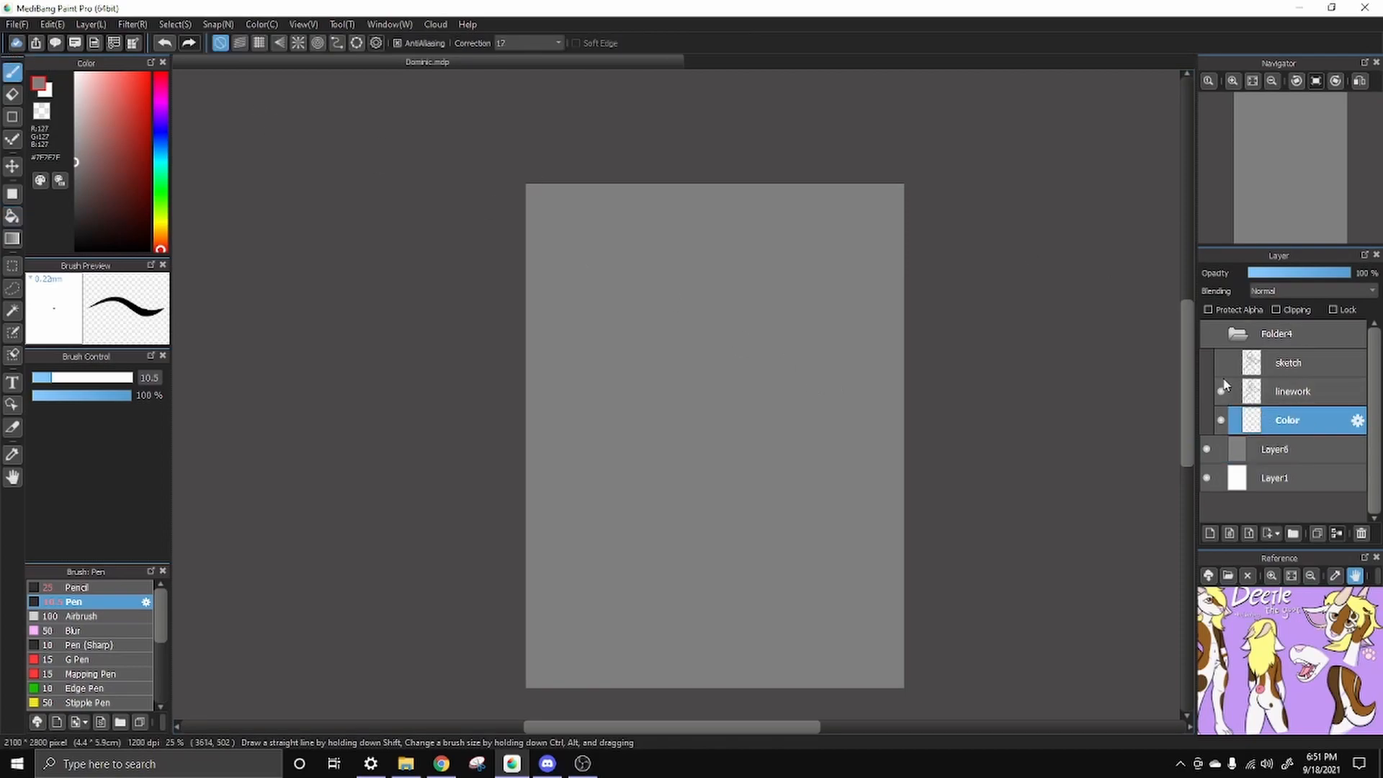
left_click(1209, 331)
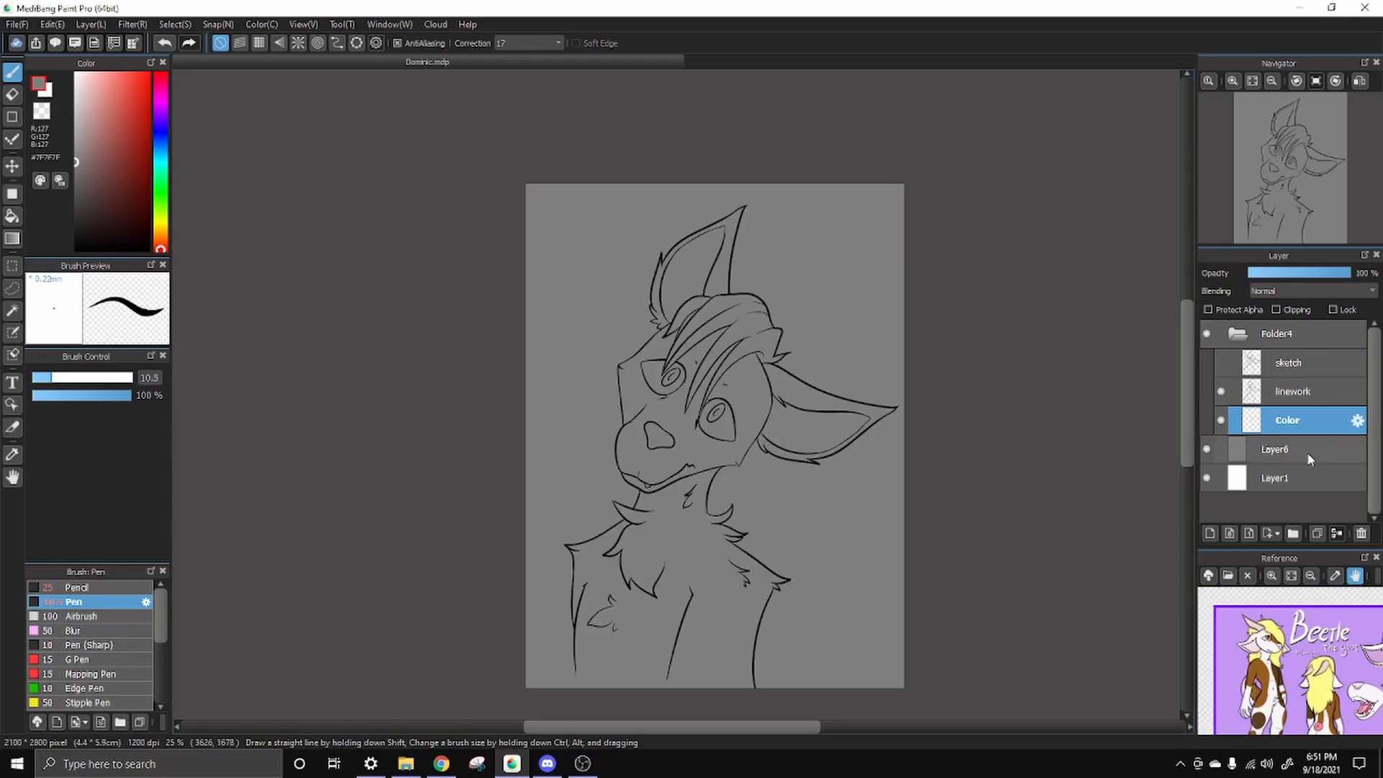
scroll(819, 504, "up", 4)
scroll(820, 508, "down", 2)
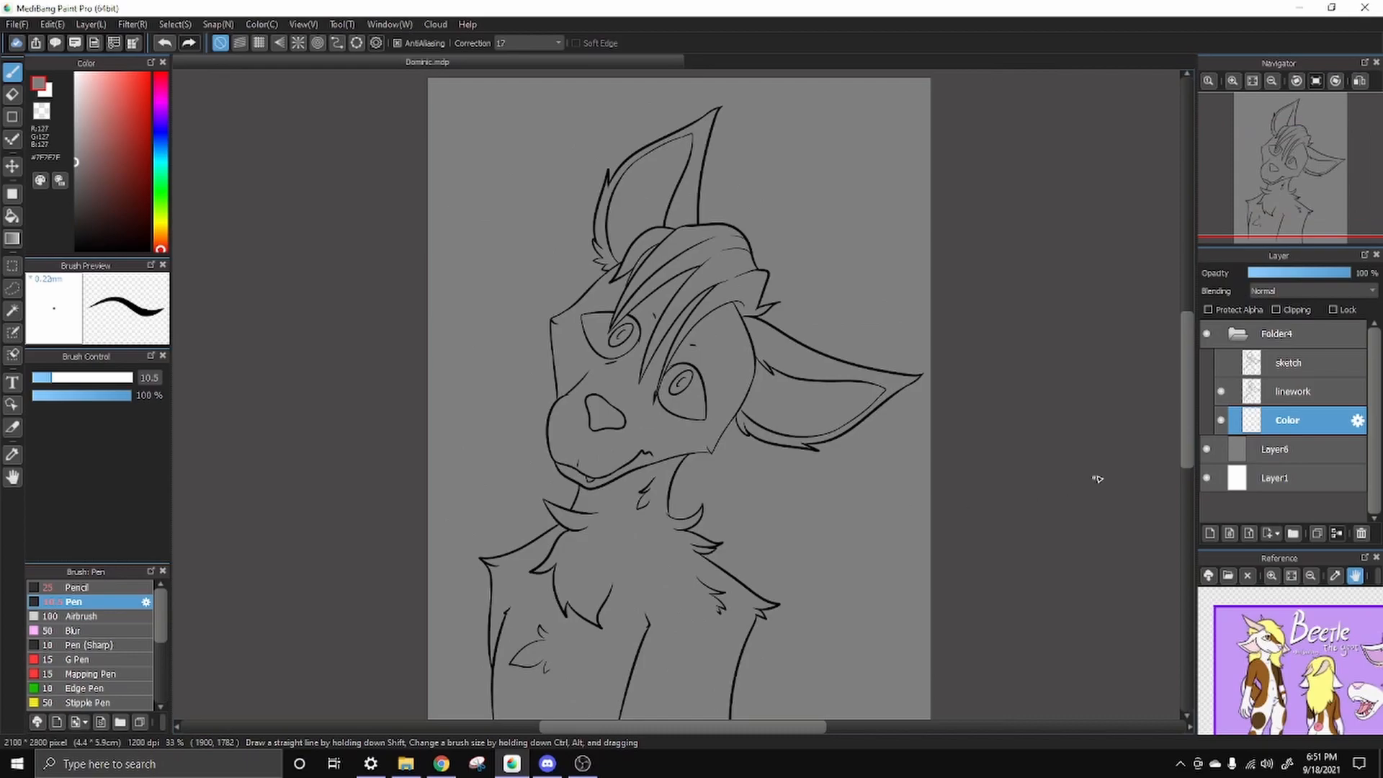
left_click_drag(1193, 443, 1191, 472)
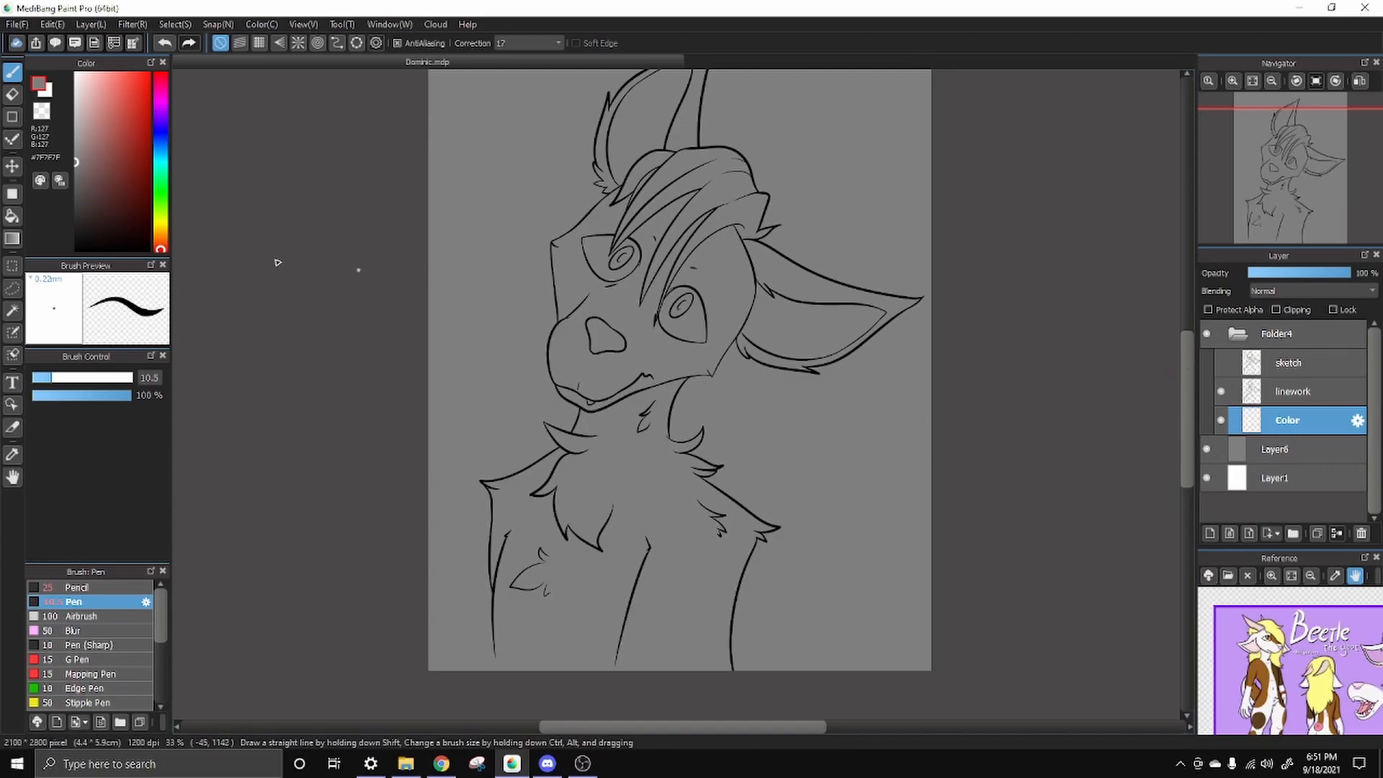
Set the pen brush to red #CF3134 with a size of 40
mouse_move(128, 111)
left_mouse_down()
mouse_move(148, 77)
mouse_move(165, 81)
mouse_move(136, 84)
mouse_move(136, 100)
left_mouse_up()
mouse_move(428, 274)
left_mouse_down()
mouse_move(541, 327)
mouse_move(586, 401)
left_mouse_up()
key("ctrl+z")
left_click(133, 97)
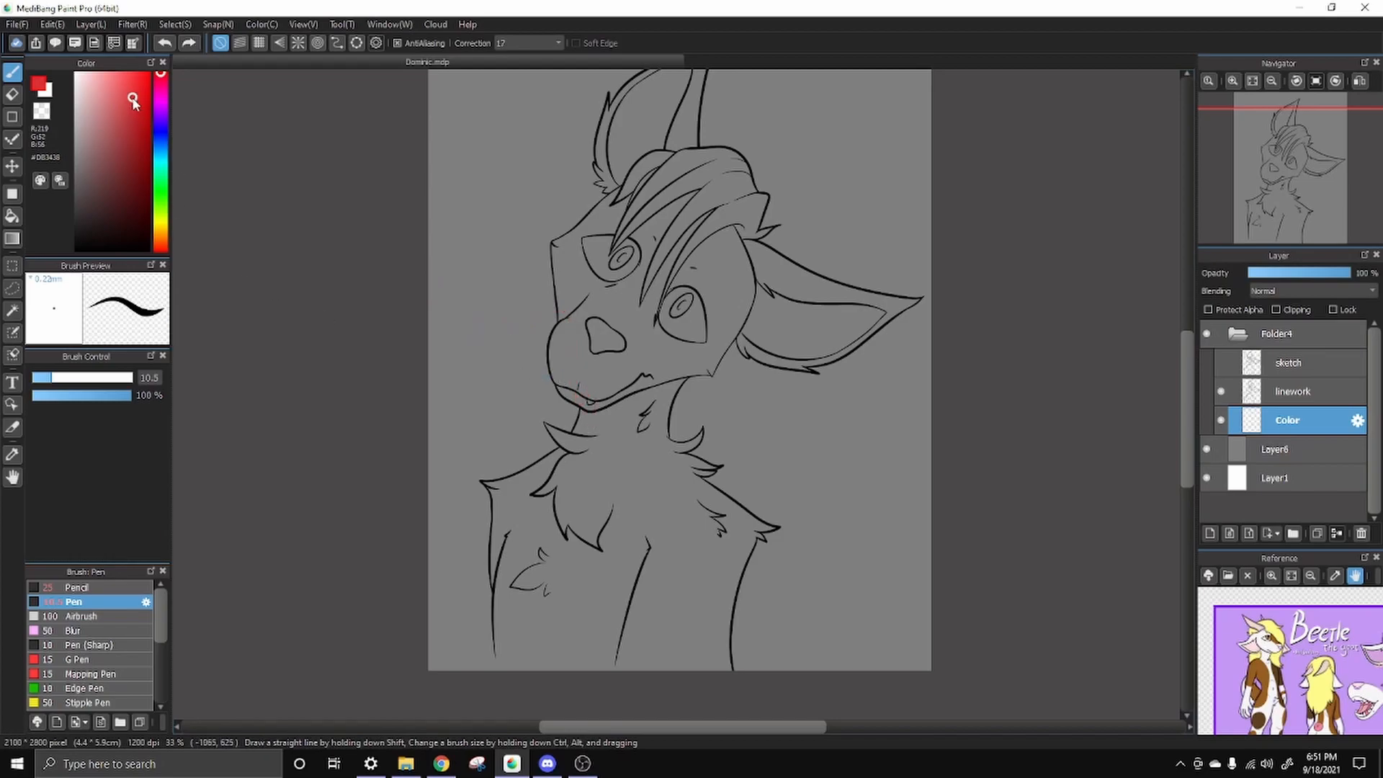
left_click_drag(135, 100, 133, 106)
left_click_drag(59, 384, 99, 380)
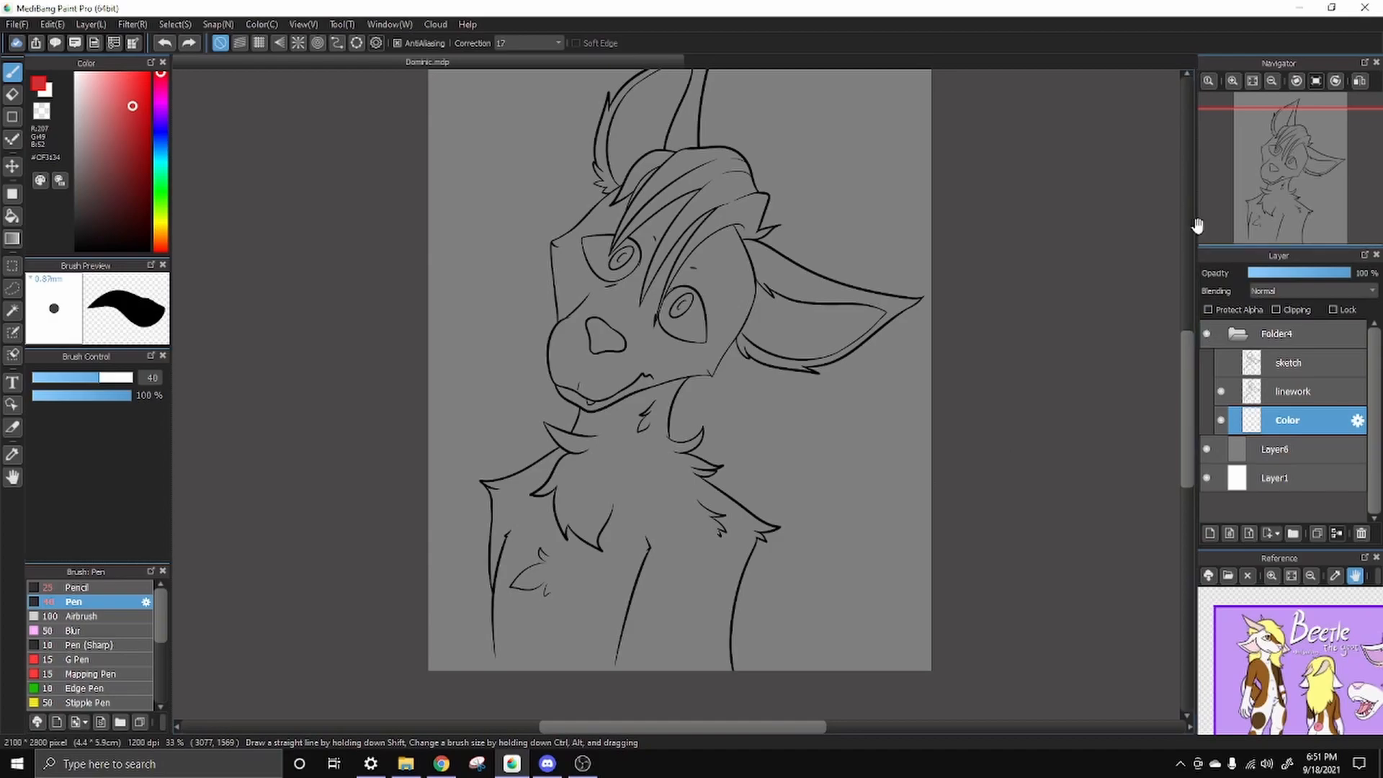
Paint a red stroke closing the gap between the question-mark-side arm line and the lower canvas edge
left_click(1235, 82)
left_click(1235, 82)
left_click_drag(850, 482, 840, 330)
left_click_drag(689, 651, 949, 402)
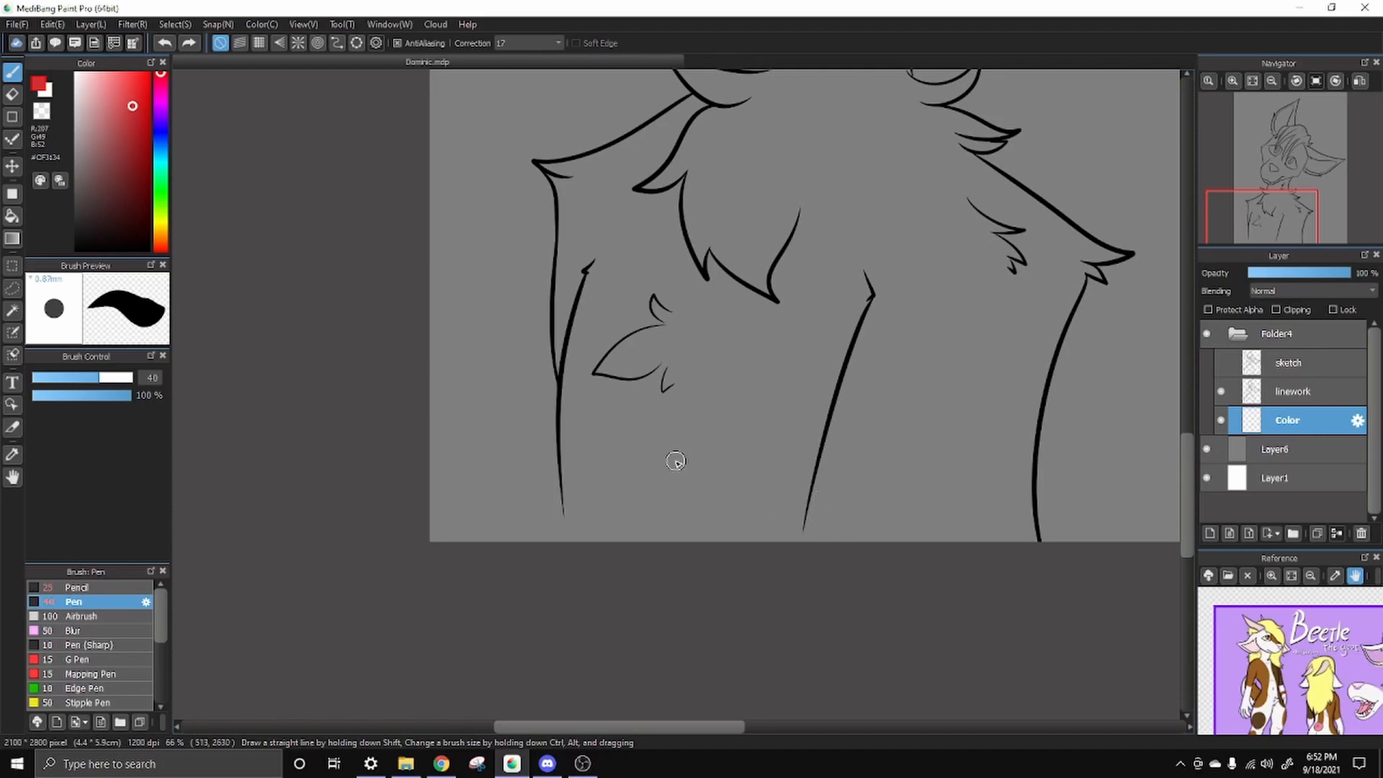
mouse_move(603, 559)
left_mouse_down()
mouse_move(568, 462)
mouse_move(602, 596)
left_mouse_up()
left_click_drag(960, 235, 833, 304)
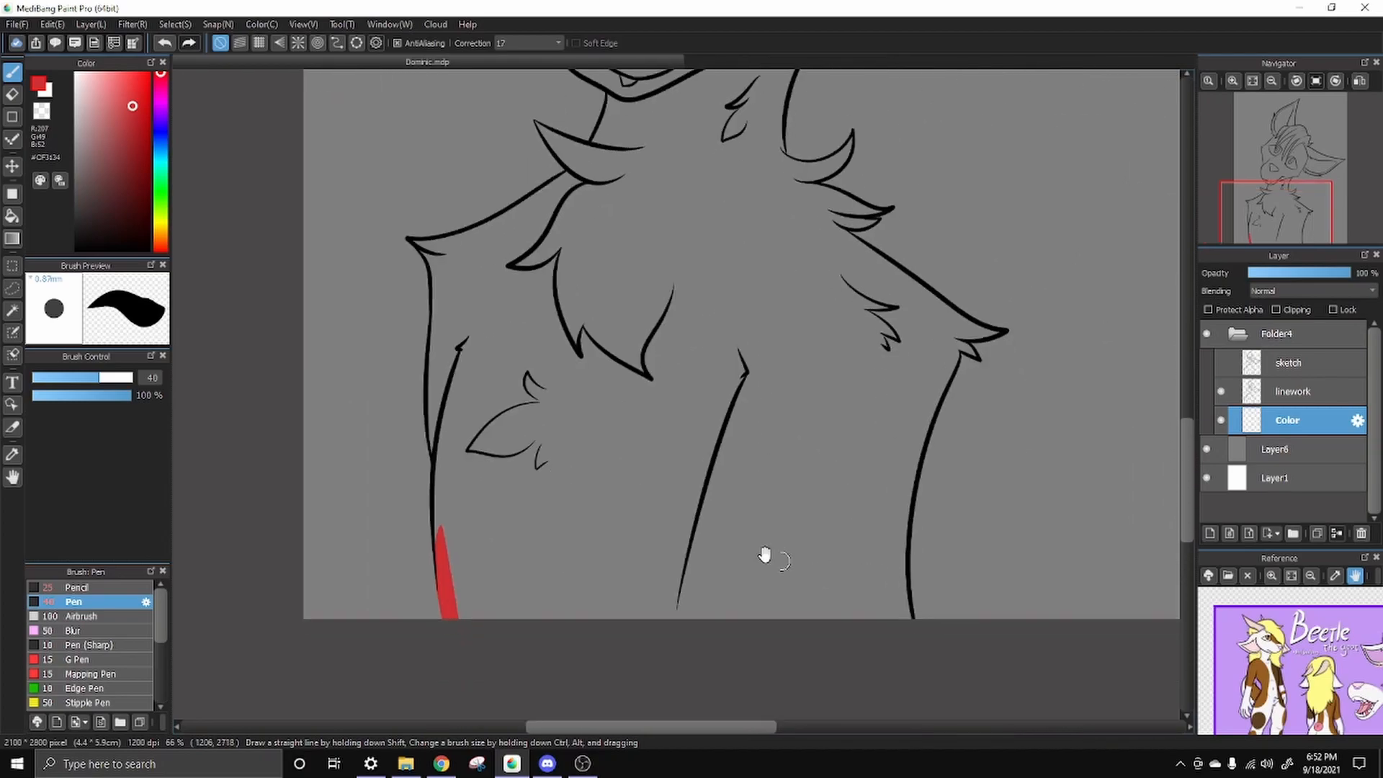
Try a bucket fill of red over the neck, chest and arms on the Color layer
left_click(12, 215)
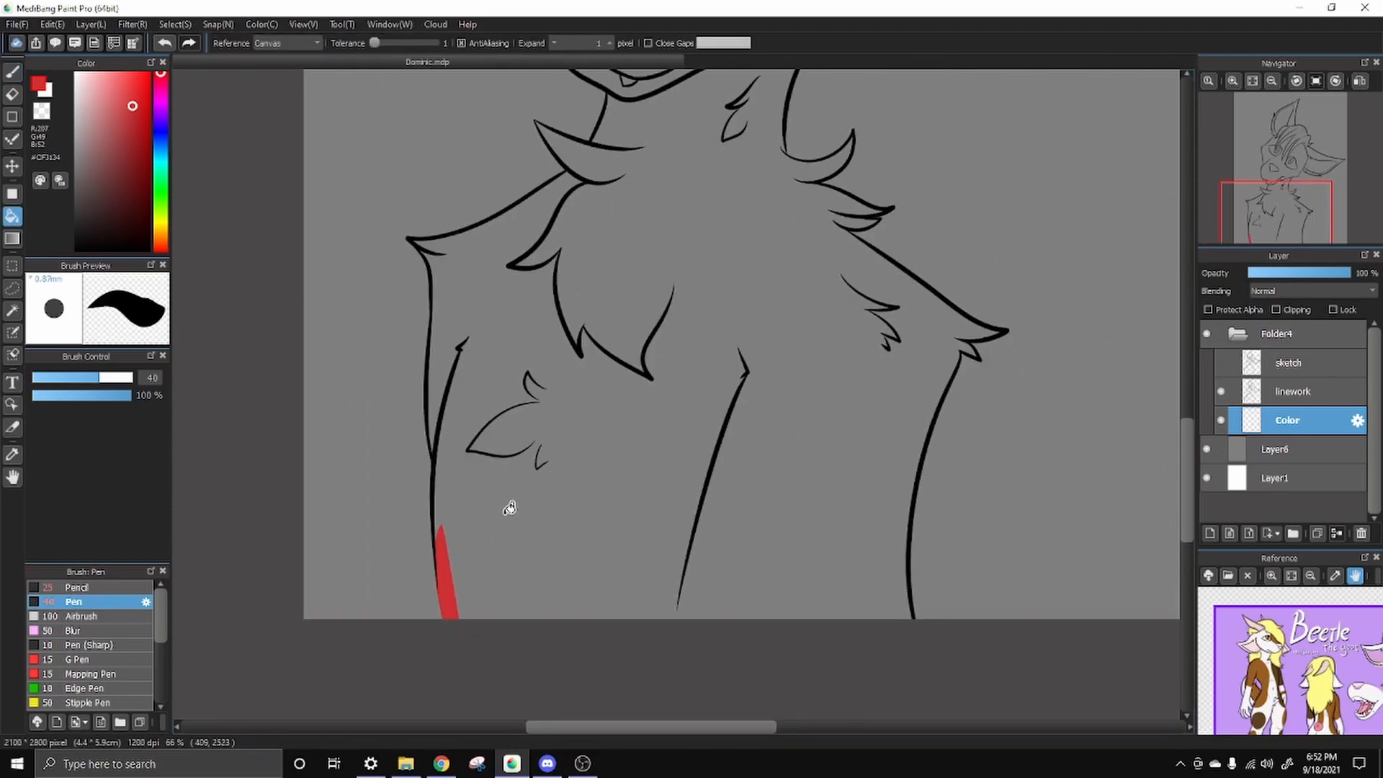
left_click(550, 521)
left_click_drag(559, 211, 490, 566)
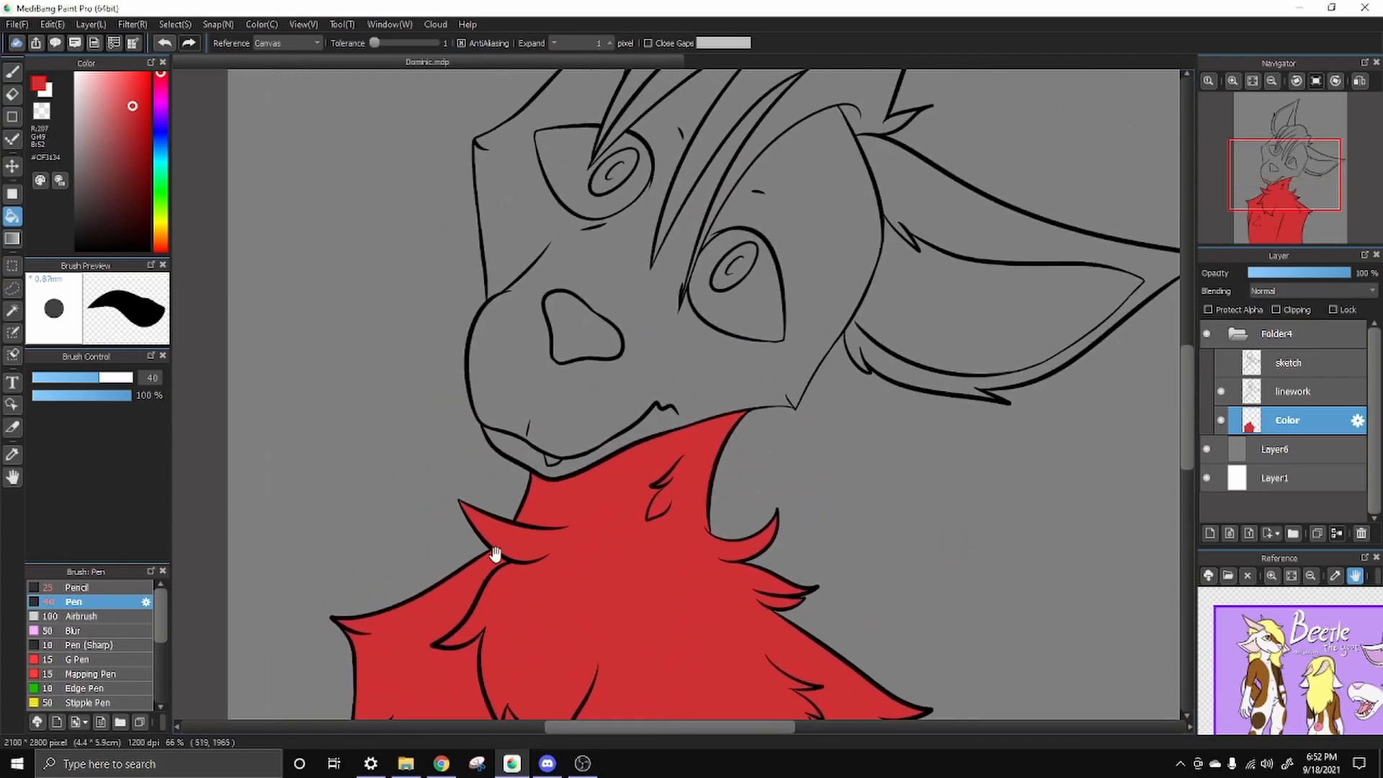
left_click_drag(541, 452, 554, 417)
key("ctrl+z")
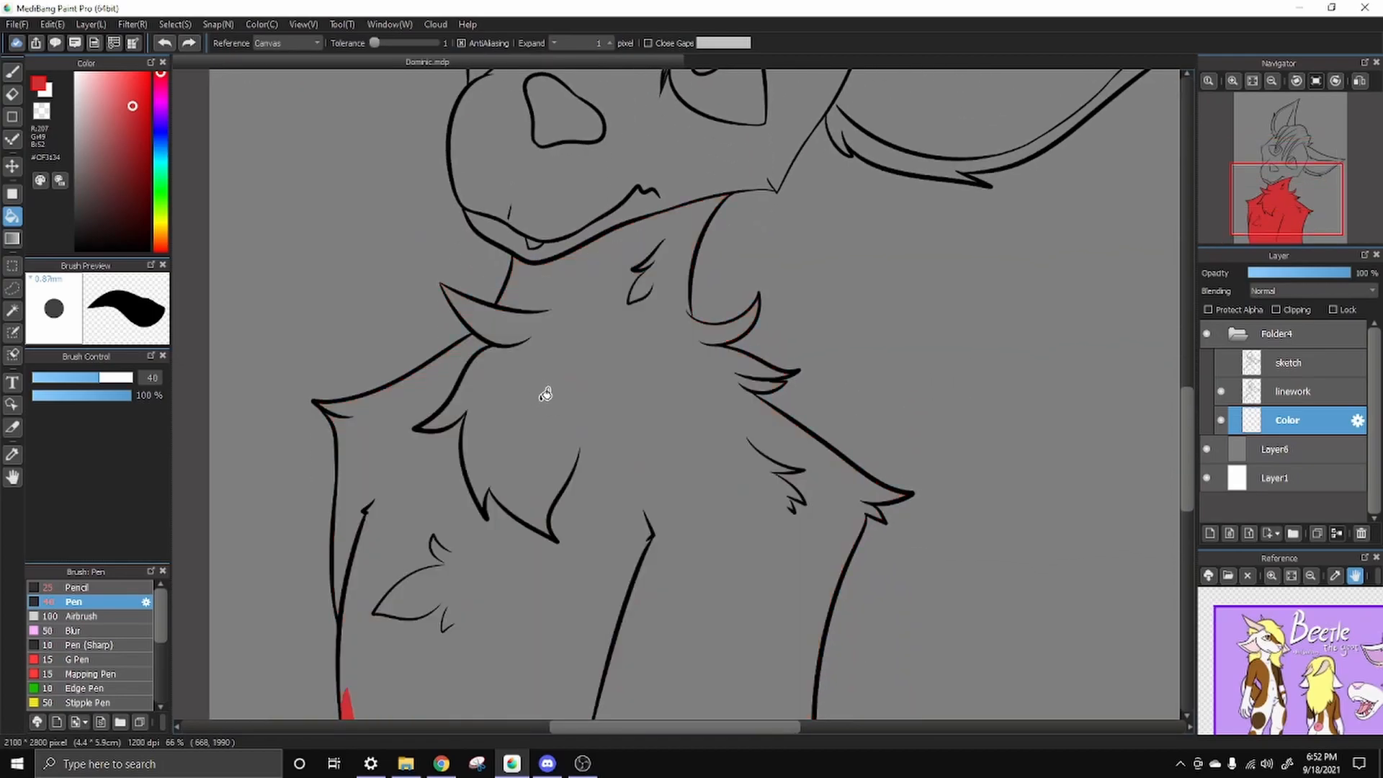
Lower the linework layer's opacity to 44%
left_click(1318, 400)
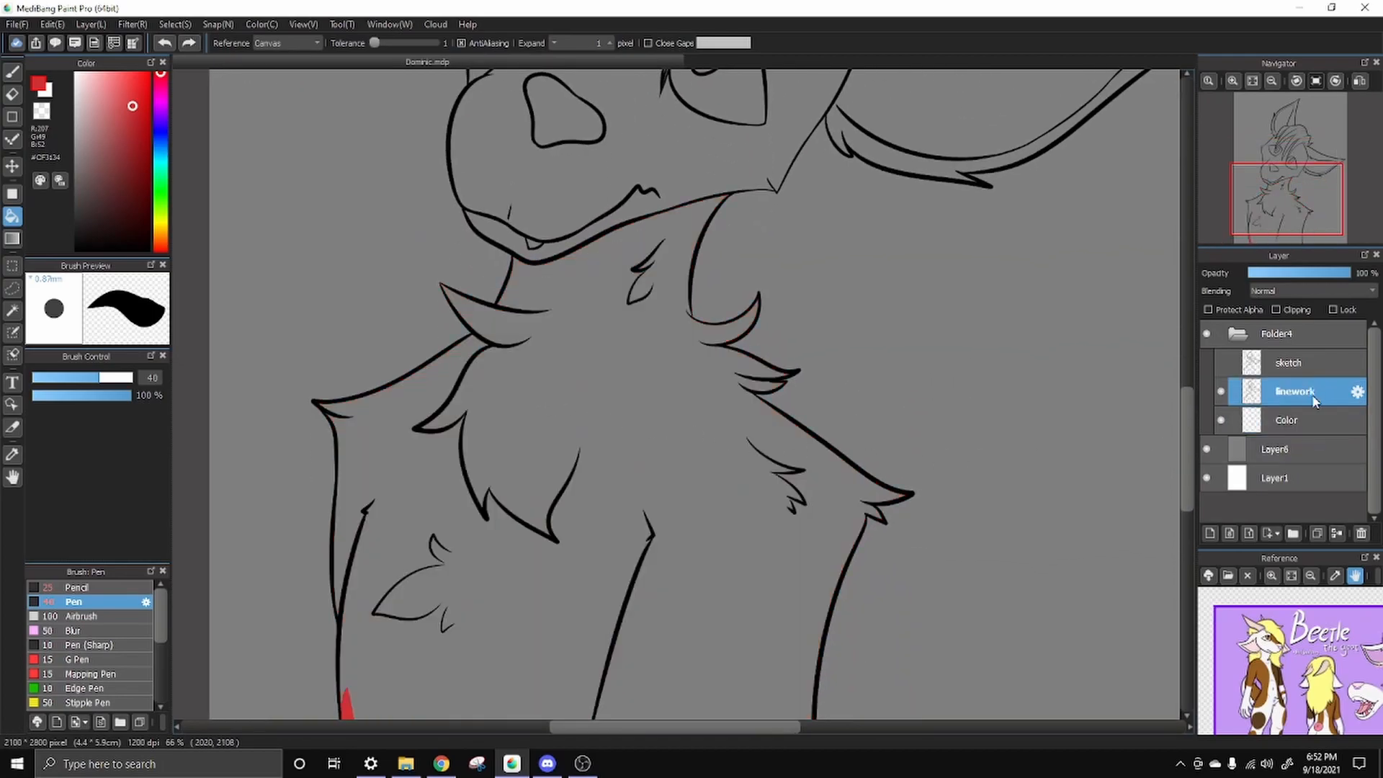
left_click(1294, 276)
left_click_drag(640, 545, 670, 284)
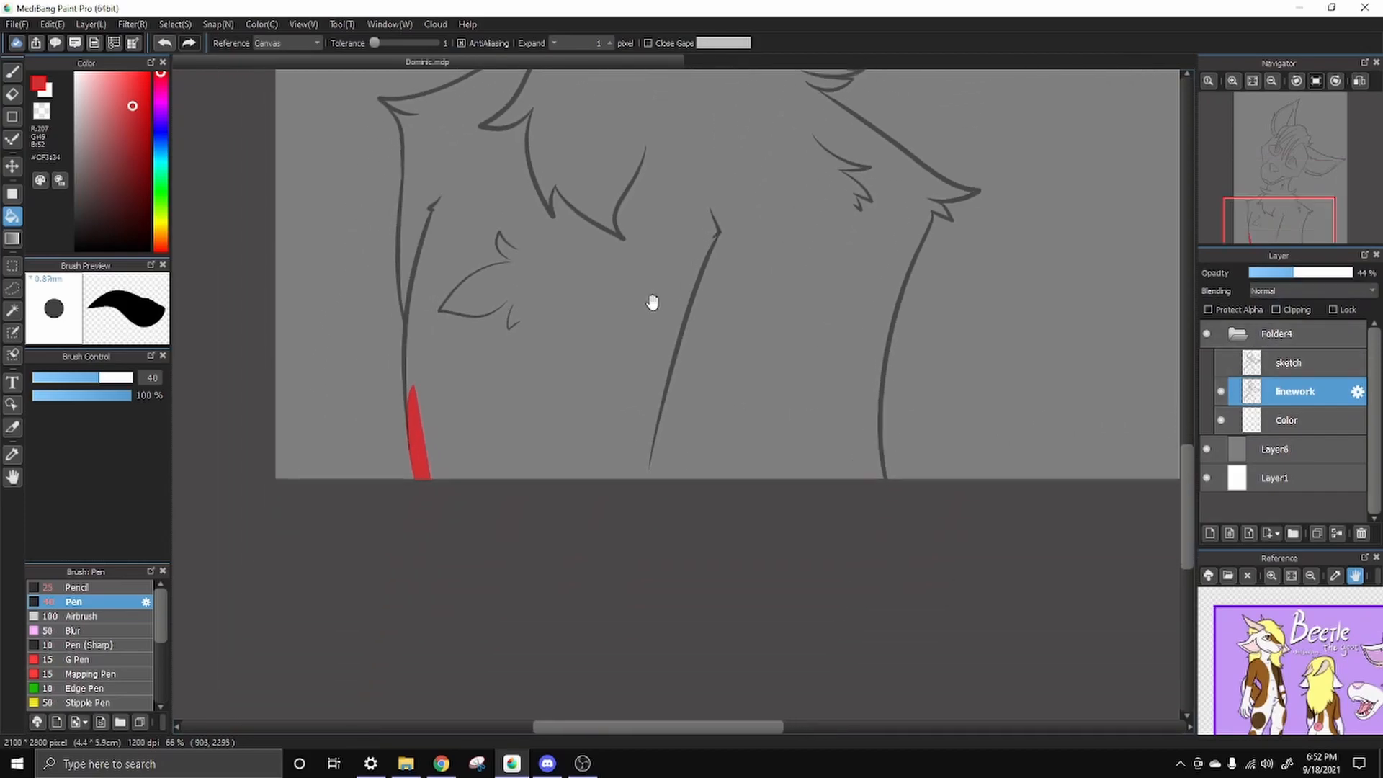
Bucket-fill the neck, chest and arms with red on the Color layer
left_click(549, 430)
key("ctrl+z")
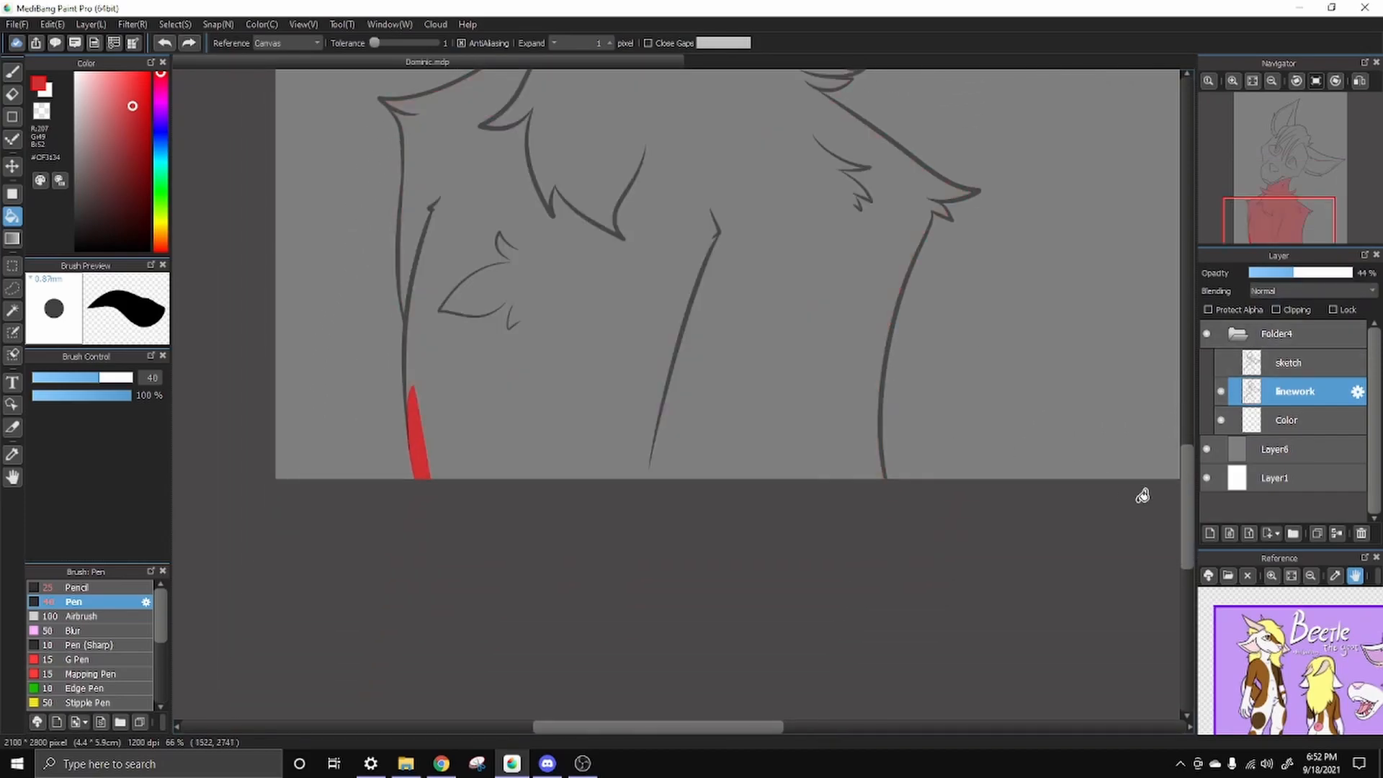
left_click(1287, 424)
left_click(542, 350)
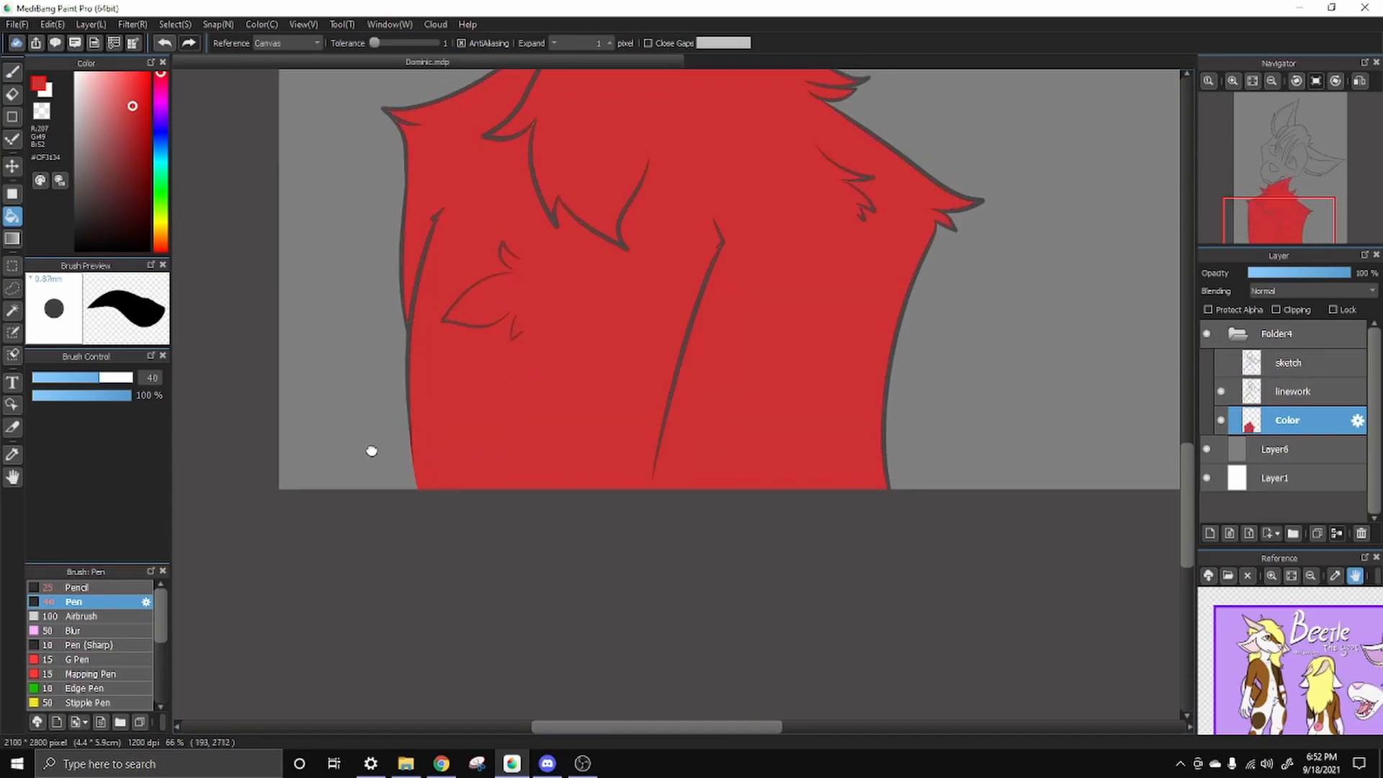
Paint red beneath the inner arm lines and the elbow fur lines on the Color layer
left_click_drag(498, 167, 541, 266)
key("b")
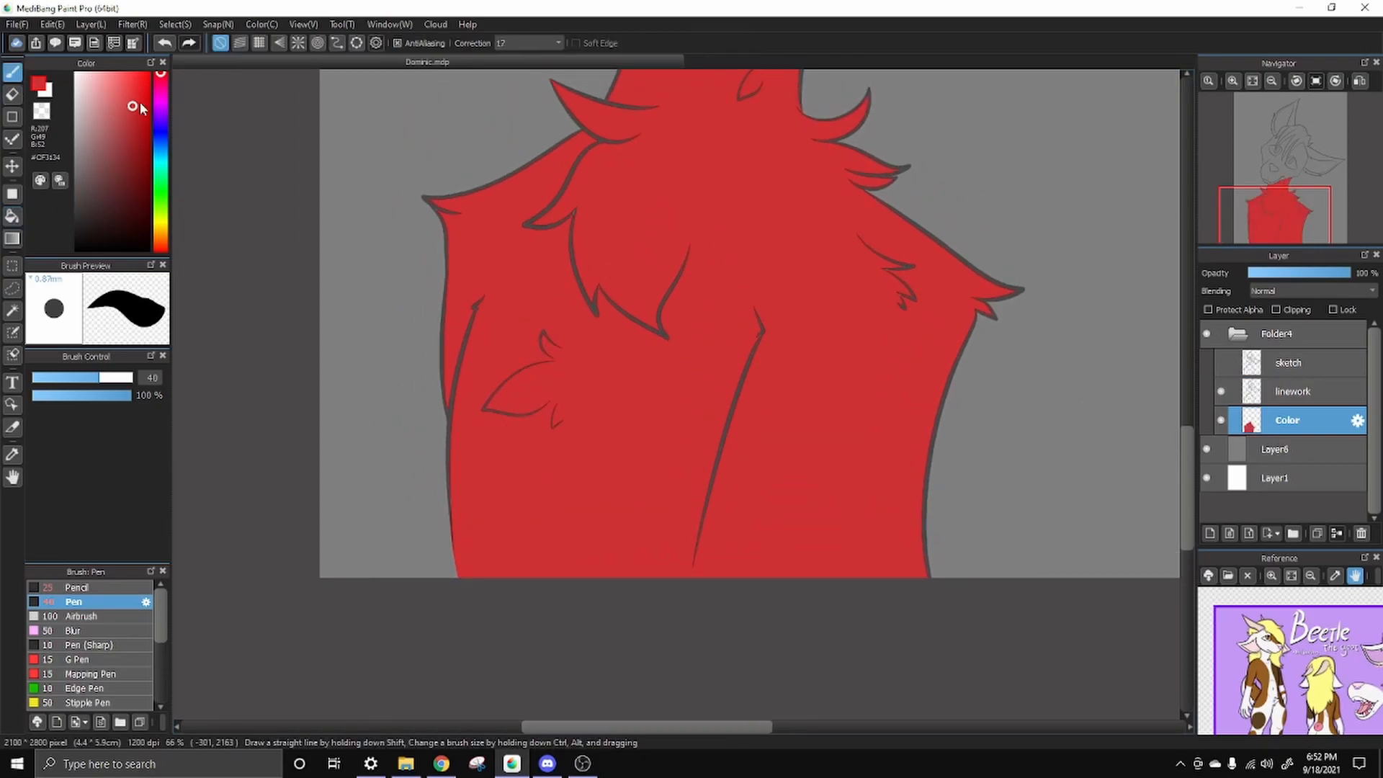
left_click_drag(481, 297, 454, 389)
mouse_move(471, 322)
left_mouse_down()
mouse_move(513, 342)
mouse_move(555, 399)
left_mouse_up()
left_click_drag(457, 395, 452, 418)
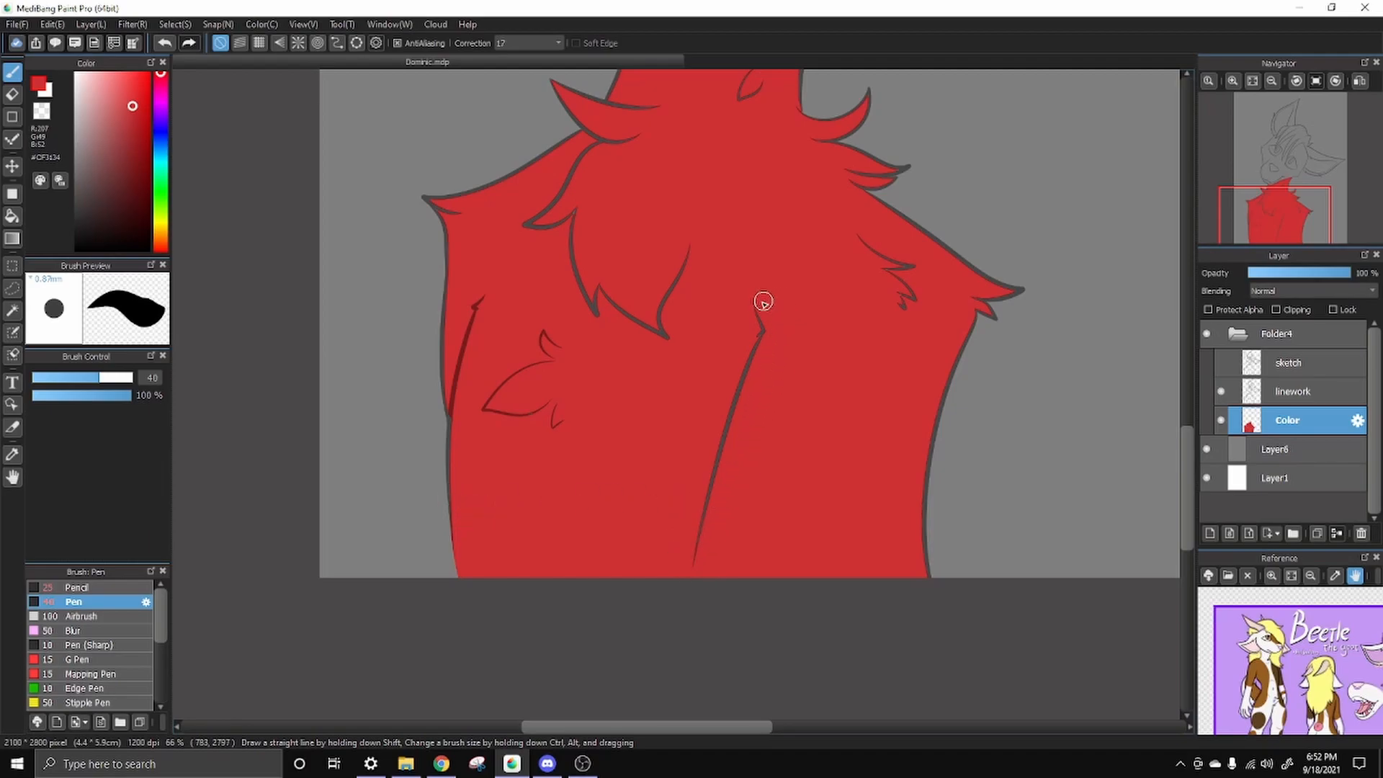
mouse_move(760, 333)
left_mouse_down()
mouse_move(750, 378)
mouse_move(698, 490)
mouse_move(726, 419)
mouse_move(693, 566)
left_mouse_up()
Bucket-fill the face and the sideways ear with red on the Color layer
left_click_drag(724, 219, 683, 447)
left_click_drag(667, 194, 579, 549)
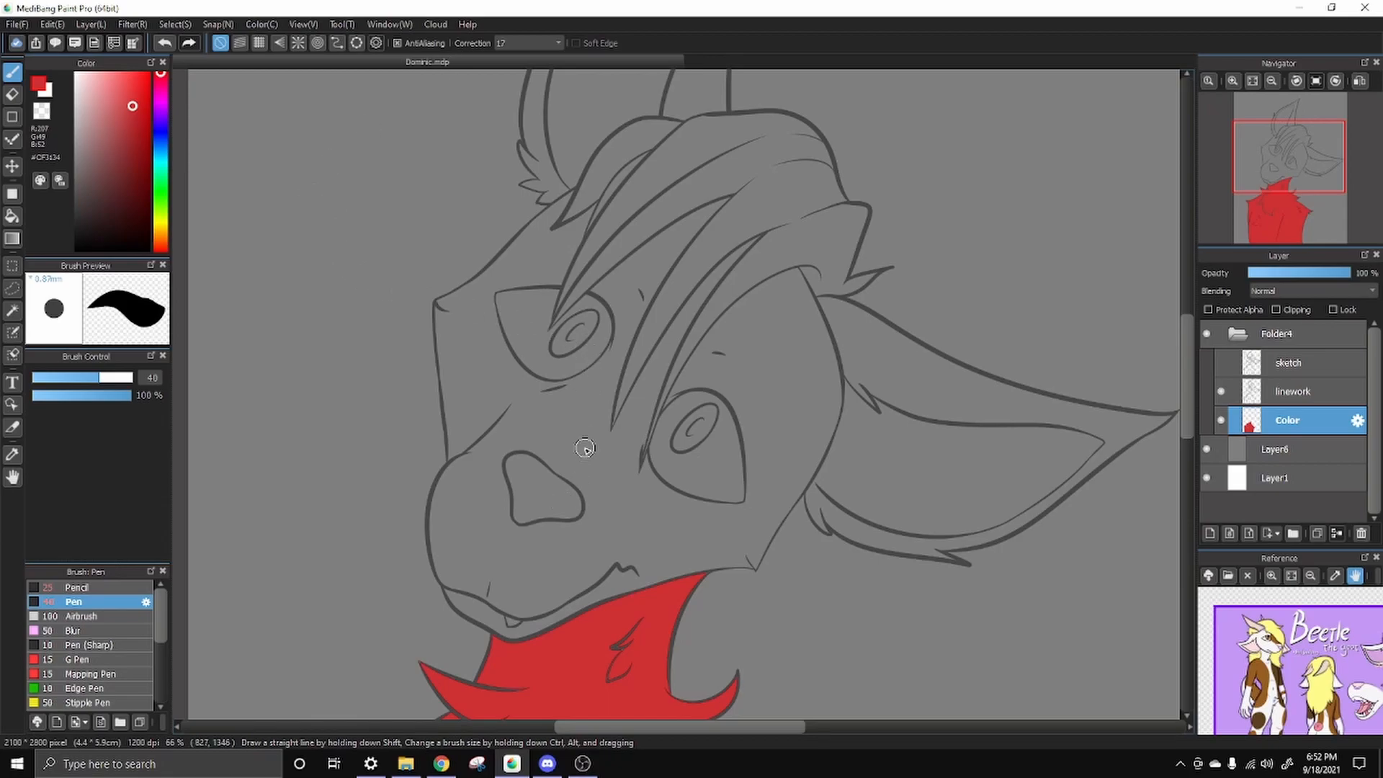
left_click_drag(523, 589, 553, 249)
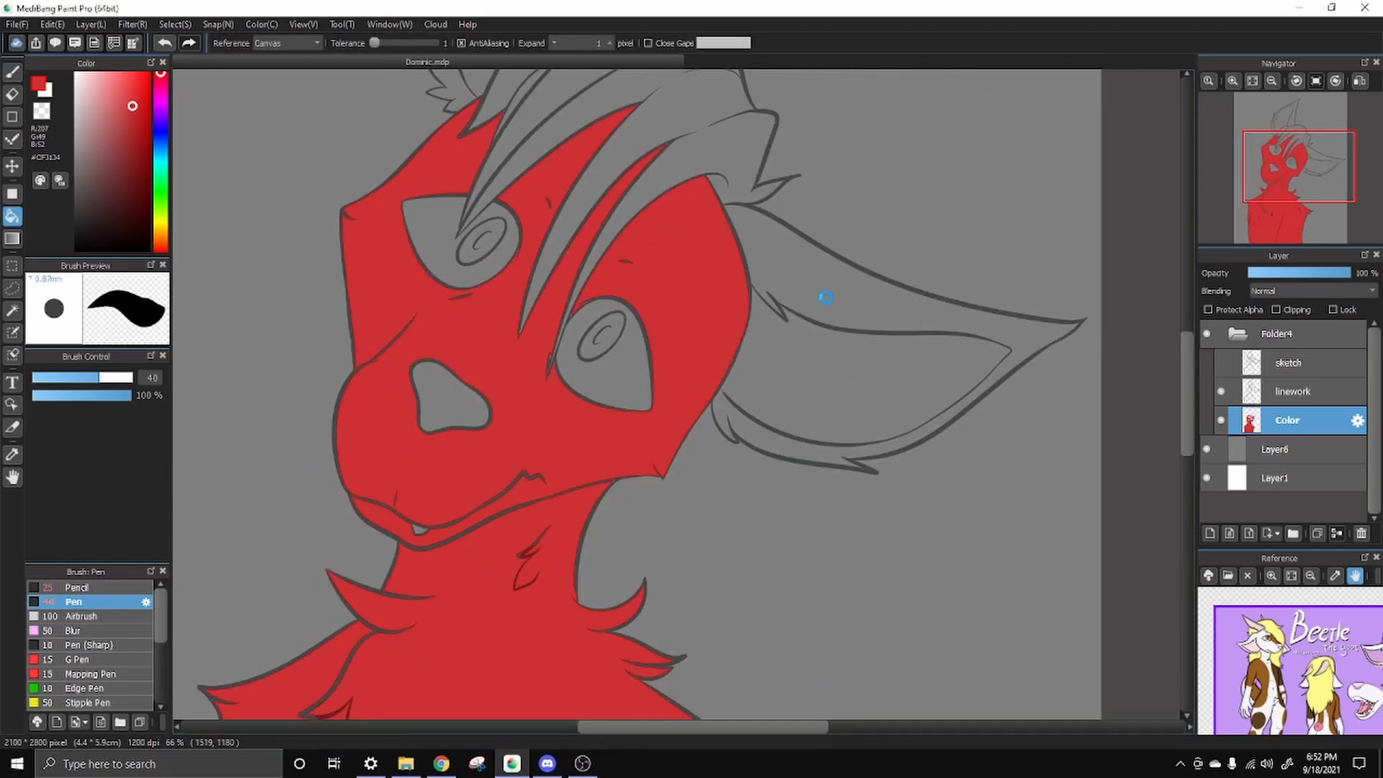
left_click(826, 296)
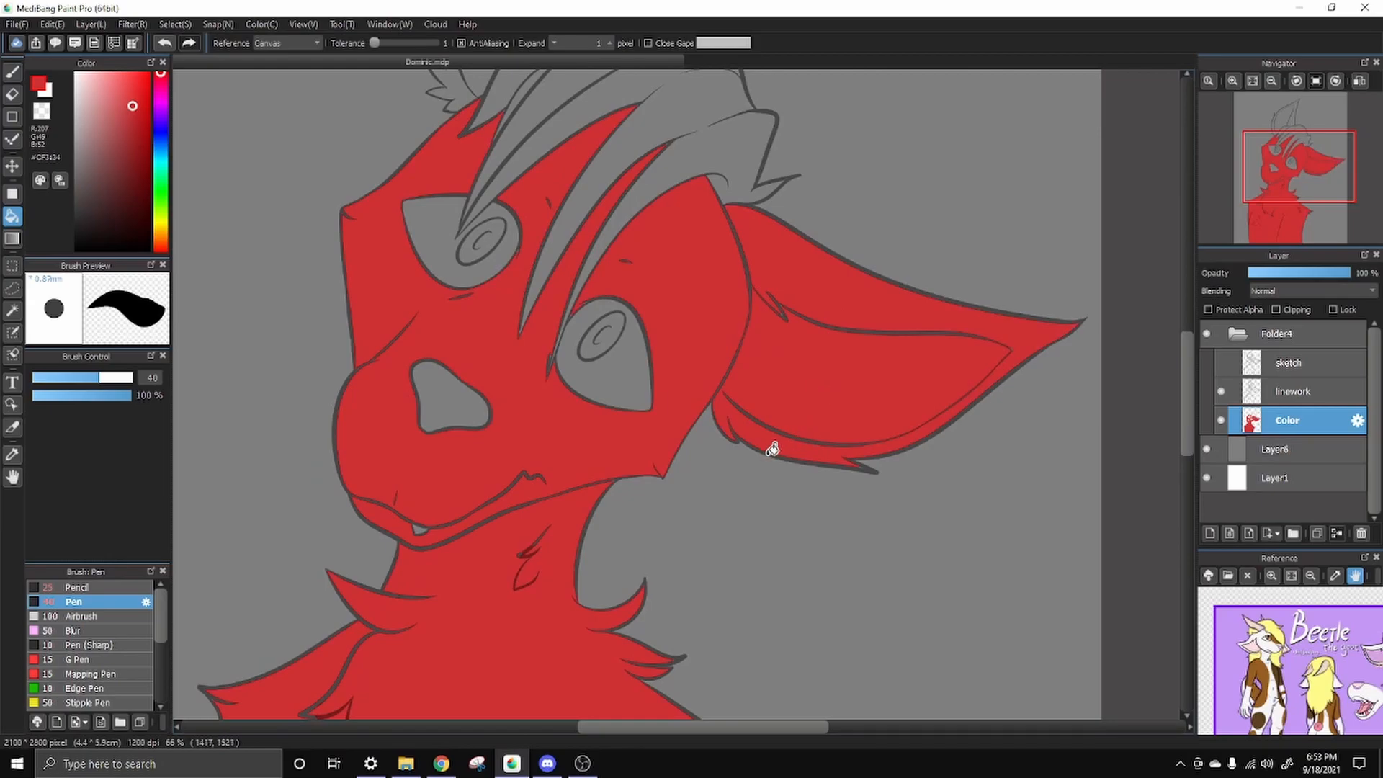
Reduce the Pen size to 20 and paint red into the gap above the lower eye beside the hair strand
left_click(1234, 80)
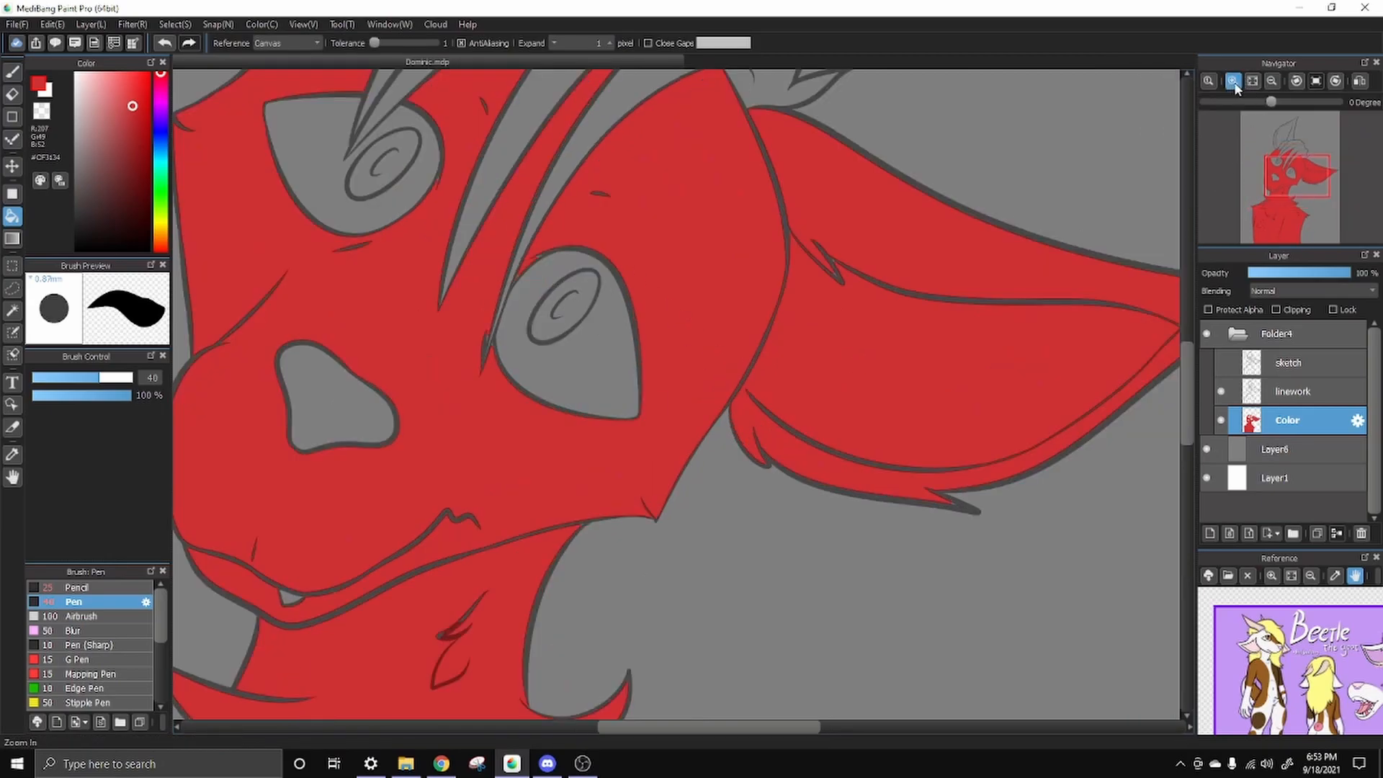
left_click(1234, 80)
left_click_drag(386, 163, 481, 357)
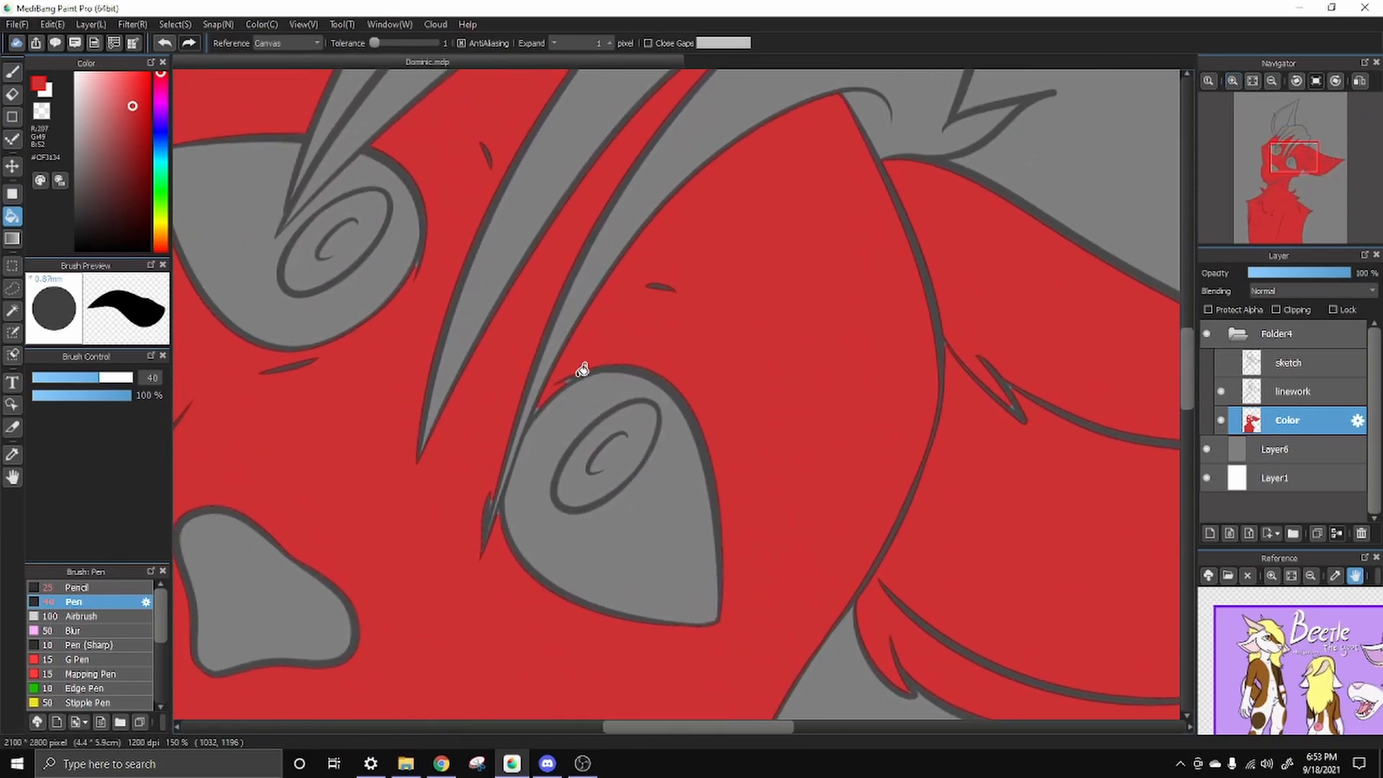
left_click(12, 72)
left_click(74, 378)
left_click_drag(559, 374, 541, 401)
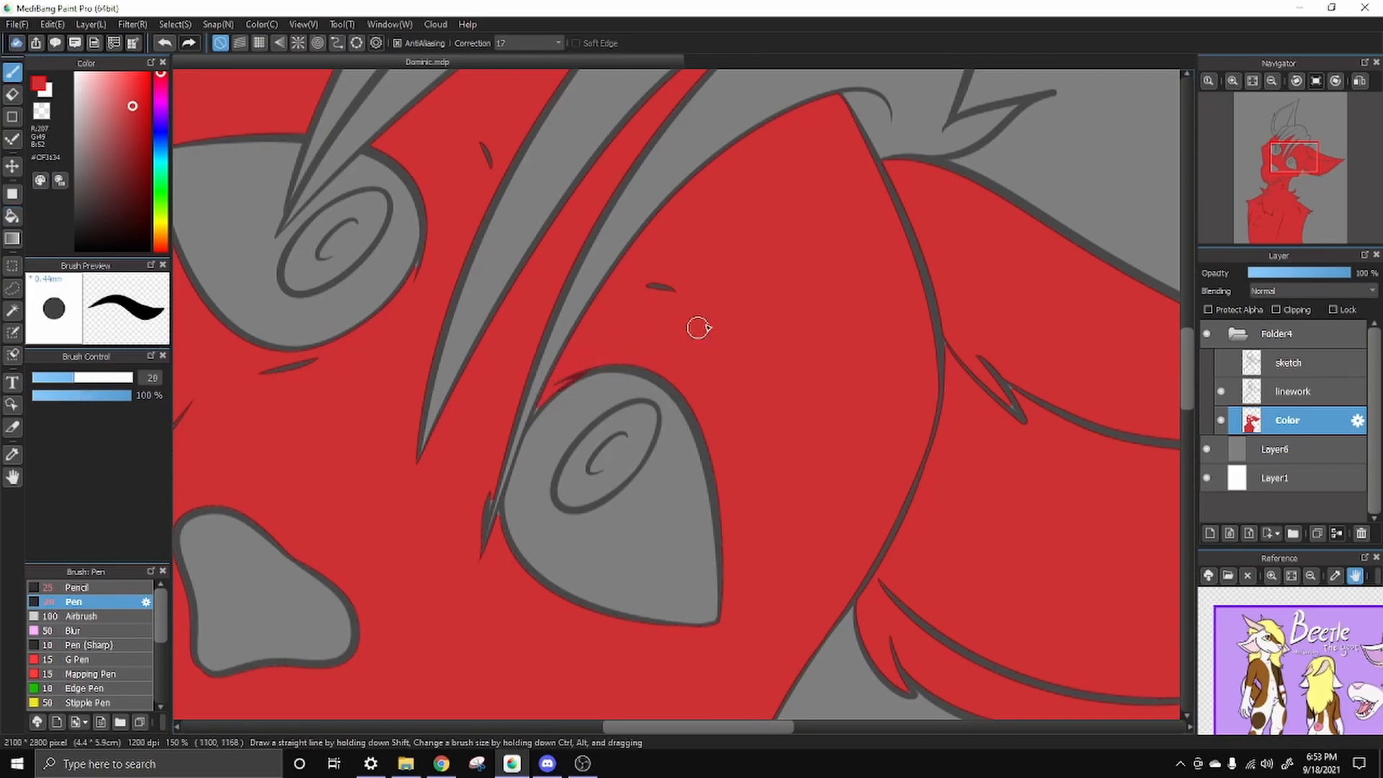
Paint red into the narrow gaps at the hair tip beside the lower eye and the forehead points under the hair
left_click(1232, 80)
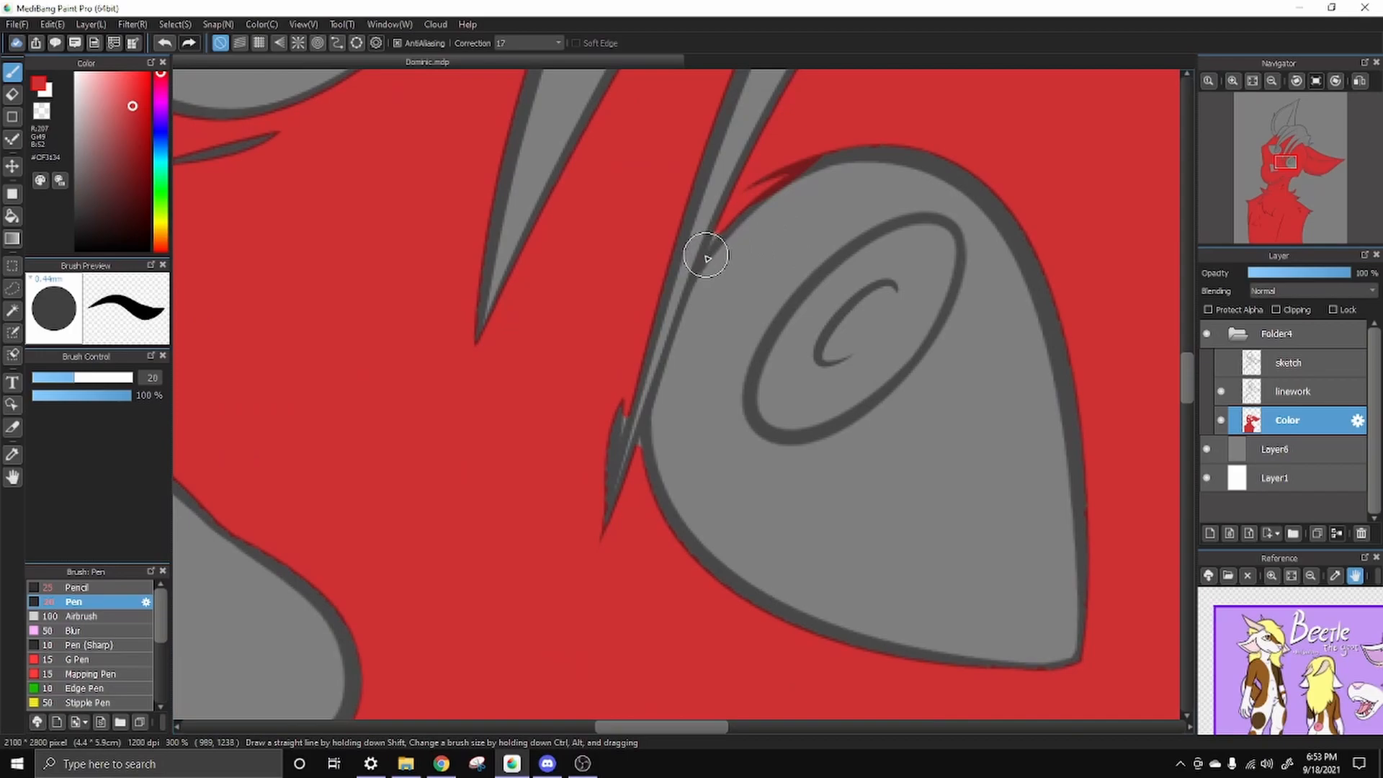
left_click_drag(636, 426, 627, 481)
mouse_move(713, 108)
left_mouse_down()
mouse_move(616, 444)
mouse_move(576, 668)
left_mouse_up()
left_click_drag(432, 612, 786, 252)
left_click_drag(180, 340, 506, 713)
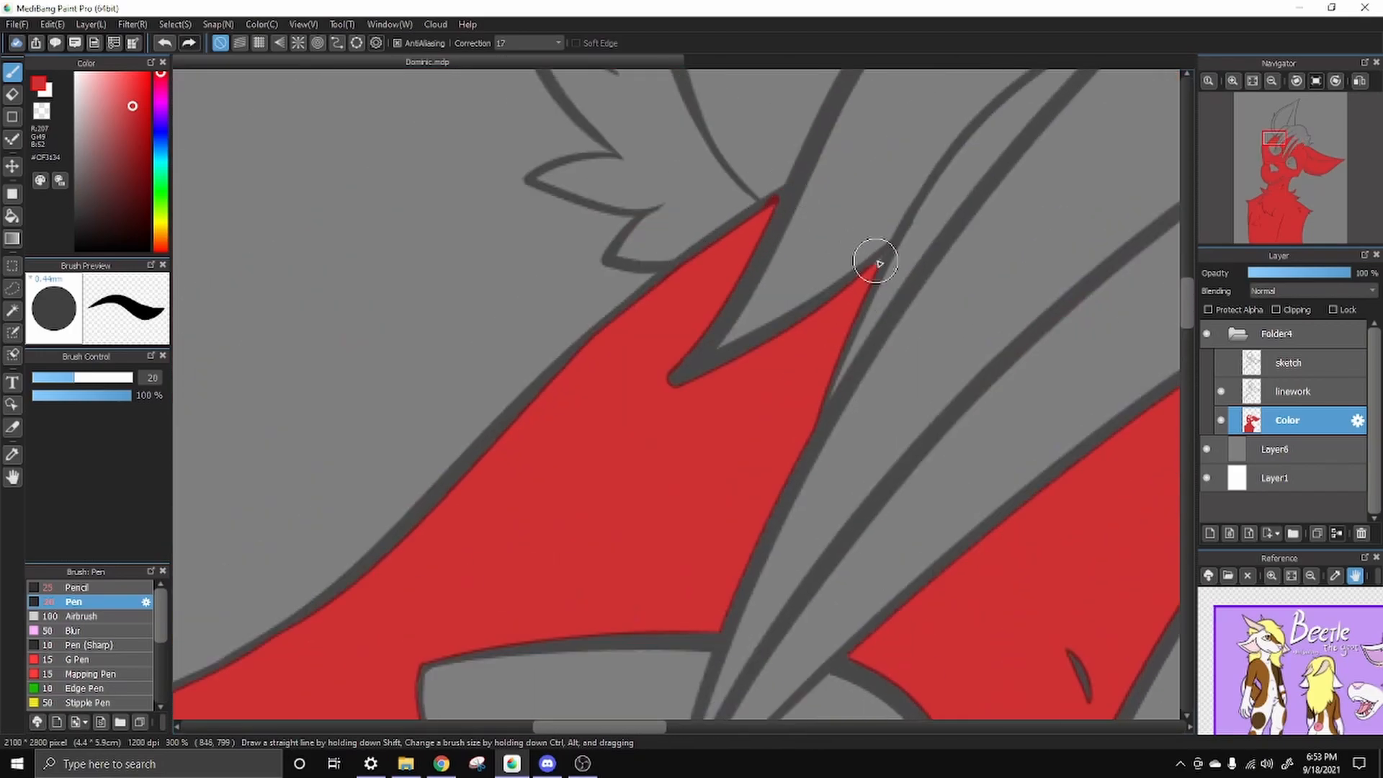
left_click_drag(504, 504, 707, 300)
Paint red beneath the mouth line and the small neck fur lines
left_click_drag(361, 539, 265, 84)
left_click_drag(430, 713, 333, 260)
left_click_drag(792, 612, 396, 155)
left_click_drag(519, 433, 830, 262)
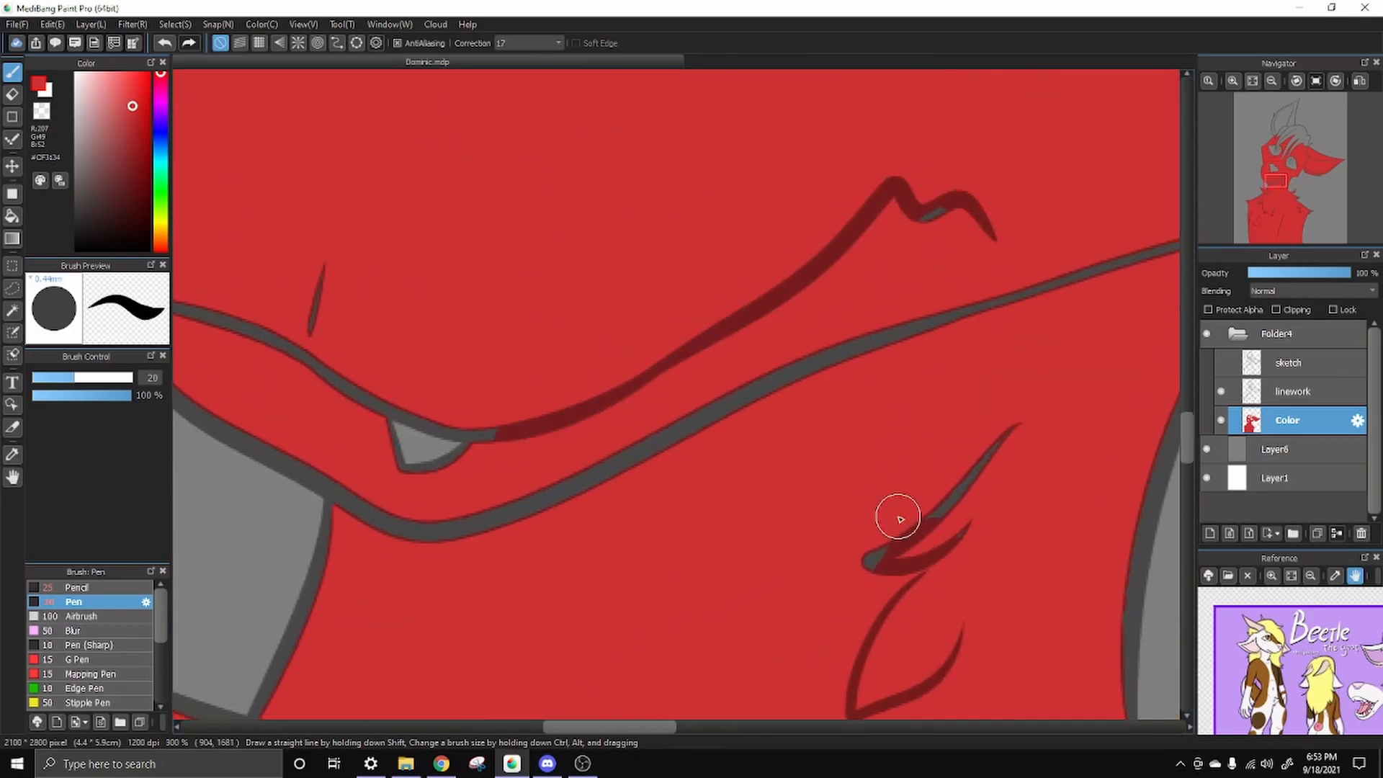
left_click_drag(917, 562, 429, 97)
left_click_drag(954, 221, 721, 70)
Paint red beneath the chest and shoulder fur lines on the Color layer
mouse_move(948, 632)
left_mouse_down()
mouse_move(646, 411)
mouse_move(343, 154)
left_mouse_up()
left_click_drag(750, 602, 821, 267)
mouse_move(721, 497)
left_mouse_down()
mouse_move(787, 284)
mouse_move(750, 79)
left_mouse_up()
left_click_drag(216, 649, 876, 354)
left_click_drag(432, 361, 958, 346)
left_click_drag(229, 277, 763, 692)
left_click_drag(749, 166, 782, 694)
left_click_drag(541, 108, 605, 684)
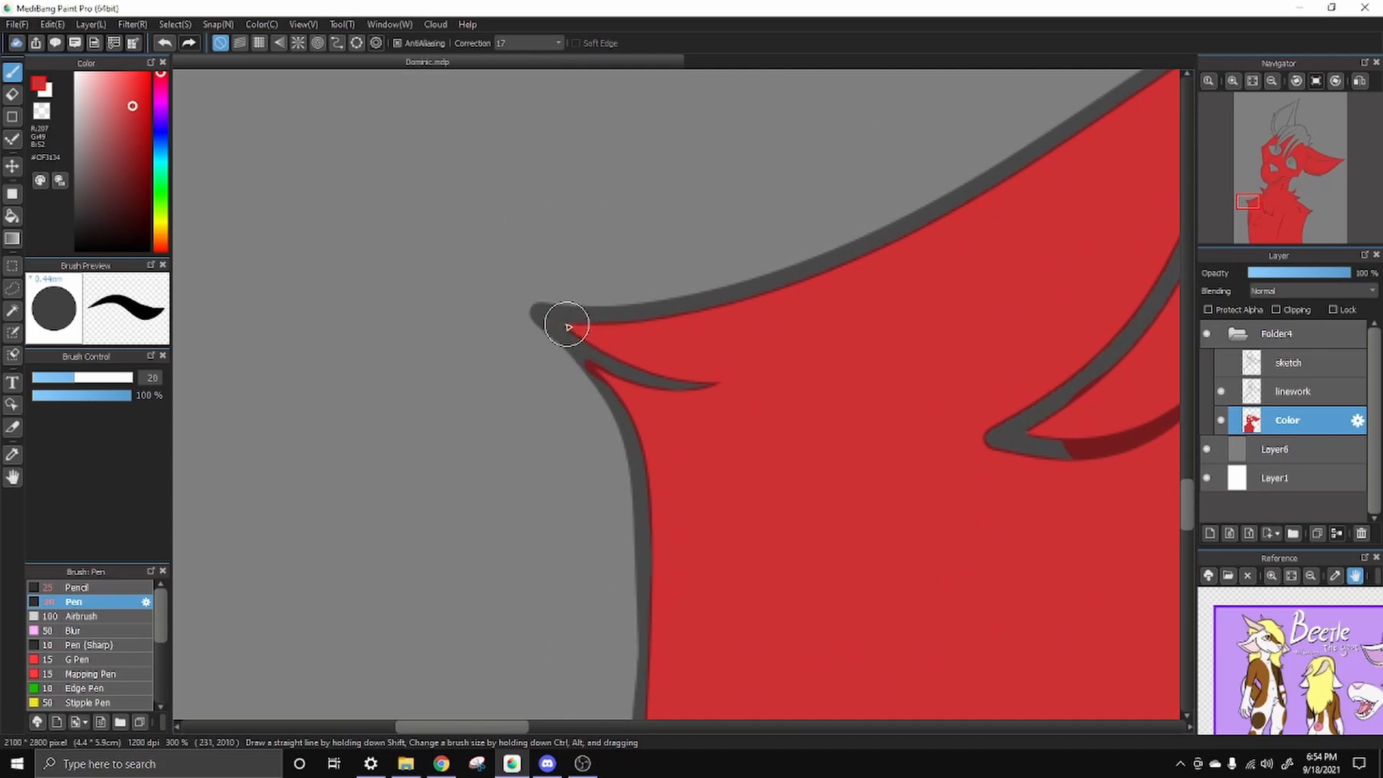
Paint red into the remaining gaps at the pointed shoulder fur and along the body outline
left_click_drag(1044, 166, 598, 456)
left_click_drag(881, 343, 824, 533)
left_click_drag(1043, 327, 958, 649)
left_click_drag(666, 199, 722, 482)
left_click_drag(728, 108, 764, 648)
left_click_drag(1009, 216, 351, 512)
left_click(1271, 81)
left_click(1272, 80)
left_click_drag(1174, 641, 1029, 375)
Bucket-fill the whites of both eyes with white
left_click(76, 72)
left_click(12, 217)
left_click(453, 238)
left_click(700, 416)
Bucket-fill the nose with dark purple (R 120, G 24, B 141)
left_click(159, 107)
left_click_drag(134, 97, 115, 101)
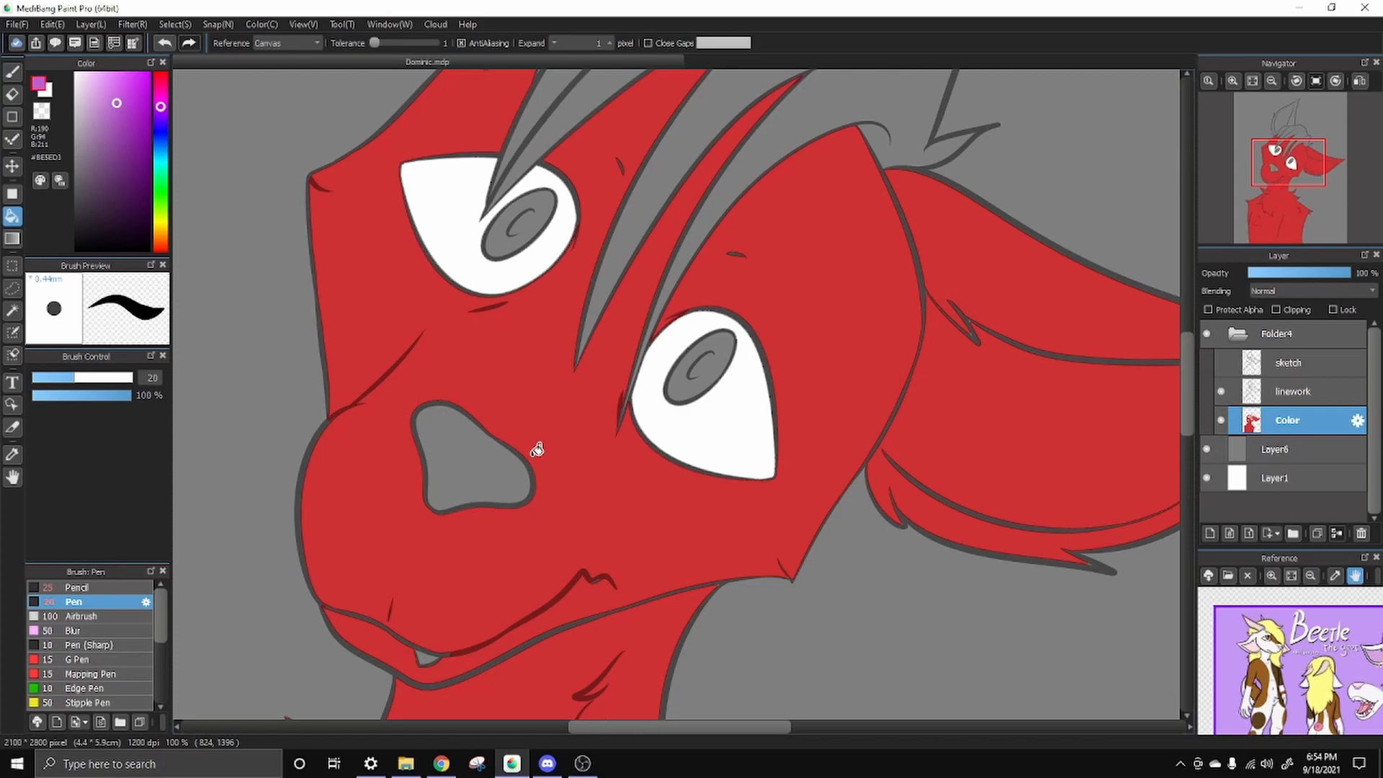
left_click(137, 152)
left_click(450, 494)
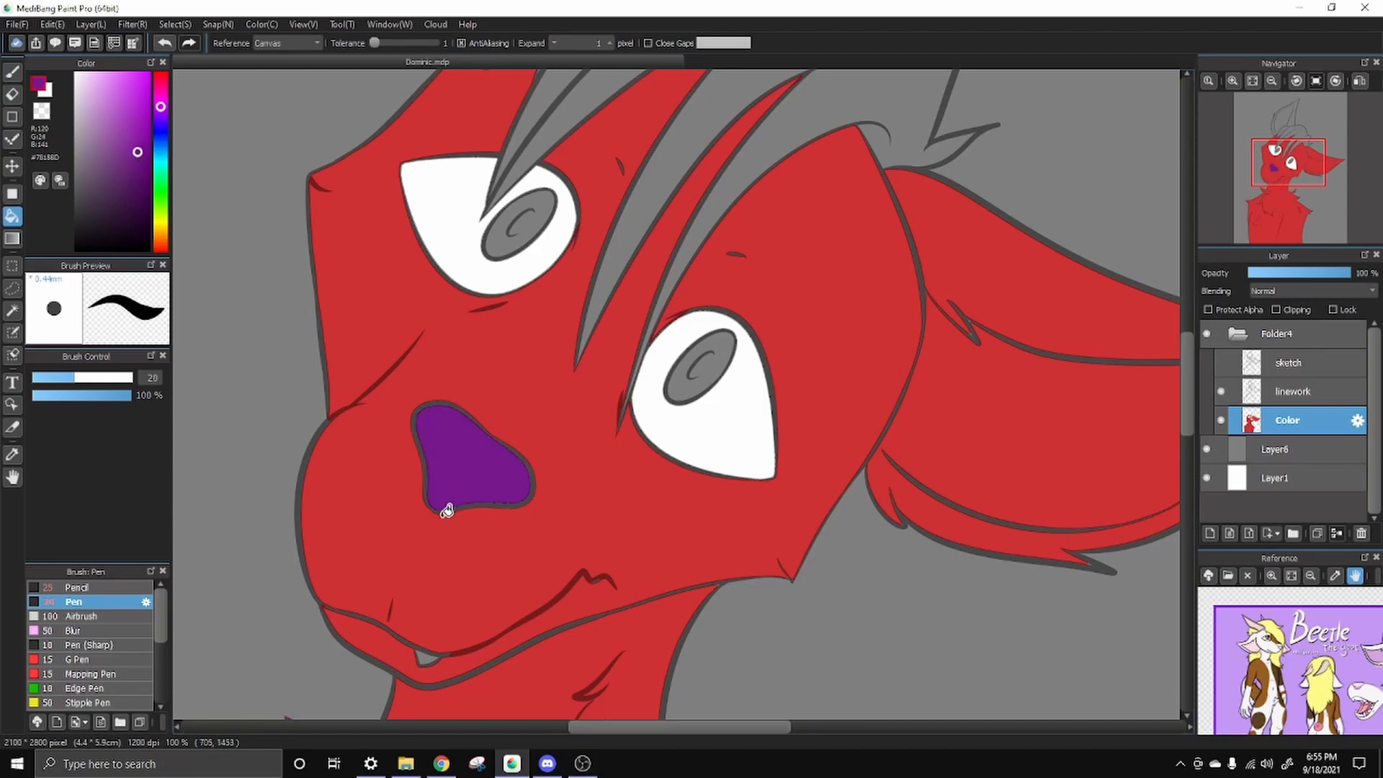
Sample white from the eye and bucket-fill the small tooth with it
right_click(717, 409)
left_click_drag(436, 651, 469, 426)
left_click(461, 433)
left_click_drag(489, 352, 500, 454)
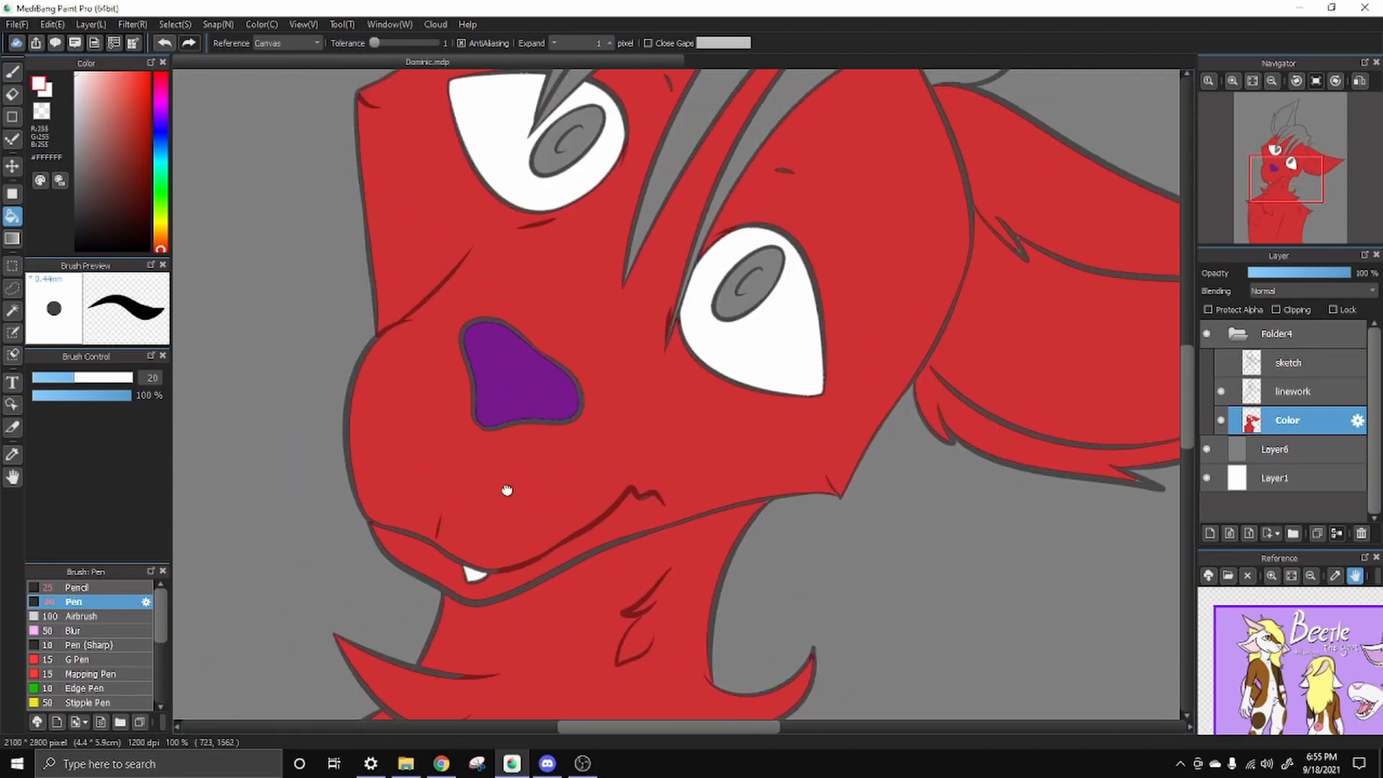
Bucket-fill the hair with near-black #262626
left_click_drag(474, 216, 297, 677)
left_click_drag(85, 220, 49, 221)
left_click(49, 224)
left_click(473, 317)
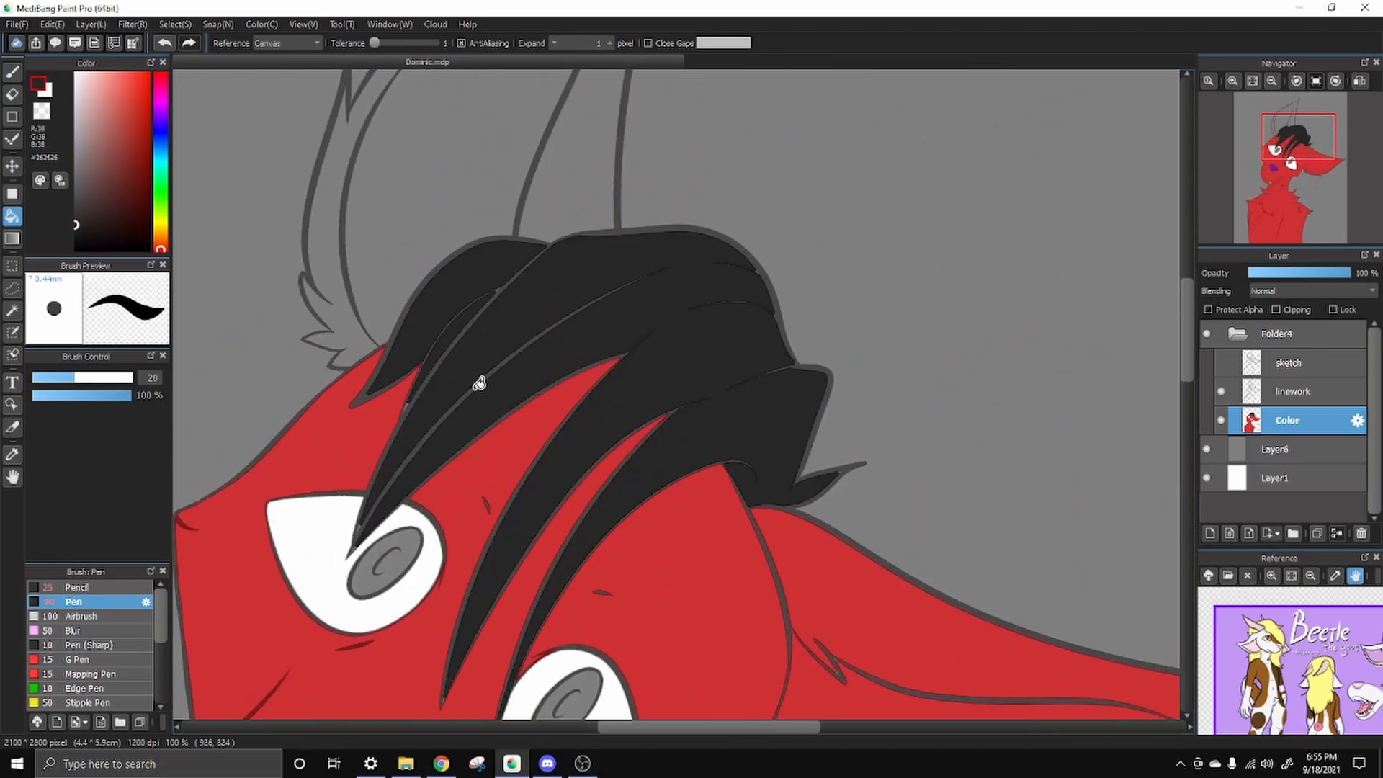
Paint near-black over the gaps between the crown strands and into the hair tuft at the back
left_click(12, 72)
left_click(1233, 80)
left_click(1279, 146)
mouse_move(586, 366)
left_mouse_down()
mouse_move(584, 419)
mouse_move(554, 461)
left_mouse_up()
left_click_drag(742, 105, 651, 312)
left_click_drag(559, 410, 599, 338)
left_click_drag(755, 152, 786, 126)
mouse_move(591, 257)
left_mouse_down()
mouse_move(566, 312)
mouse_move(107, 307)
left_mouse_up()
left_click_drag(762, 135, 722, 413)
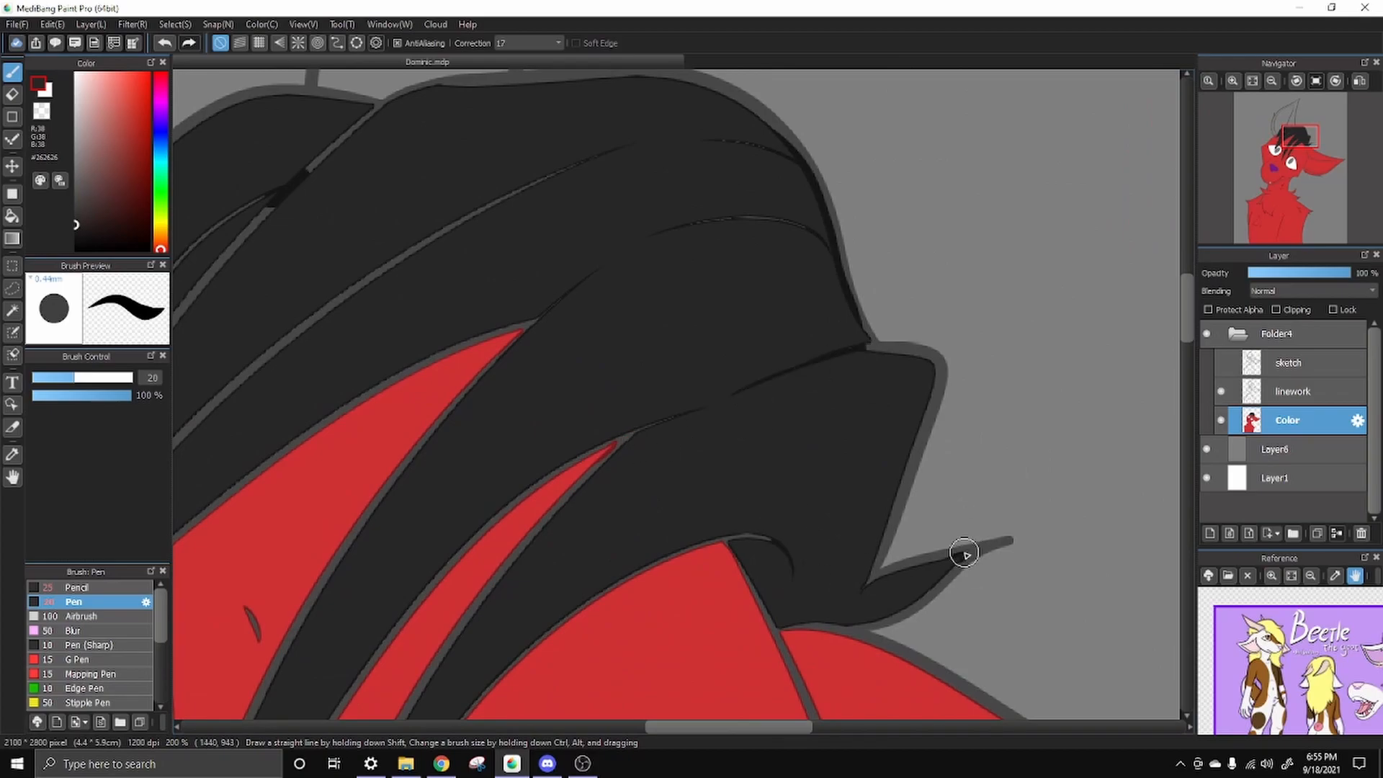
Paint near-black into the thin hair tips hanging over the eyes
left_click_drag(449, 221, 559, 370)
mouse_move(533, 709)
left_mouse_down()
mouse_move(751, 170)
mouse_move(757, 4)
left_mouse_up()
key("ctrl+z")
mouse_move(524, 395)
left_mouse_down()
mouse_move(508, 440)
mouse_move(528, 405)
left_mouse_up()
key("ctrl+z")
mouse_move(600, 553)
left_mouse_down()
mouse_move(627, 472)
mouse_move(596, 554)
left_mouse_up()
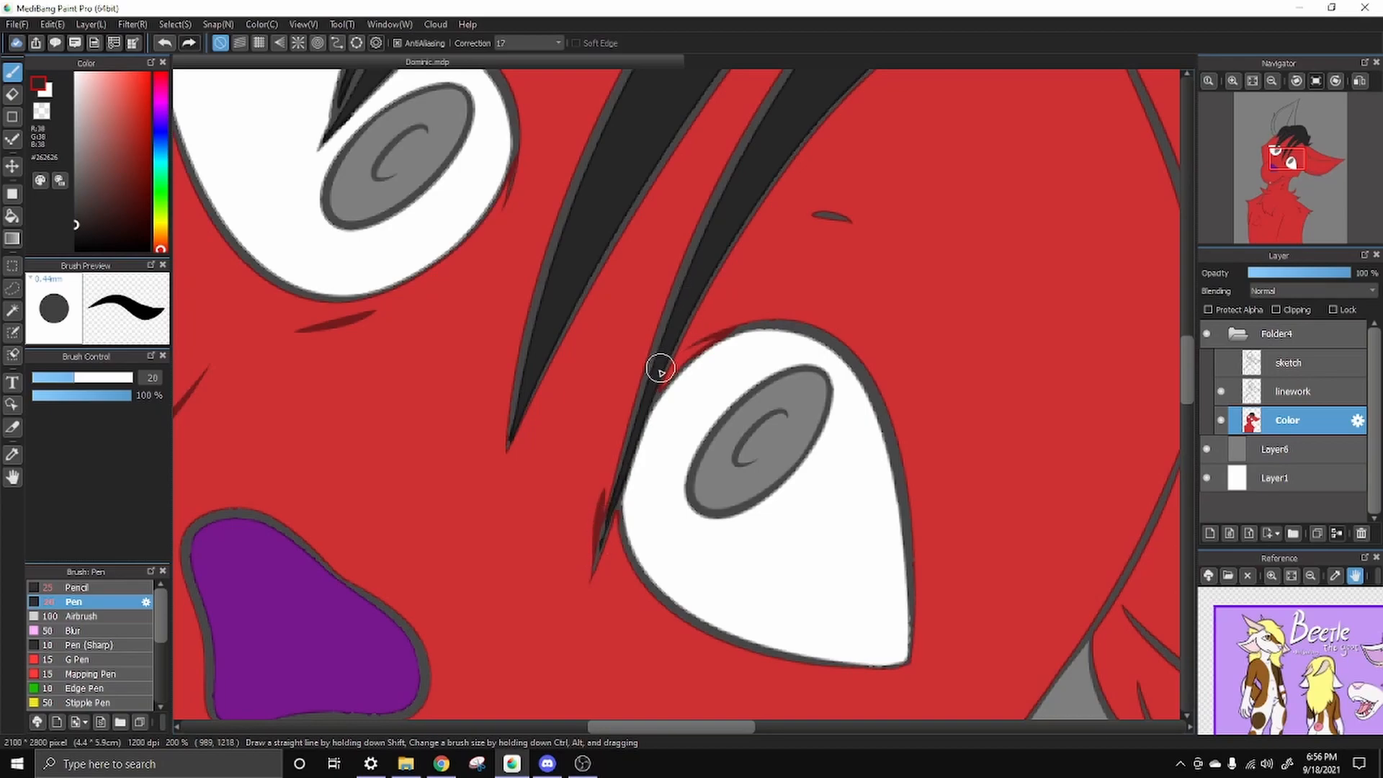
left_click_drag(850, 144, 535, 540)
left_click_drag(348, 284, 583, 617)
Sample the red body colour and bucket-fill the outer part of the raised ear with it
right_click(584, 618)
key("ctrl+minus")
key("ctrl+minus")
key("ctrl+minus")
left_click_drag(658, 256, 589, 176)
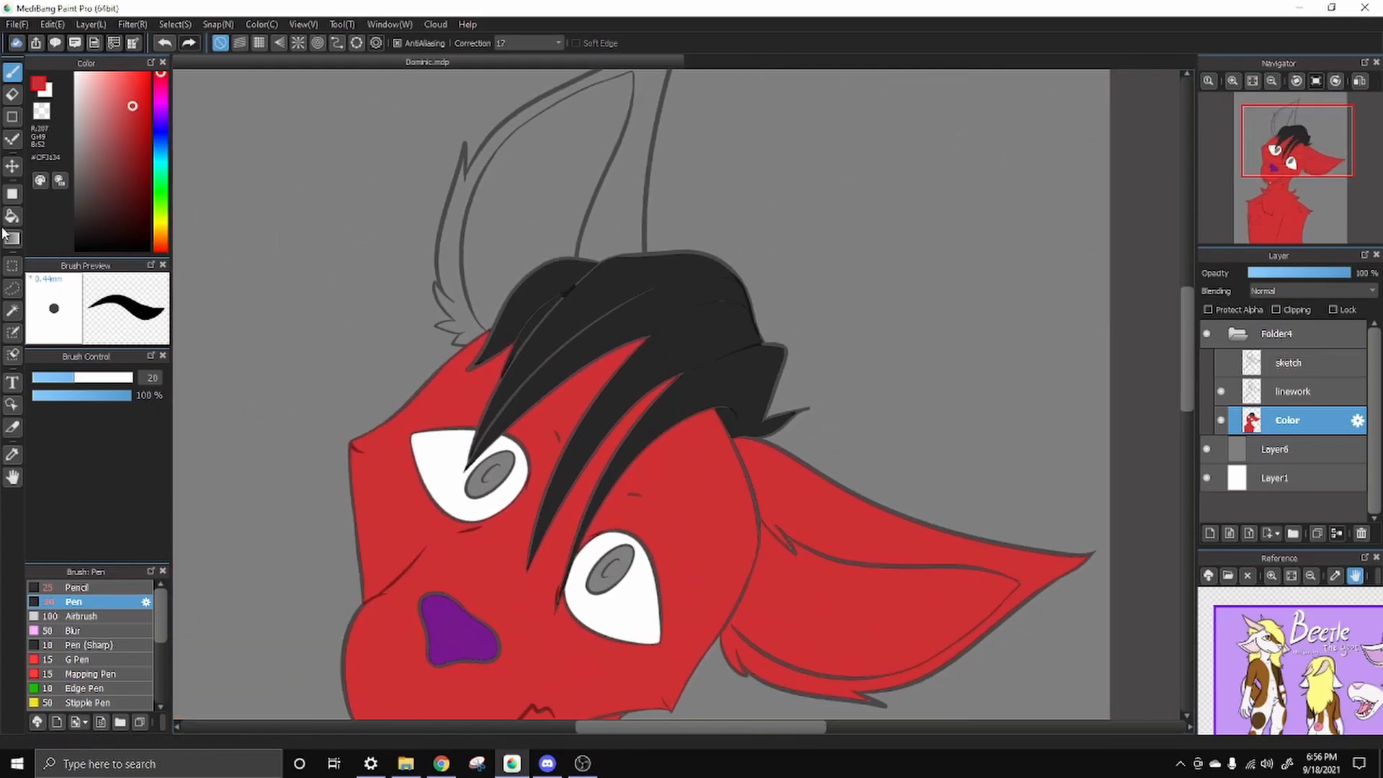
key("g")
left_click(611, 210)
Paint red into the small gaps around the raised ear near the hairline
left_click_drag(501, 259, 494, 456)
key("b")
key("ctrl+plus")
key("ctrl+plus")
key("ctrl+plus")
left_click_drag(194, 223, 765, 299)
right_click(764, 299)
right_click(575, 382)
left_click_drag(577, 351, 580, 414)
Paint red into the tip and along the edges of the sideways ear
mouse_move(1099, 173)
left_mouse_down()
mouse_move(899, 327)
mouse_move(772, 162)
left_mouse_up()
left_click_drag(749, 560, 655, 371)
left_click_drag(655, 369, 657, 426)
left_click_drag(1008, 648, 345, 108)
left_click_drag(843, 402, 909, 384)
left_click_drag(646, 516, 814, 409)
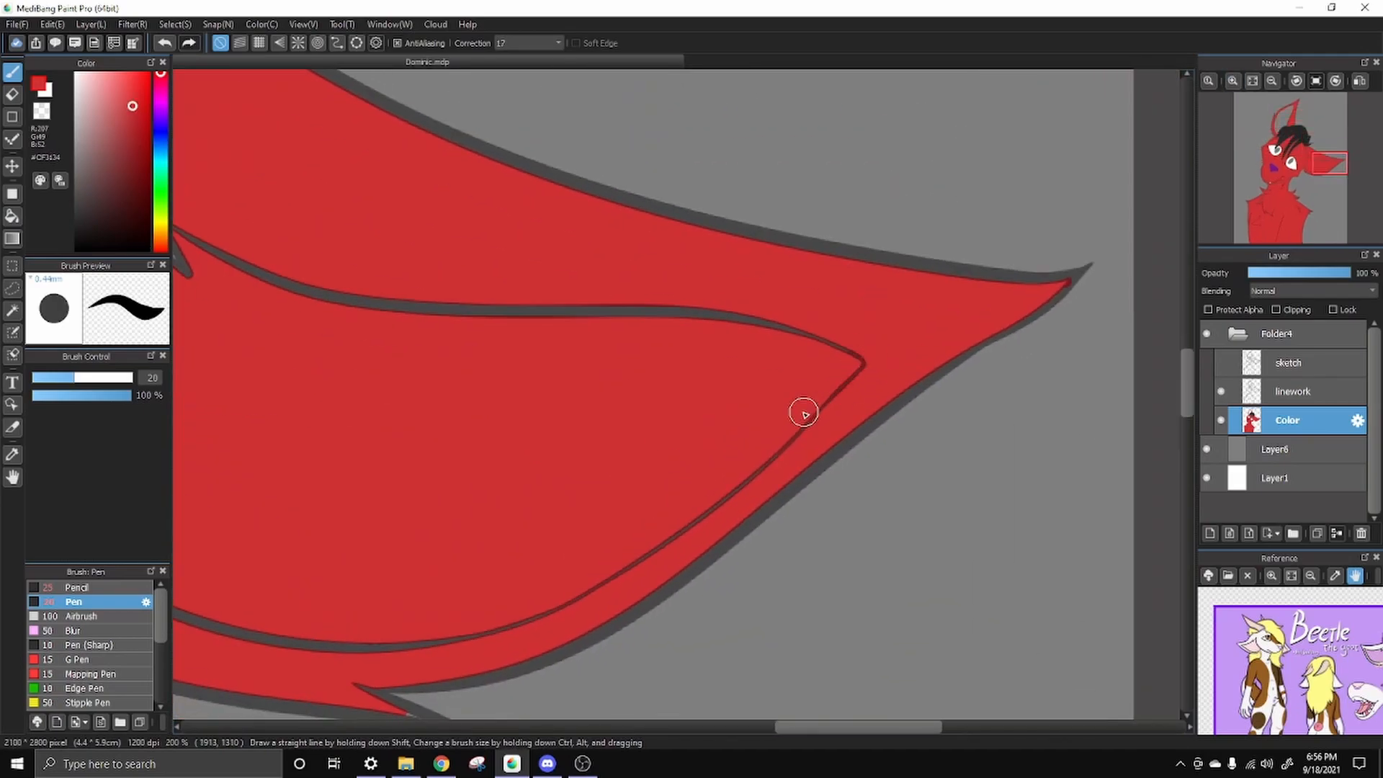
left_click_drag(708, 311, 1066, 281)
Paint red into the remaining gaps along the raised ear's tip, side tuft and edges
left_click_drag(447, 528, 378, 481)
mouse_move(577, 223)
left_mouse_down()
mouse_move(525, 228)
mouse_move(434, 126)
left_mouse_up()
mouse_move(778, 689)
left_mouse_down()
mouse_move(750, 682)
mouse_move(782, 690)
left_mouse_up()
left_click_drag(396, 609, 367, 532)
left_click_drag(303, 166, 1066, 676)
left_click_drag(505, 94, 638, 700)
key("ctrl+Down")
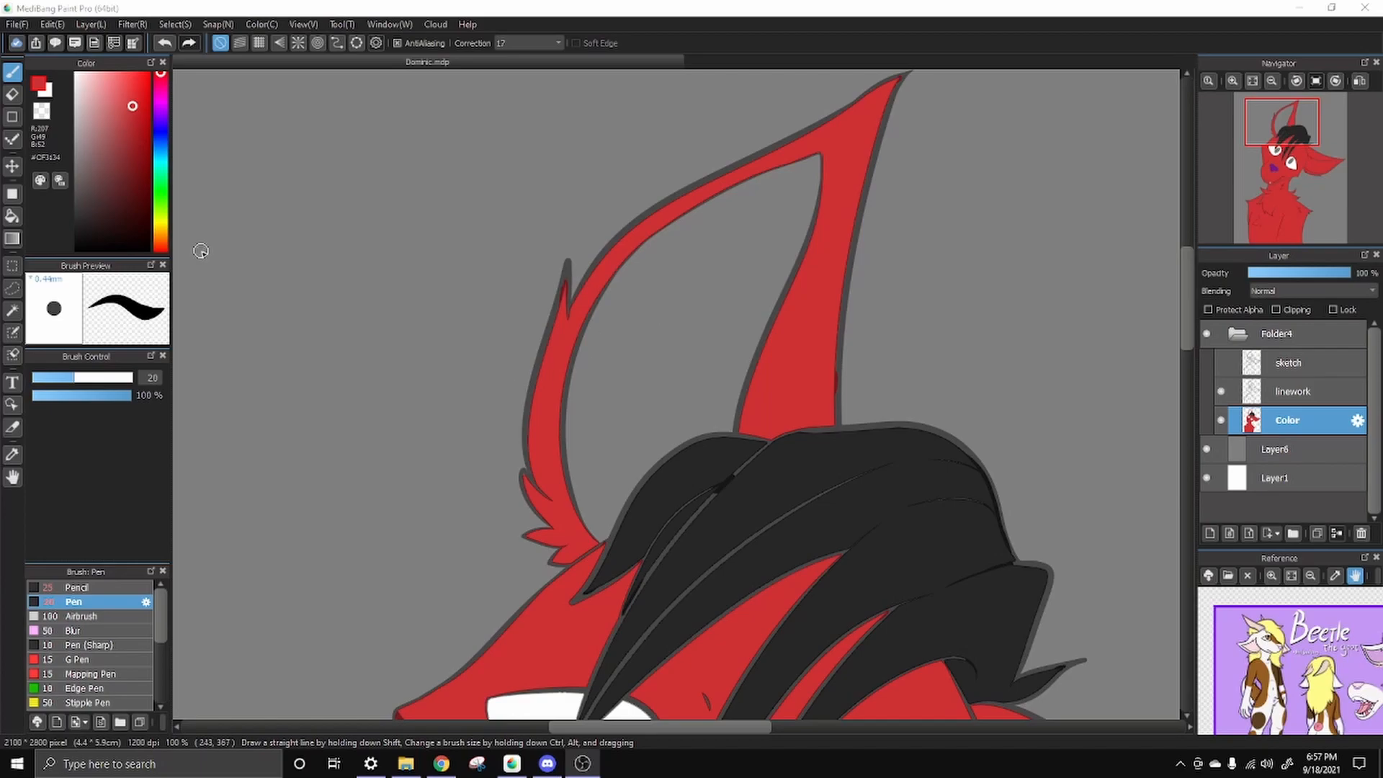
Choose an orange hue and bucket-fill the inside of the raised ear with it
left_click(160, 241)
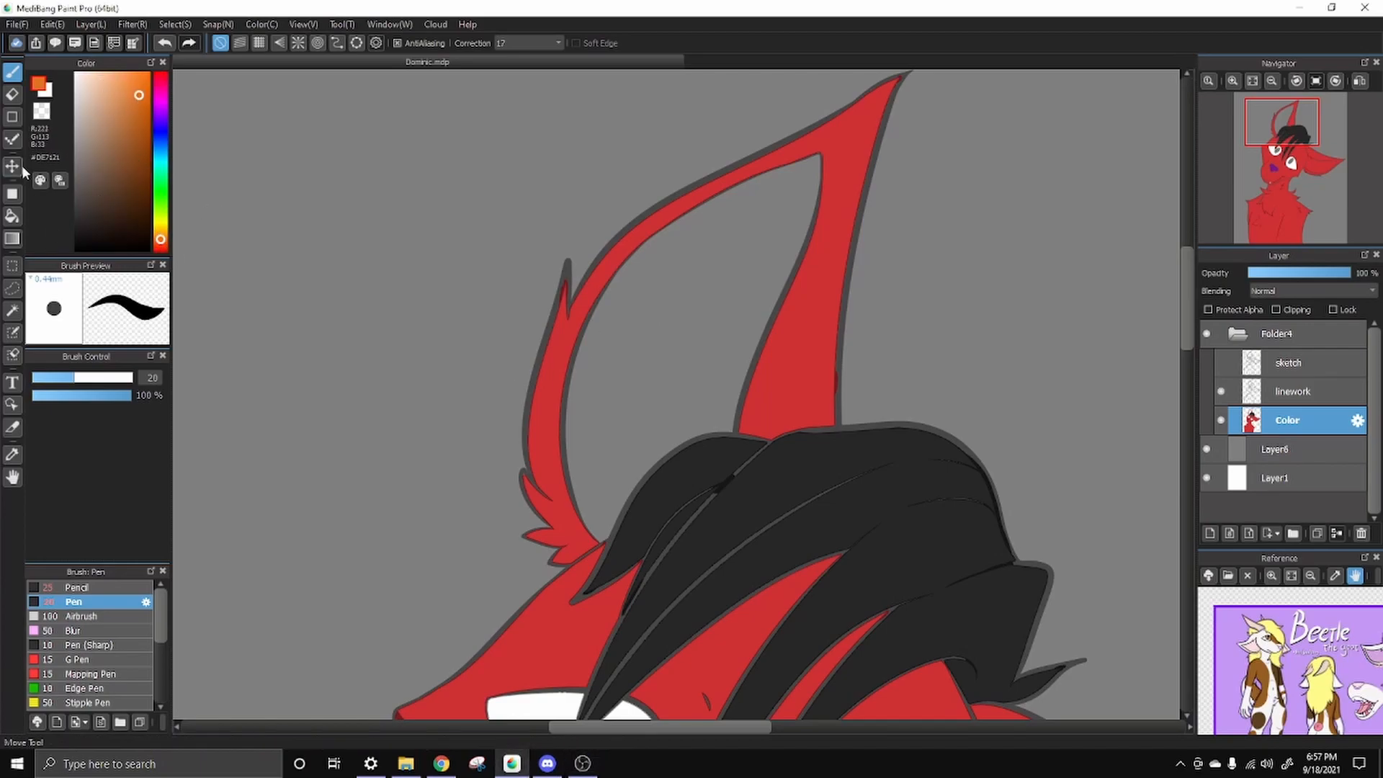
left_click(11, 216)
left_click(723, 407)
left_click_drag(723, 407, 574, 185)
left_click_drag(792, 504, 790, 673)
left_click(134, 90)
left_click(530, 315)
Try two other shades of orange as the fill inside the raised ear
left_click(141, 127)
left_click(540, 346)
key("ctrl+z")
left_click(147, 95)
left_click(541, 345)
key("ctrl+z")
Refill the inside of the raised ear with light orange (R 248, G 161, B 96)
left_click(121, 76)
left_click(548, 374)
mouse_move(566, 529)
left_mouse_down()
mouse_move(387, 410)
mouse_move(87, 25)
left_mouse_up()
Paint light orange into the inner root of the sideways ear and bucket-fill the ear's inside with the same colour
left_click(12, 72)
key("ctrl+Up")
left_click_drag(284, 327, 707, 147)
left_click_drag(504, 312, 509, 325)
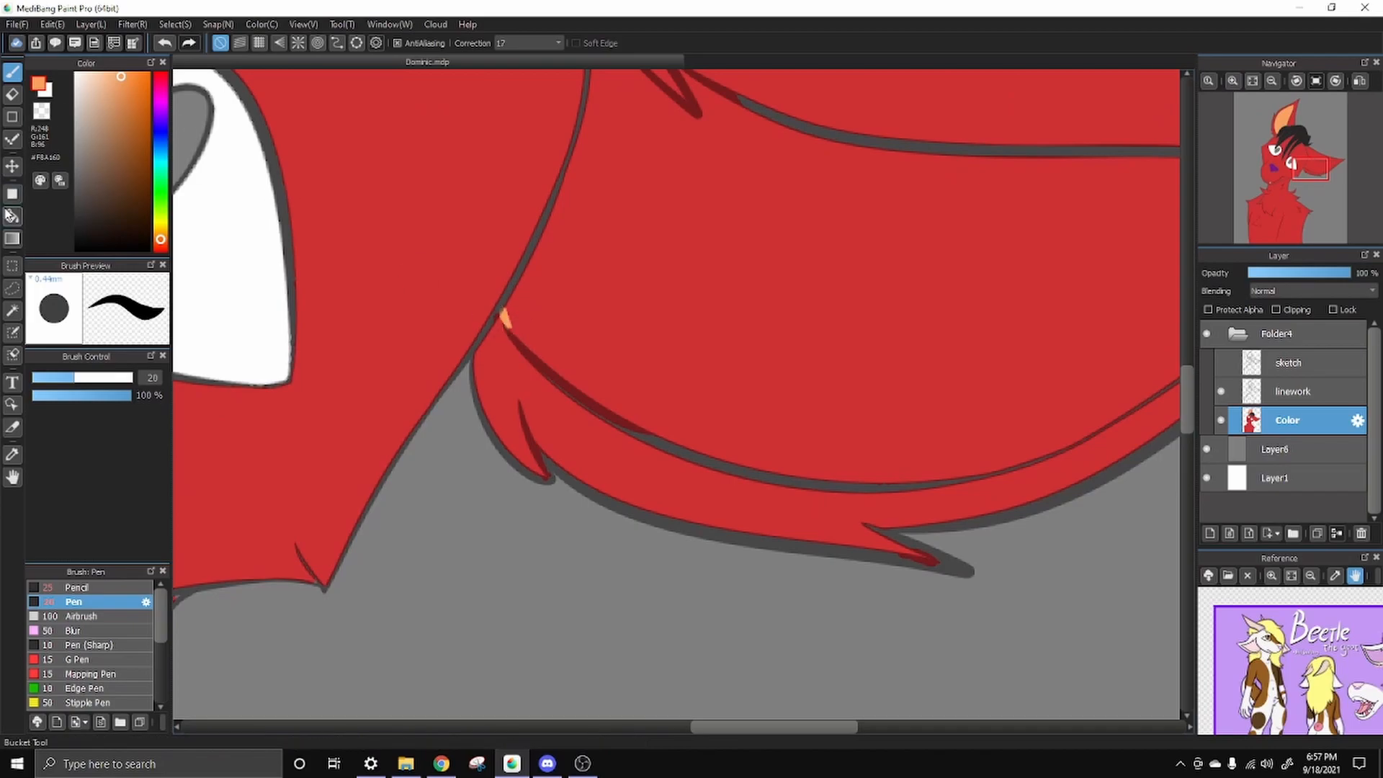
left_click(12, 217)
left_click(611, 315)
left_click(13, 72)
left_click(1288, 165)
left_click(1271, 81)
left_click(1271, 80)
mouse_move(765, 366)
left_mouse_down()
mouse_move(768, 274)
mouse_move(736, 174)
mouse_move(744, 312)
left_mouse_up()
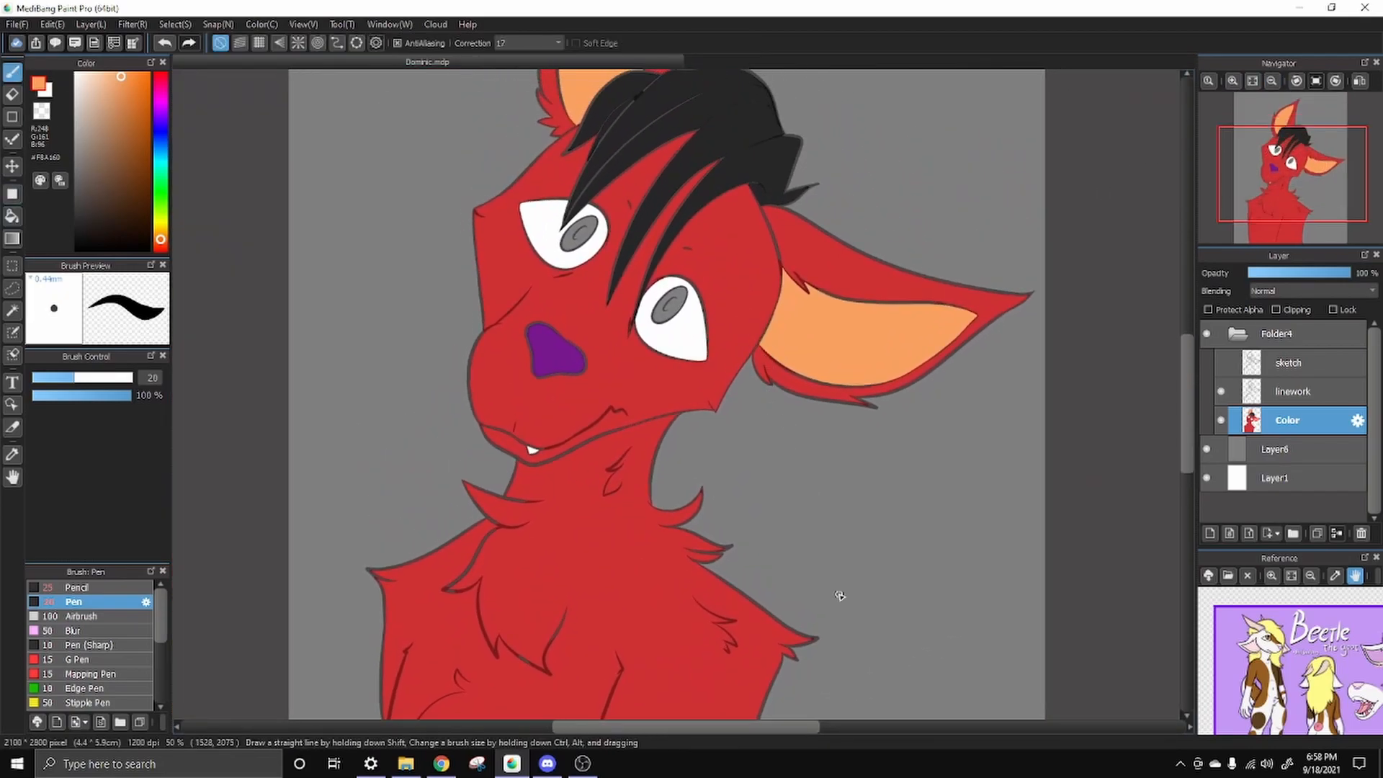
Show the sketch layer to check the planned face and body markings against the flat colours, and hide it again
left_click(1221, 364)
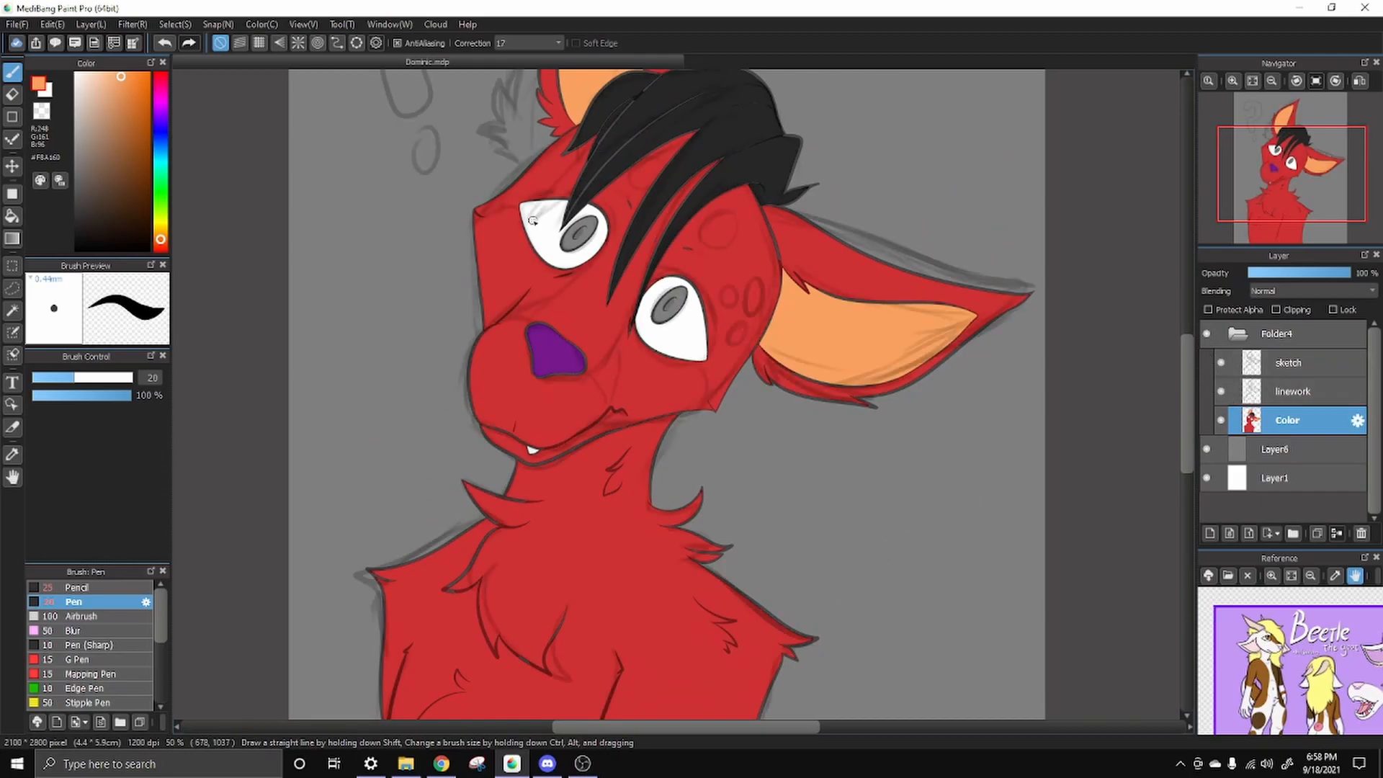
left_click_drag(517, 253, 537, 432)
left_click_drag(633, 552, 661, 437)
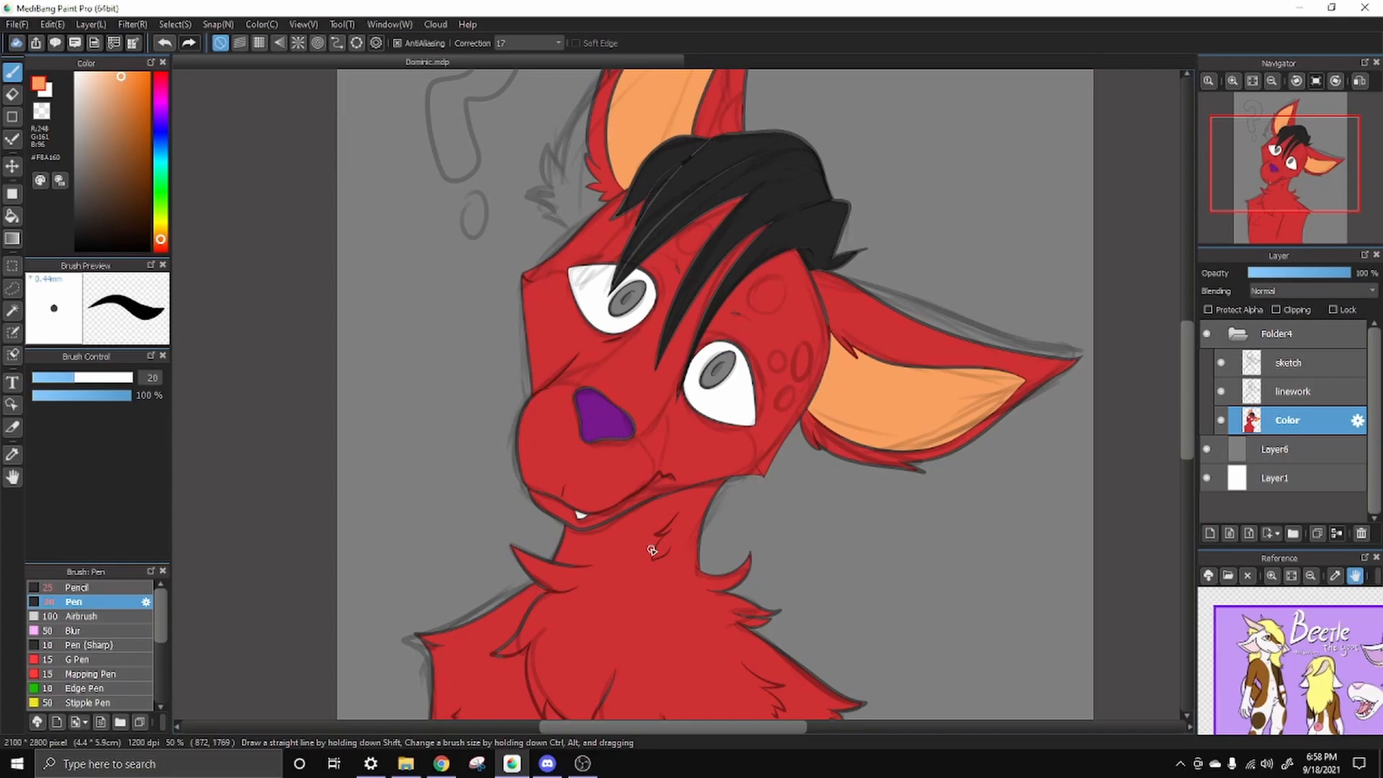
left_click(1221, 362)
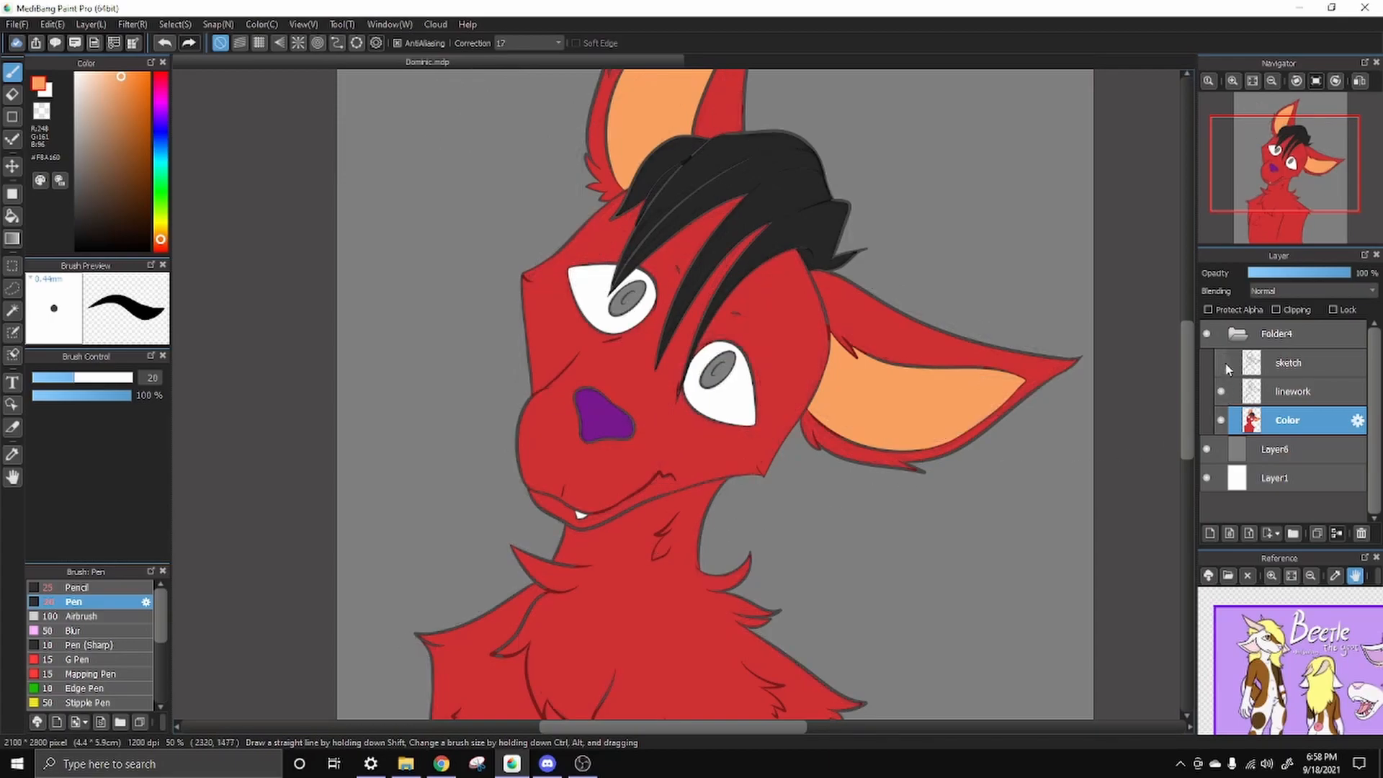
Hide the linework, select the red face area with the Magic Wand, and show the linework and sketch layers
left_click(1222, 392)
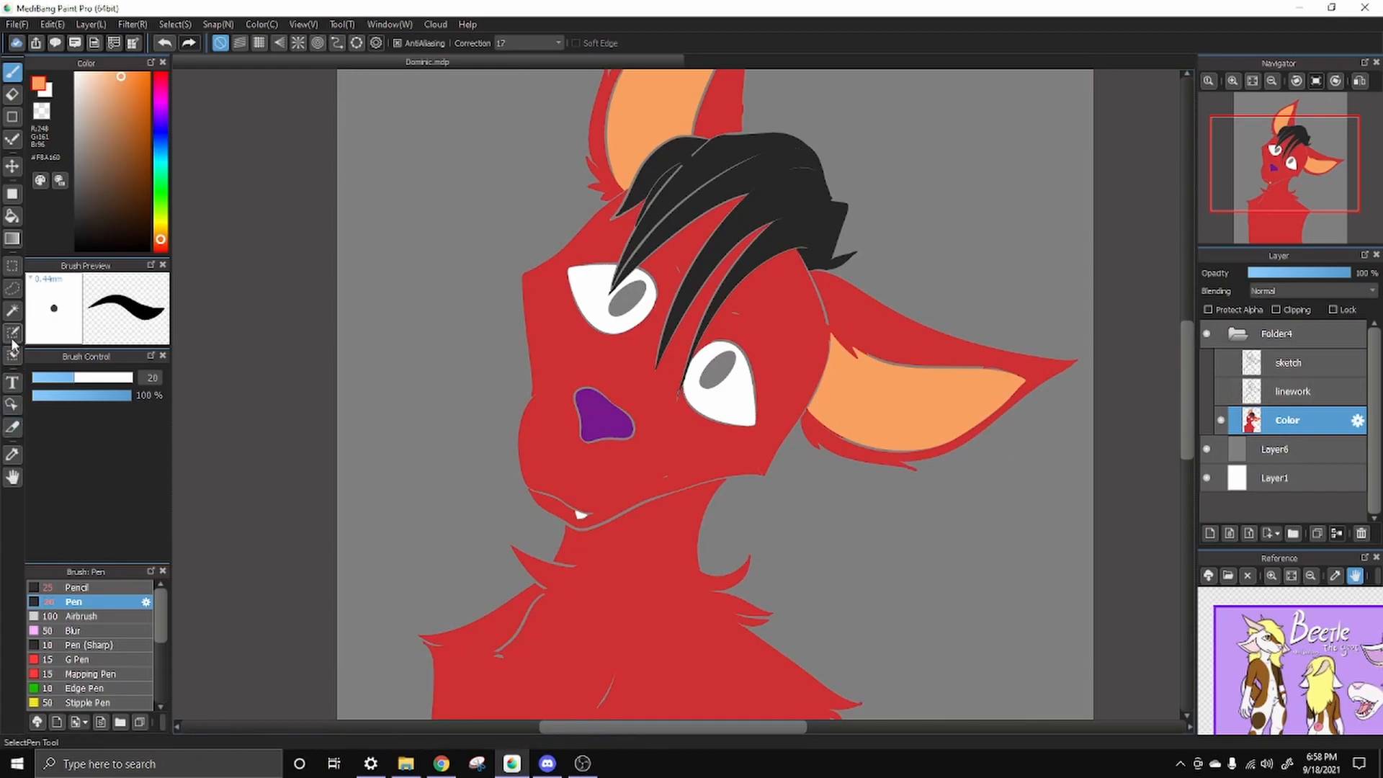
left_click(14, 314)
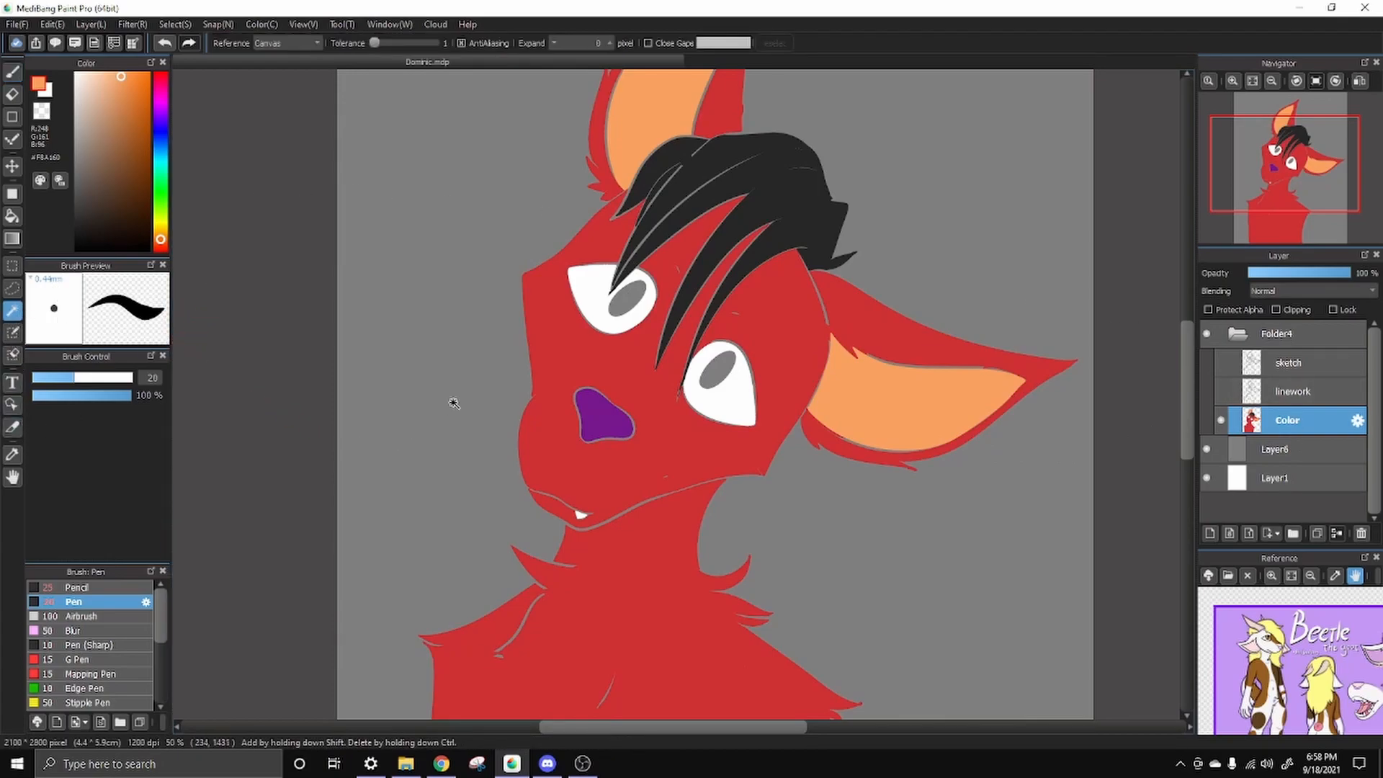
left_click(572, 364)
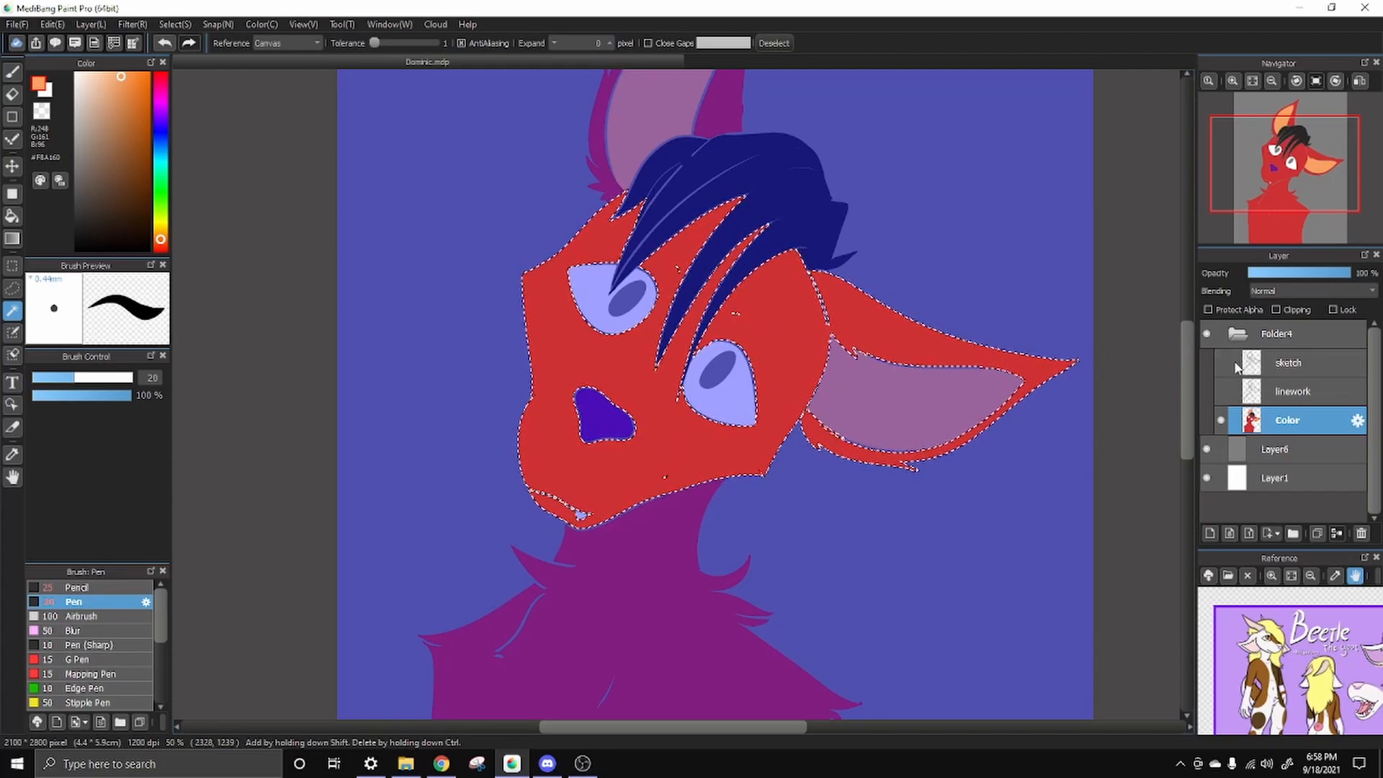
left_click(1221, 391)
left_click(1221, 362)
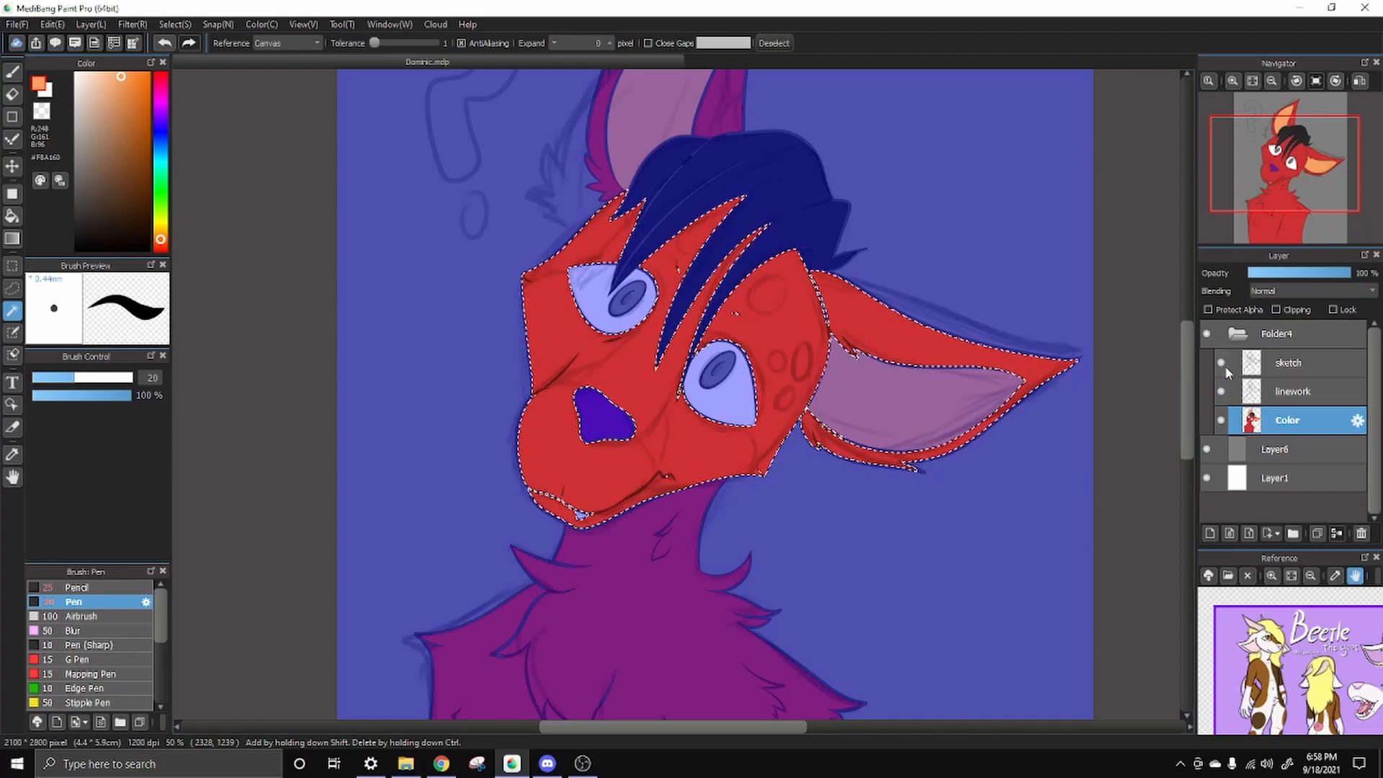
Draw a light orange stroke along the snout bridge from the nose up to the hair, within the face selection
left_click(12, 71)
mouse_move(1311, 127)
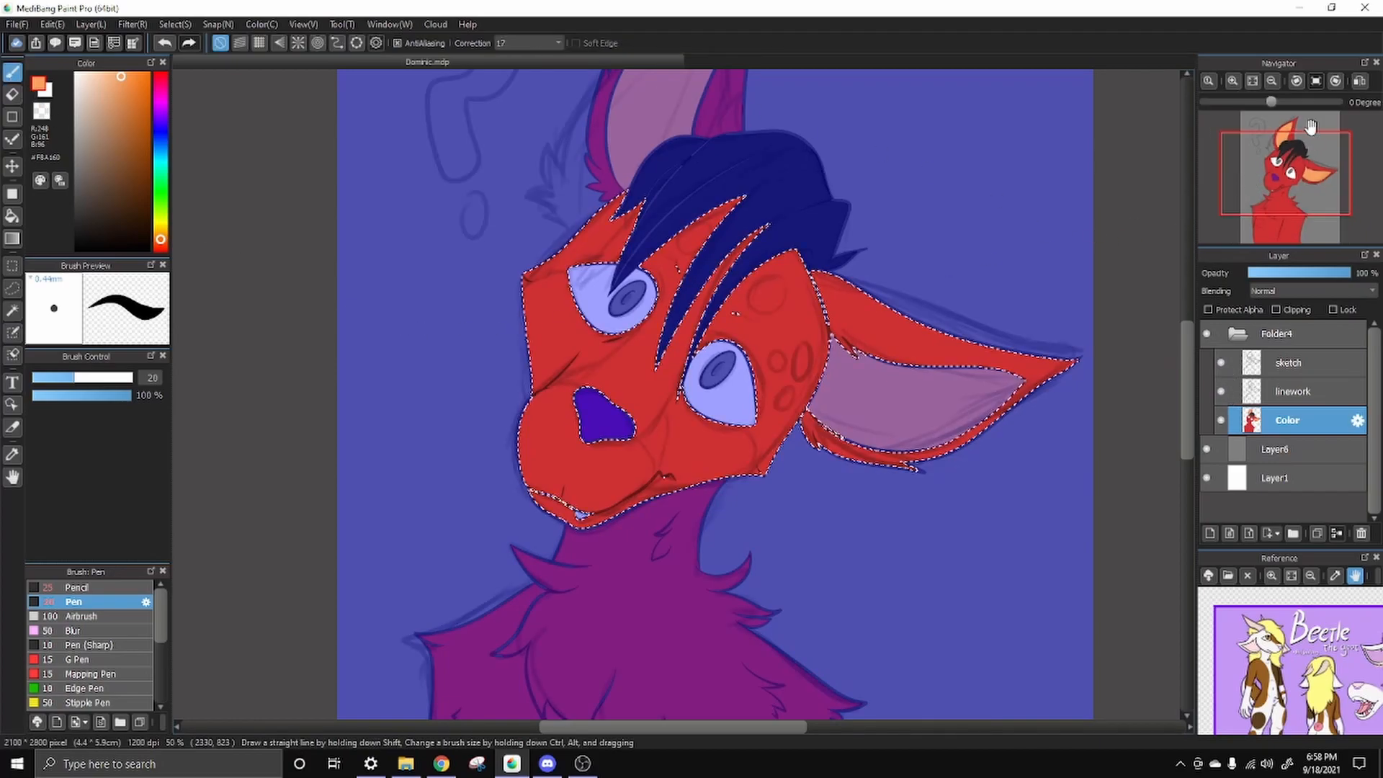
left_click(1232, 82)
left_click(1233, 81)
mouse_move(487, 415)
left_mouse_down()
mouse_move(489, 560)
mouse_move(759, 292)
left_mouse_up()
key("ctrl+z")
left_click_drag(456, 543, 673, 327)
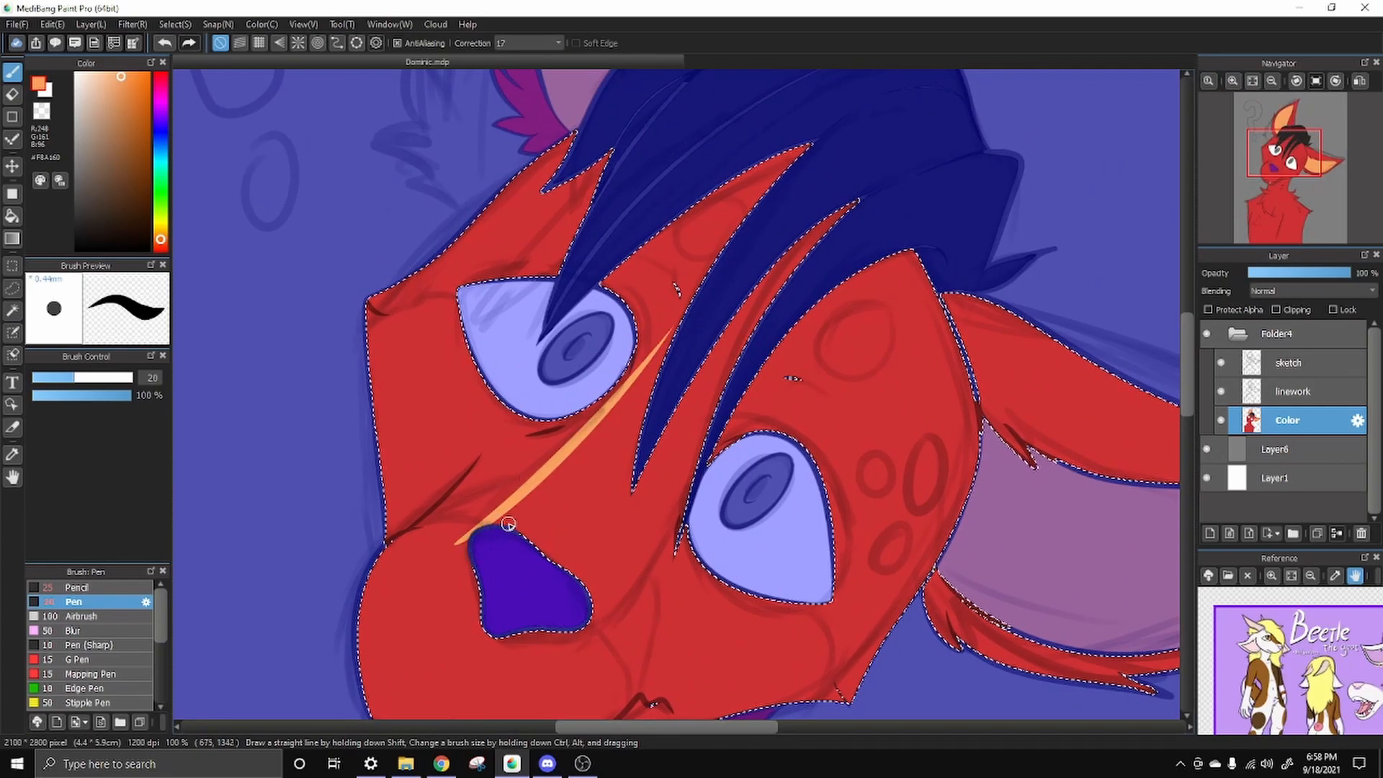
Try filling the snout bridge with light orange from the nose up between the hair strands
left_click_drag(510, 542, 533, 500)
left_click_drag(592, 615, 673, 463)
mouse_move(605, 569)
left_mouse_down()
mouse_move(713, 407)
mouse_move(560, 618)
mouse_move(533, 583)
mouse_move(546, 535)
mouse_move(636, 453)
mouse_move(480, 553)
mouse_move(530, 497)
left_mouse_up()
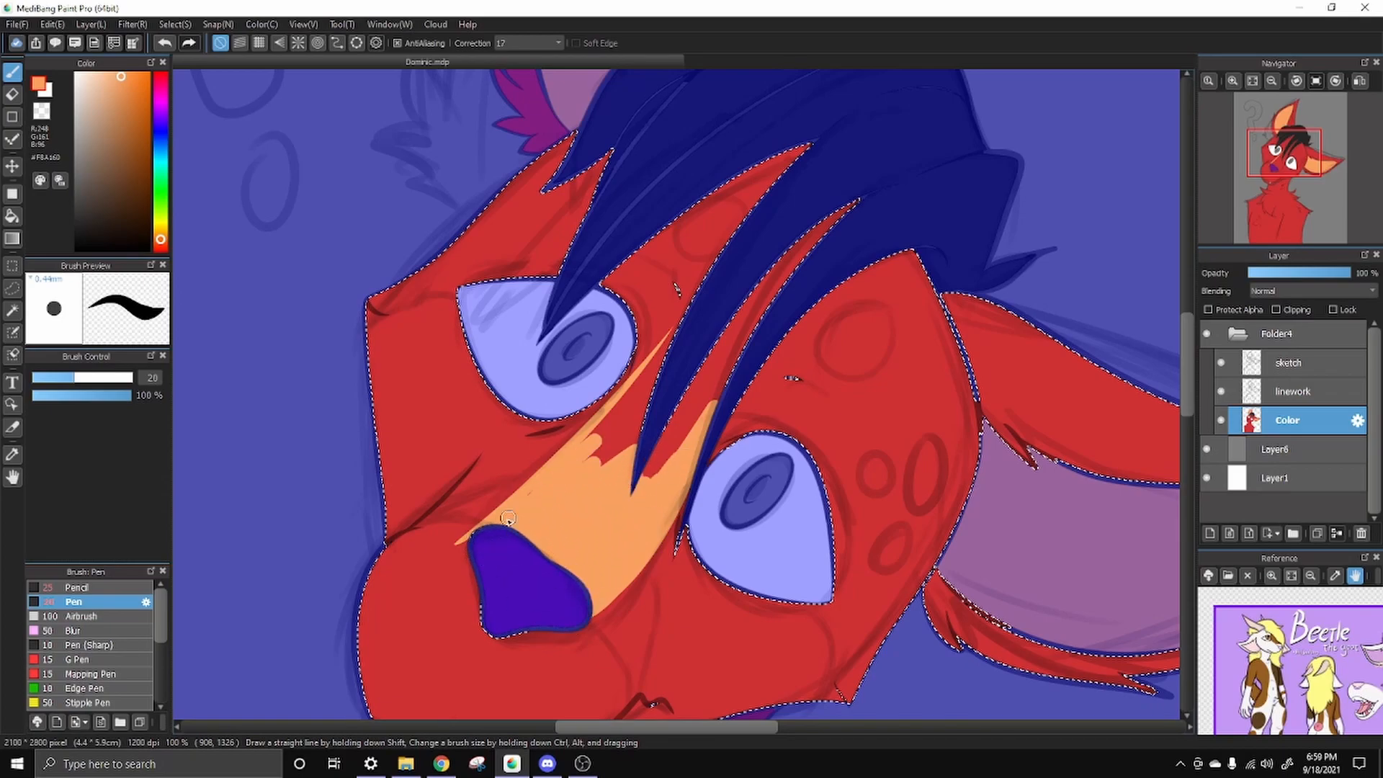
mouse_move(681, 419)
left_mouse_down()
mouse_move(790, 292)
mouse_move(688, 395)
mouse_move(695, 408)
left_mouse_up()
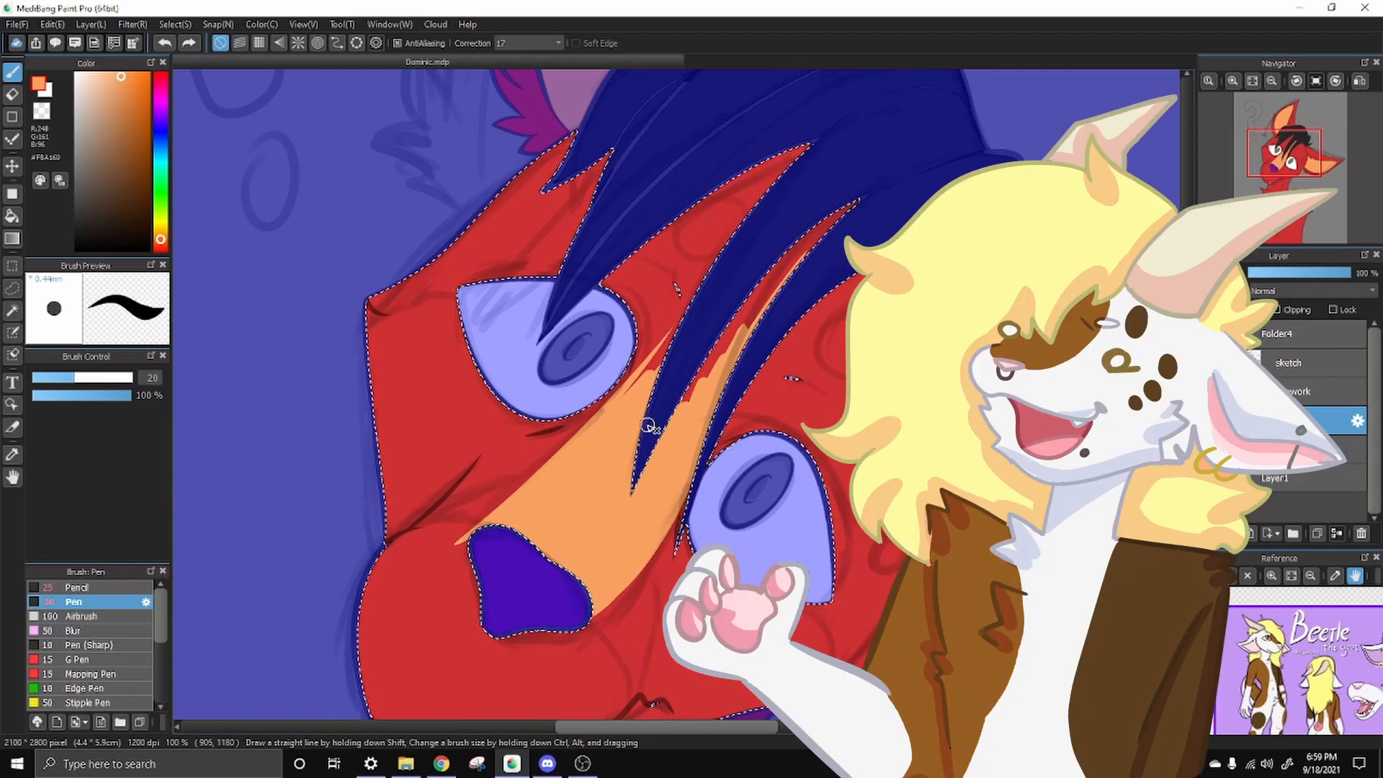
Undo and redo the light orange snout bridge to compare it, ending with the bridge's orange undone
key("ctrl+z")
key("ctrl+z")
key("ctrl+z")
key("ctrl+y")
key("ctrl+y")
key("ctrl+y")
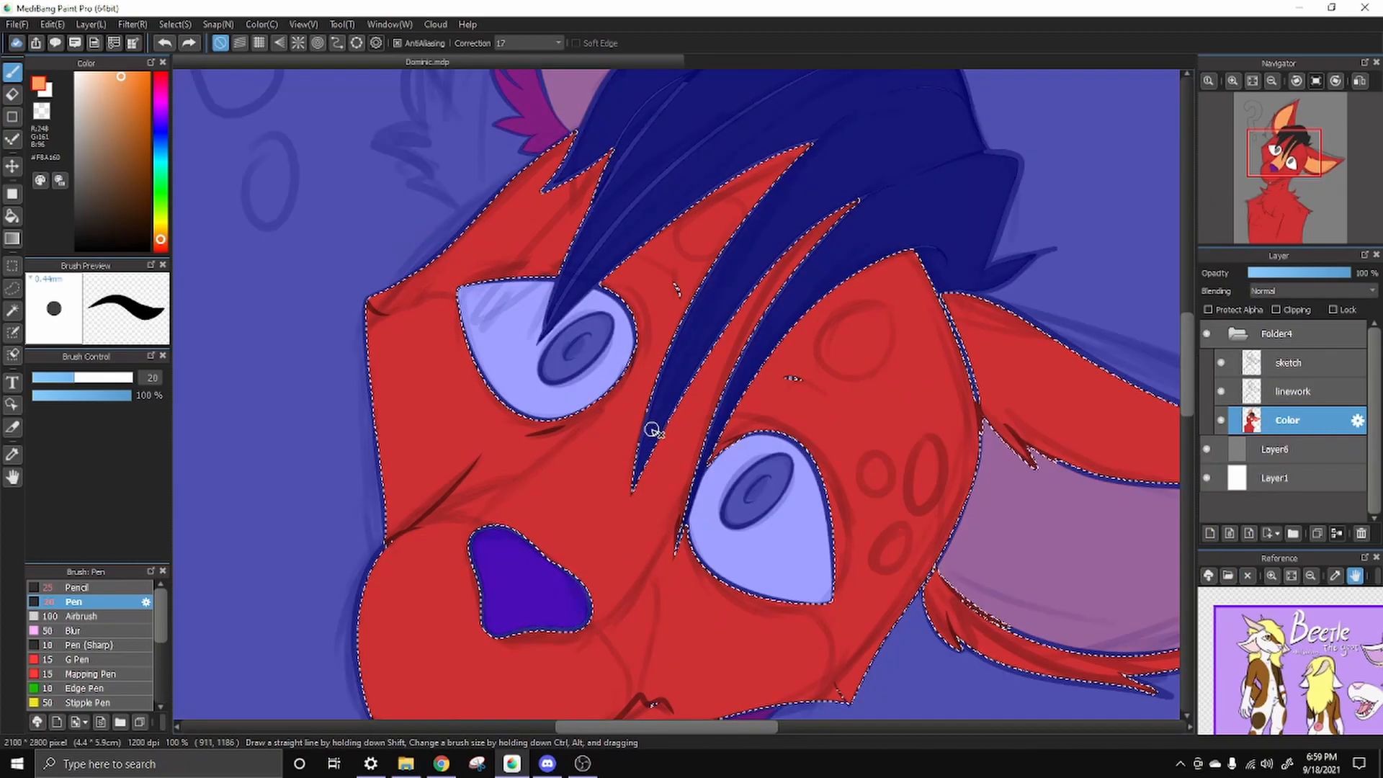
key("ctrl+z")
Paint the cheeks below both eyes light orange, leaving the snout bridge red
left_click_drag(625, 535, 697, 362)
mouse_move(531, 137)
left_mouse_down()
mouse_move(470, 130)
mouse_move(464, 155)
mouse_move(436, 132)
mouse_move(456, 153)
mouse_move(520, 131)
mouse_move(440, 151)
left_mouse_up()
key("ctrl+z")
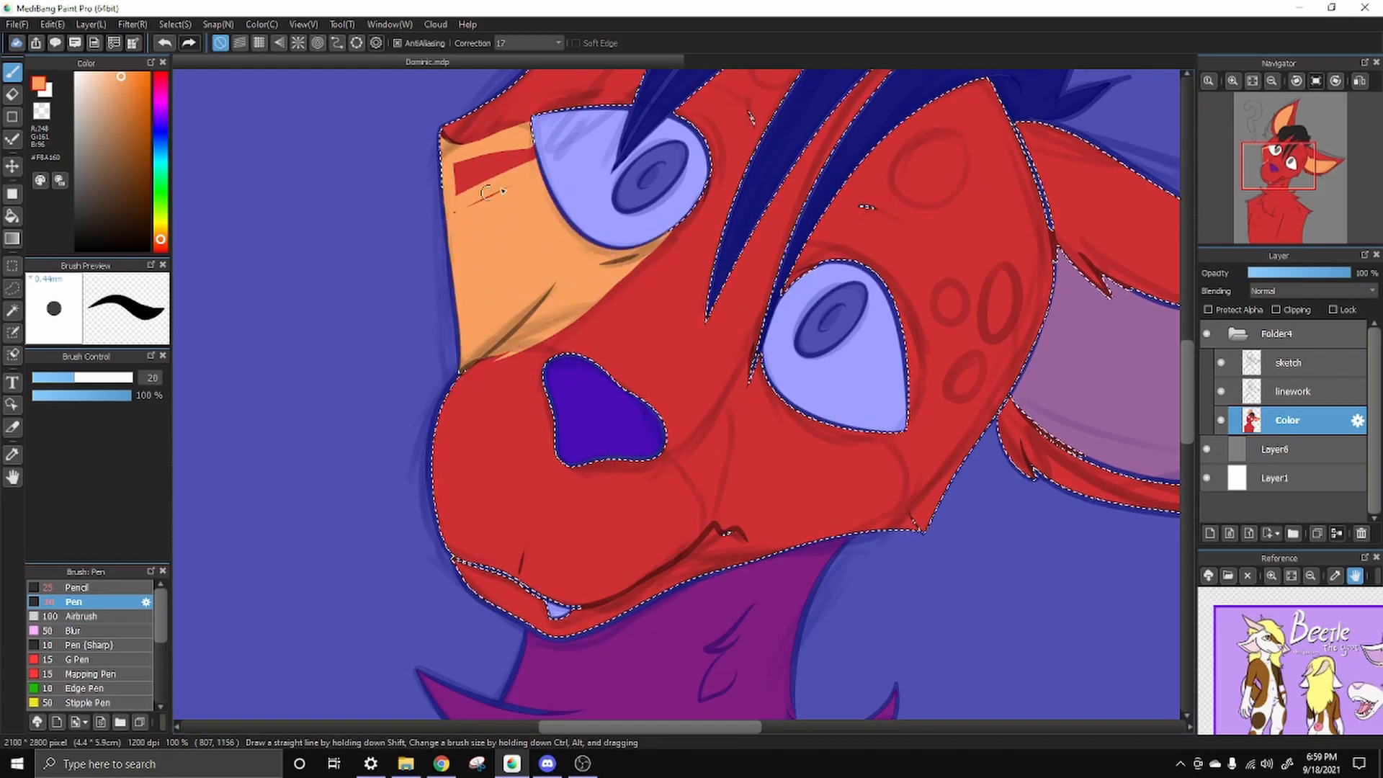
left_click_drag(757, 364, 870, 480)
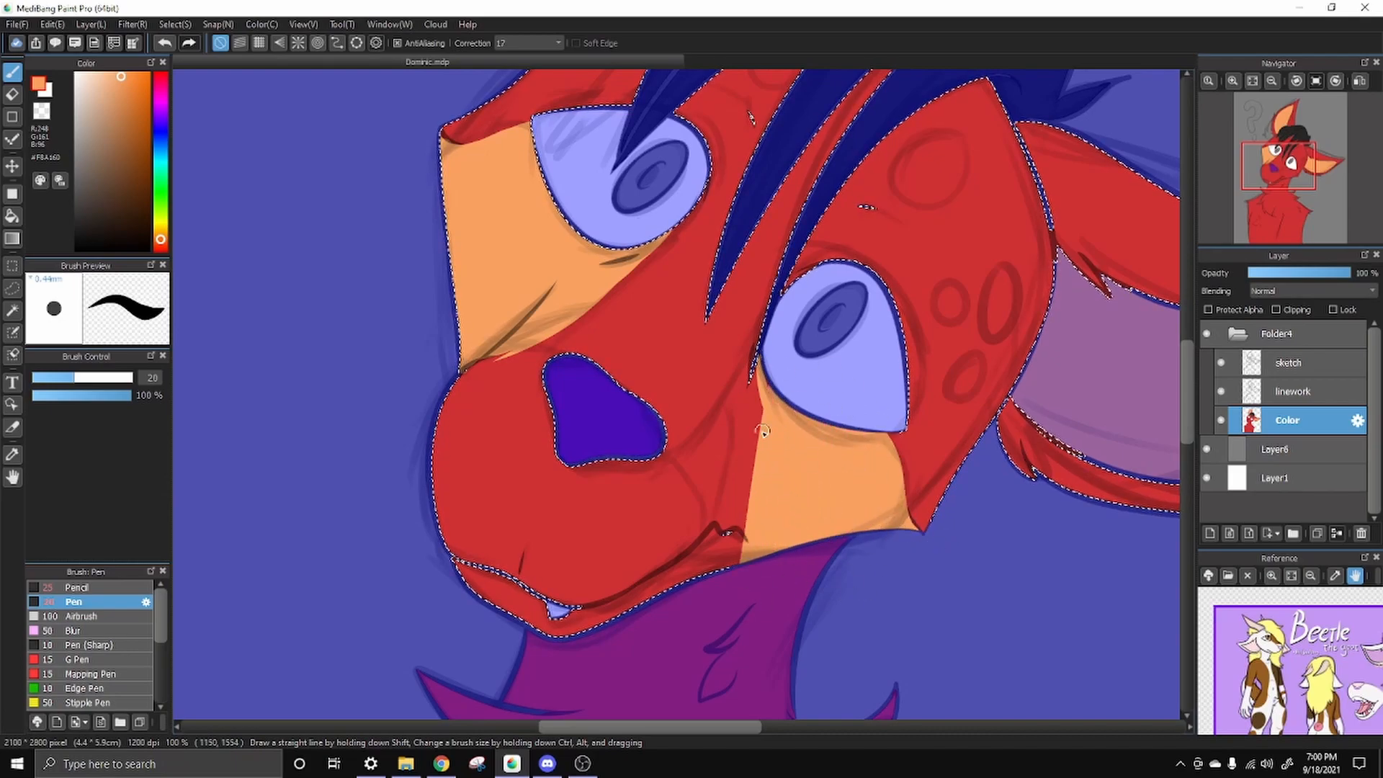
left_click_drag(785, 338, 768, 354)
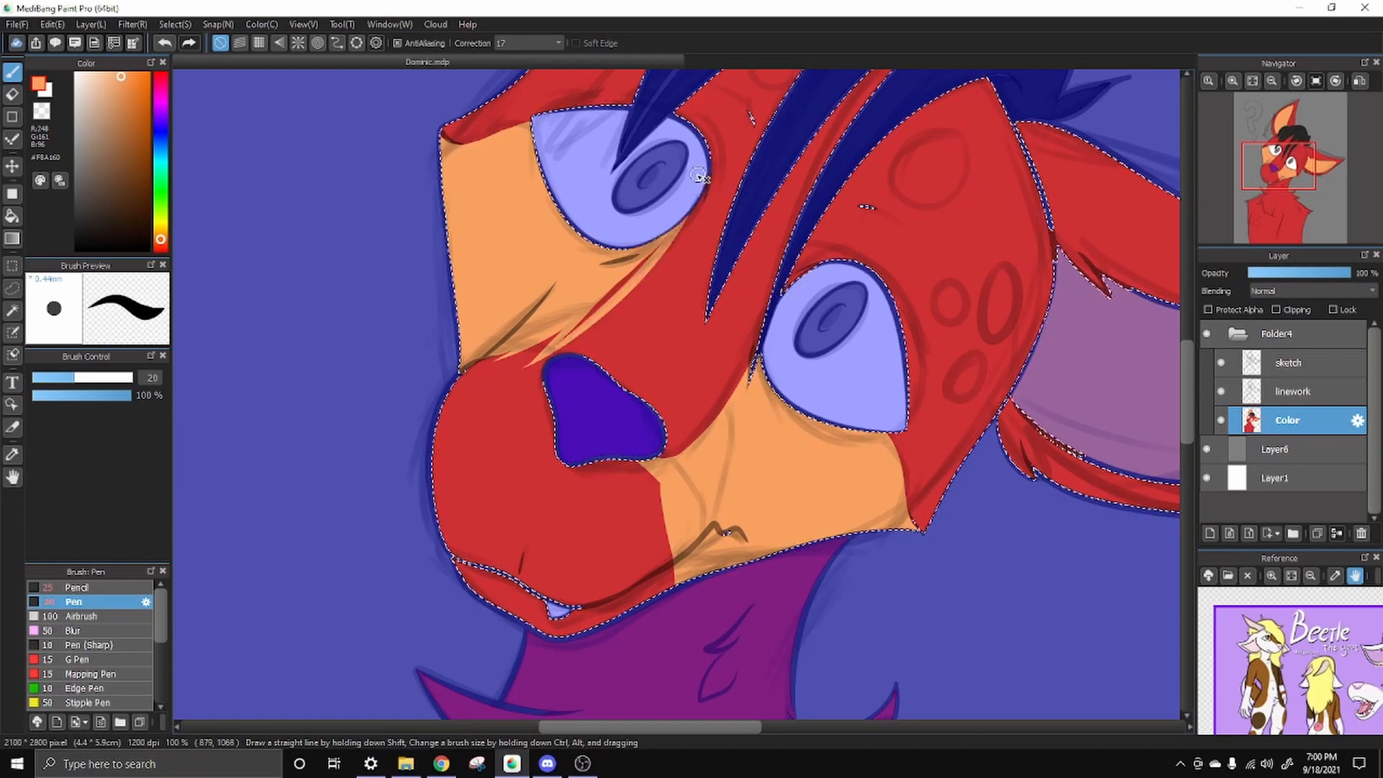
Fill the muzzle, mouth area and chin with light orange and clean the snout bridge's edge with the sampled red
left_click_drag(541, 424, 558, 473)
left_click_drag(109, 377, 128, 378)
left_click_drag(497, 385, 471, 525)
left_click_drag(651, 585, 558, 577)
left_click_drag(735, 396, 652, 389)
left_click(648, 387, "alt")
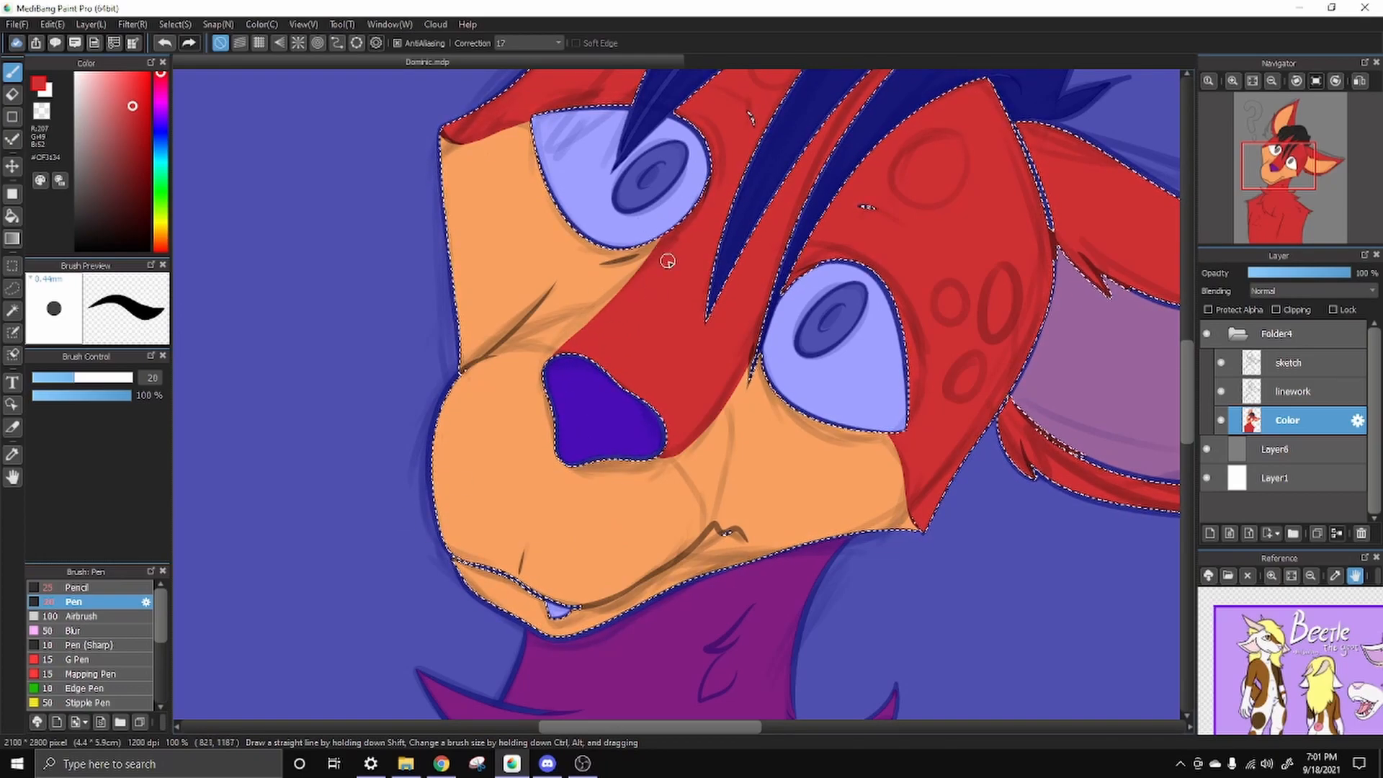
left_click_drag(745, 528, 472, 611)
Sample the light orange and paint the small round spot and the elongated spot beside the near eye
left_click(575, 536, "alt")
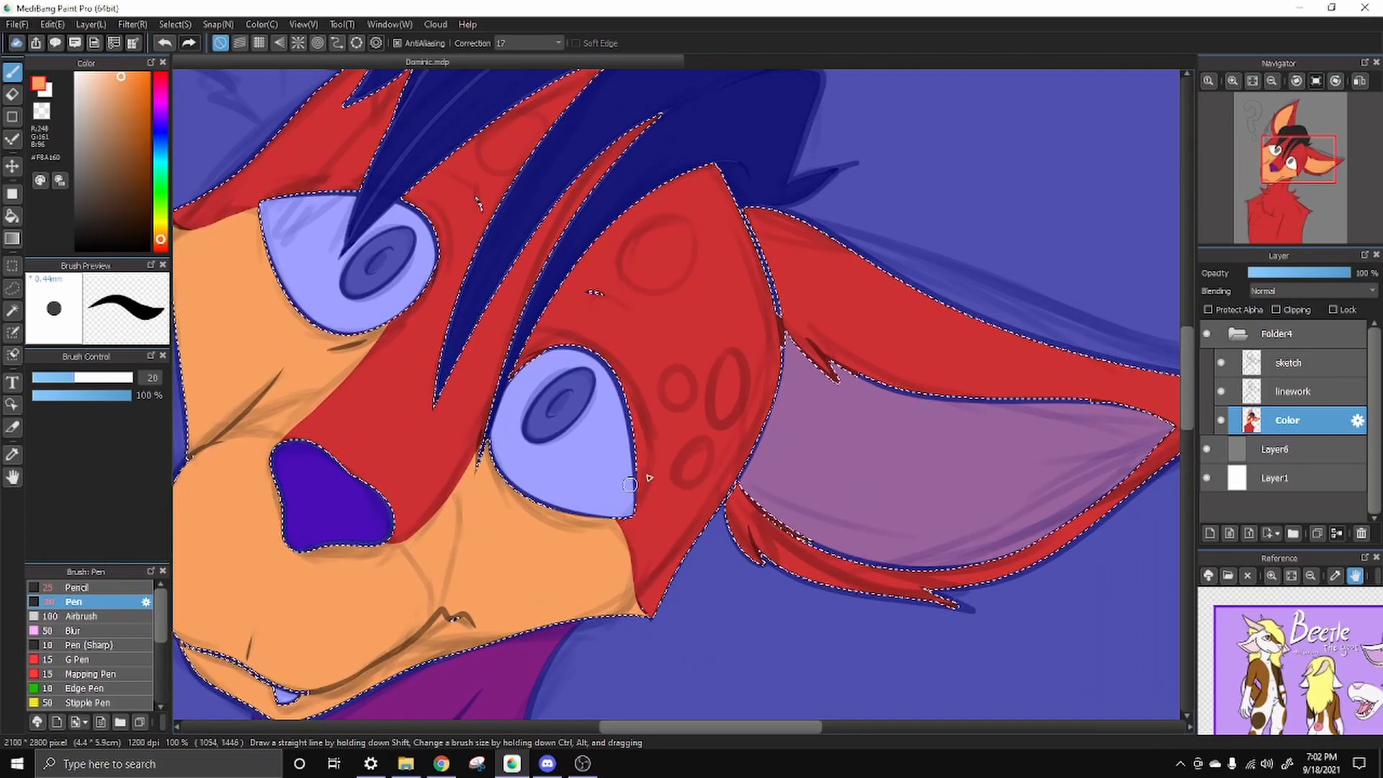
left_click(693, 461)
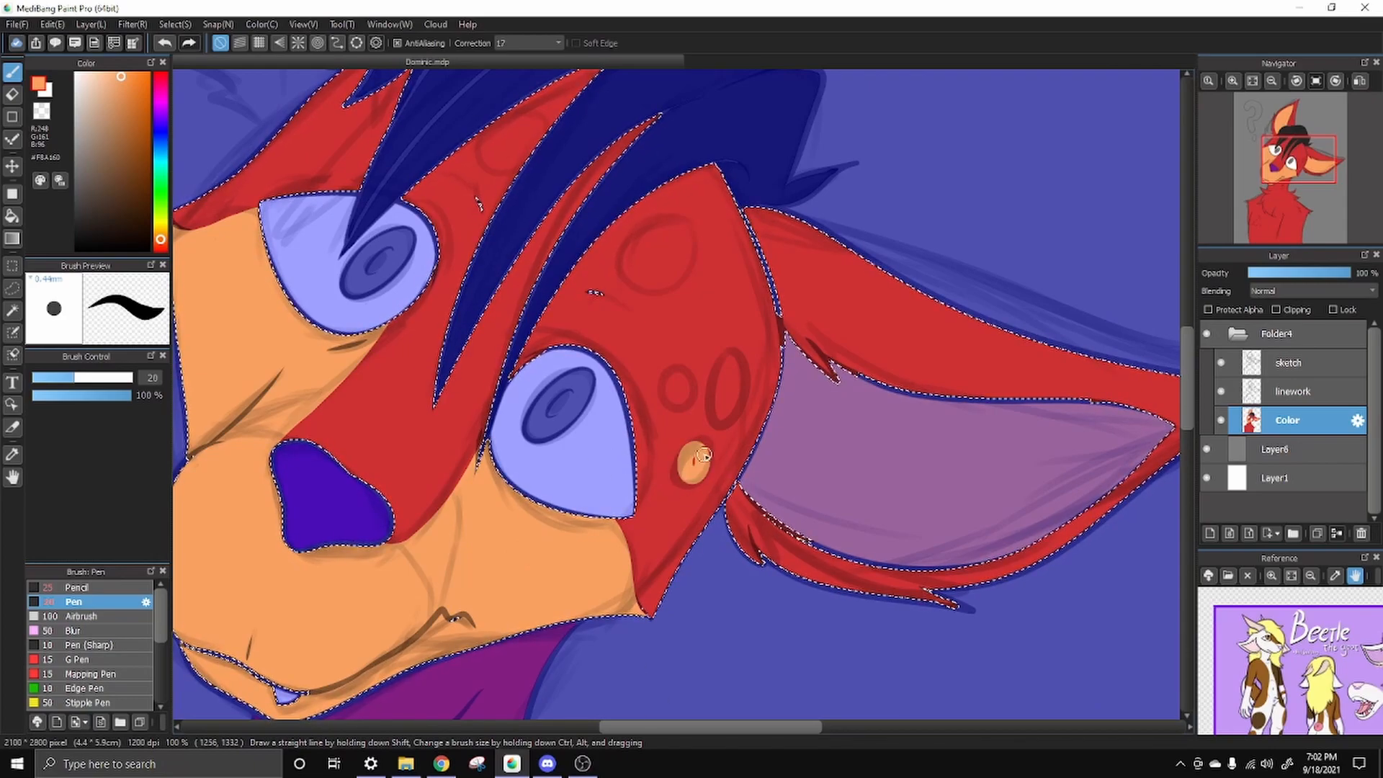
left_click(721, 411)
left_click(716, 369)
mouse_move(722, 365)
left_mouse_down()
mouse_move(706, 387)
mouse_move(716, 412)
mouse_move(719, 371)
mouse_move(727, 416)
mouse_move(715, 387)
mouse_move(719, 400)
left_mouse_up()
key("ctrl+z")
left_click_drag(636, 370, 700, 533)
Outline the large round spot above the near eye in light orange and fill it in
left_click_drag(709, 381, 717, 381)
key("ctrl+z")
key("ctrl+d")
key("ctrl+z")
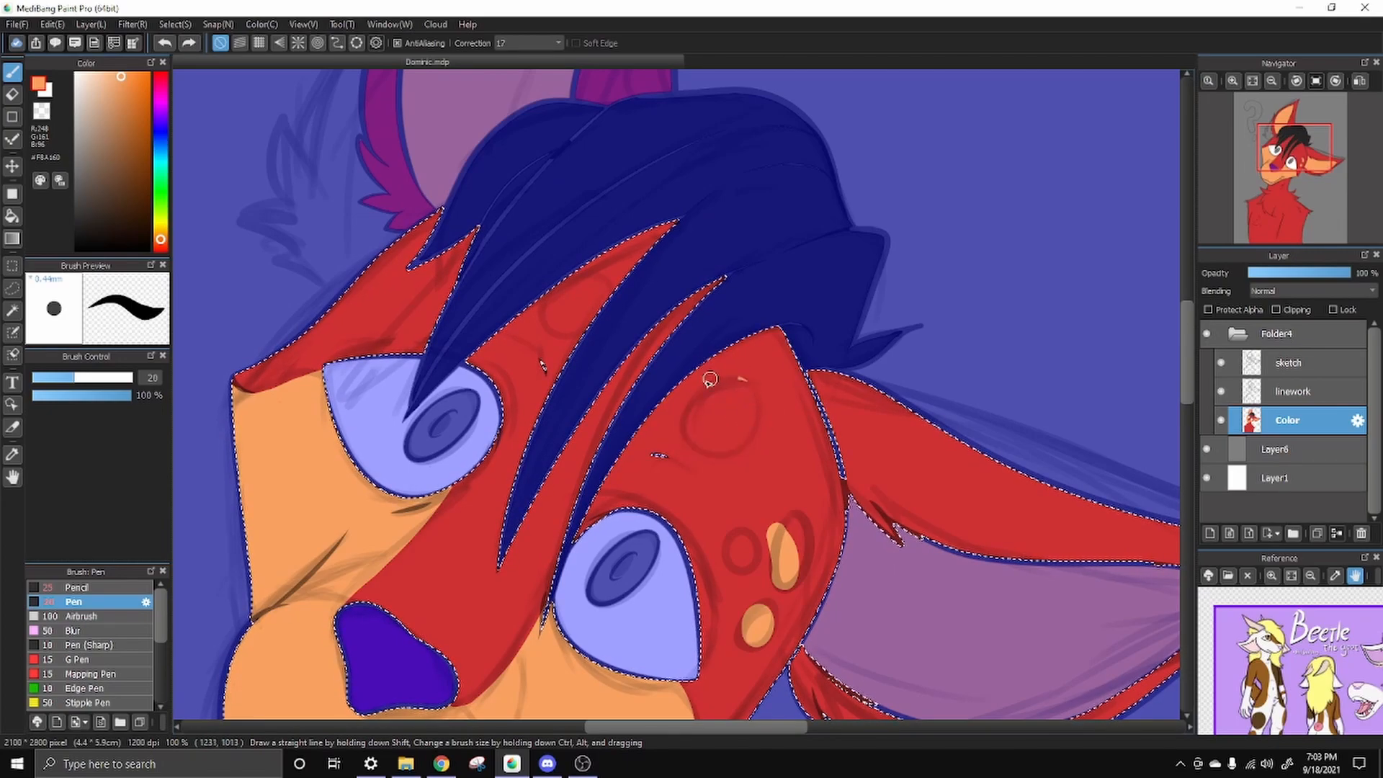
left_click_drag(741, 379, 724, 380)
left_click_drag(712, 401, 720, 450)
key("ctrl+z")
key("ctrl+Up")
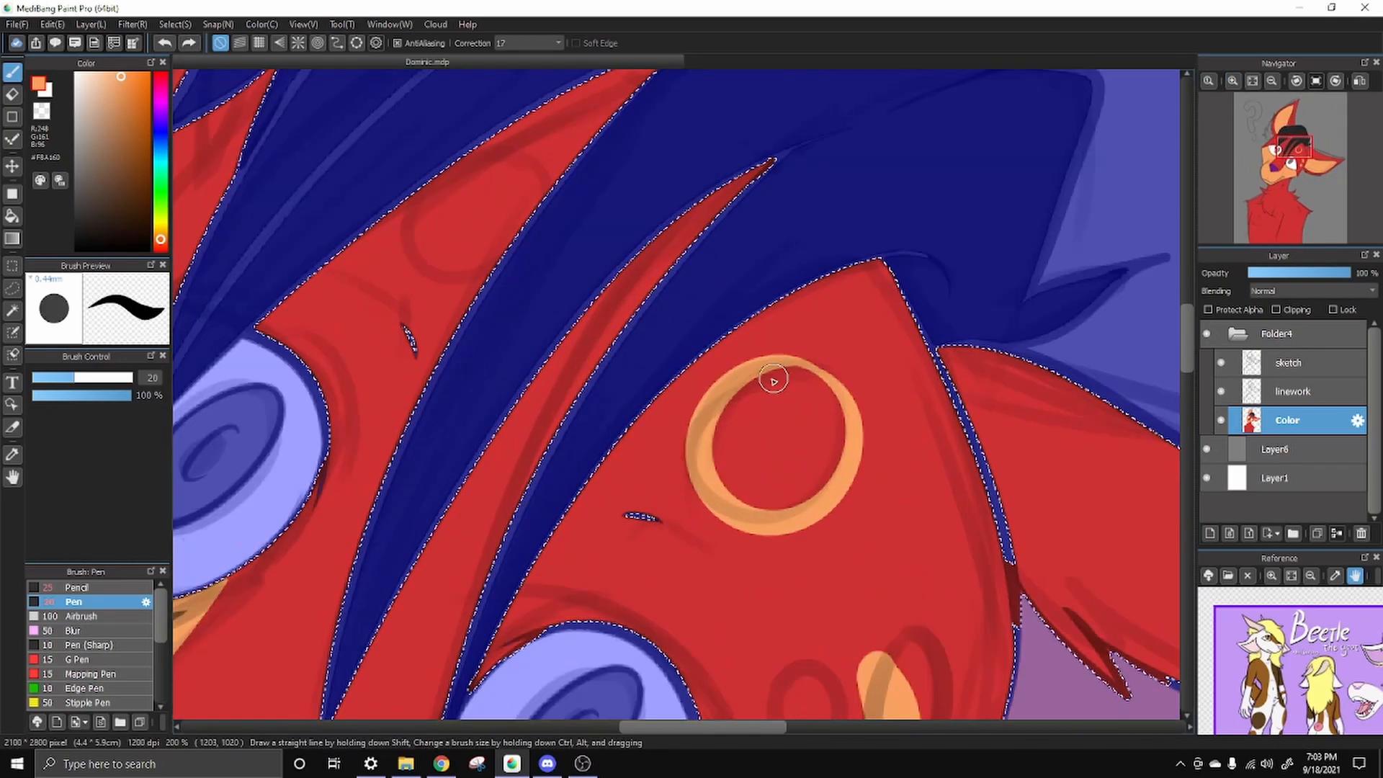
left_click_drag(782, 380, 821, 393)
key("ctrl+Down")
key("ctrl+Down")
Paint the light orange forehead spots above the far eye and beside the hair strands, following the sketch
mouse_move(504, 331)
left_mouse_down()
mouse_move(608, 361)
mouse_move(636, 323)
left_mouse_up()
mouse_move(464, 335)
left_mouse_down()
mouse_move(495, 324)
mouse_move(443, 362)
left_mouse_up()
left_click_drag(706, 556, 695, 351)
left_click_drag(997, 604, 676, 627)
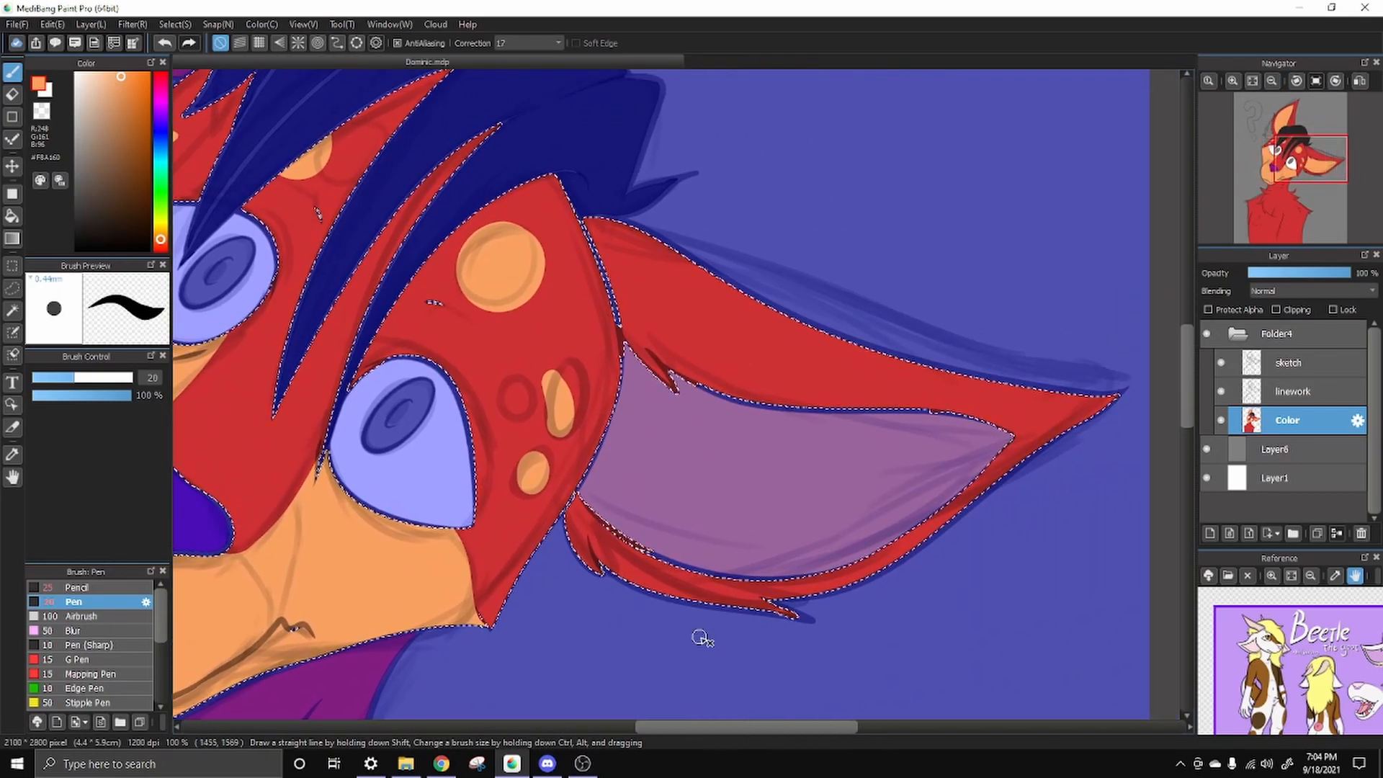
Clear the selection and hide the sketch layer to review the whole head's markings
left_click_drag(809, 244, 889, 293)
left_click_drag(877, 498, 1022, 273)
key("ctrl+Down")
key("ctrl+Down")
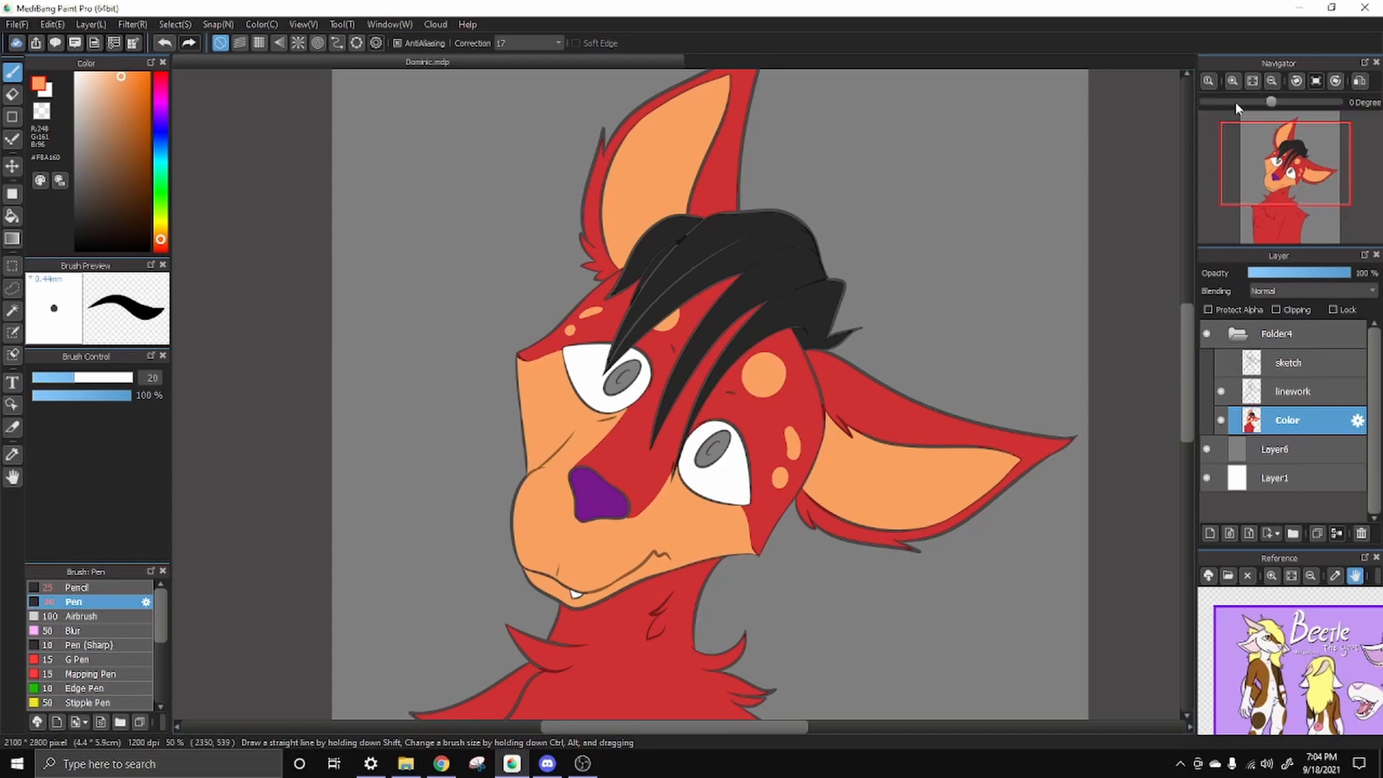
Sample the red and reshape the snout bridge's edges below the far eye and beside the nose
left_click(1233, 82)
left_click(1233, 81)
left_click_drag(637, 487, 760, 328)
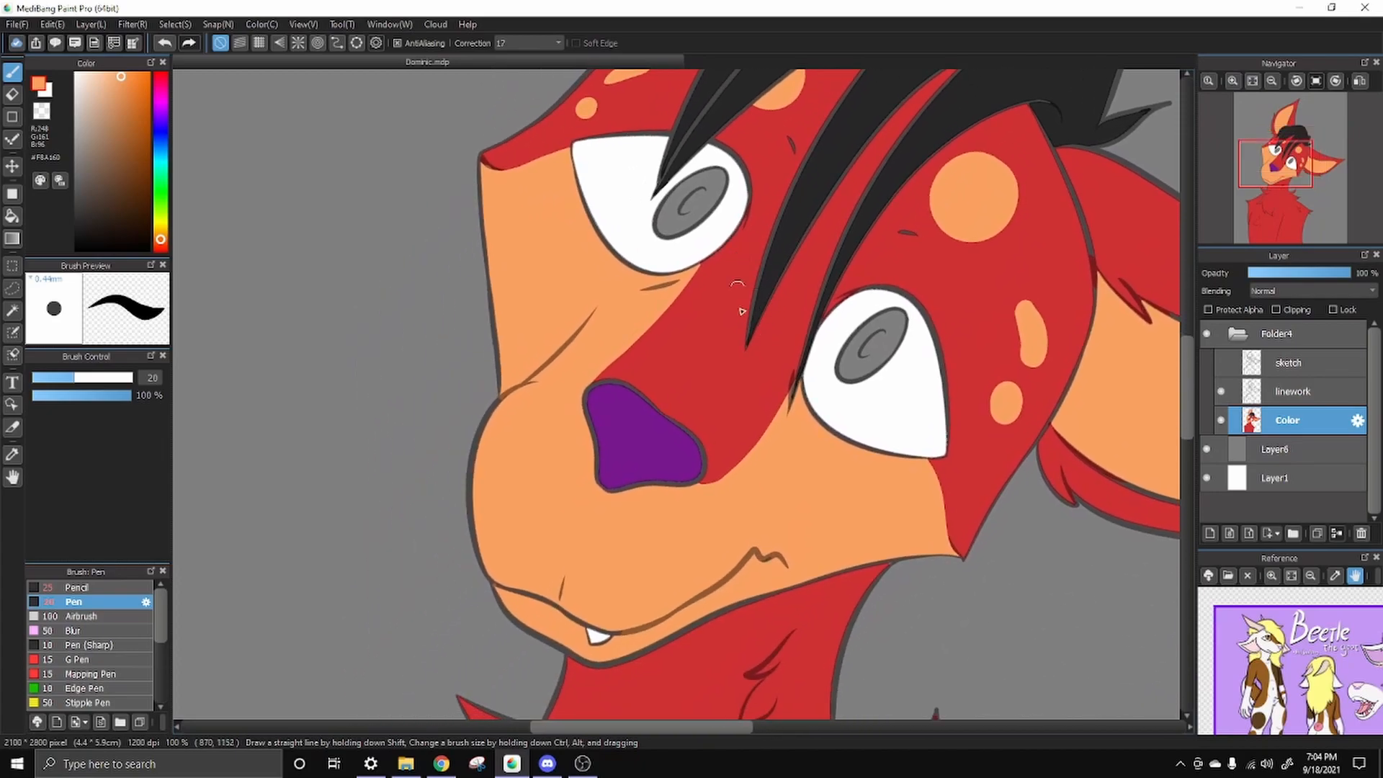
key("ctrl+z")
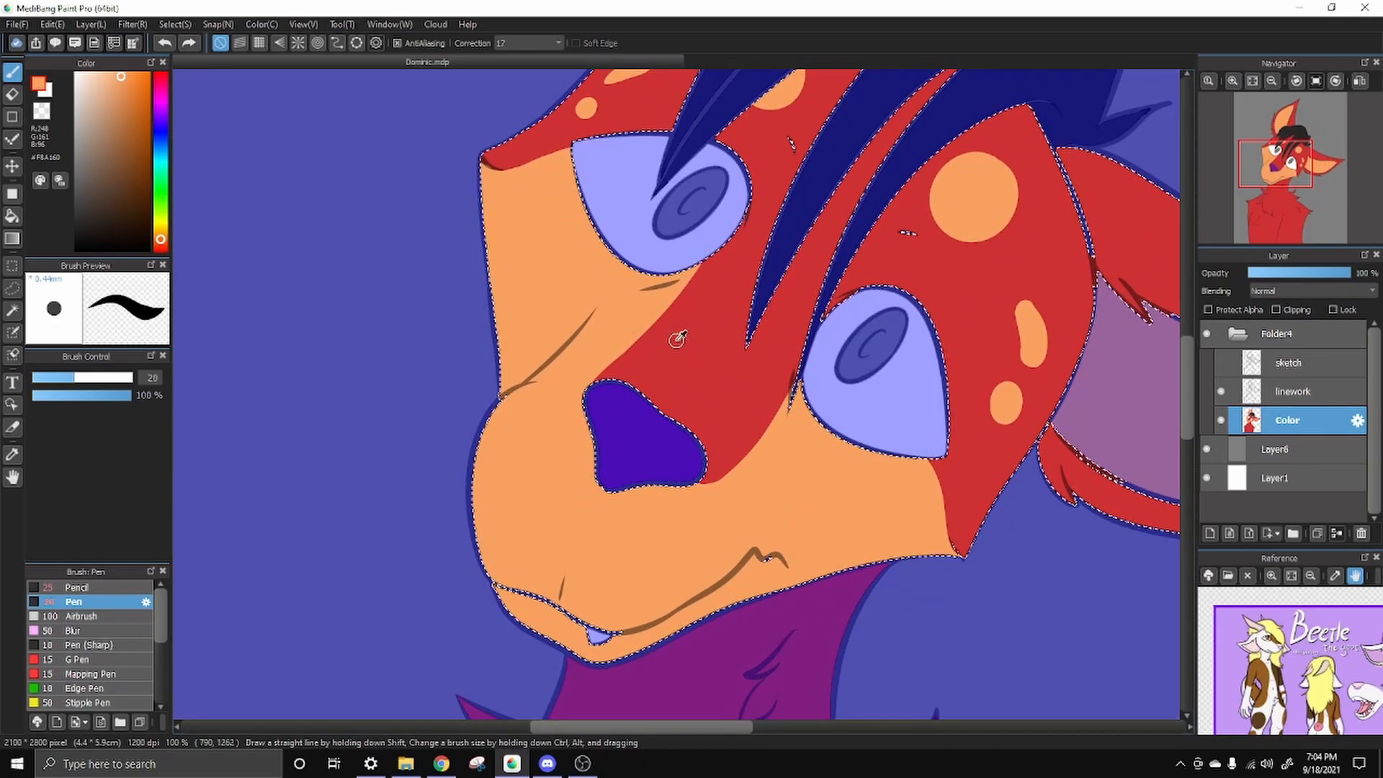
right_click(668, 343)
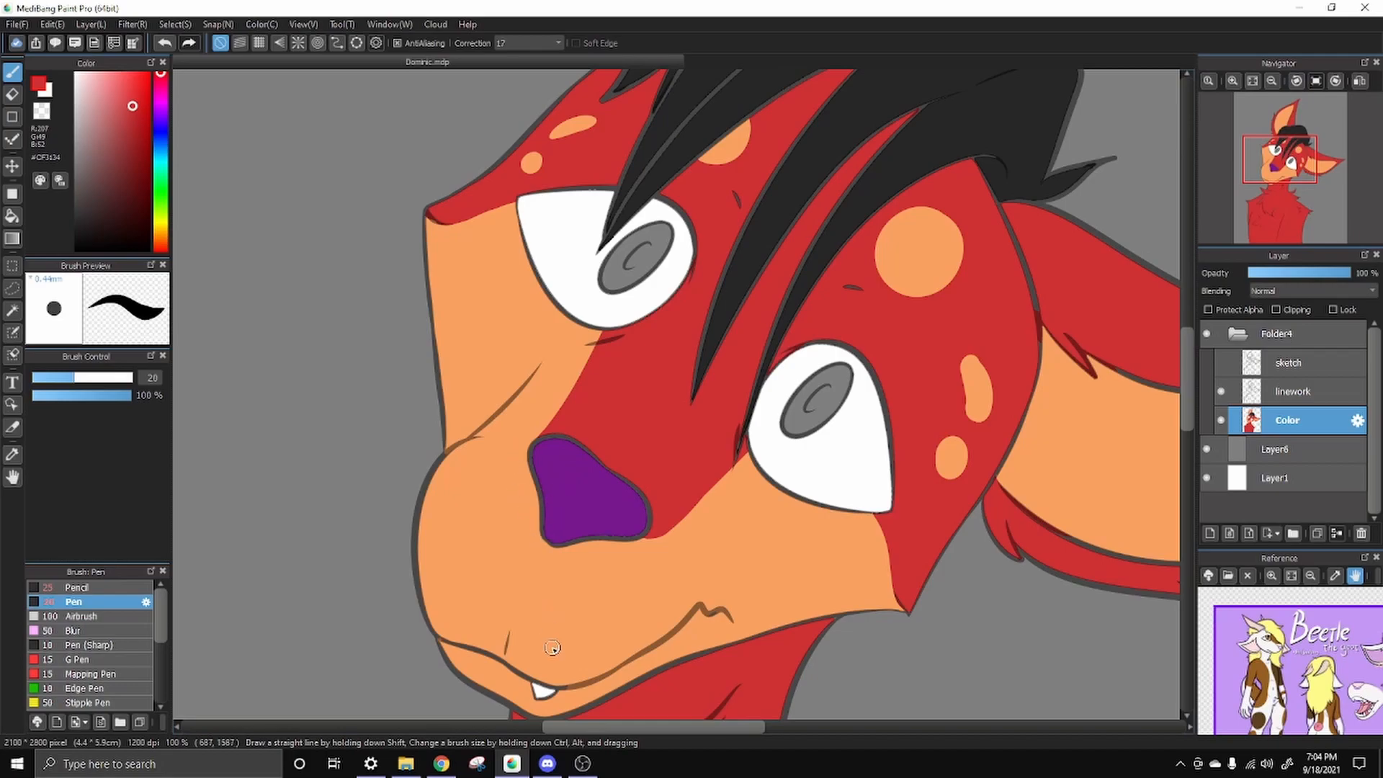
Bucket-fill the irises of both eyes with bright pink
left_click(161, 95)
left_click(121, 80)
left_click(11, 216)
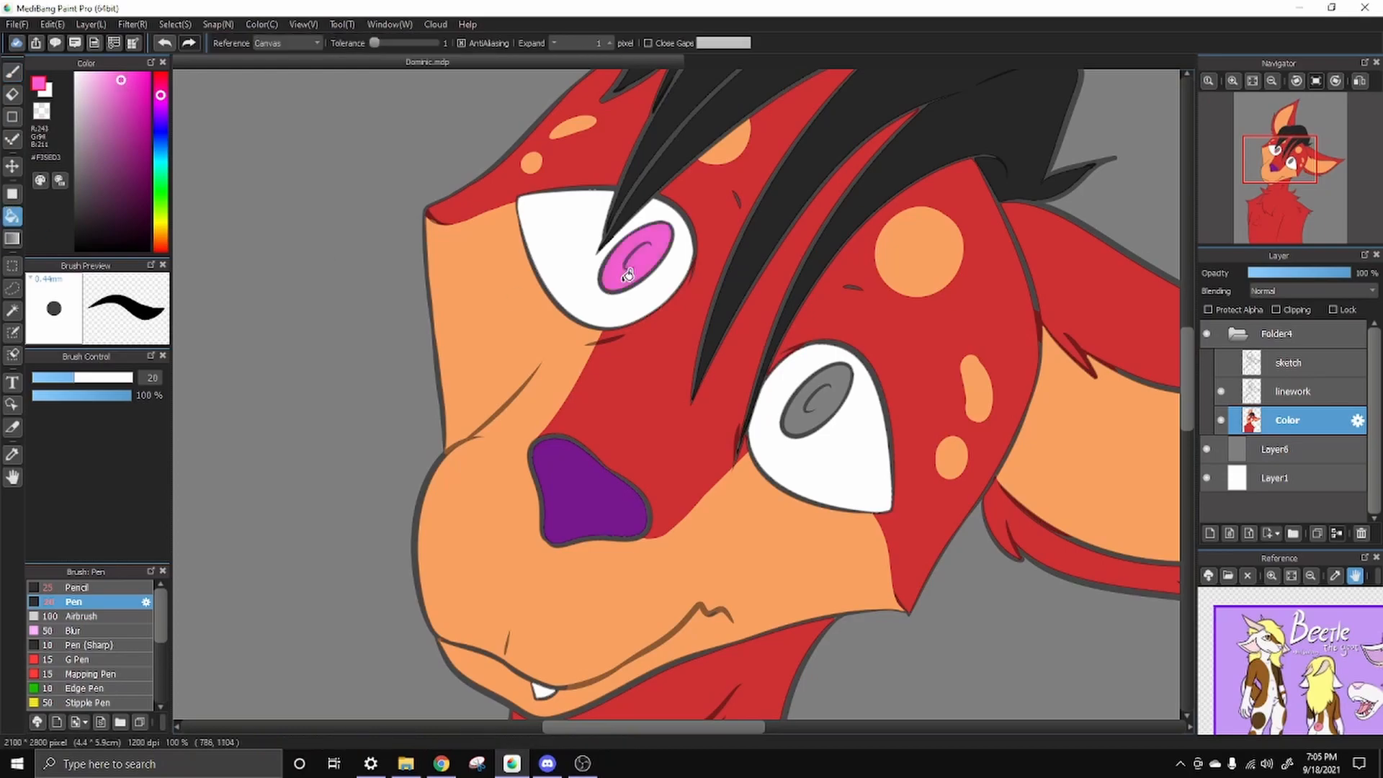
Paint a black oval pupil in the near eye's iris with the Pen
left_click(75, 250)
key("b")
key("ctrl+Up")
key("ctrl+Up")
left_click_drag(1077, 426, 767, 378)
left_click_drag(428, 346, 402, 346)
left_click_drag(750, 392, 799, 350)
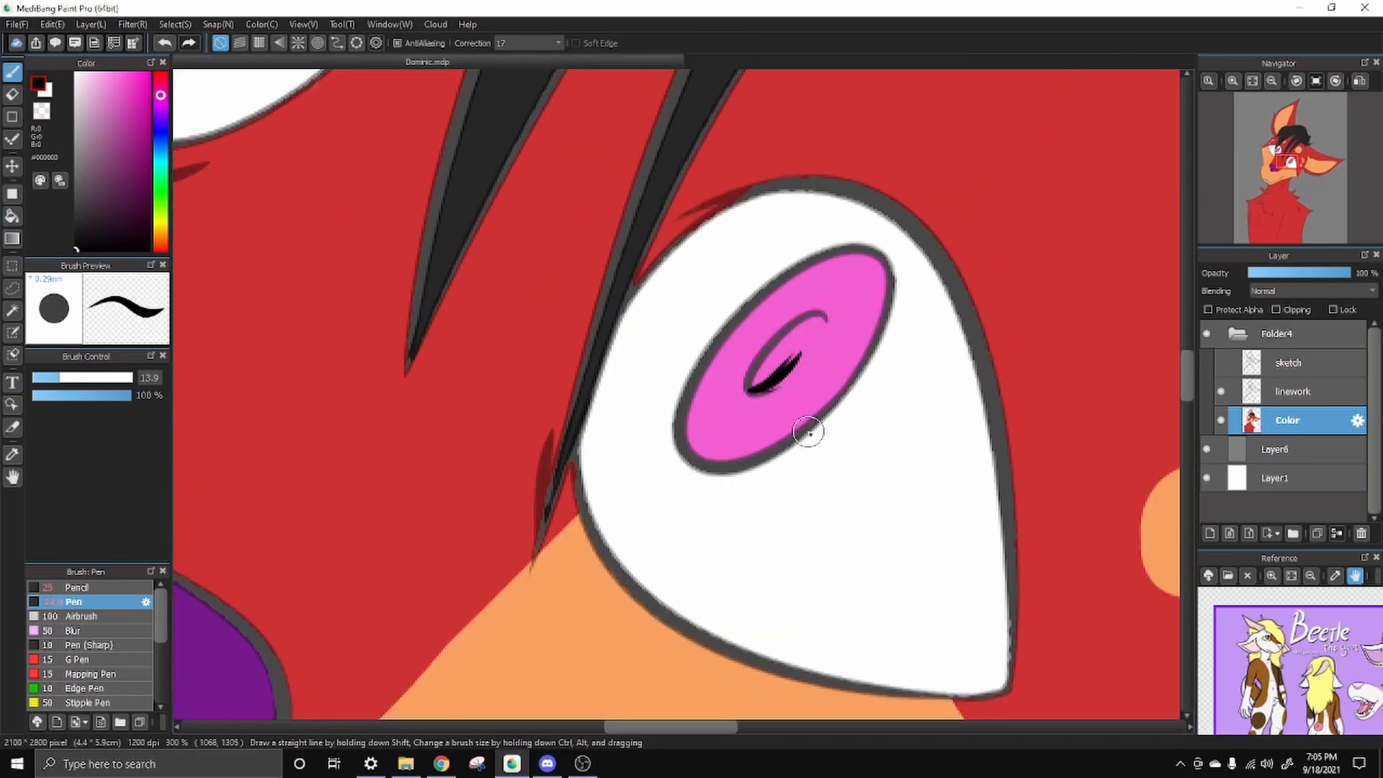
key("ctrl+z")
mouse_move(754, 391)
left_mouse_down()
mouse_move(820, 315)
mouse_move(819, 334)
mouse_move(800, 328)
mouse_move(765, 381)
left_mouse_up()
key("ctrl+z")
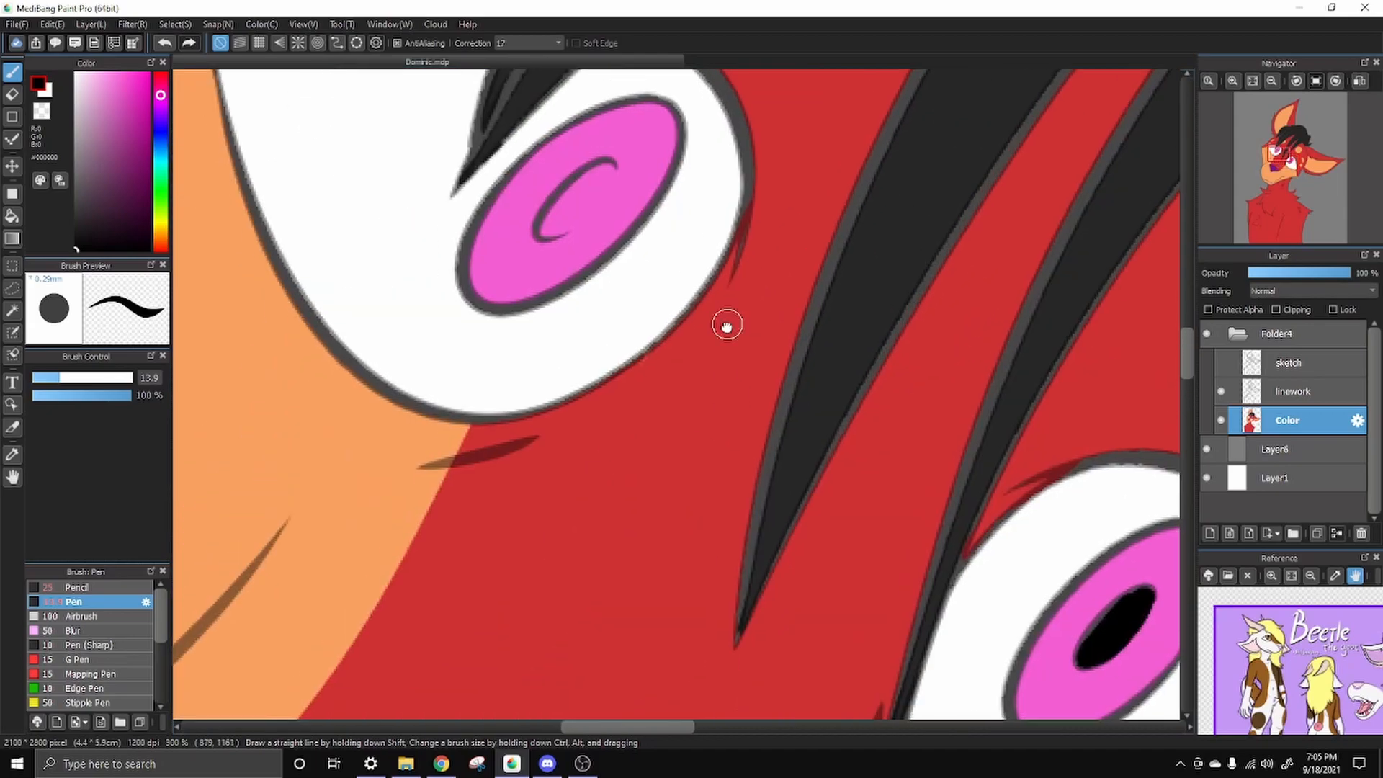
Paint a matching black oval pupil in the far eye's iris
left_click_drag(494, 407, 551, 333)
key("ctrl+z")
mouse_move(549, 351)
left_mouse_down()
mouse_move(529, 377)
mouse_move(548, 340)
mouse_move(500, 374)
mouse_move(527, 351)
left_mouse_up()
right_click(459, 420)
mouse_move(474, 409)
left_mouse_down()
mouse_move(496, 416)
mouse_move(504, 378)
left_mouse_up()
right_click(504, 378)
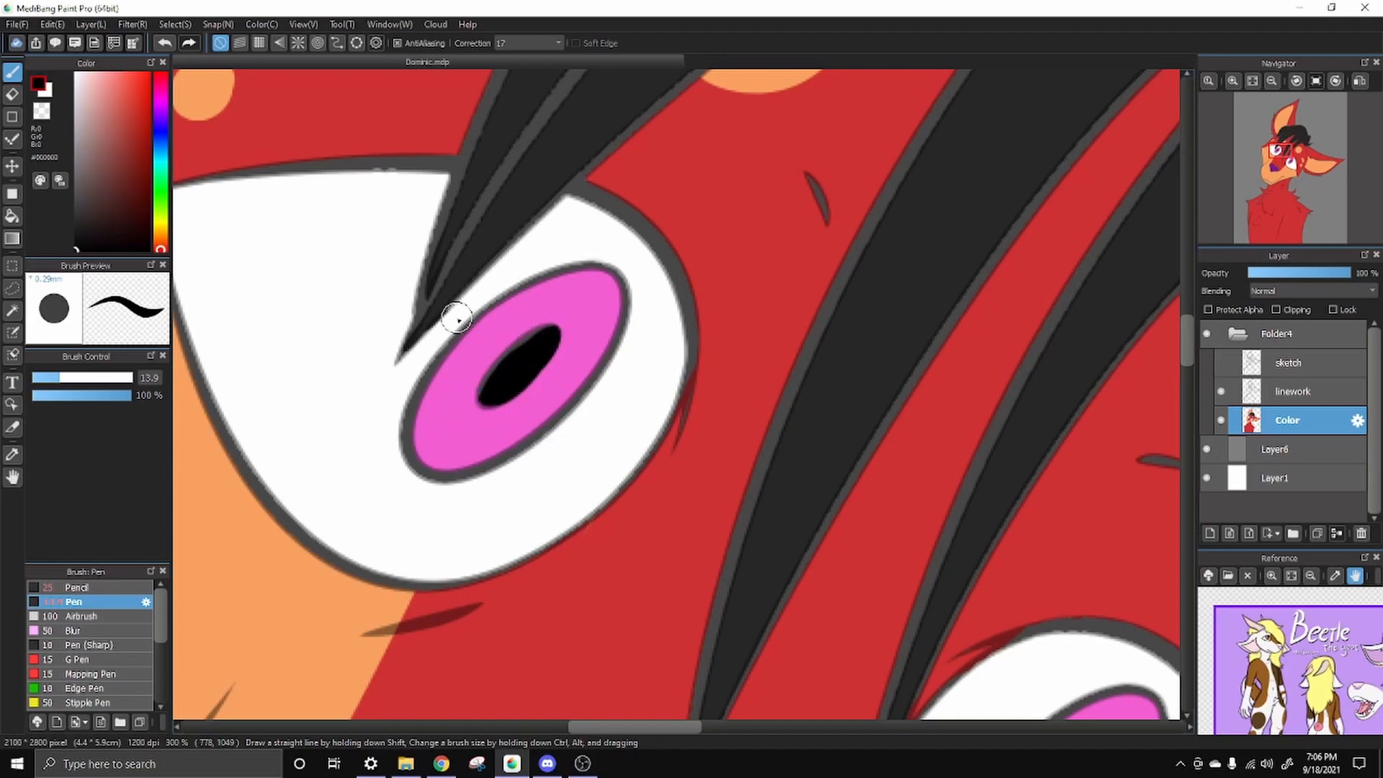
Look over the jaw and neck up close and show the sketch layer to check the planned body markings
left_click(1271, 81)
left_click(1271, 81)
left_click(1271, 81)
left_click(1287, 187)
right_click(677, 374)
key("ctrl+Up")
key("ctrl+Up")
left_click_drag(836, 113, 621, 270)
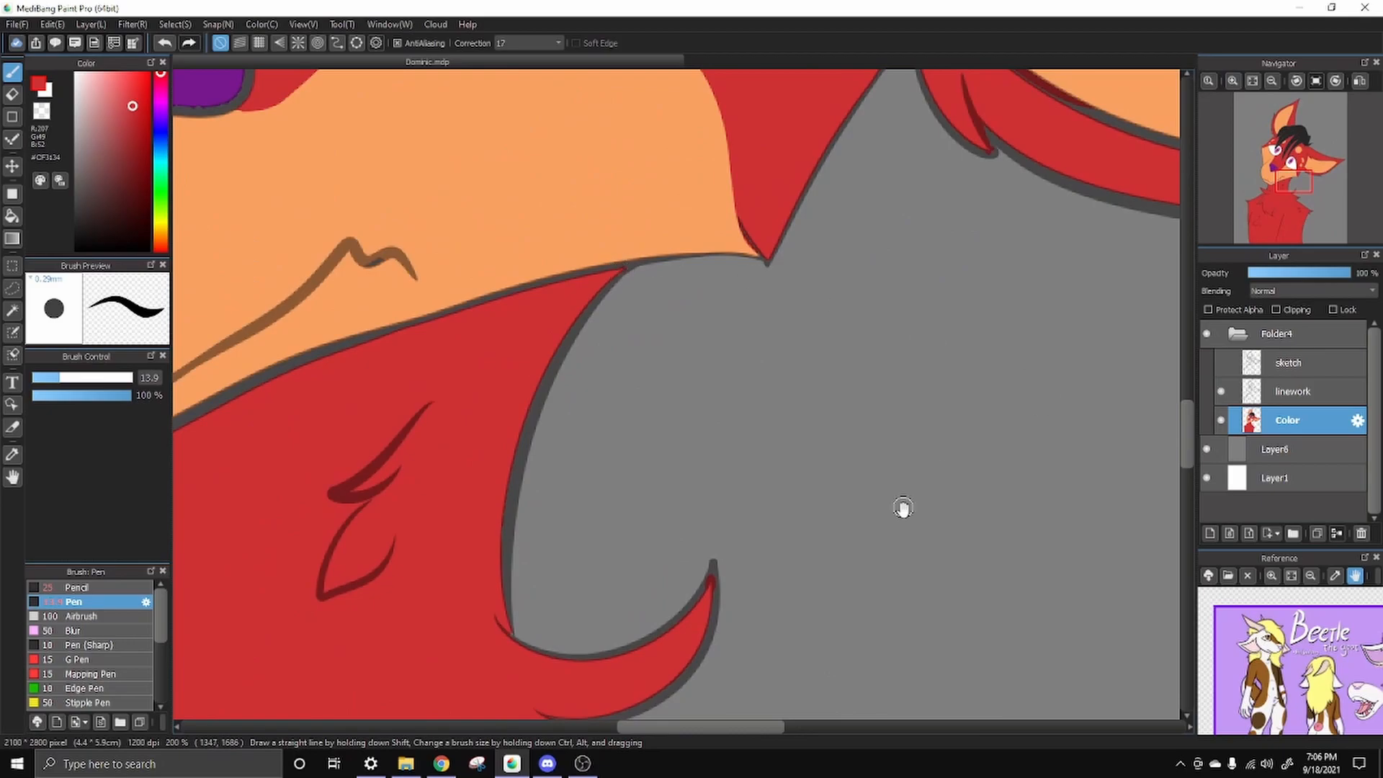
left_click(1252, 81)
left_click(1220, 363)
left_click_drag(671, 676, 699, 520)
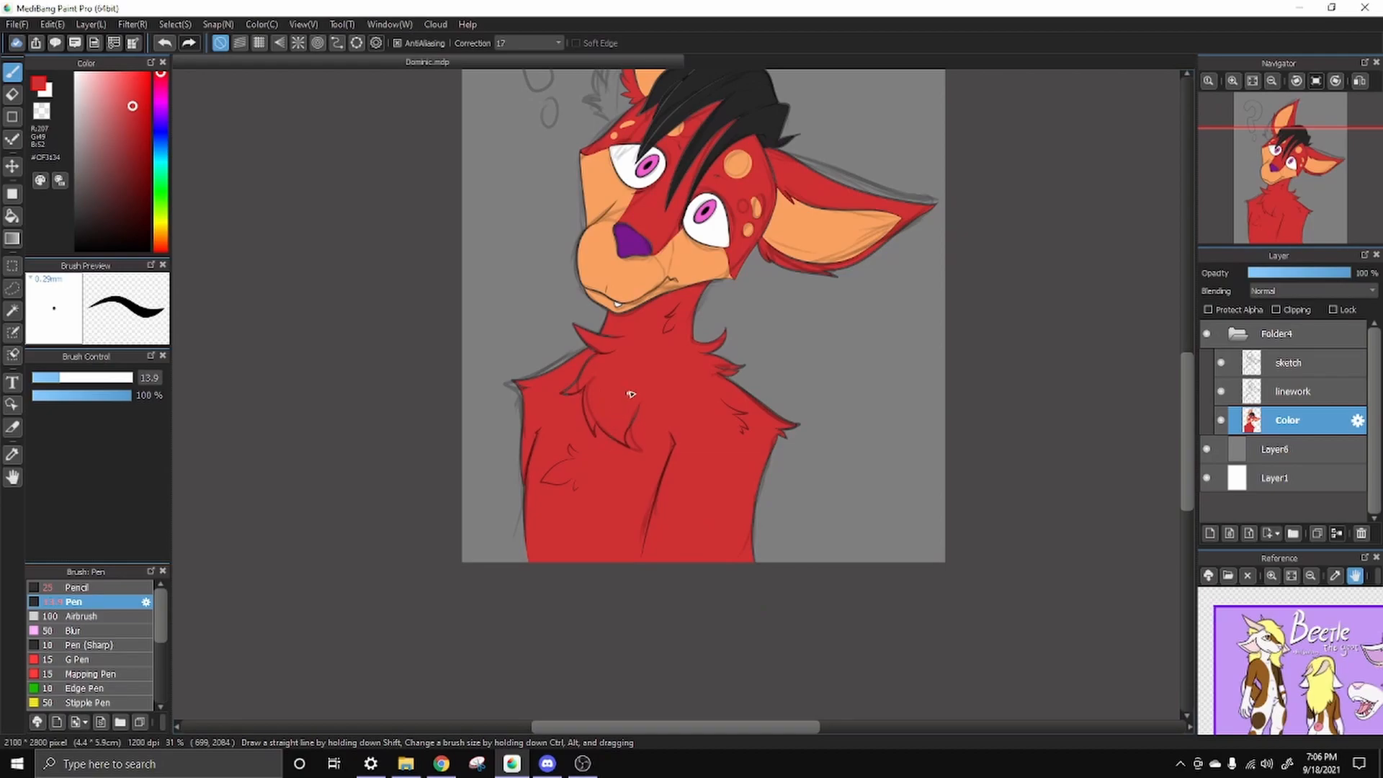
key("ctrl+plus")
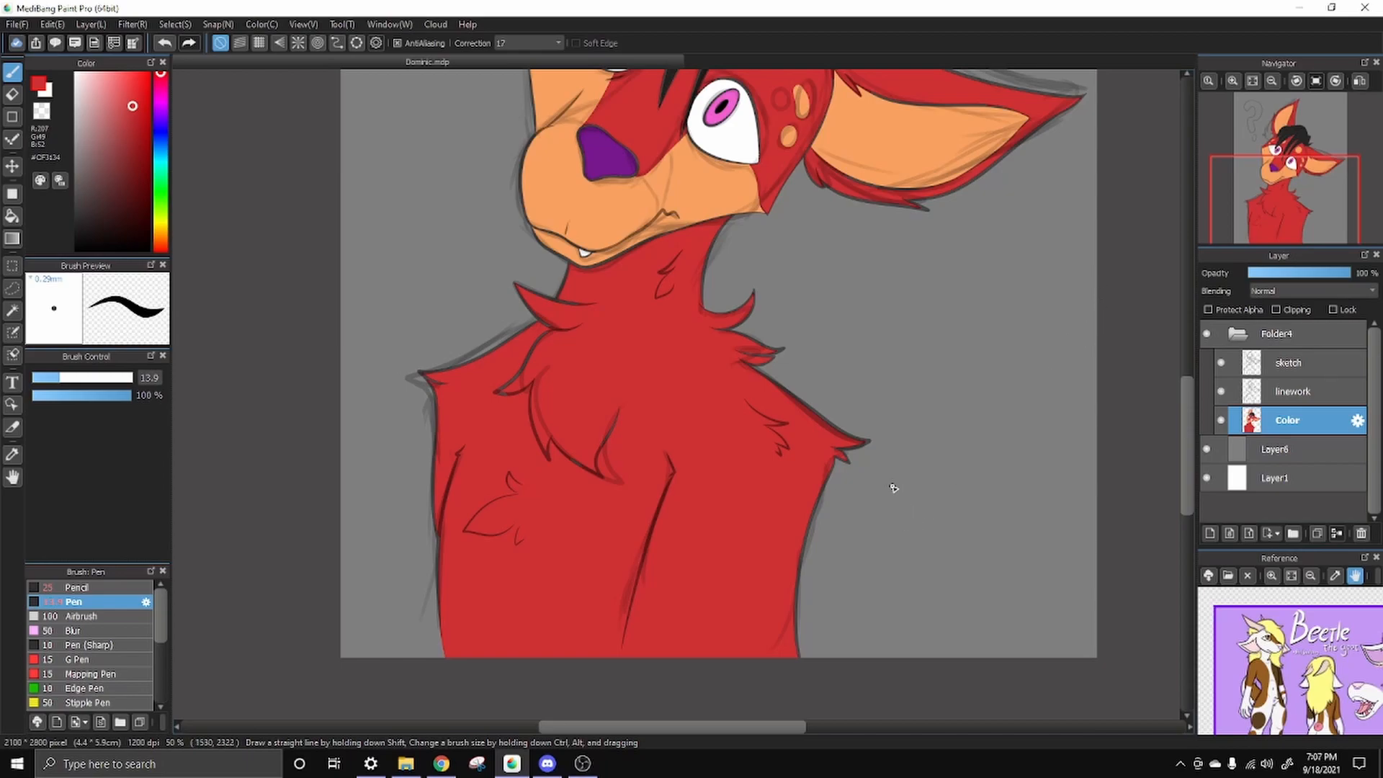
Hide the sketch and linework, select the red body area with the Magic Wand, and show the linework again
left_click(1220, 363)
left_click(1220, 391)
left_click(11, 311)
left_click(504, 447)
left_click(13, 72)
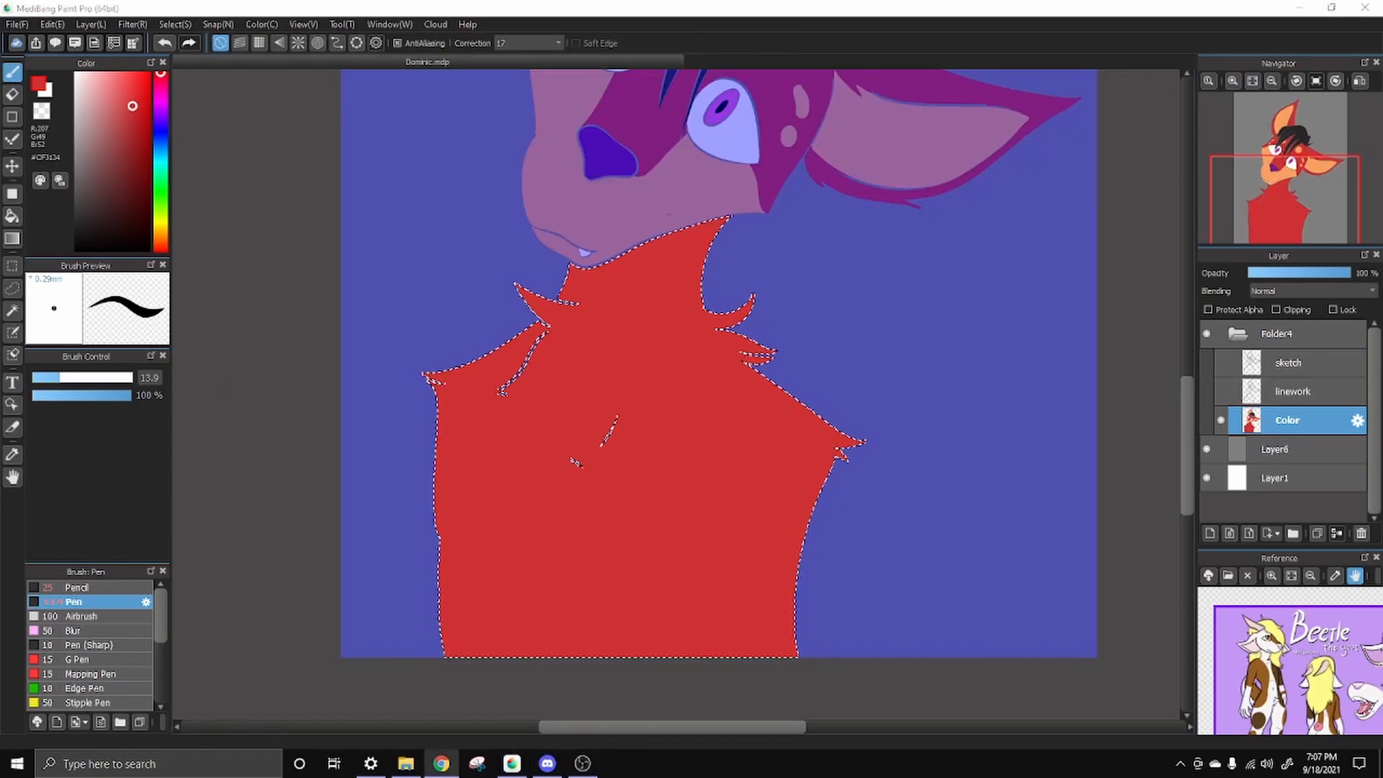
left_click(1220, 392)
key("ctrl+Up")
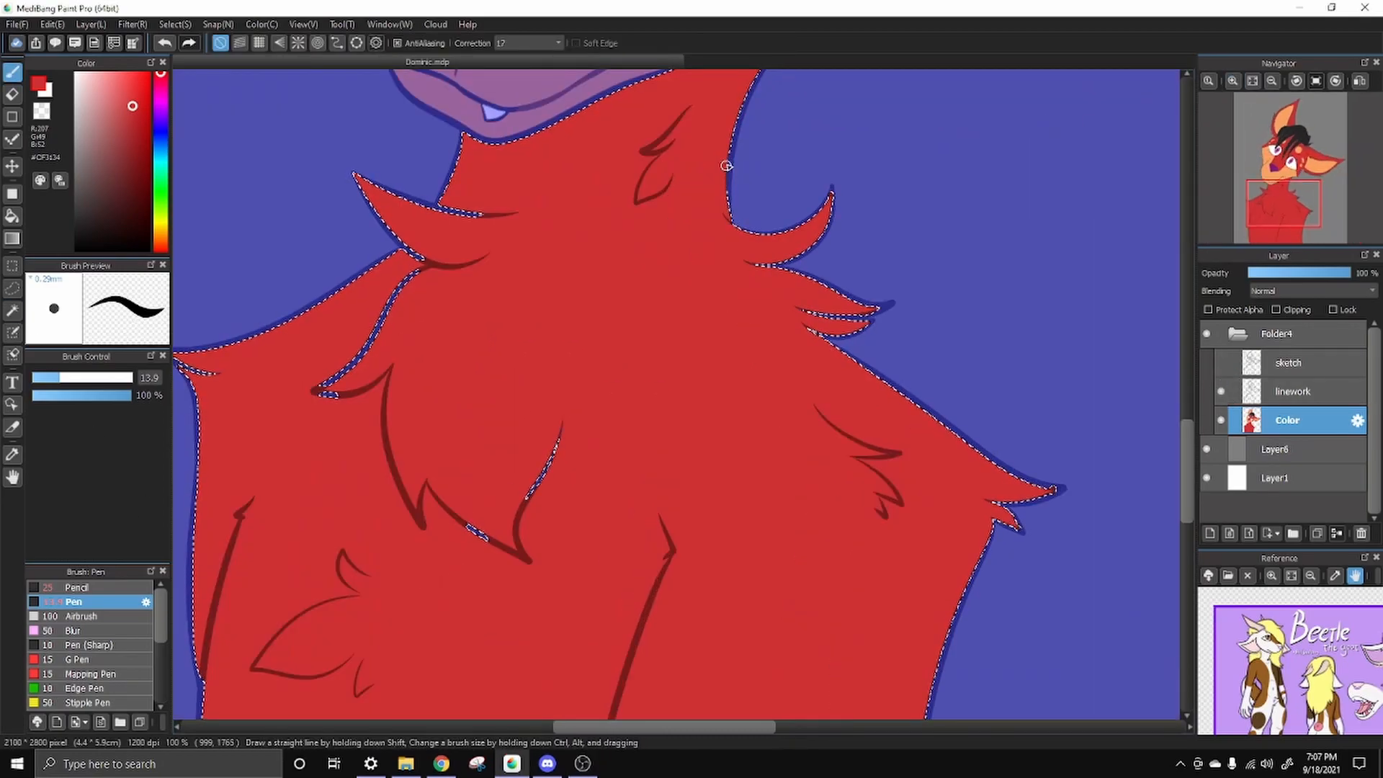
Sample the light orange, enlarge the brush to 19, and paint the marking's edge down the neck beside the fur lines
left_click_drag(726, 180, 783, 345)
right_click(432, 167)
key("]")
left_click_drag(749, 235, 710, 308)
key("ctrl+Up")
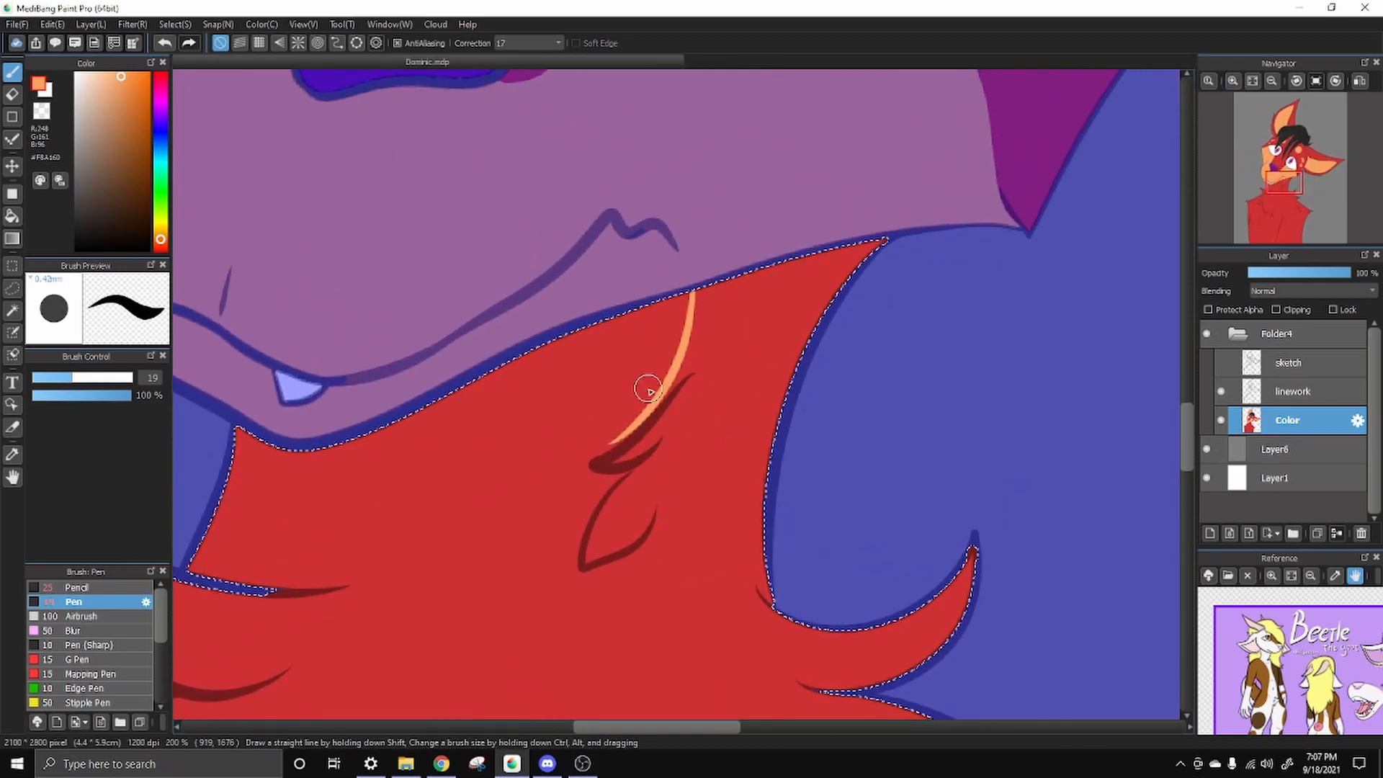
mouse_move(638, 409)
left_mouse_down()
mouse_move(668, 394)
mouse_move(665, 379)
mouse_move(583, 503)
mouse_move(590, 486)
mouse_move(578, 551)
mouse_move(599, 435)
mouse_move(673, 296)
left_mouse_up()
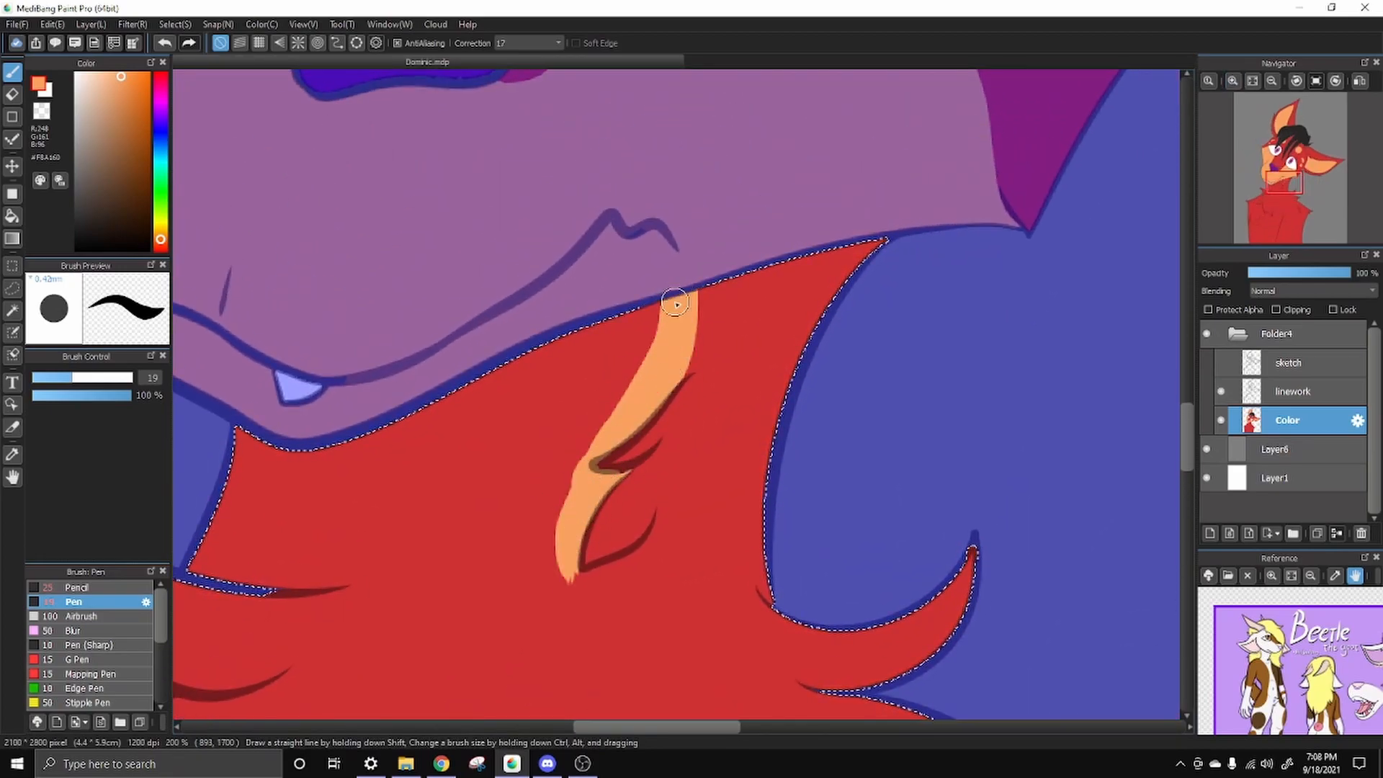
Fill the front of the neck and its outer fur tufts on the far side with light orange
mouse_move(670, 412)
left_mouse_down()
mouse_move(561, 573)
mouse_move(586, 317)
mouse_move(475, 447)
mouse_move(399, 629)
mouse_move(356, 436)
left_mouse_up()
left_click_drag(446, 564, 615, 334)
key("ctrl+minus")
mouse_move(604, 458)
left_mouse_down()
mouse_move(660, 355)
mouse_move(655, 253)
left_mouse_up()
mouse_move(572, 168)
left_mouse_down()
mouse_move(607, 356)
mouse_move(663, 379)
mouse_move(531, 326)
mouse_move(627, 400)
mouse_move(598, 382)
left_mouse_up()
key("ctrl+plus")
mouse_move(445, 368)
left_mouse_down()
mouse_move(478, 392)
mouse_move(541, 233)
left_mouse_up()
mouse_move(432, 500)
left_mouse_down()
mouse_move(358, 525)
mouse_move(497, 465)
mouse_move(469, 500)
mouse_move(401, 495)
mouse_move(504, 361)
mouse_move(491, 383)
mouse_move(463, 309)
mouse_move(602, 191)
mouse_move(475, 468)
mouse_move(641, 288)
left_mouse_up()
left_click_drag(504, 425, 781, 194)
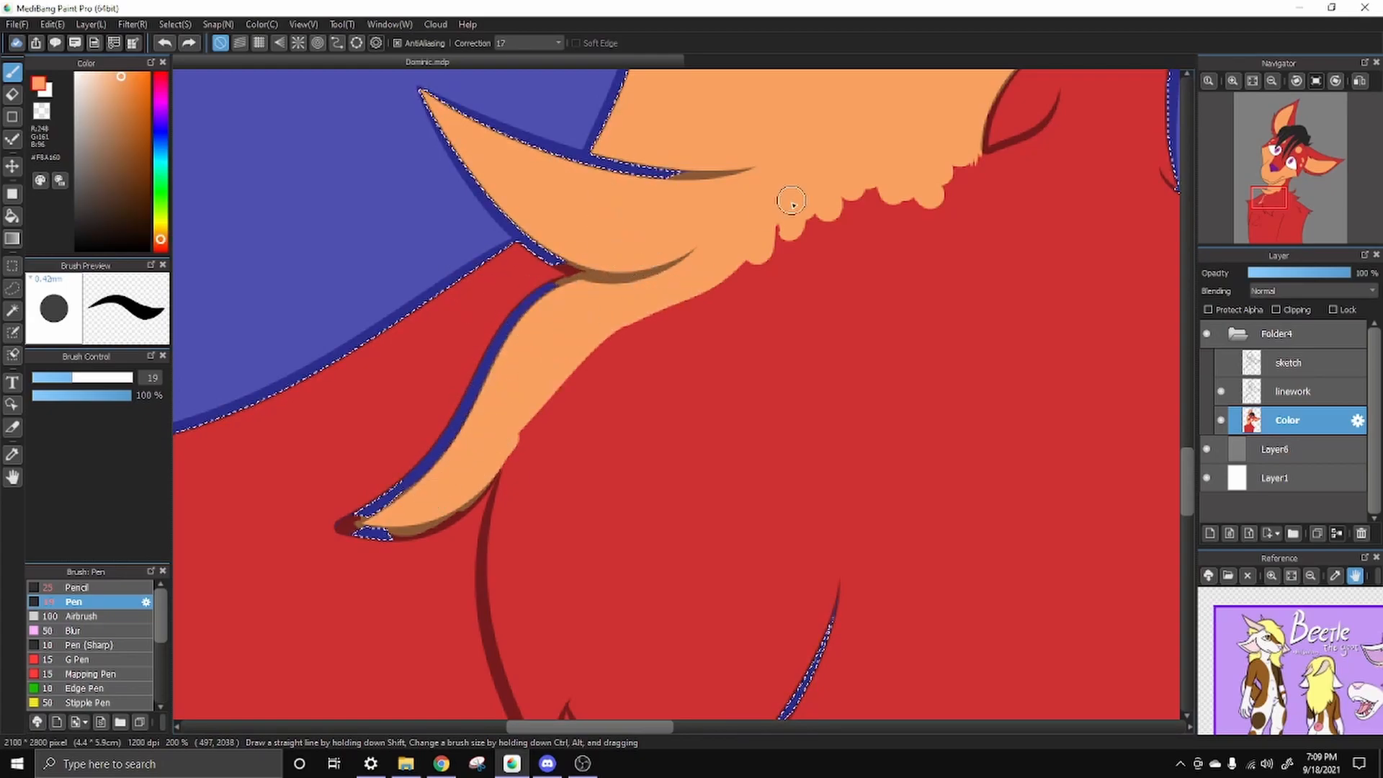
Paint the chest and belly light orange between the arm lines, shaping pointed fur tufts along the chest's edge
left_click_drag(720, 432, 644, 212)
left_click_drag(675, 631, 629, 131)
left_click_drag(618, 288, 525, 392)
left_click_drag(504, 432, 574, 139)
left_click_drag(574, 361, 525, 227)
mouse_move(376, 395)
left_mouse_down()
mouse_move(518, 581)
mouse_move(355, 445)
left_mouse_up()
mouse_move(395, 494)
left_mouse_down()
mouse_move(365, 379)
mouse_move(360, 403)
mouse_move(410, 247)
mouse_move(332, 468)
mouse_move(283, 192)
mouse_move(305, 451)
mouse_move(308, 176)
mouse_move(347, 434)
mouse_move(395, 155)
mouse_move(450, 83)
left_mouse_up()
left_click_drag(461, 83, 374, 389)
left_click_drag(500, 541, 412, 249)
left_click_drag(350, 572, 441, 329)
scroll(583, 296, "down", 2)
left_click_drag(505, 290, 451, 508)
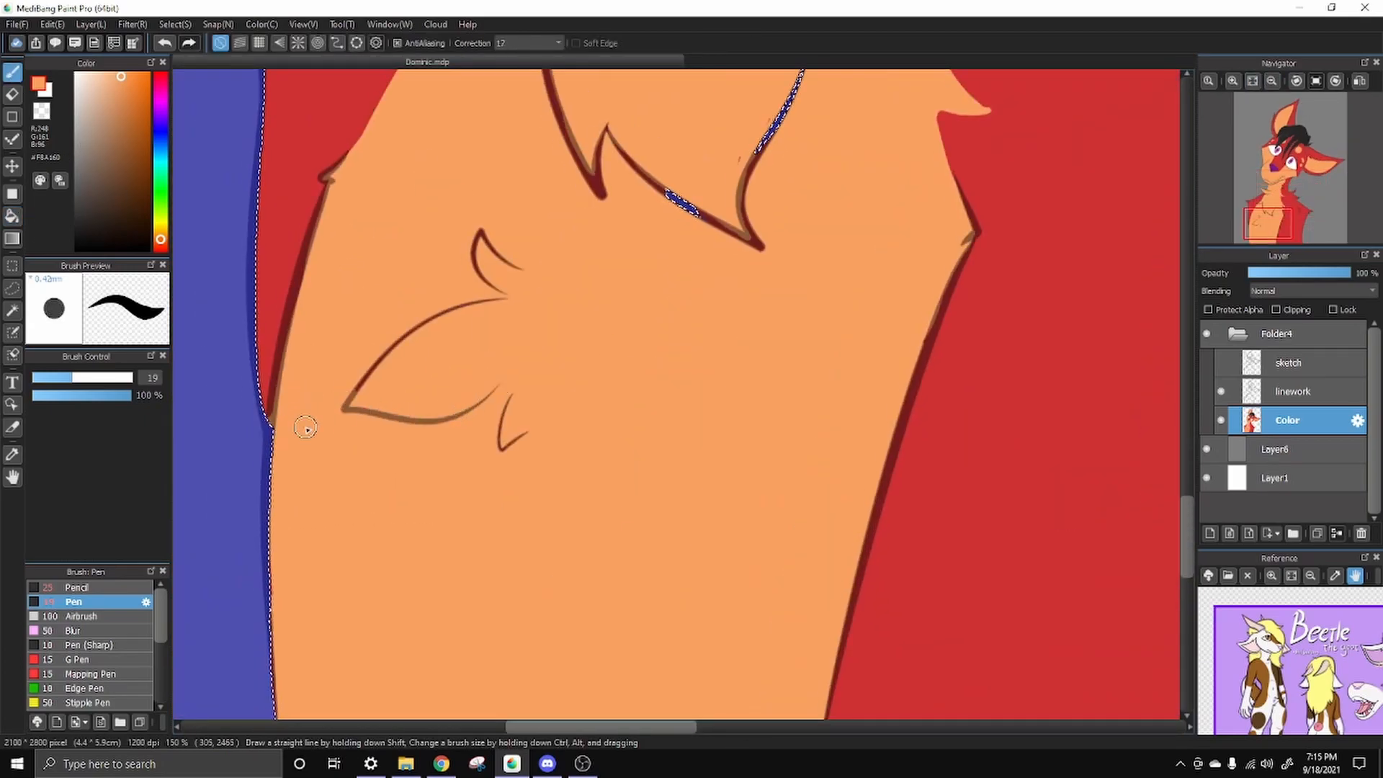
Touch up the light orange around the torso's lines and along the neck marking's edge
mouse_move(306, 428)
left_mouse_down()
mouse_move(525, 271)
mouse_move(503, 398)
left_mouse_up()
left_click_drag(504, 398, 476, 702)
mouse_move(432, 295)
left_mouse_down()
mouse_move(574, 502)
mouse_move(778, 368)
left_mouse_up()
left_click_drag(795, 237, 659, 437)
left_click_drag(508, 344, 558, 514)
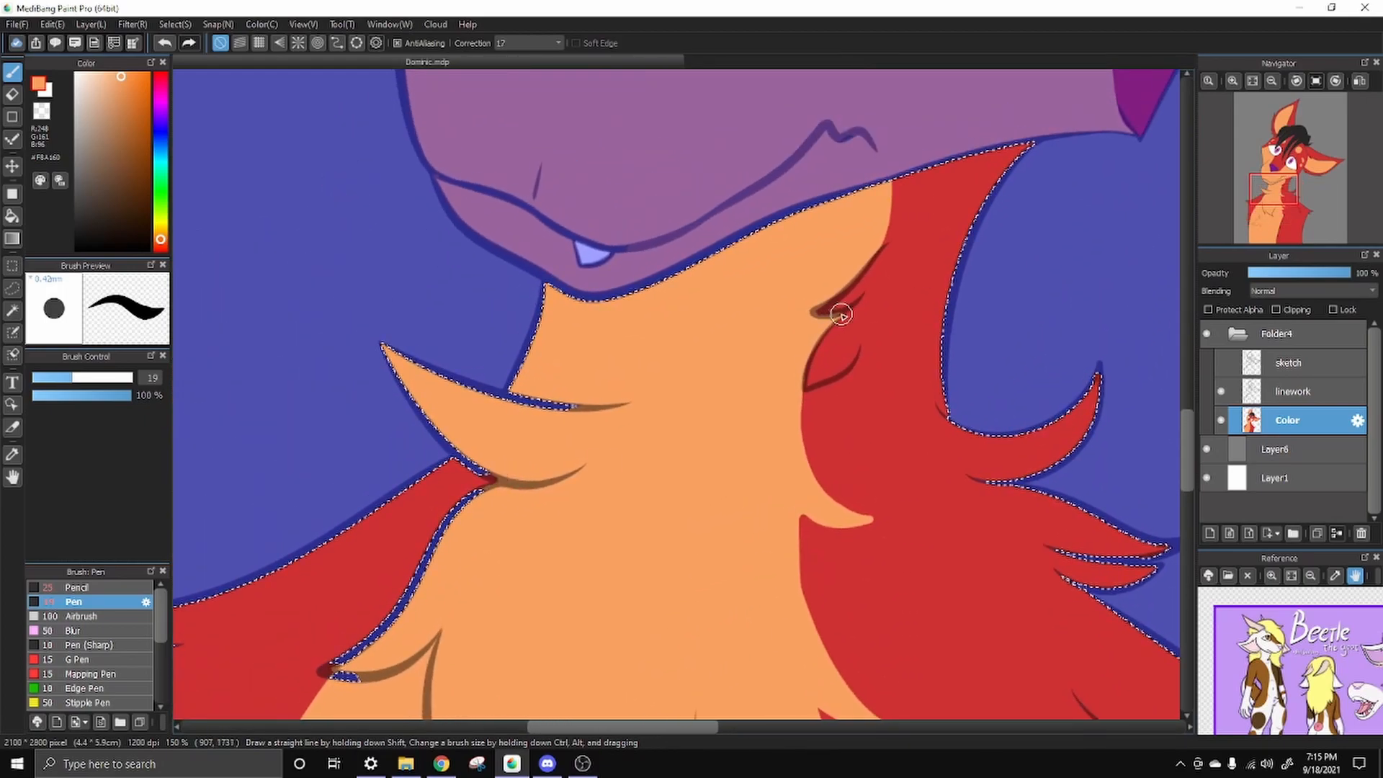
Clear the selection and check the finished torso marking
key("ctrl+0")
key("ctrl+d")
left_click_drag(1044, 462, 1048, 430)
scroll(694, 441, "up", 3)
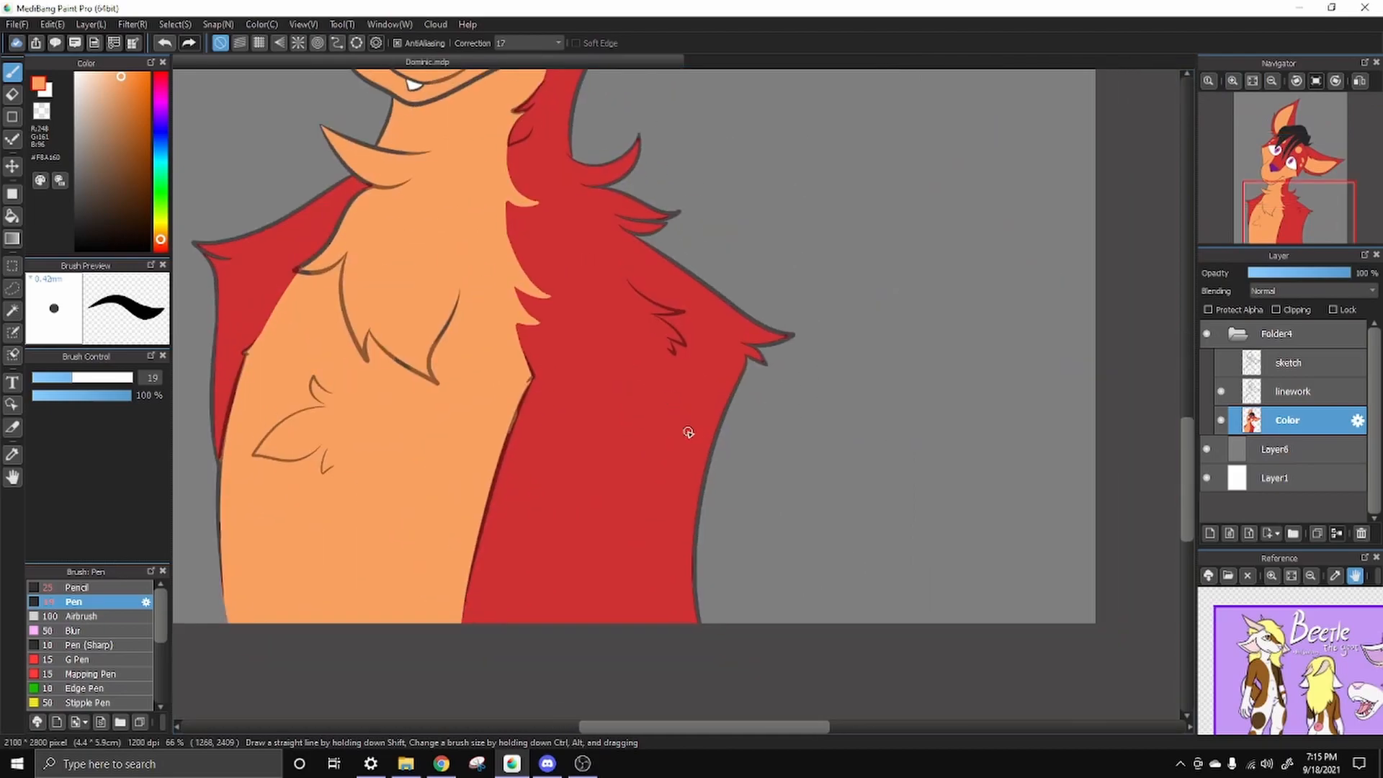
Outline a curved stripe in dark purple #4D065C on the cheek between the nose and near eye, with Protect Alpha on
mouse_move(675, 409)
left_mouse_down("ctrl+alt")
mouse_move(710, 409)
mouse_move(662, 467)
left_mouse_up("ctrl+alt")
left_click_drag(713, 397, 703, 445)
left_click_drag(624, 373, 616, 438)
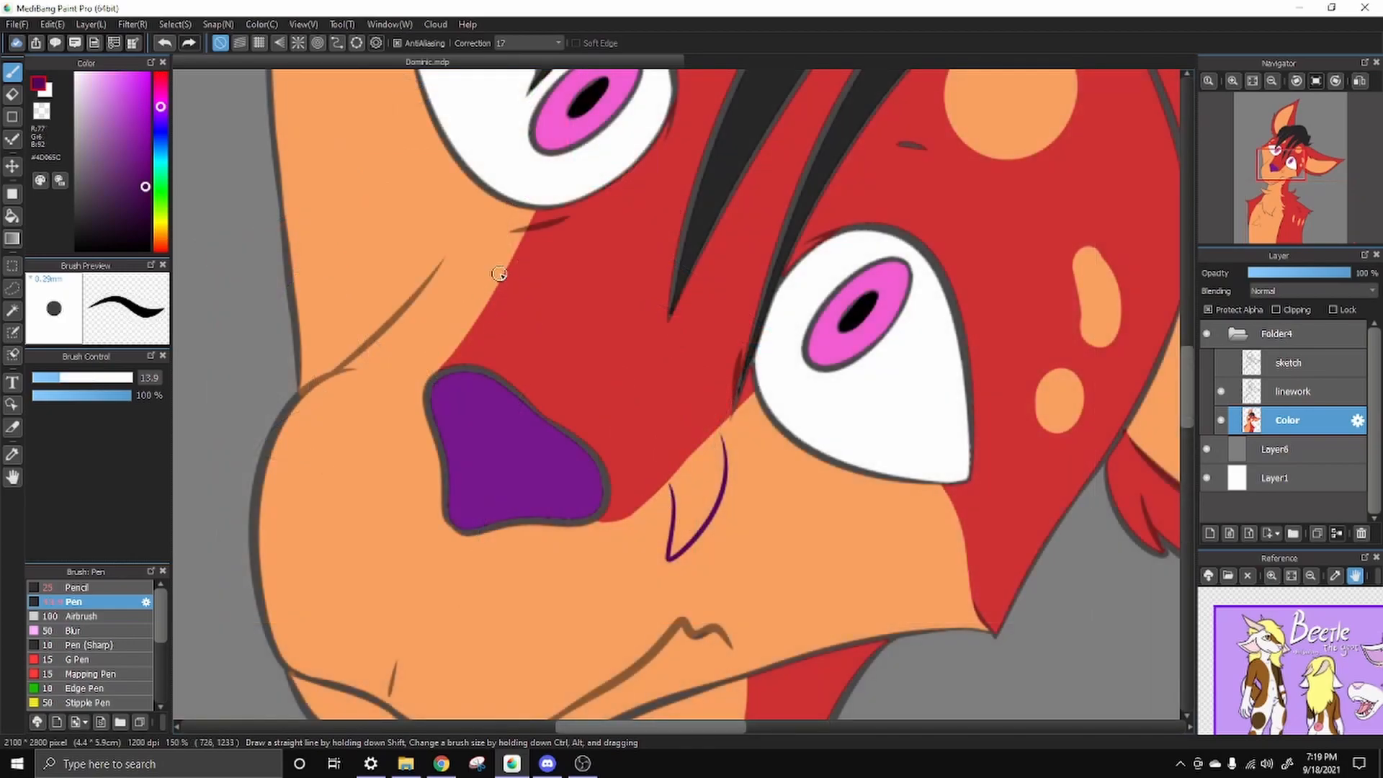
mouse_move(416, 330)
left_mouse_down()
mouse_move(488, 311)
mouse_move(488, 298)
left_mouse_up()
key("ctrl+z")
key("ctrl+z")
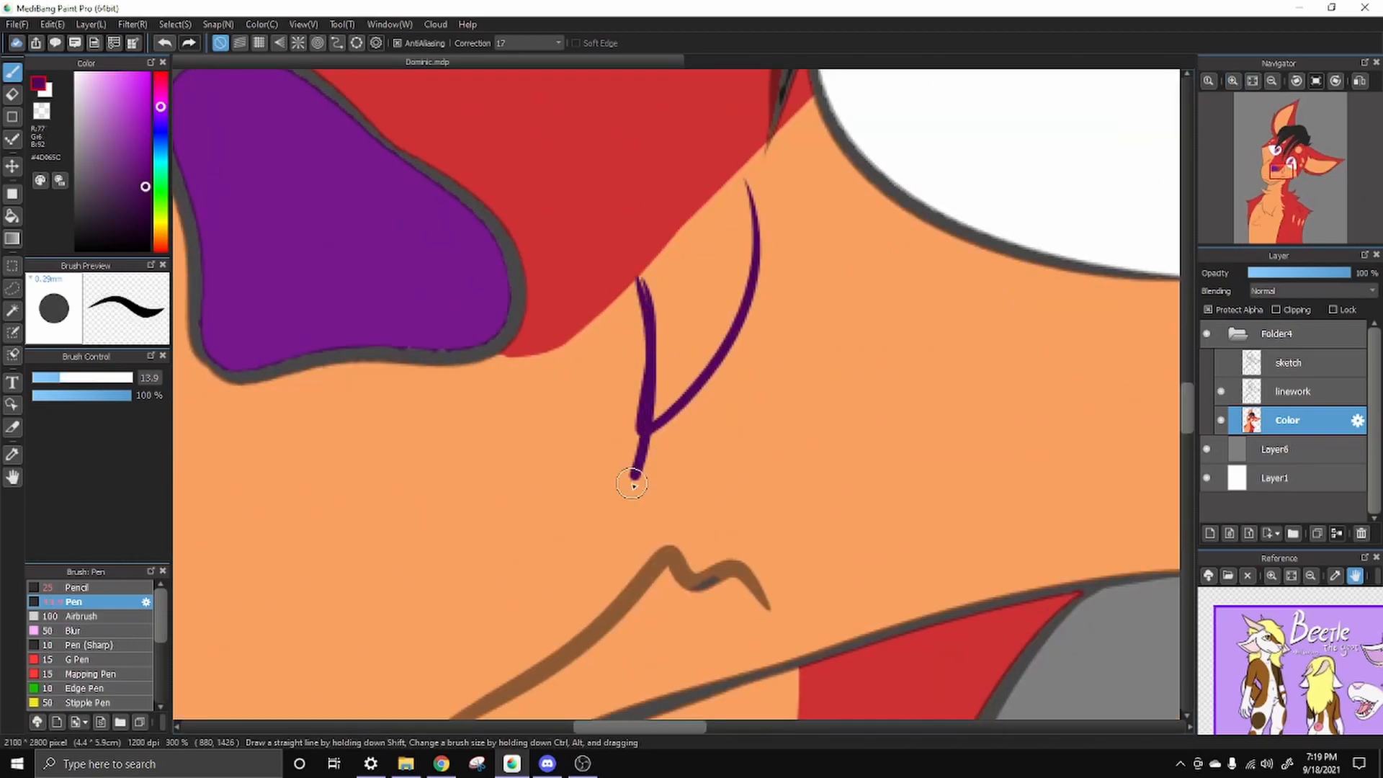
Redraw the near cheek stripe's inner edge and lower tip, and fill the stripe with dark purple
key("ctrl+z")
left_click_drag(638, 275, 625, 493)
mouse_move(627, 493)
left_mouse_down()
mouse_move(615, 462)
mouse_move(753, 303)
left_mouse_up()
left_click_drag(736, 170, 755, 231)
left_click_drag(636, 271, 670, 410)
mouse_move(648, 310)
left_mouse_down()
mouse_move(664, 365)
mouse_move(734, 278)
mouse_move(735, 349)
mouse_move(736, 189)
mouse_move(701, 327)
mouse_move(724, 188)
left_mouse_up()
Paint a matching curved dark purple stripe on the far cheek, running from the cheek crease to the snout bridge
left_click_drag(576, 216, 856, 648)
mouse_move(386, 407)
left_mouse_down()
mouse_move(498, 327)
mouse_move(487, 355)
mouse_move(500, 352)
mouse_move(456, 376)
mouse_move(573, 407)
mouse_move(537, 381)
mouse_move(553, 365)
mouse_move(522, 342)
mouse_move(603, 325)
mouse_move(591, 311)
mouse_move(582, 395)
mouse_move(549, 427)
mouse_move(560, 370)
left_mouse_up()
key("ctrl+z")
Sample the red and clean up the snout bridge's edges where both purple stripes meet it
right_click(582, 392)
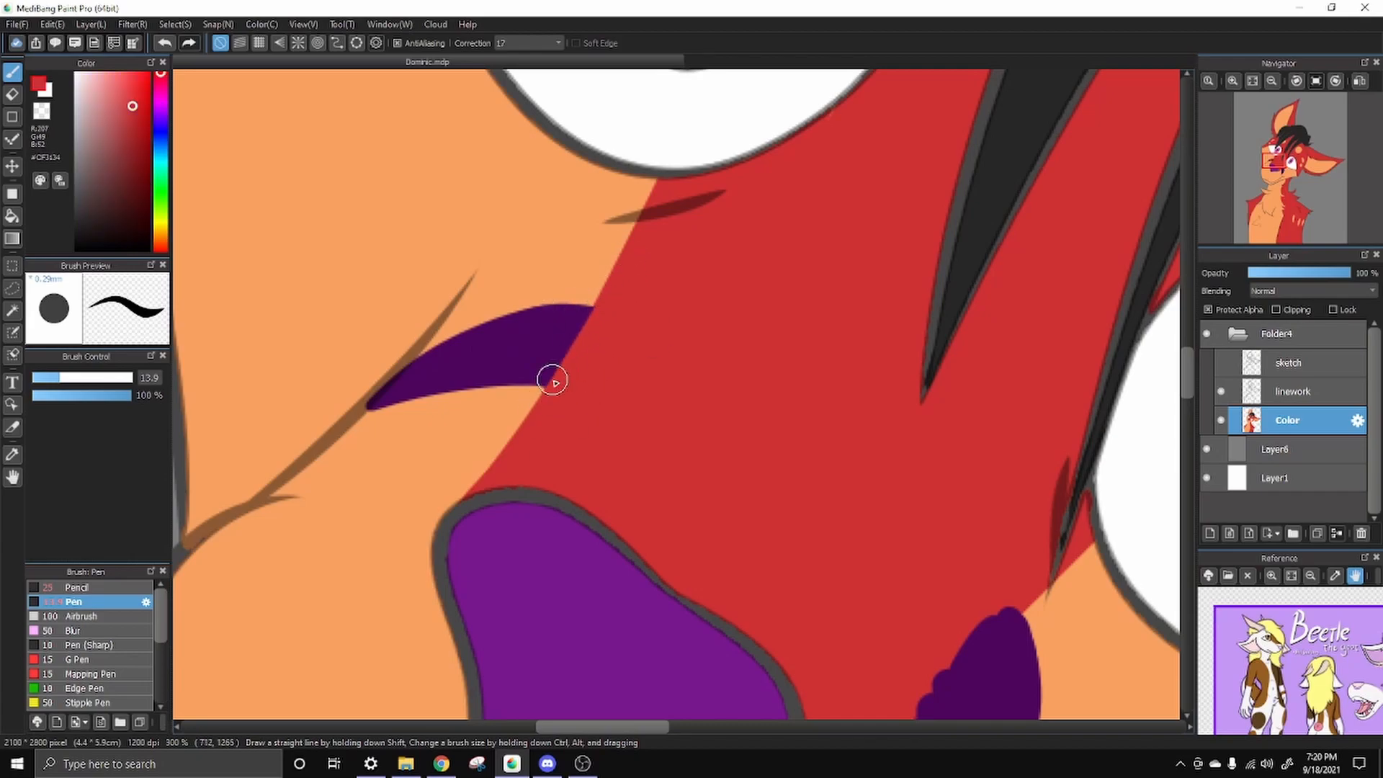
left_click(1232, 80)
left_click_drag(565, 422, 485, 286)
left_click_drag(1052, 684, 522, 301)
mouse_move(531, 537)
left_mouse_down()
mouse_move(790, 231)
mouse_move(541, 536)
left_mouse_up()
left_click(1271, 80)
left_click(1233, 80)
left_click_drag(806, 248, 847, 162)
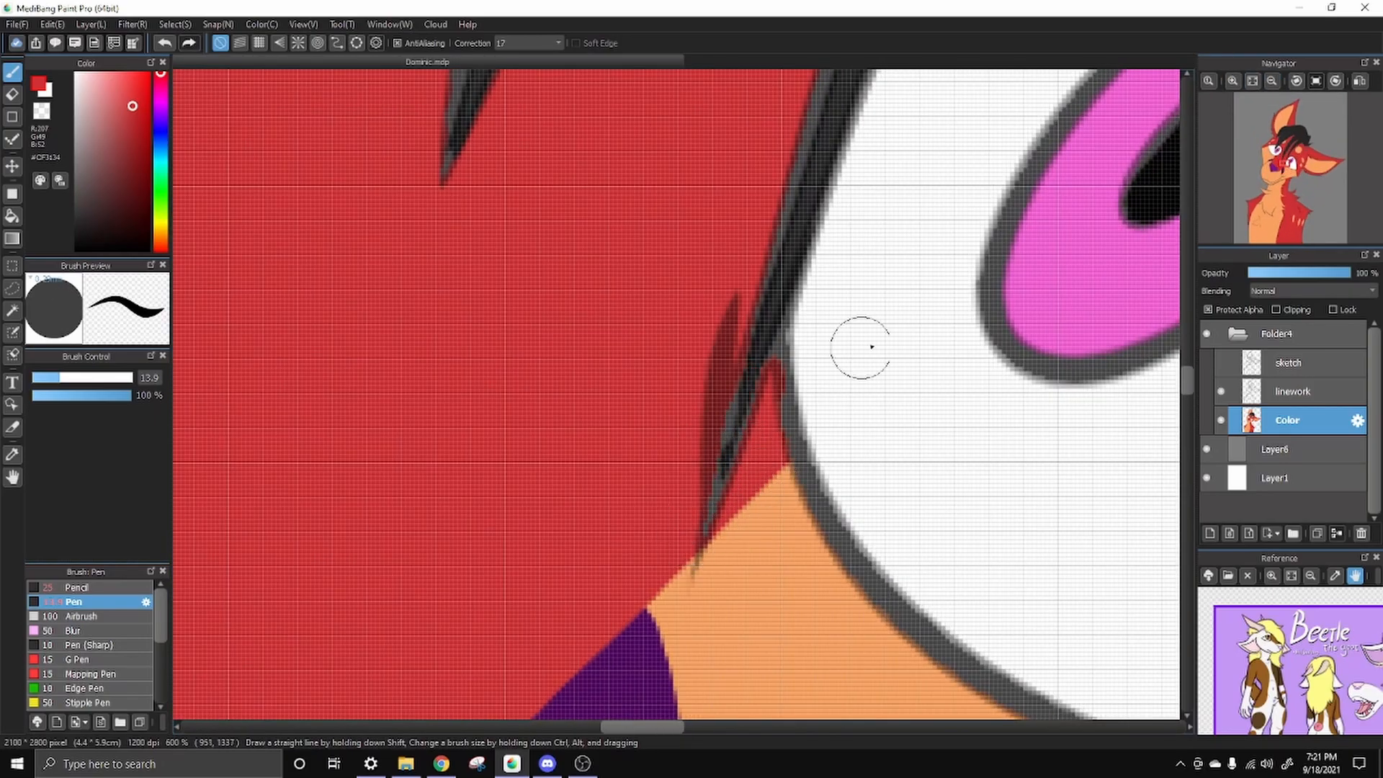
Raise the linework layer's opacity to 100%
scroll(756, 417, "down", 5)
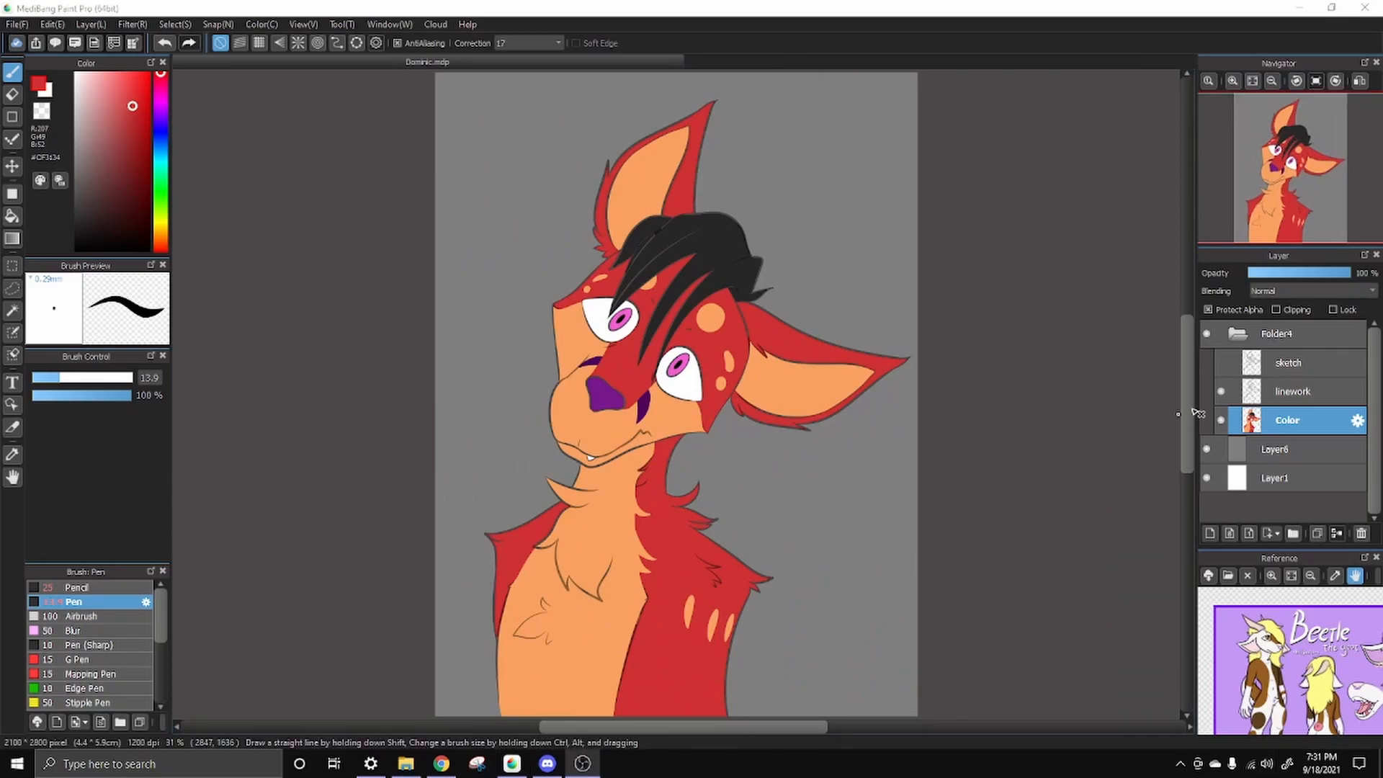
left_click(1277, 395)
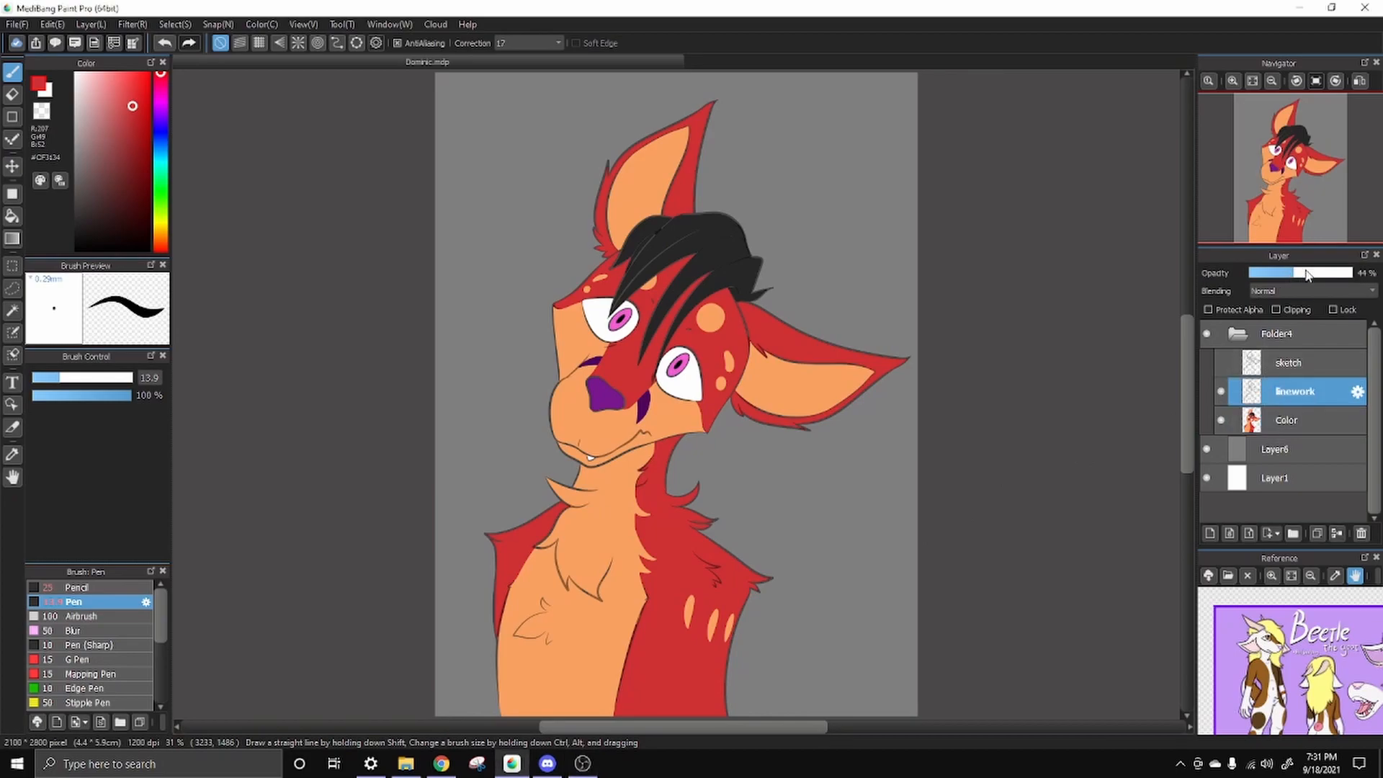
left_click_drag(1308, 273, 1354, 274)
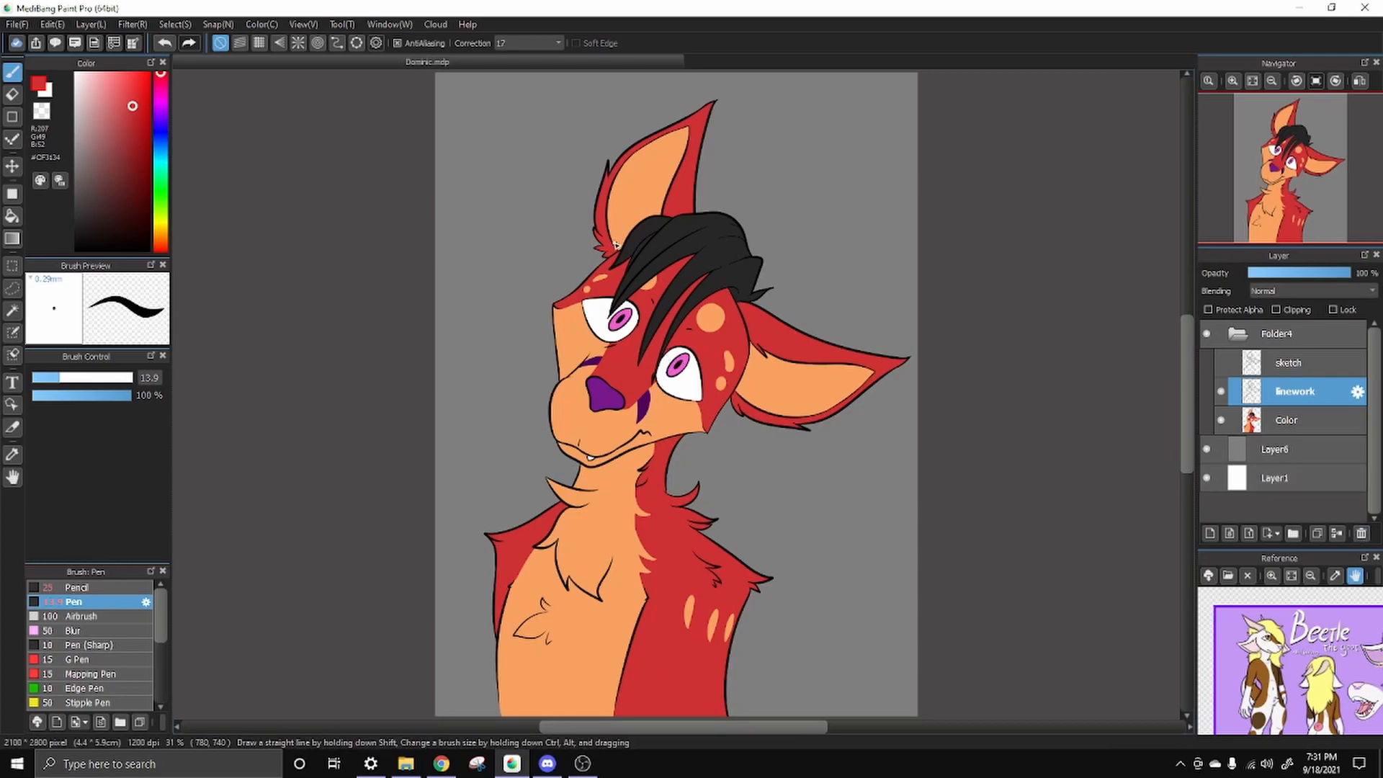
Examine the black linework over the flat colours around the ears, near eye and head
scroll(875, 152, "up", 5)
scroll(638, 257, "down", 5)
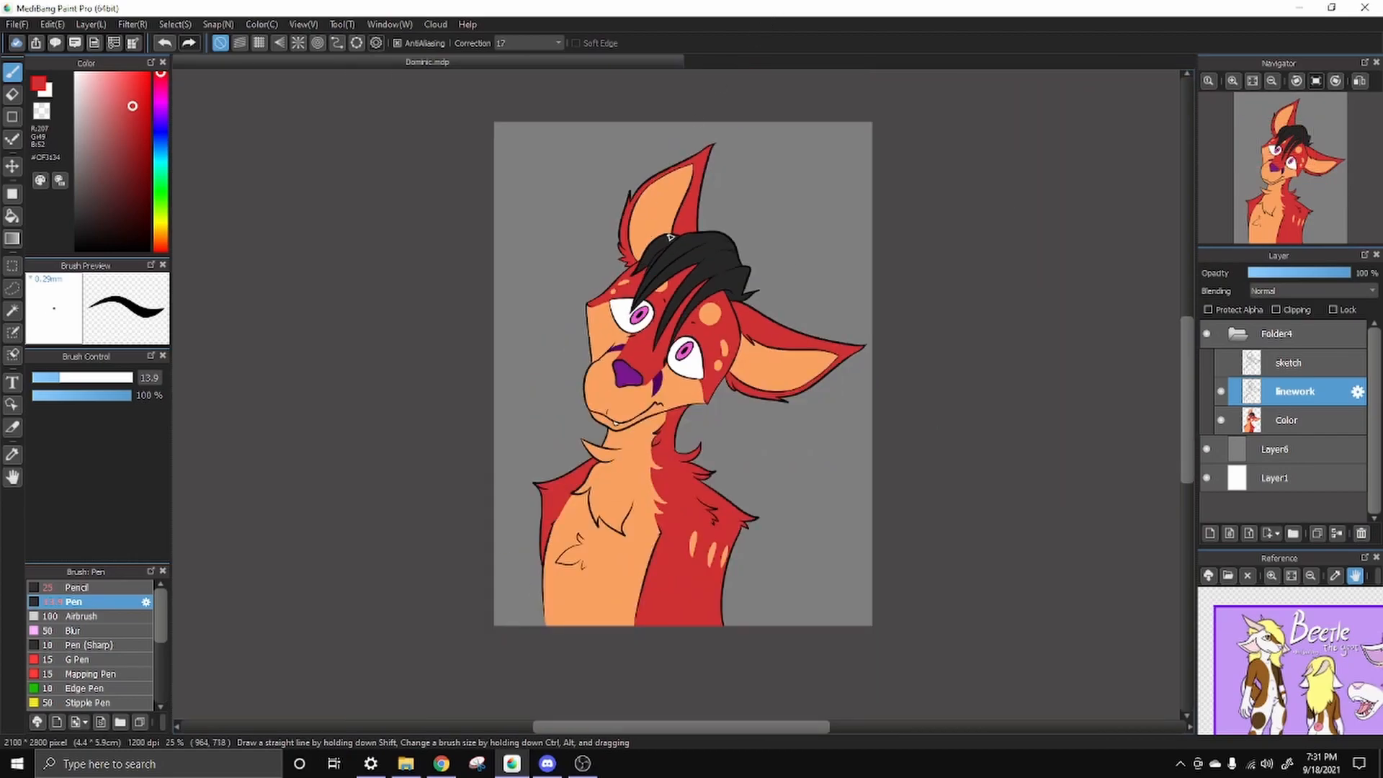
scroll(718, 133, "up", 5)
left_click_drag(713, 222, 666, 33)
left_click_drag(915, 652, 565, 339)
left_click_drag(629, 396, 757, 32)
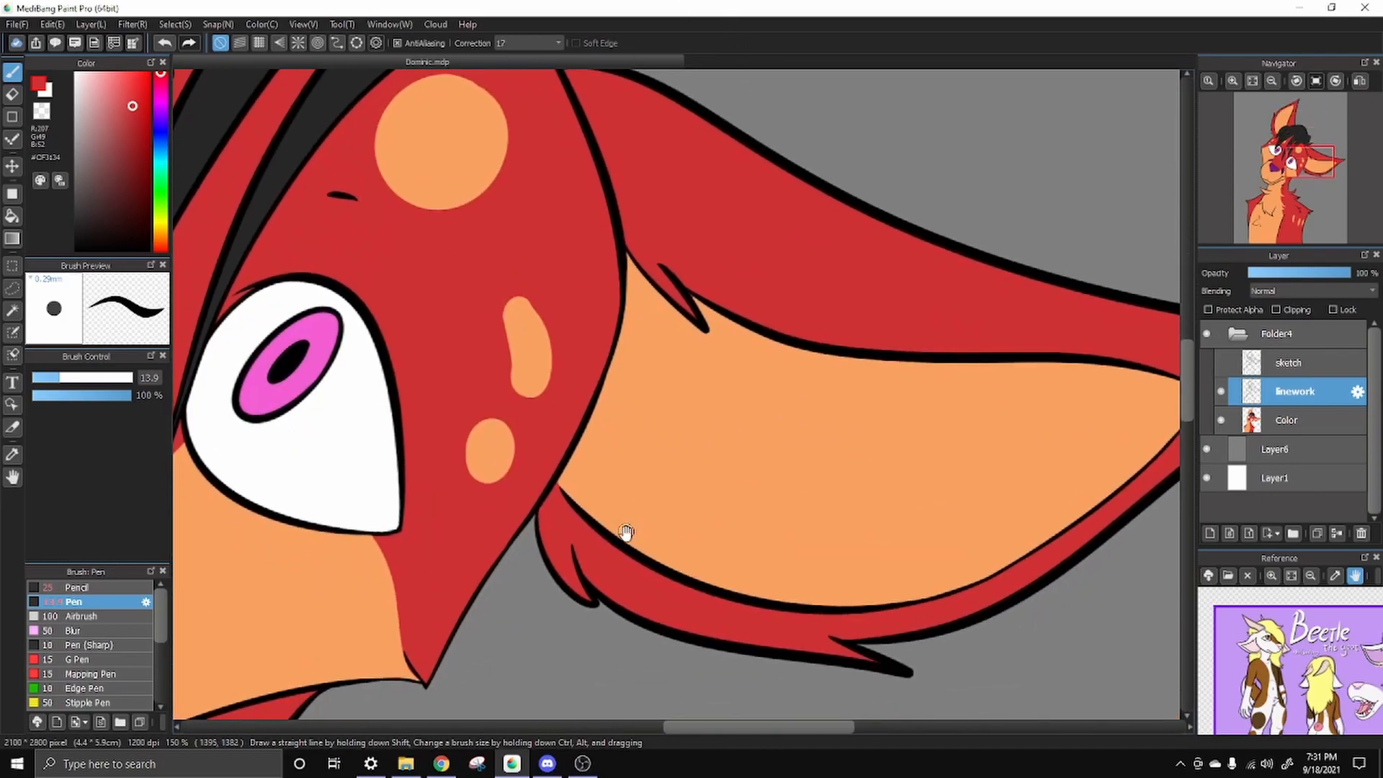
left_click_drag(634, 518, 608, 191)
scroll(963, 376, "down", 5)
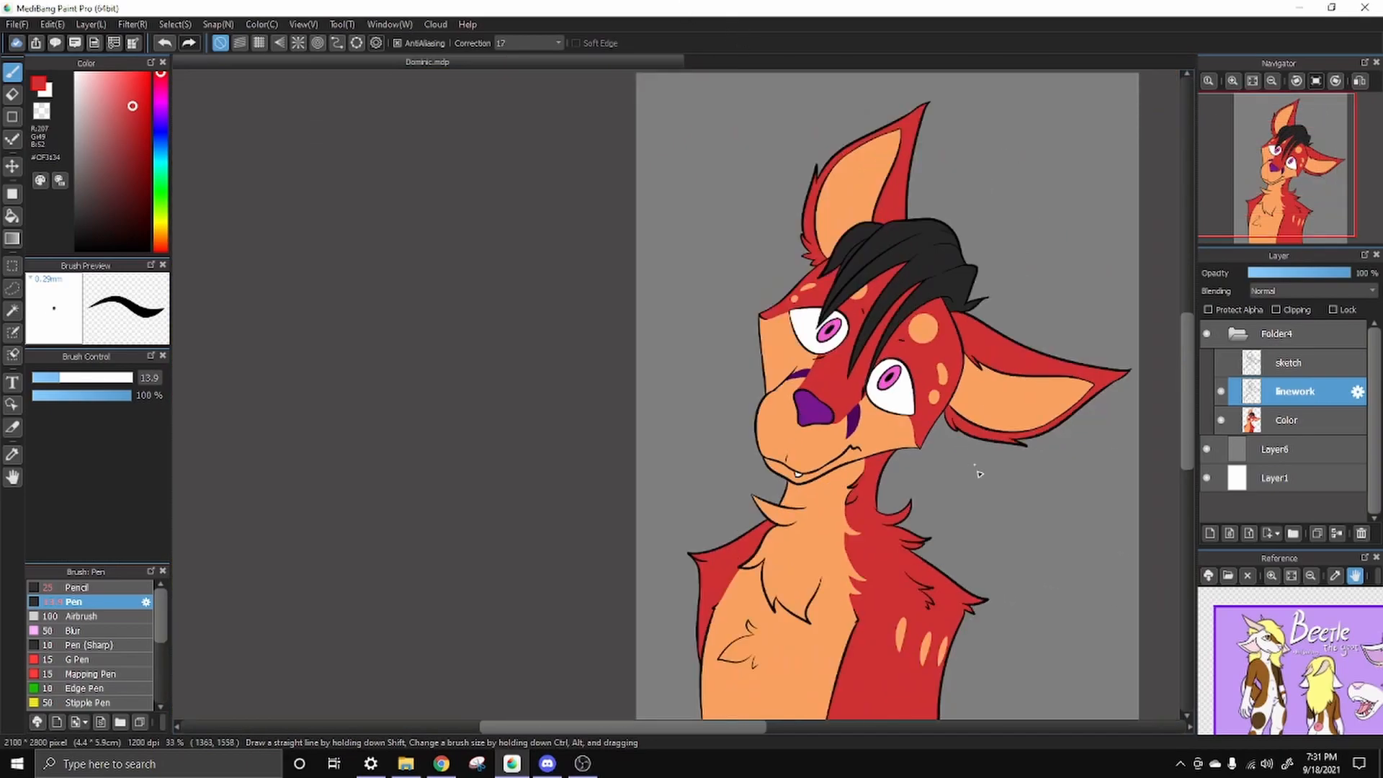
left_click_drag(1044, 584, 1001, 528)
Hide the grey Layer6 and add a layer named "Cell Shading" directly above the Color layer
left_click(1207, 454)
left_click_drag(1079, 446, 954, 479)
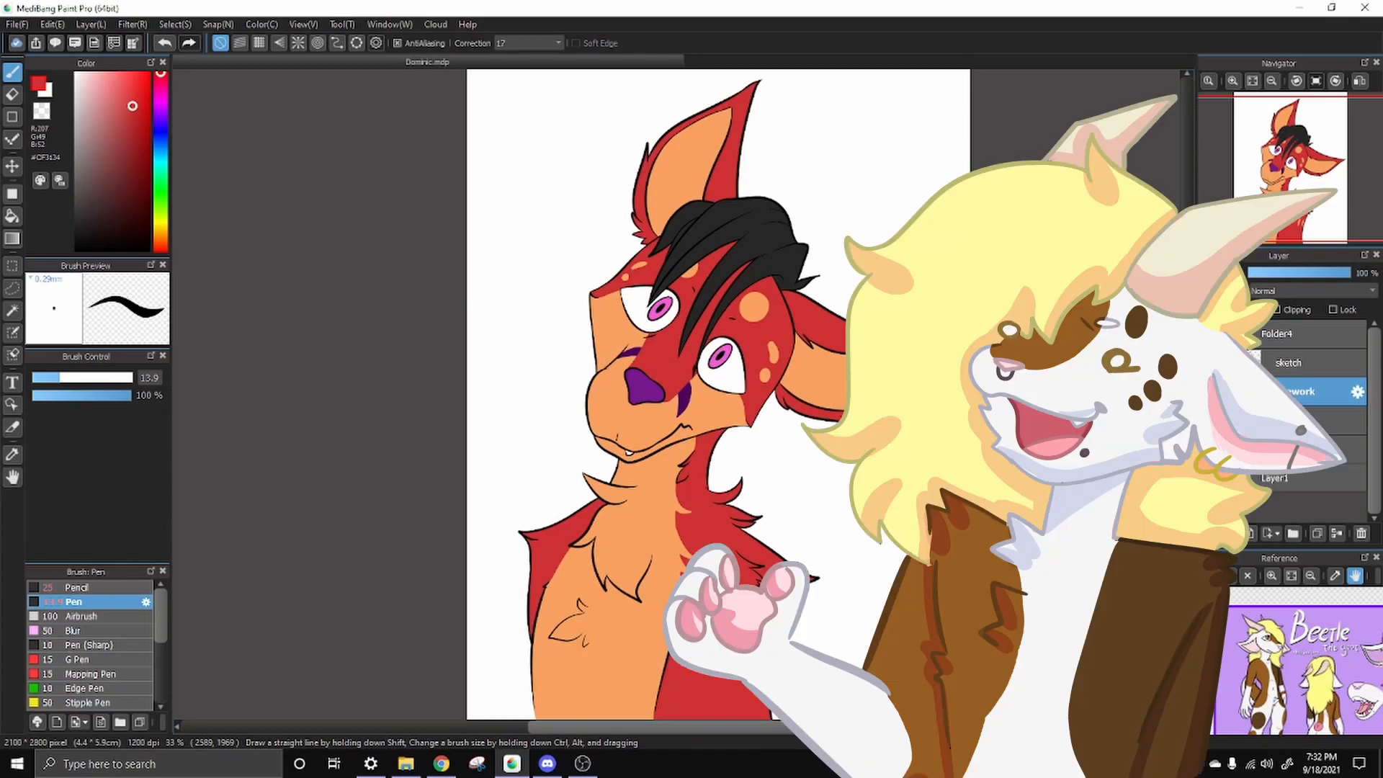
left_click(1293, 420)
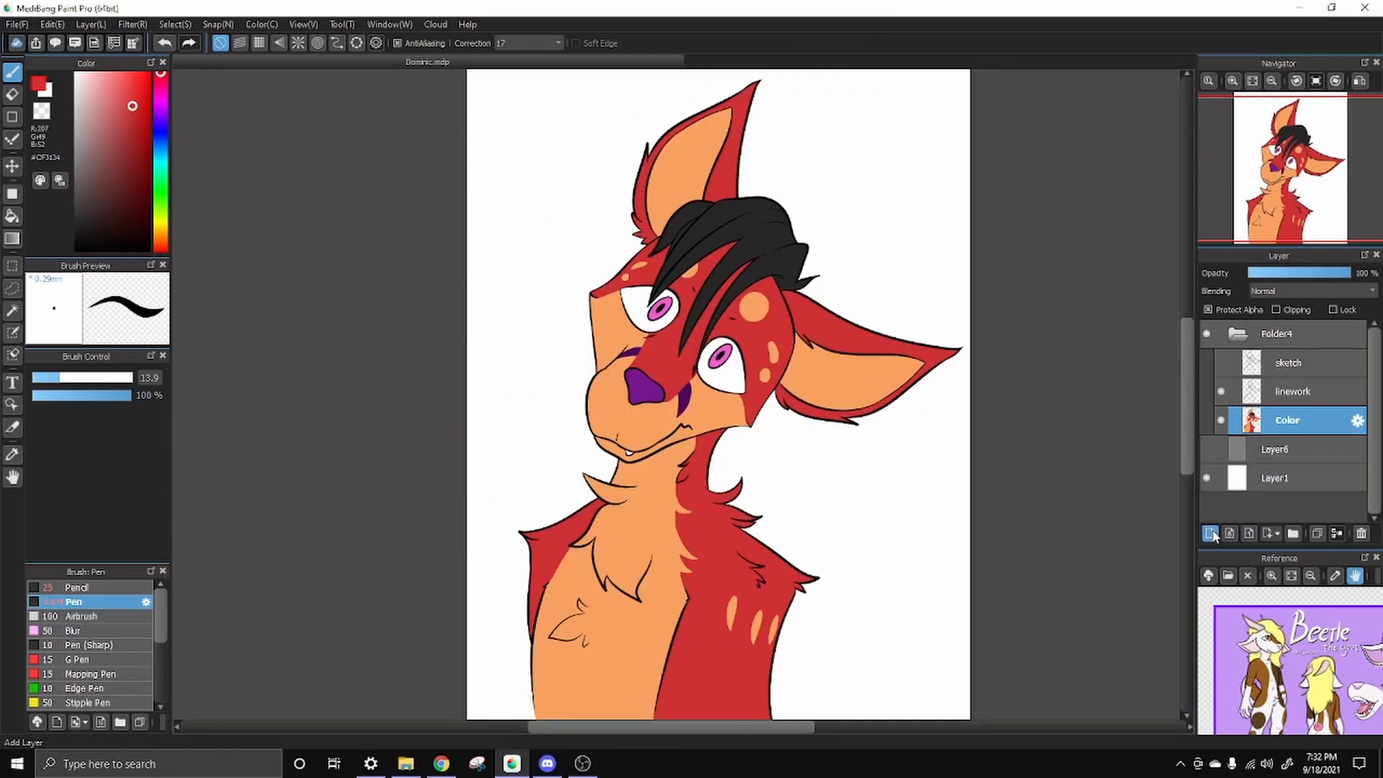
left_click(1210, 534)
left_click(1357, 422)
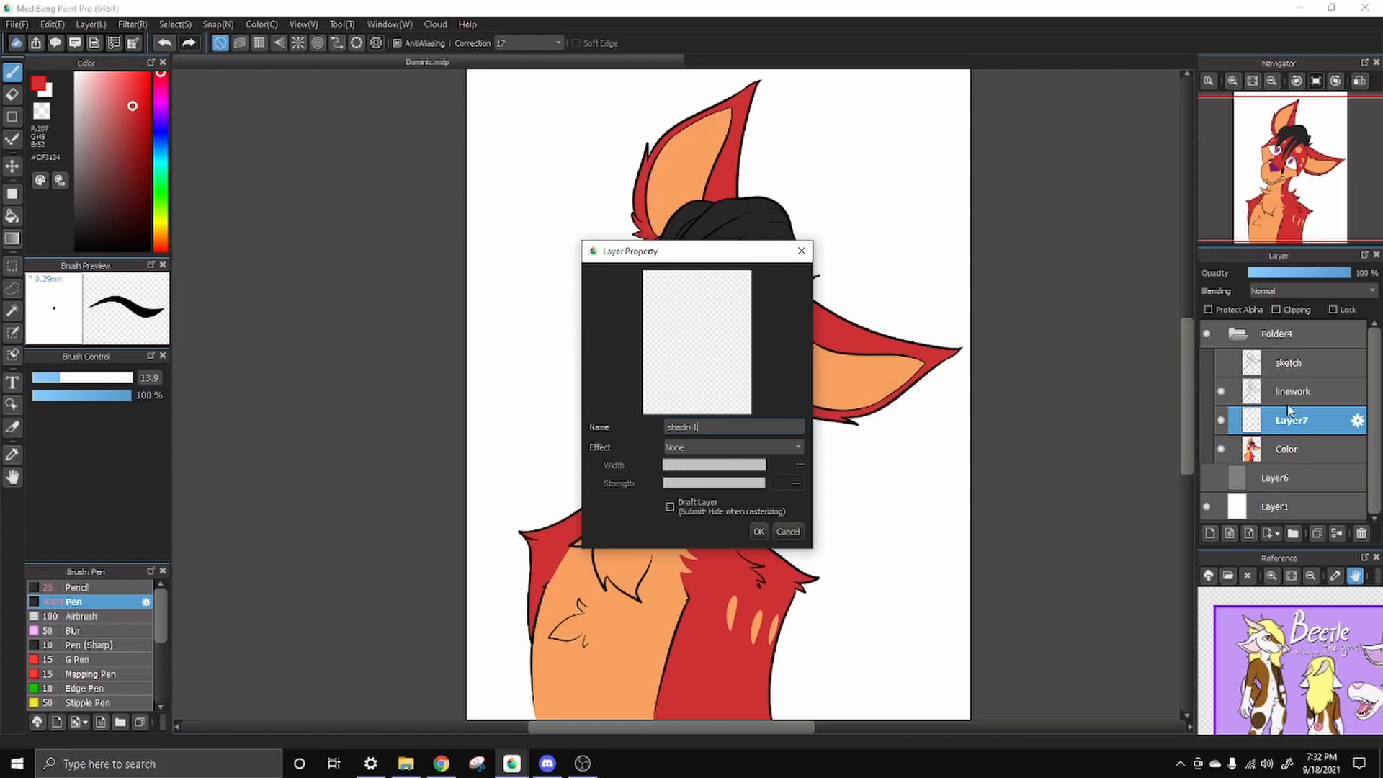
left_click_drag(704, 426, 577, 404)
left_click(758, 532)
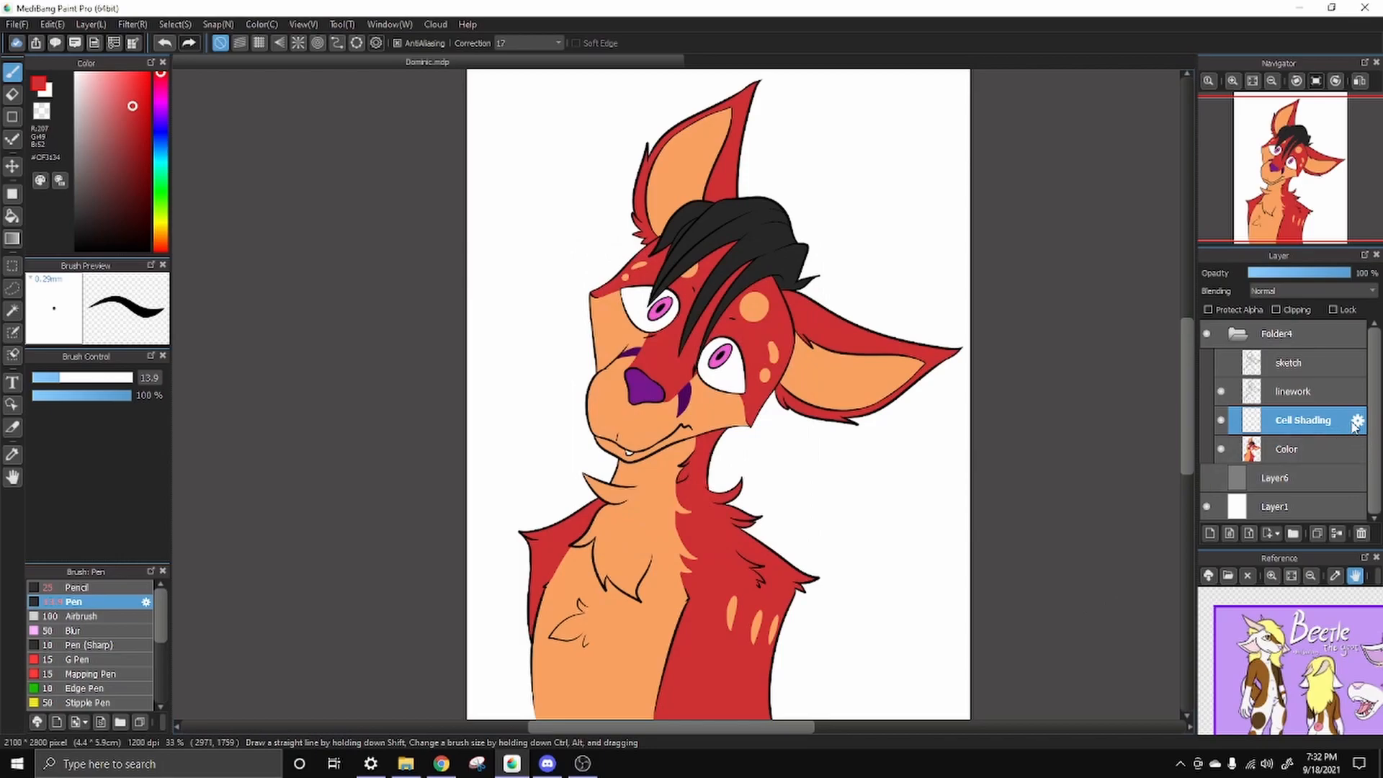
Paint a diagonal magenta #D21CB3 test stroke across the face on the Cell Shading layer with a size 46 pen
left_click(1280, 309)
left_click(1280, 309)
left_click_drag(129, 173, 162, 264)
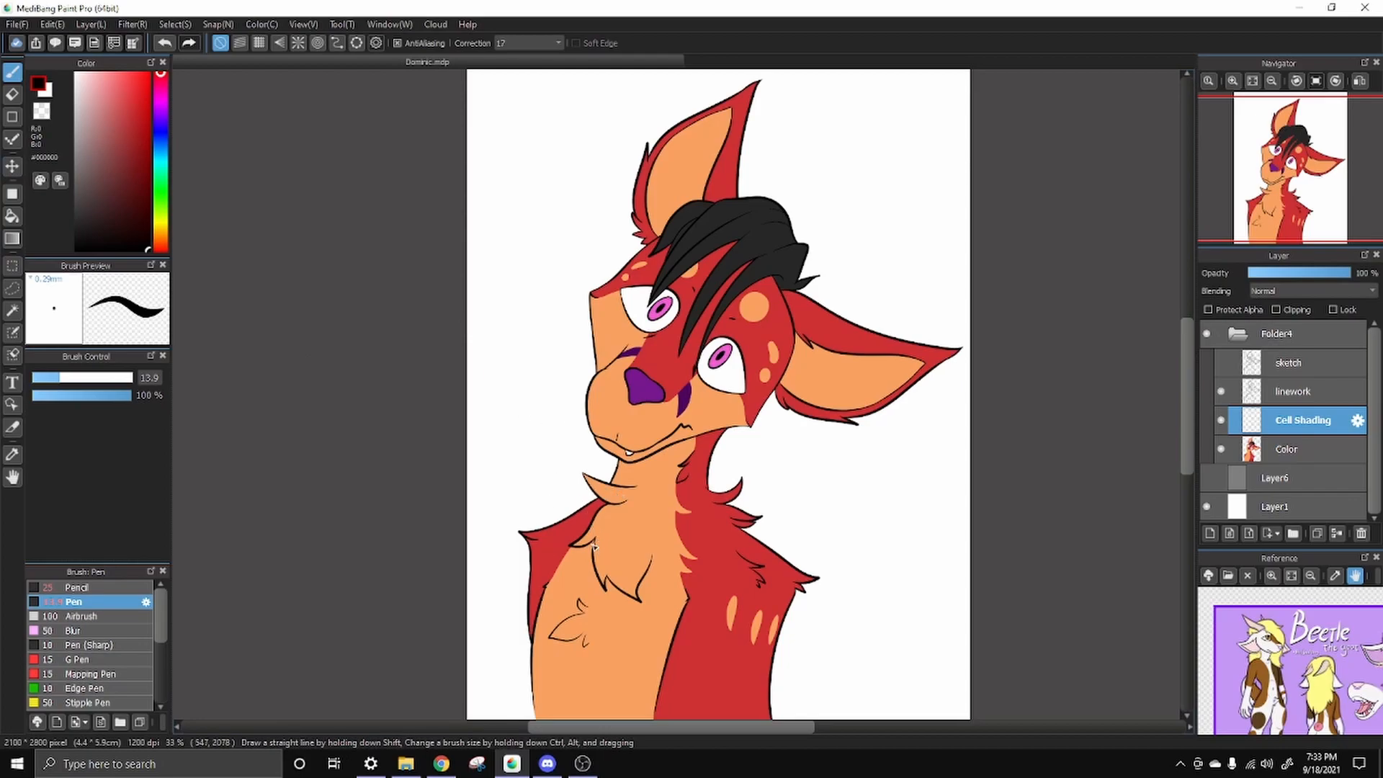
left_click_drag(134, 134, 142, 105)
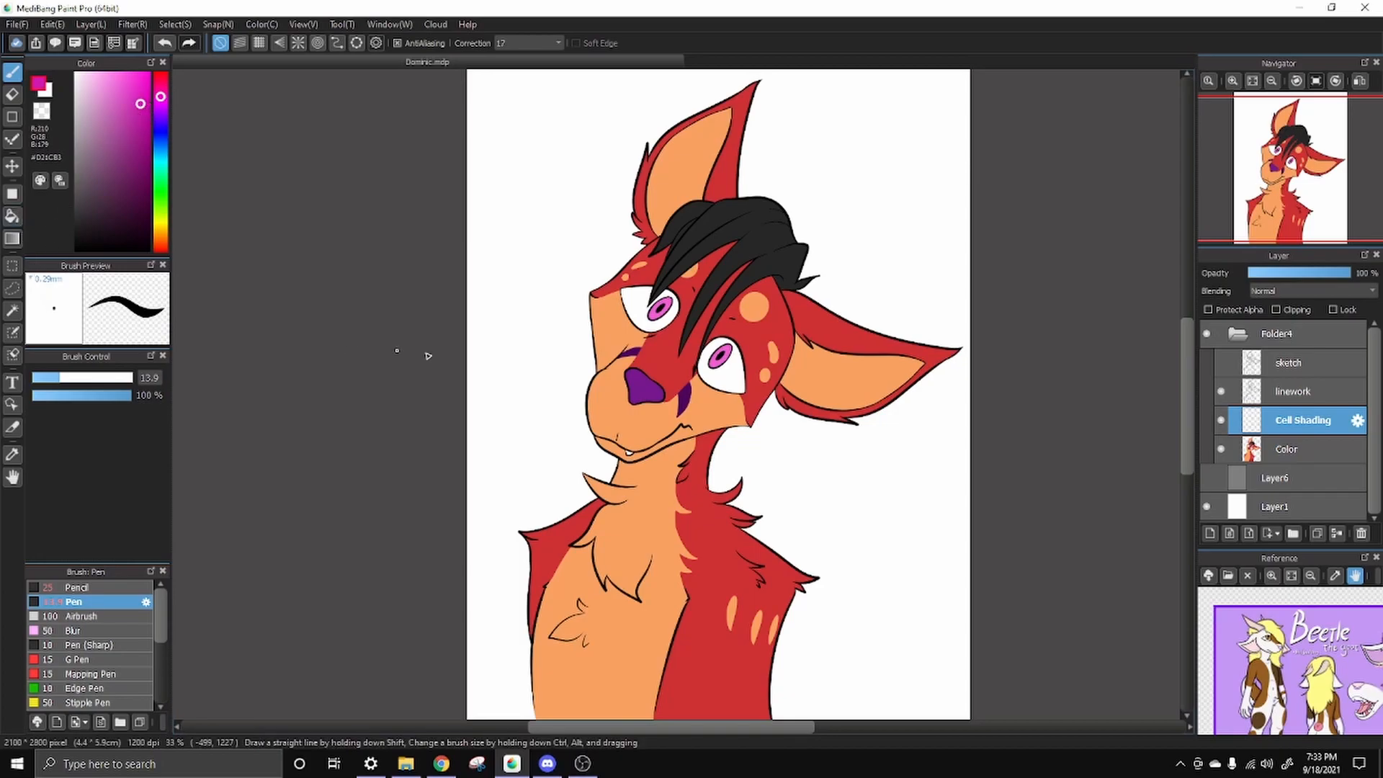
left_click(92, 378)
left_click_drag(575, 203, 926, 589)
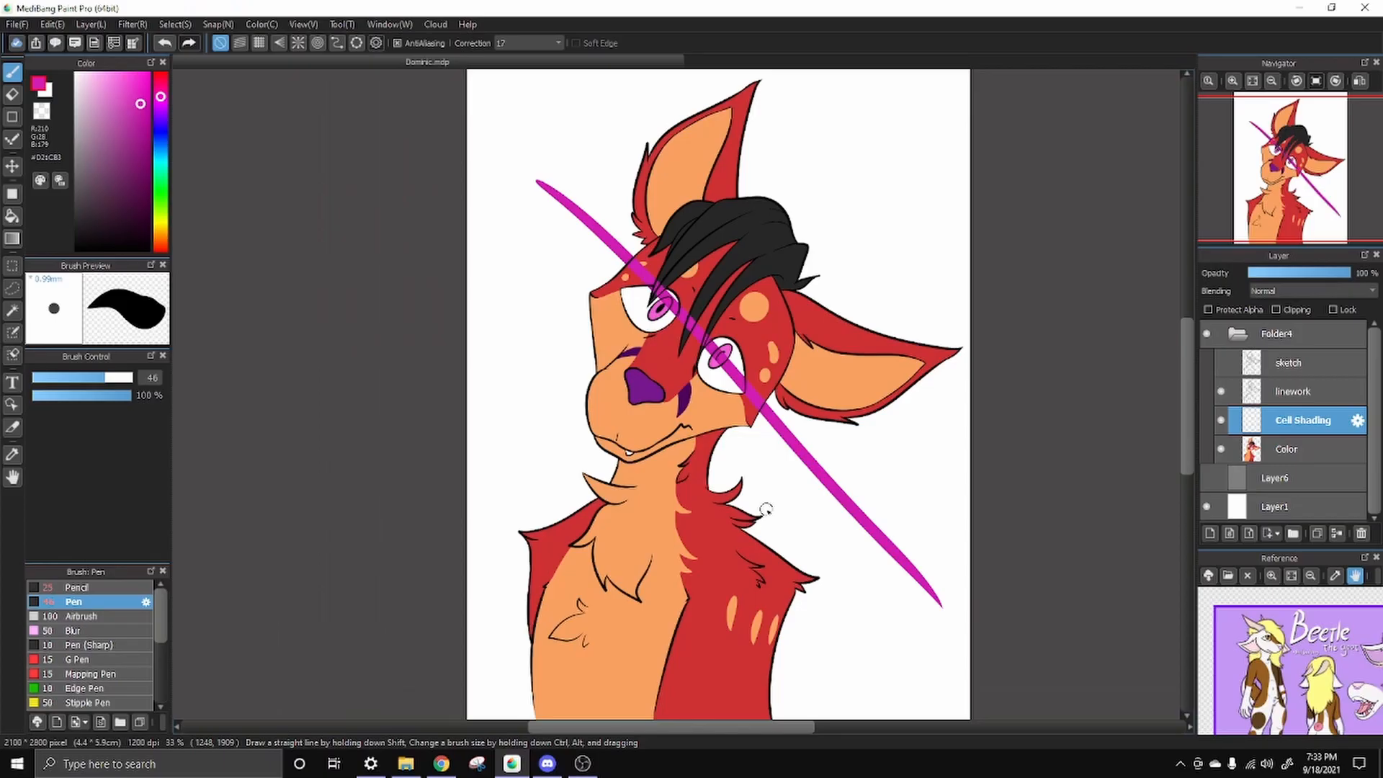
Turn on clipping for the Cell Shading layer so it is limited to the Color layer
left_click(1299, 309)
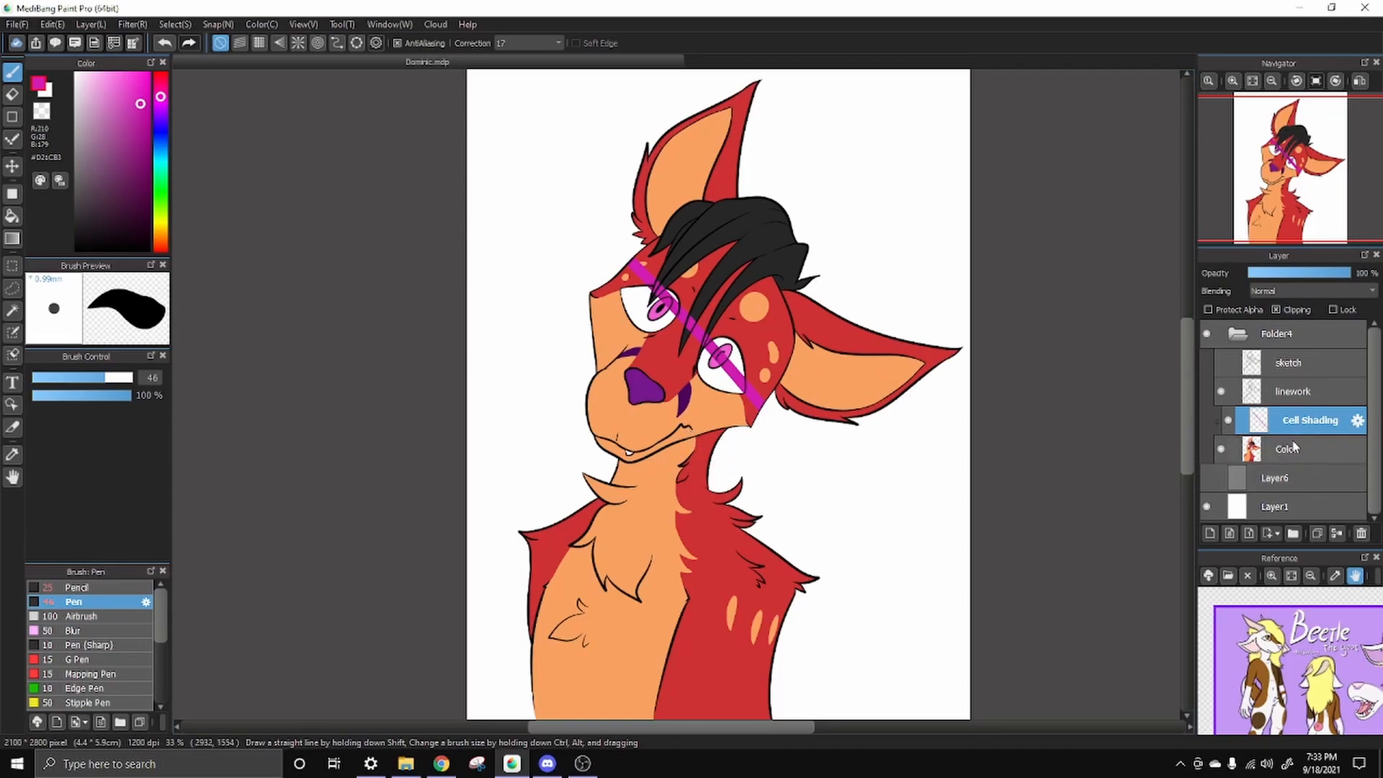
left_click(1262, 450)
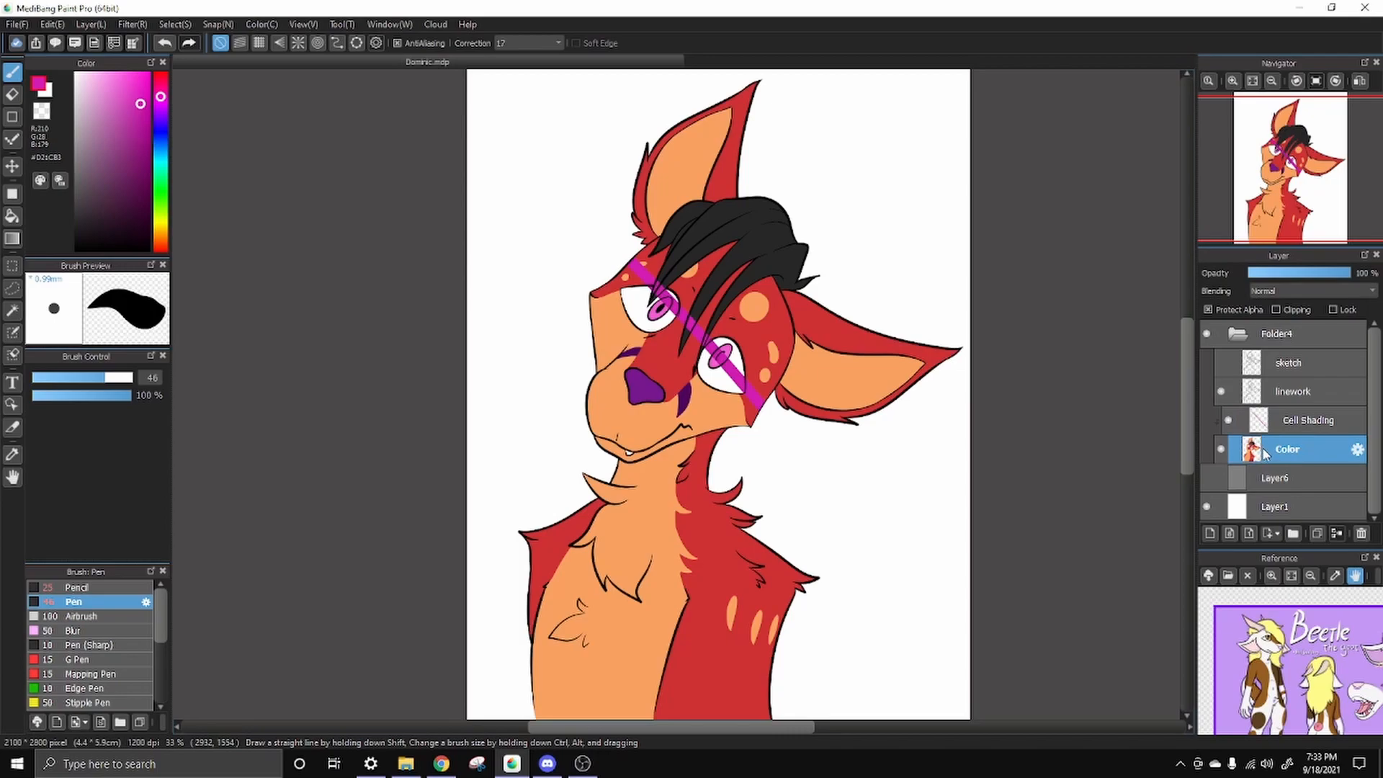
left_click(1280, 431)
Try placing the Cell Shading layer above the linework and clipping it there, and undo both changes
mouse_move(1286, 396)
left_mouse_down()
mouse_move(1288, 354)
mouse_move(1288, 376)
left_mouse_up()
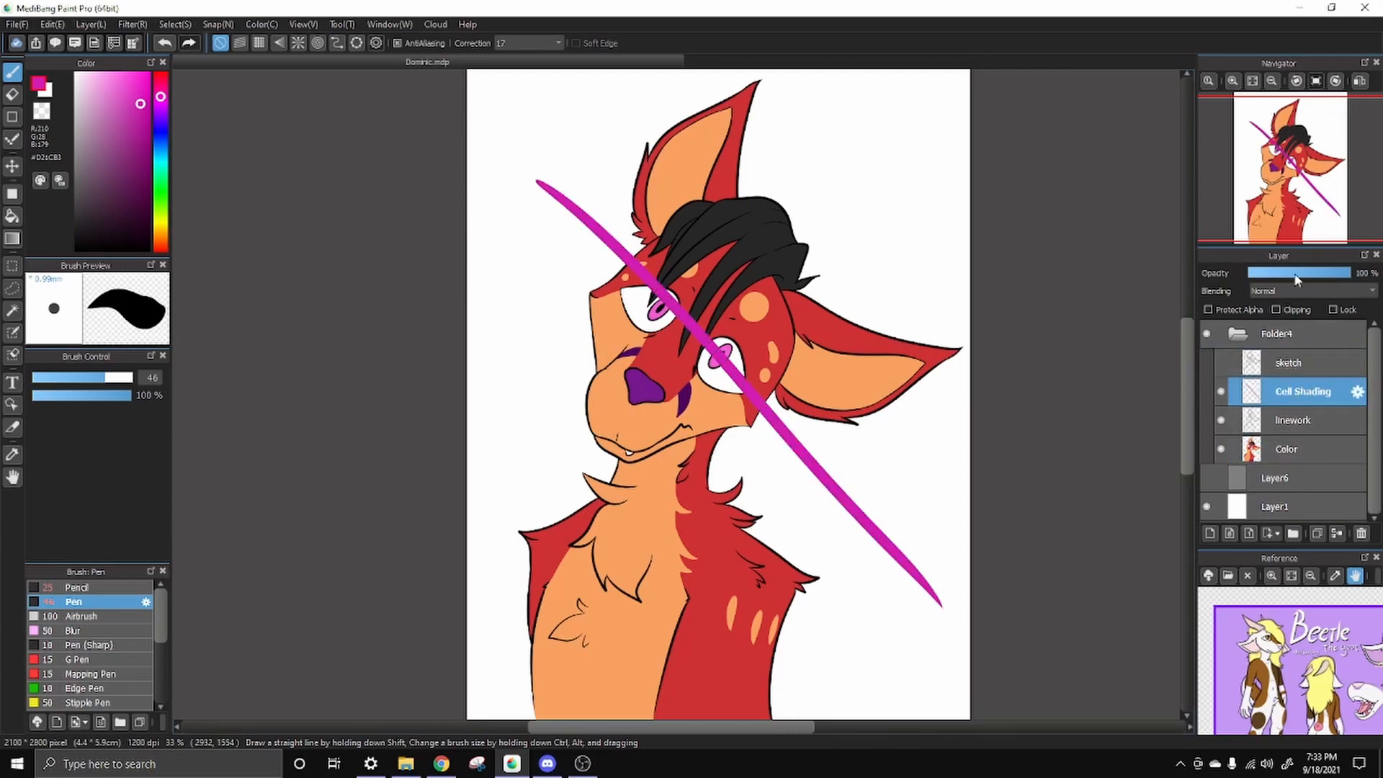
left_click(1294, 311)
key("ctrl+z")
key("ctrl+z")
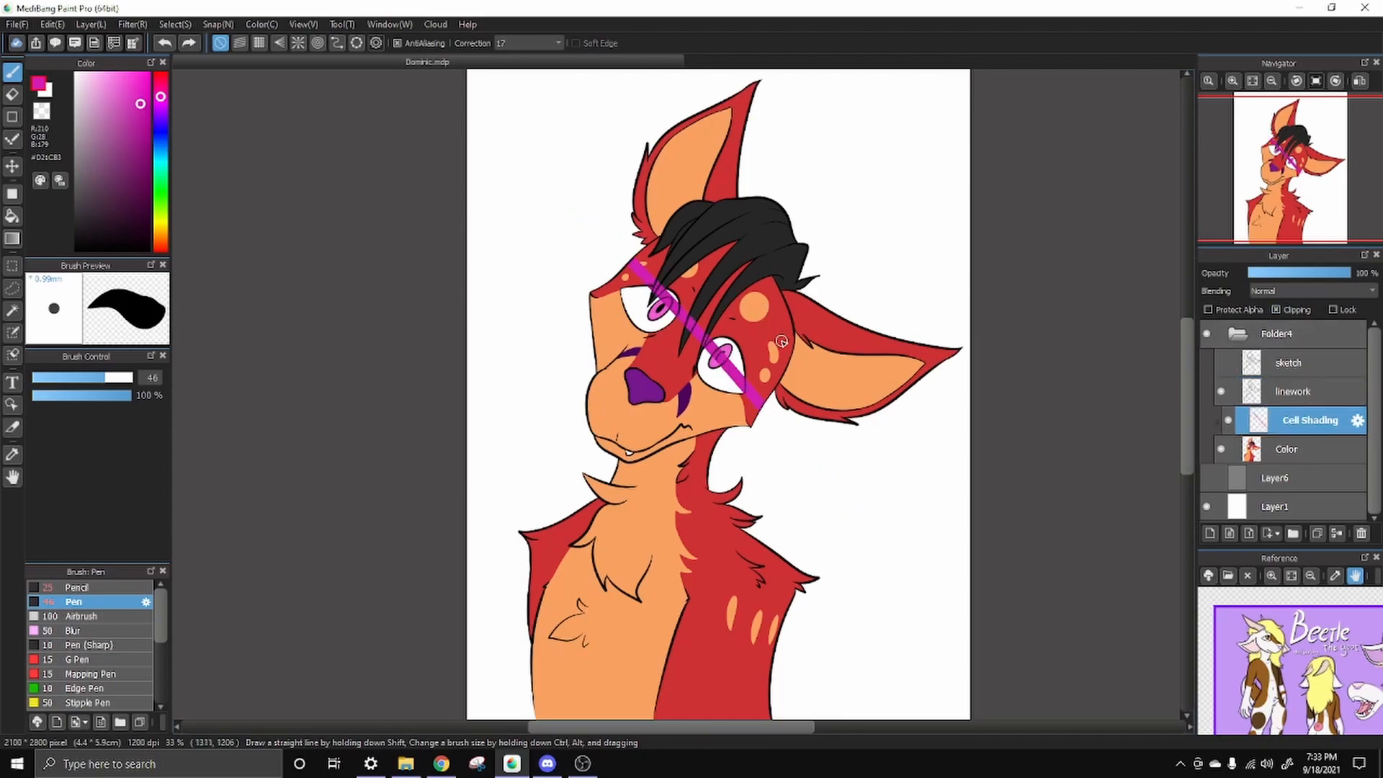
Set the Cell Shading layer's blending mode to Multiply and undo the magenta test stroke
left_click(1284, 290)
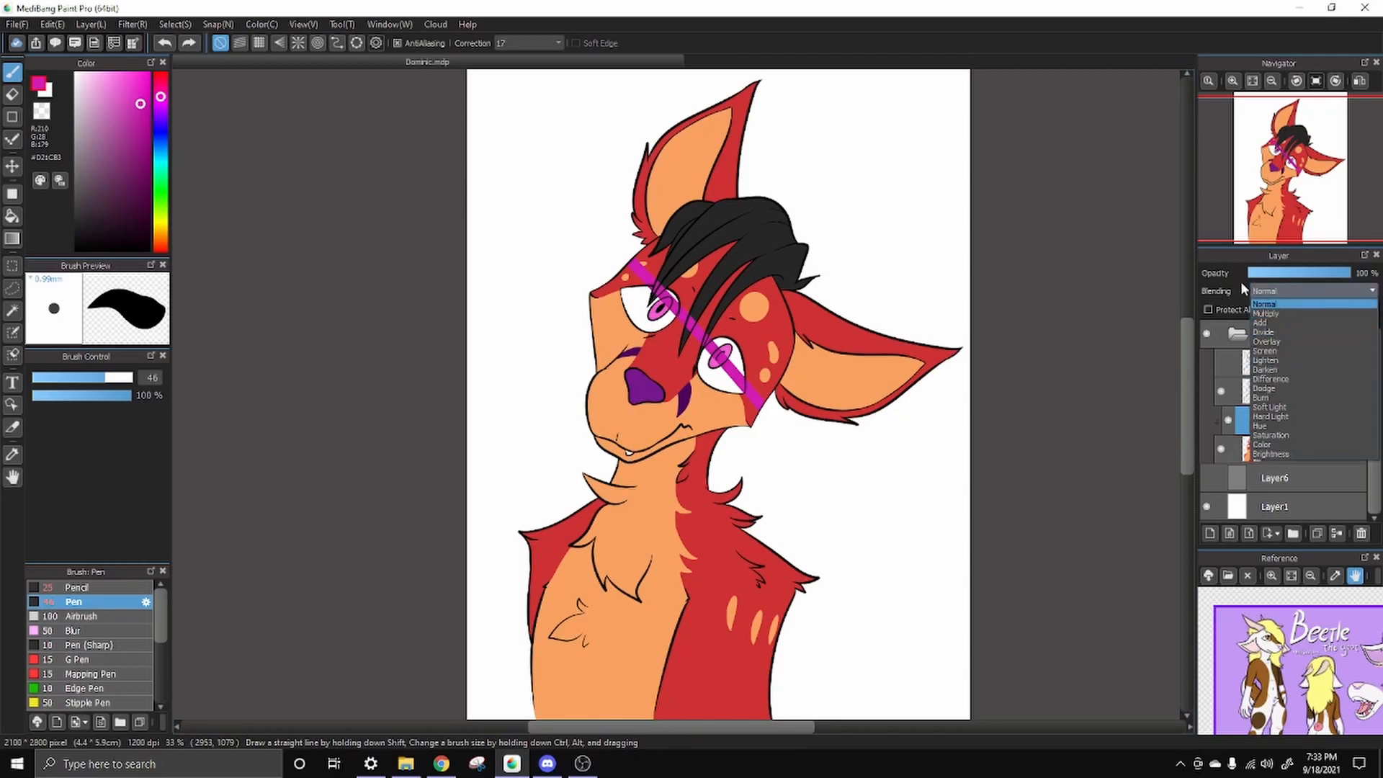
left_click(1283, 314)
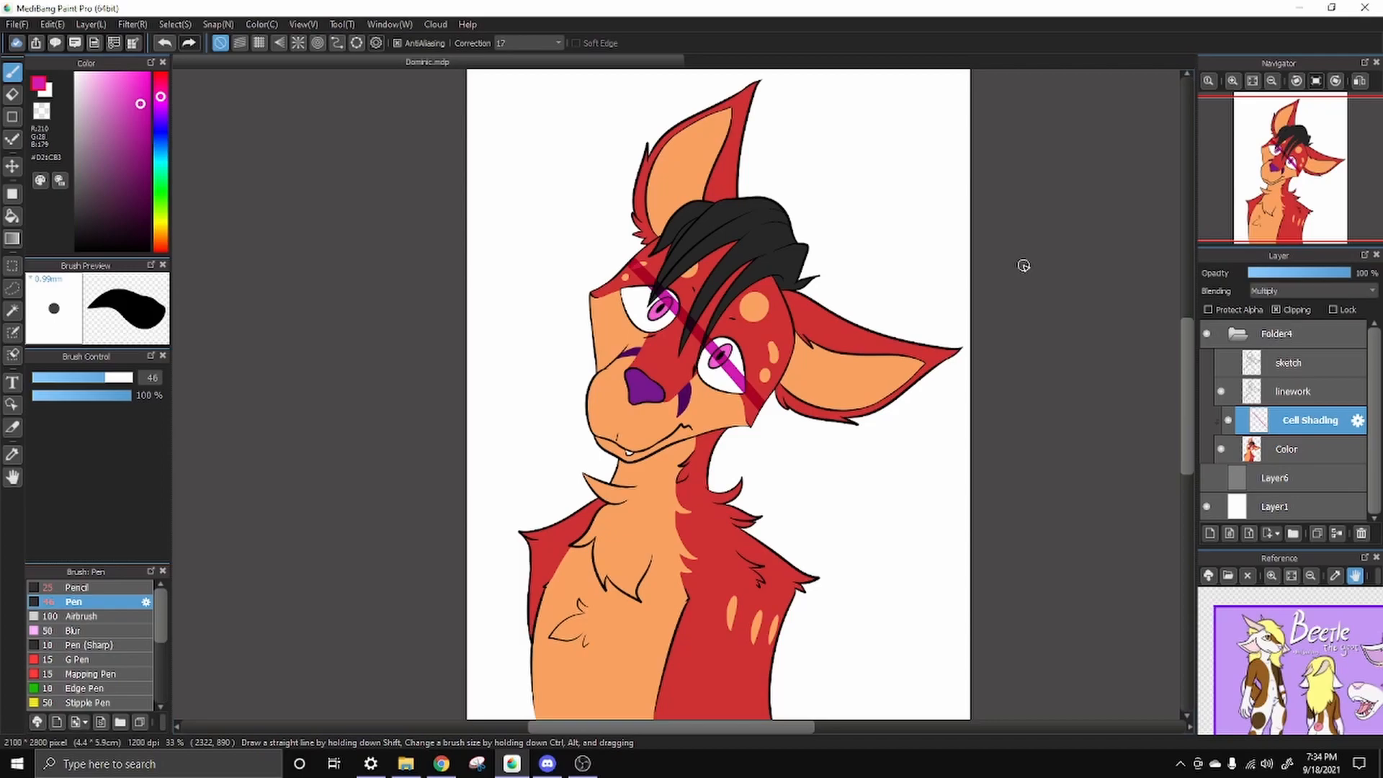
key("ctrl+z")
key("ctrl+z")
key("ctrl+z")
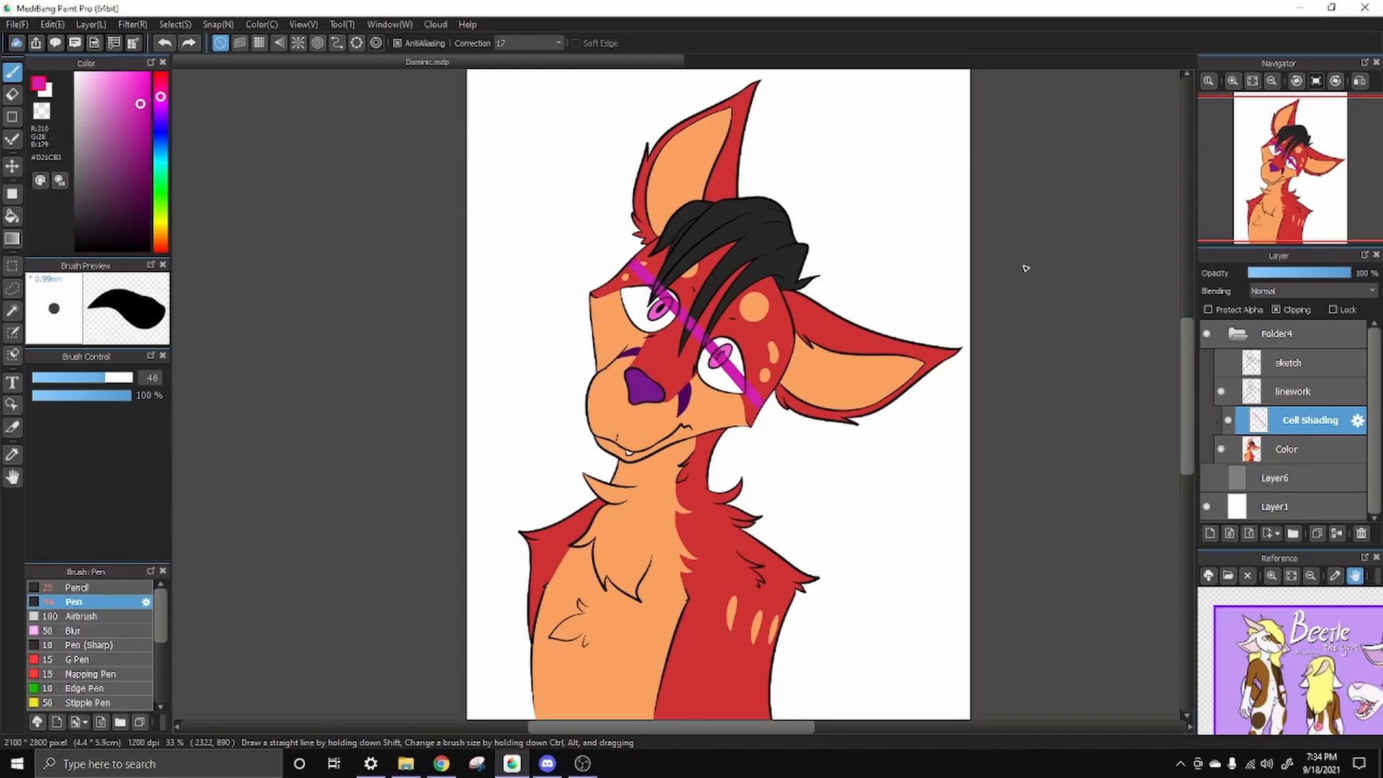
left_click(1312, 293)
left_click(1311, 315)
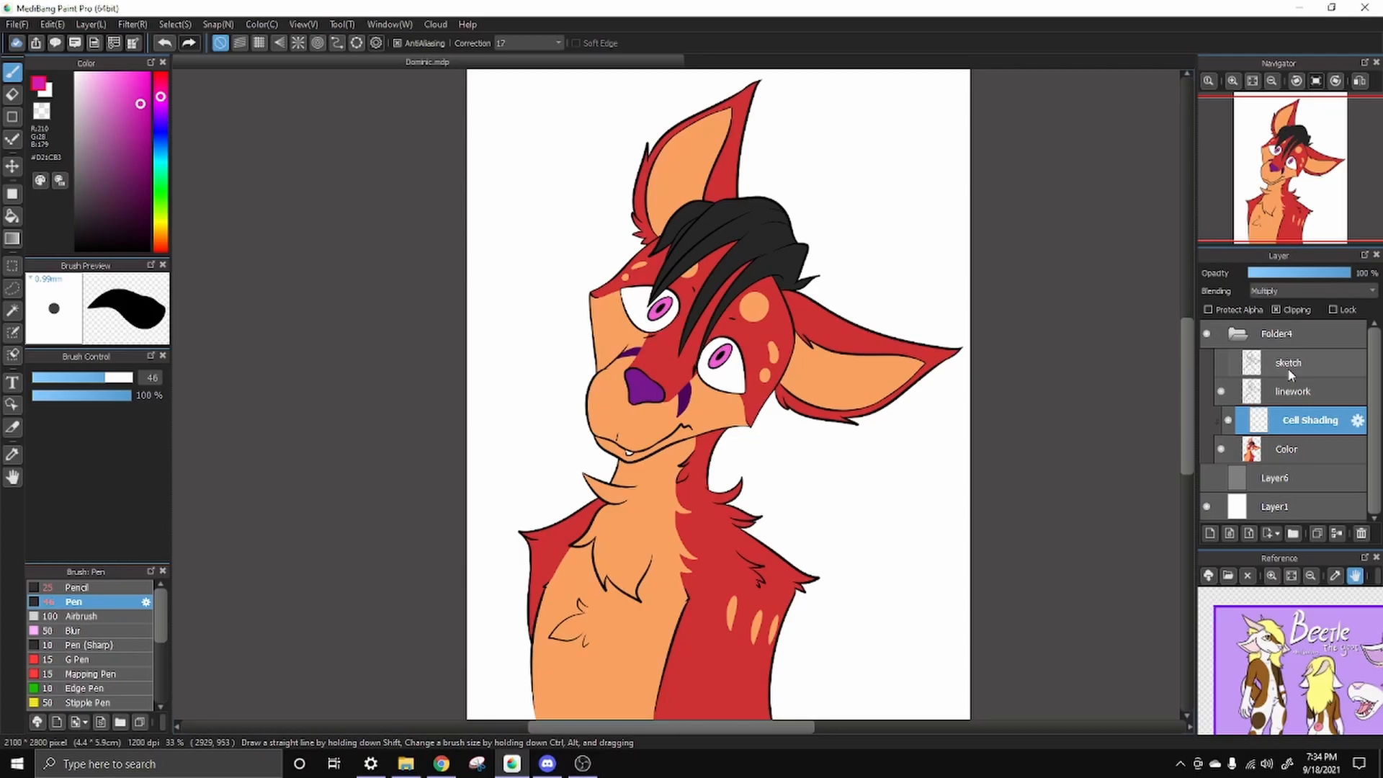
Set the pen to purple #6729D1 with a brush size of 13.3 for shading the face
left_click(161, 121)
left_click(120, 79)
left_click(136, 104)
left_click(1233, 81)
left_click(1232, 81)
left_click(87, 377)
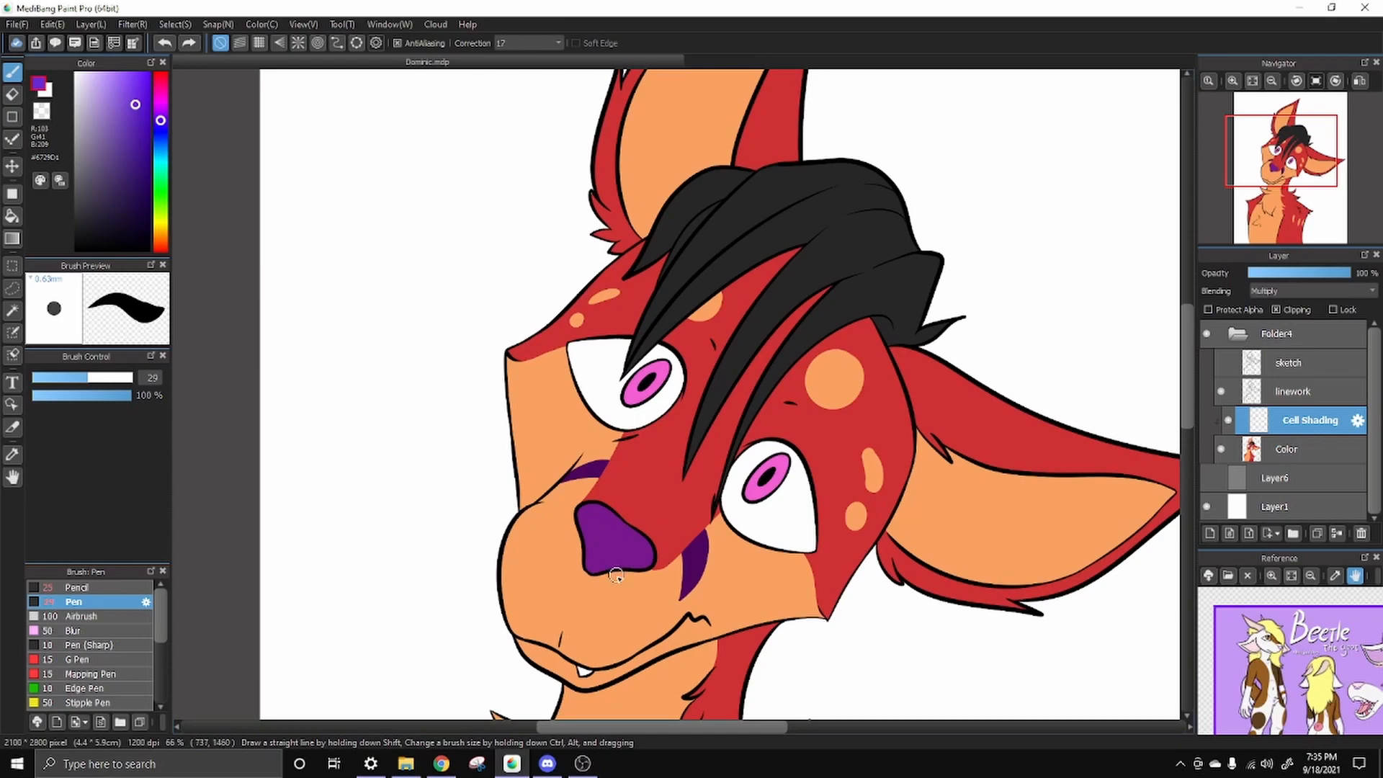
left_click_drag(593, 525, 582, 397)
scroll(551, 444, "up", 1)
left_click(57, 377)
Paint a thin purple shadow along the underside of the muzzle and jaw, reaching the near cheek's lower tip
mouse_move(374, 486)
left_mouse_down()
mouse_move(458, 524)
mouse_move(566, 487)
left_mouse_up()
key("ctrl+z")
mouse_move(459, 525)
left_mouse_down()
mouse_move(601, 465)
mouse_move(597, 476)
mouse_move(765, 429)
left_mouse_up()
scroll(646, 405, "up", 2)
left_click_drag(484, 560, 688, 485)
left_click_drag(440, 579, 571, 533)
left_click_drag(895, 478, 515, 568)
Shade the near cheek's outer edge from its lower tip up to the ear base on the Cell Shading layer
left_click(46, 91)
right_click(504, 404)
left_click(1317, 448)
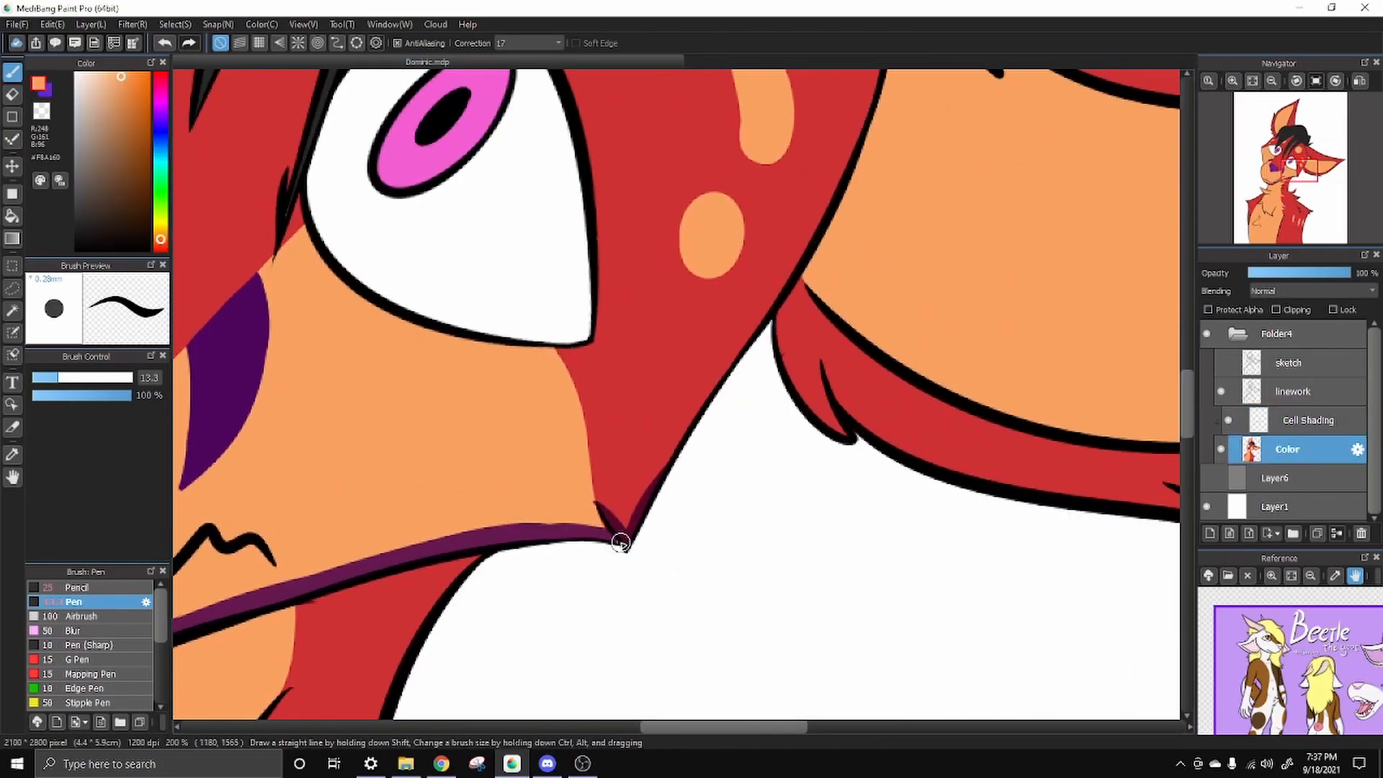
left_click(1297, 420)
right_click(613, 528)
left_click_drag(641, 505, 781, 287)
mouse_move(681, 450)
left_mouse_down()
mouse_move(787, 293)
mouse_move(839, 432)
left_mouse_up()
left_click_drag(793, 376, 685, 611)
mouse_move(671, 515)
left_mouse_down()
mouse_move(762, 82)
mouse_move(734, 365)
mouse_move(770, 335)
left_mouse_up()
Continue the head's edge shadow upward from the ear base to the hair, redrawing the last stroke
left_click_drag(753, 95, 772, 266)
left_click_drag(713, 130, 754, 337)
mouse_move(681, 80)
left_mouse_down()
mouse_move(778, 346)
mouse_move(779, 440)
left_mouse_up()
left_click_drag(767, 291, 776, 504)
key("ctrl+z")
left_click_drag(701, 98, 717, 367)
left_click(1286, 449)
right_click(716, 281)
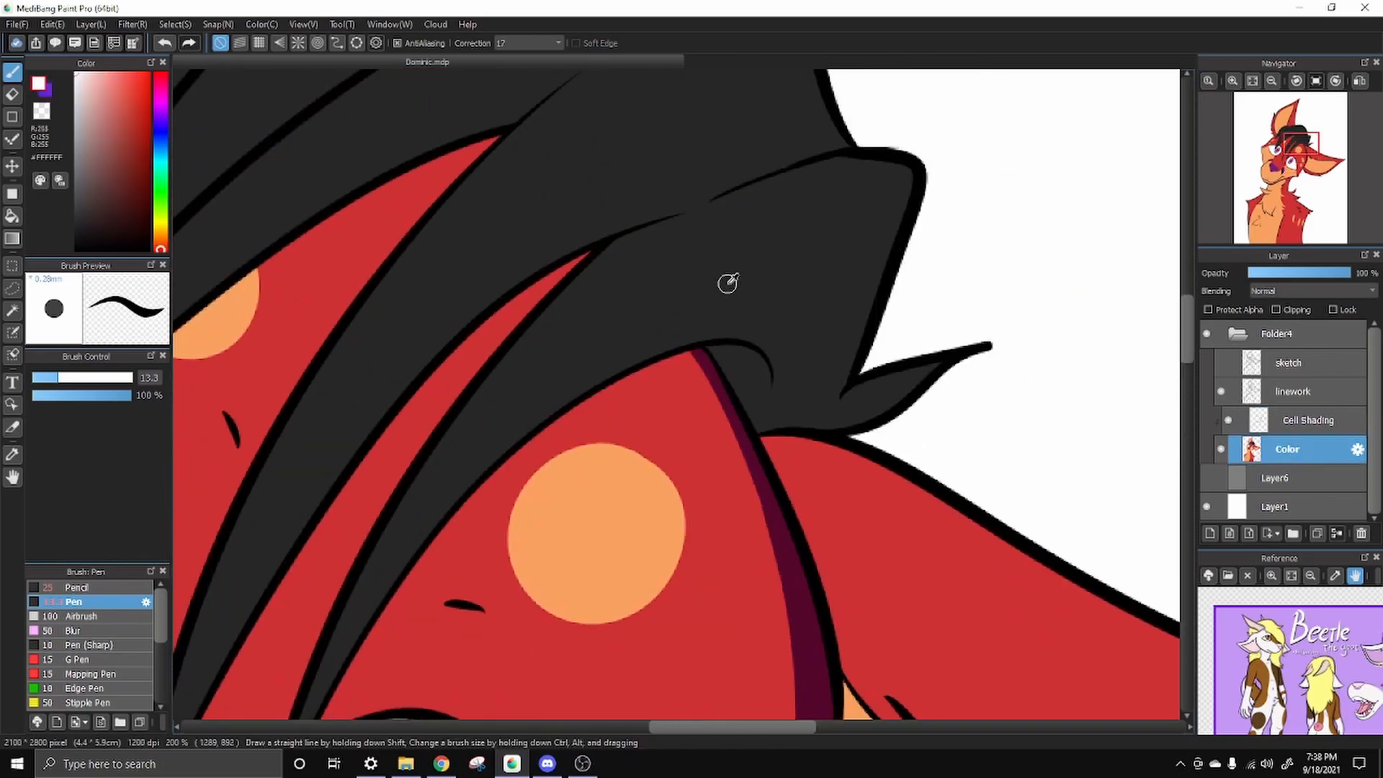
left_click_drag(850, 528, 706, 266)
left_click(1310, 420)
left_click_drag(433, 321, 765, 371)
left_click_drag(458, 647, 543, 312)
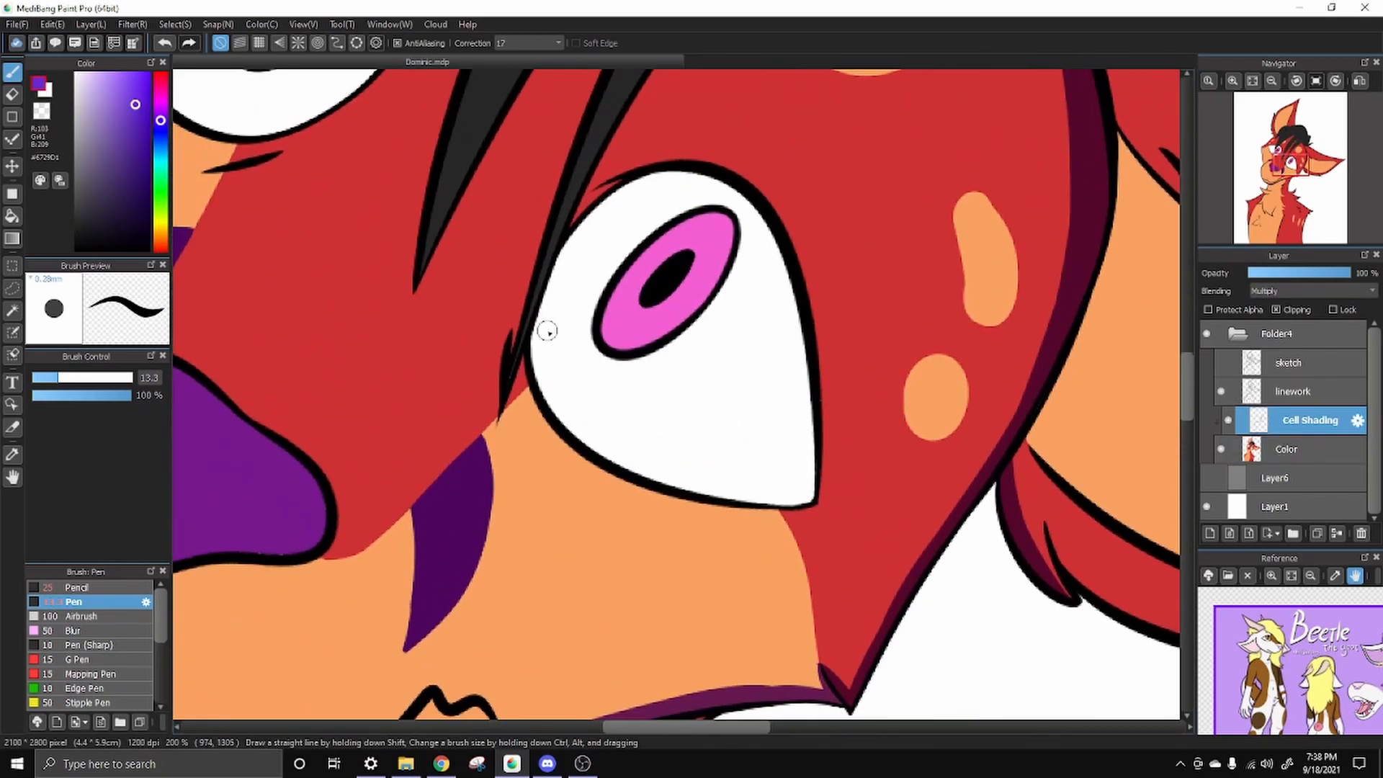
left_click(46, 93)
right_click(471, 181)
left_click(1275, 447)
right_click(763, 413)
left_click(1309, 420)
key("x")
left_click_drag(510, 364, 488, 457)
left_click(1330, 452)
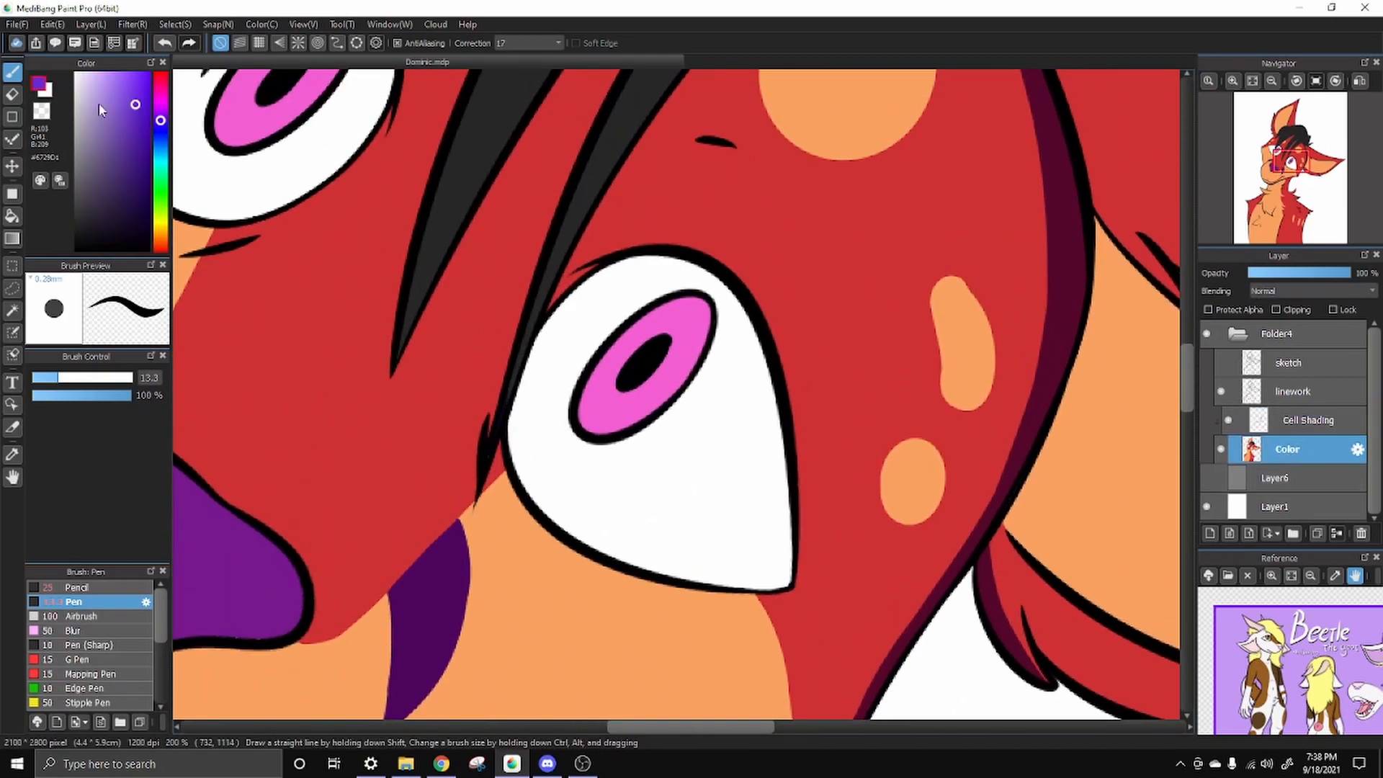
Shade the underside of the hair strand above the near eye and the back tuft, and show the grey Layer6 again
left_click(1315, 423)
left_click_drag(596, 289, 545, 415)
mouse_move(501, 393)
left_mouse_down()
mouse_move(652, 160)
mouse_move(578, 333)
left_mouse_up()
mouse_move(614, 252)
left_mouse_down()
mouse_move(800, 155)
mouse_move(819, 192)
mouse_move(812, 157)
mouse_move(747, 190)
mouse_move(803, 159)
mouse_move(820, 281)
mouse_move(1012, 204)
left_mouse_up()
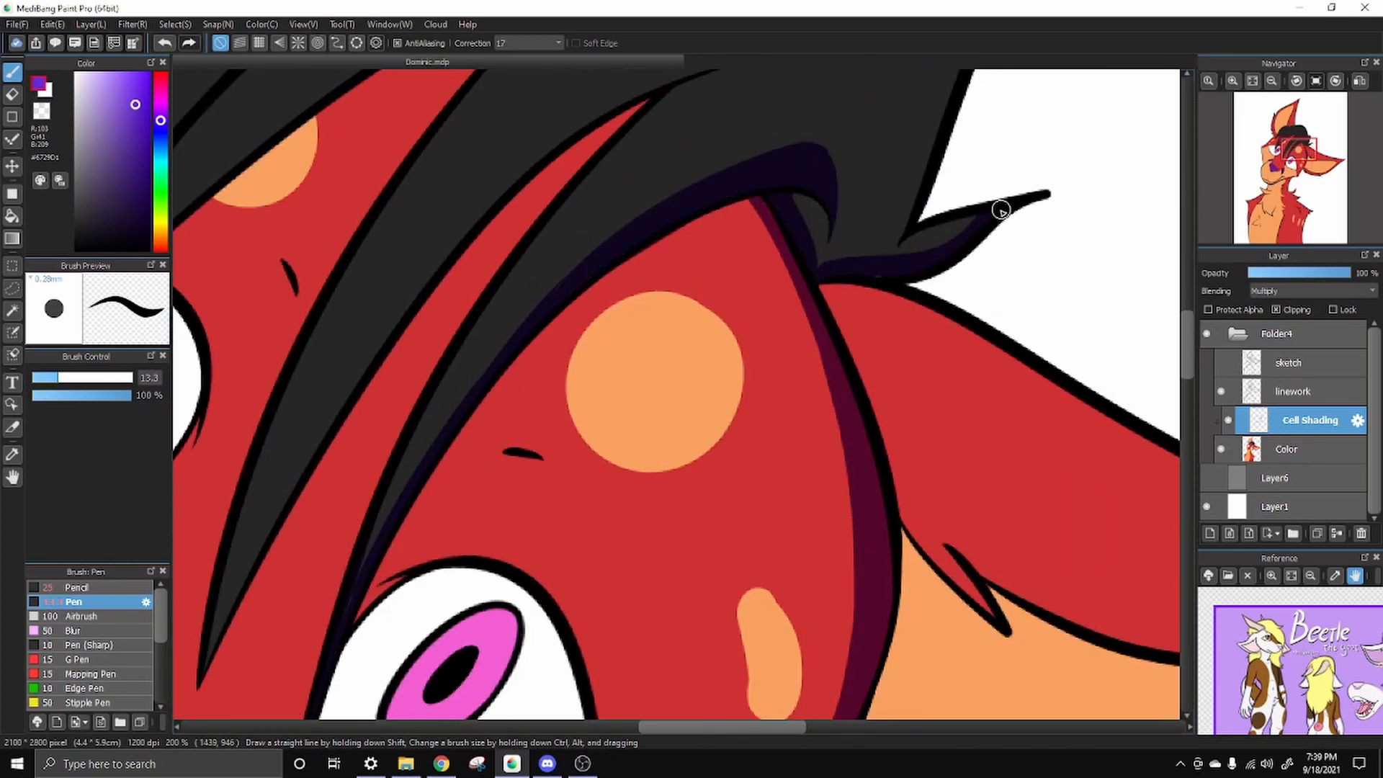
left_click(1206, 477)
Shade the whites and skin around both eyes, and undo the stray crease beside the far eye
left_click_drag(798, 244, 707, 339)
left_click_drag(778, 549, 785, 479)
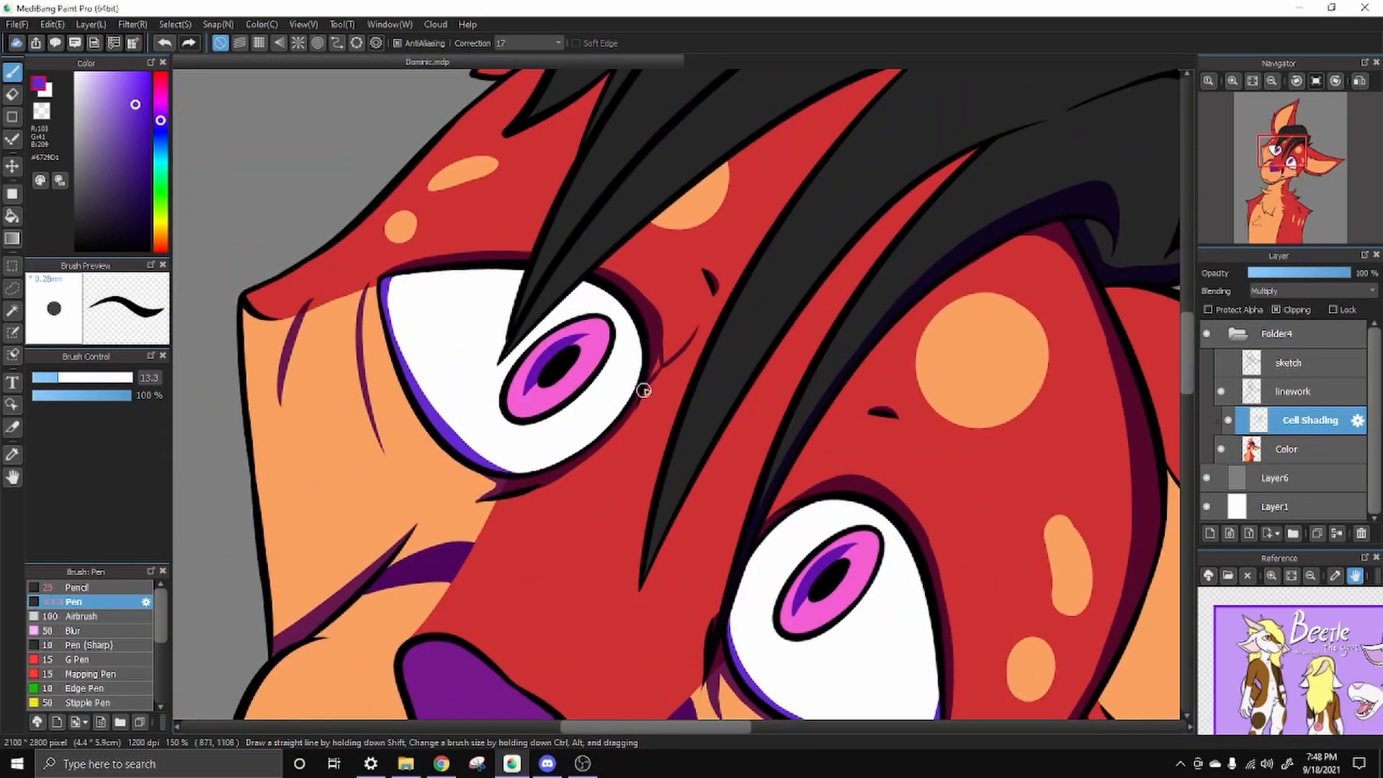
key("ctrl+z")
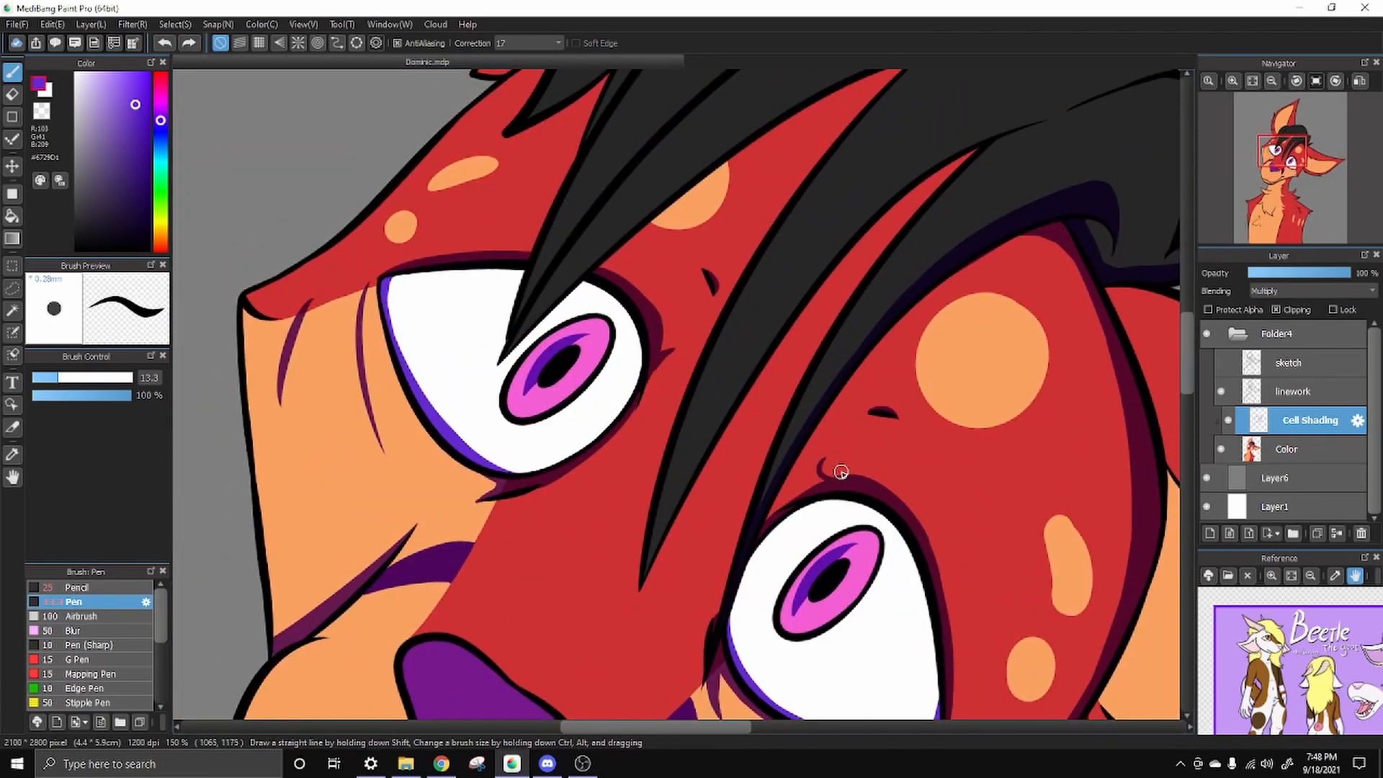
scroll(865, 432, "down", 5)
scroll(929, 374, "up", 5)
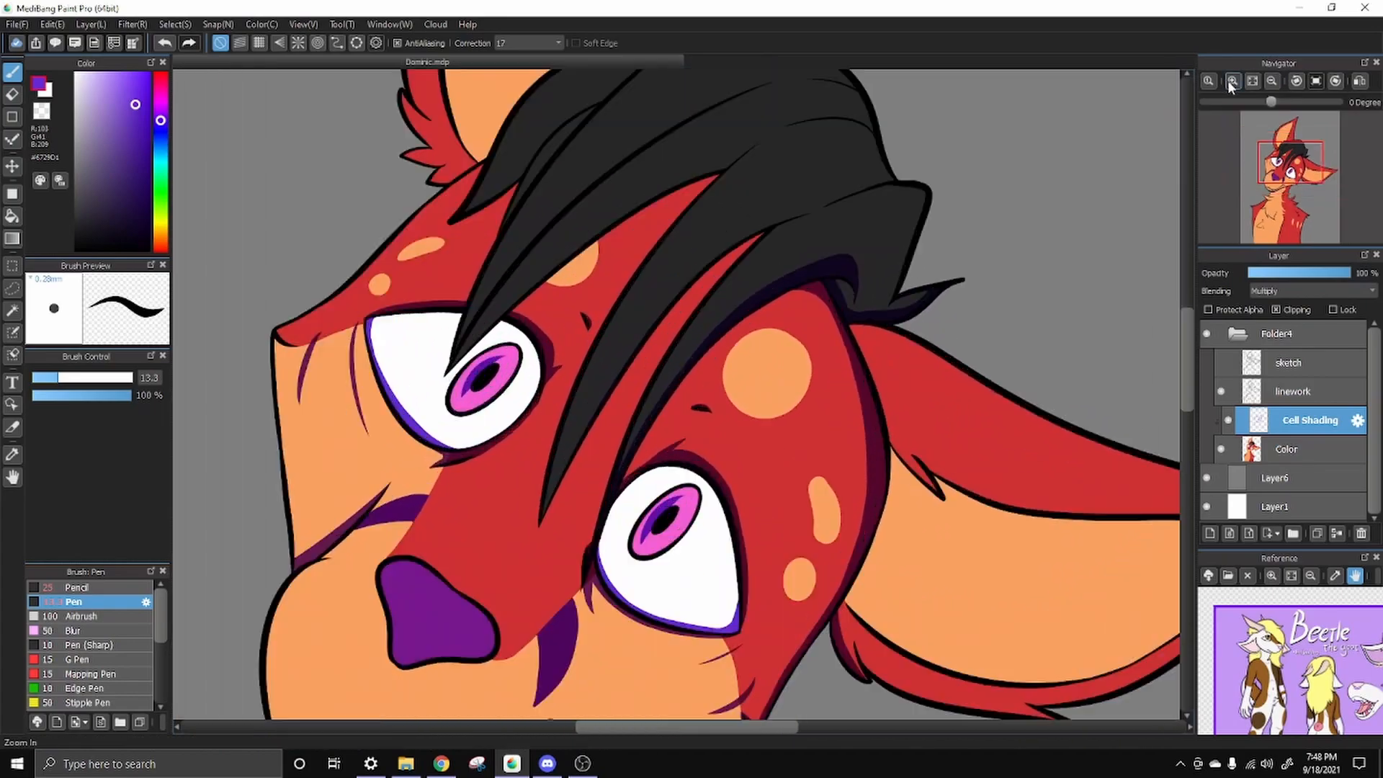
Shade the near ear's upper edge with a purple band tapering from the head to the ear tip
mouse_move(750, 144)
left_mouse_down()
mouse_move(818, 207)
mouse_move(865, 331)
mouse_move(724, 151)
left_mouse_up()
mouse_move(906, 365)
left_mouse_down()
mouse_move(852, 339)
mouse_move(643, 345)
left_mouse_up()
left_click_drag(618, 234, 1099, 389)
mouse_move(587, 170)
left_mouse_down()
mouse_move(742, 227)
mouse_move(645, 223)
mouse_move(769, 272)
mouse_move(878, 341)
mouse_move(1032, 352)
left_mouse_up()
left_click_drag(1033, 352, 760, 297)
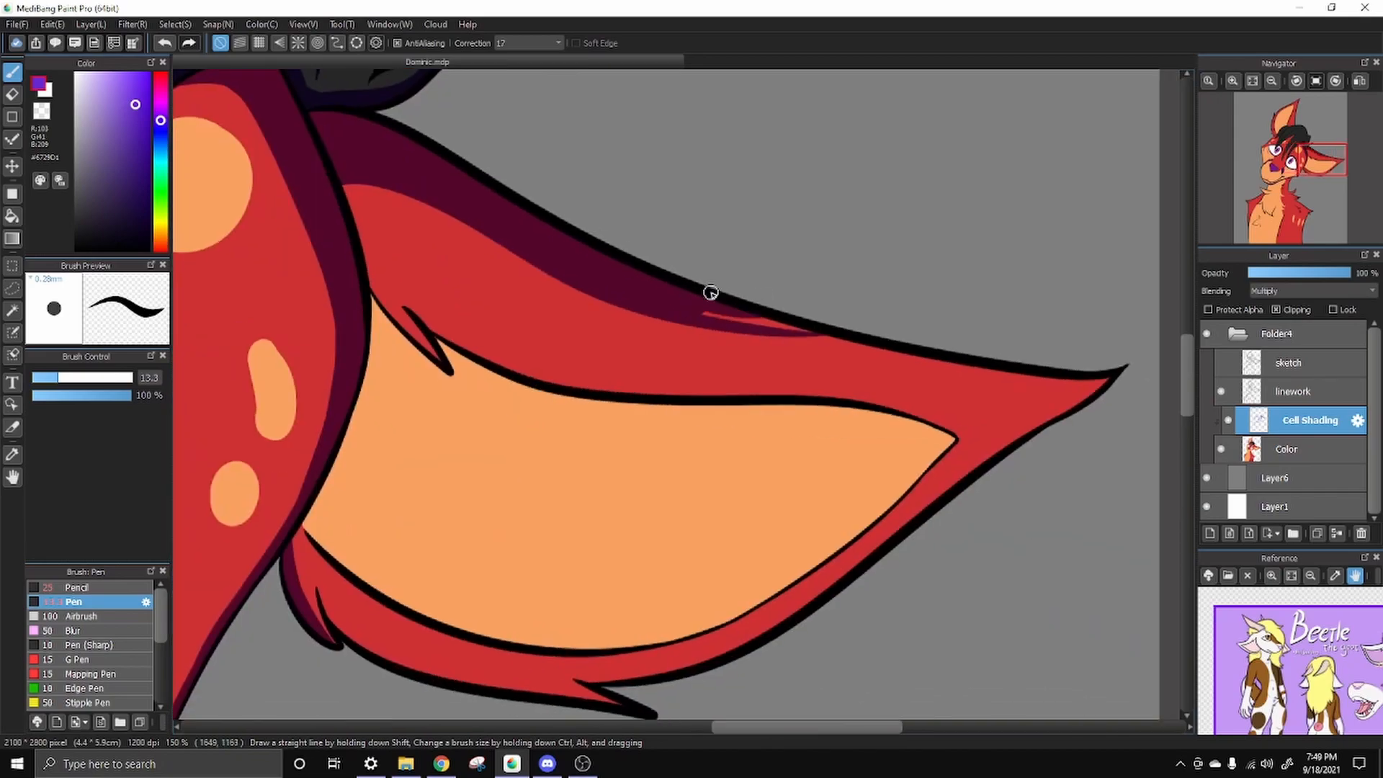
mouse_move(780, 343)
left_mouse_down()
mouse_move(761, 336)
mouse_move(1106, 376)
left_mouse_up()
left_click_drag(615, 306, 1078, 380)
left_click_drag(688, 312, 1101, 389)
Shade the near ear's lower edge from the tip back to the fur tufts at its base
mouse_move(1019, 459)
left_mouse_down()
mouse_move(1037, 326)
mouse_move(1028, 333)
left_mouse_up()
mouse_move(577, 552)
left_mouse_down()
mouse_move(797, 478)
mouse_move(1057, 302)
mouse_move(1126, 171)
left_mouse_up()
mouse_move(655, 486)
left_mouse_down()
mouse_move(401, 395)
mouse_move(386, 377)
left_mouse_up()
left_click_drag(435, 430, 719, 494)
left_click_drag(538, 458, 680, 481)
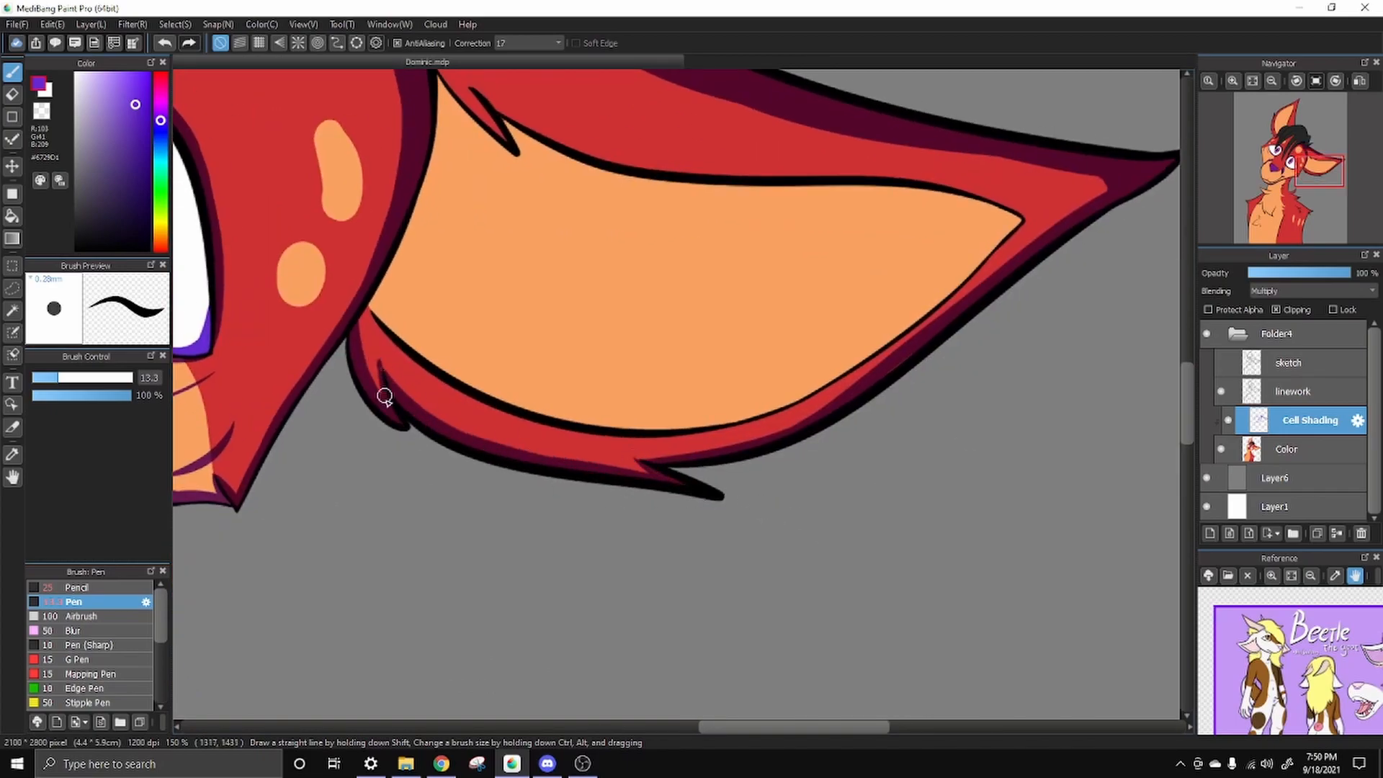
left_click_drag(379, 359, 435, 524)
Fill the near ear's inner area with purple #6729D1 on the Color layer
key("x")
left_click(1267, 452)
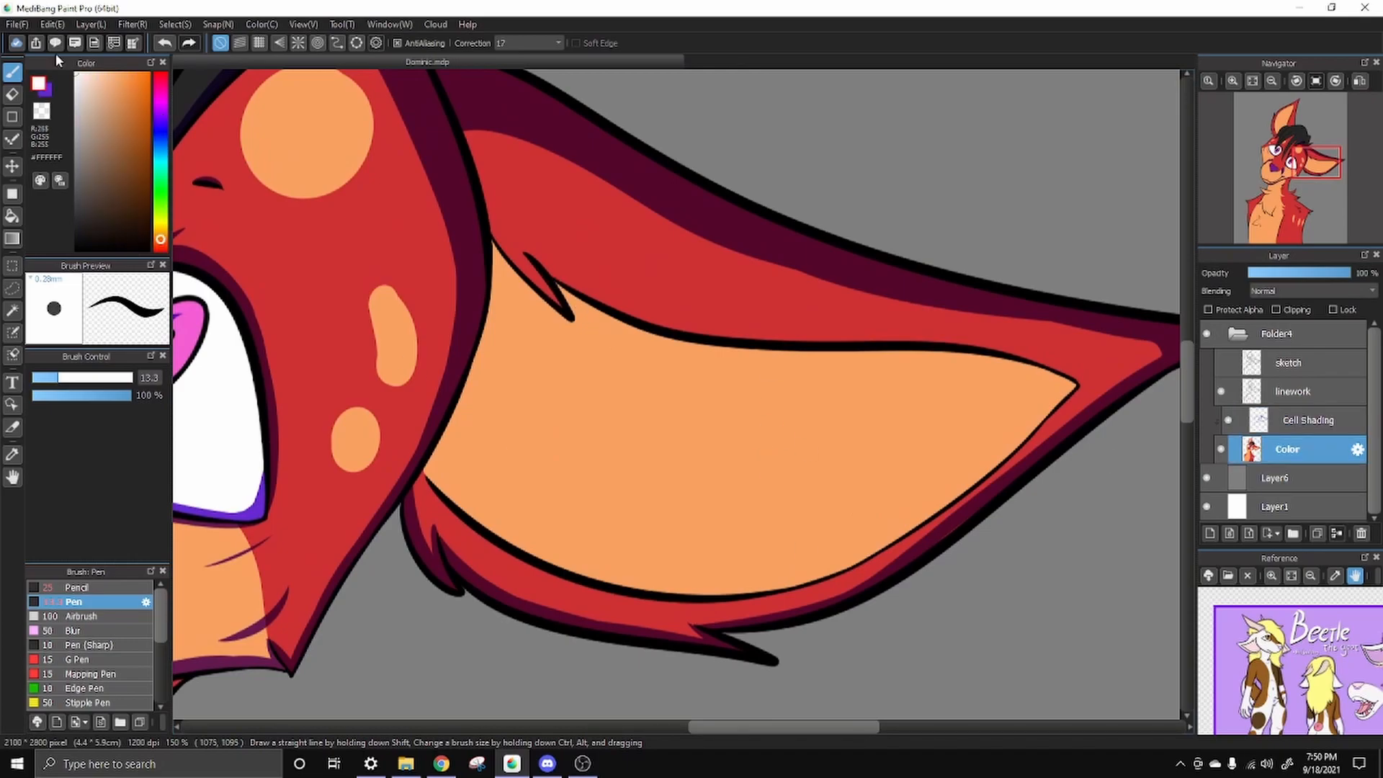
left_click_drag(87, 108, 75, 72)
key("x")
key("g")
left_click(519, 374)
key("b")
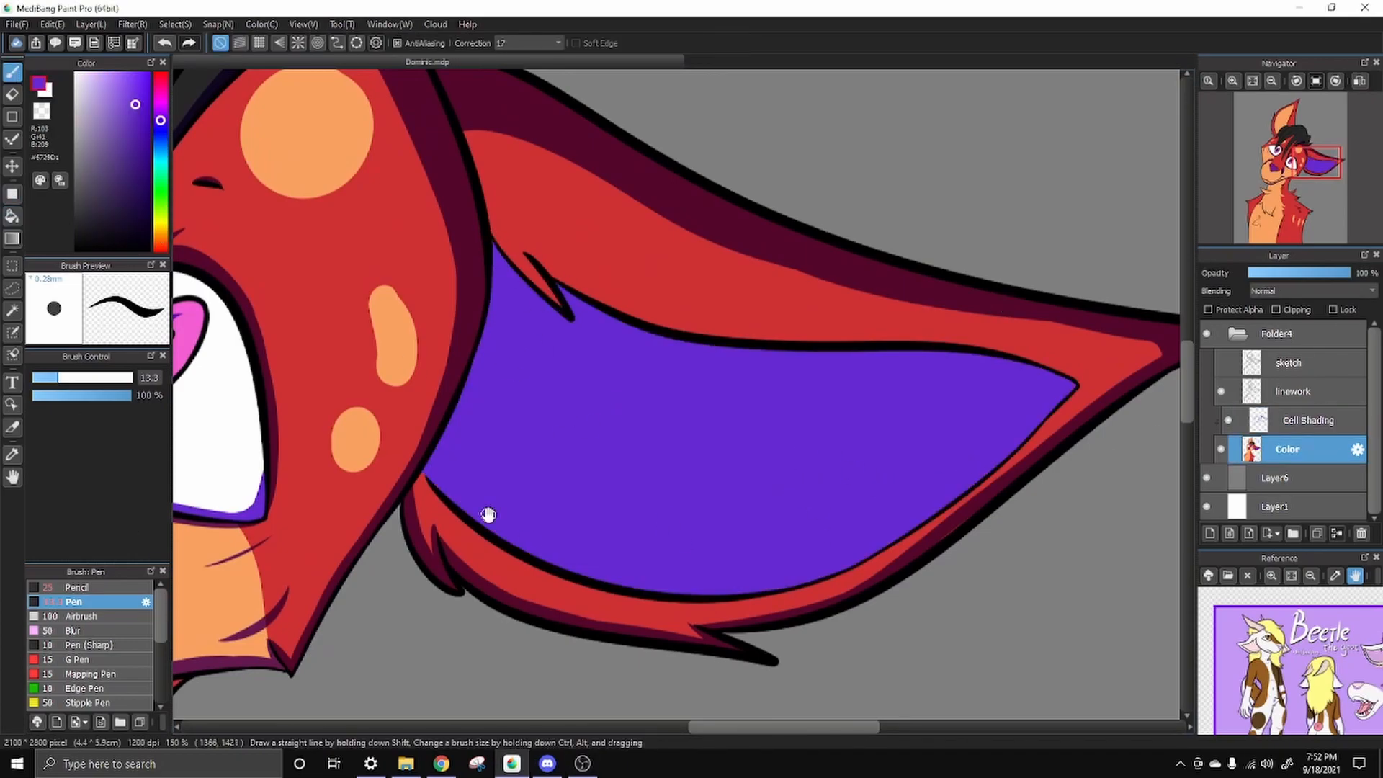
Shade the upright ear's back edge on the Cell Shading layer with a narrow purple band between the hair and the tip
left_click_drag(488, 515, 1179, 750)
left_click(1290, 114)
left_click(1269, 428)
mouse_move(727, 606)
left_mouse_down()
mouse_move(790, 302)
mouse_move(735, 566)
left_mouse_up()
key("ctrl+z")
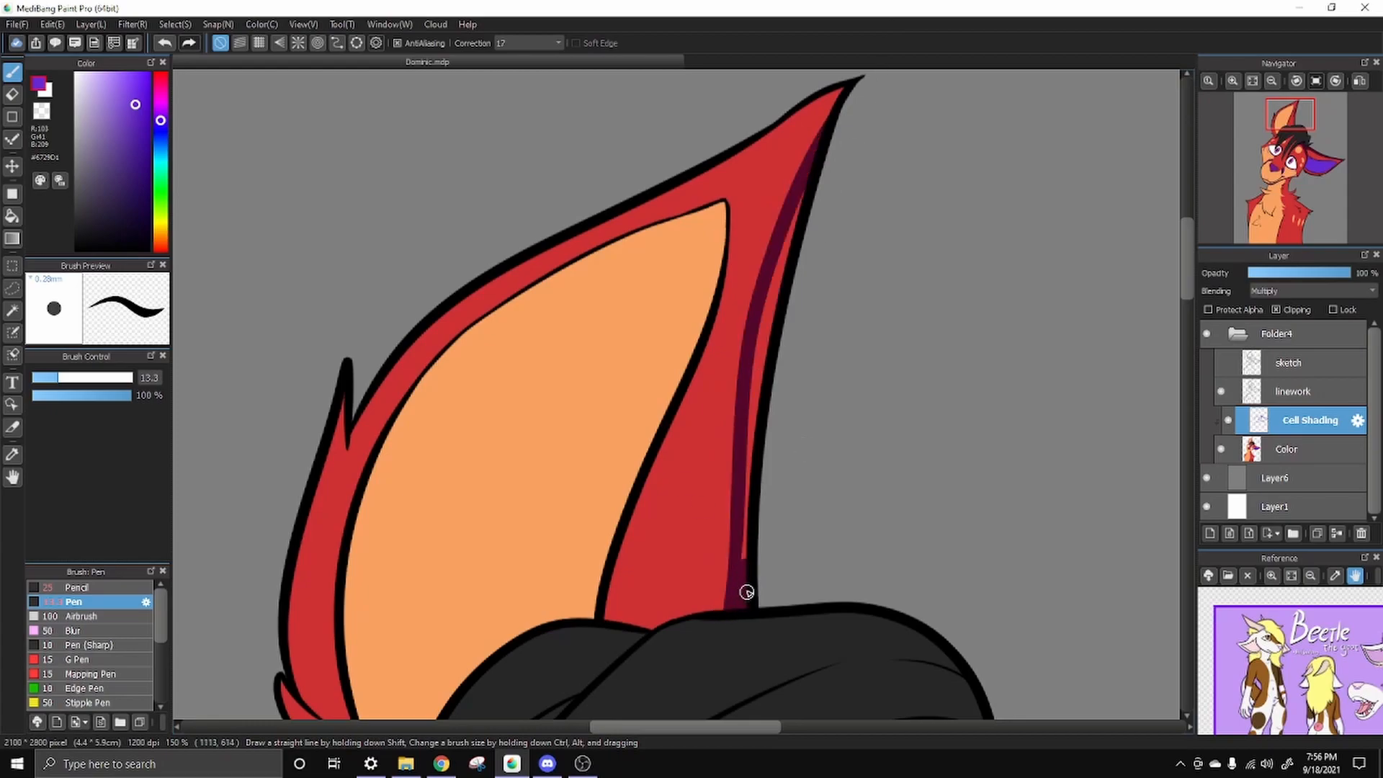
mouse_move(747, 592)
left_mouse_down()
mouse_move(802, 188)
mouse_move(763, 404)
left_mouse_up()
mouse_move(758, 302)
left_mouse_down()
mouse_move(713, 491)
mouse_move(780, 267)
left_mouse_up()
Outline the shadow inside the upright ear and fill it with purple on the Cell Shading layer
mouse_move(465, 681)
left_mouse_down()
mouse_move(736, 148)
mouse_move(718, 170)
left_mouse_up()
left_click(45, 115)
key("g")
left_click(565, 571)
key("b")
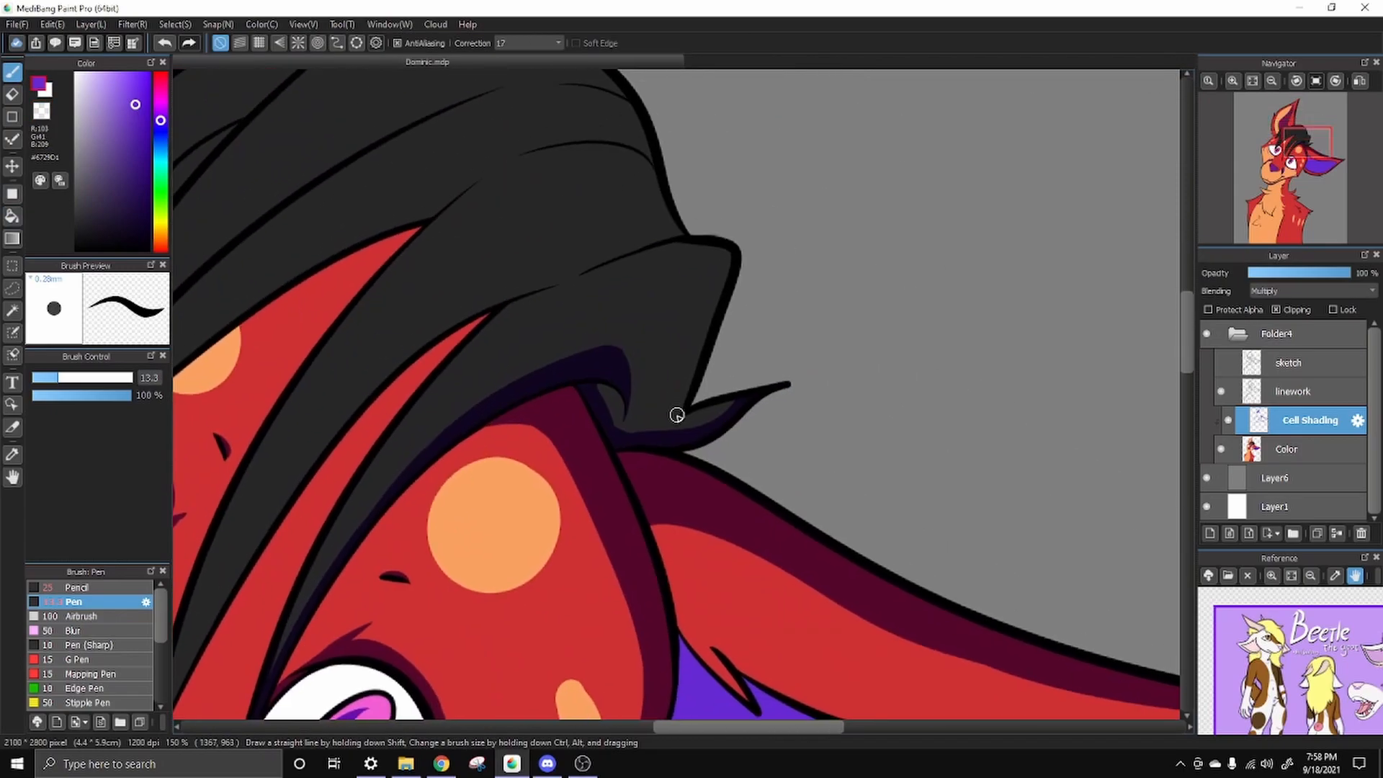
Shade the back of the hair from the outward curl up over the crown
mouse_move(682, 409)
left_mouse_down()
mouse_move(715, 276)
mouse_move(654, 251)
mouse_move(684, 244)
left_mouse_up()
left_click_drag(682, 225, 711, 378)
left_click_drag(507, 193, 681, 344)
left_click_drag(559, 196, 695, 371)
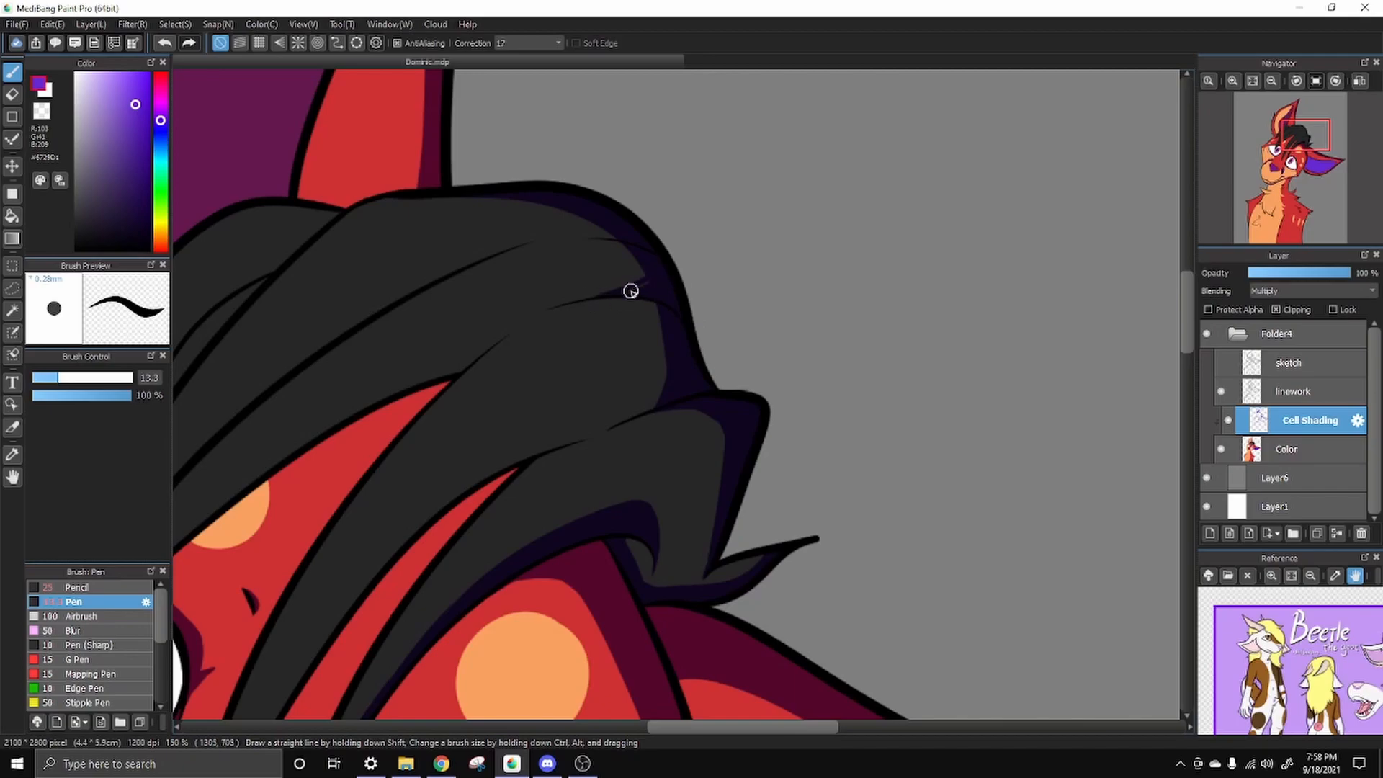
Shade the lower edges of the two long hair strands hanging between and beside the eyes
left_click_drag(436, 502, 626, 192)
left_click_drag(403, 533, 669, 155)
left_click_drag(446, 439, 716, 108)
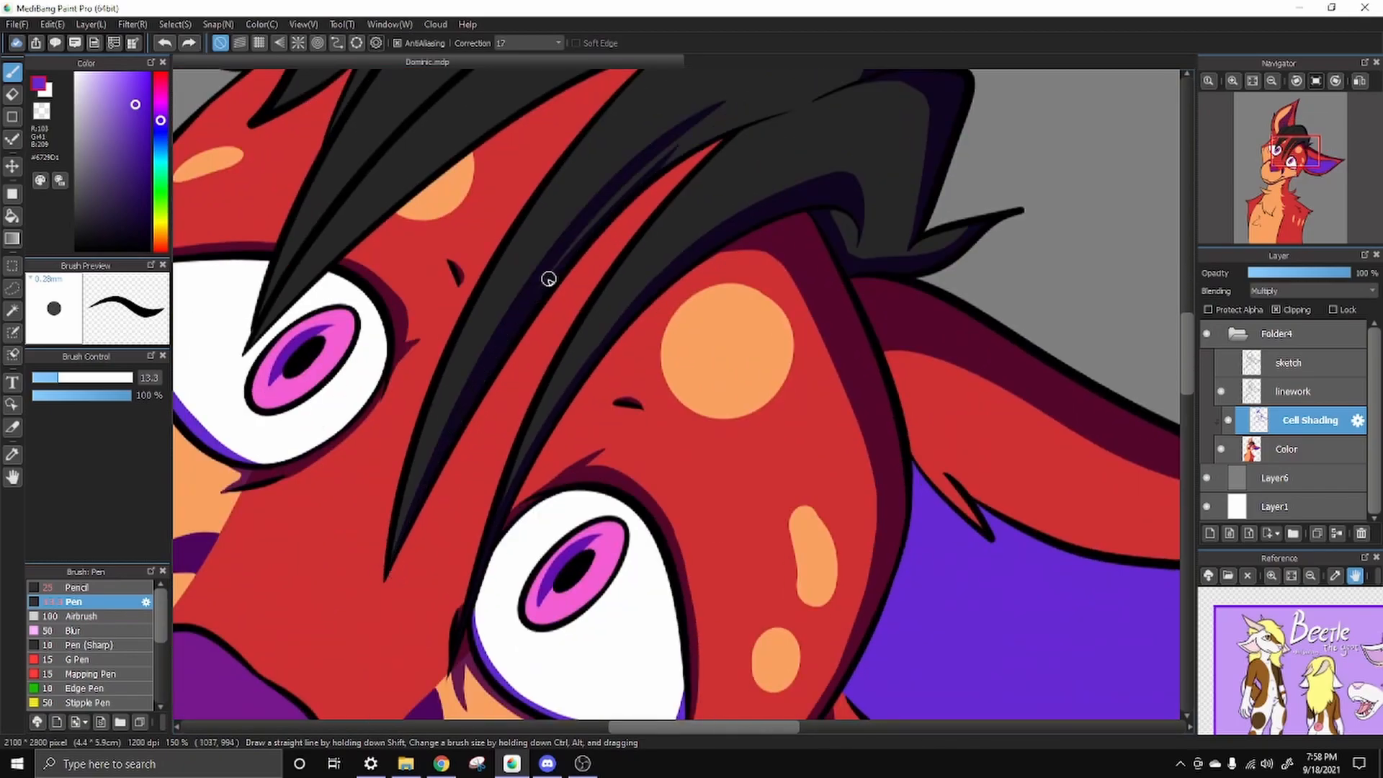
left_click_drag(587, 245, 695, 133)
left_click_drag(671, 152, 531, 305)
left_click_drag(587, 266, 714, 208)
mouse_move(540, 313)
left_mouse_down()
mouse_move(719, 234)
mouse_move(618, 288)
mouse_move(698, 213)
mouse_move(720, 172)
left_mouse_up()
left_click_drag(517, 251, 555, 128)
left_click_drag(386, 507, 393, 741)
left_click_drag(435, 392, 554, 297)
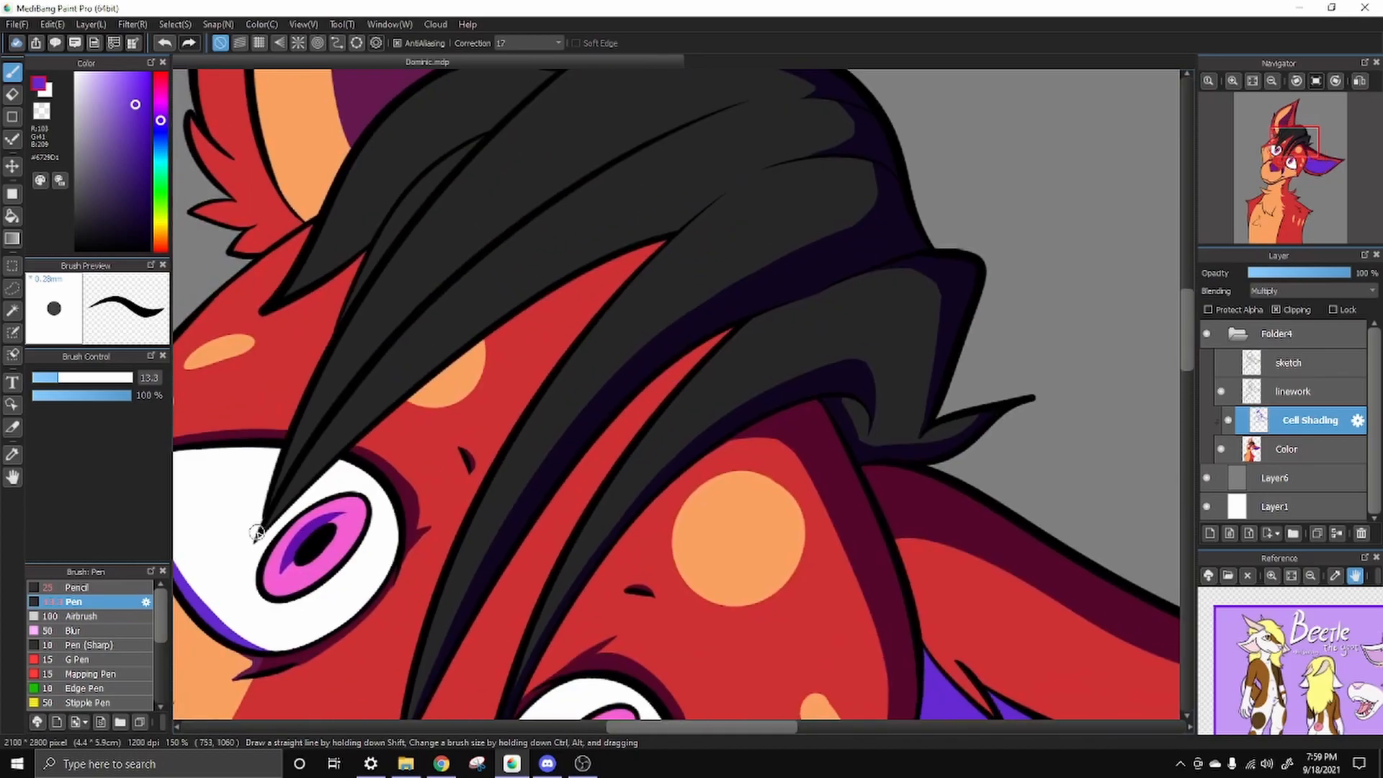
Shade the underside of the front hair strand from its tip over the far eye back towards the crown
left_click_drag(268, 526, 432, 350)
left_click_drag(281, 507, 444, 314)
left_click_drag(346, 435, 554, 241)
left_click_drag(403, 382, 638, 219)
left_click_drag(433, 345, 633, 204)
left_click_drag(543, 251, 760, 151)
left_click_drag(648, 210, 791, 151)
left_click_drag(750, 160, 828, 135)
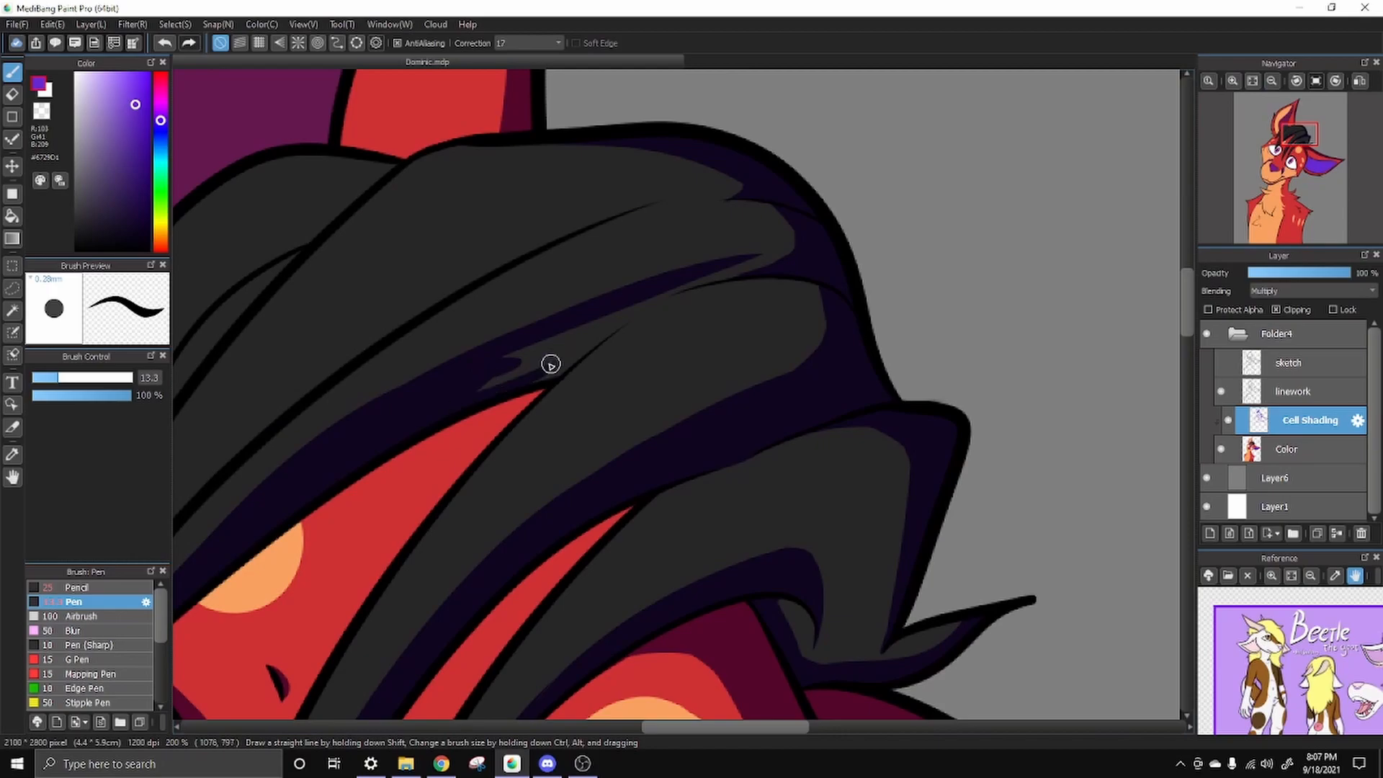
Extend the front strand's shadow and shade beneath the overlapping locks at the crown
left_click_drag(550, 365, 769, 259)
left_click_drag(574, 651, 747, 302)
mouse_move(686, 233)
left_mouse_down()
mouse_move(707, 259)
mouse_move(686, 191)
mouse_move(749, 355)
left_mouse_up()
mouse_move(663, 310)
left_mouse_down()
mouse_move(591, 261)
mouse_move(792, 169)
mouse_move(768, 196)
left_mouse_up()
mouse_move(634, 272)
left_mouse_down()
mouse_move(729, 212)
mouse_move(655, 253)
left_mouse_up()
mouse_move(539, 316)
left_mouse_down()
mouse_move(392, 464)
mouse_move(621, 274)
left_mouse_up()
left_click_drag(395, 426, 624, 286)
Add the shadows cast by the hair strands on the forehead skin and the near eye's white
mouse_move(753, 380)
left_mouse_down()
mouse_move(725, 222)
mouse_move(757, 123)
left_mouse_up()
left_click_drag(440, 611, 768, 150)
left_click_drag(698, 204, 775, 121)
mouse_move(609, 520)
left_mouse_down()
mouse_move(970, 141)
mouse_move(843, 223)
mouse_move(930, 189)
left_mouse_up()
left_click_drag(721, 504, 681, 272)
left_click_drag(519, 454, 594, 255)
key("ctrl+z")
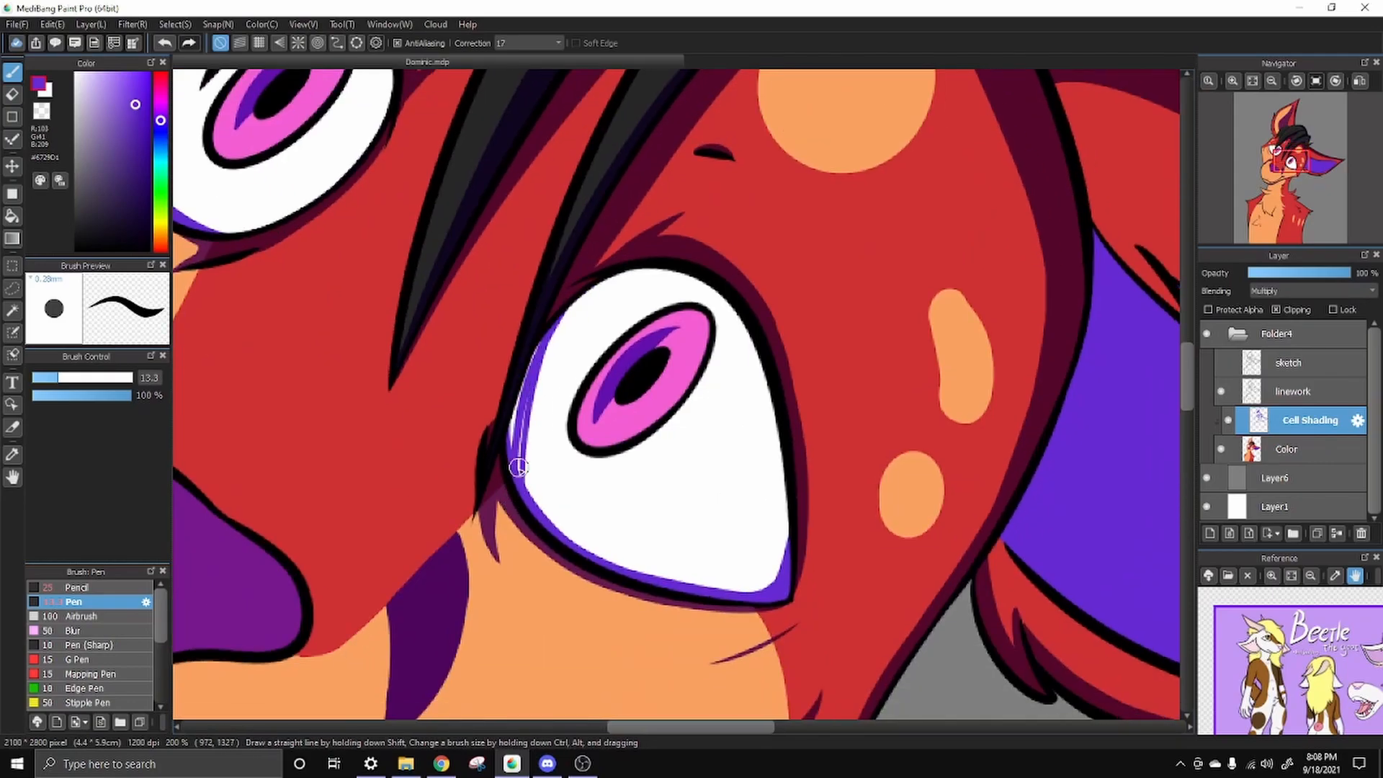
left_click_drag(508, 432, 531, 355)
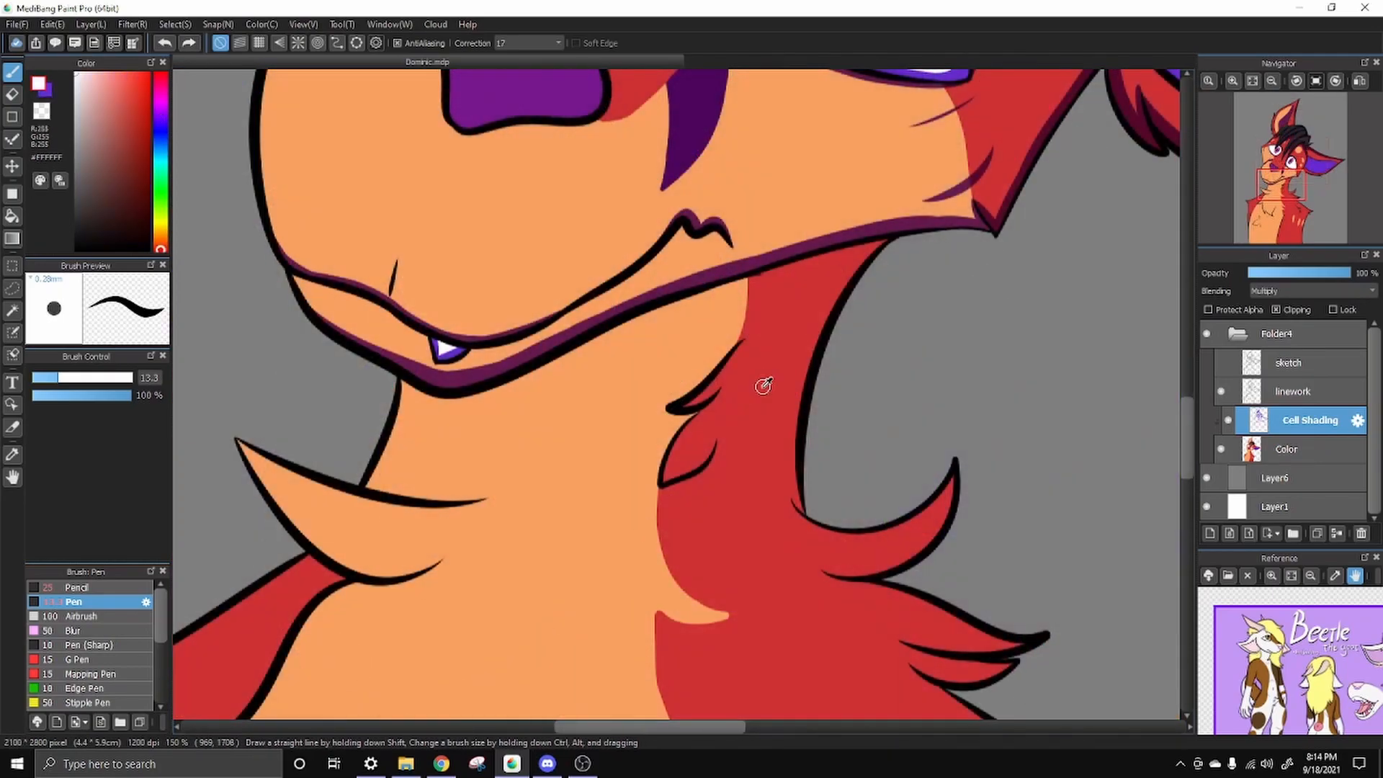
Switch back to purple on the Cell Shading layer and shade the neck below the jaw and along its back edge
left_click(1286, 448)
key("x")
left_click(1310, 420)
mouse_move(887, 241)
left_mouse_down()
mouse_move(821, 496)
mouse_move(826, 346)
mouse_move(809, 378)
left_mouse_up()
left_click_drag(897, 350, 715, 244)
mouse_move(609, 389)
left_mouse_down()
mouse_move(750, 361)
mouse_move(641, 465)
mouse_move(839, 537)
mouse_move(717, 534)
left_mouse_up()
key("ctrl+z")
mouse_move(828, 561)
left_mouse_down()
mouse_move(724, 551)
mouse_move(829, 637)
left_mouse_up()
Shade the undersides of the fur tufts and the upper edge of the red shoulder, undoing stray strokes
left_click_drag(865, 639, 637, 446)
left_click_drag(547, 395, 724, 528)
left_click_drag(702, 521, 855, 623)
key("ctrl+z")
left_click_drag(676, 502, 863, 618)
mouse_move(924, 605)
left_mouse_down()
mouse_move(744, 401)
mouse_move(580, 422)
mouse_move(638, 465)
mouse_move(598, 446)
left_mouse_up()
key("ctrl+z")
Shade the outer edge of the red arm from the shoulder point down across the orange stripe
mouse_move(604, 468)
left_mouse_down()
mouse_move(712, 379)
mouse_move(618, 631)
left_mouse_up()
left_click_drag(612, 662, 695, 355)
mouse_move(693, 302)
left_mouse_down()
mouse_move(667, 568)
mouse_move(683, 663)
mouse_move(664, 394)
mouse_move(638, 461)
left_mouse_up()
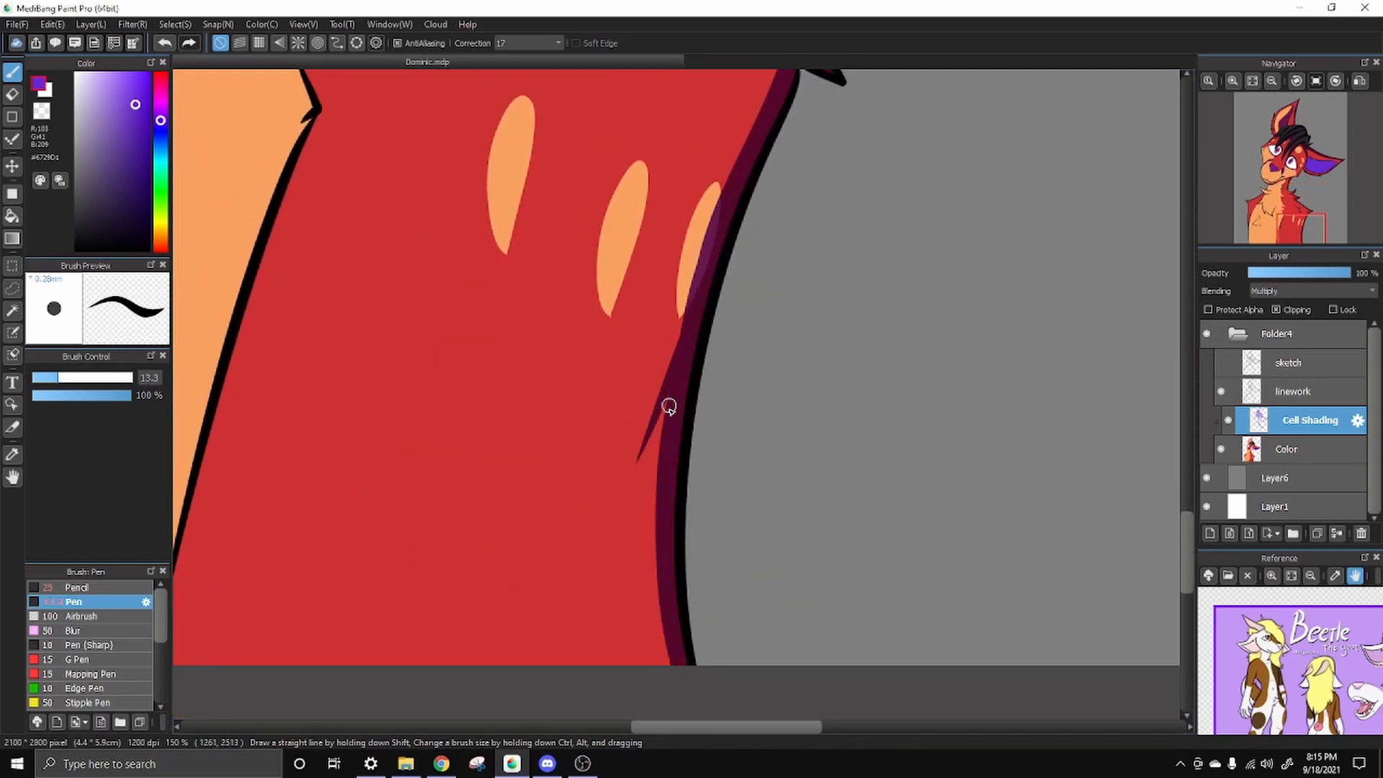
Shade the red arm's inner edge along the chest line and around the notch above it
left_click_drag(331, 228, 784, 214)
mouse_move(769, 101)
left_mouse_down()
mouse_move(661, 571)
mouse_move(682, 352)
mouse_move(652, 539)
mouse_move(676, 518)
left_mouse_up()
left_click_drag(682, 508, 639, 389)
left_click_drag(697, 524, 664, 461)
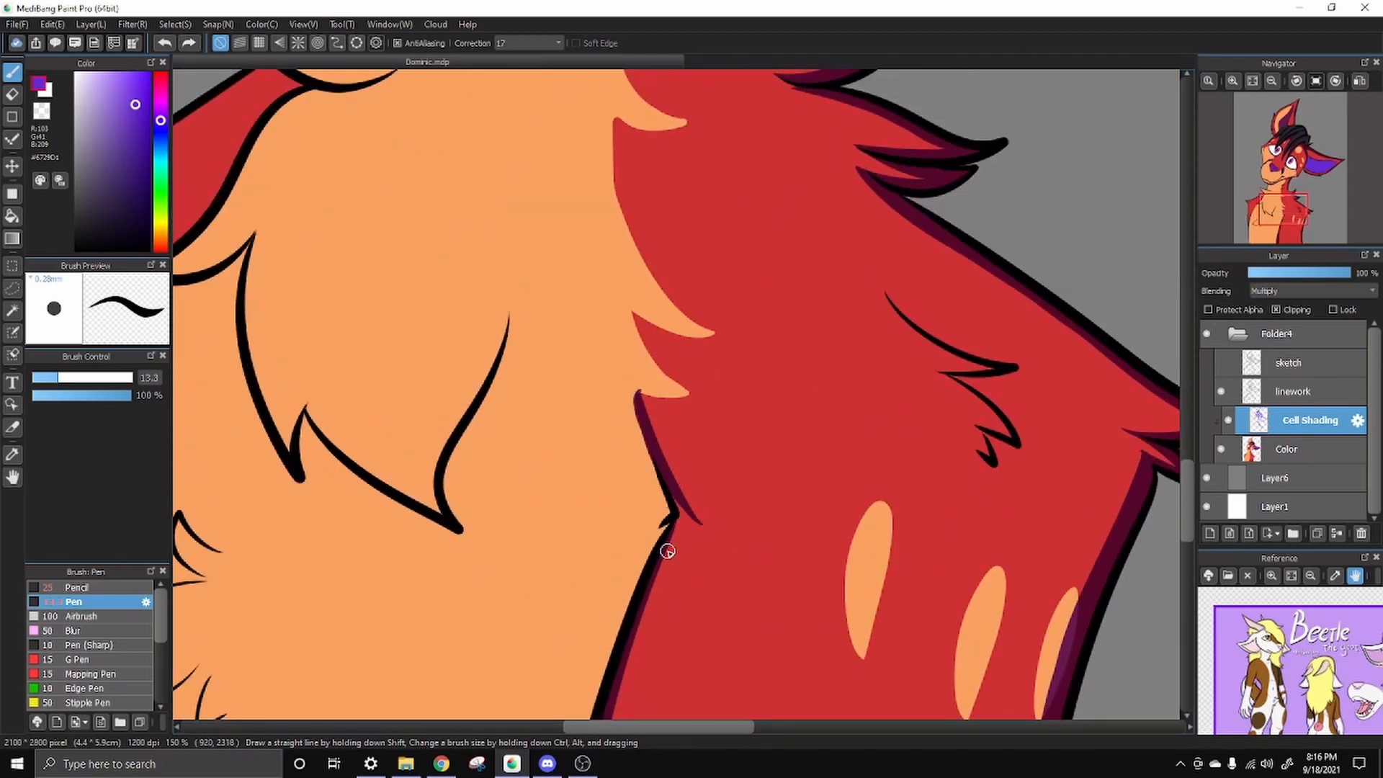
Shade the lower fur spikes where the orange chest meets the red shoulder, undoing stray strokes
left_click(1232, 80)
left_click(1233, 81)
left_click_drag(704, 393, 605, 407)
mouse_move(587, 227)
left_mouse_down()
mouse_move(711, 387)
mouse_move(681, 382)
mouse_move(567, 462)
left_mouse_up()
left_click_drag(541, 498, 562, 509)
key("ctrl+z")
left_click_drag(607, 391, 440, 340)
left_click_drag(446, 144, 488, 351)
left_click_drag(441, 256, 445, 170)
key("ctrl+z")
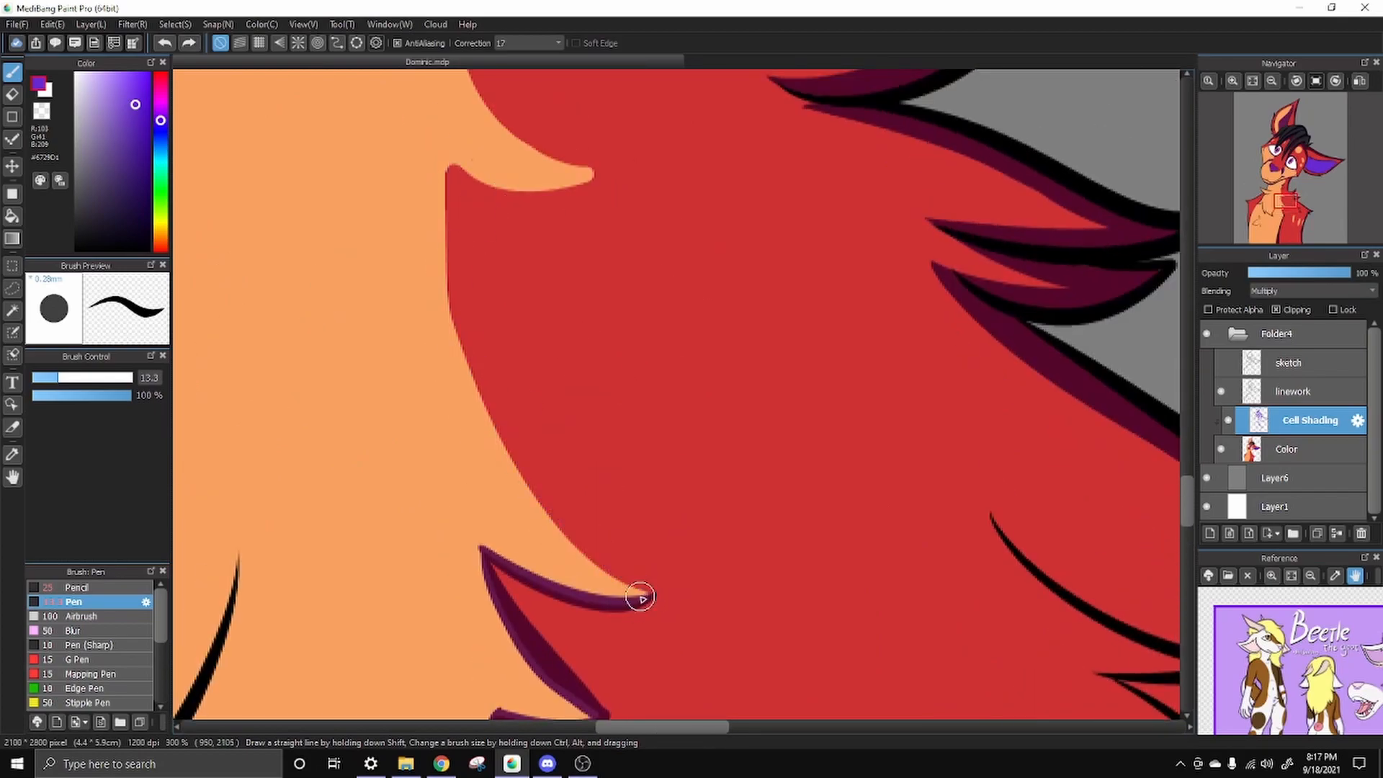
Shade the curved border between the orange chest and red shoulder above the lower spikes
left_click_drag(652, 595, 464, 210)
left_click_drag(461, 353, 450, 163)
left_click_drag(445, 269, 525, 484)
key("ctrl+z")
left_click_drag(455, 236, 521, 430)
Continue the border shading up the neck's fur spikes, undoing the last stray stroke
mouse_move(641, 713)
left_mouse_down()
mouse_move(520, 349)
mouse_move(662, 363)
left_mouse_up()
mouse_move(544, 402)
left_mouse_down()
mouse_move(550, 392)
mouse_move(493, 519)
left_mouse_up()
mouse_move(494, 396)
left_mouse_down()
mouse_move(469, 235)
mouse_move(562, 461)
left_mouse_up()
left_click_drag(476, 353, 594, 481)
left_click_drag(477, 303, 537, 213)
left_click_drag(528, 262, 469, 497)
left_click_drag(432, 447, 513, 362)
left_click_drag(479, 311, 537, 252)
mouse_move(541, 201)
left_mouse_down()
mouse_move(515, 420)
mouse_move(555, 283)
left_mouse_up()
key("ctrl+z")
Shade the large chest tuft and the fur tufts at the base of the neck
mouse_move(531, 404)
left_mouse_down()
mouse_move(558, 291)
mouse_move(749, 219)
left_mouse_up()
mouse_move(535, 368)
left_mouse_down()
mouse_move(728, 299)
mouse_move(984, 178)
left_mouse_up()
mouse_move(314, 290)
left_mouse_down()
mouse_move(472, 358)
mouse_move(451, 337)
left_mouse_up()
left_click_drag(453, 345, 994, 108)
mouse_move(871, 160)
left_mouse_down()
mouse_move(997, 132)
mouse_move(476, 327)
mouse_move(540, 303)
left_mouse_up()
Shade the far shoulder and the small leaf-shaped chest marking, undoing the stray stroke
left_click_drag(279, 514, 333, 333)
mouse_move(324, 321)
left_mouse_down()
mouse_move(285, 402)
mouse_move(304, 395)
left_mouse_up()
left_click_drag(938, 374, 1096, 126)
mouse_move(559, 392)
left_mouse_down()
mouse_move(861, 540)
mouse_move(565, 461)
left_mouse_up()
left_click_drag(649, 562, 818, 568)
left_click_drag(638, 409, 465, 324)
key("ctrl+z")
mouse_move(688, 421)
left_mouse_down()
mouse_move(454, 310)
mouse_move(818, 457)
mouse_move(886, 436)
left_mouse_up()
left_click_drag(943, 535, 738, 81)
scroll(738, 81, "down", 6)
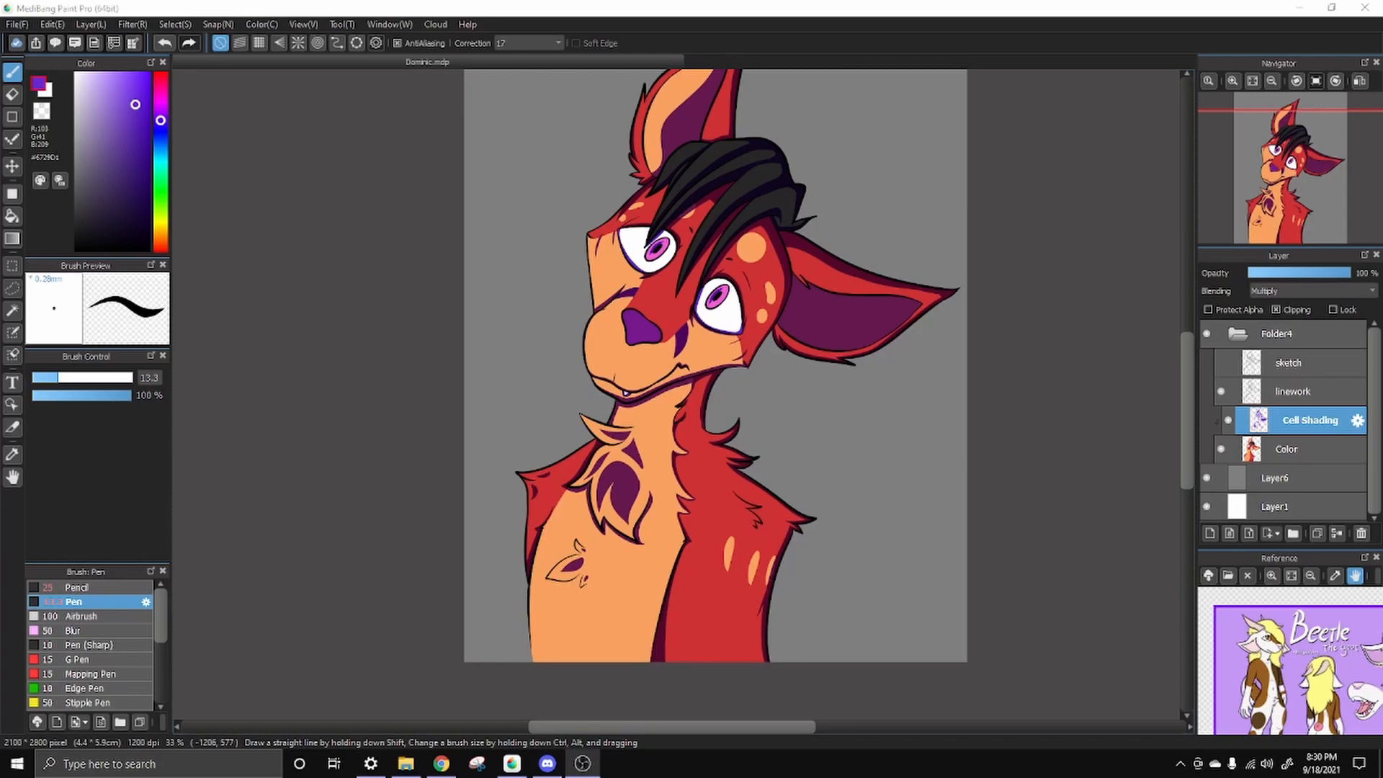
Add a clipped Multiply layer above Cell Shading and name it for airbrushing
left_click(1210, 533)
left_click(1283, 309)
left_click(1285, 291)
left_click(1297, 395)
left_click(1357, 421)
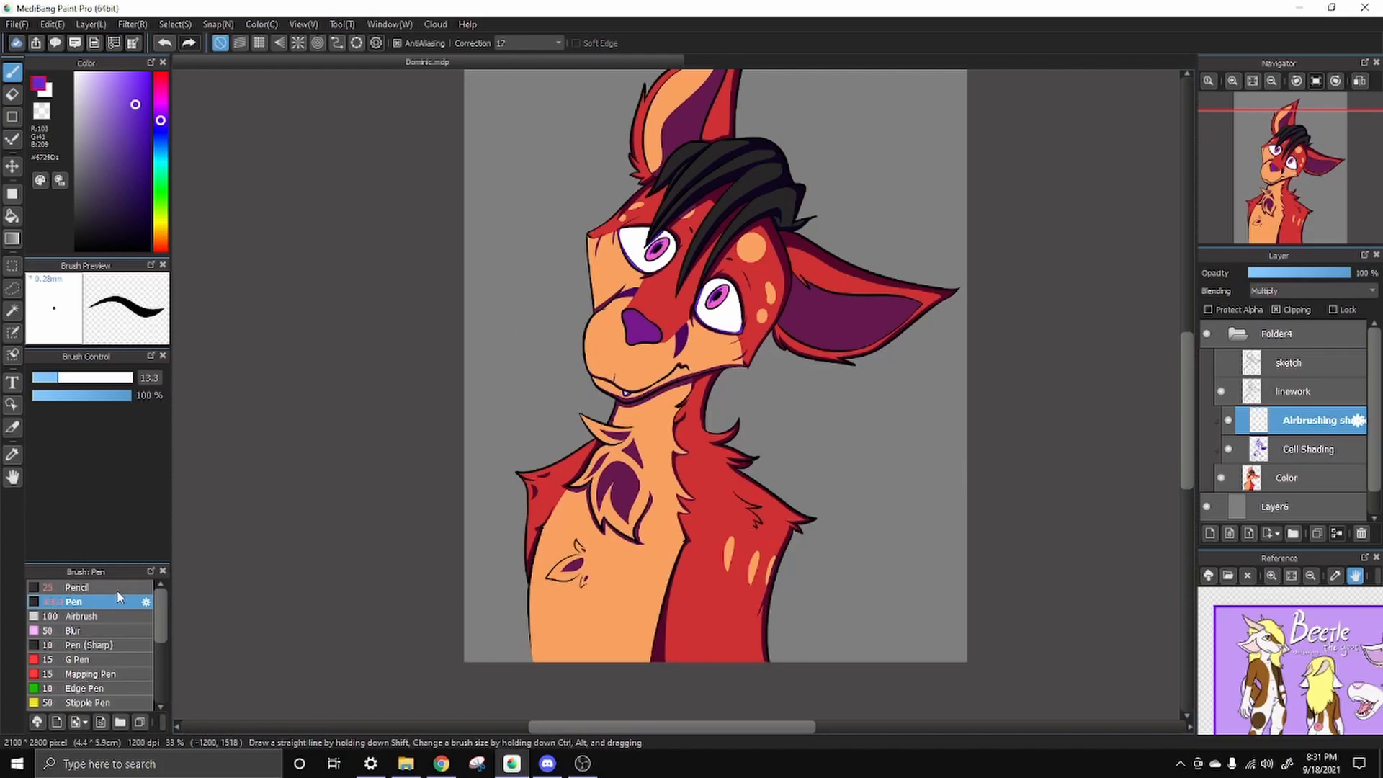
Airbrush soft shadows along the body and arm edges with the Airbrush at size 130
left_click(113, 618)
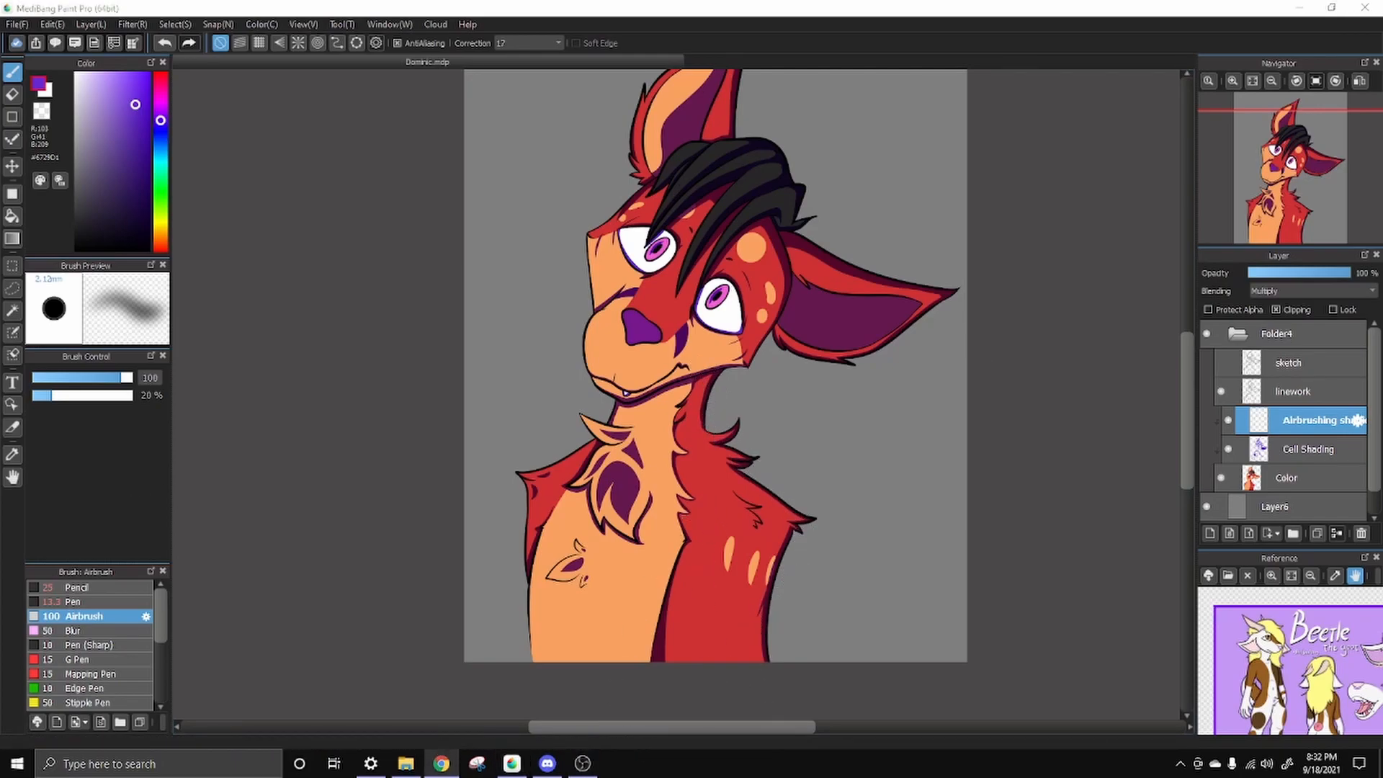
left_click(130, 377)
left_click_drag(767, 652, 786, 533)
left_click_drag(666, 668, 681, 561)
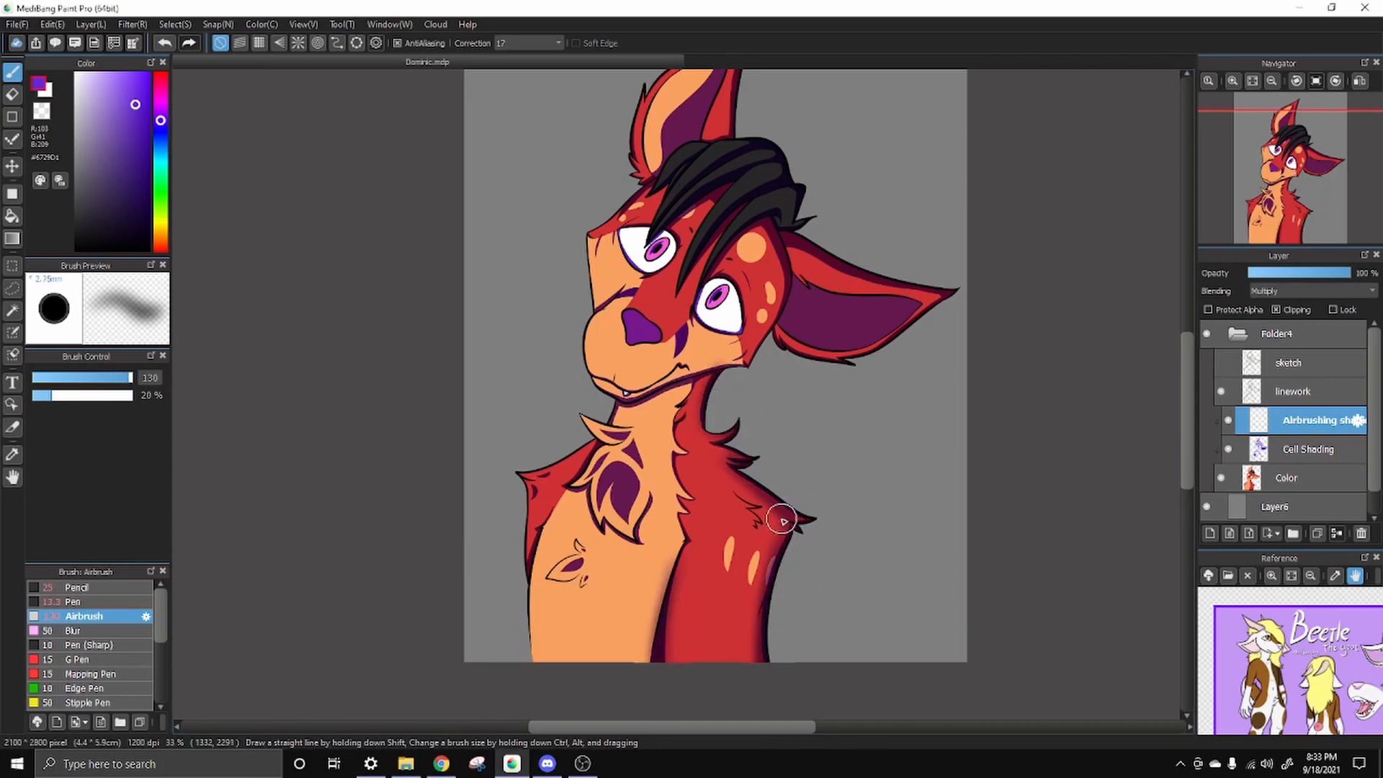
left_click_drag(536, 655, 540, 465)
Airbrush soft shadows on the near ear, from its base along the upper and lower edges
left_click_drag(785, 252, 766, 360)
left_click_drag(775, 245, 922, 292)
left_click_drag(830, 356, 949, 296)
scroll(538, 194, "up", 1)
Airbrush soft shadows over the neck, side of the face and hair, undoing the misplaced stroke
left_click_drag(810, 468, 808, 567)
mouse_move(835, 612)
left_mouse_down()
mouse_move(785, 491)
mouse_move(870, 673)
left_mouse_up()
mouse_move(709, 367)
left_mouse_down()
mouse_move(691, 450)
mouse_move(707, 573)
left_mouse_up()
mouse_move(596, 390)
left_mouse_down()
mouse_move(737, 416)
mouse_move(909, 369)
left_mouse_up()
mouse_move(729, 461)
left_mouse_down()
mouse_move(740, 517)
mouse_move(658, 542)
mouse_move(656, 598)
left_mouse_up()
mouse_move(1008, 155)
left_mouse_down()
mouse_move(757, 340)
mouse_move(745, 487)
left_mouse_up()
key("ctrl+z")
left_click_drag(709, 312, 744, 478)
mouse_move(580, 574)
left_mouse_down()
mouse_move(692, 404)
mouse_move(786, 382)
left_mouse_up()
left_click_drag(864, 127, 874, 342)
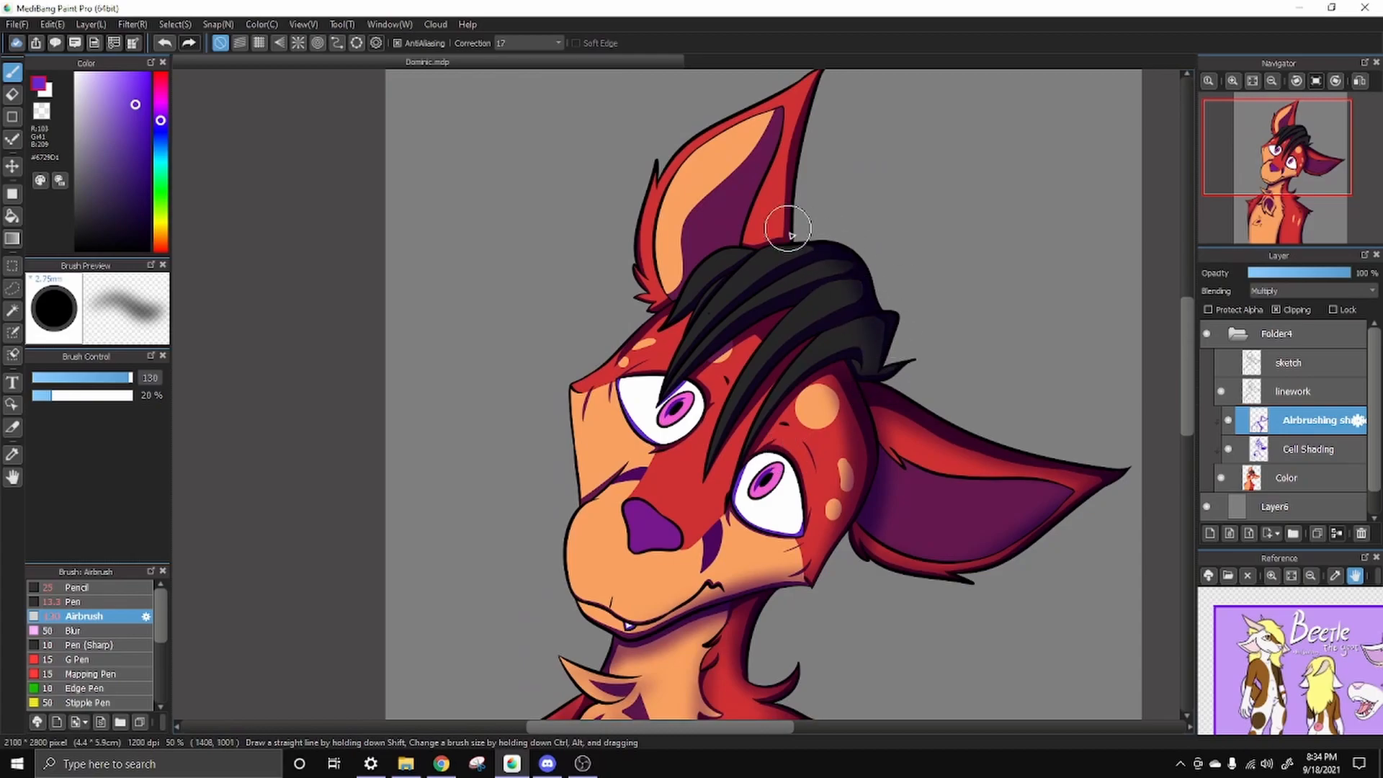
Reduce the airbrush size to 84 and softly shade the forehead and its orange spots beside the hair
left_click_drag(746, 328, 713, 328, "ctrl+alt")
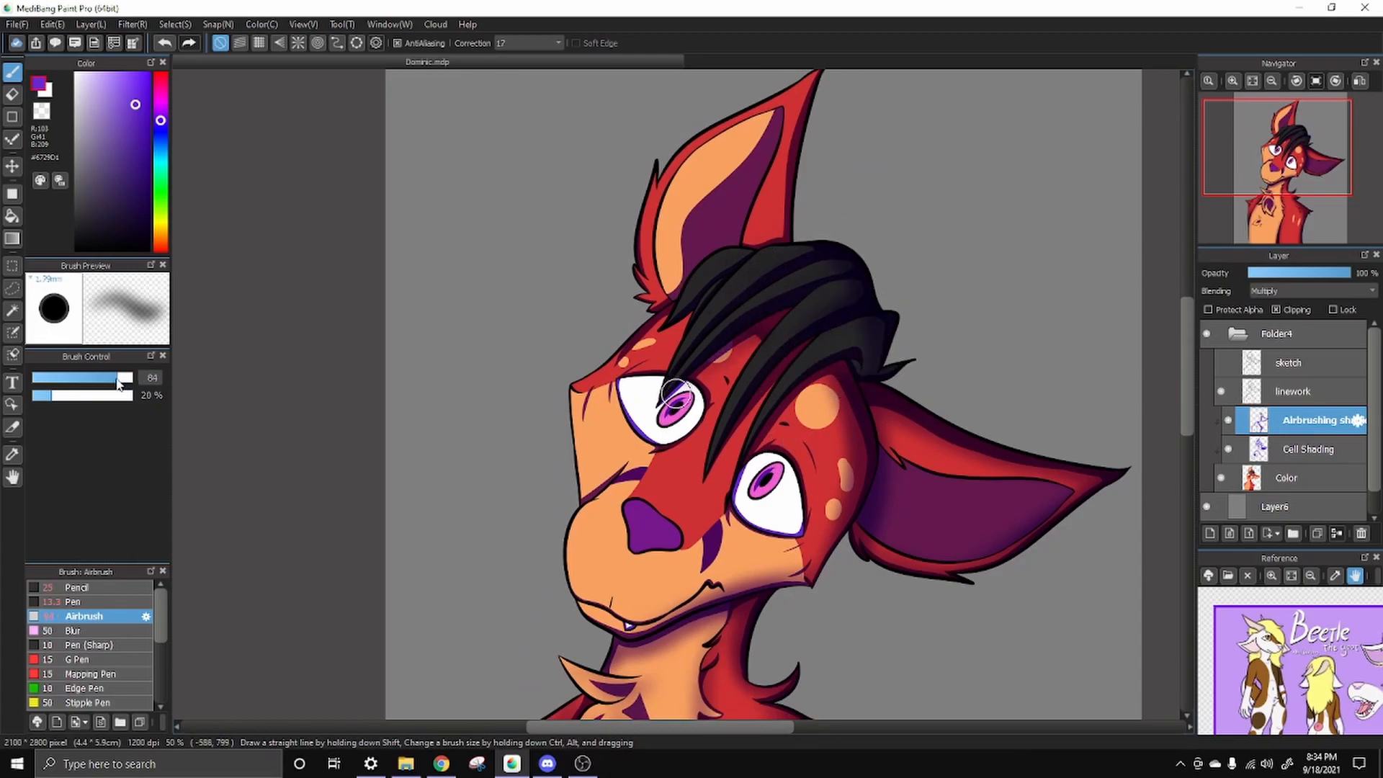
mouse_move(825, 385)
left_mouse_down()
mouse_move(775, 414)
mouse_move(809, 396)
left_mouse_up()
left_click_drag(731, 367, 711, 354)
mouse_move(649, 336)
left_mouse_down()
mouse_move(624, 352)
mouse_move(640, 338)
left_mouse_up()
Airbrush a soft shadow along the far cheek's edge, undoing the strokes that miss
mouse_move(920, 392)
left_mouse_down()
mouse_move(886, 411)
mouse_move(960, 451)
mouse_move(879, 433)
mouse_move(843, 507)
left_mouse_up()
key("ctrl+z")
left_click_drag(582, 495, 578, 402)
left_click_drag(691, 343, 652, 483)
left_click_drag(726, 371, 805, 170)
mouse_move(641, 422)
left_mouse_down()
mouse_move(736, 257)
mouse_move(667, 372)
mouse_move(673, 389)
mouse_move(731, 266)
mouse_move(638, 425)
mouse_move(726, 299)
mouse_move(680, 278)
mouse_move(759, 268)
mouse_move(733, 254)
mouse_move(687, 278)
mouse_move(657, 321)
mouse_move(629, 427)
left_mouse_up()
key("ctrl+z")
Set the airbrush size to 62 and softly shade the muzzle and the lower lip
left_click(128, 377)
key("ctrl+z")
left_click(100, 377)
key("ctrl+z")
left_click(111, 378)
left_click_drag(731, 253, 628, 316)
left_click_drag(675, 489, 620, 124)
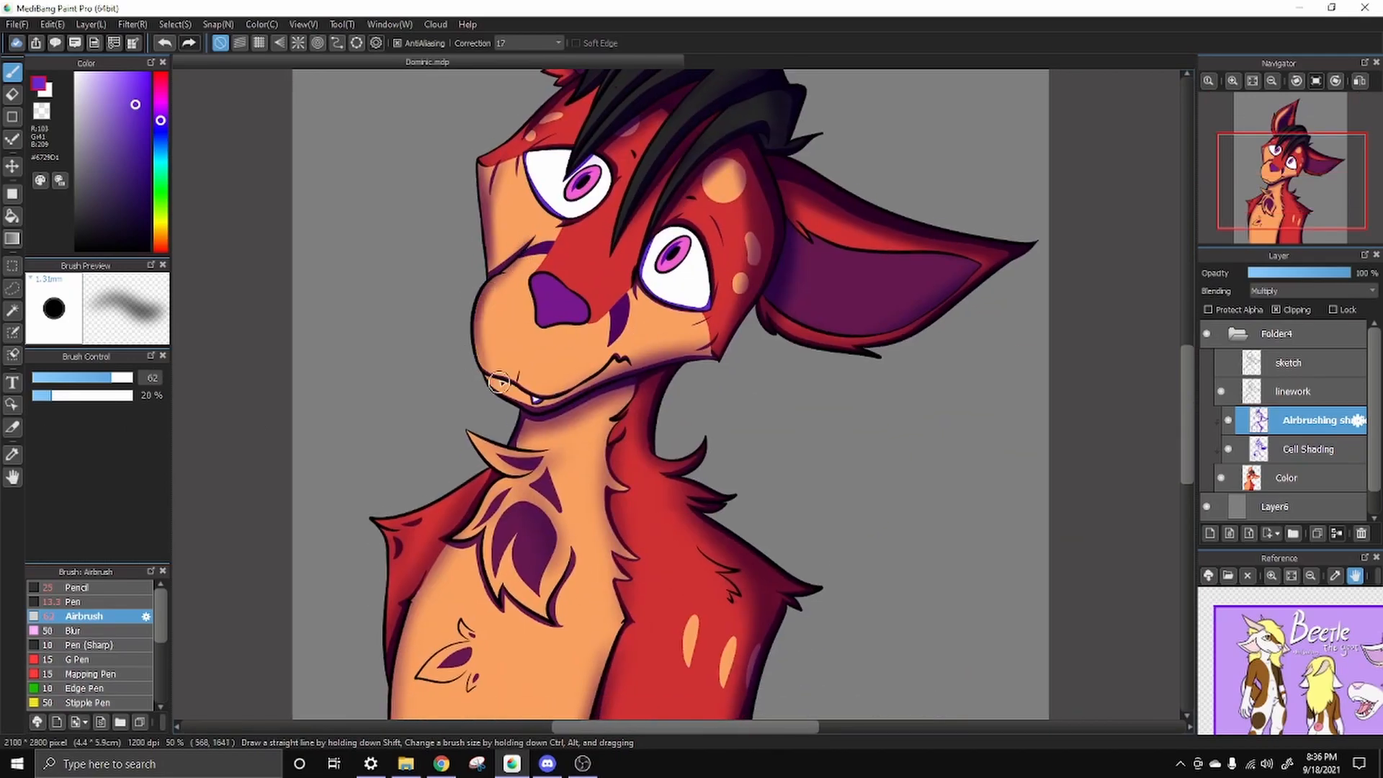
left_click_drag(494, 383, 527, 399)
Set the airbrush size to 298 and softly shade the chest beside the small leaf-shaped marking
left_click_drag(544, 458, 581, 344)
left_click_drag(600, 395, 685, 395, "ctrl+alt")
left_click_drag(548, 454, 581, 338)
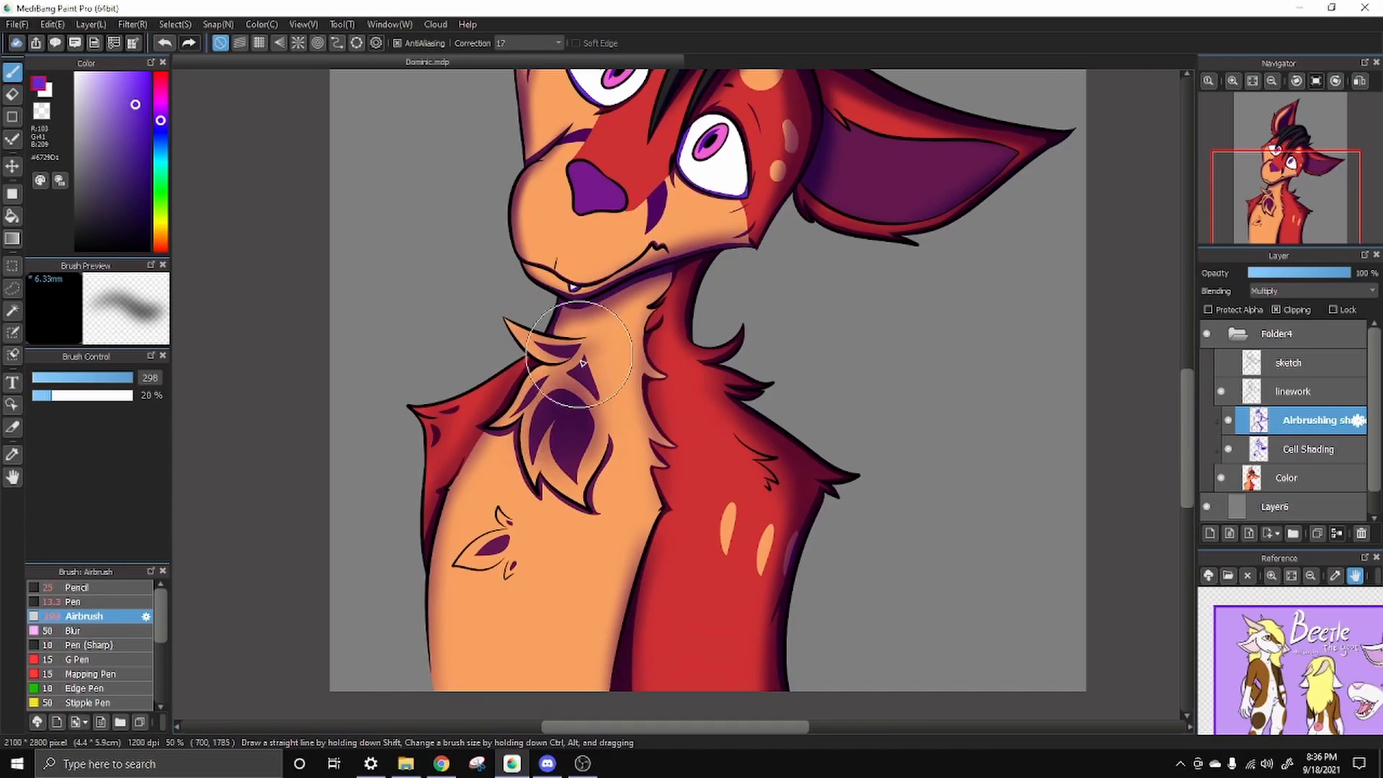
left_click_drag(536, 530, 497, 559)
On the Cell Shading layer, try Pen strokes at size 24 around the small chest marking, undoing the ones that miss
left_click(84, 602)
left_click(1307, 449)
scroll(497, 543, "up", 4)
left_click_drag(666, 396, 676, 396, "ctrl+alt")
mouse_move(668, 330)
left_mouse_down()
mouse_move(688, 327)
mouse_move(623, 344)
mouse_move(719, 331)
mouse_move(504, 450)
mouse_move(556, 396)
left_mouse_up()
key("ctrl+z")
key("ctrl+z")
left_click_drag(612, 353, 472, 481)
key("ctrl+z")
key("ctrl+z")
Paint hard-edged purple shadows along the small chest marking's outlines and undo the last stray stroke
left_click_drag(556, 400, 481, 480)
mouse_move(680, 232)
left_mouse_down()
mouse_move(692, 324)
mouse_move(649, 330)
left_mouse_up()
mouse_move(686, 232)
left_mouse_down()
mouse_move(724, 286)
mouse_move(683, 235)
left_mouse_up()
left_click_drag(481, 481, 646, 499)
mouse_move(621, 504)
left_mouse_down()
mouse_move(713, 461)
mouse_move(713, 445)
mouse_move(740, 514)
left_mouse_up()
key("ctrl+z")
Cell-shade the fur tufts on the shoulder, refining the shadow edges with the transparent colour
scroll(775, 339, "down", 3)
mouse_move(908, 310)
left_mouse_down()
mouse_move(756, 473)
mouse_move(712, 561)
left_mouse_up()
scroll(879, 564, "up", 2)
mouse_move(652, 330)
left_mouse_down()
mouse_move(803, 432)
mouse_move(826, 430)
left_mouse_up()
mouse_move(724, 437)
left_mouse_down()
mouse_move(833, 524)
mouse_move(792, 513)
mouse_move(817, 522)
mouse_move(787, 547)
left_mouse_up()
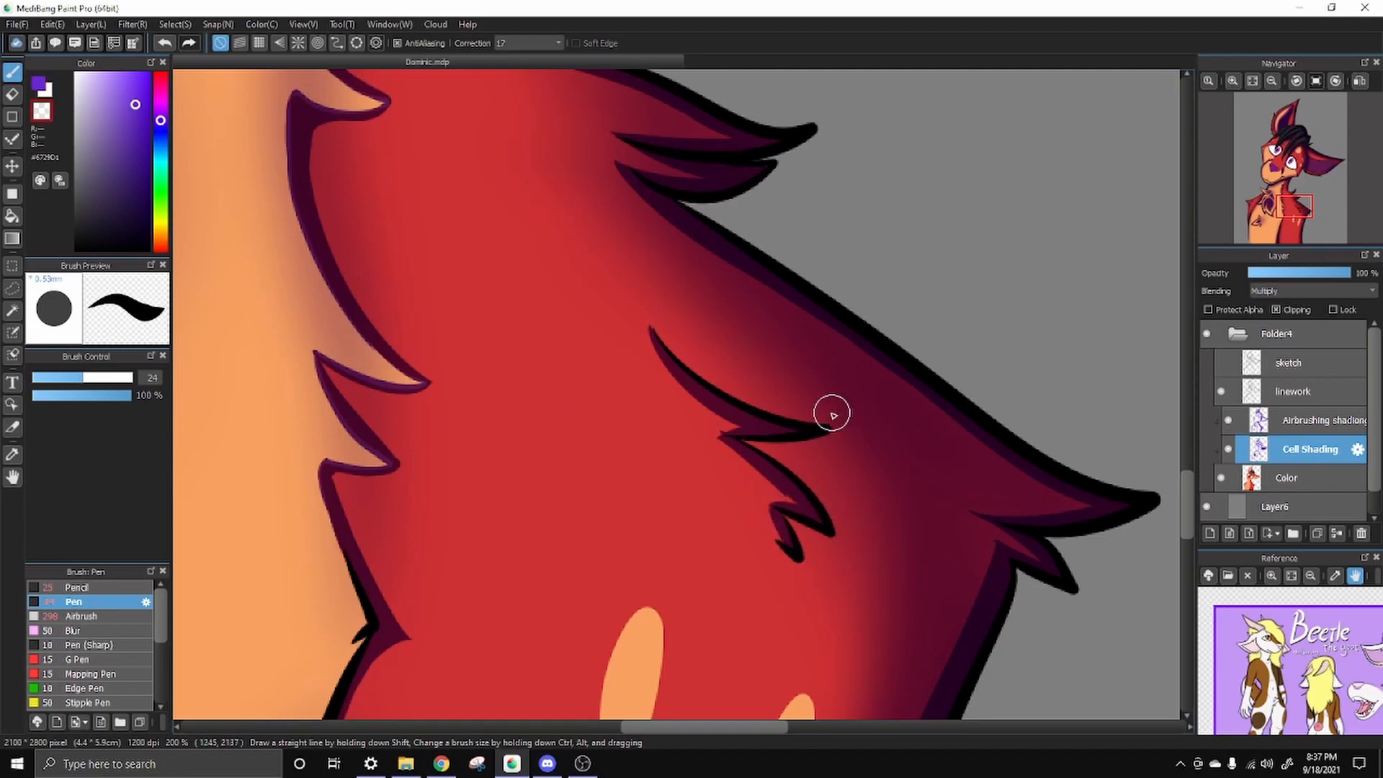
scroll(770, 433, "down", 4)
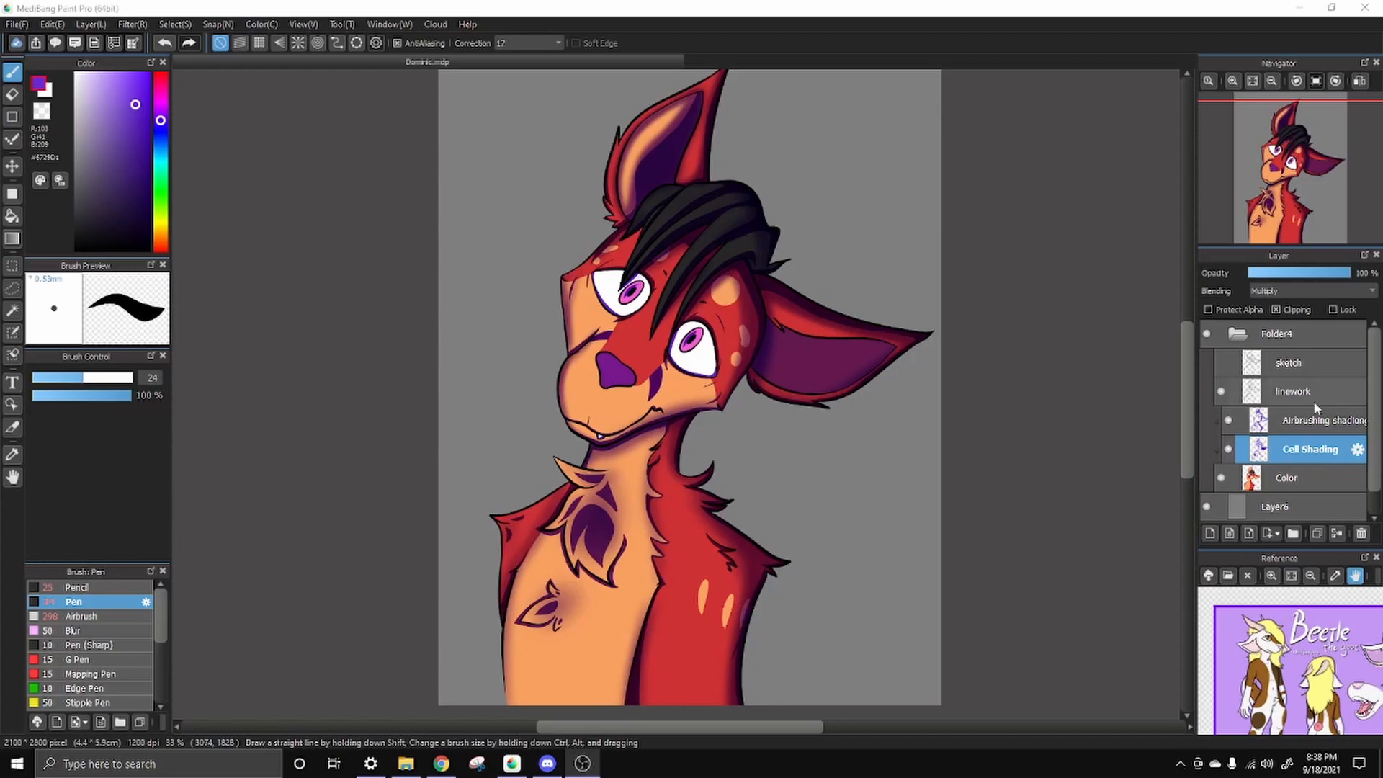
Add a clipped layer directly above the Color layer and set its blending to Multiply
left_click(1279, 485)
left_click(1209, 537)
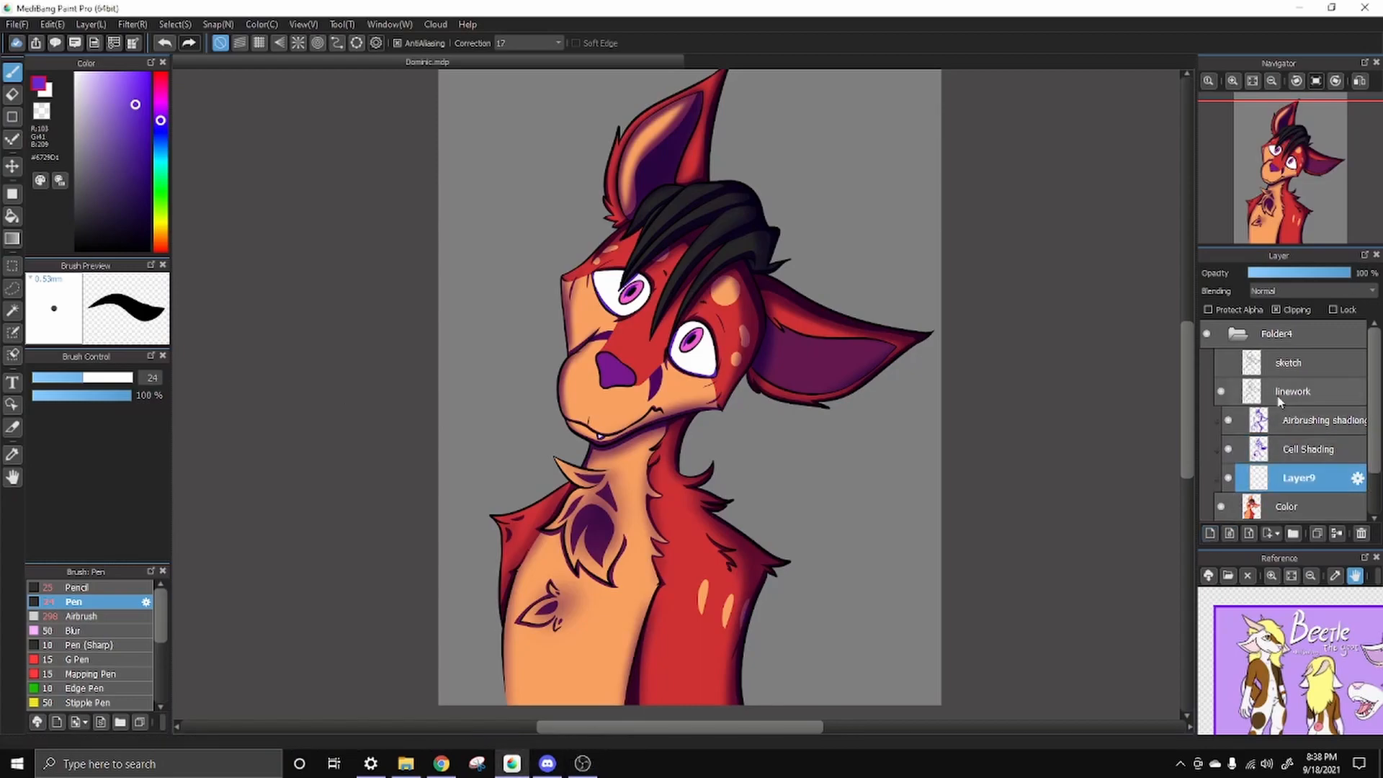
left_click(1290, 289)
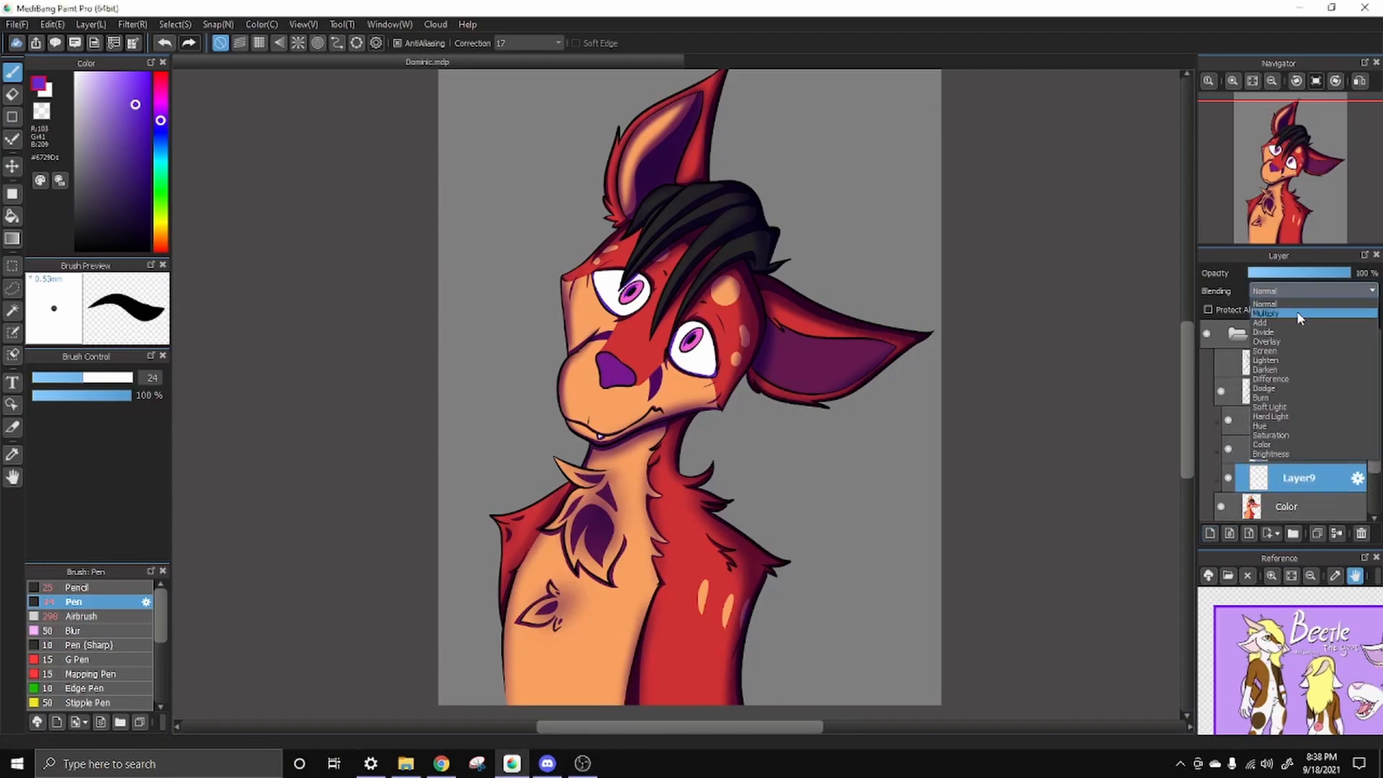
left_click(1297, 311)
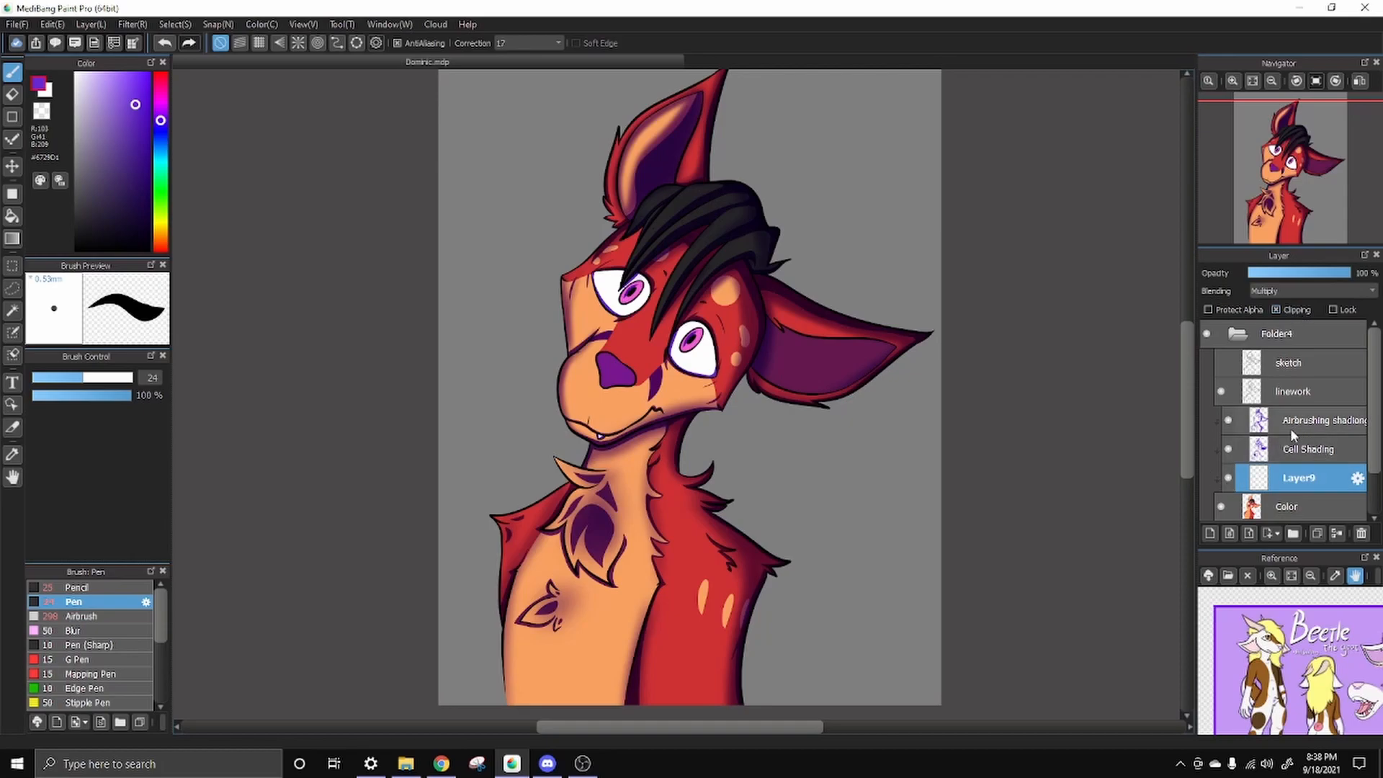
Fill the new Multiply layer with purple #6729D1, hiding both shading layers only while filling
left_click(1229, 448)
left_click(1228, 420)
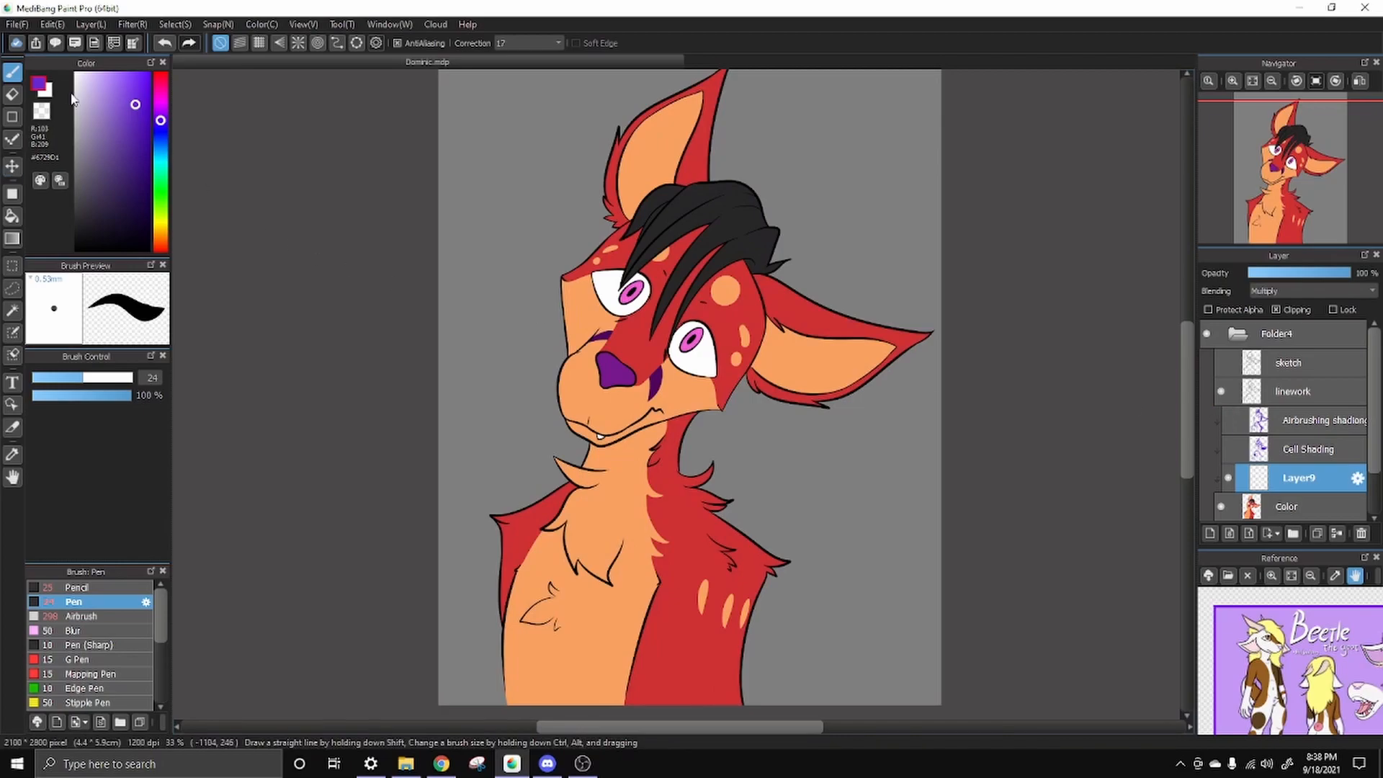
left_click(12, 216)
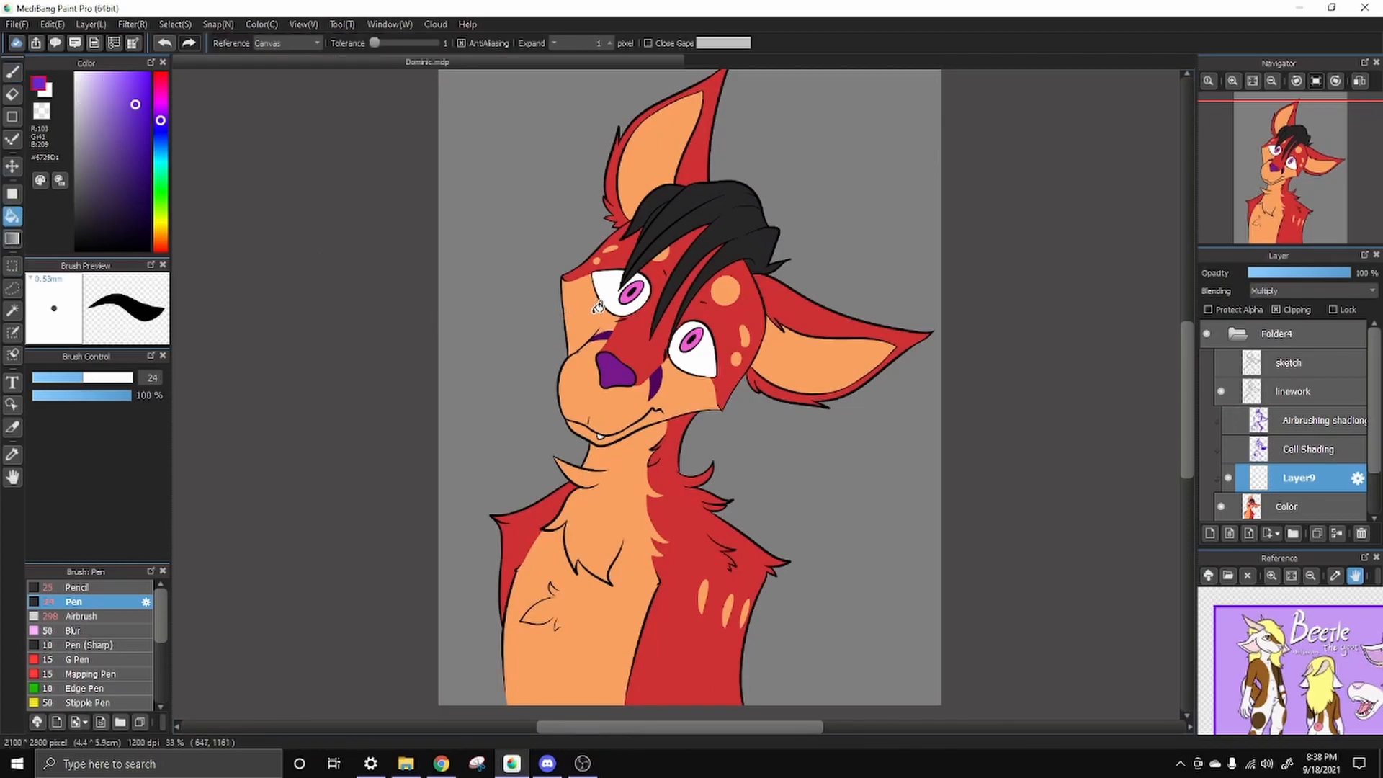
left_click(288, 45)
left_click(299, 66)
left_click(602, 258)
key("b")
left_click(1228, 448)
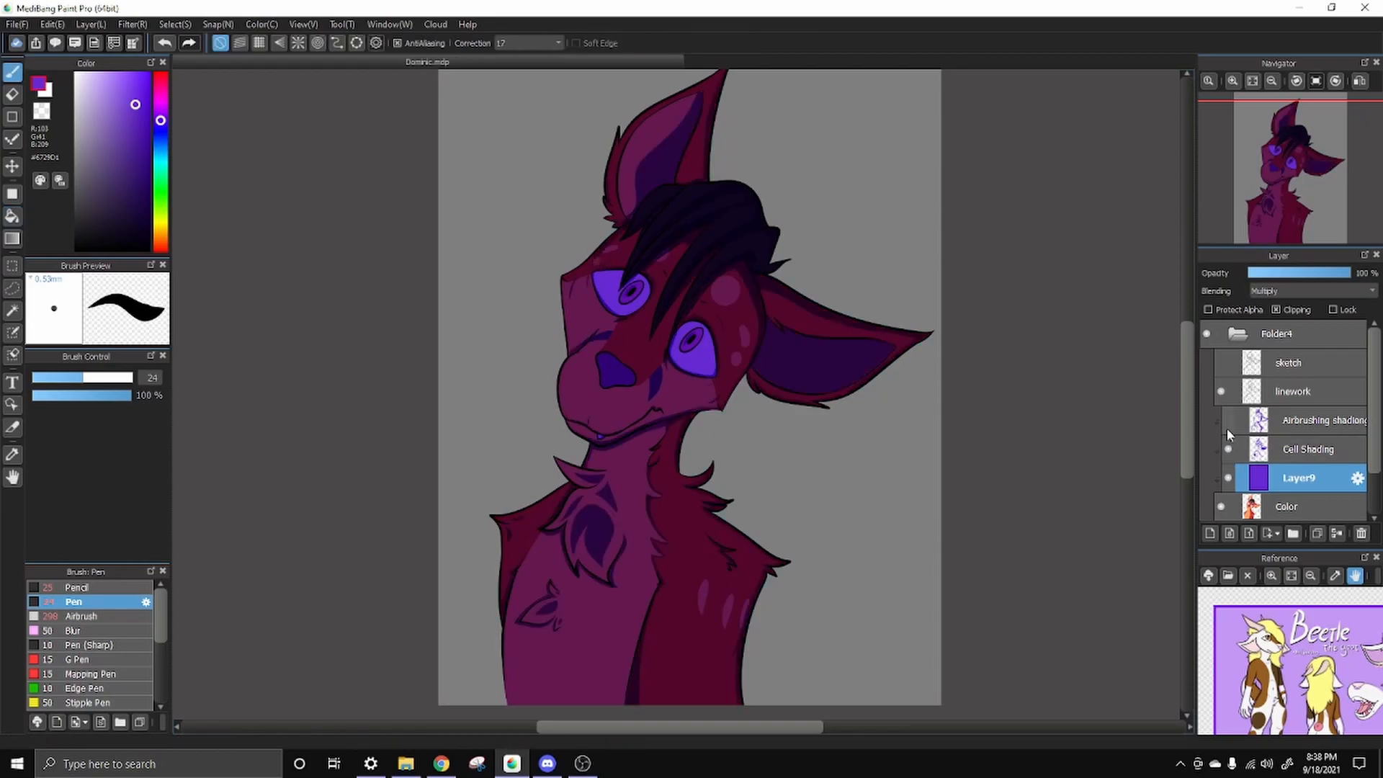
left_click(1227, 421)
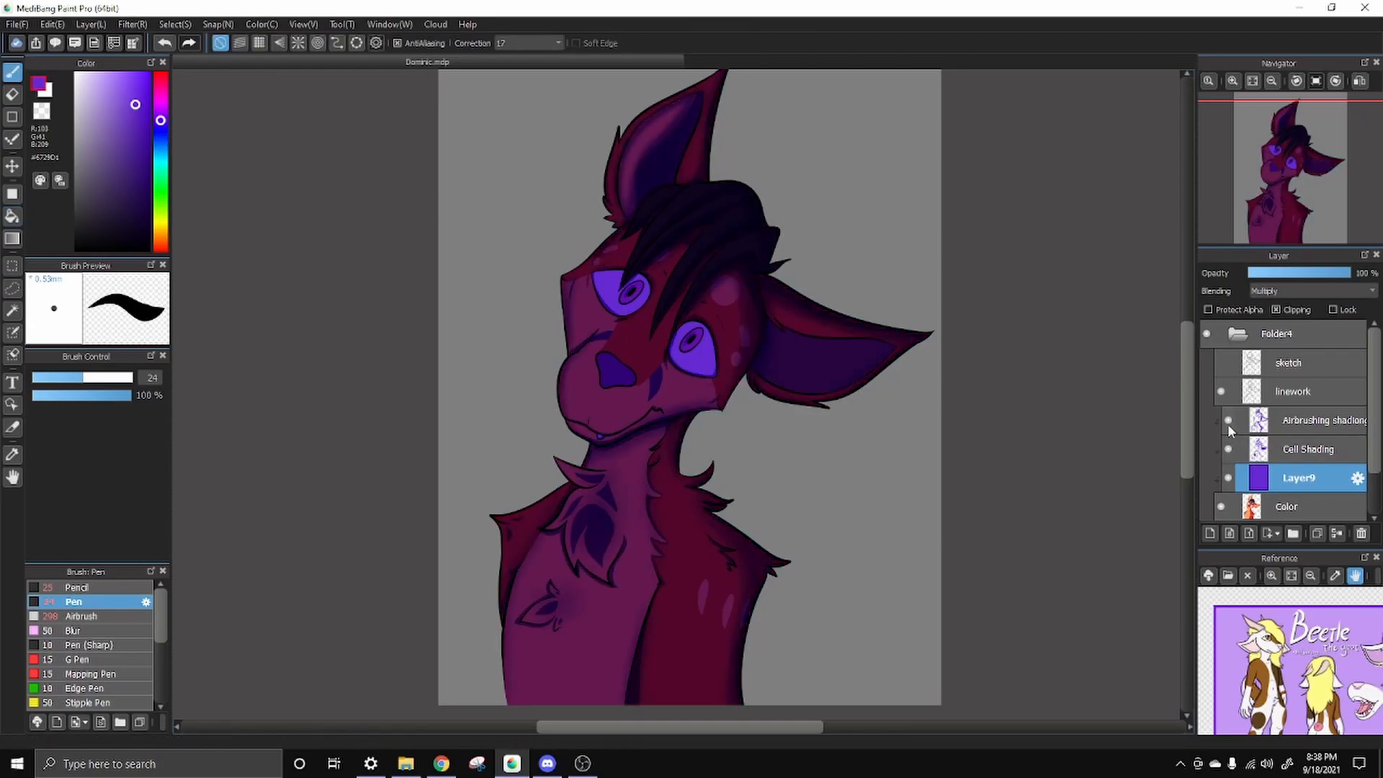
Lower the opacity of the purple fill layer, the Cell Shading layer and the airbrushed shading layer
left_click(1265, 277)
left_click(1284, 450)
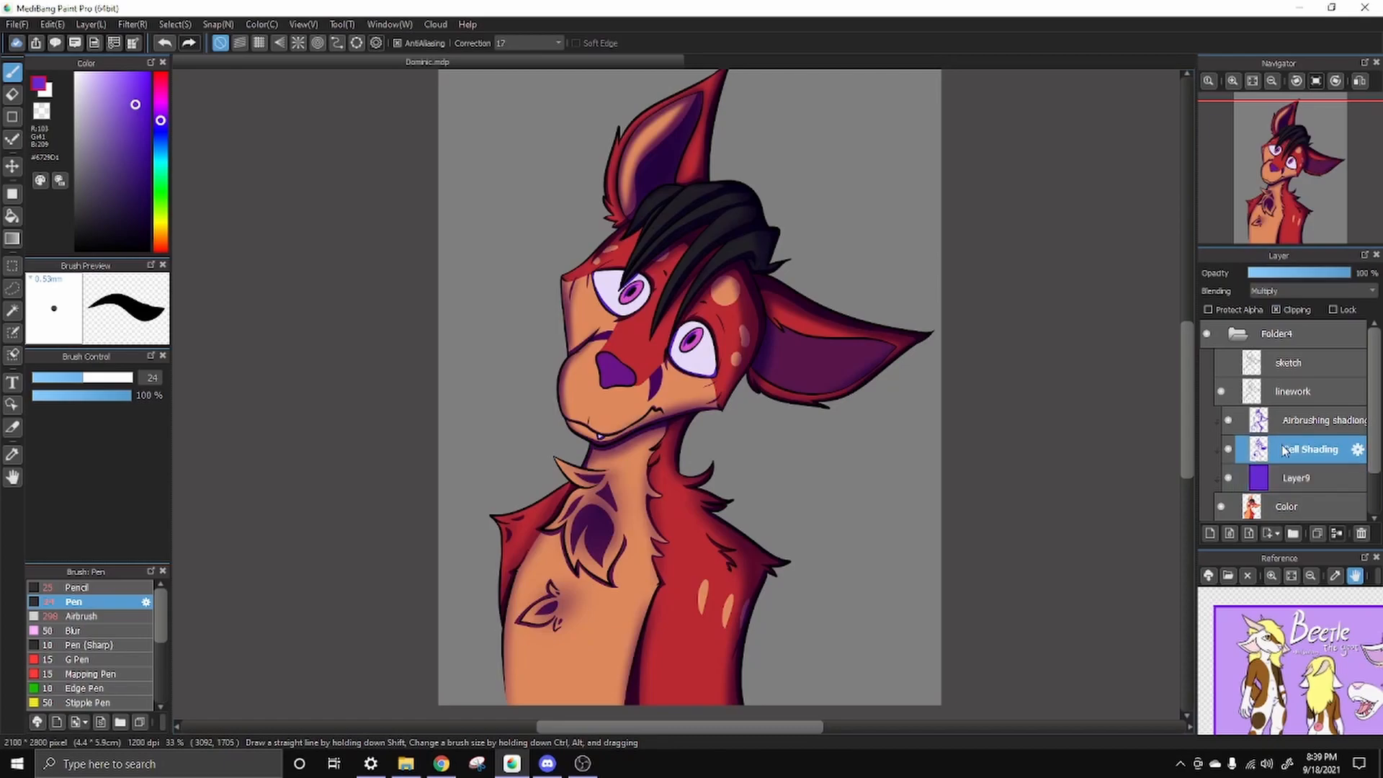
left_click(1294, 278)
left_click(1329, 424)
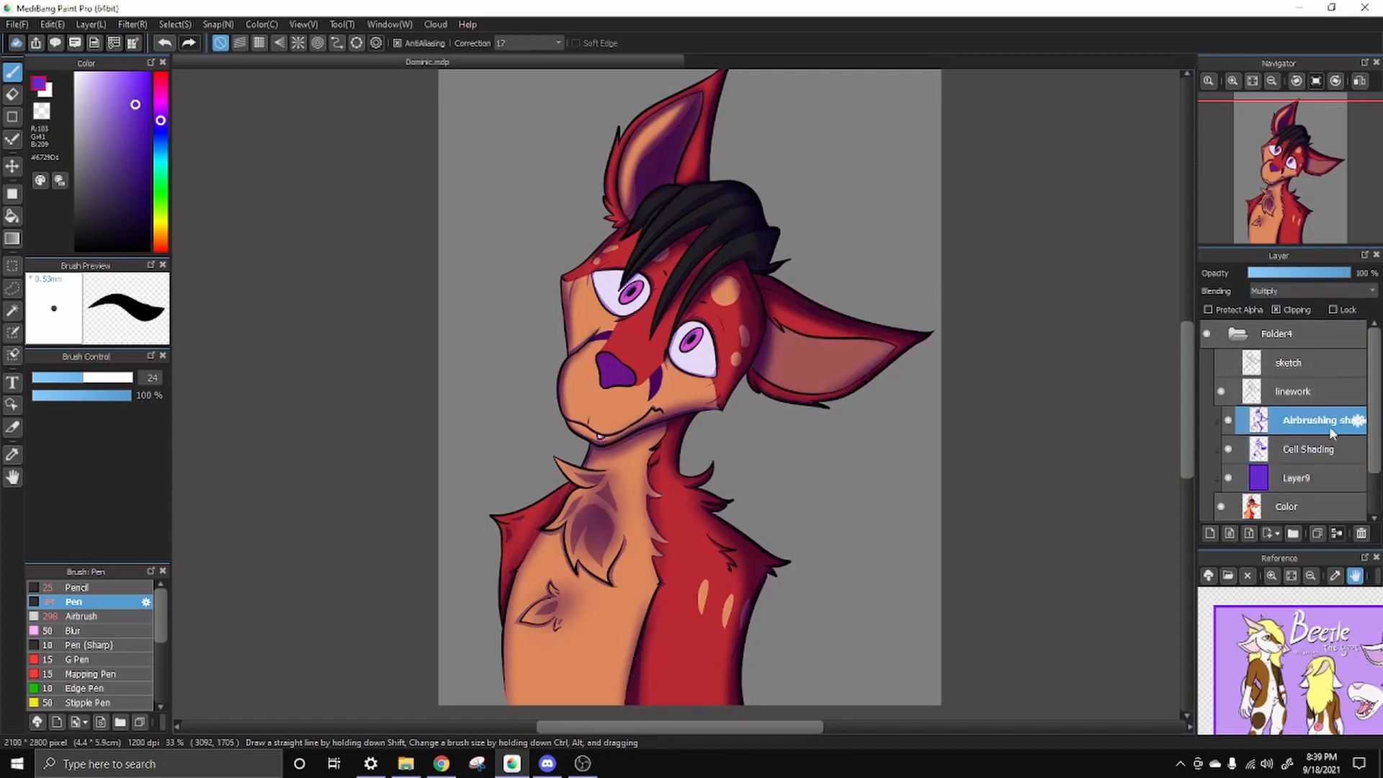
left_click(1302, 274)
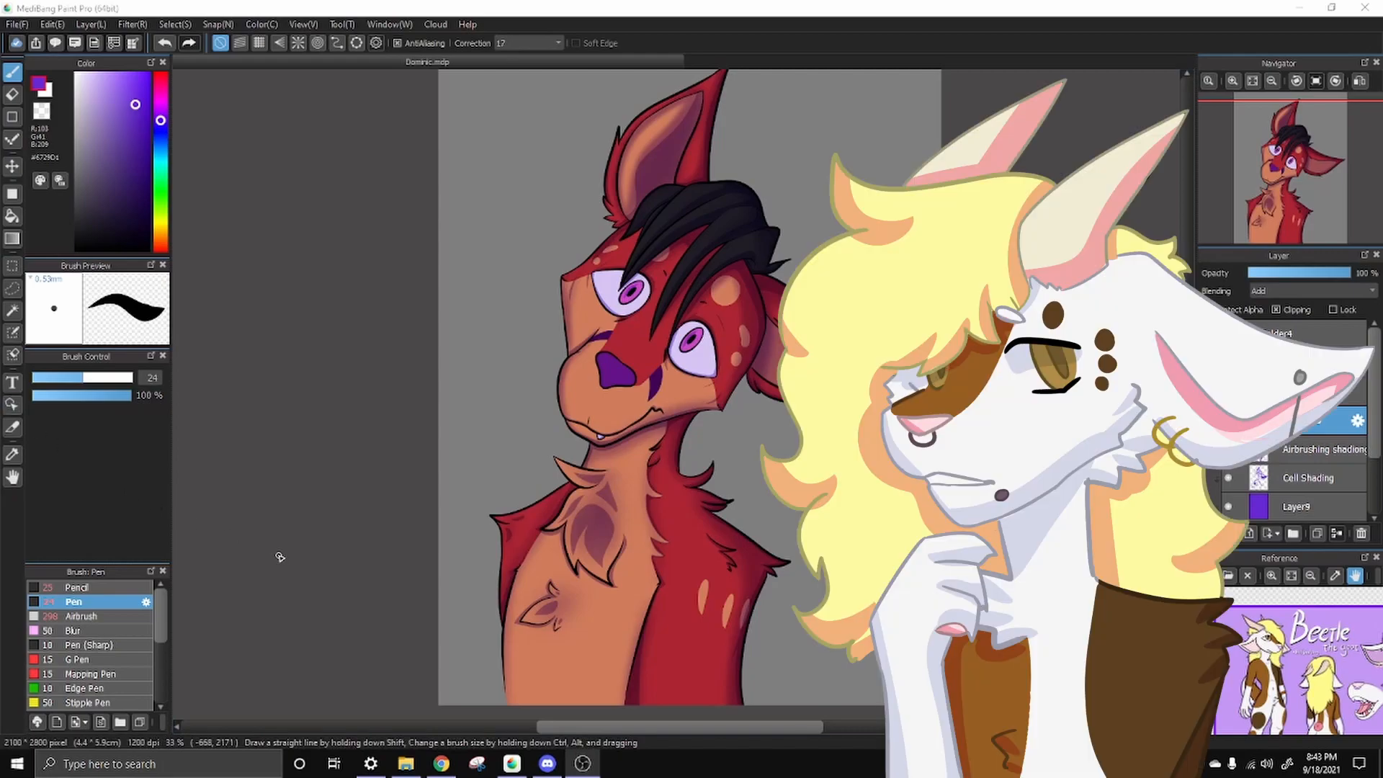
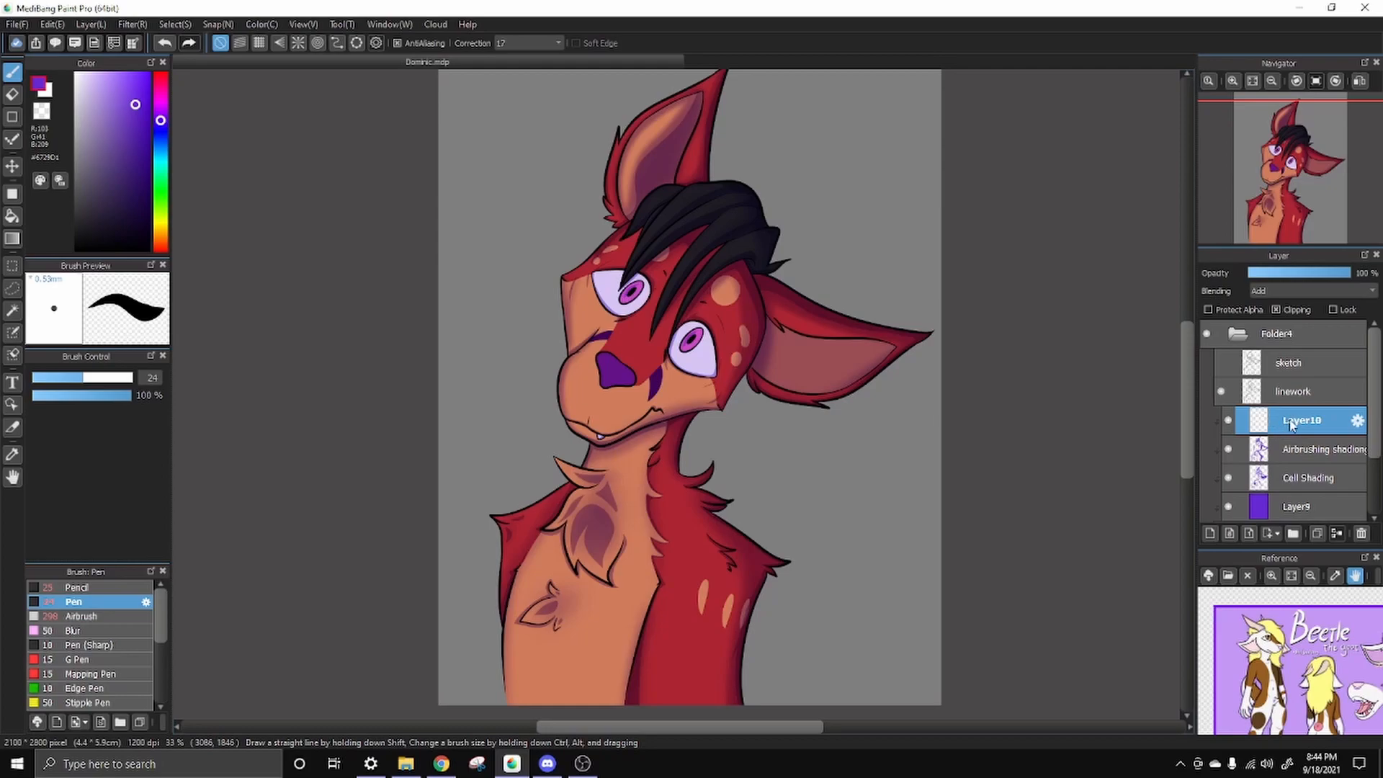
Rename the new clipped layer as Lighting (airbrush) and keep its blending at Add
left_click(1352, 421)
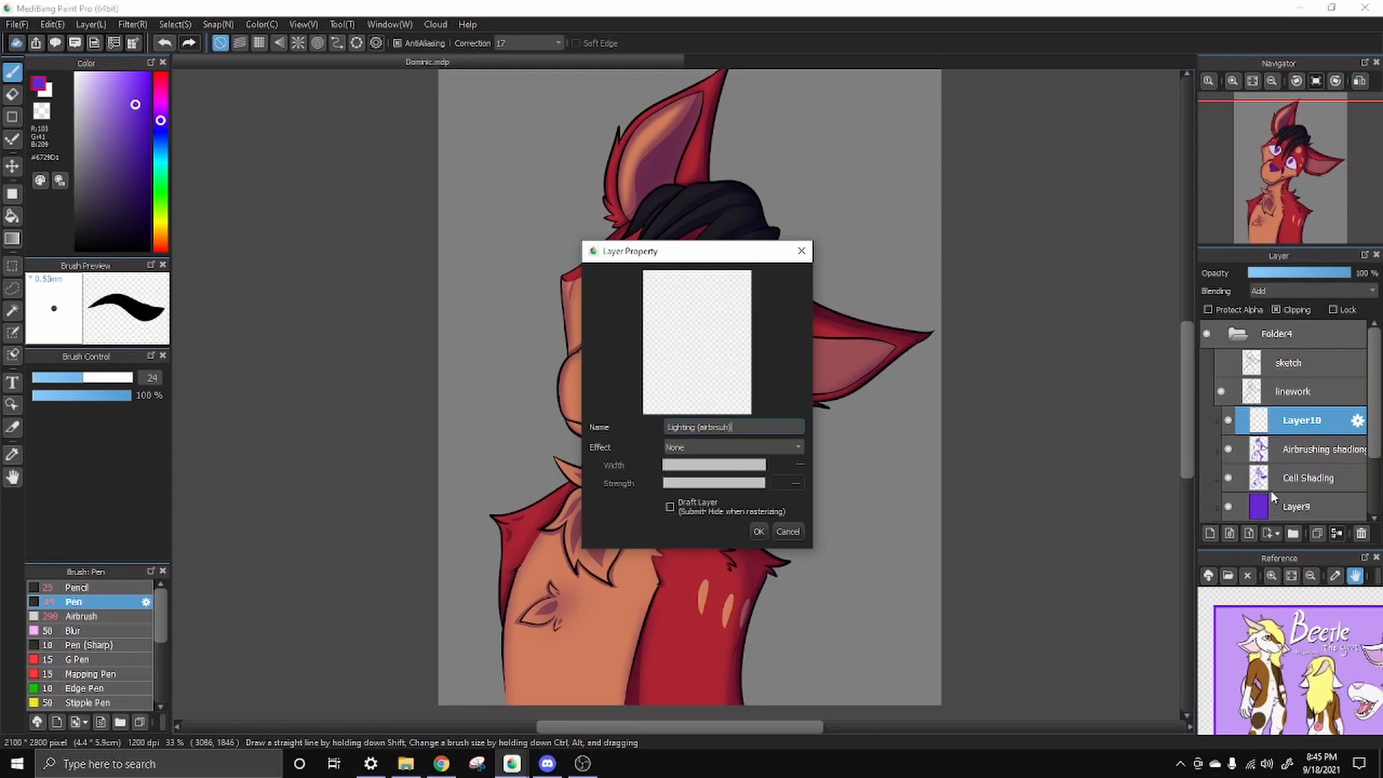
left_click(758, 533)
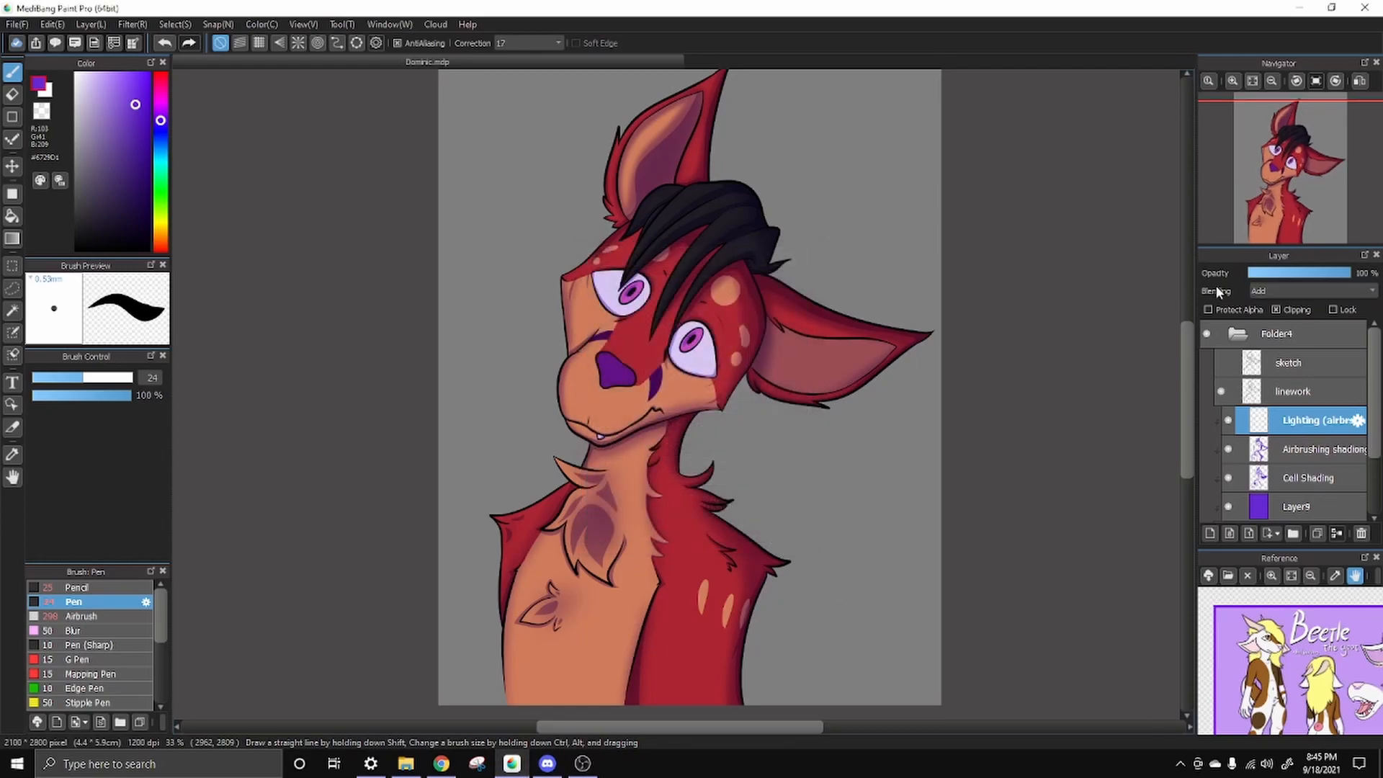
left_click(1299, 291)
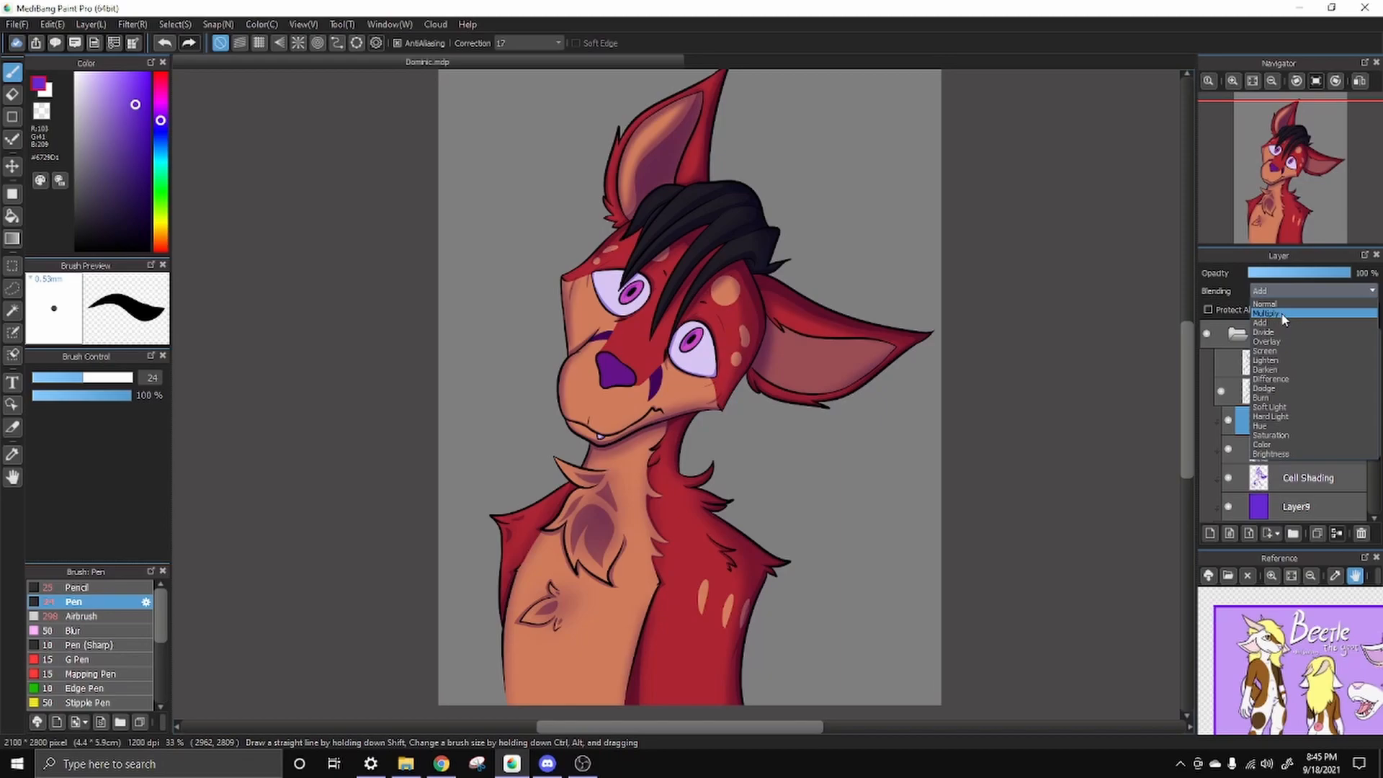
left_click(1286, 323)
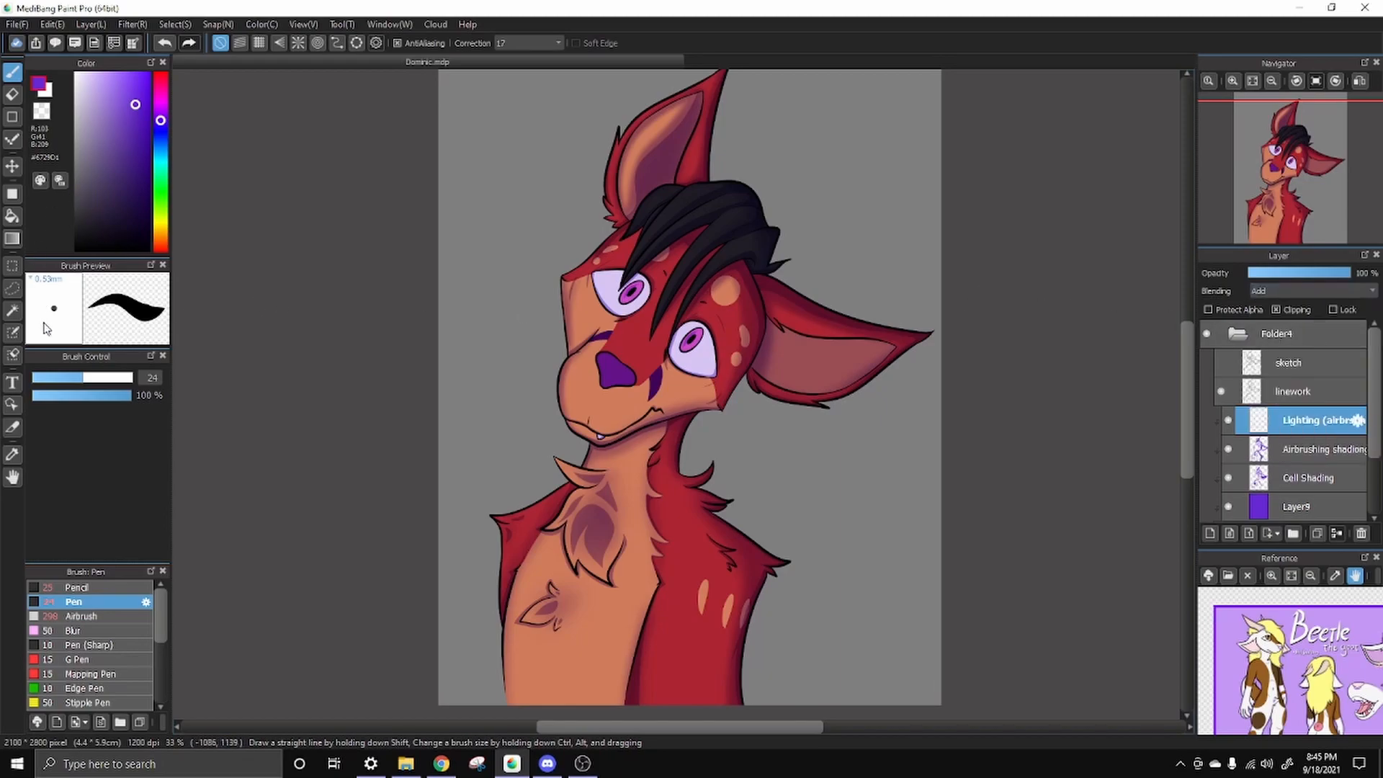
Try a broad Pen stroke at size 348 across the face on the lighting layer and undo it
left_click(109, 616)
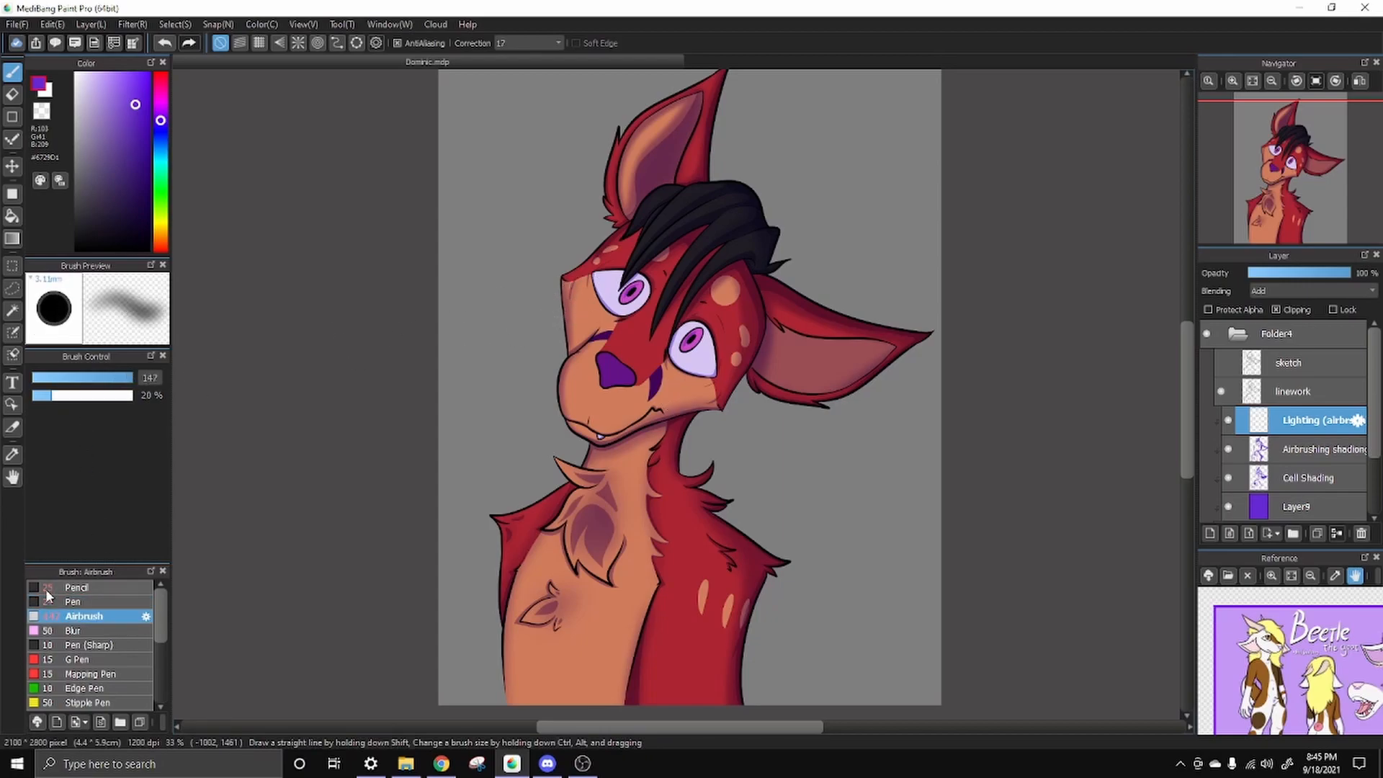
left_click(81, 604)
left_click_drag(83, 378, 133, 377)
mouse_move(568, 266)
left_mouse_down()
mouse_move(687, 435)
mouse_move(646, 356)
mouse_move(656, 412)
left_mouse_up()
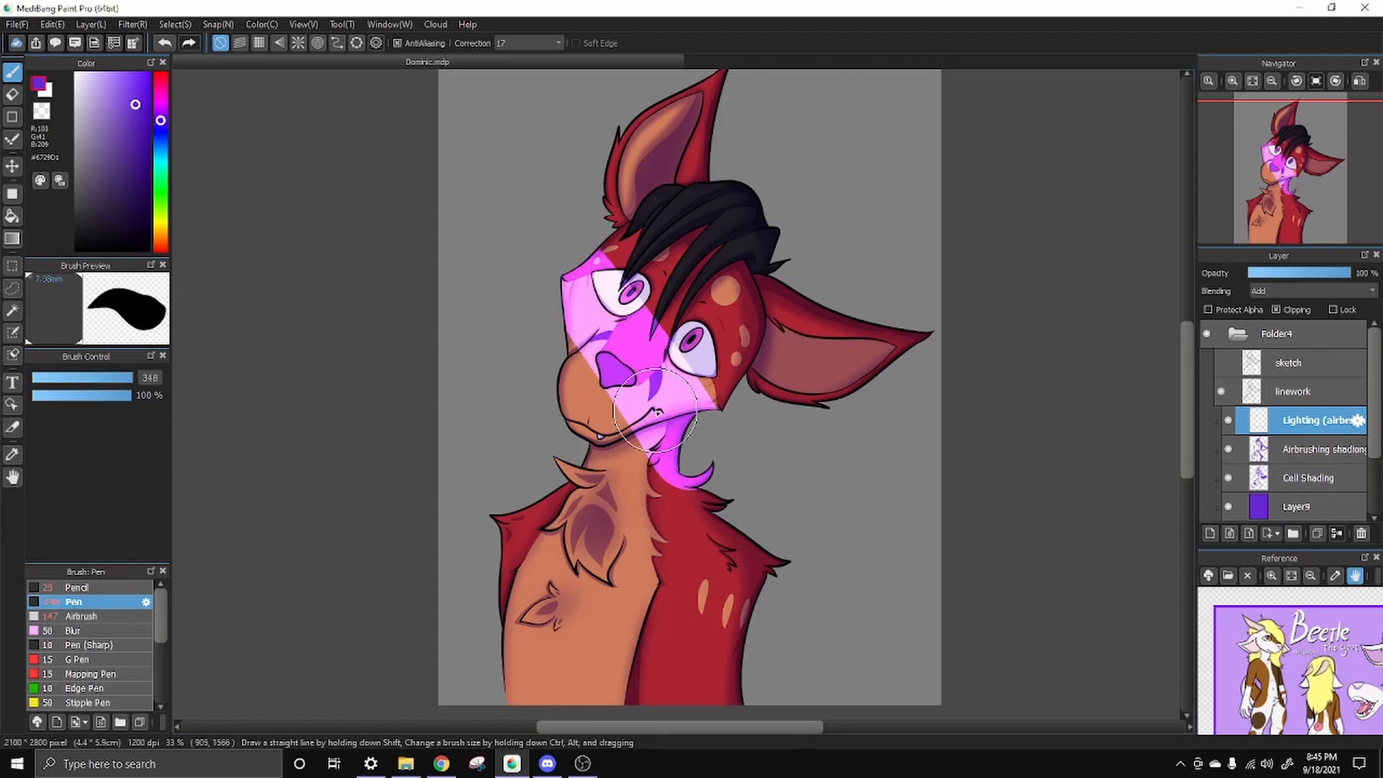
key("ctrl+z")
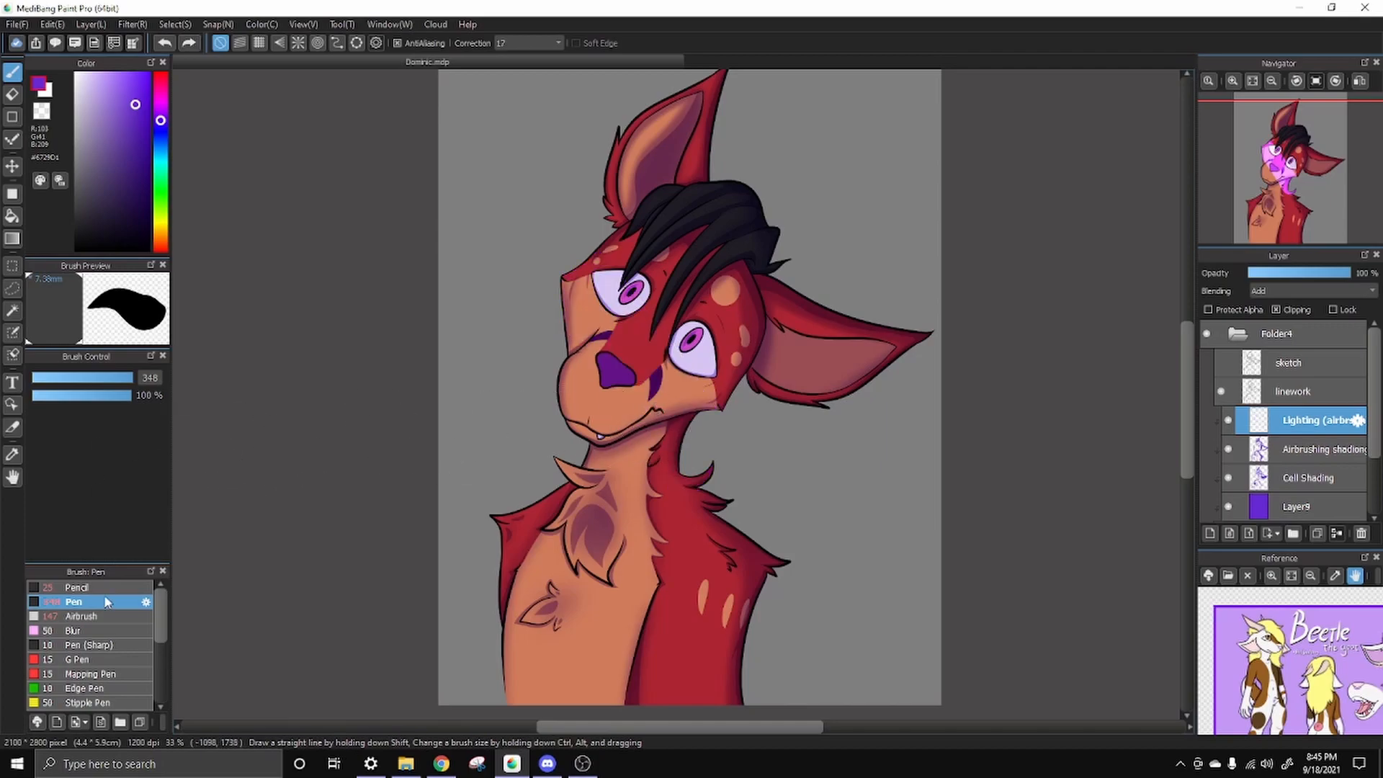
Set the airbrush to lighter purple #9564EA and size 107, undoing a test stroke over the nose
left_click(110, 615)
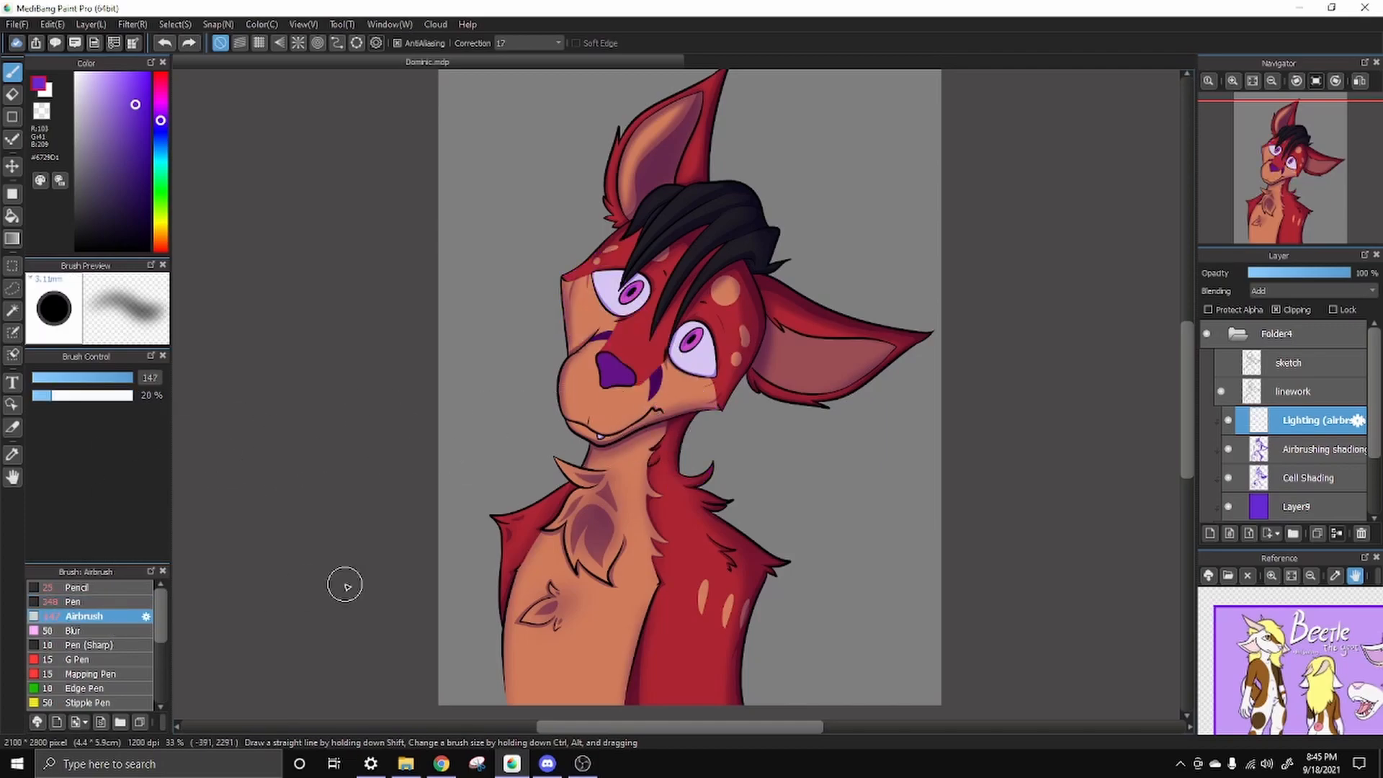
left_click(118, 86)
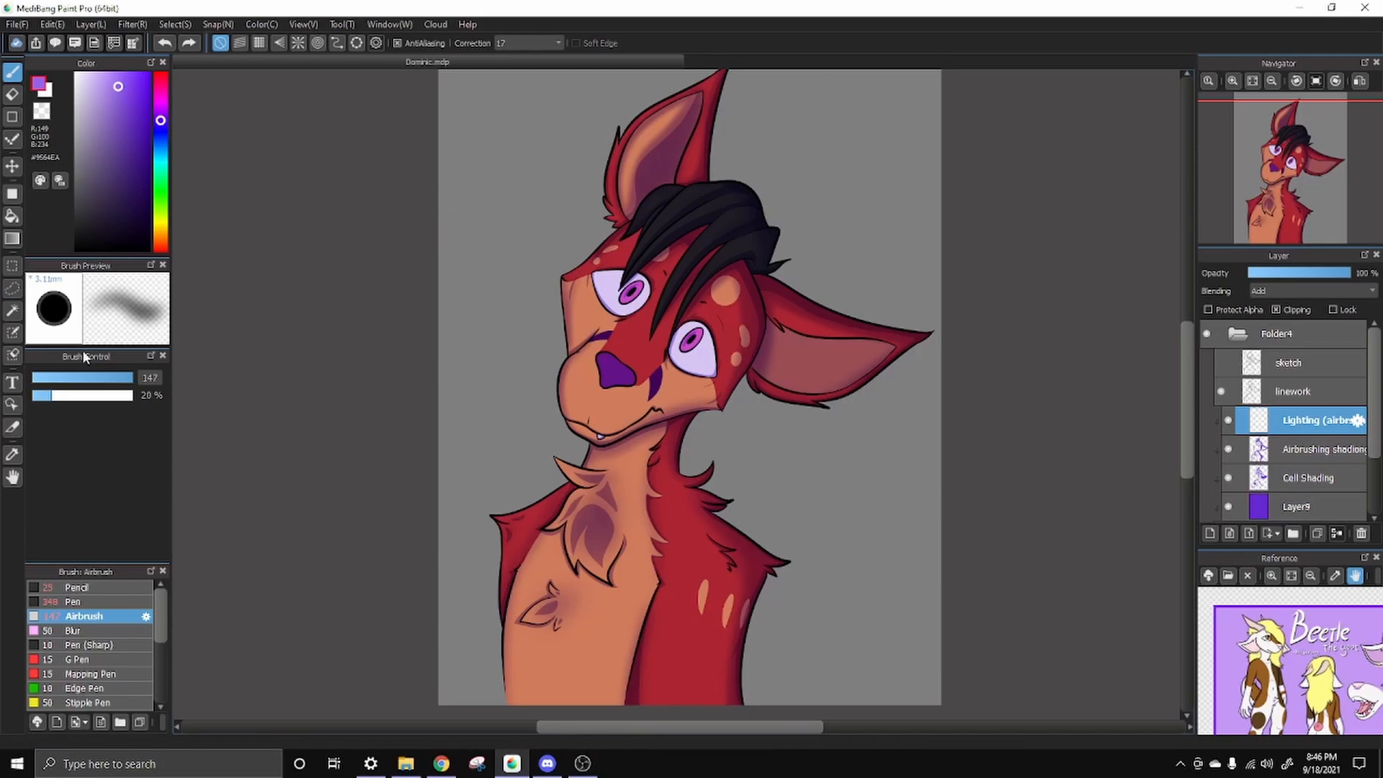
mouse_move(607, 289)
left_mouse_down()
mouse_move(655, 324)
mouse_move(669, 370)
mouse_move(655, 336)
mouse_move(652, 373)
left_mouse_up()
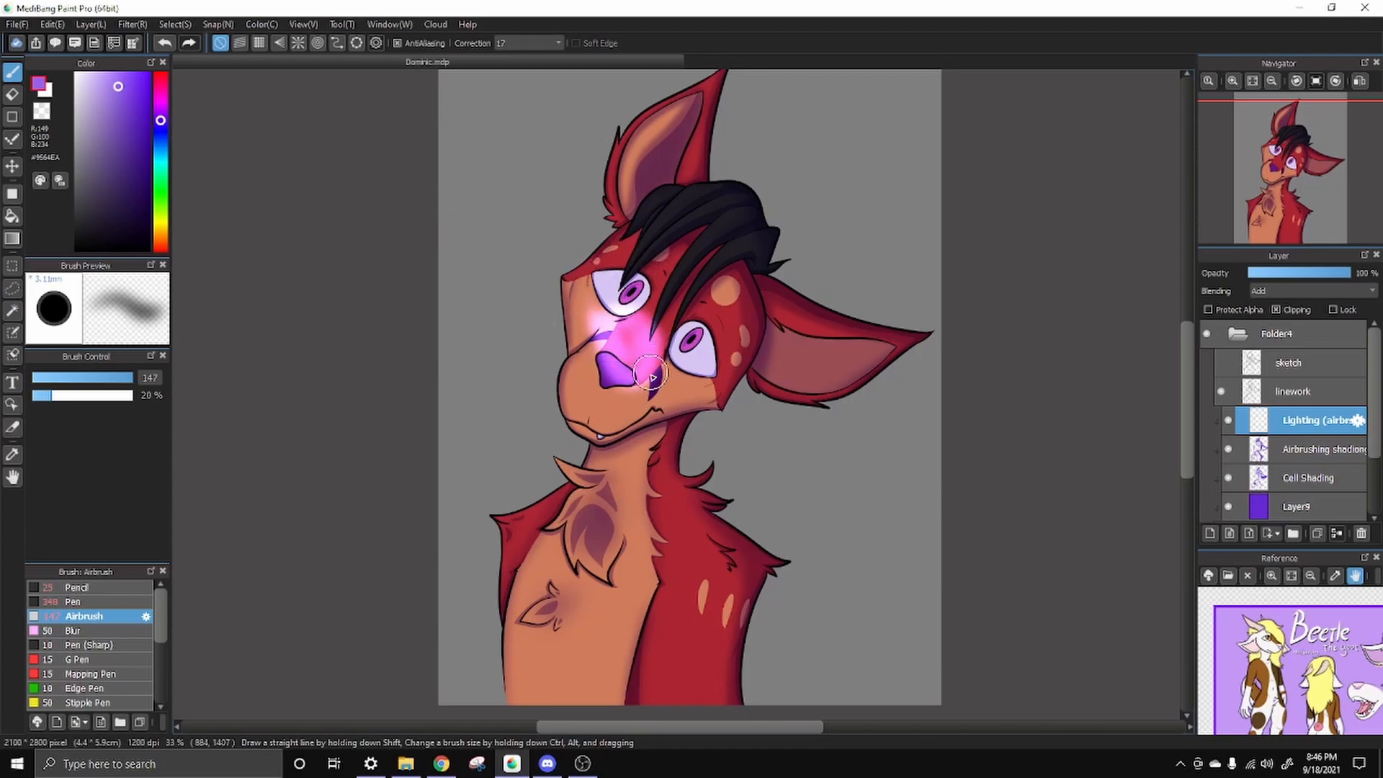
key("ctrl+z")
left_click(132, 379)
left_click_drag(132, 379, 149, 375)
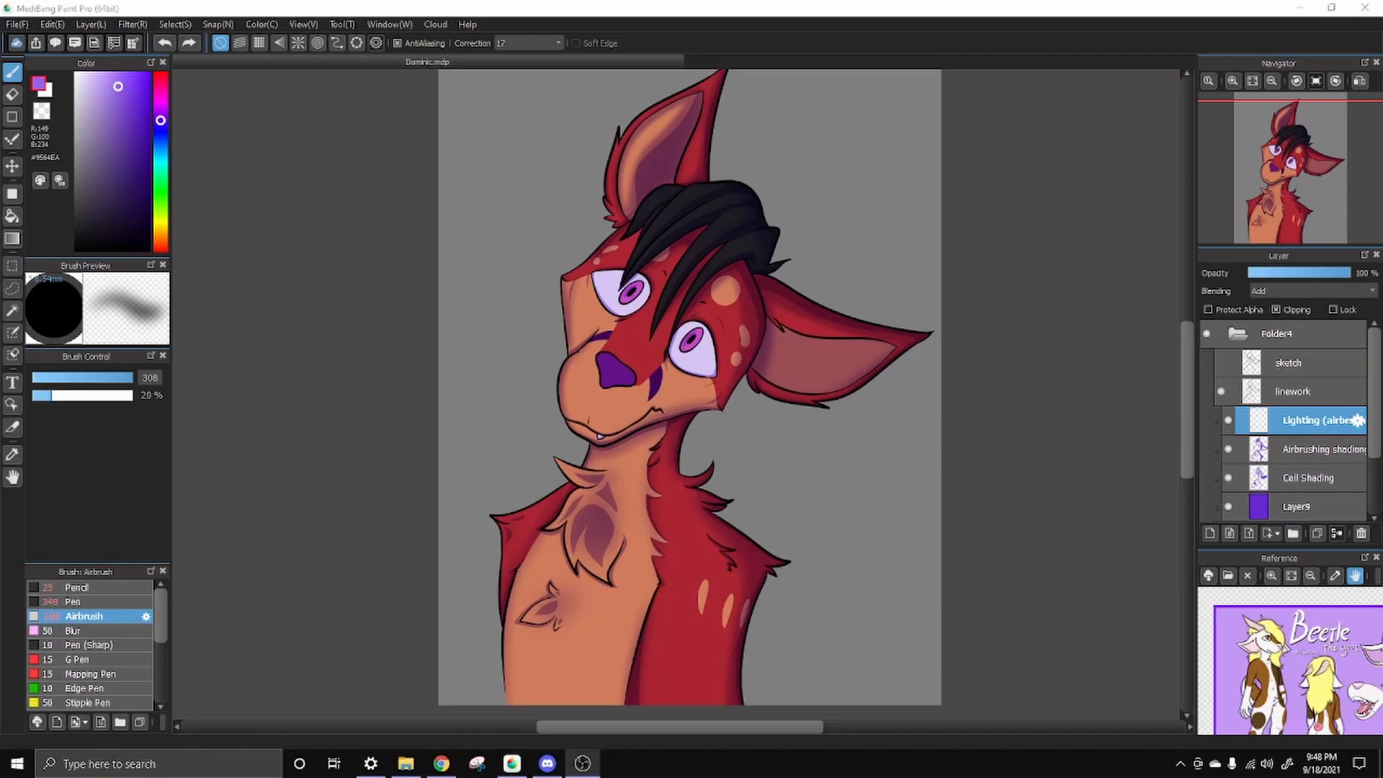
left_click_drag(127, 377, 123, 377)
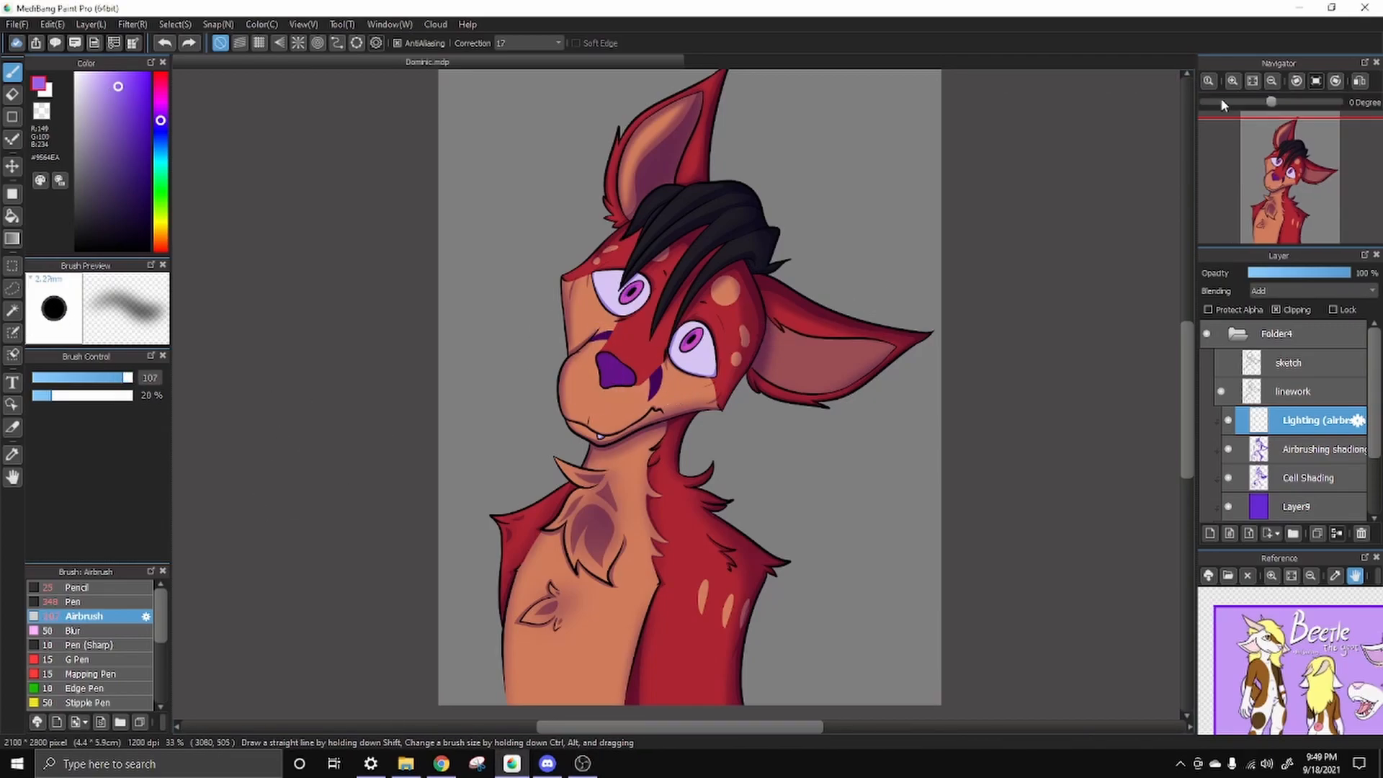
Airbrush soft light over the muzzle, the far cheek and the bridge of the nose
scroll(579, 288, "up", 3)
left_click_drag(590, 281, 613, 389)
mouse_move(680, 443)
left_mouse_down()
mouse_move(709, 407)
mouse_move(655, 461)
left_mouse_up()
left_click_drag(721, 476, 729, 323)
left_click(129, 377)
mouse_move(569, 440)
left_mouse_down()
mouse_move(609, 320)
mouse_move(677, 504)
left_mouse_up()
mouse_move(763, 245)
left_mouse_down()
mouse_move(850, 126)
mouse_move(691, 256)
left_mouse_up()
Airbrush soft light over the near cheek, its pale spots and the red parts of the drooping ear
left_click_drag(843, 425, 885, 421)
left_click_drag(983, 281, 776, 411)
left_click_drag(836, 461, 818, 263)
left_click_drag(720, 186, 824, 332)
left_click_drag(677, 303, 617, 355)
left_click_drag(828, 684, 620, 94)
mouse_move(692, 267)
left_mouse_down()
mouse_move(720, 309)
mouse_move(649, 381)
left_mouse_up()
left_click_drag(634, 339, 728, 297)
scroll(728, 296, "down", 2)
Resize the airbrush and add soft light to the neck and the shoulders
left_click_drag(677, 144, 739, 619)
left_click_drag(726, 358, 658, 395, "ctrl+alt")
left_click_drag(724, 353, 736, 284)
left_click_drag(764, 209, 728, 364)
left_click_drag(857, 555, 694, 360)
left_click_drag(699, 364, 836, 409)
left_click_drag(461, 231, 531, 429)
left_click_drag(526, 425, 522, 302)
Enlarge the airbrush to 373 and softly light the chest and upper arm, undoing the misplaced stroke
left_click_drag(547, 641, 540, 216)
mouse_move(360, 422)
left_mouse_down("ctrl+alt")
mouse_move(527, 422)
mouse_move(422, 484)
left_mouse_up("ctrl+alt")
key("ctrl+z")
left_click_drag(549, 526, 497, 692)
left_click_drag(605, 534, 613, 404)
left_click_drag(612, 352, 636, 719)
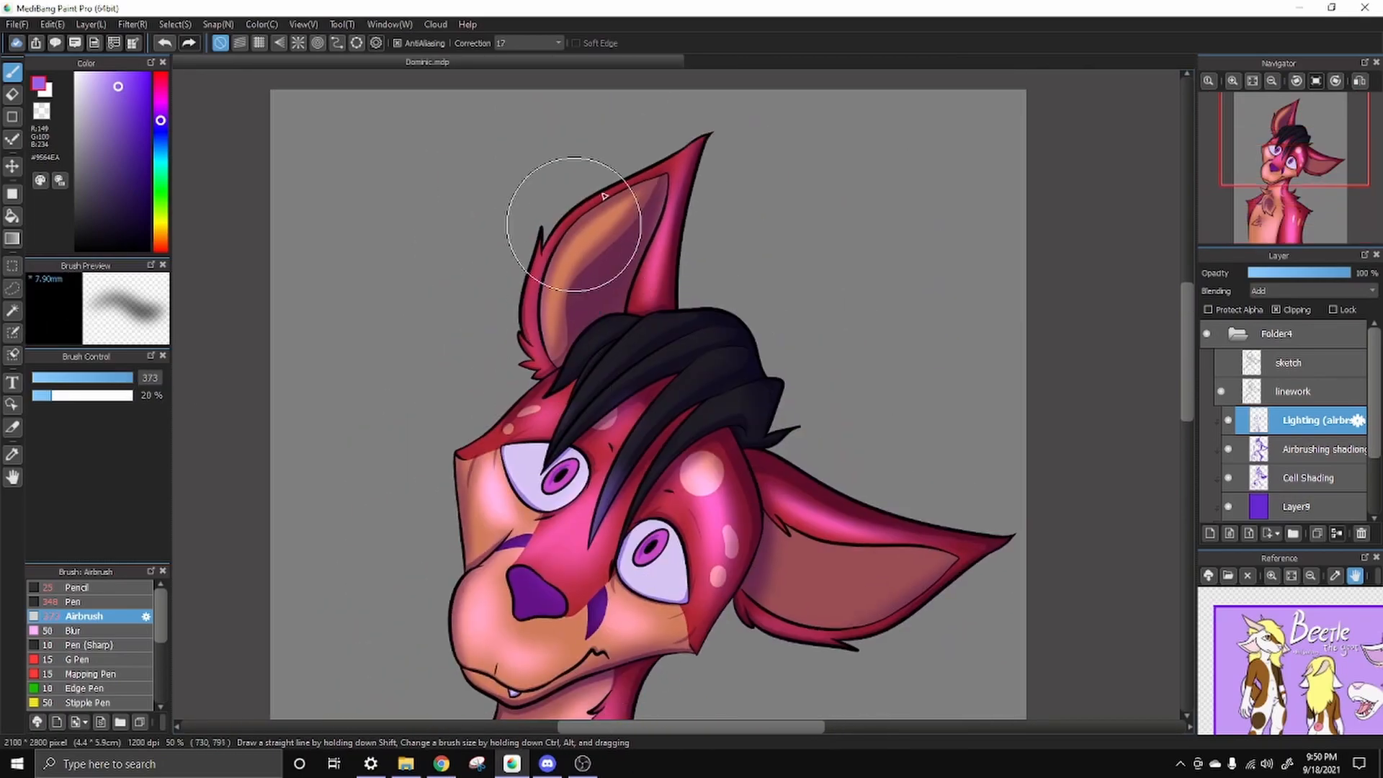
Airbrush soft purple light over the hair strands and the upright ear
left_click_drag(764, 309, 694, 309)
left_click_drag(756, 425, 624, 361)
left_click_drag(670, 457, 706, 436)
left_click_drag(604, 569, 628, 324)
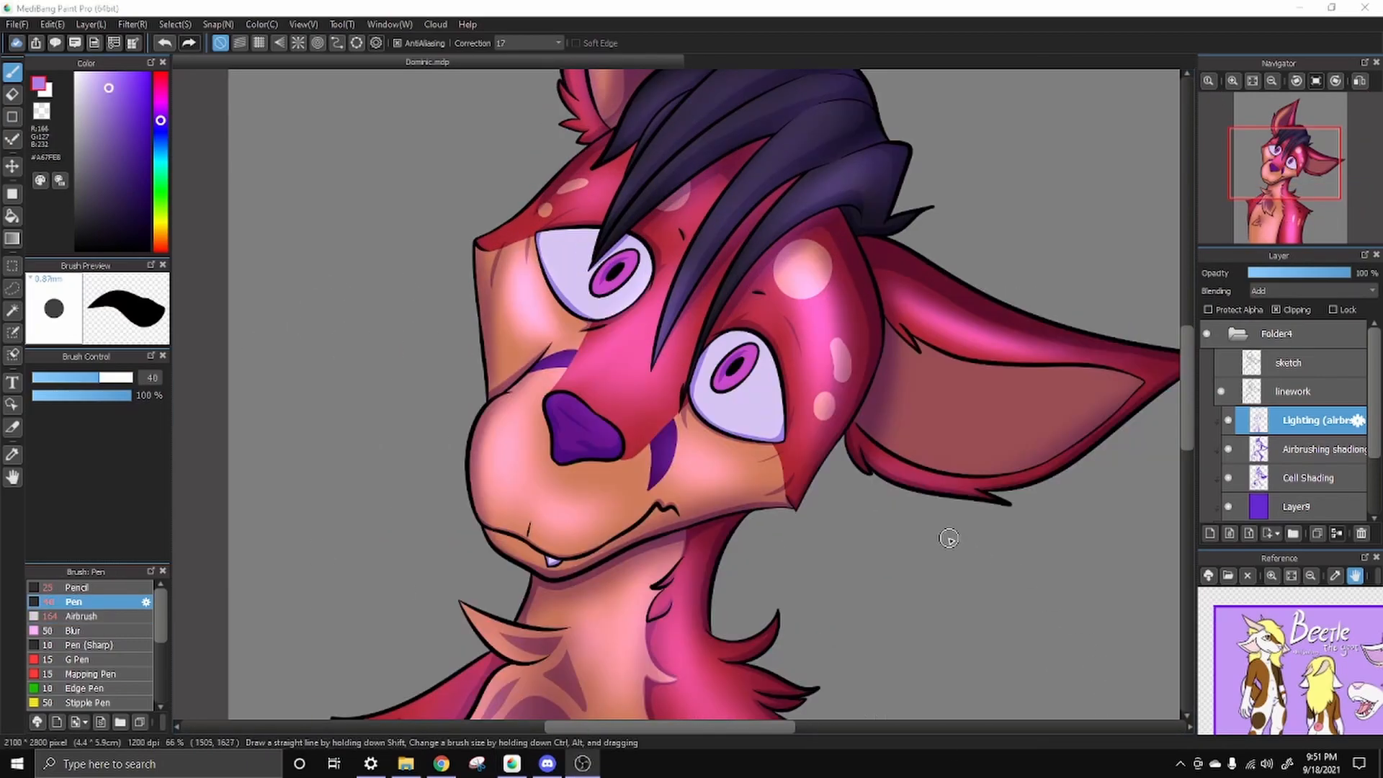
scroll(948, 540, "down", 2)
left_click_drag(626, 724, 659, 729)
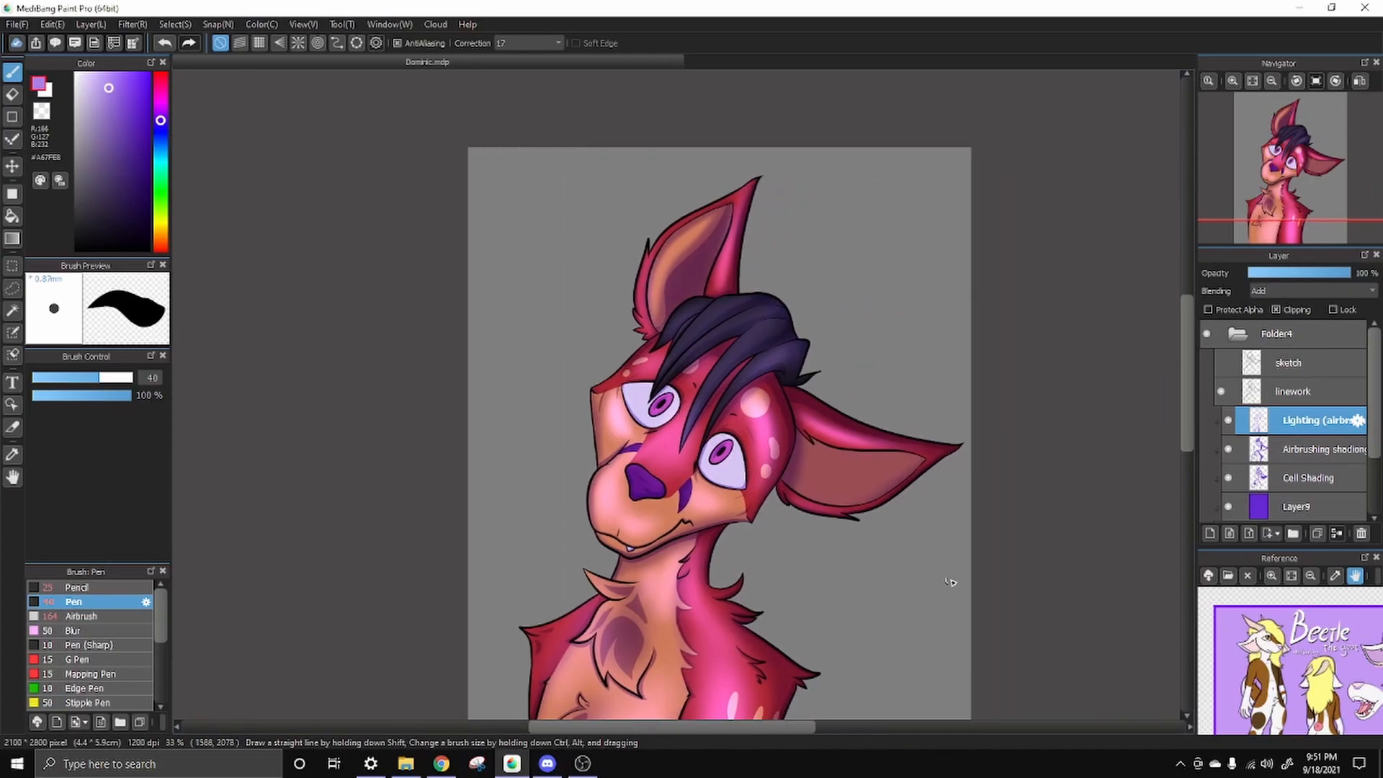
Add a clipped layer above the airbrushed lighting, set its blending to Add and name it Lighting Cell
left_click(1210, 533)
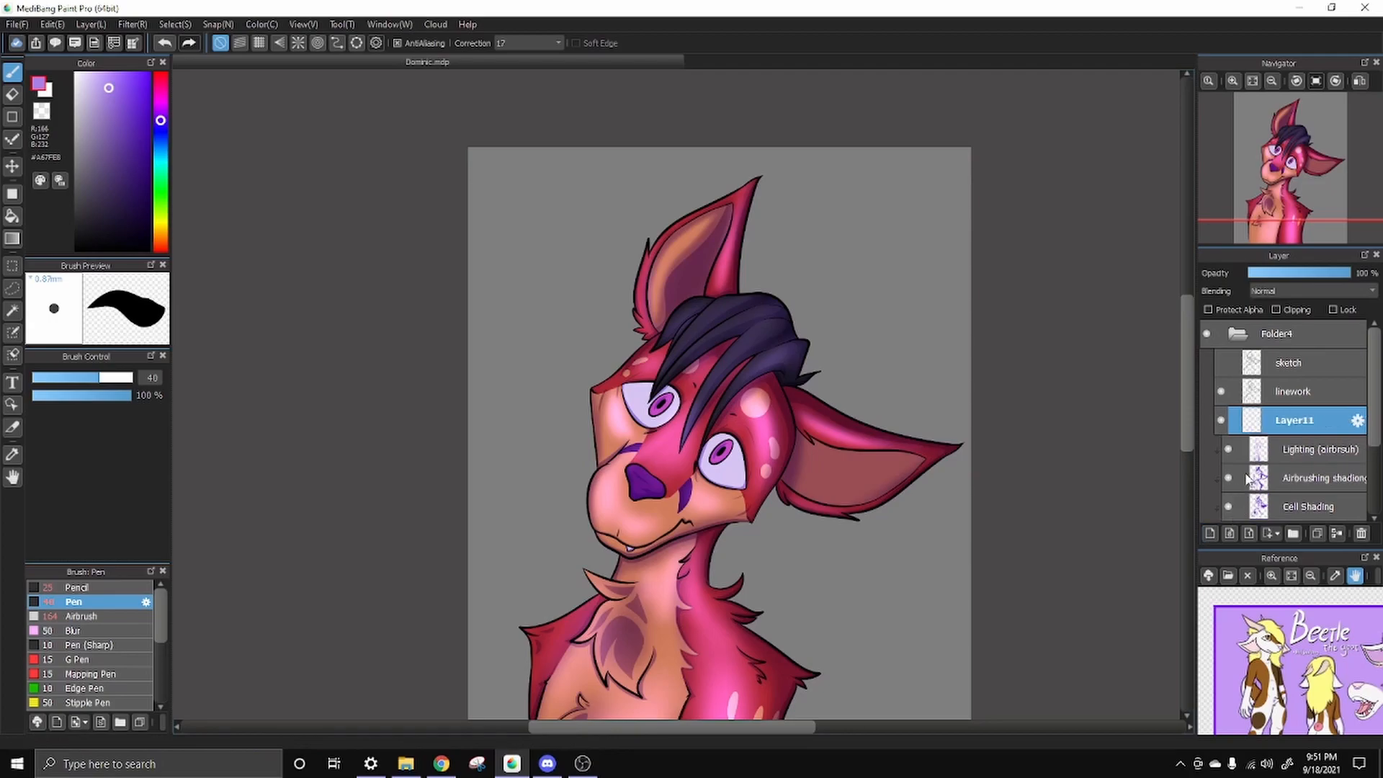
left_click(1296, 291)
left_click(1294, 323)
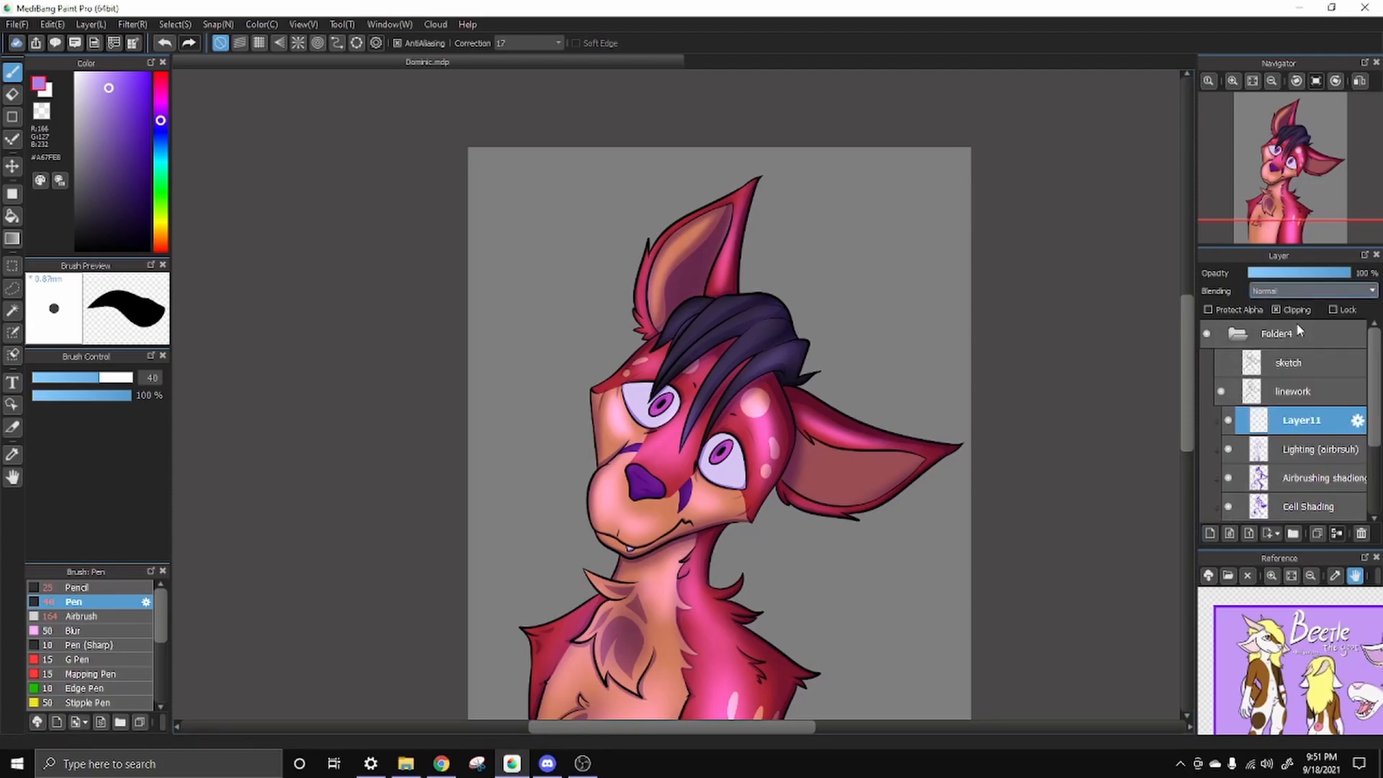
left_click(1357, 421)
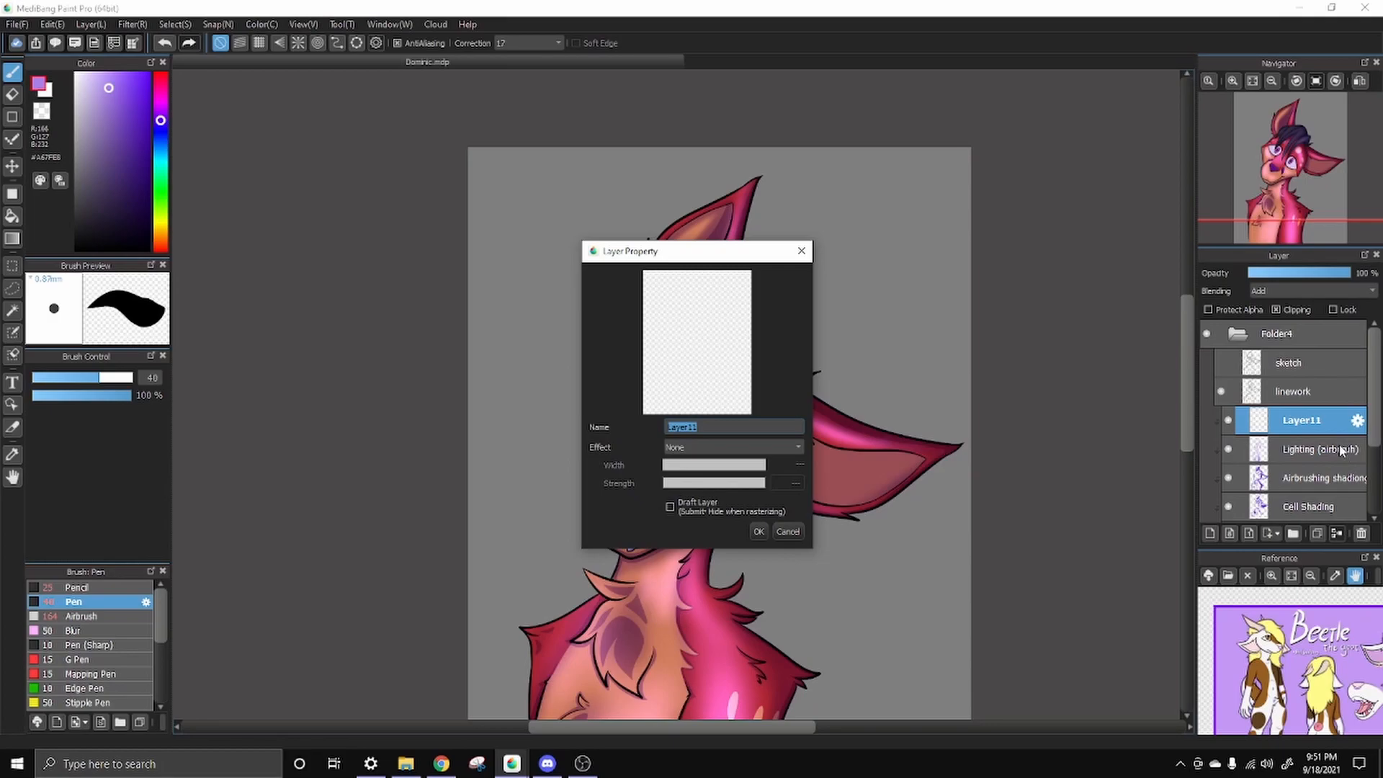
type("Lighting Cell")
left_click(756, 533)
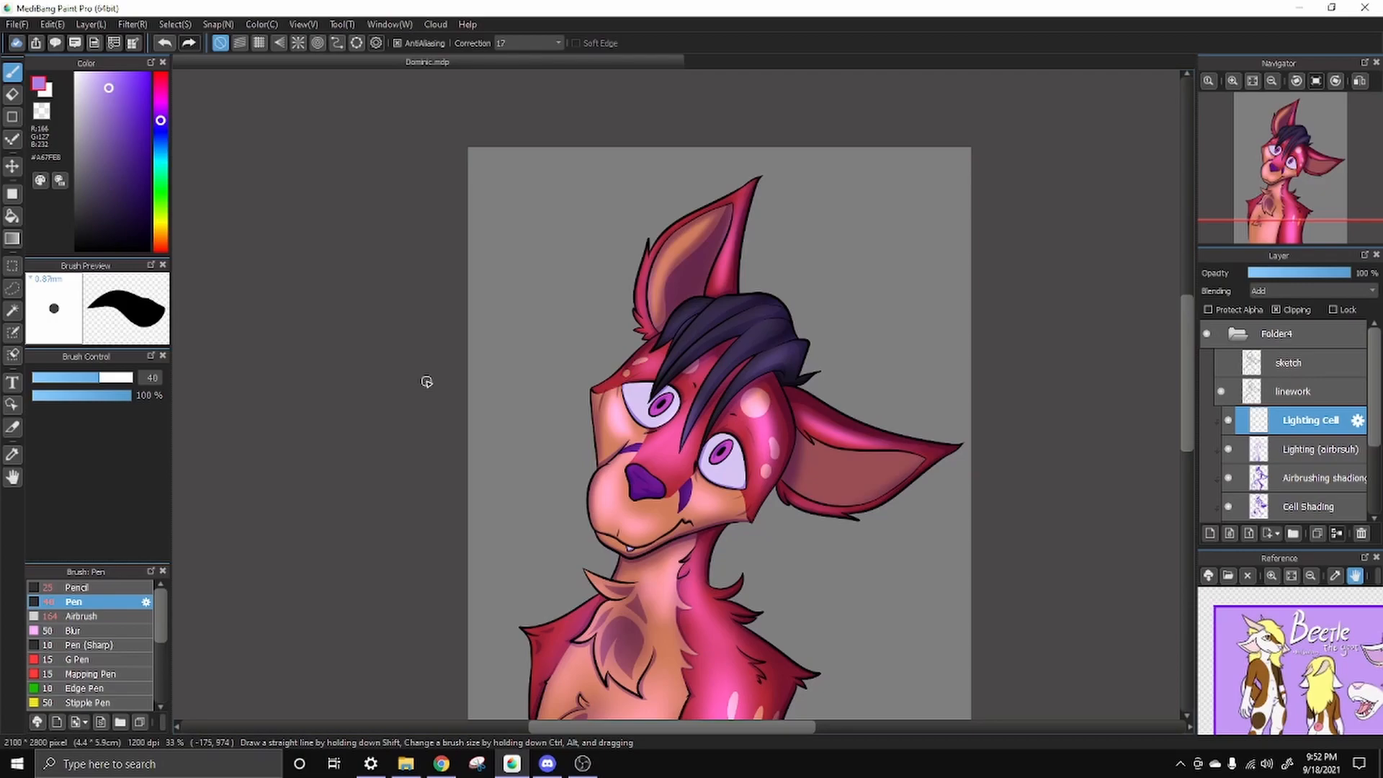
Undo the stray stroke, reduce the Pen to size 18 and paint crisp highlights on the whites and irises of both eyes
left_click_drag(636, 592, 634, 484)
key("ctrl+z")
left_click_drag(693, 620, 670, 451)
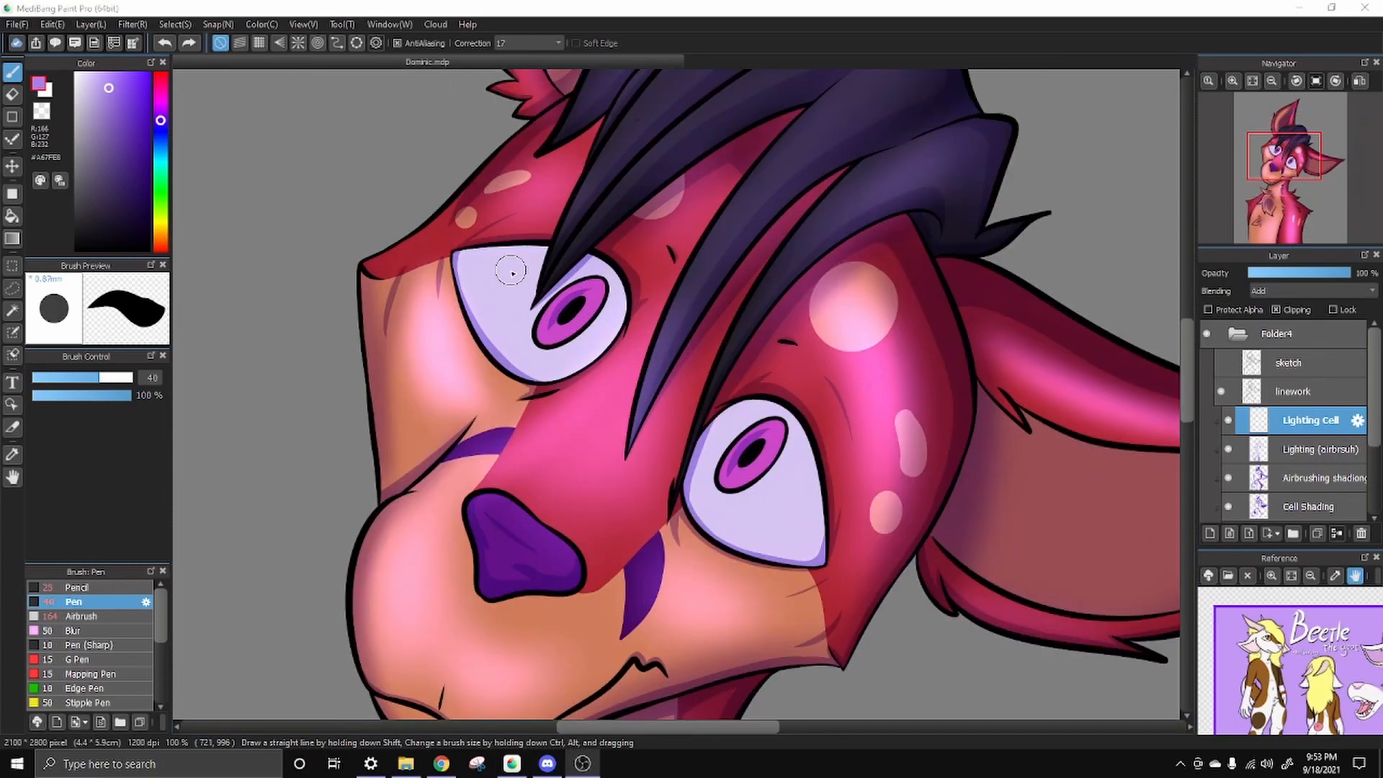
scroll(894, 553, "up", 3)
left_click_drag(864, 560, 953, 466)
left_click_drag(496, 273, 604, 163)
mouse_move(962, 514)
left_mouse_down()
mouse_move(801, 340)
mouse_move(855, 517)
left_mouse_up()
left_click_drag(479, 119, 851, 513)
left_click_drag(548, 324, 695, 364)
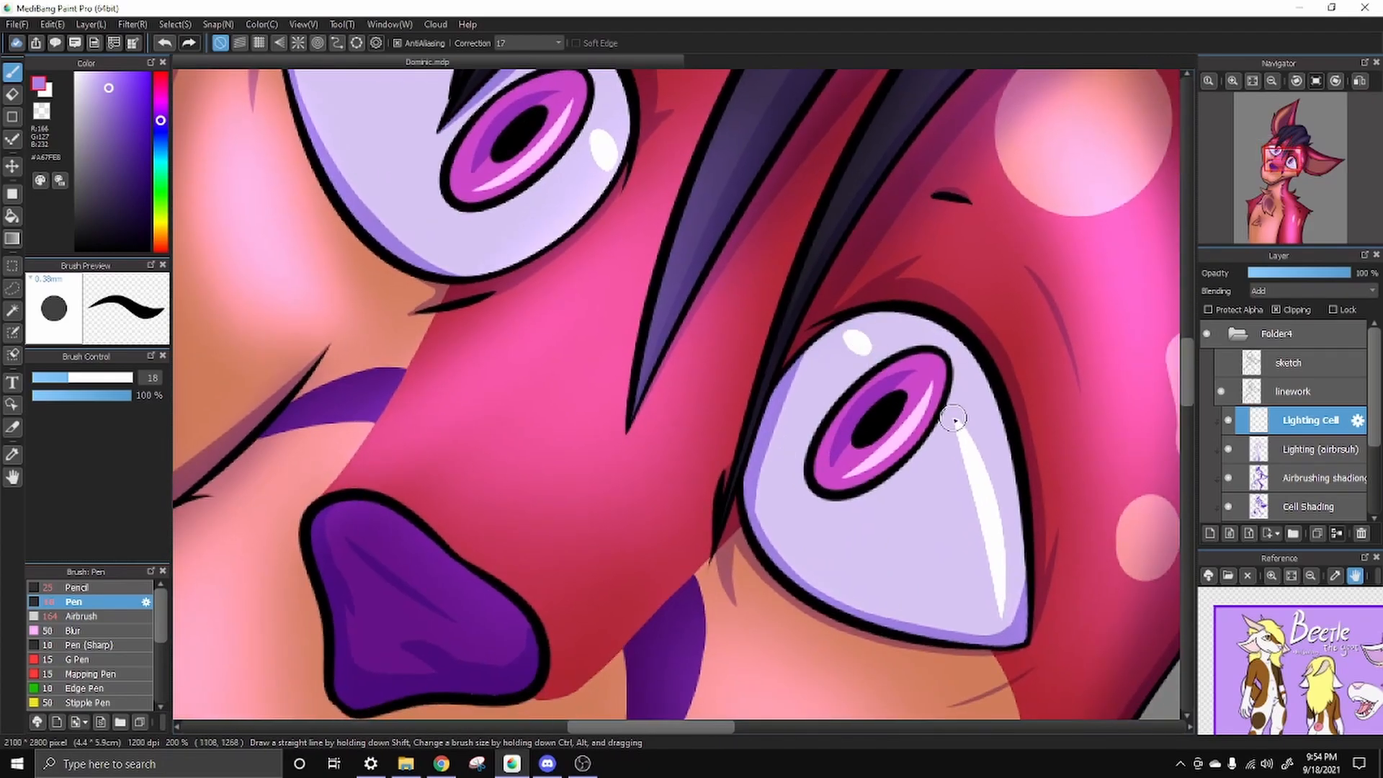
Paint crisp pen highlights along the nose on the Lighting Cell layer, undoing the misplaced stroke
left_click_drag(504, 518, 685, 438)
left_click_drag(519, 438, 691, 564)
key("ctrl+z")
mouse_move(789, 392)
left_mouse_down()
mouse_move(657, 439)
mouse_move(614, 72)
left_mouse_up()
left_click_drag(324, 395, 798, 292)
left_click_drag(1013, 156, 778, 521)
scroll(778, 521, "down", 3)
scroll(732, 331, "up", 3)
left_click_drag(732, 330, 732, 525)
left_click(1228, 448)
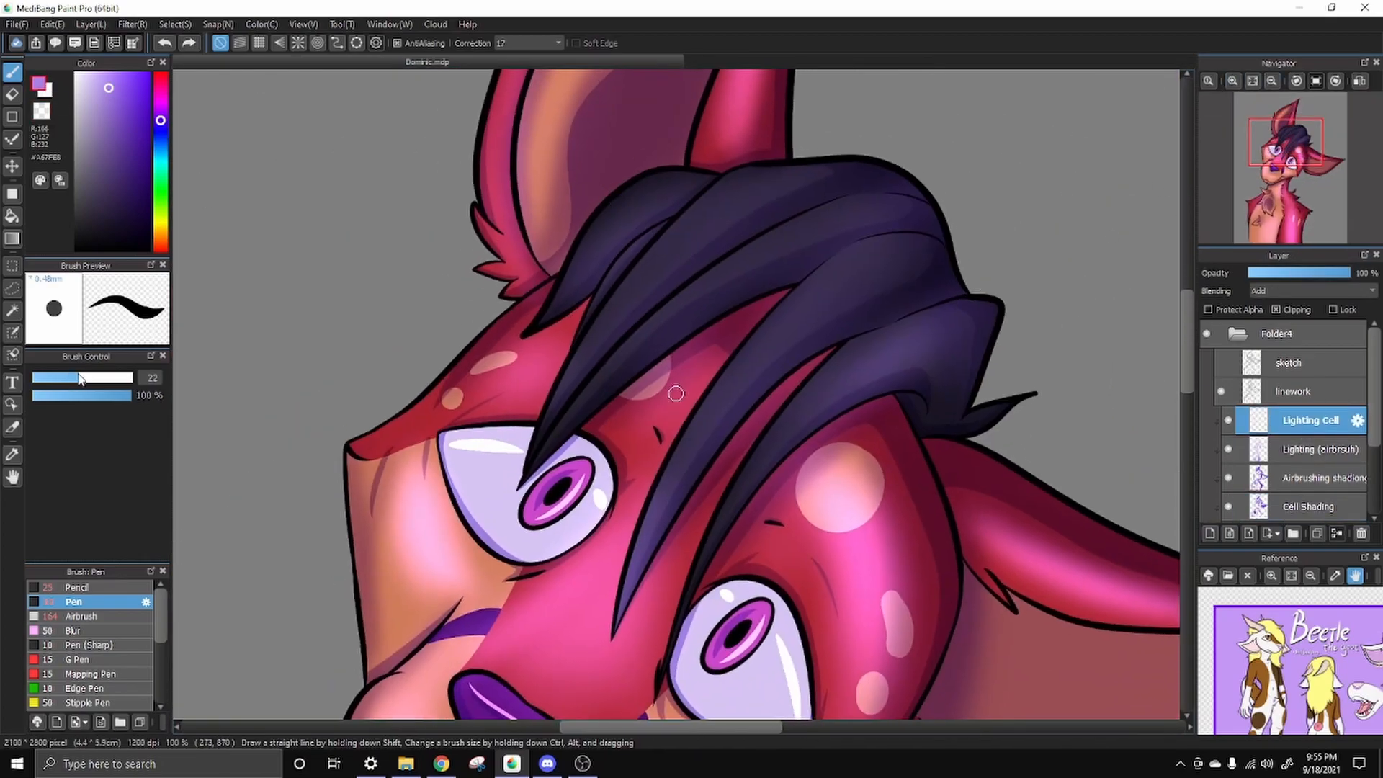
Lower the brush correction to 1 and paint zigzag highlights across the upper hair strands
left_click(557, 43)
left_click(525, 69)
left_click_drag(604, 200, 713, 313)
left_click_drag(747, 346, 790, 354)
left_click_drag(824, 373, 858, 393)
Paint thin highlight strokes along the pointed tips of the hair strands, undoing the misplaced ones
left_click(1272, 81)
left_click(1272, 81)
left_click(1230, 82)
left_click(1230, 82)
left_click(1230, 82)
left_click_drag(623, 312, 556, 422)
left_click_drag(645, 348, 547, 476)
left_click_drag(558, 270, 614, 155)
key("ctrl+z")
left_click_drag(545, 284, 625, 170)
key("ctrl+z")
left_click_drag(734, 450, 628, 275)
left_click_drag(576, 490, 653, 290)
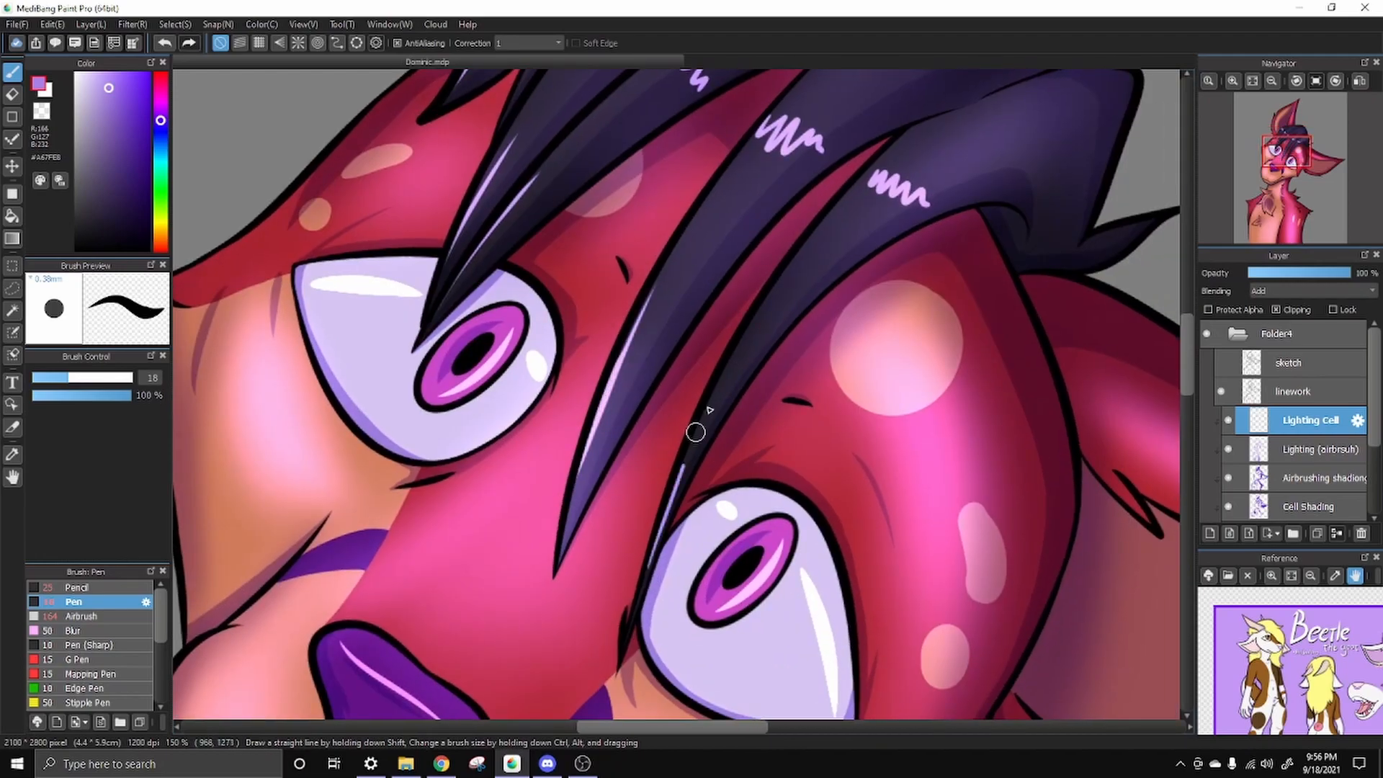
left_click_drag(652, 569, 724, 365)
left_click_drag(743, 709, 908, 201)
Dot three small round highlights on the lower white of the eye nearer the drooping ear
left_click(1272, 82)
left_click(1272, 82)
left_click(1272, 81)
left_click(1283, 158)
left_click_drag(1279, 275, 1362, 276)
left_click(1232, 81)
left_click(1232, 81)
left_click(1231, 82)
left_click(870, 544)
left_click(834, 527)
left_click(856, 518)
Dot matching round highlights on the other eye's lower white, undoing the misplaced one, and set the brush correction to 16
left_click_drag(856, 517, 1087, 705)
left_click(649, 391)
key("ctrl+z")
left_click(641, 397)
left_click(624, 392)
left_click(640, 379)
left_click(1272, 81)
left_click(1272, 82)
mouse_move(1123, 368)
left_mouse_down()
mouse_move(1059, 124)
mouse_move(1053, 493)
left_mouse_up()
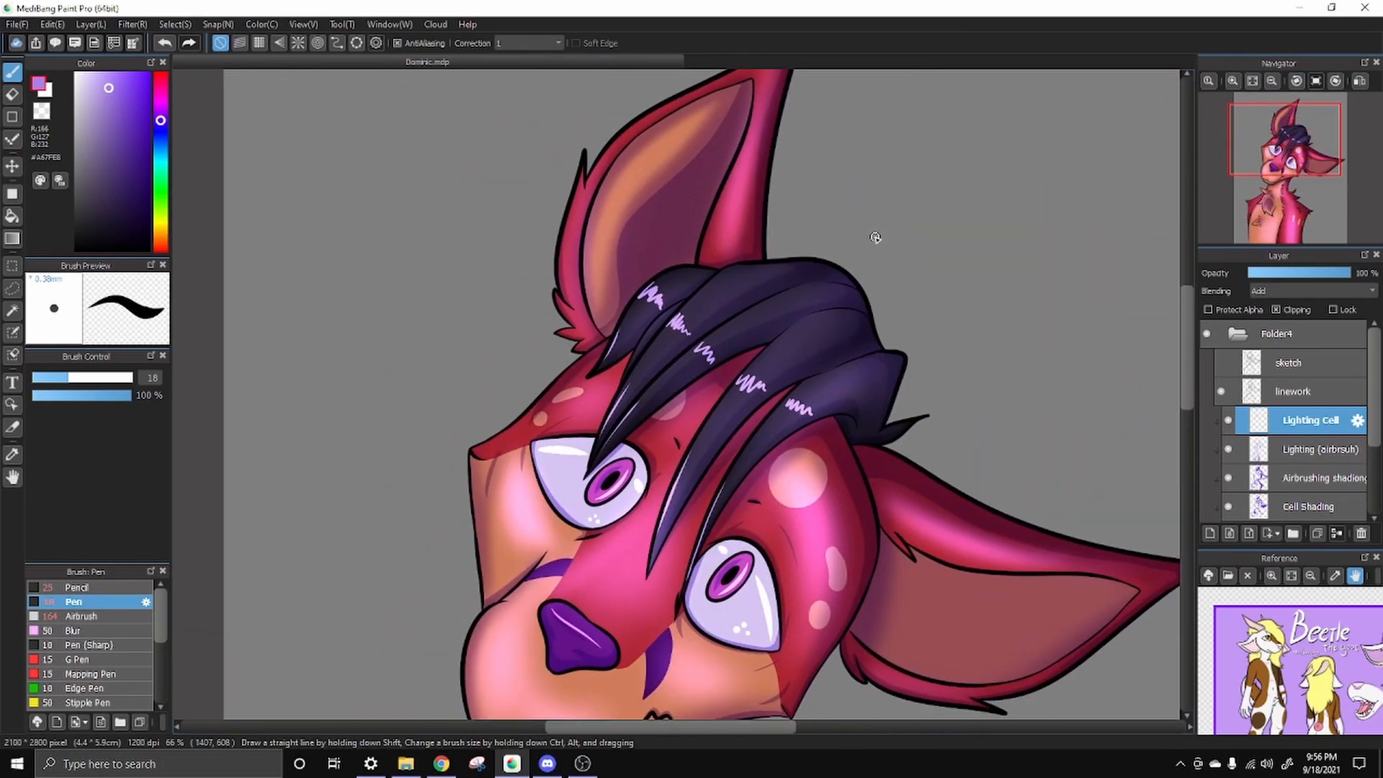
left_click_drag(892, 253, 850, 143)
left_click(534, 43)
left_click(534, 207)
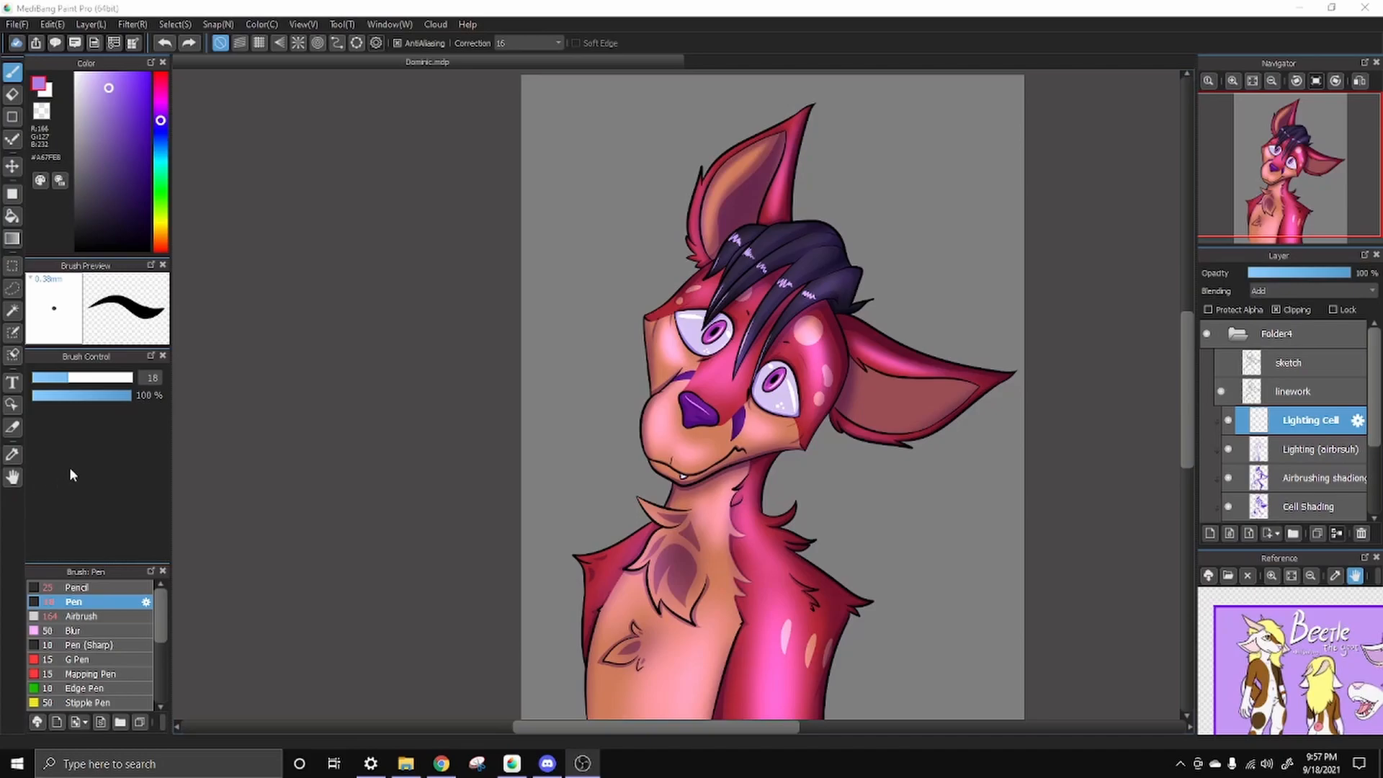
Reduce the opacity of the airbrushed lighting layer to 36%
left_click(1294, 454)
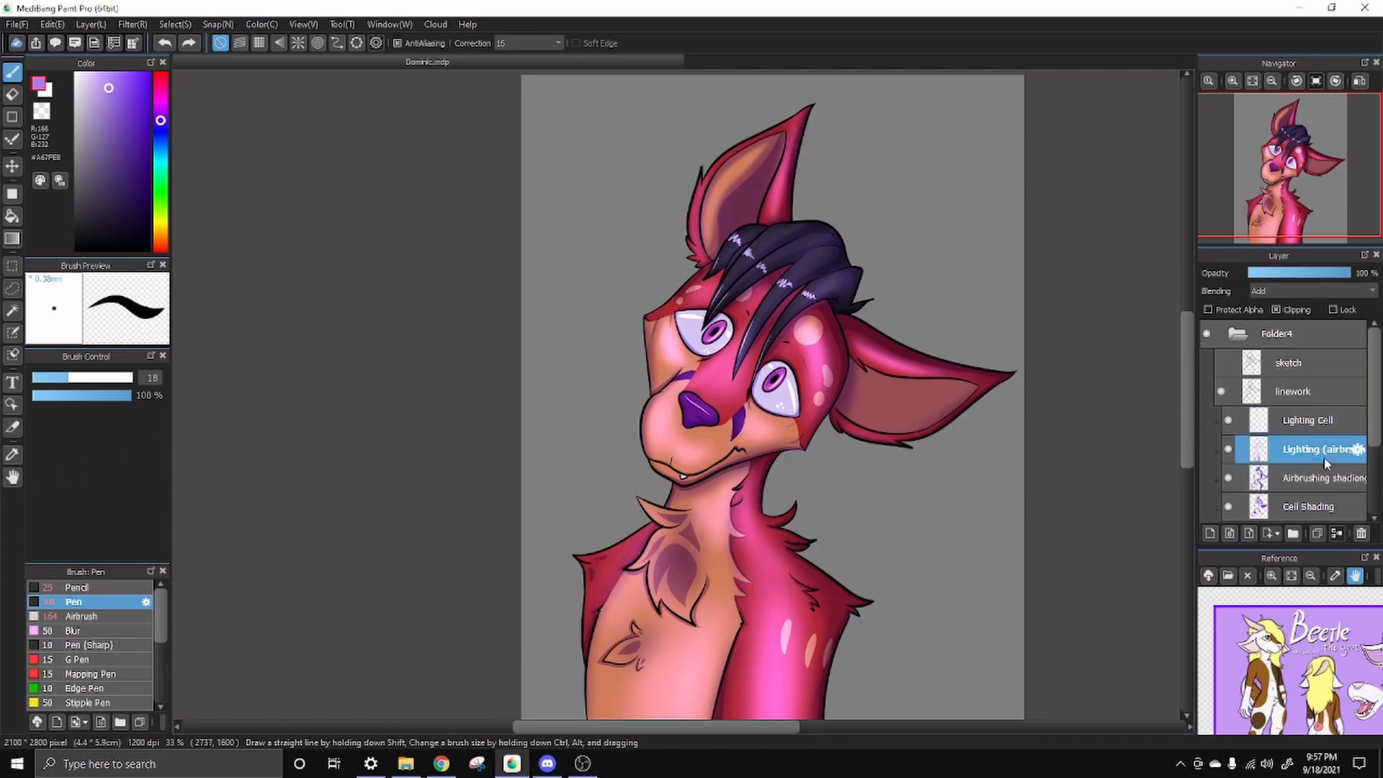
left_click(1285, 274)
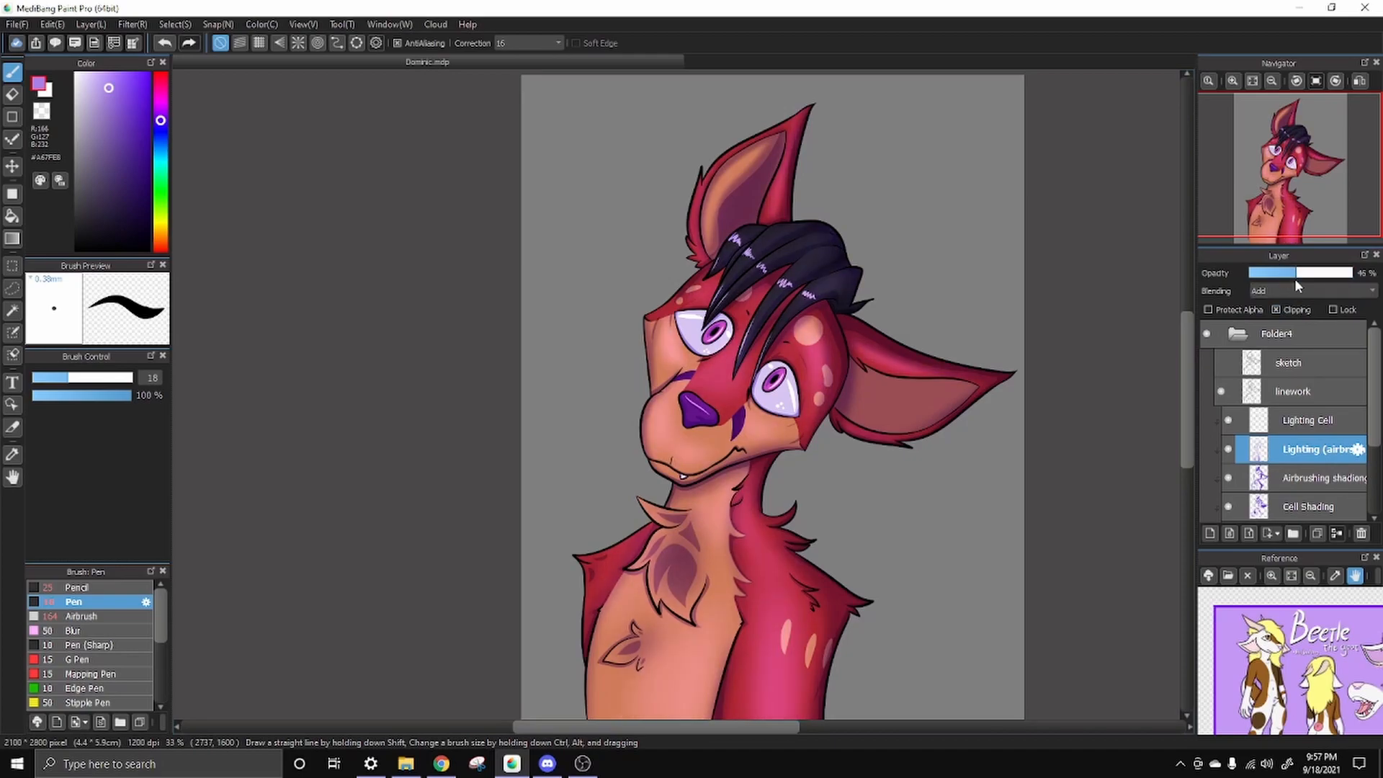
left_click(1290, 423)
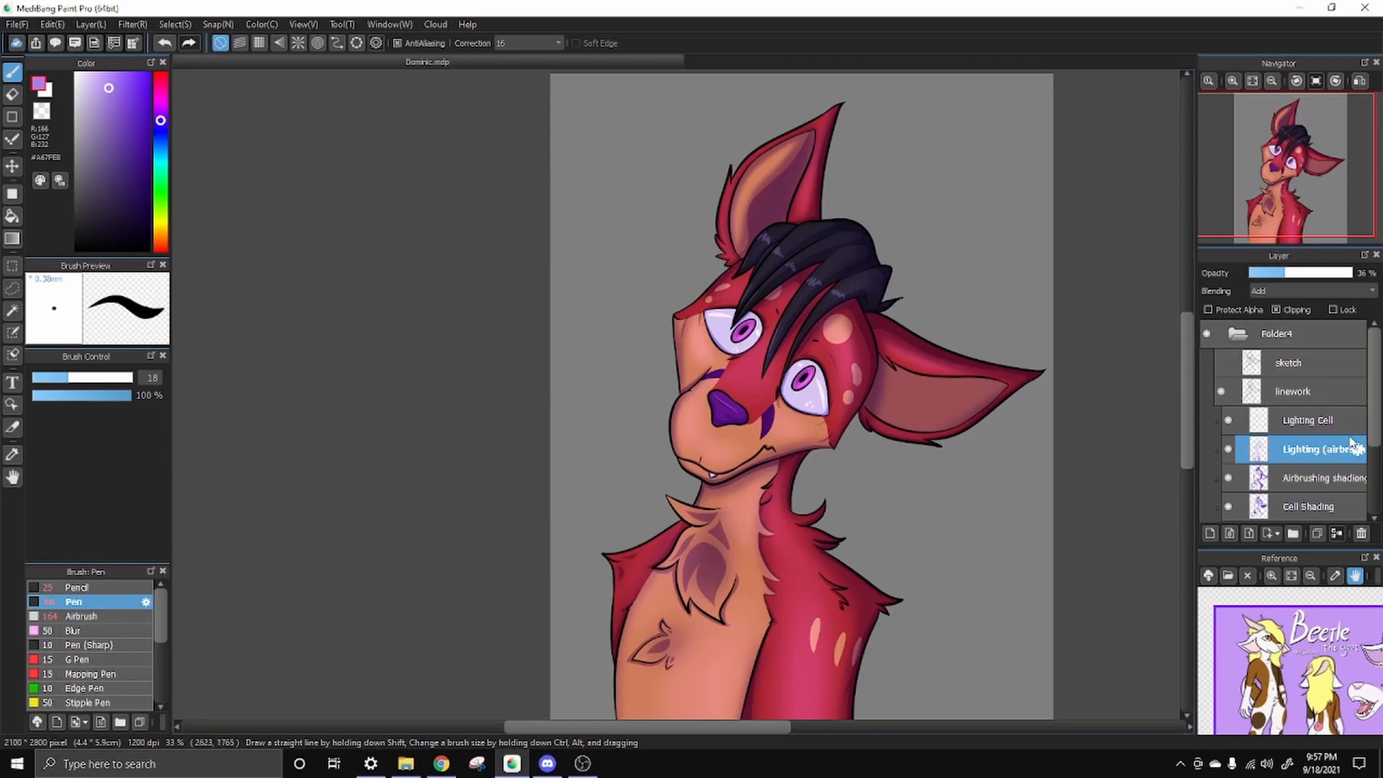
Check the artwork with the linework hidden and shown, and add a new layer clipped to the linework
left_click(1309, 389)
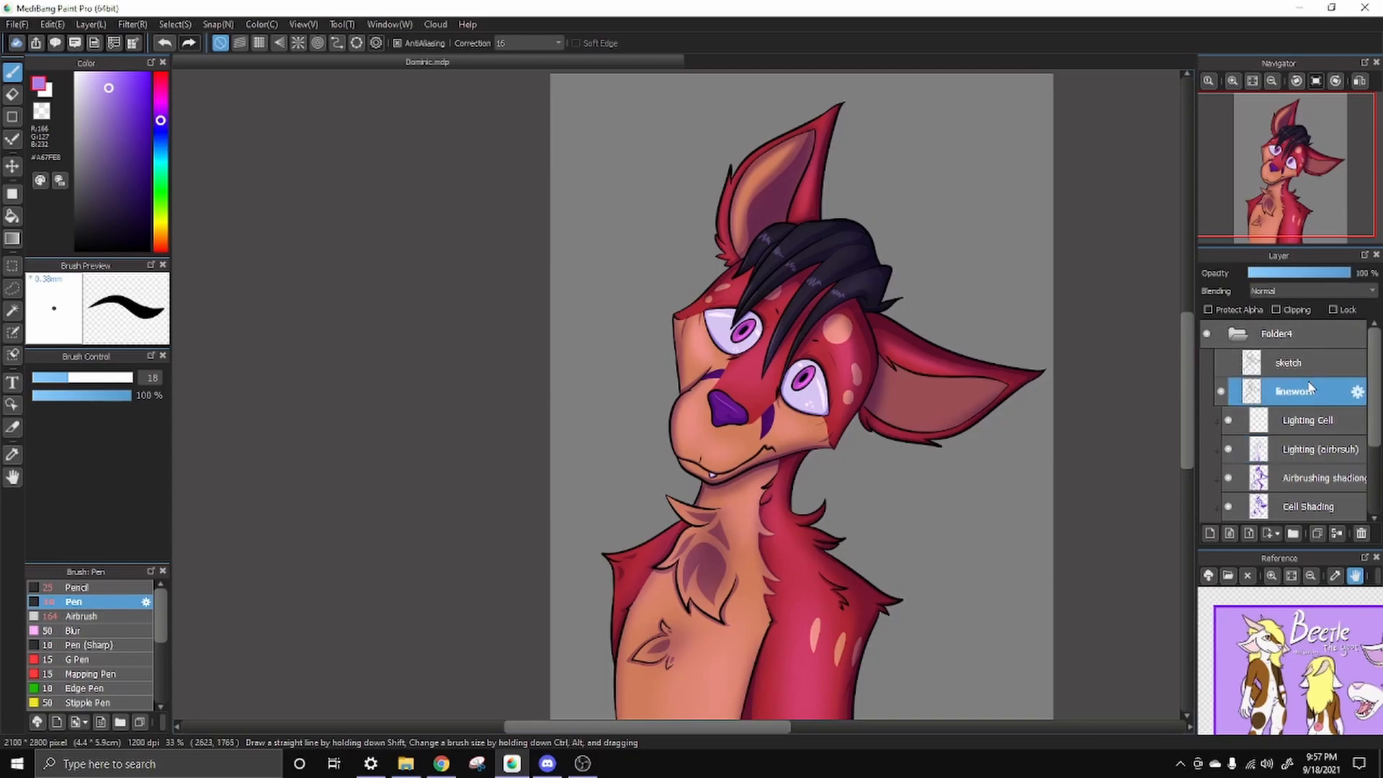
left_click(1220, 393)
left_click(1220, 393)
left_click(1220, 393)
left_click(1220, 393)
left_click(1209, 534)
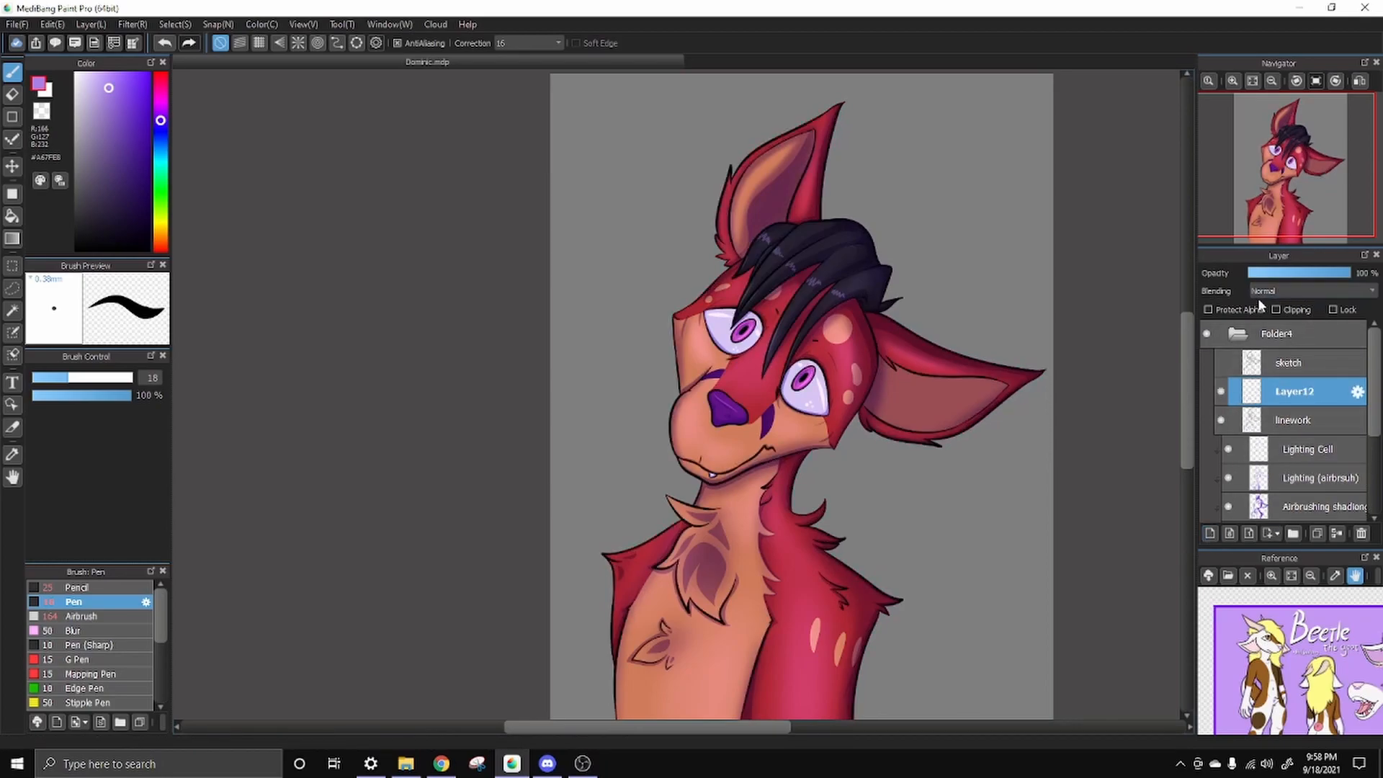
left_click(1295, 312)
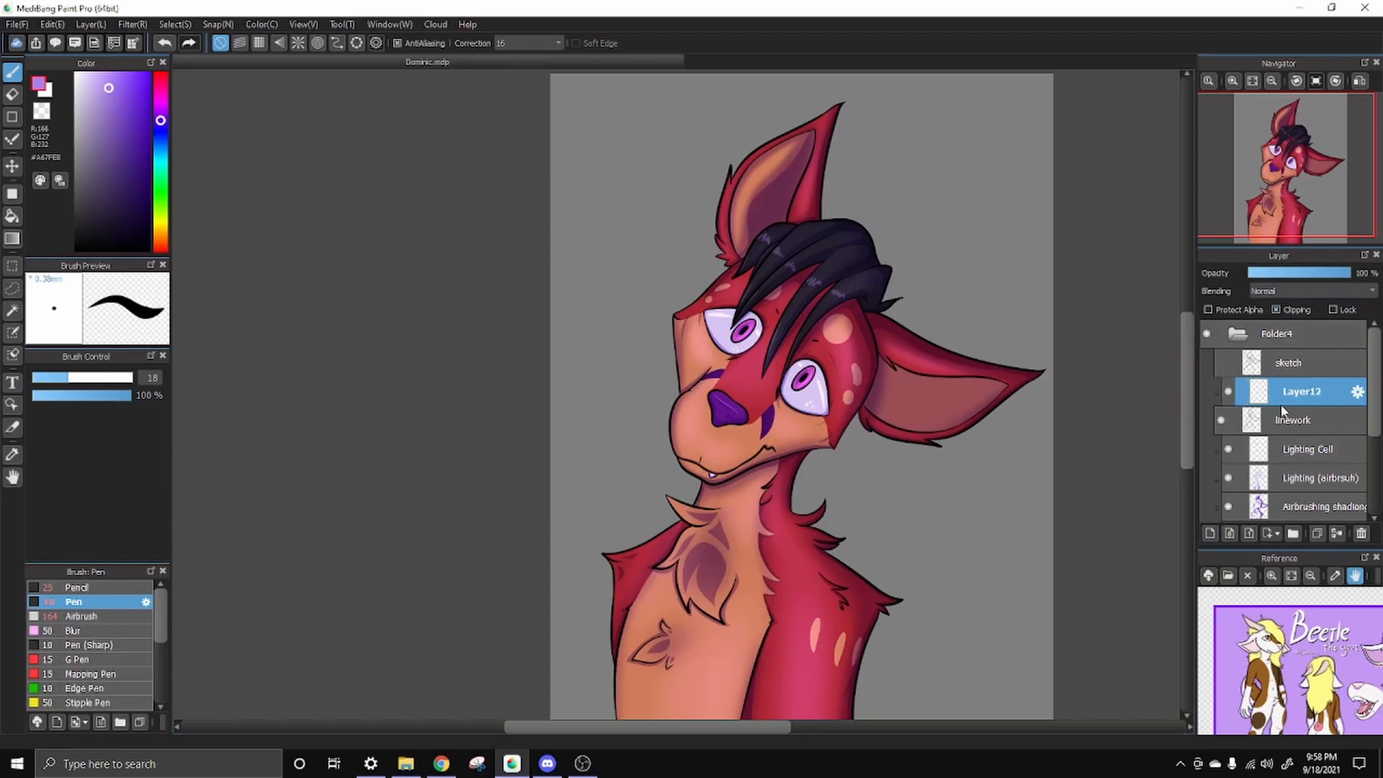
Choose dark maroon #3C0015 and enlarge the Pen to size 44 for recolouring the linework on the clipped layer
right_click(875, 314)
left_click_drag(146, 203, 149, 211)
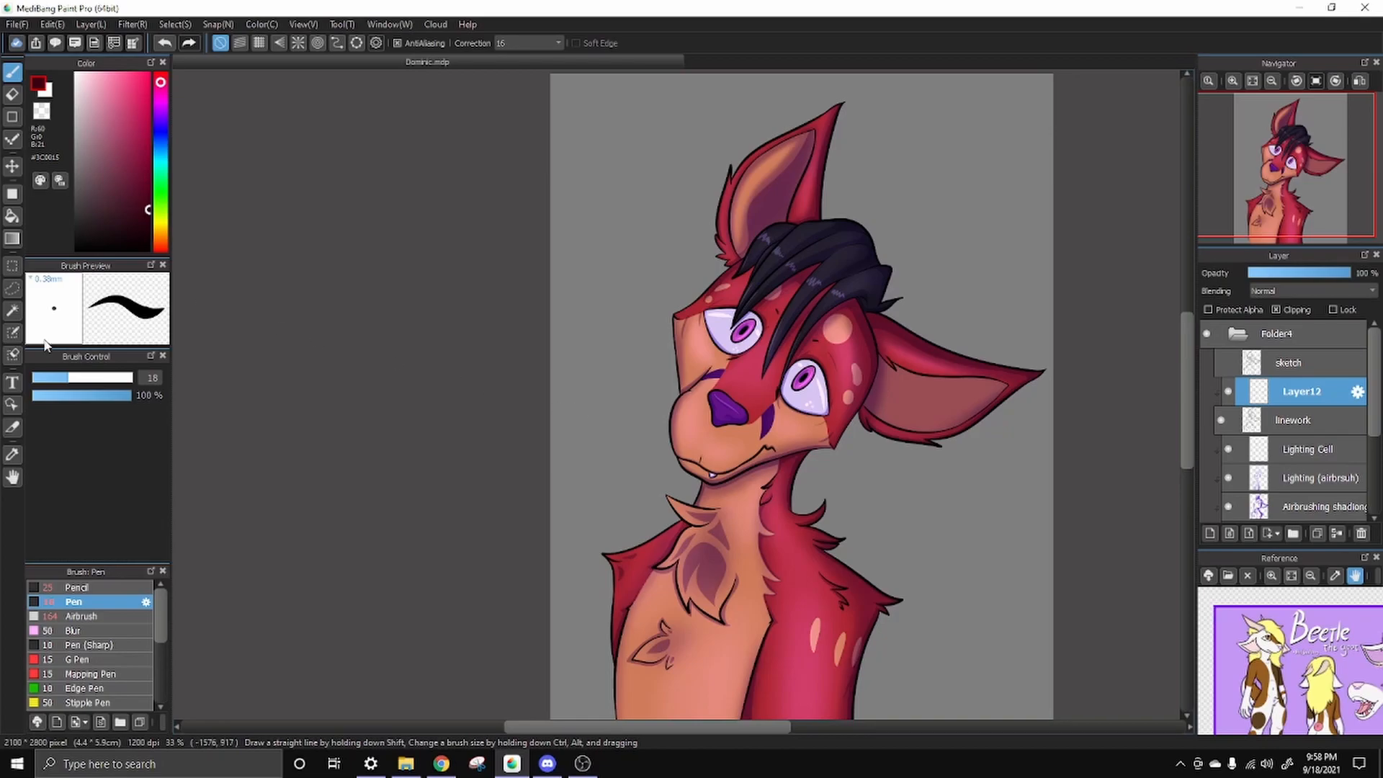
left_click_drag(72, 377, 103, 377)
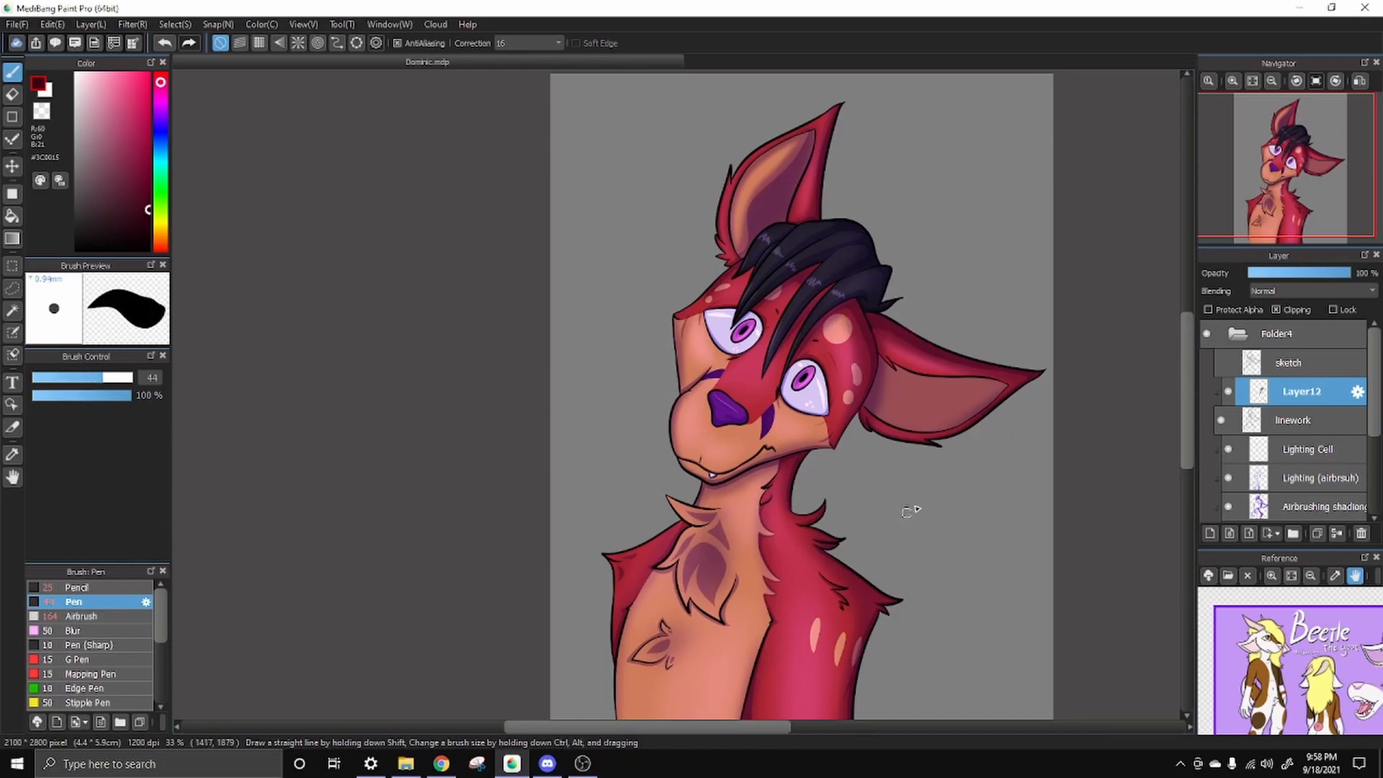
Recolour the outline around the muzzle and cheek brown, darkening the shade to #612221
left_click(1232, 80)
left_click(1232, 81)
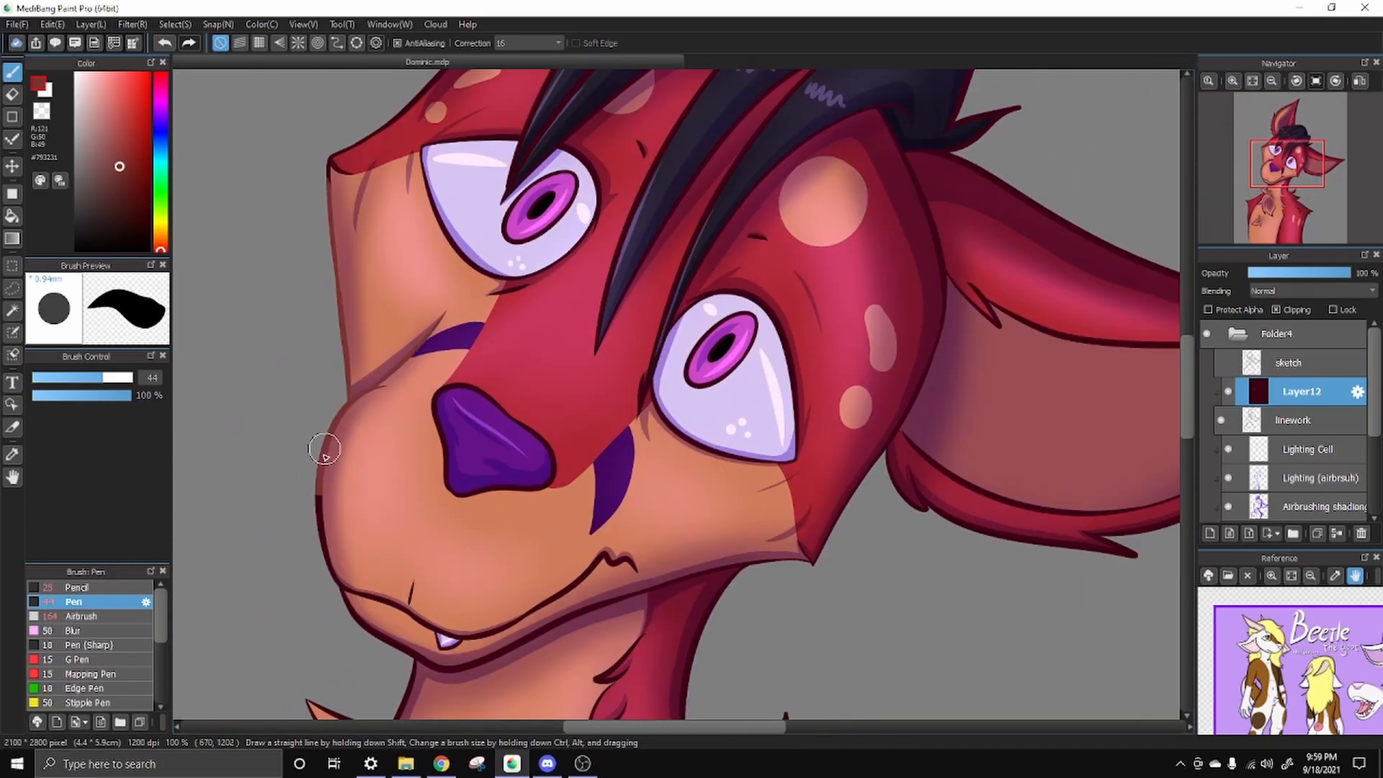
left_click_drag(324, 449, 454, 637)
left_click(124, 183)
mouse_move(344, 178)
left_mouse_down()
mouse_move(439, 307)
mouse_move(528, 615)
mouse_move(667, 574)
left_mouse_up()
Reduce the Pen to size 31 and recolour the mouth and jaw lines brown
key("[")
left_click(1232, 80)
left_click(1233, 80)
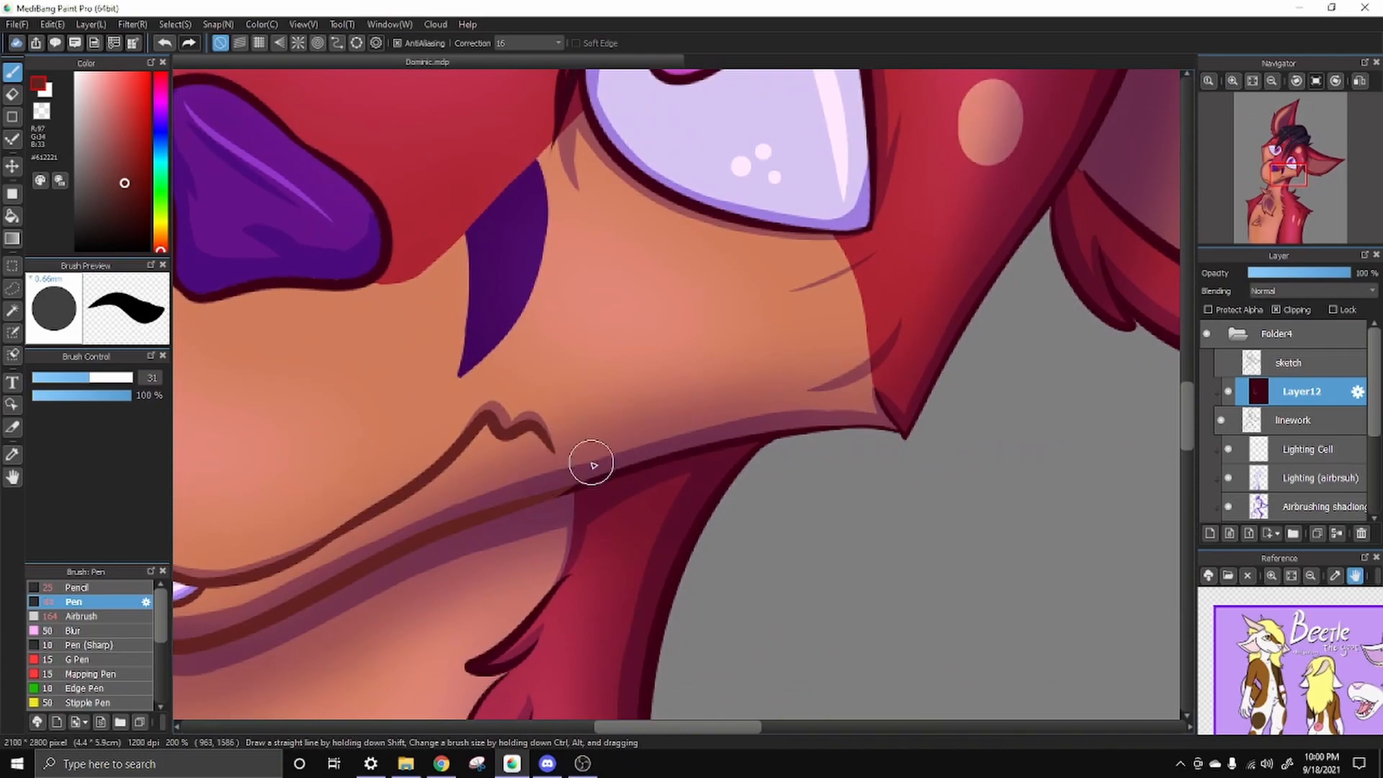
mouse_move(590, 464)
left_mouse_down()
mouse_move(927, 448)
mouse_move(502, 425)
left_mouse_up()
right_click(953, 349)
left_click(1233, 80)
left_click_drag(676, 462, 839, 418)
mouse_move(444, 576)
left_mouse_down()
mouse_move(440, 619)
mouse_move(576, 447)
mouse_move(1054, 203)
left_mouse_up()
mouse_move(236, 594)
left_mouse_down()
mouse_move(707, 352)
mouse_move(1031, 245)
left_mouse_up()
Sample the brown line colour and recolour the outlines of the neck and chest fur
right_click(721, 208)
mouse_move(546, 223)
left_mouse_down()
mouse_move(470, 491)
mouse_move(698, 176)
left_mouse_up()
left_click_drag(473, 302, 576, 392)
left_click_drag(528, 323, 742, 432)
left_click_drag(531, 367, 461, 677)
left_click_drag(589, 554, 885, 148)
left_click_drag(720, 302, 749, 641)
left_click_drag(749, 641, 506, 449)
left_click_drag(541, 549, 393, 196)
mouse_move(360, 144)
left_mouse_down()
mouse_move(576, 499)
mouse_move(1073, 101)
left_mouse_up()
left_click_drag(1070, 252, 732, 670)
Recolour the orange arm's edge beside the leaf-shaped marking brown
scroll(732, 670, "down", 3)
mouse_move(379, 666)
left_mouse_down()
mouse_move(750, 309)
mouse_move(772, 482)
mouse_move(688, 464)
left_mouse_up()
left_click_drag(591, 223, 561, 424)
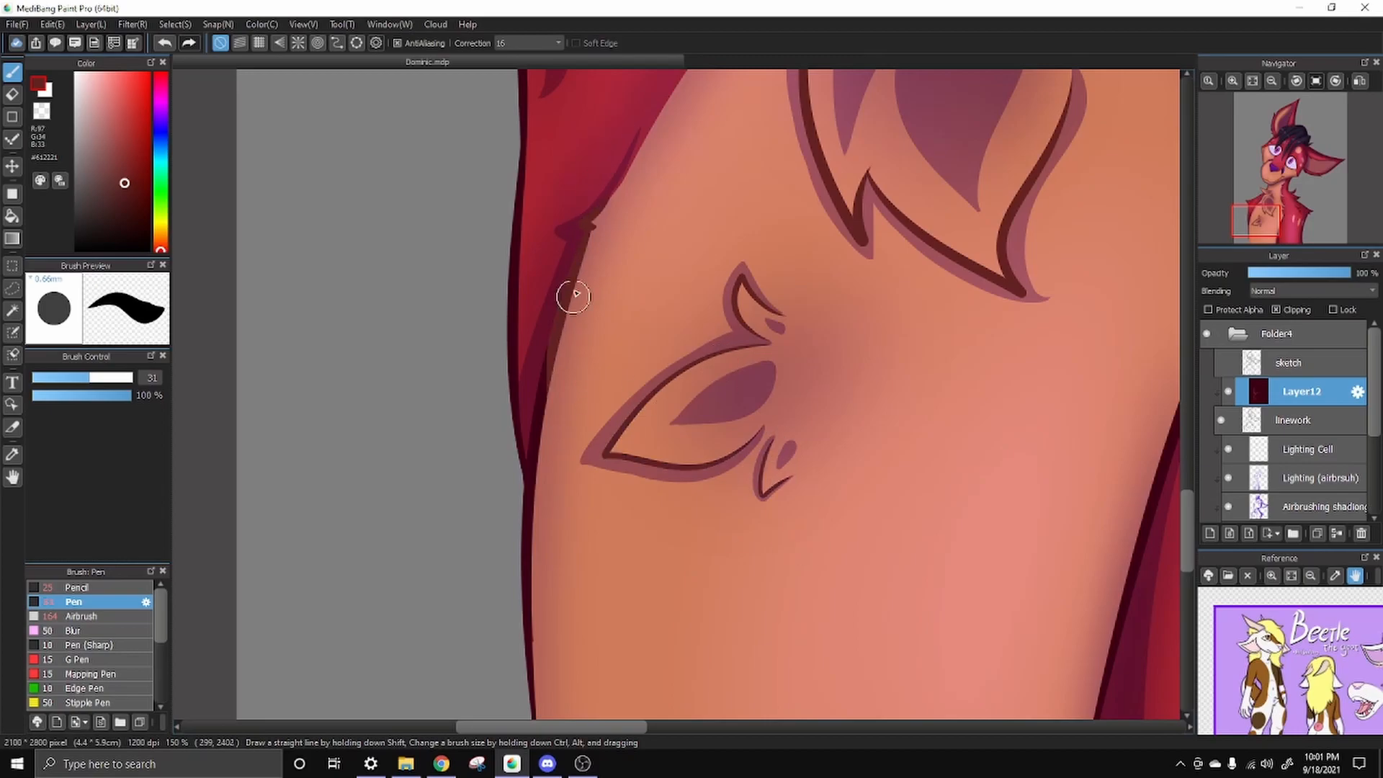
left_click_drag(536, 584, 478, 324)
Sample the flat orange #F8A160 and the arm's outline colour while checking the layers, and reselect Layer12
key("x")
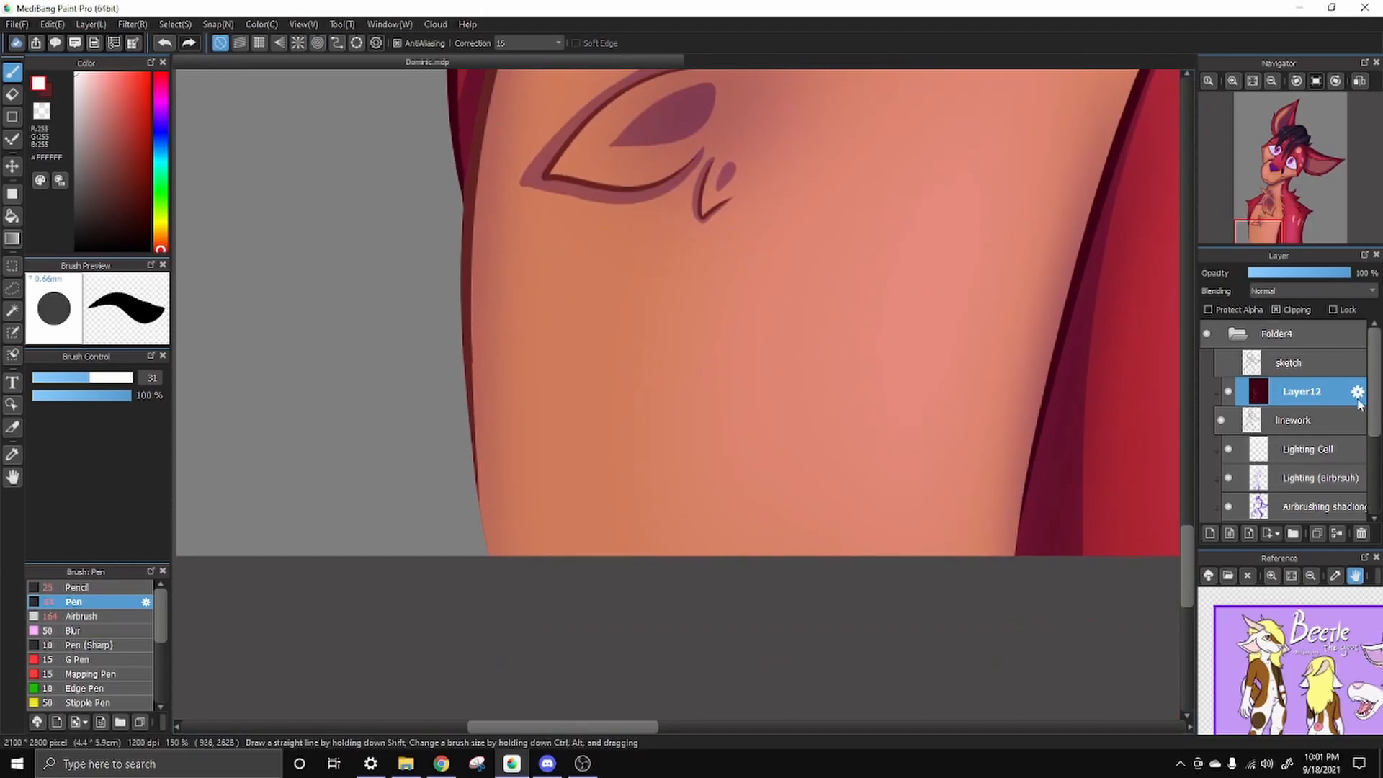
scroll(1317, 398, "down", 3)
left_click(1227, 470)
left_click_drag(1227, 384, 1227, 354)
right_click(809, 339)
left_click(1227, 470)
left_click(1287, 498)
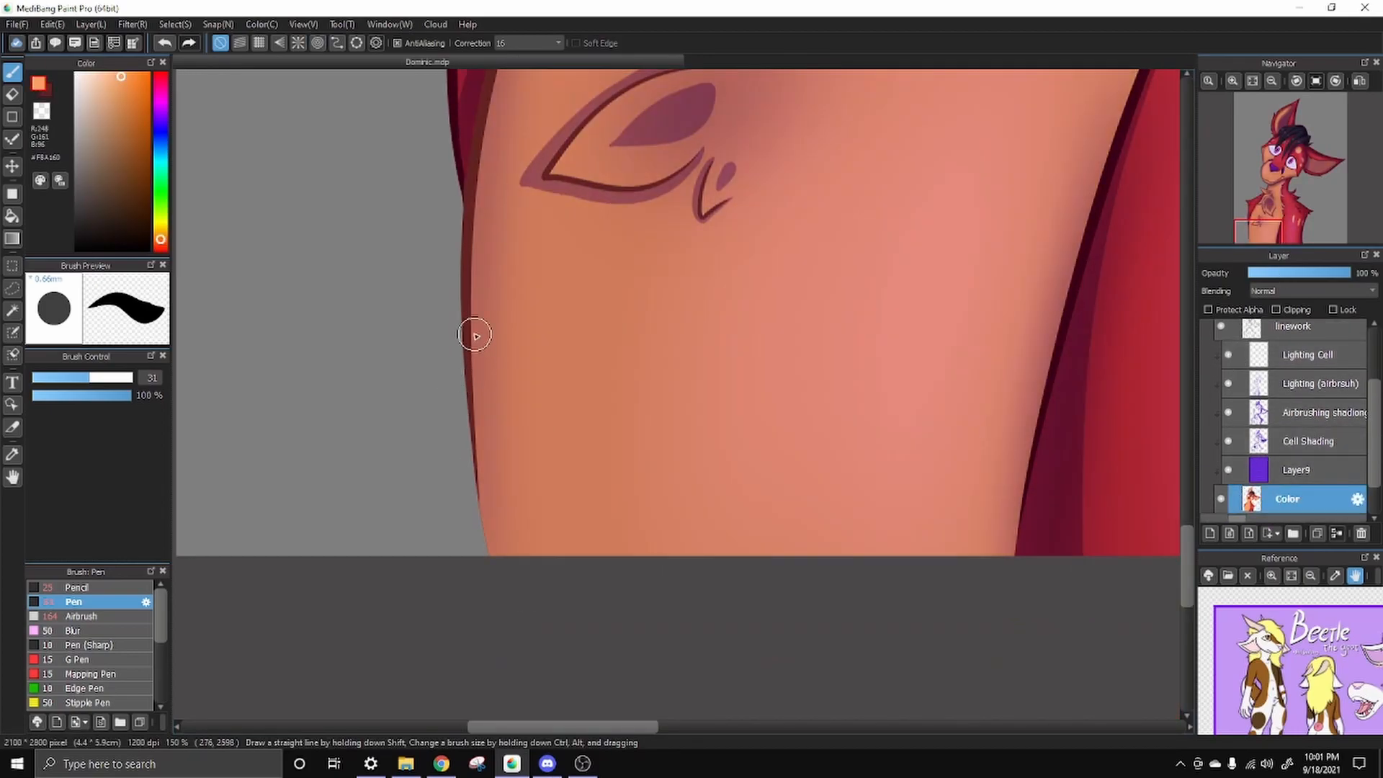
right_click(470, 351)
left_click(1296, 328)
scroll(1310, 368, "up", 3)
left_click(1311, 380)
Recolour the remaining outlines bordering the orange areas of the body, face and ears brown
left_click_drag(1188, 547, 1192, 346)
mouse_move(1116, 403)
left_mouse_down()
mouse_move(843, 470)
mouse_move(618, 7)
mouse_move(665, 303)
left_mouse_up()
right_click(800, 312)
left_click_drag(733, 253, 585, 476)
left_click_drag(585, 476, 685, 411)
left_click_drag(649, 541, 700, 221)
left_click_drag(652, 344, 747, 102)
left_click_drag(722, 292, 1008, 88)
left_click_drag(902, 156, 598, 345)
left_click_drag(965, 245, 988, 150)
left_click_drag(713, 263, 752, 295)
left_click_drag(1049, 348, 1054, 288)
left_click_drag(1022, 367, 1087, 425)
left_click_drag(645, 504, 806, 360)
left_click_drag(698, 442, 803, 179)
mouse_move(600, 479)
left_mouse_down()
mouse_move(717, 169)
mouse_move(620, 274)
left_mouse_up()
Sample the near-black #0A0418 and recolour the outlines of the hair strands hanging over the face and eye
right_click(535, 356)
right_click(642, 342)
left_click_drag(542, 648, 569, 389)
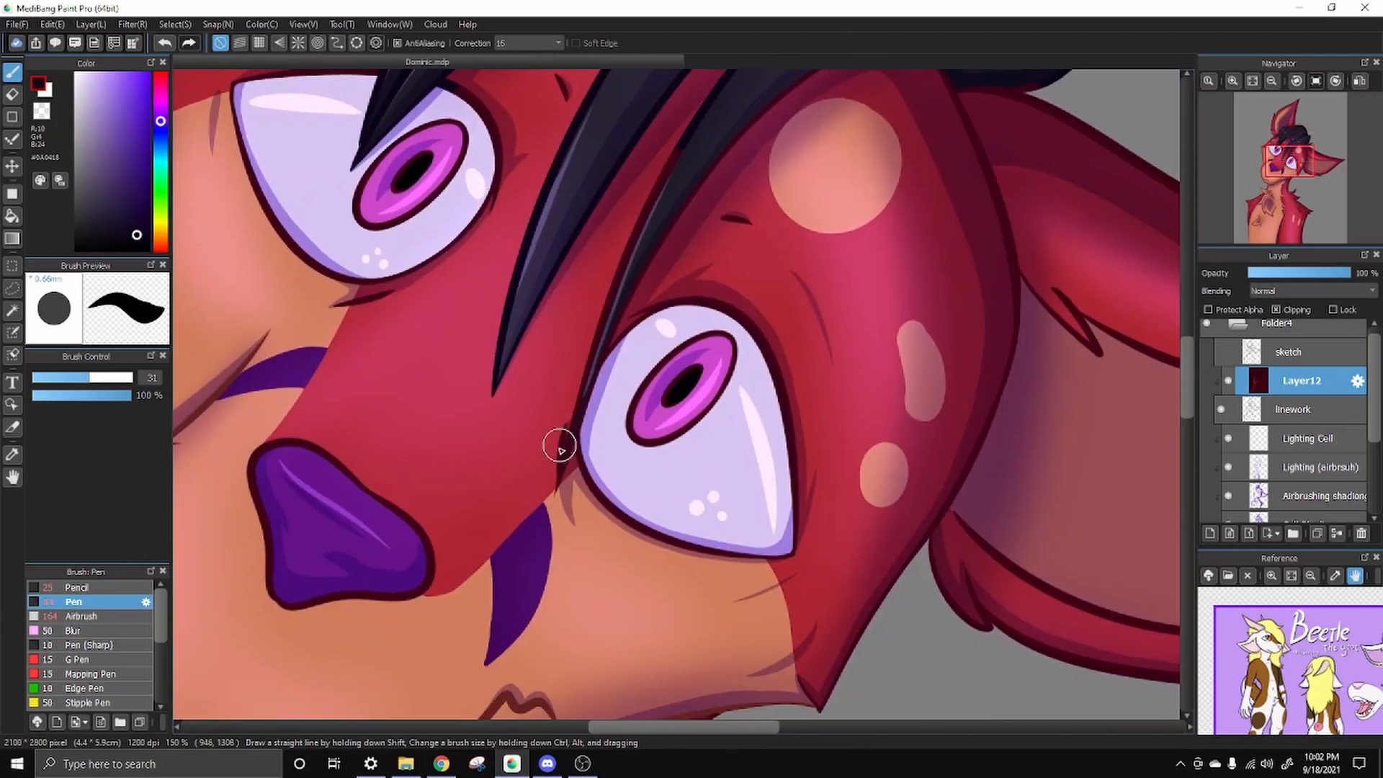
scroll(569, 389, "up", 2)
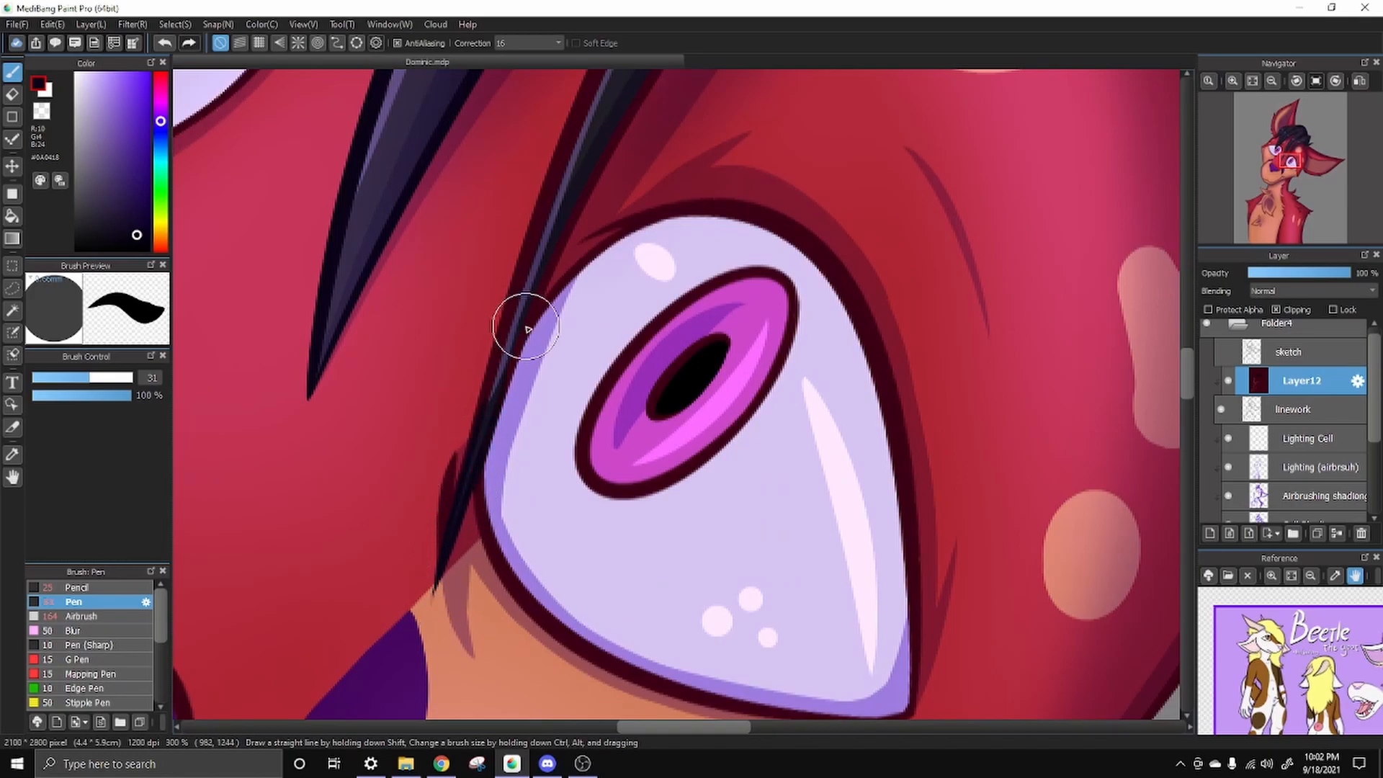
left_click_drag(520, 311, 486, 432)
left_click_drag(564, 246, 488, 375)
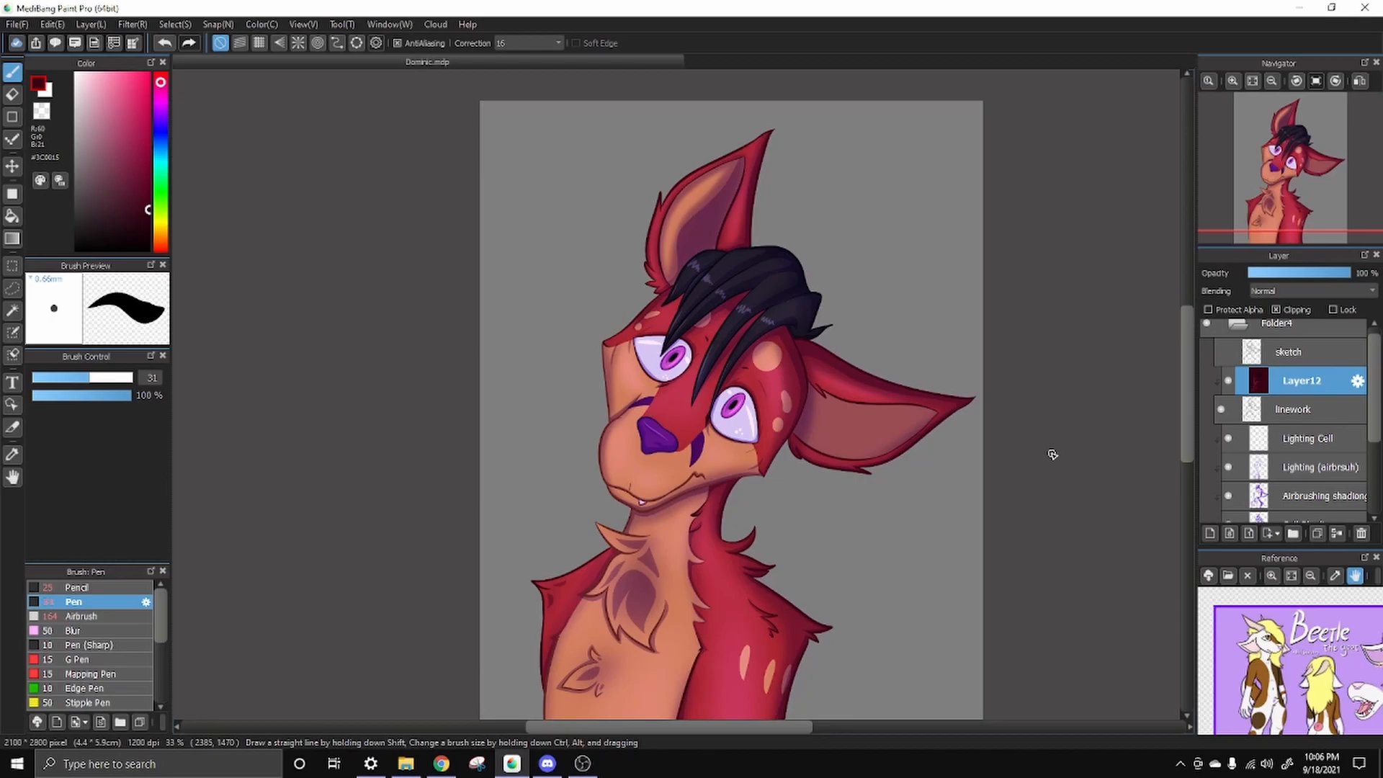
Check the sketch for the piercings, hide it again and add a new layer named Peircings linework
left_click(1221, 352)
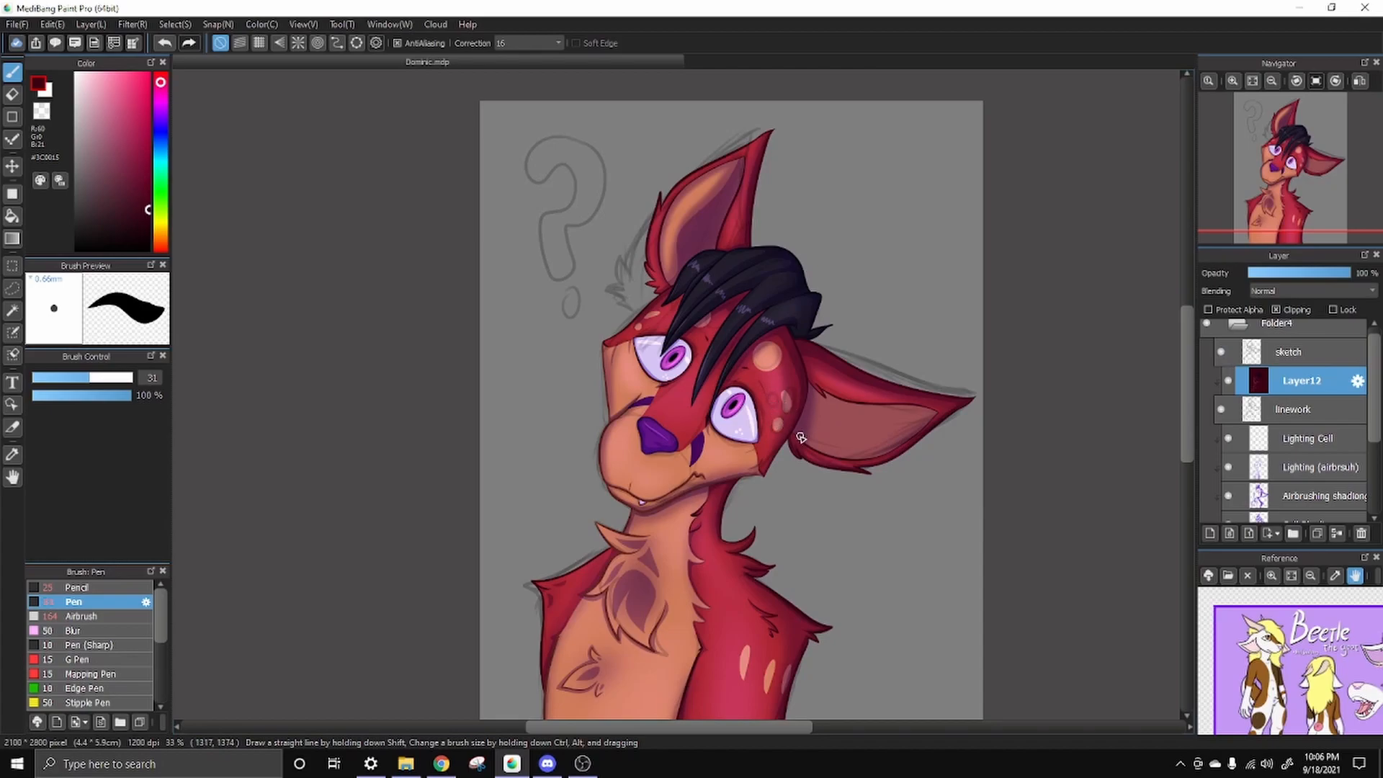
left_click(1221, 352)
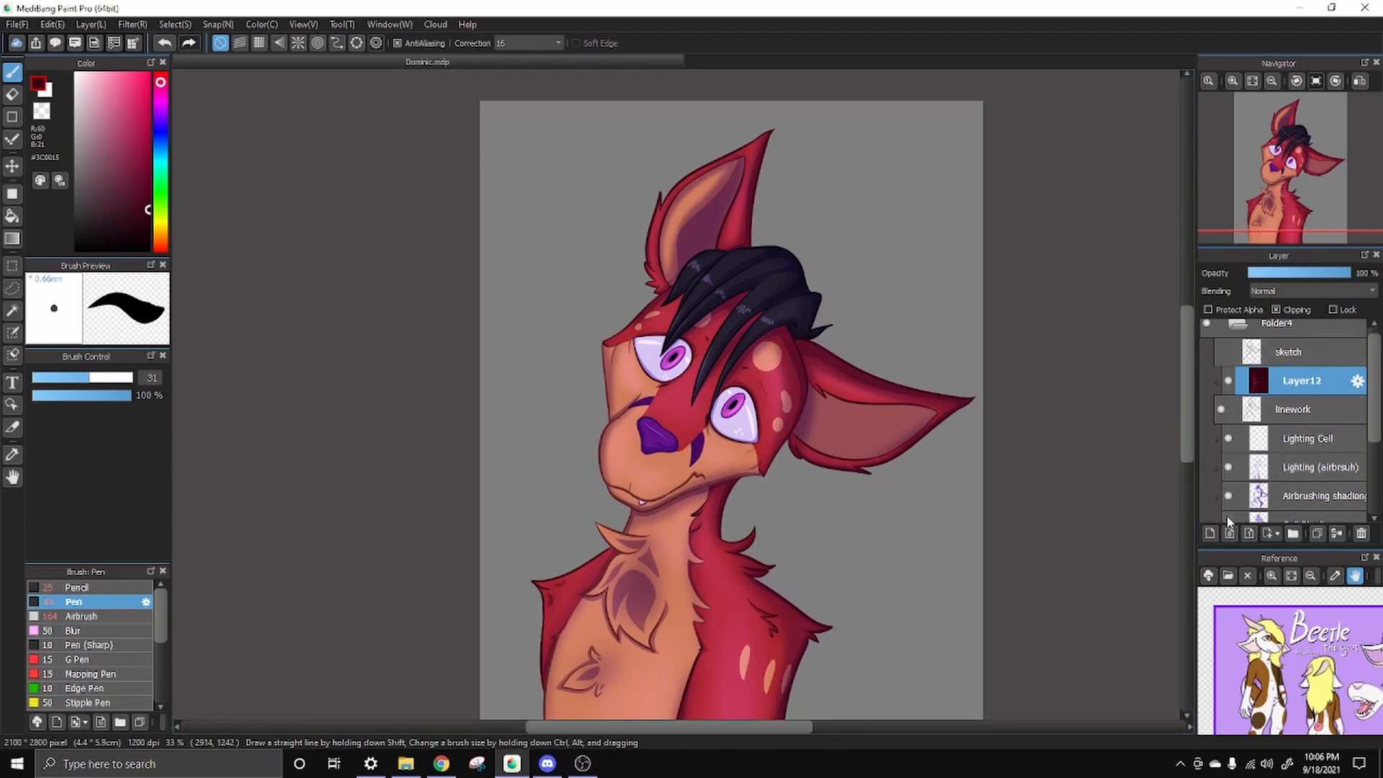
left_click(1211, 534)
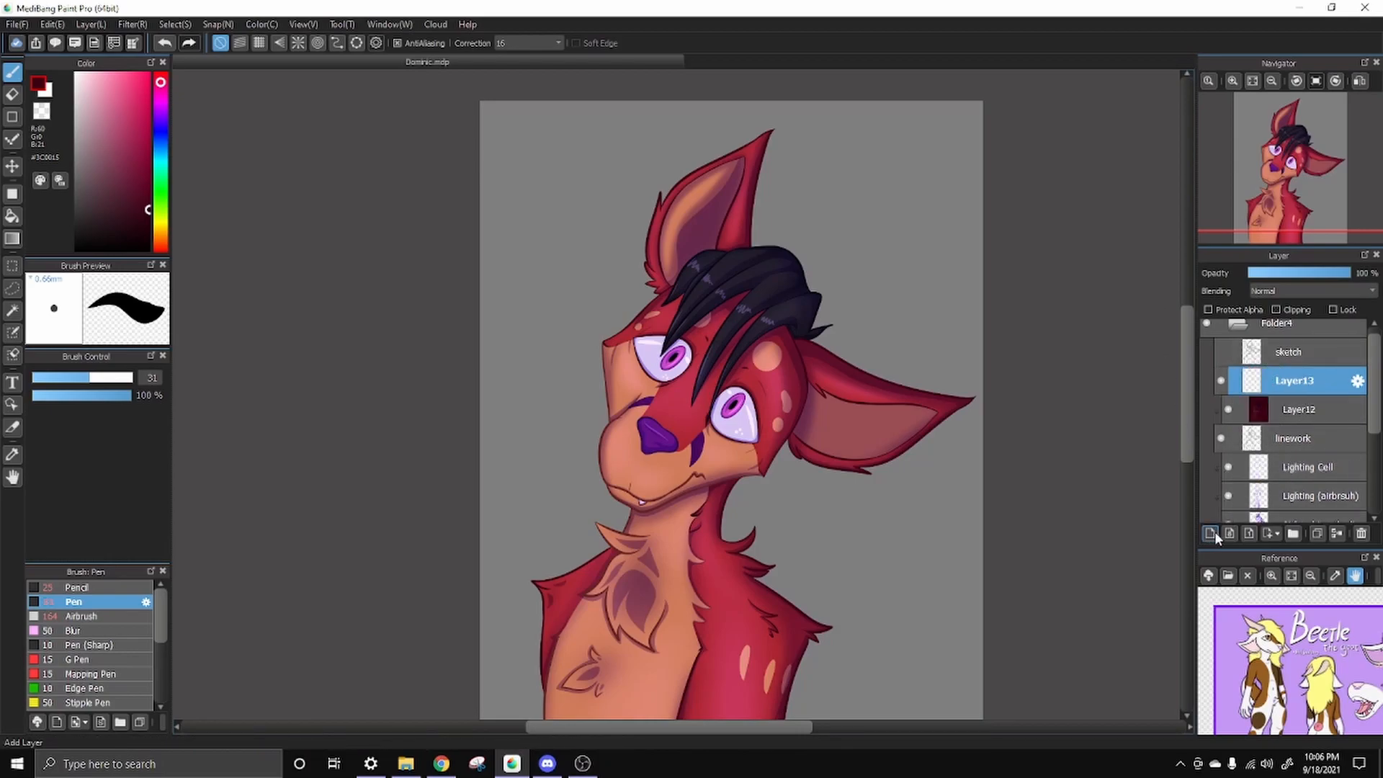
left_click(1358, 382)
type("P")
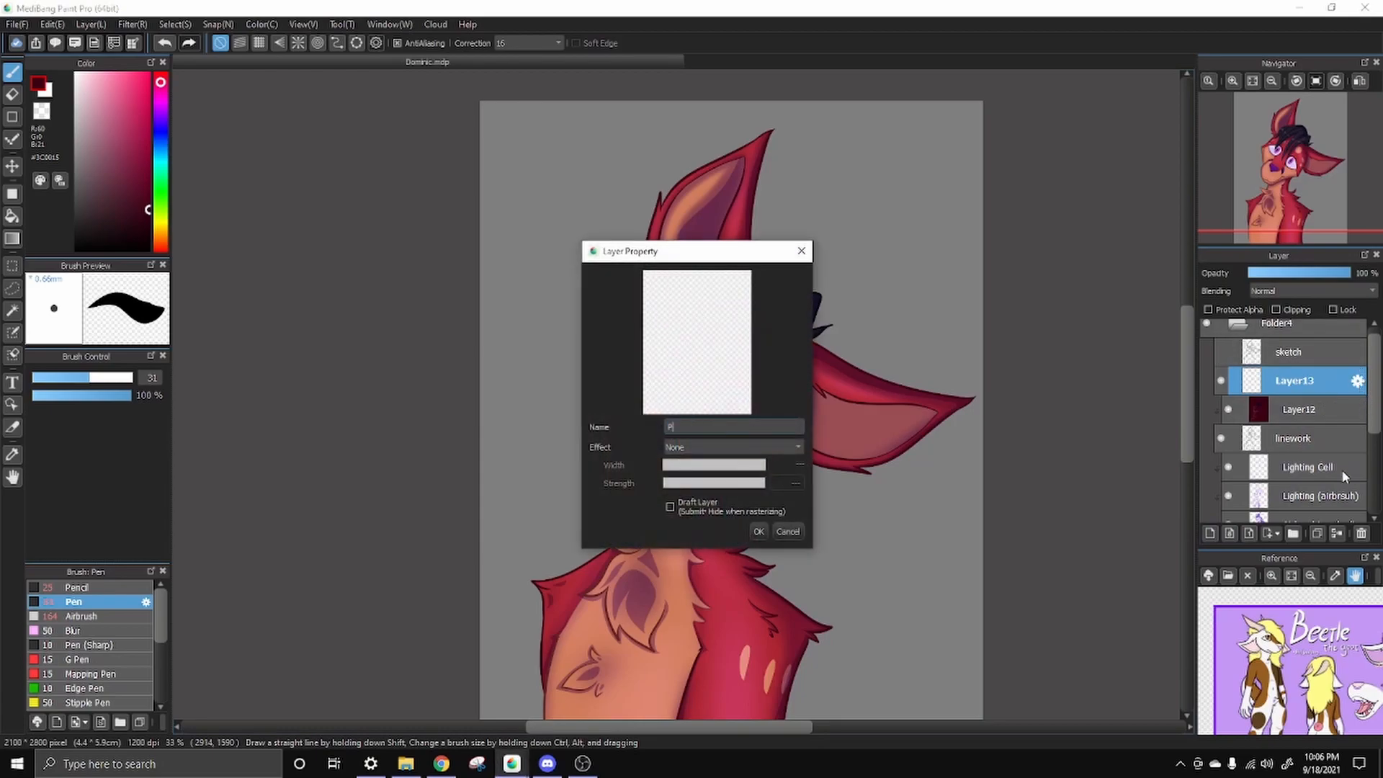
type("eircings")
key("BackSpace")
key("BackSpace")
type("ewor")
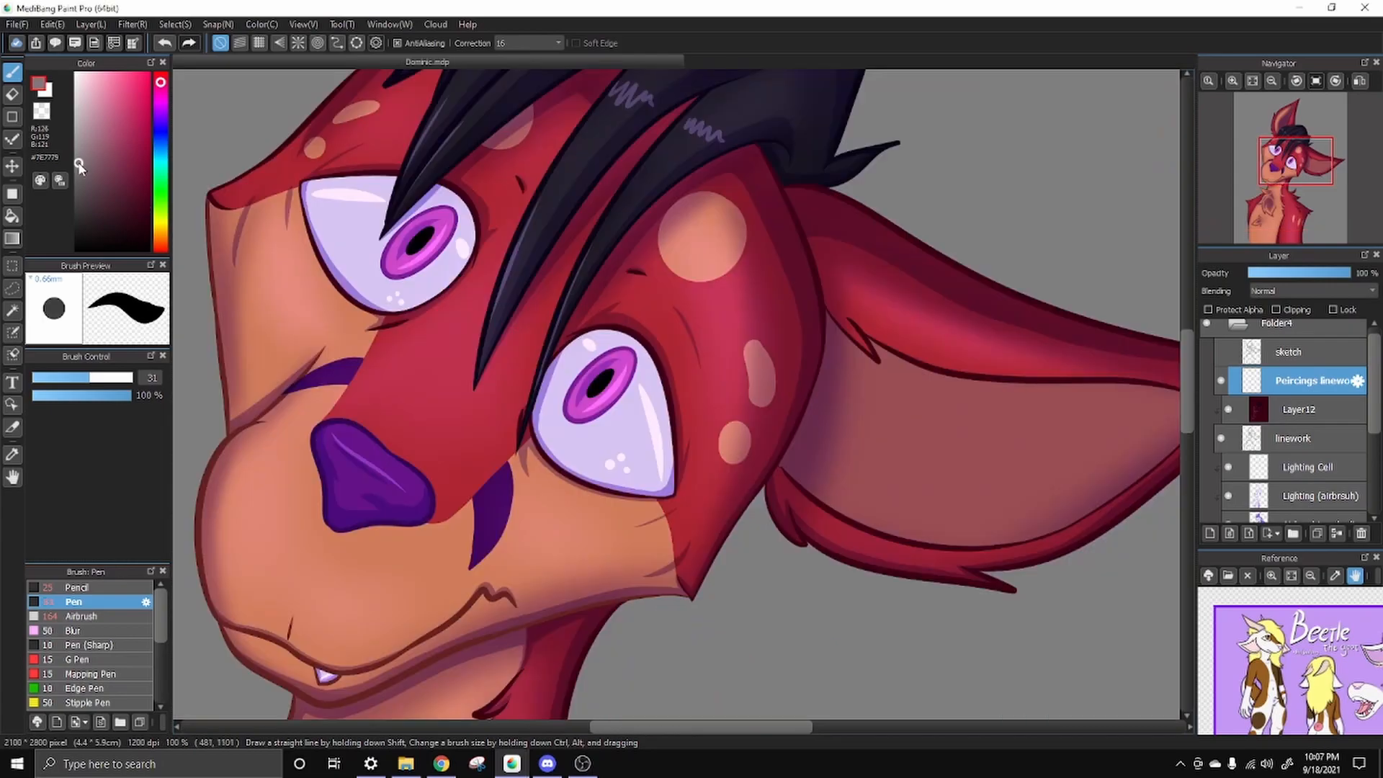
Place a grey #7B7B7B round piercing stud beside the eye, undoing the misplaced stroke and checking its position against the sketch
left_click(81, 166)
left_click(74, 165)
mouse_move(705, 346)
left_mouse_down()
mouse_move(725, 380)
mouse_move(720, 363)
left_mouse_up()
key("ctrl+z")
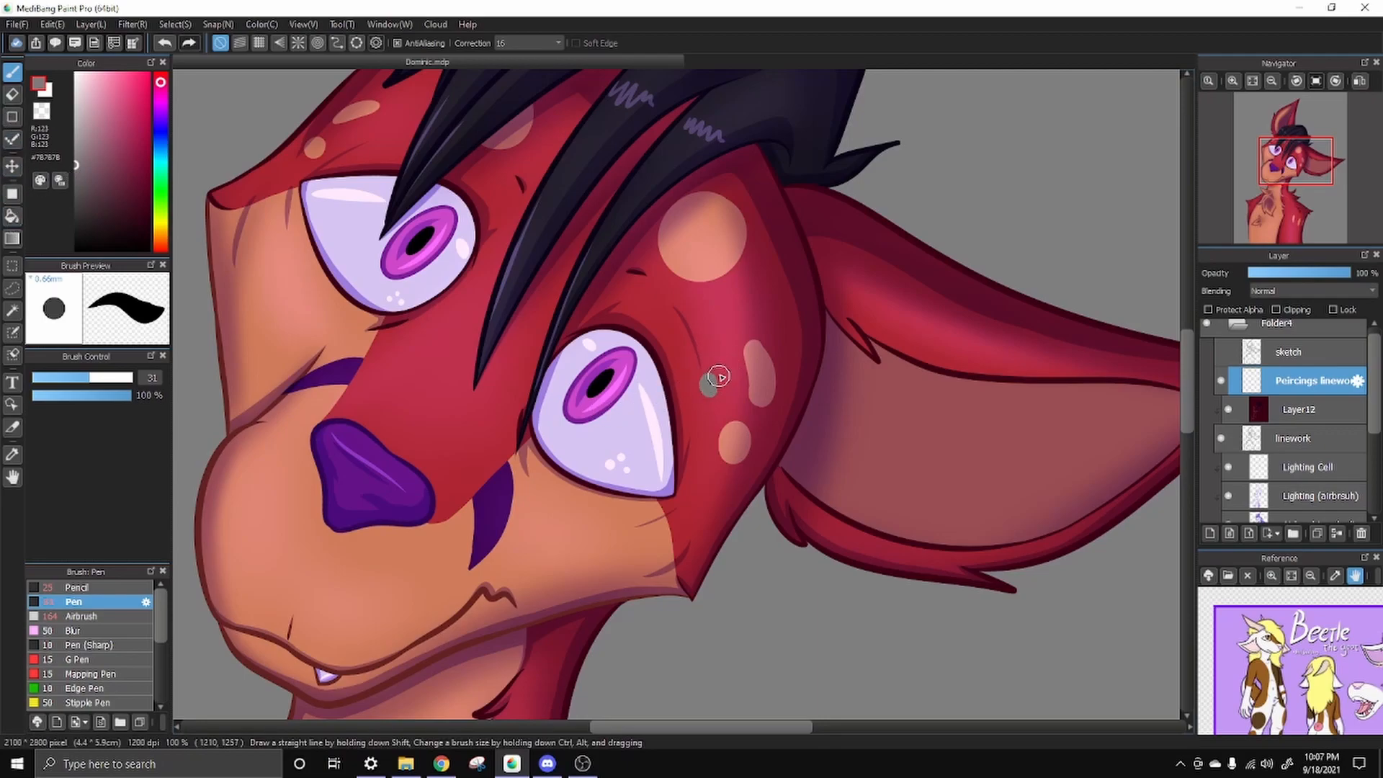
left_click(1221, 351)
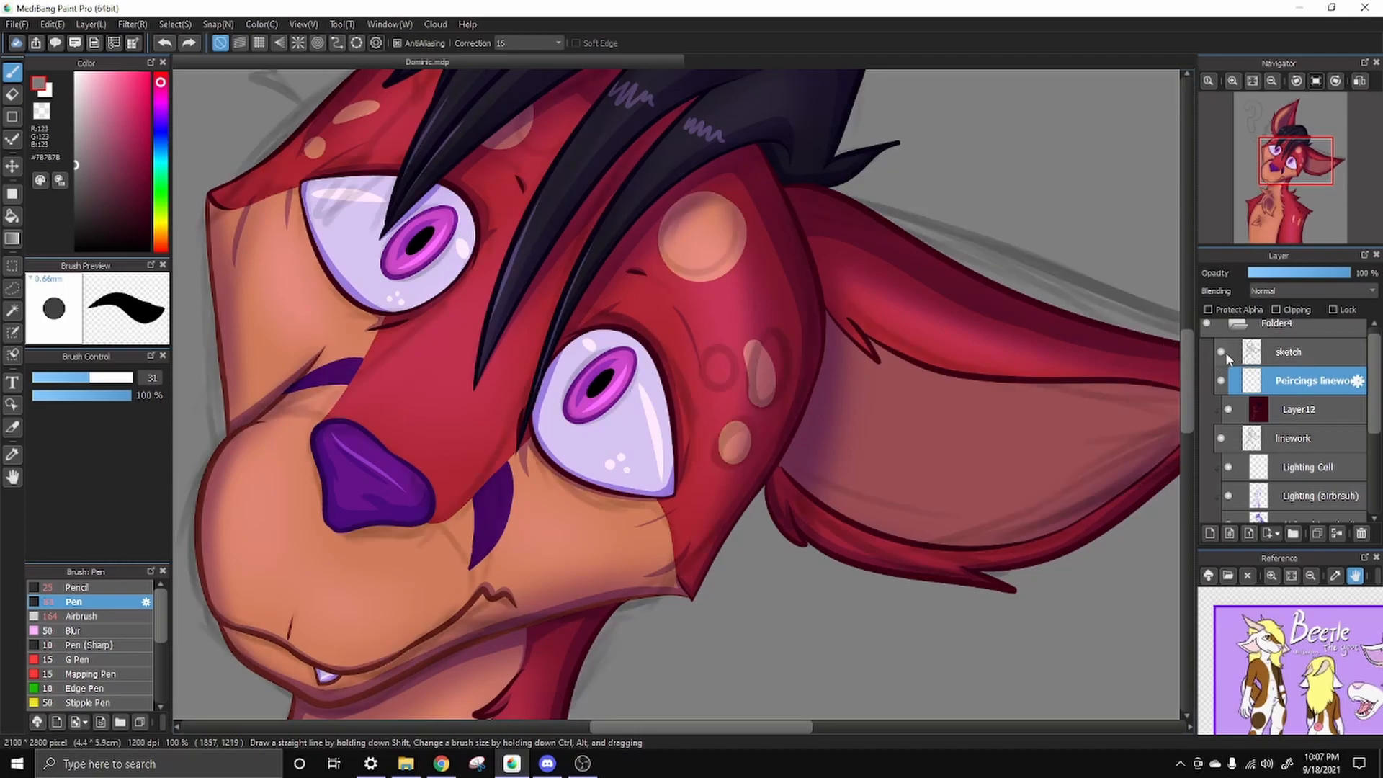
left_click(1222, 352)
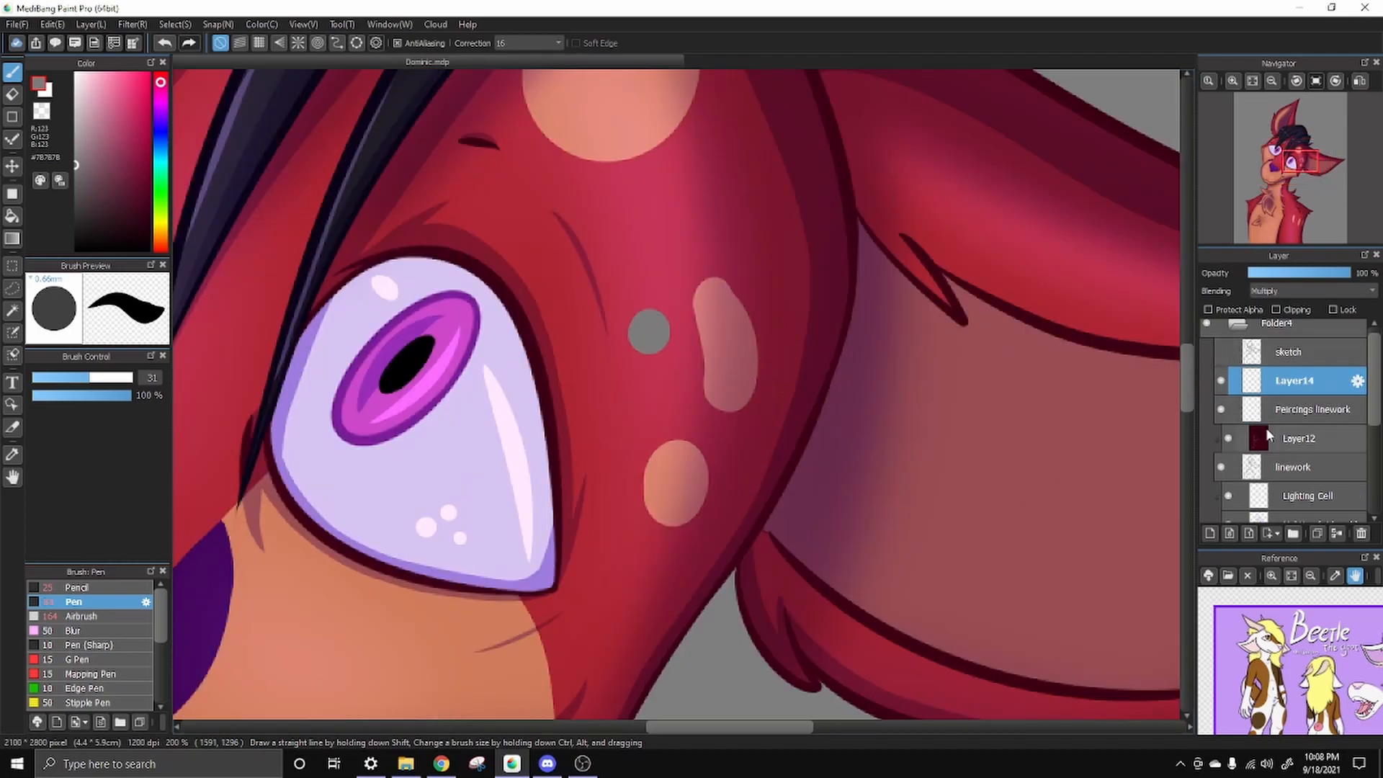
Name the new Multiply layer Shading and dab a purple #5E34DB dot in the stud's centre, undoing the off-centre one
left_click(1359, 384)
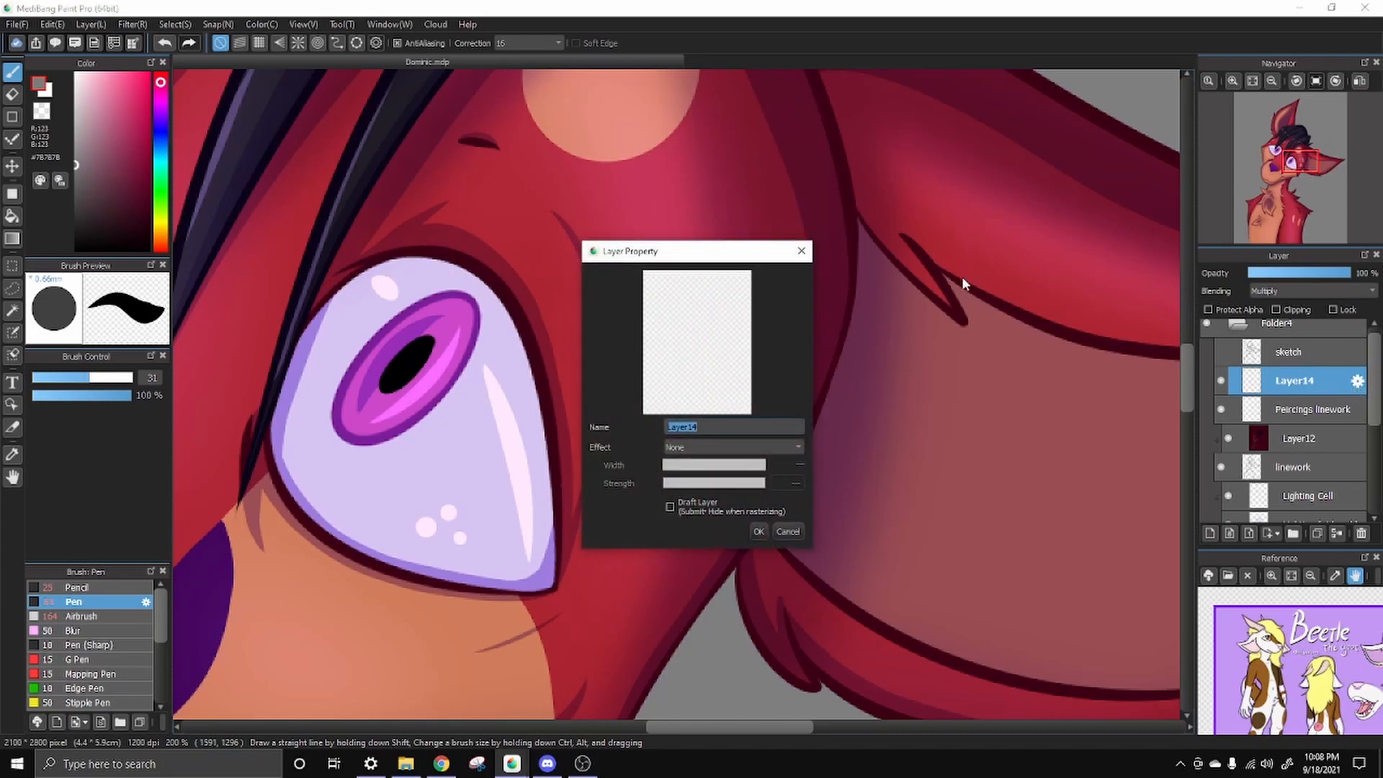
type("Shading")
key("Return")
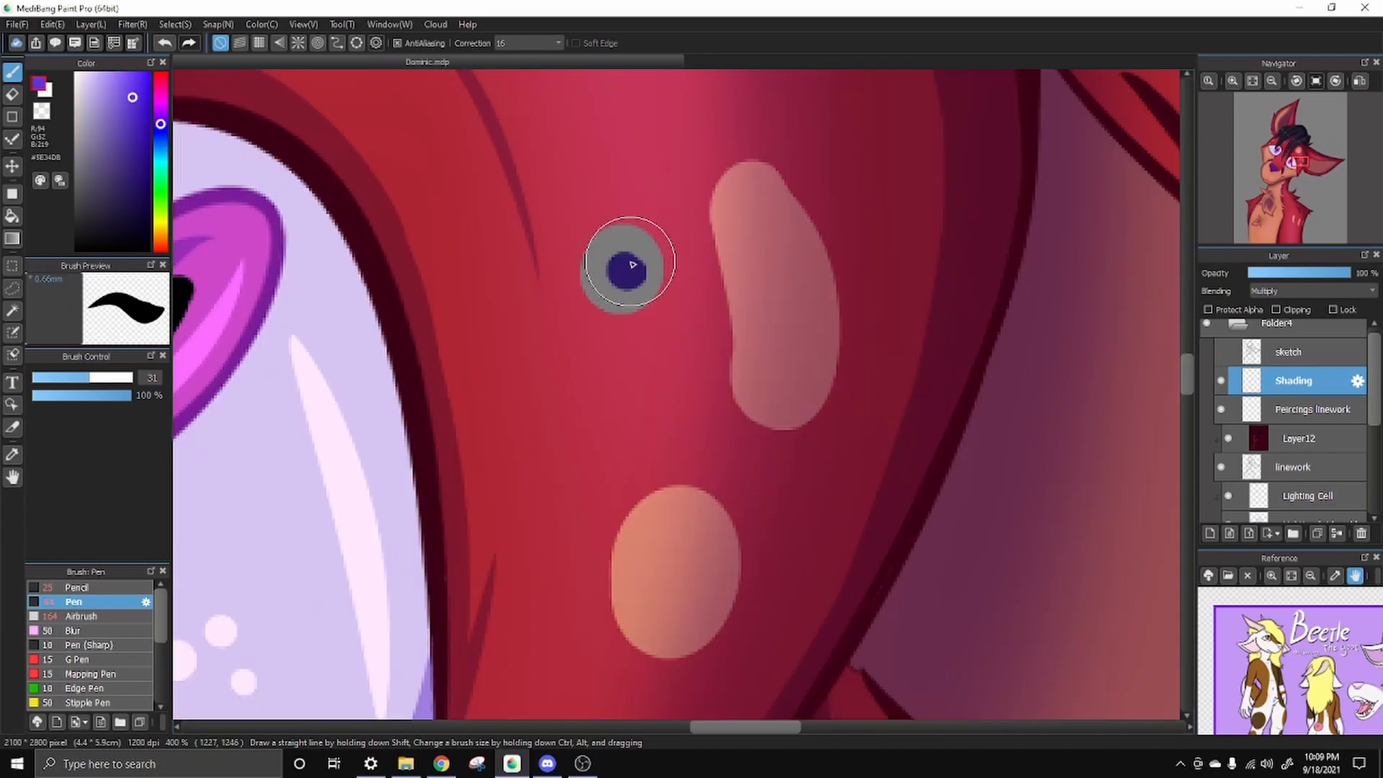
key("ctrl+z")
left_click(622, 268)
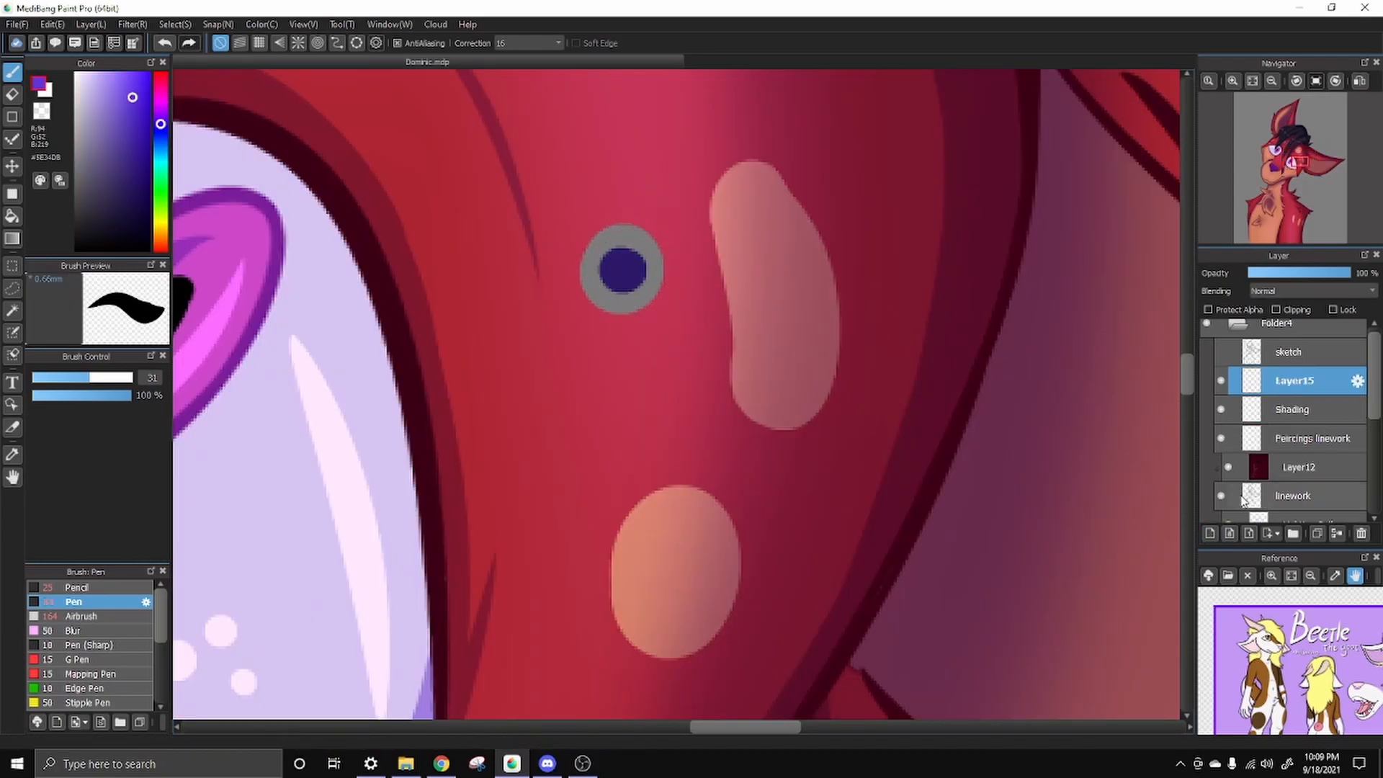
Soften the stud's shading with the Airbrush at size 20 and set the Shading layer's opacity to 55%
left_click(83, 616)
left_click_drag(110, 386, 74, 385)
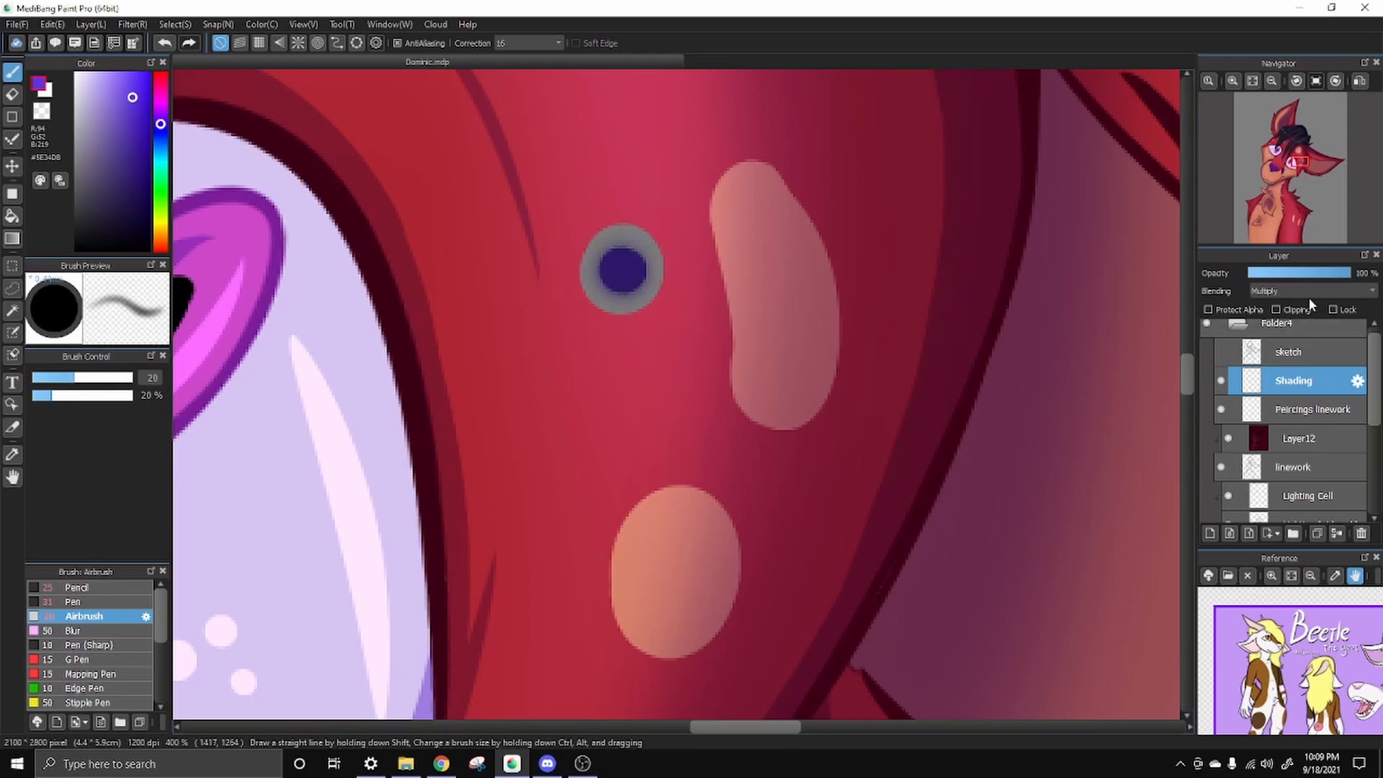
left_click(1288, 274)
left_click(1309, 275)
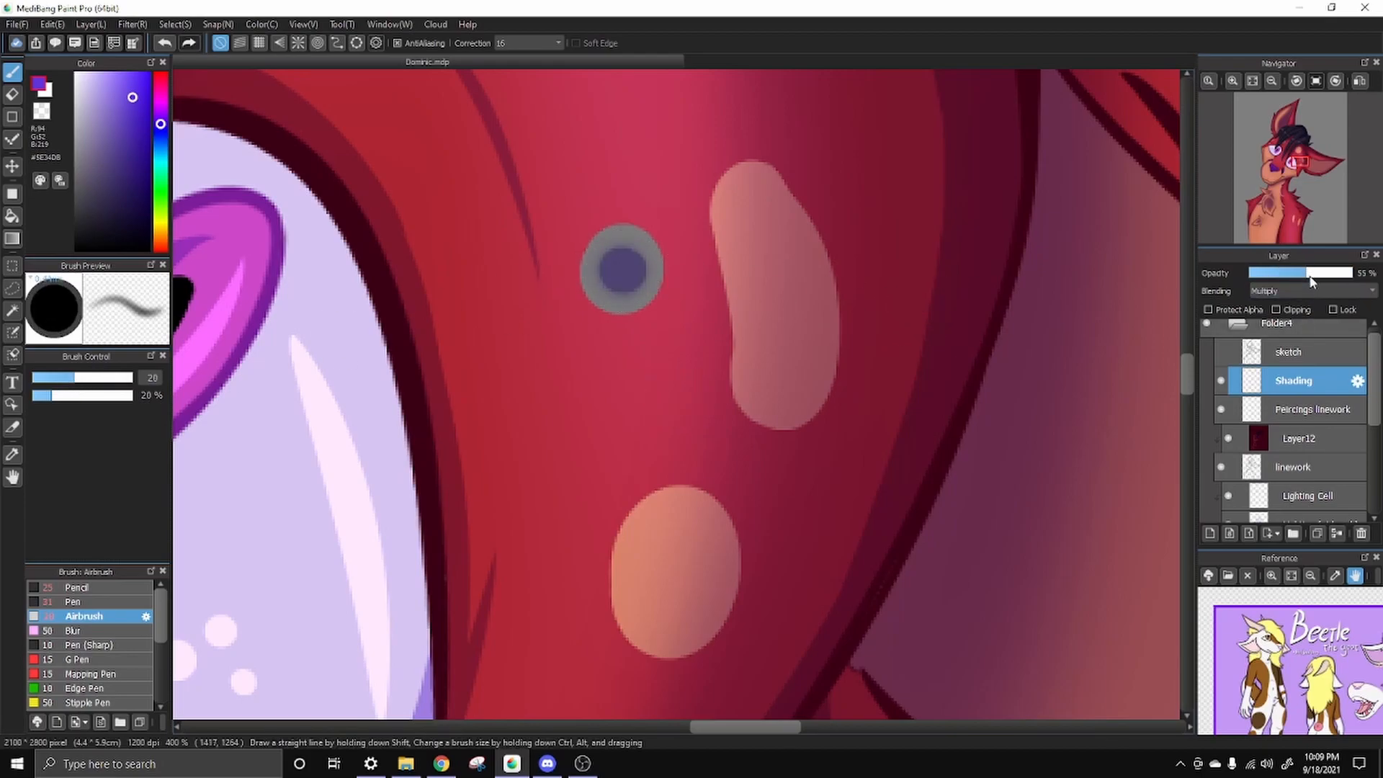
Add a new layer above Shading, clip it to the piercings layer and set its blending to Add
left_click(1211, 533)
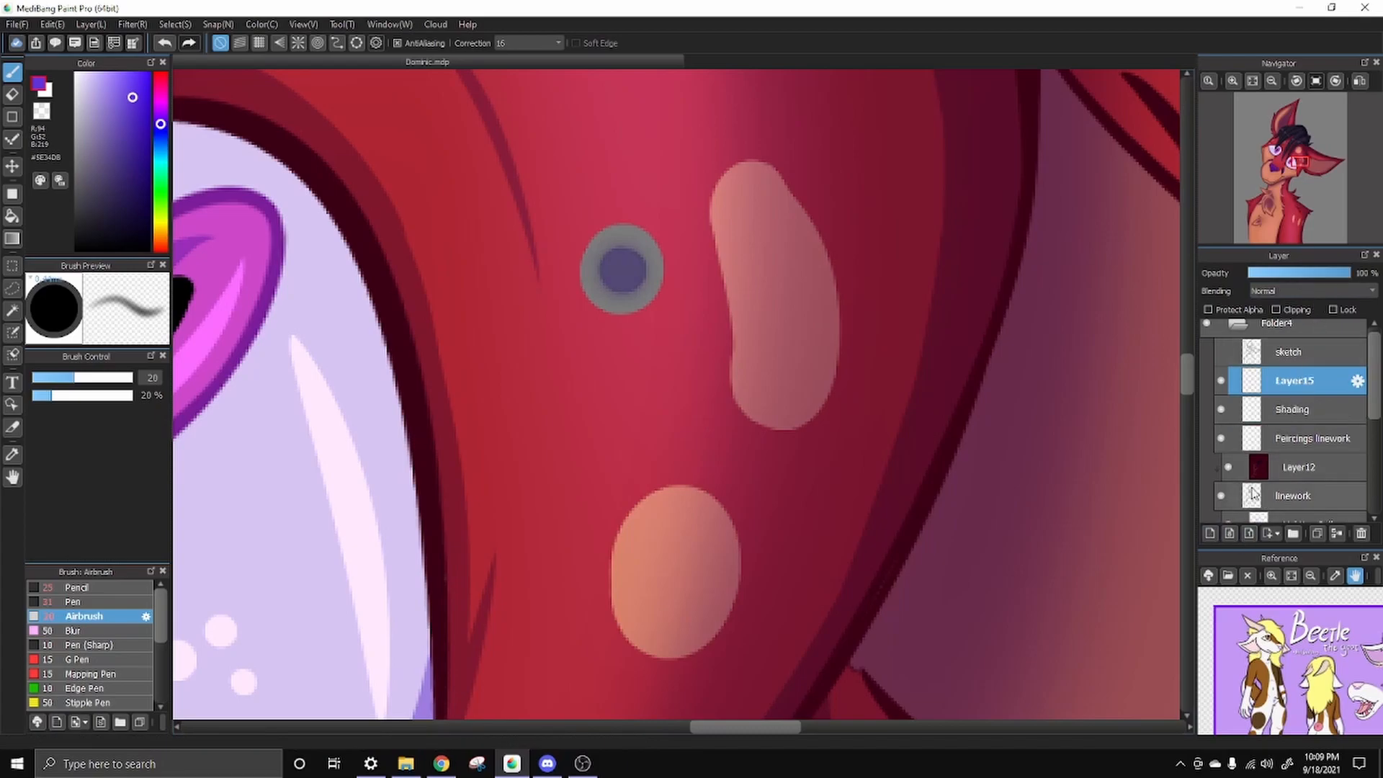
left_click(1302, 309)
left_click(1309, 291)
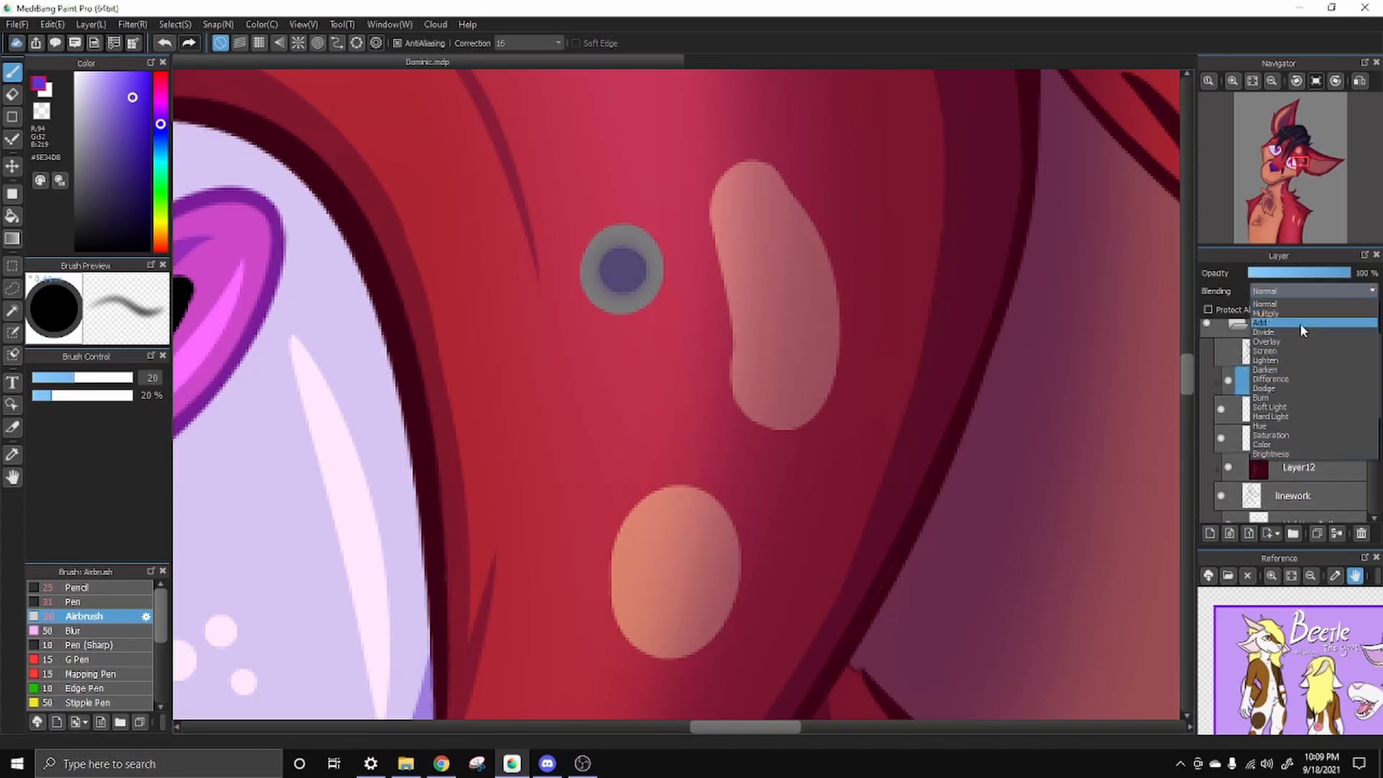
left_click(1299, 322)
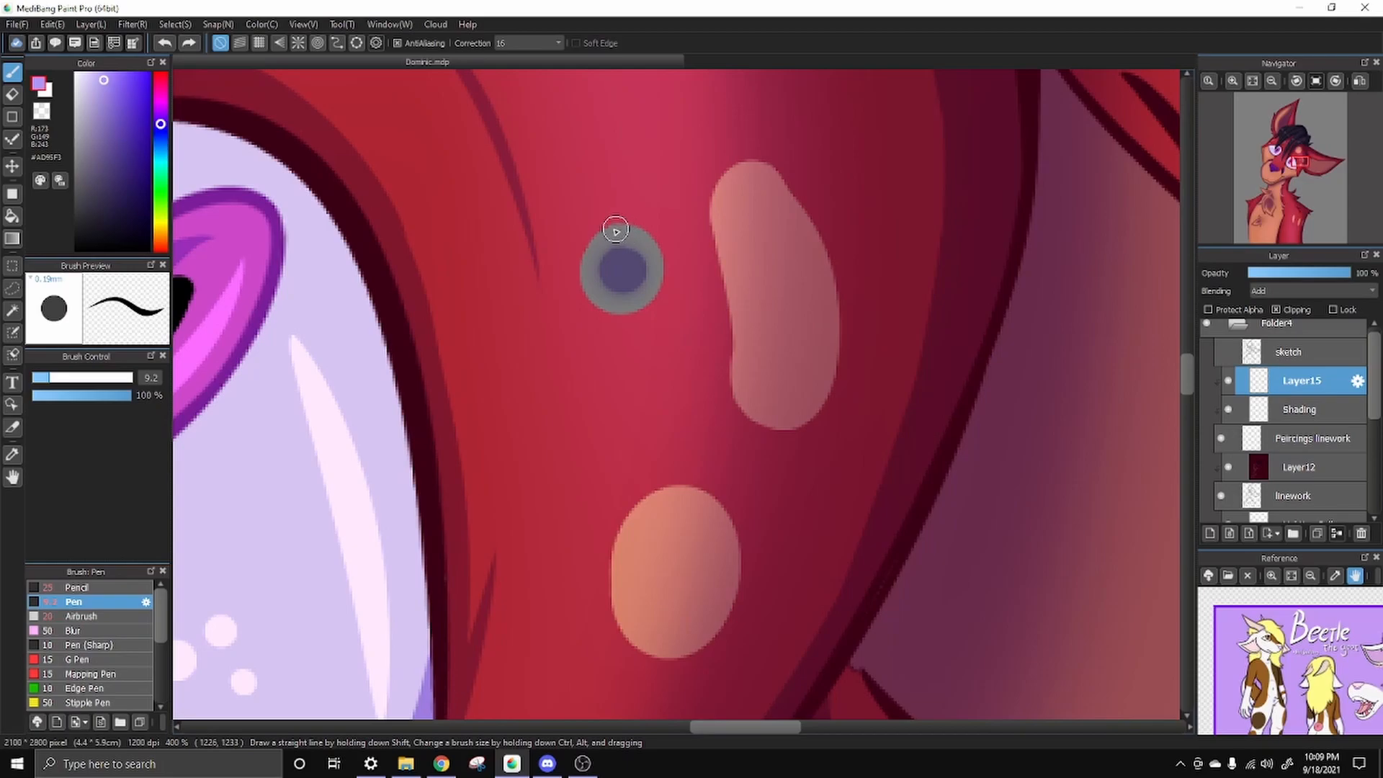
Paint a light purple #AD95F3 highlight along the stud's rim with the Pen at size 9.2, undoing unsuccessful strokes
mouse_move(597, 237)
left_mouse_down()
mouse_move(636, 317)
mouse_move(612, 230)
mouse_move(626, 319)
mouse_move(612, 236)
mouse_move(604, 314)
mouse_move(623, 233)
mouse_move(579, 268)
mouse_move(664, 257)
mouse_move(581, 268)
mouse_move(657, 247)
mouse_move(620, 257)
mouse_move(604, 300)
mouse_move(665, 265)
mouse_move(641, 254)
mouse_move(580, 271)
mouse_move(650, 285)
mouse_move(634, 252)
mouse_move(655, 297)
left_mouse_up()
key("ctrl+z")
key("ctrl+z")
key("ctrl+z")
key("ctrl+z")
key("ctrl+z")
key("ctrl+z")
key("ctrl+z")
key("ctrl+z")
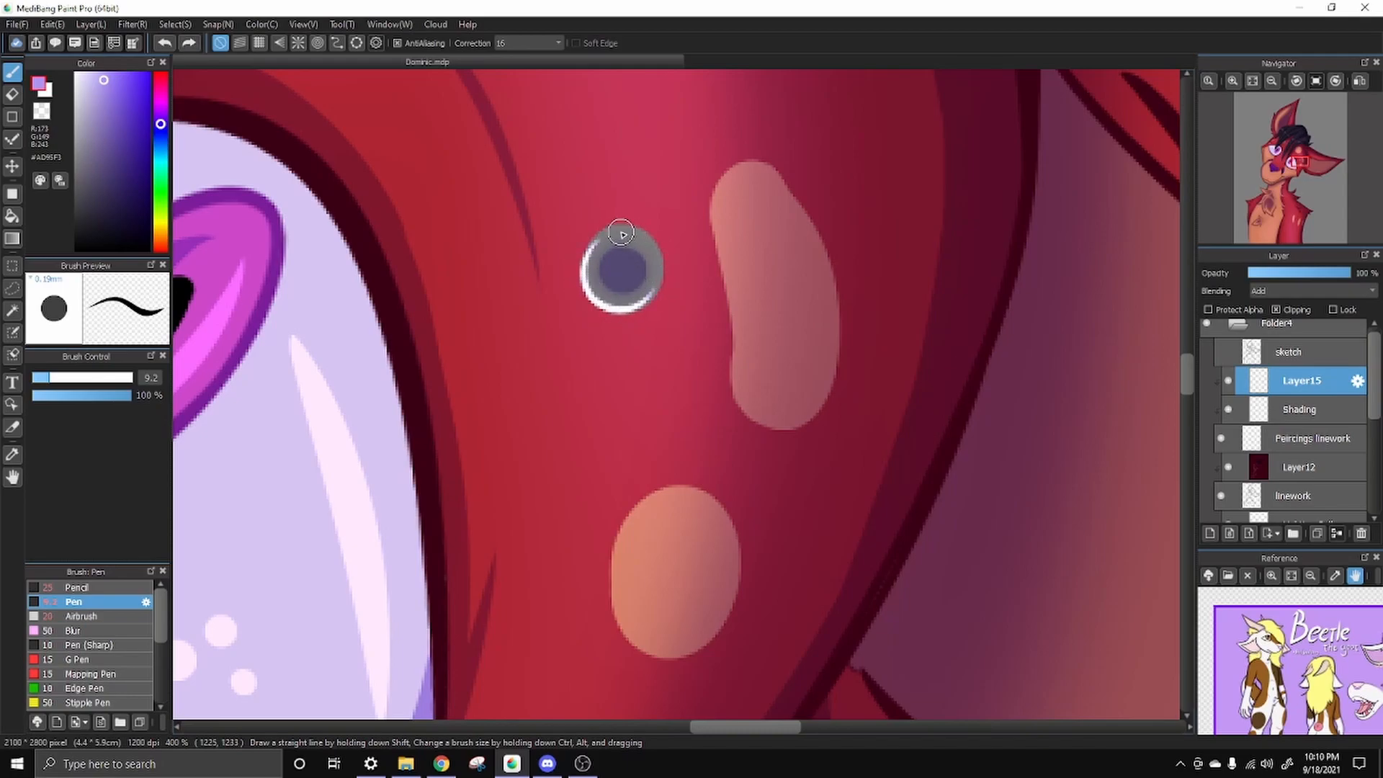
Extend the highlight along the stud's upper right rim, undoing stray strokes, and adjust the highlight layer's opacity
left_click_drag(635, 230, 653, 283)
key("ctrl+z")
left_click_drag(623, 228, 660, 283)
mouse_move(608, 231)
left_mouse_down()
mouse_move(655, 280)
mouse_move(643, 287)
mouse_move(647, 237)
mouse_move(651, 287)
left_mouse_up()
key("ctrl+z")
key("ctrl+z")
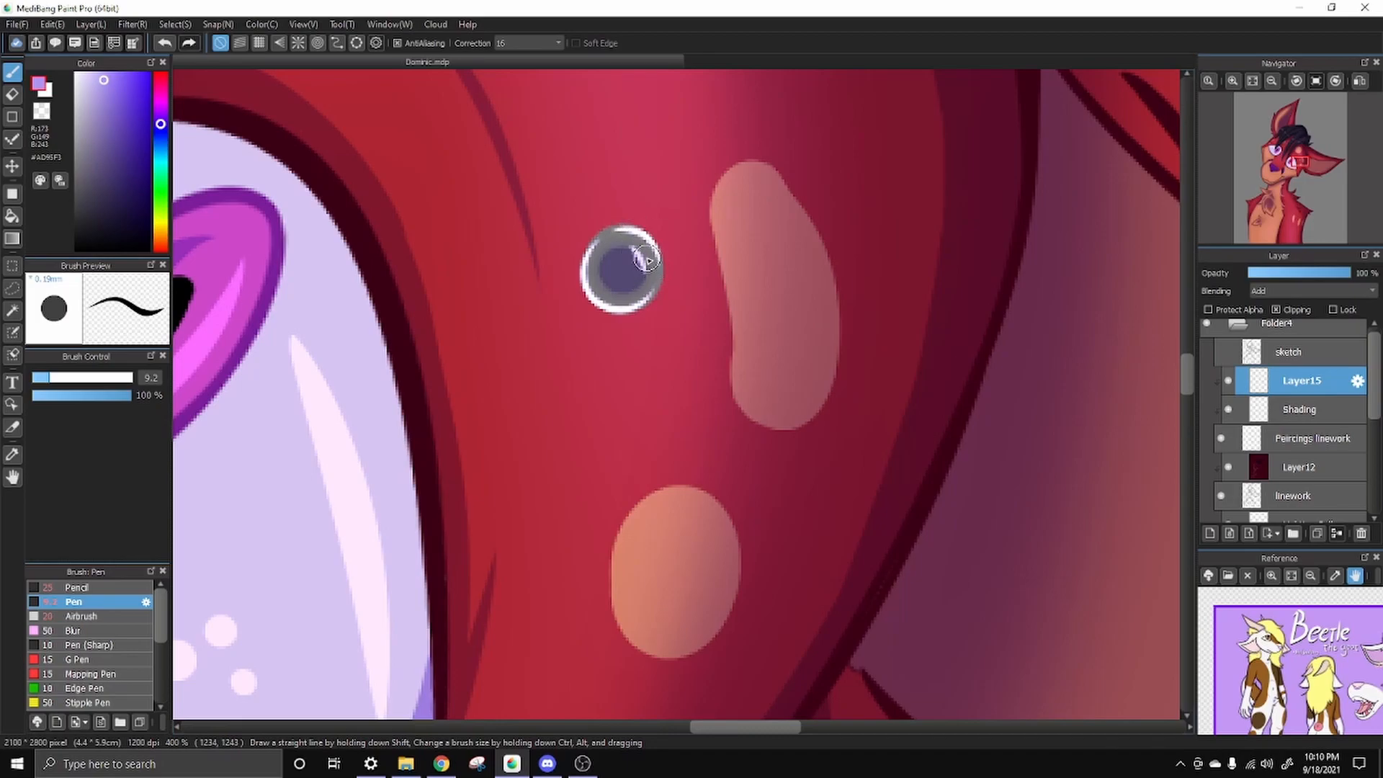
left_click(1282, 273)
mouse_move(1280, 81)
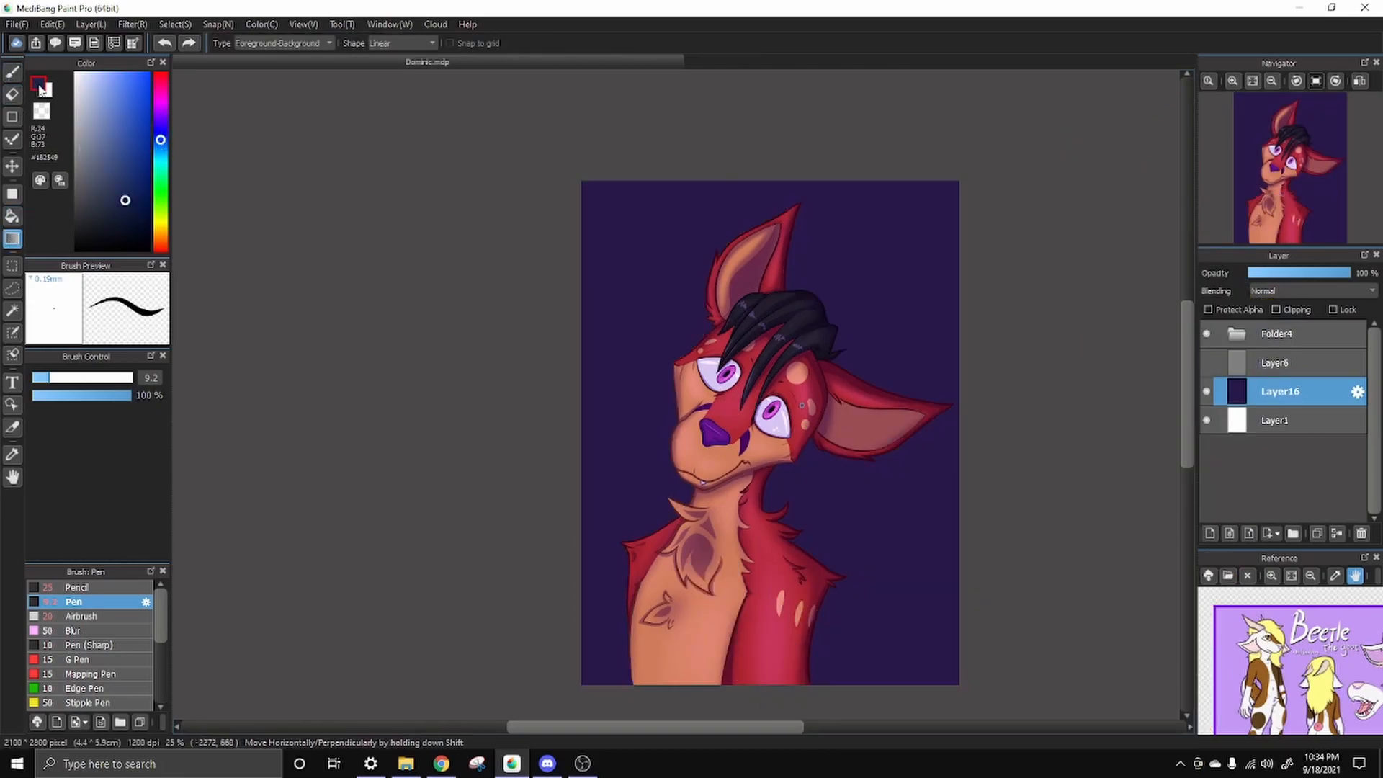
Apply a diagonal linear Foreground-Transparent gradient in dark purple #200338 across the background layer
left_click(281, 43)
left_click(281, 70)
right_click(717, 441)
left_click_drag(460, 157, 914, 681)
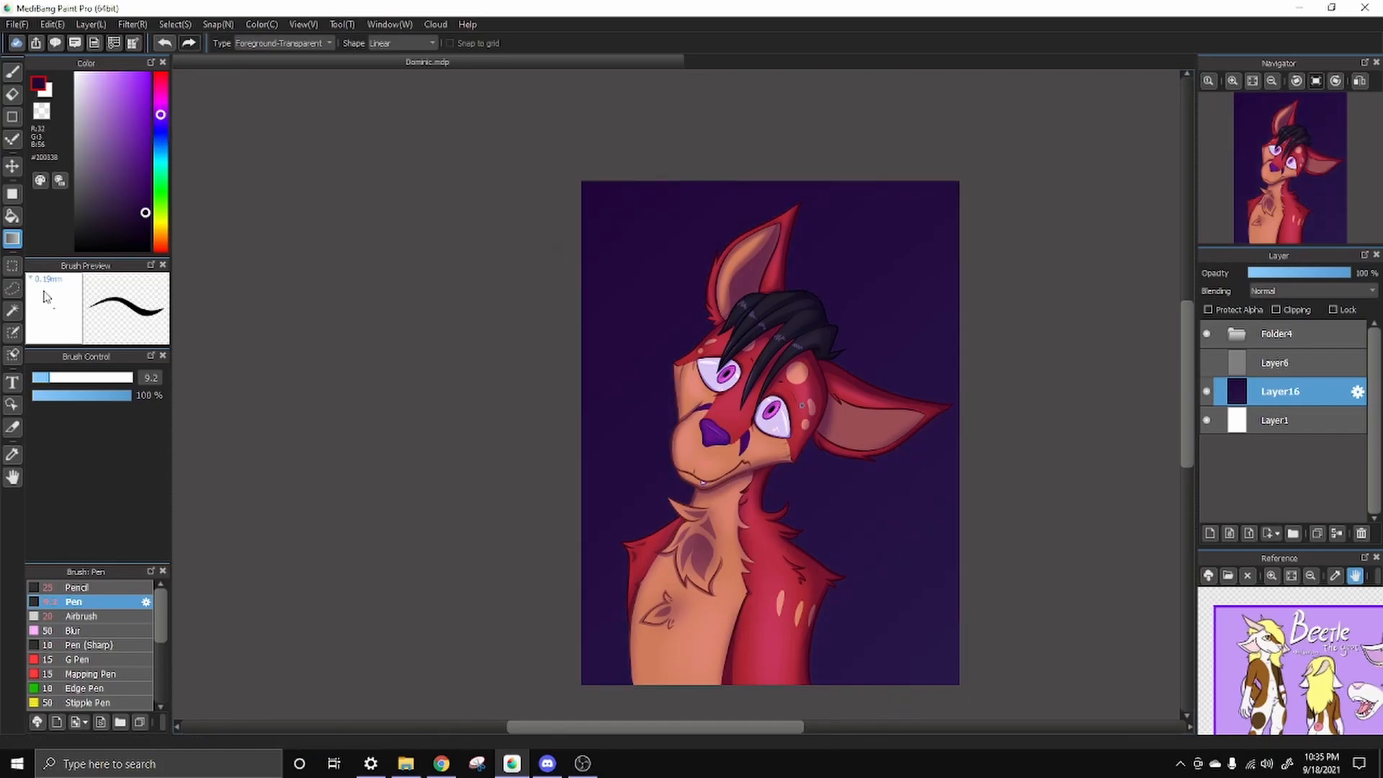
On a new layer above the background, draw a diagonal neon line in pink #EC17C3 with the Airbrush at size 87
key("b")
left_click(161, 95)
mouse_move(128, 90)
left_mouse_down()
mouse_move(93, 105)
mouse_move(143, 85)
left_mouse_up()
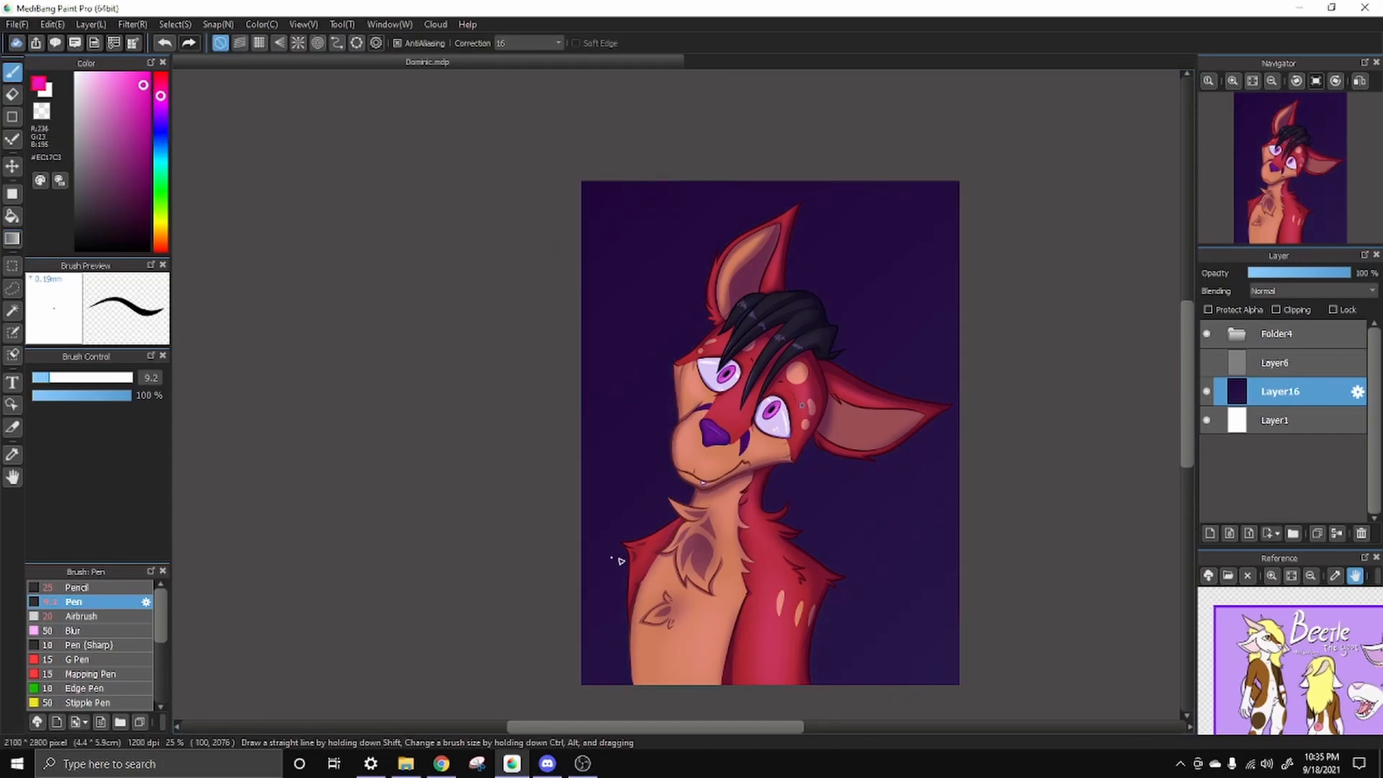
key("ctrl+shift+n")
left_click(103, 616)
left_click(117, 377)
left_click_drag(920, 180, 579, 685)
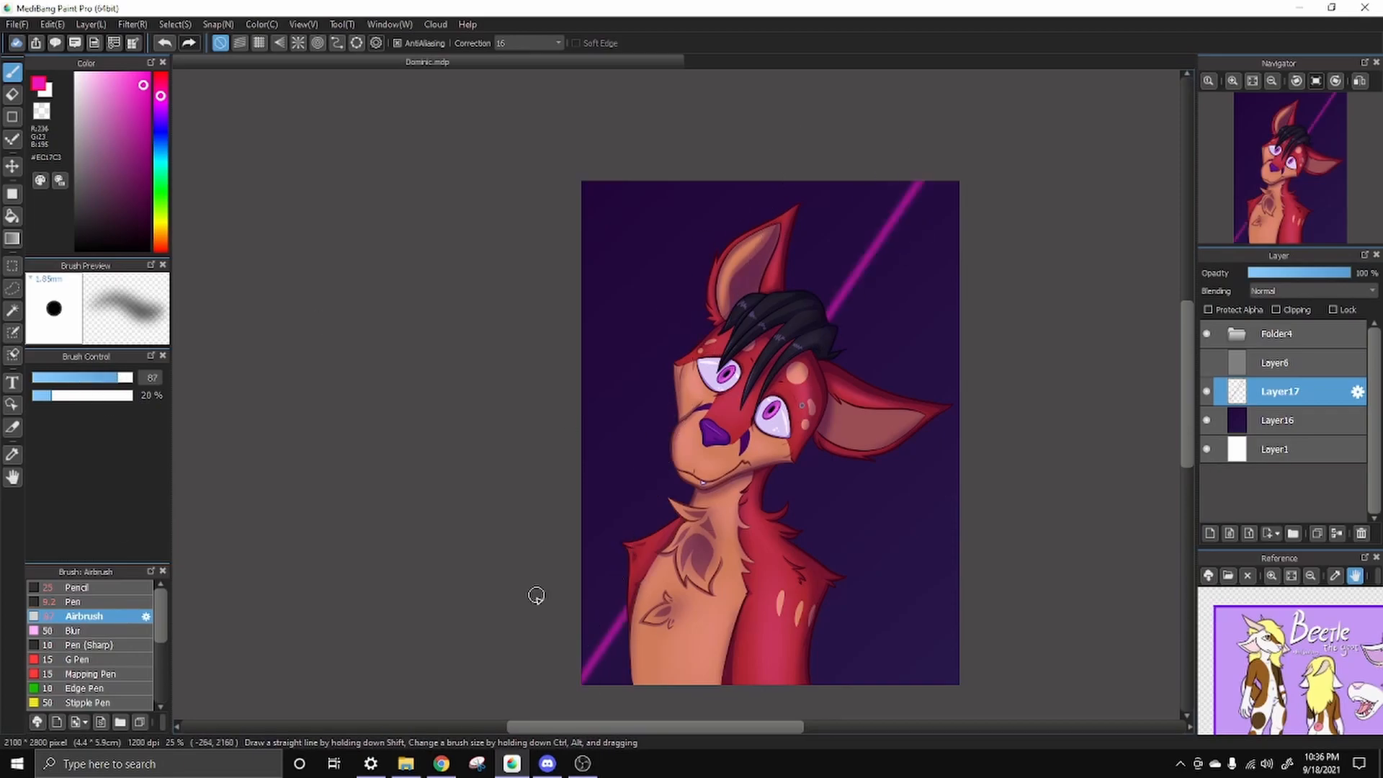
Add more straight pink diagonal lines fanning across the background on both sides of the character
left_click_drag(820, 162, 548, 640)
left_click_drag(551, 537, 684, 163)
left_click_drag(638, 704, 967, 288)
left_click_drag(725, 698, 995, 418)
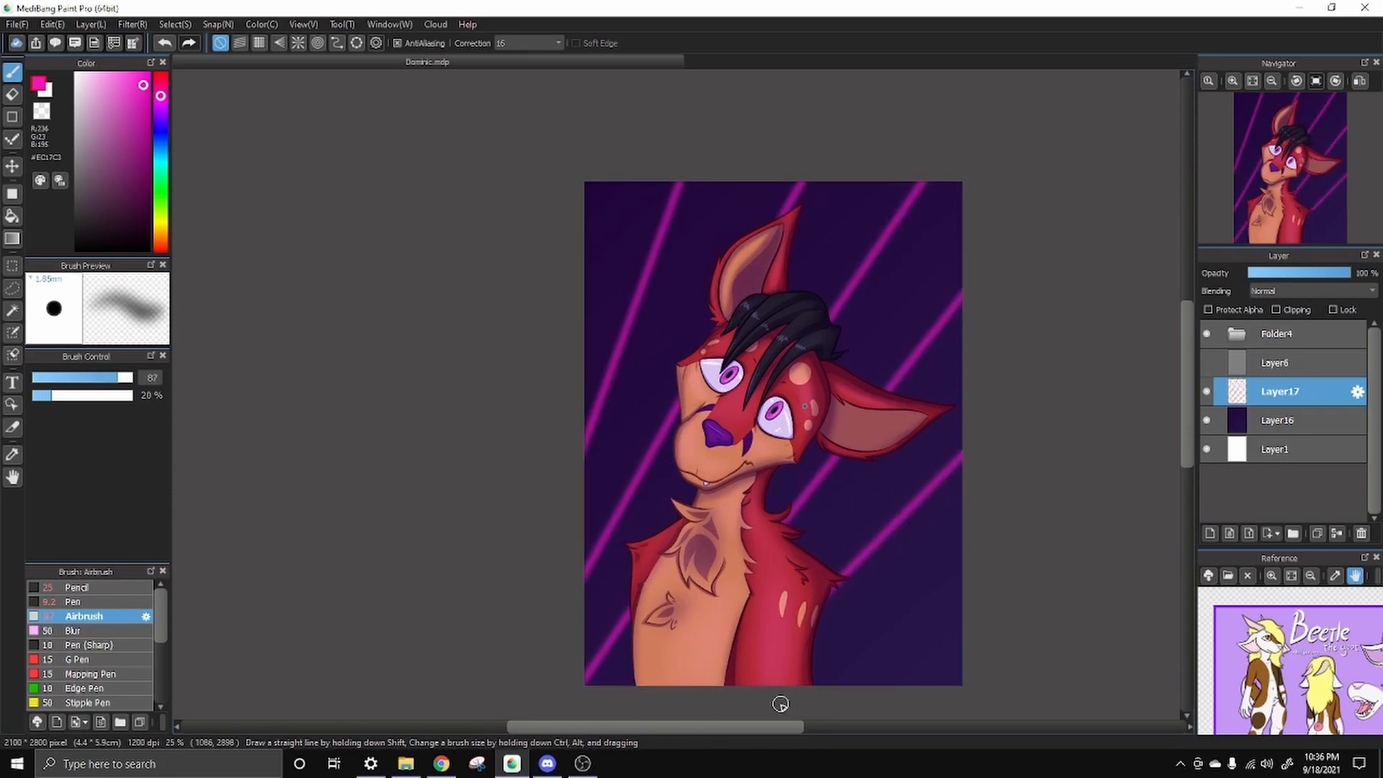
left_click_drag(781, 704, 1038, 526)
left_click_drag(550, 377, 609, 131)
Trace bright cores over the neon lines in light pink #FFC3F3 with the Airbrush at size 36
left_click(92, 73)
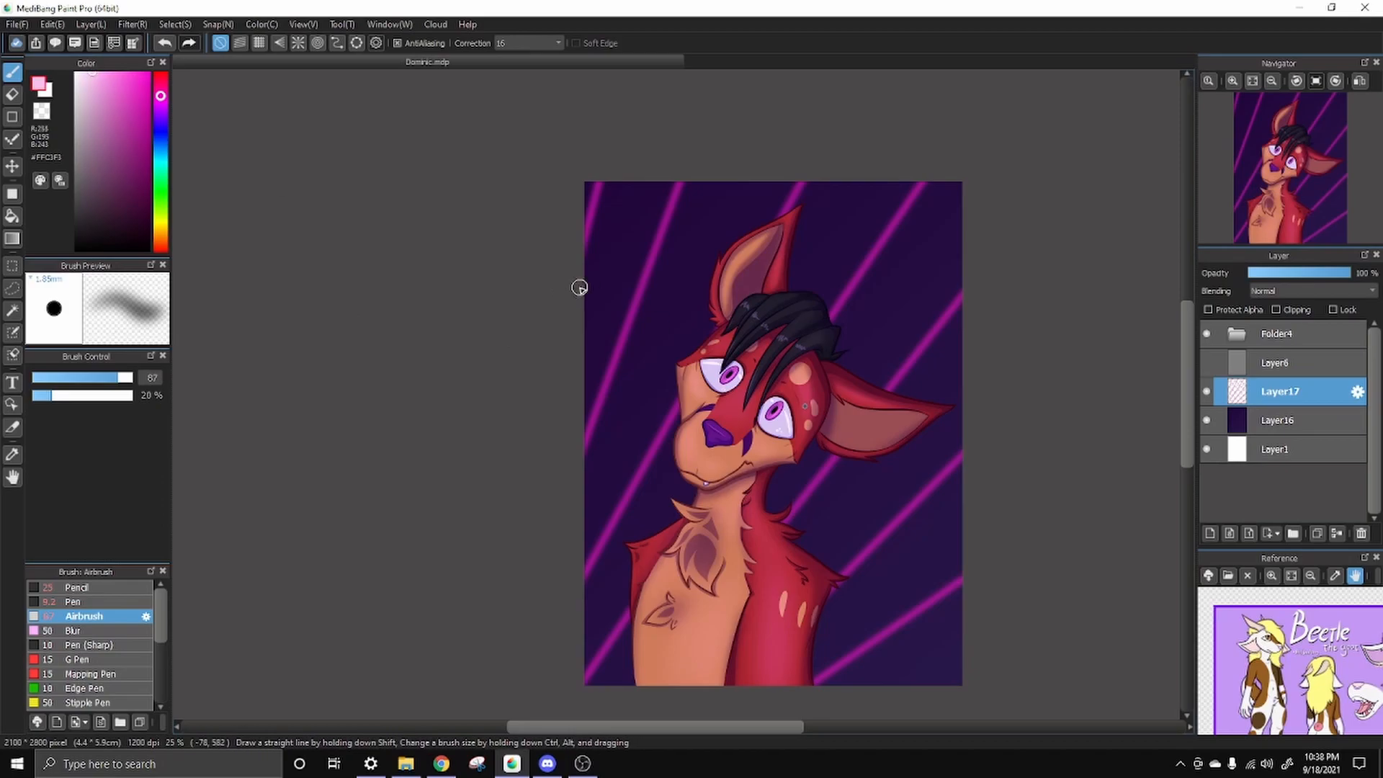
left_click(95, 377)
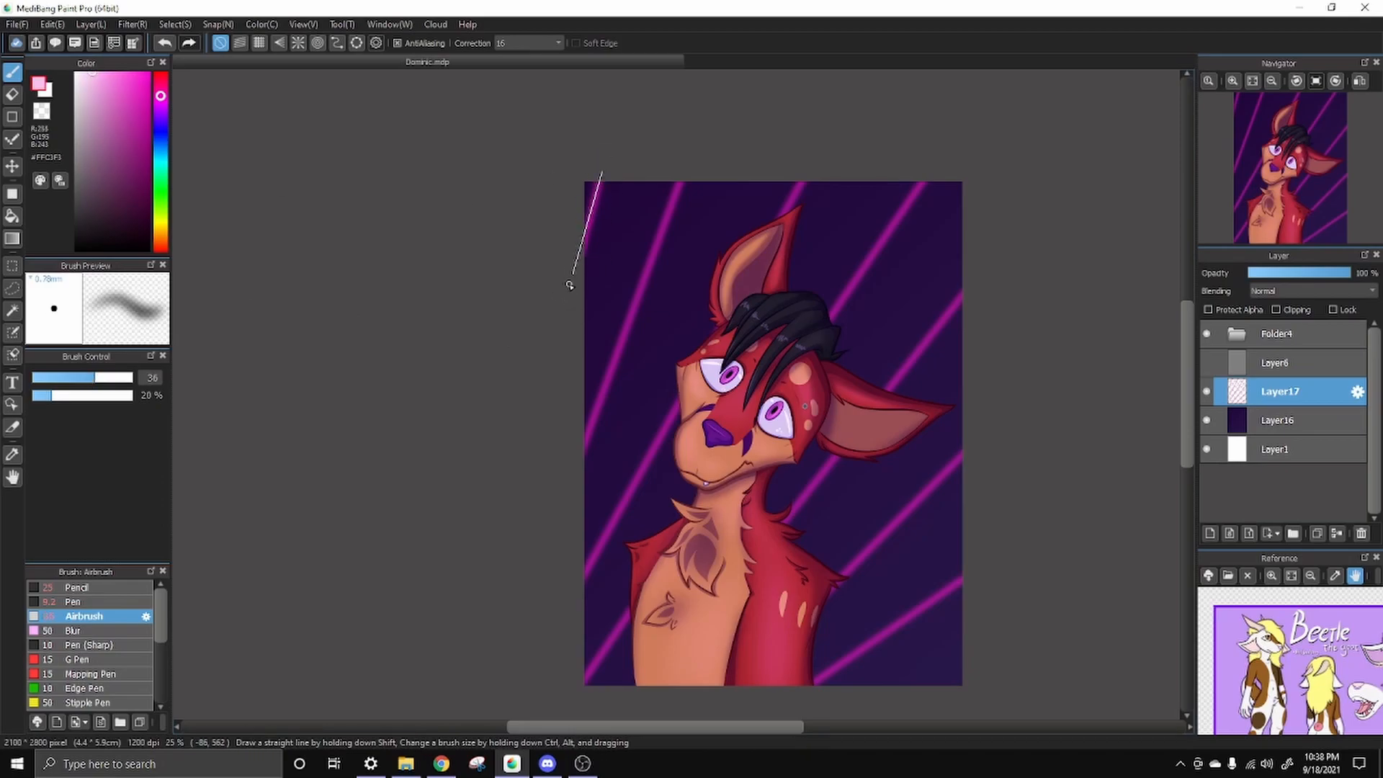
left_click(601, 161, "shift")
left_click(578, 454)
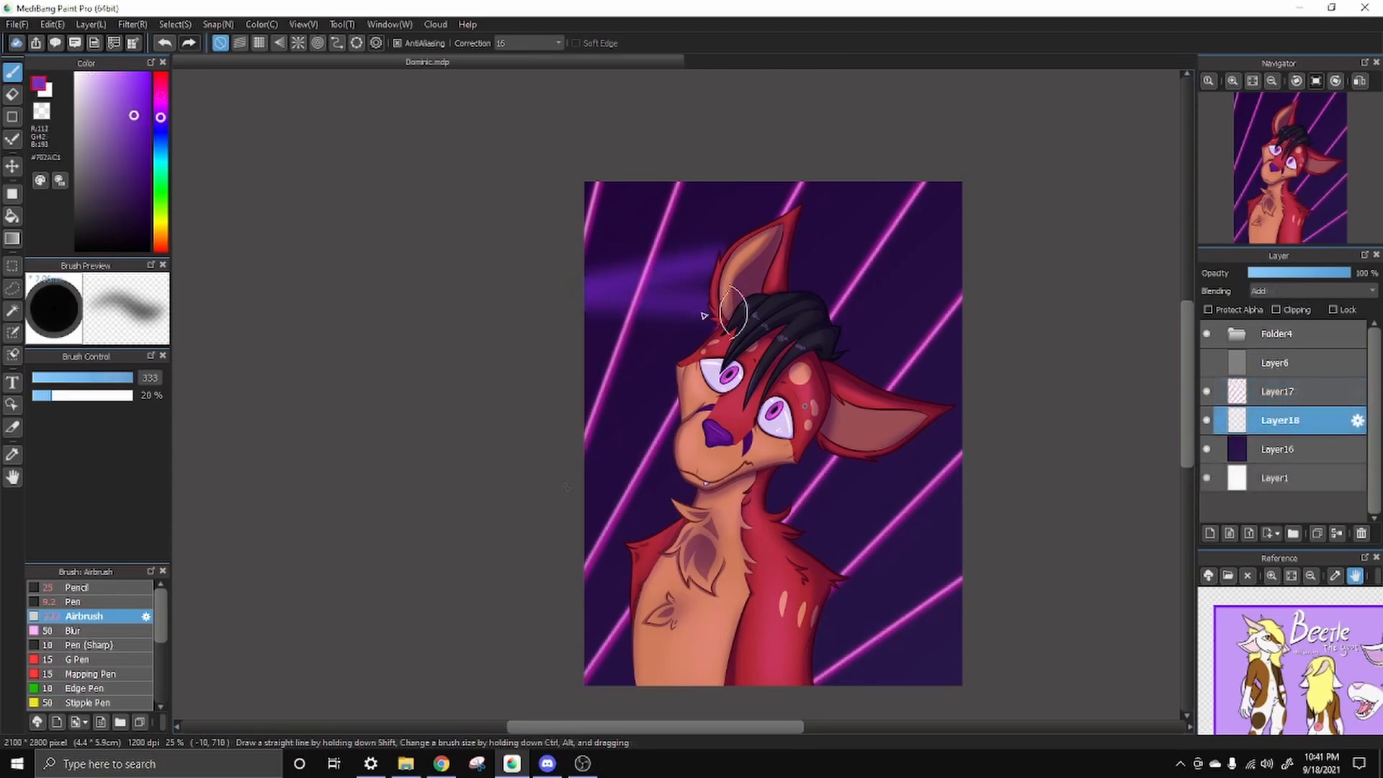
mouse_move(733, 312)
left_mouse_down()
mouse_move(725, 382)
mouse_move(565, 349)
mouse_move(711, 503)
mouse_move(613, 536)
left_mouse_up()
key("ctrl+z")
key("ctrl+z")
key("ctrl+z")
Brush broad purple #702AC1 cloud streaks behind the neon lines with Watercolor (Wet) and set their layer's opacity to 40%
mouse_move(157, 631)
left_mouse_down()
mouse_move(155, 688)
mouse_move(157, 652)
left_mouse_up()
left_click(101, 689)
mouse_move(598, 281)
left_mouse_down()
mouse_move(672, 333)
mouse_move(1005, 384)
left_mouse_up()
mouse_move(607, 445)
left_mouse_down()
mouse_move(702, 415)
mouse_move(646, 445)
mouse_move(917, 462)
mouse_move(932, 555)
mouse_move(818, 559)
mouse_move(641, 456)
mouse_move(651, 574)
left_mouse_up()
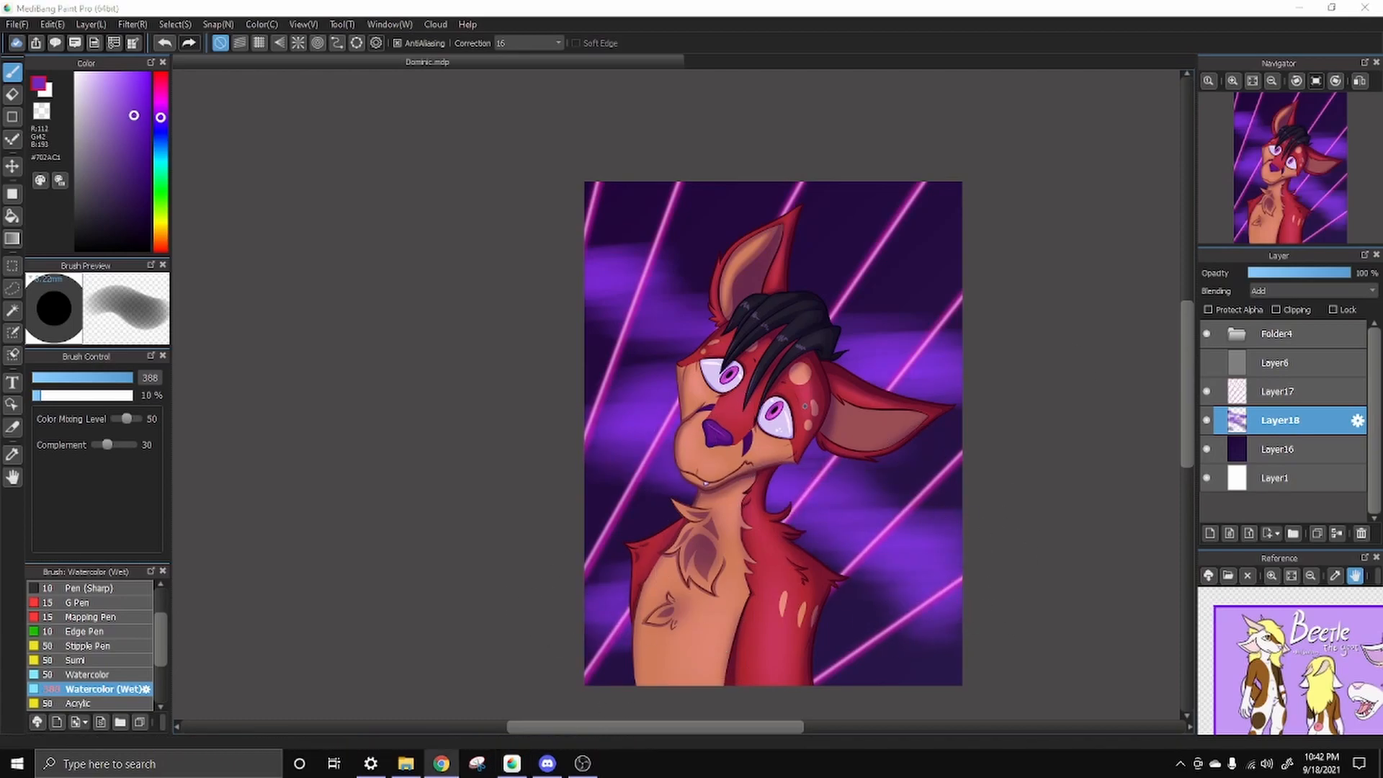
left_click(242, 386)
mouse_move(922, 192)
left_mouse_down()
mouse_move(1155, 167)
mouse_move(818, 250)
mouse_move(944, 266)
left_mouse_up()
left_click(129, 378)
left_click_drag(131, 377, 129, 378)
left_click(1290, 273)
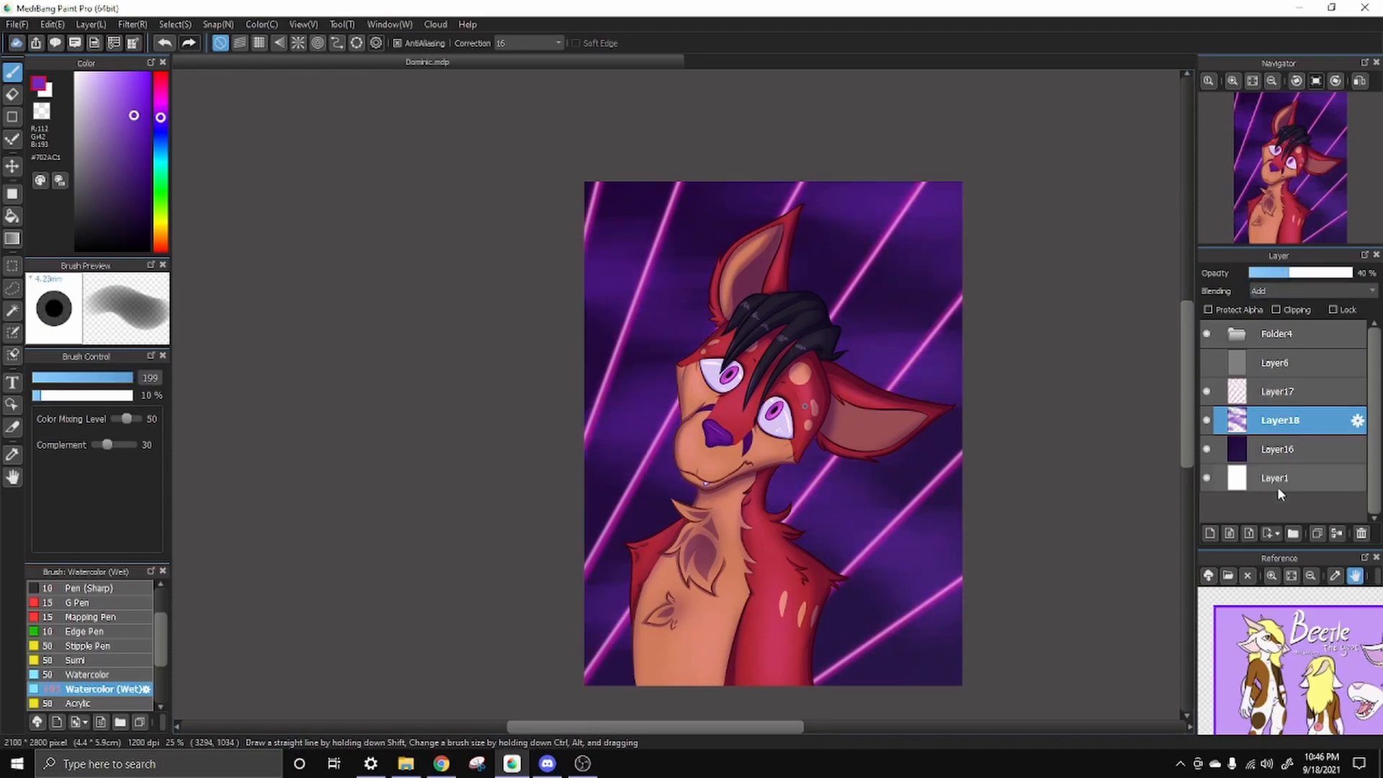
Add another Add-blended layer and paint a purple streak left of the face with Watercolor (Wet) at size 199, undoing a stray stroke
left_click(1209, 534)
left_click(1300, 290)
left_click(1275, 333)
left_click_drag(681, 366, 576, 382)
left_click_drag(576, 382, 680, 371)
mouse_move(810, 299)
left_mouse_down()
mouse_move(1053, 291)
mouse_move(828, 315)
left_mouse_up()
key("ctrl+z")
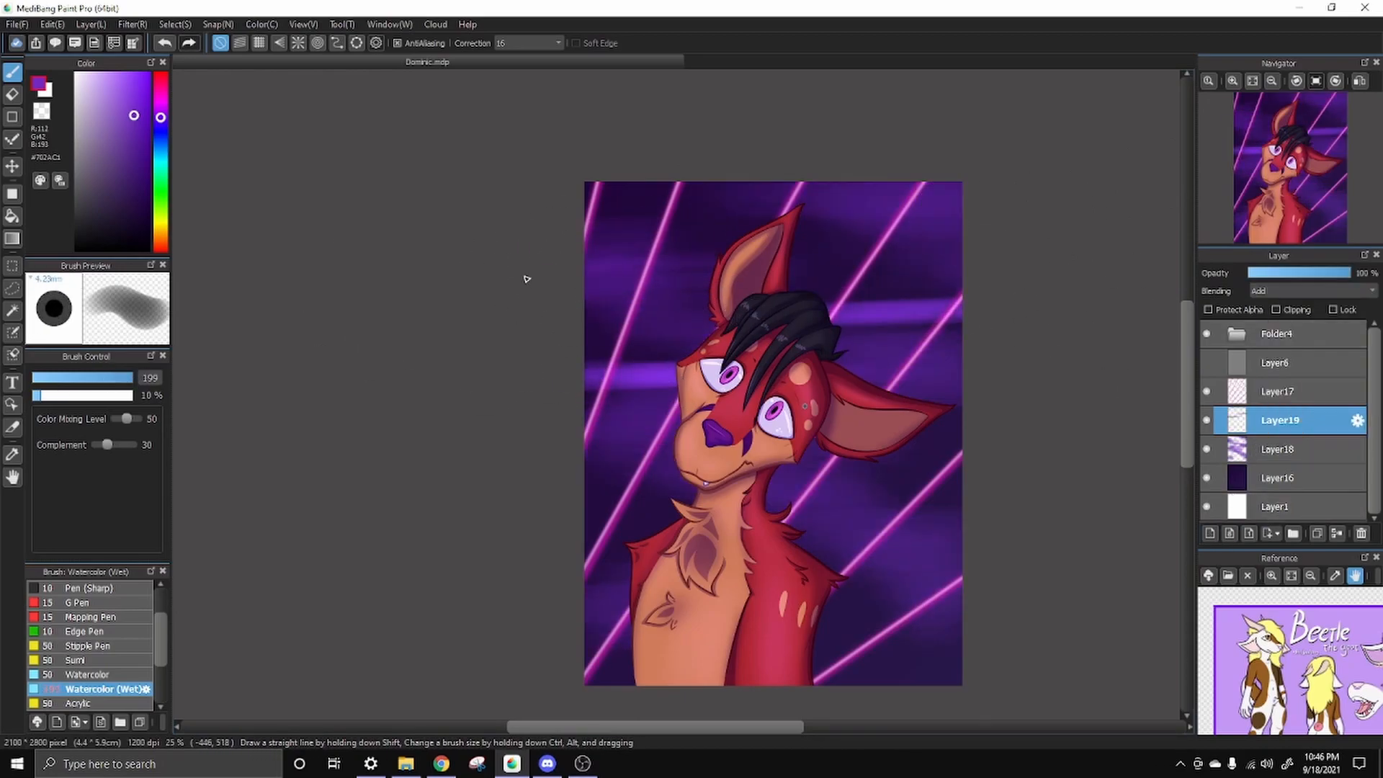
Paint further horizontal purple light streaks across the background on both sides of the character, undoing one misplaced stroke
left_click_drag(504, 278, 713, 276)
left_click_drag(791, 223, 964, 215)
left_click_drag(963, 502, 785, 510)
key("ctrl+z")
left_click_drag(901, 437, 964, 433)
left_click_drag(571, 544, 883, 523)
left_click_drag(893, 625, 963, 621)
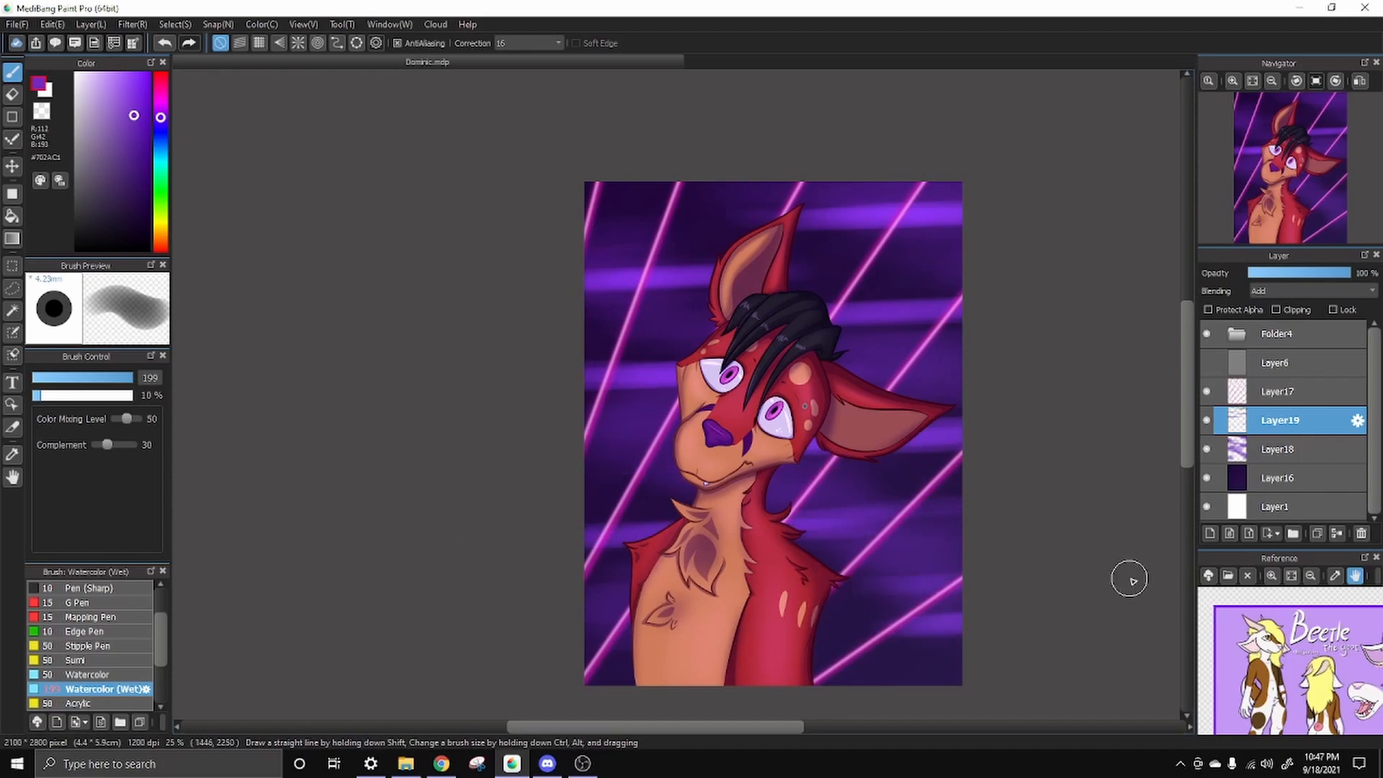
left_click_drag(814, 524, 1160, 525)
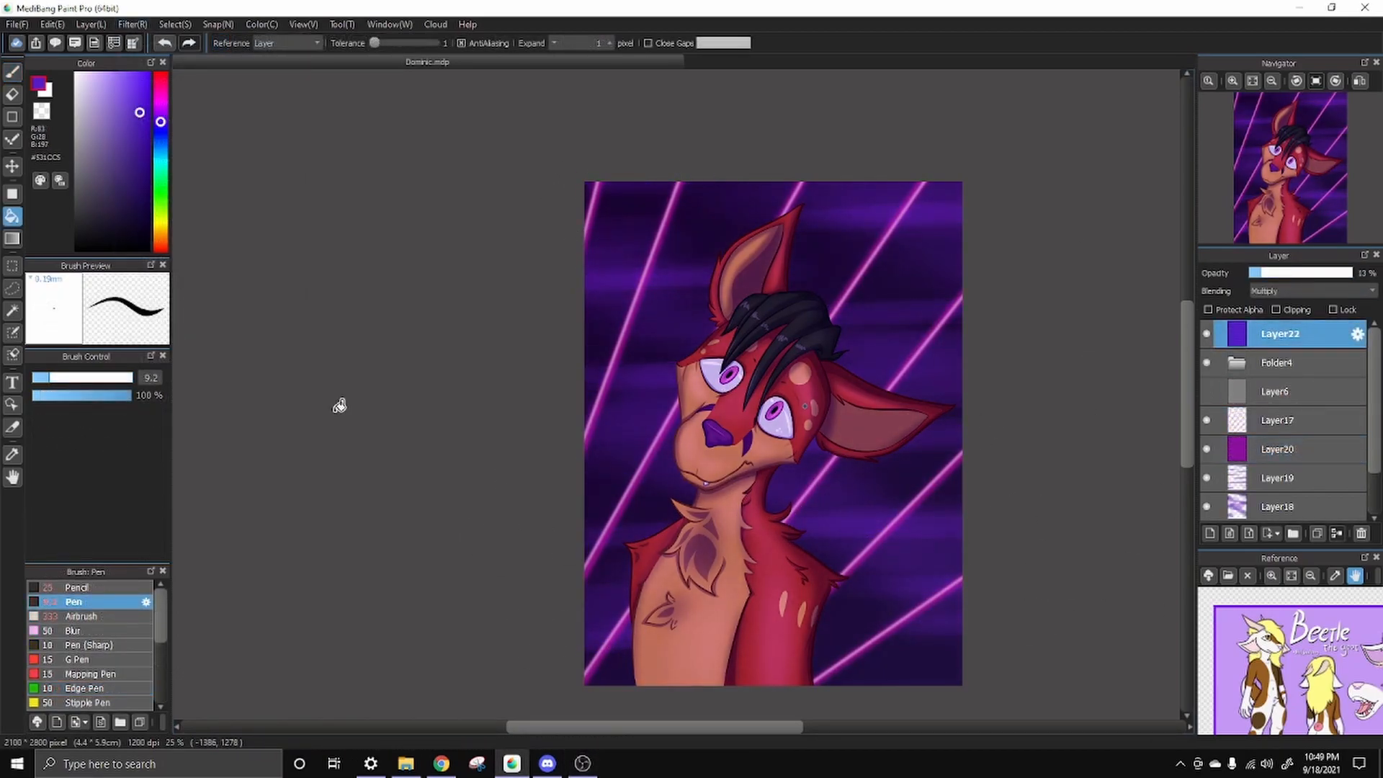
Paste a flattened copy of the character onto a new layer beneath Folder4 and turn on Protect Alpha for it
left_click(11, 72)
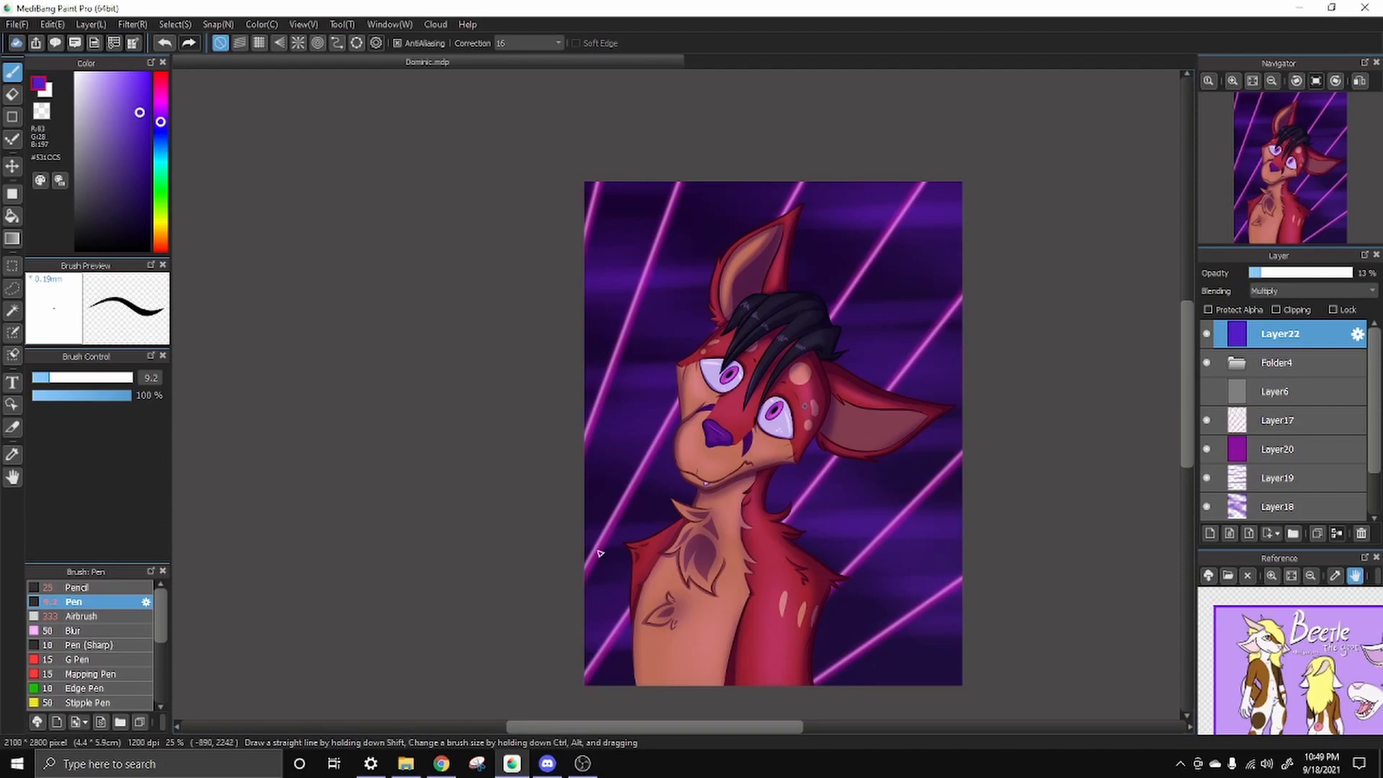
left_click(1236, 362)
mouse_move(1374, 375)
left_mouse_down()
mouse_move(1379, 449)
mouse_move(1374, 355)
mouse_move(1376, 366)
left_mouse_up()
left_click(1239, 366)
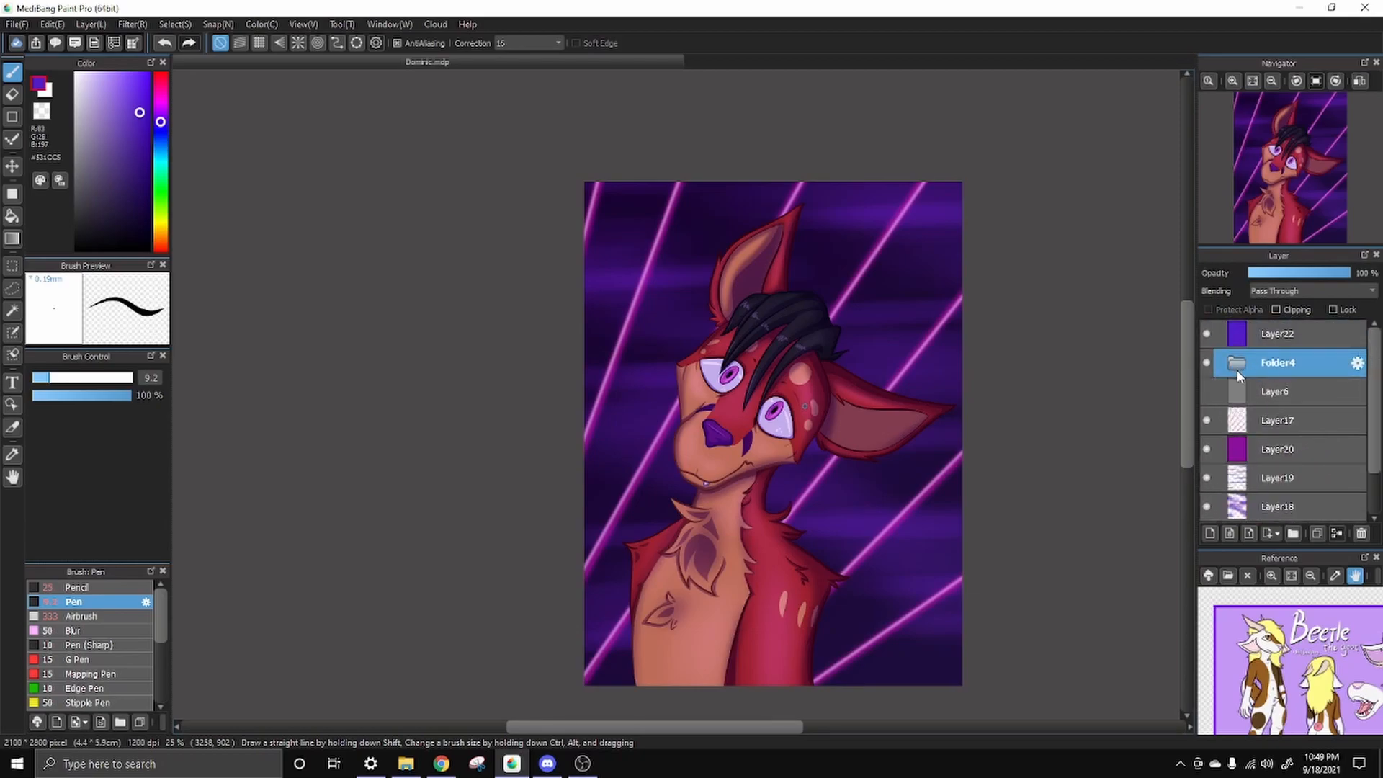
left_click(1286, 391)
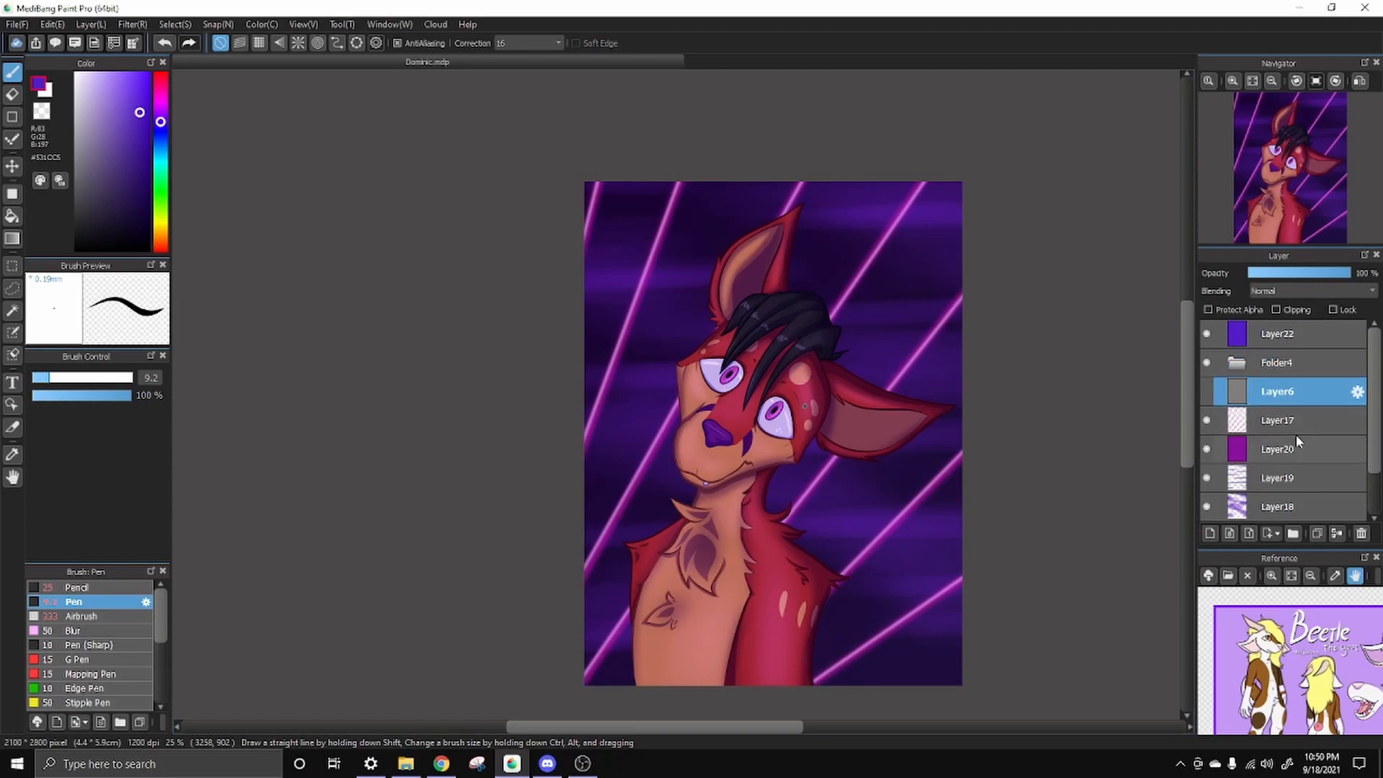
key("ctrl+v")
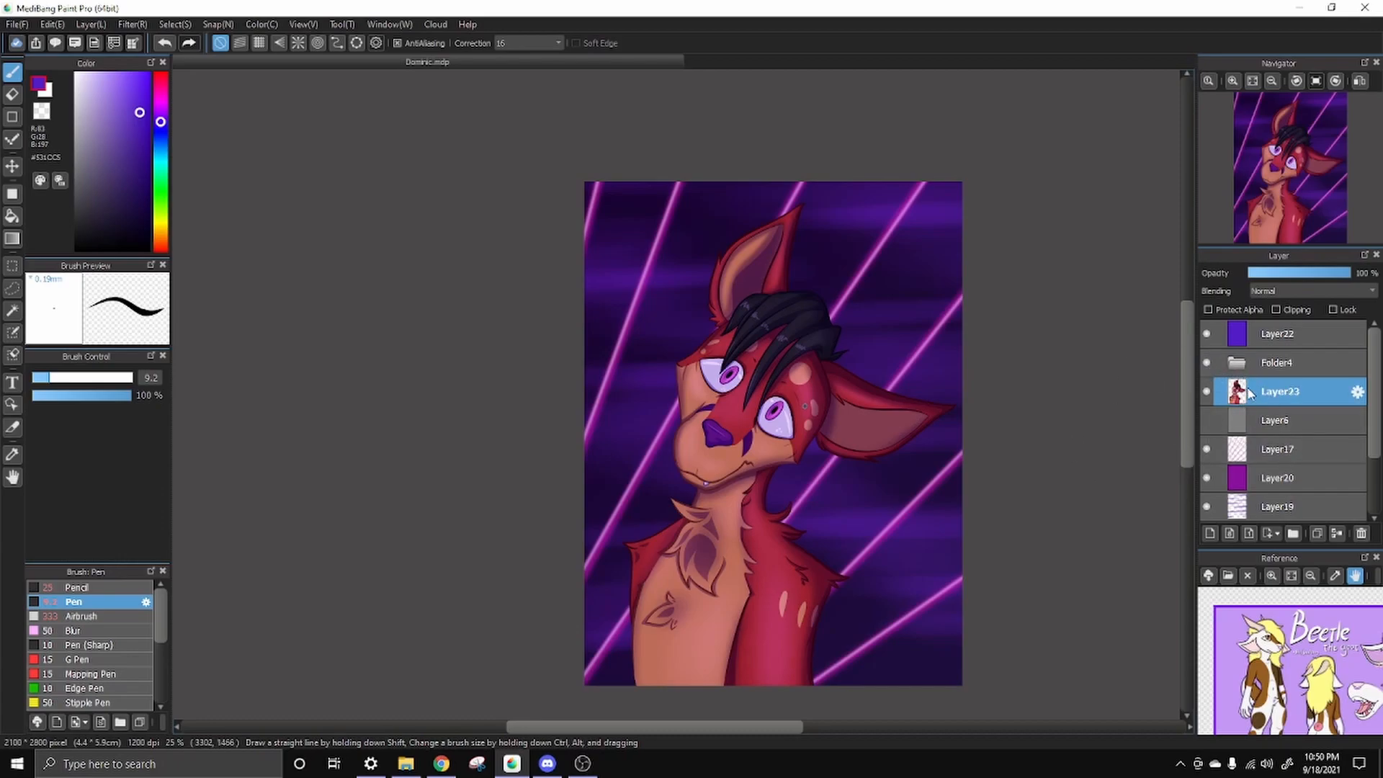
left_click(1236, 308)
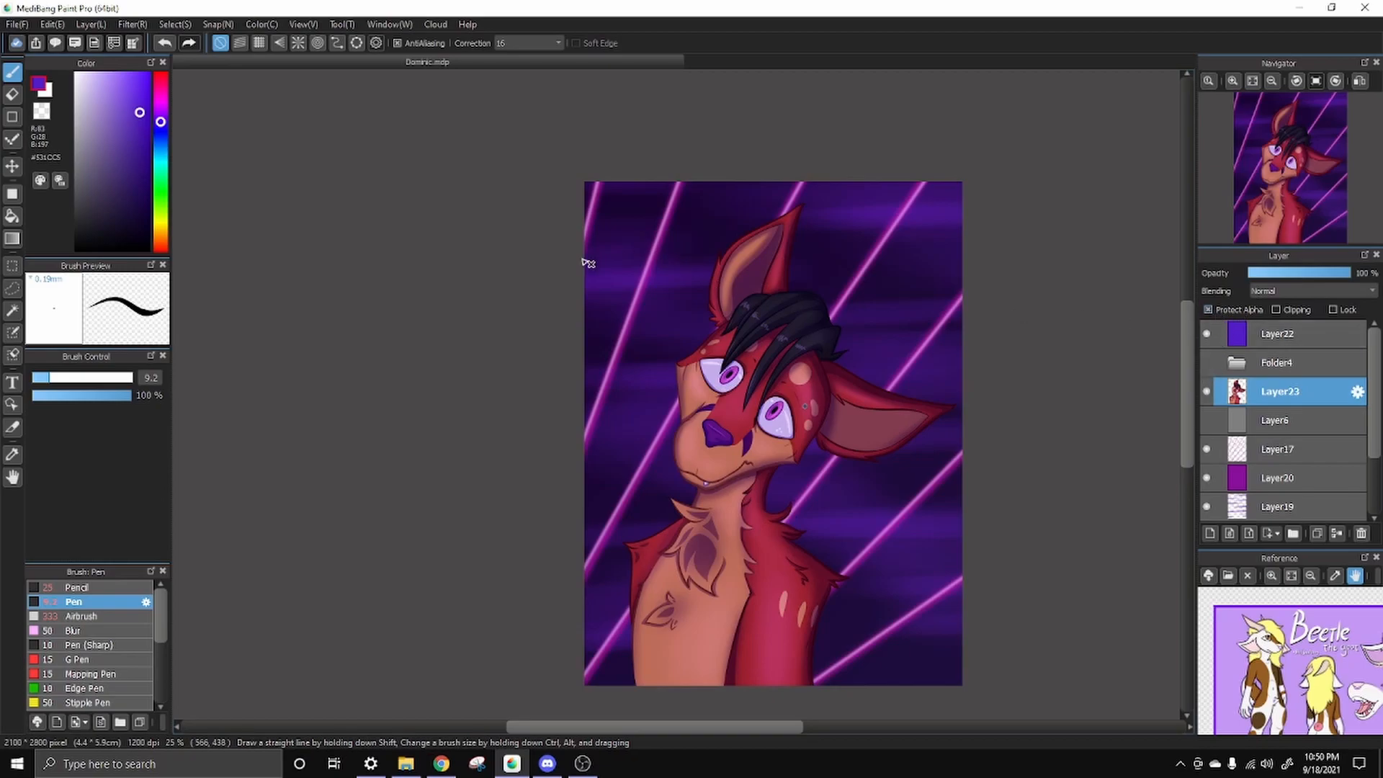
Paint the character copy solid black with the Pen at size 452 and show Folder4 above it
left_click_drag(115, 208, 75, 267)
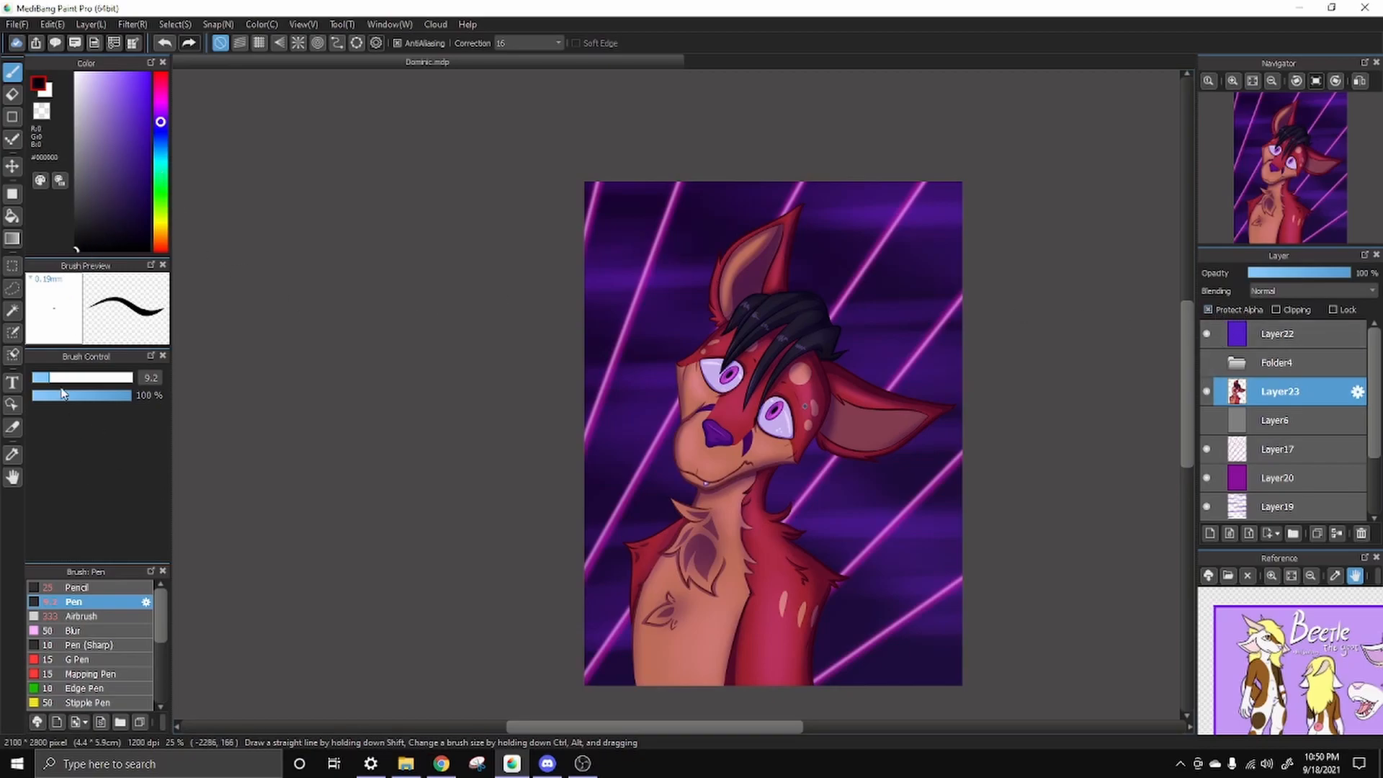
left_click_drag(61, 389, 176, 374)
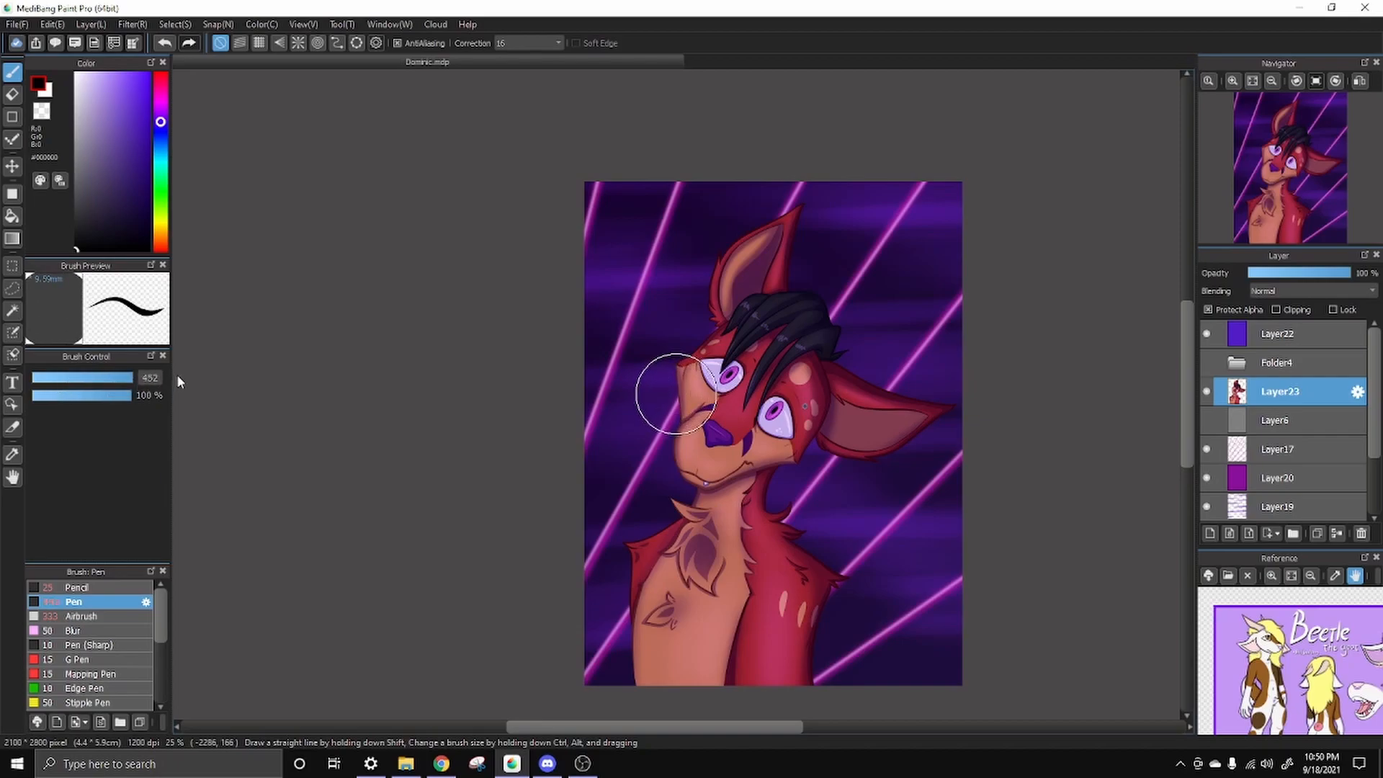
mouse_move(554, 572)
left_mouse_down()
mouse_move(759, 392)
mouse_move(807, 648)
mouse_move(929, 421)
left_mouse_up()
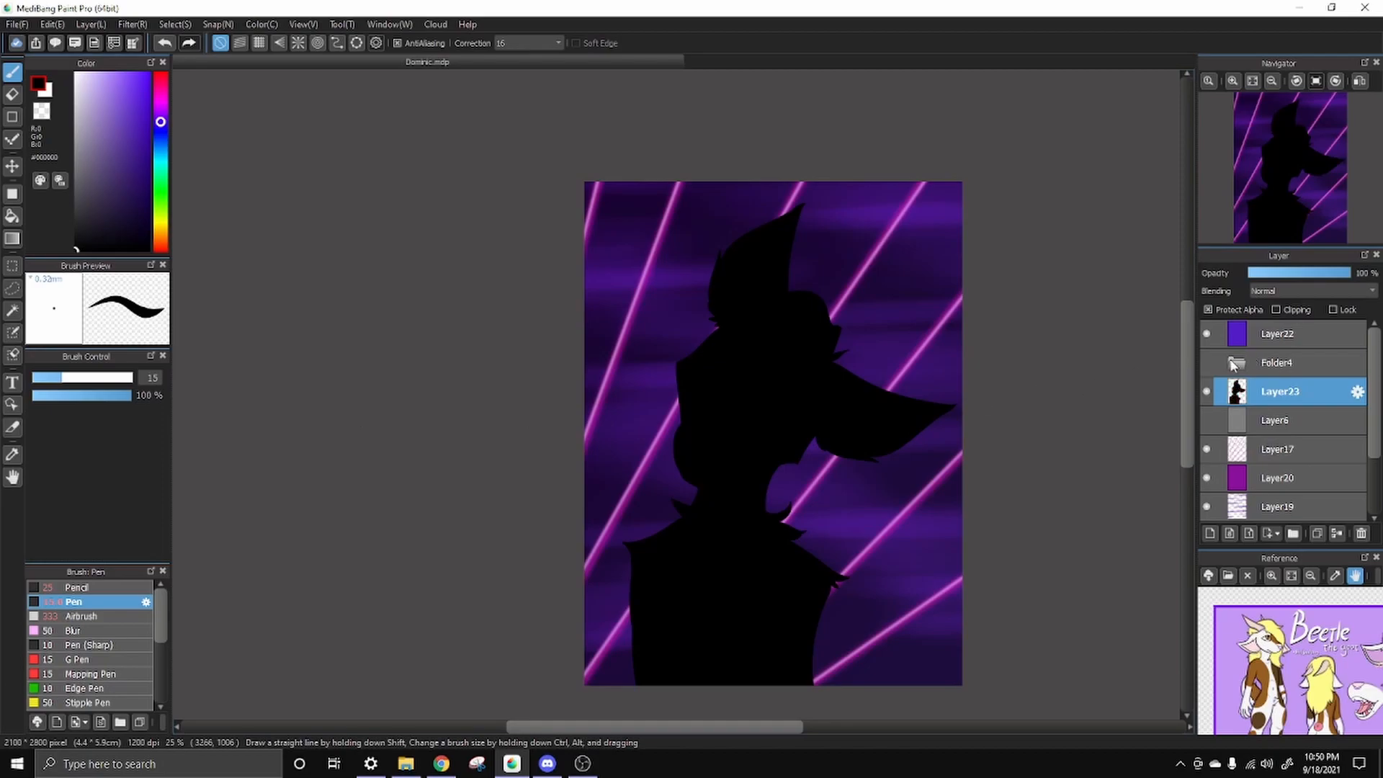
left_click(1207, 362)
key("ctrl+t")
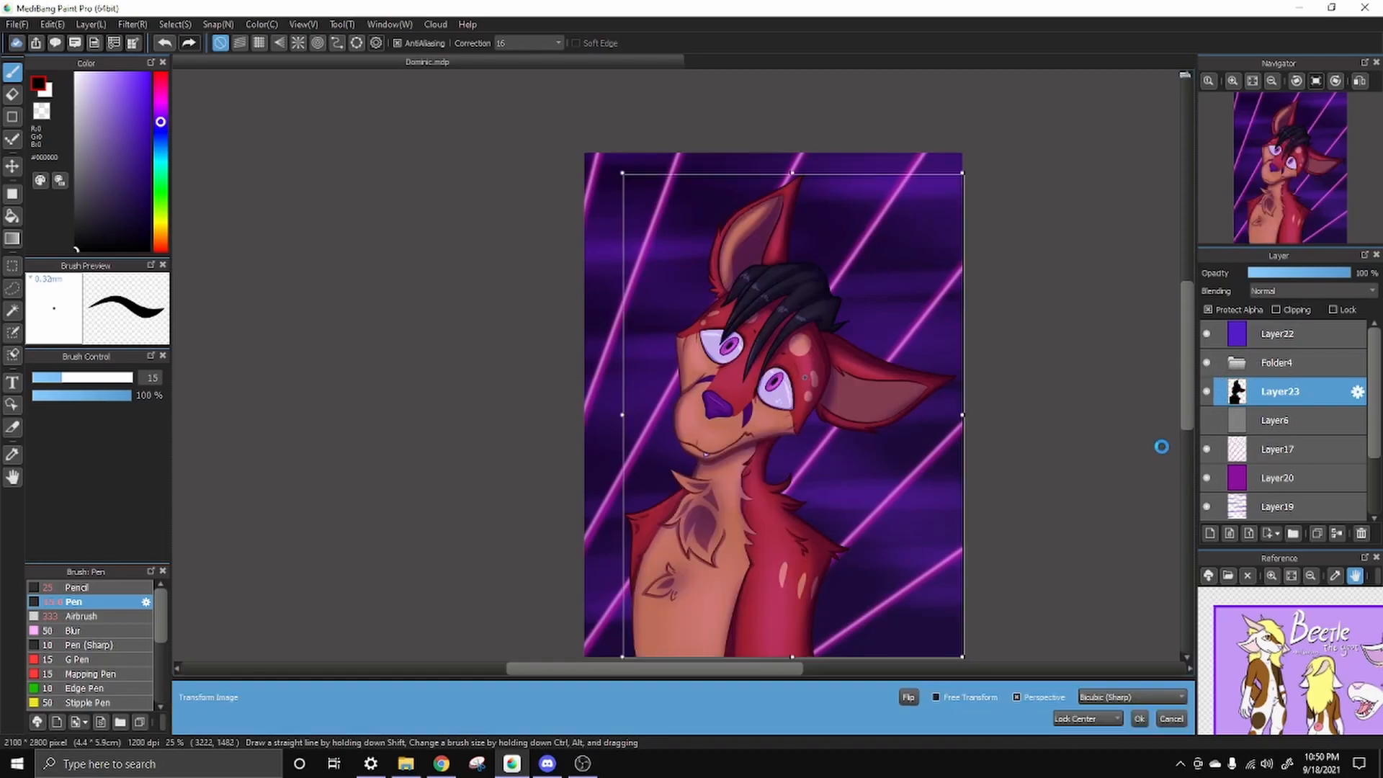
left_click_drag(623, 174, 626, 178)
left_click(1172, 719)
Transform the black silhouette, shifting it about 16 px right and 4 px up behind the character as a drop shadow
key("ctrl+t")
left_click_drag(1182, 410, 1183, 423)
left_click_drag(881, 467, 886, 466)
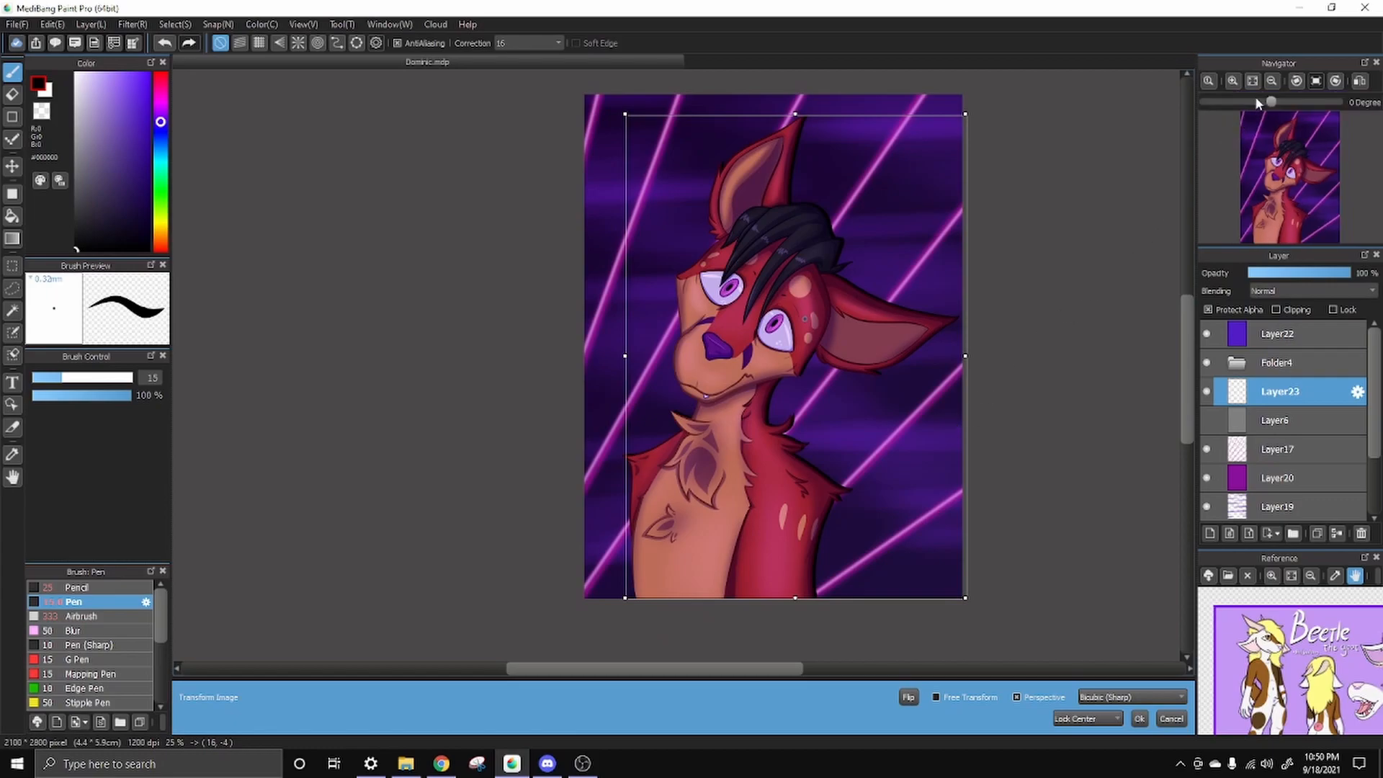
left_click(1232, 80)
mouse_move(1031, 552)
left_mouse_down()
mouse_move(772, 293)
mouse_move(783, 311)
left_mouse_up()
key("Return")
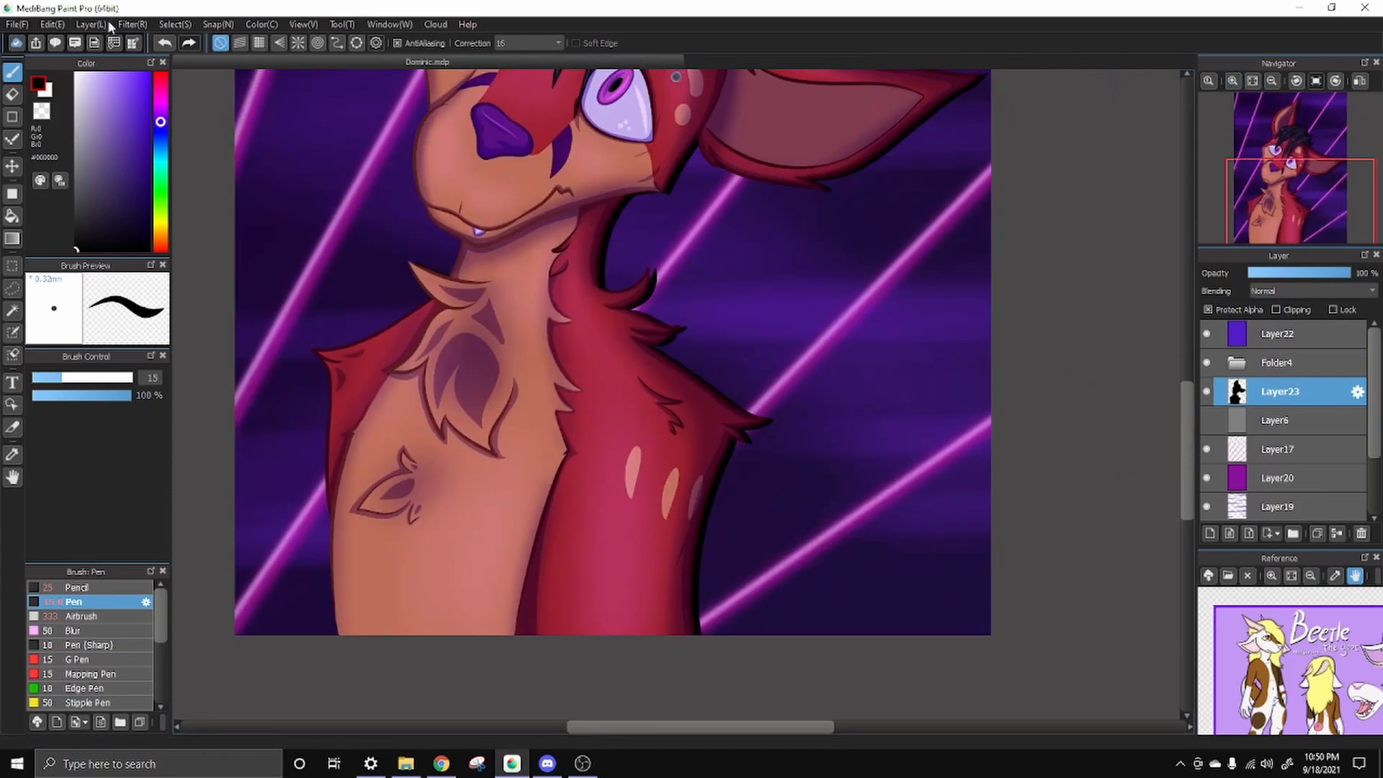
Apply a Lens Blur with radius 3.93 and brightness 2.00 to the silhouette shadow
left_click(126, 27)
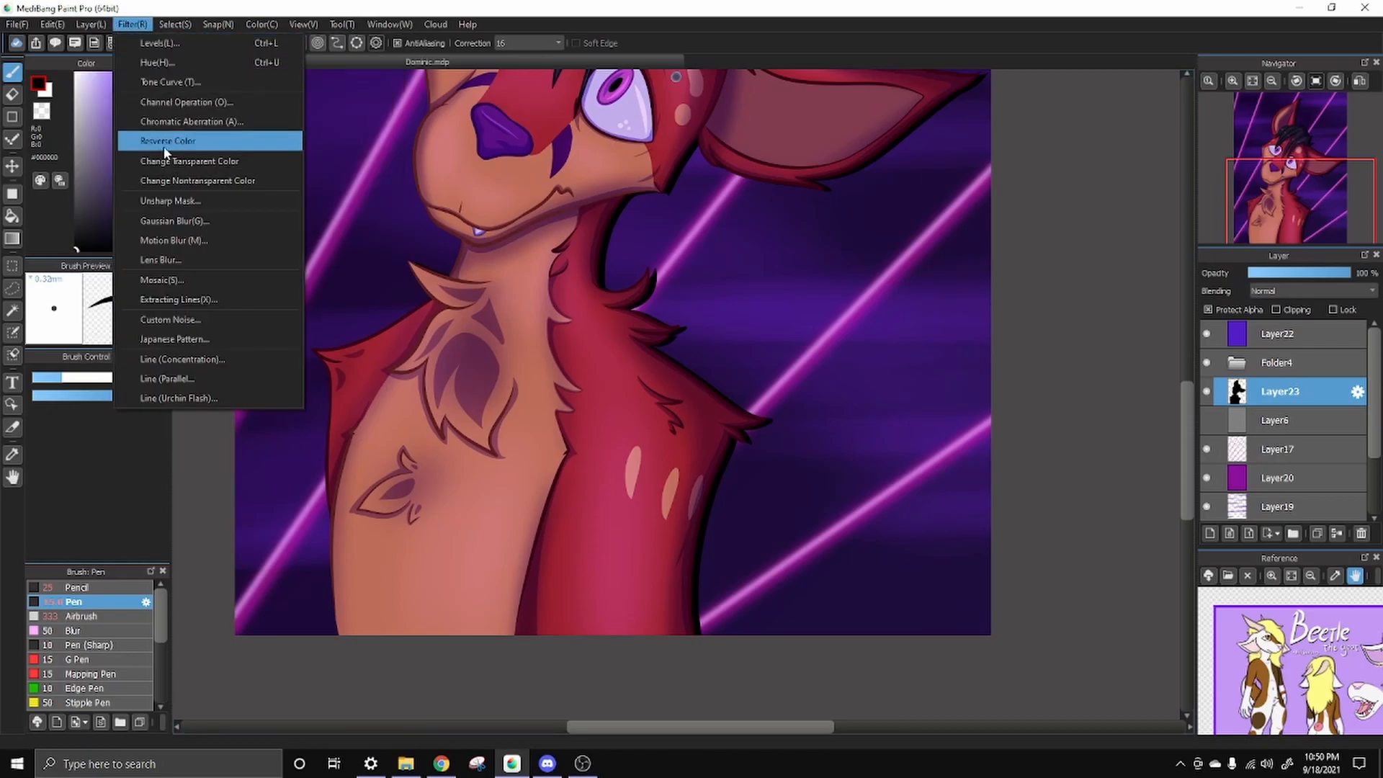
left_click(193, 262)
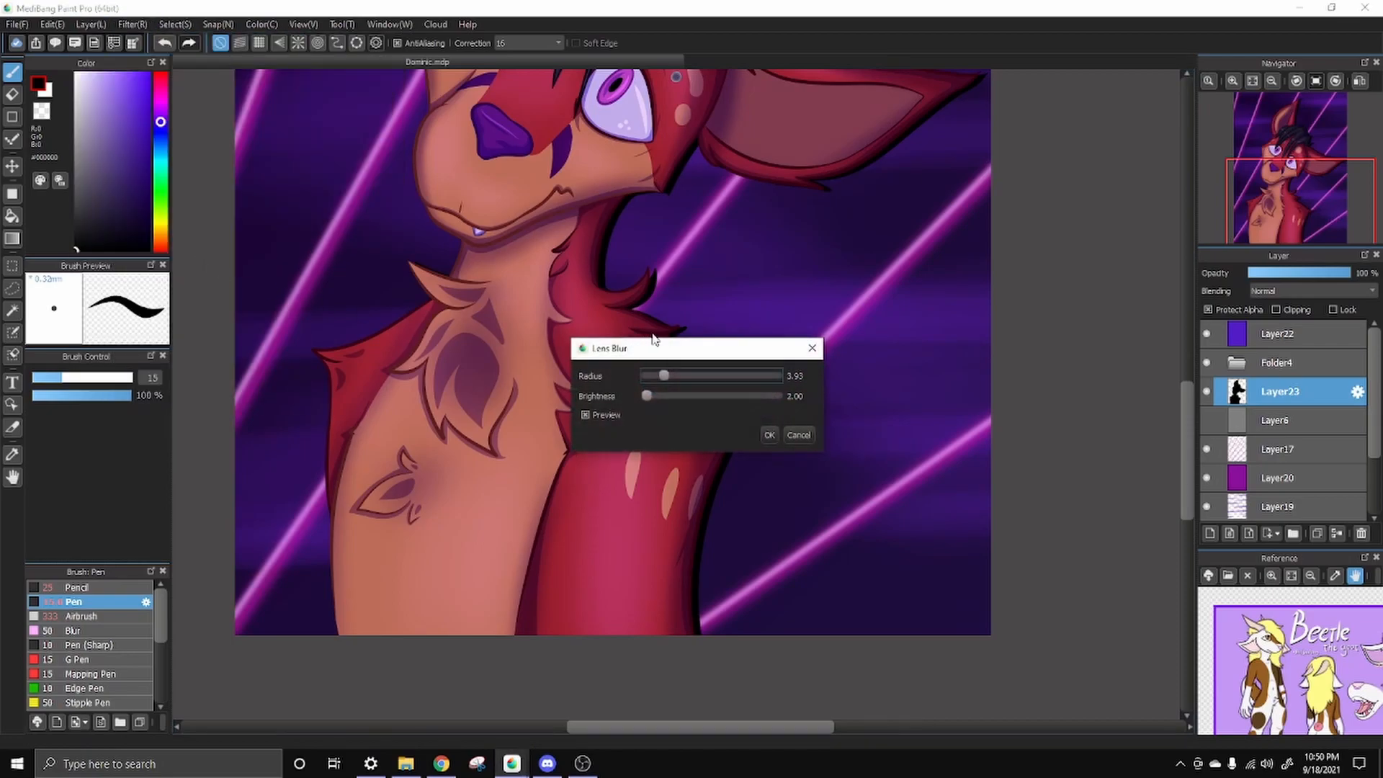
left_click_drag(655, 354, 373, 244)
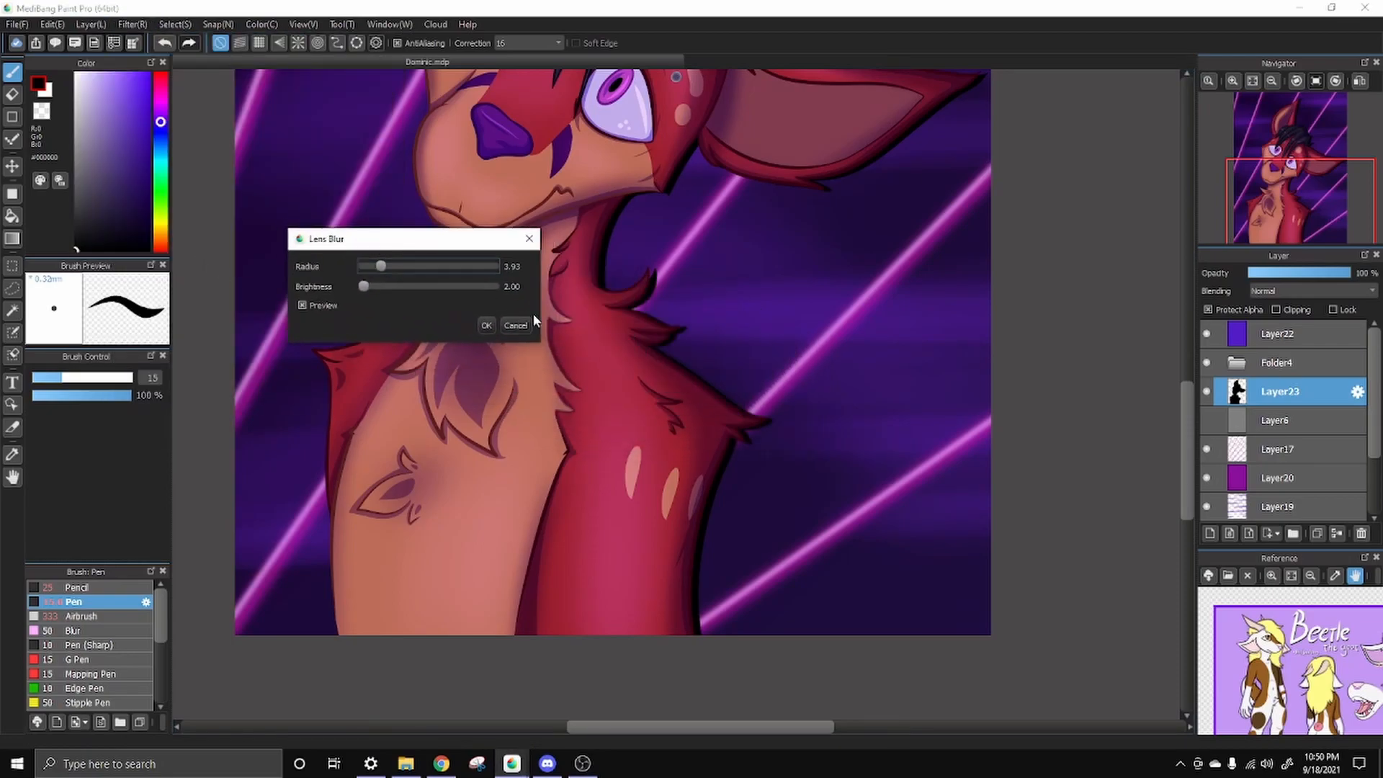
left_click(487, 328)
Set the shadow layer's opacity to 39% and check the whole picture
left_click_drag(563, 409, 551, 611)
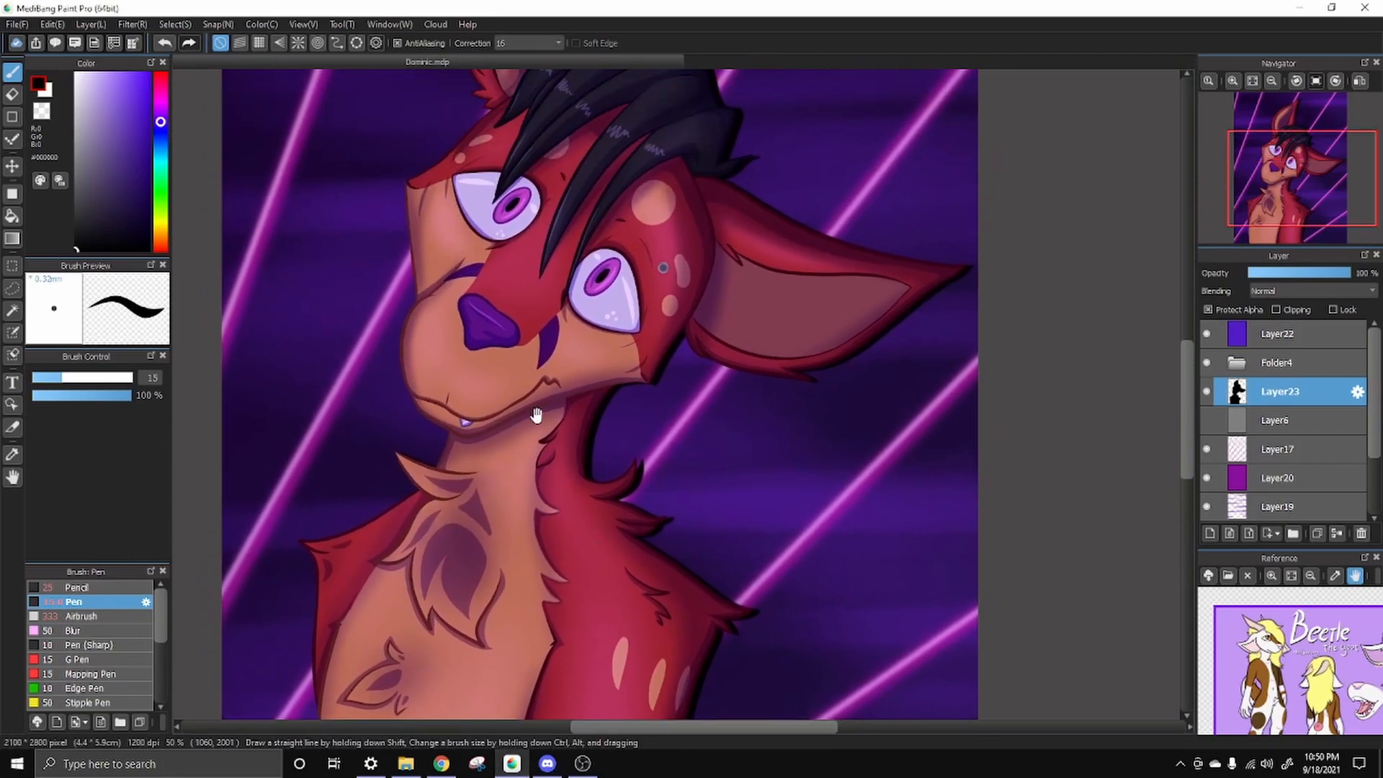
left_click(1299, 273)
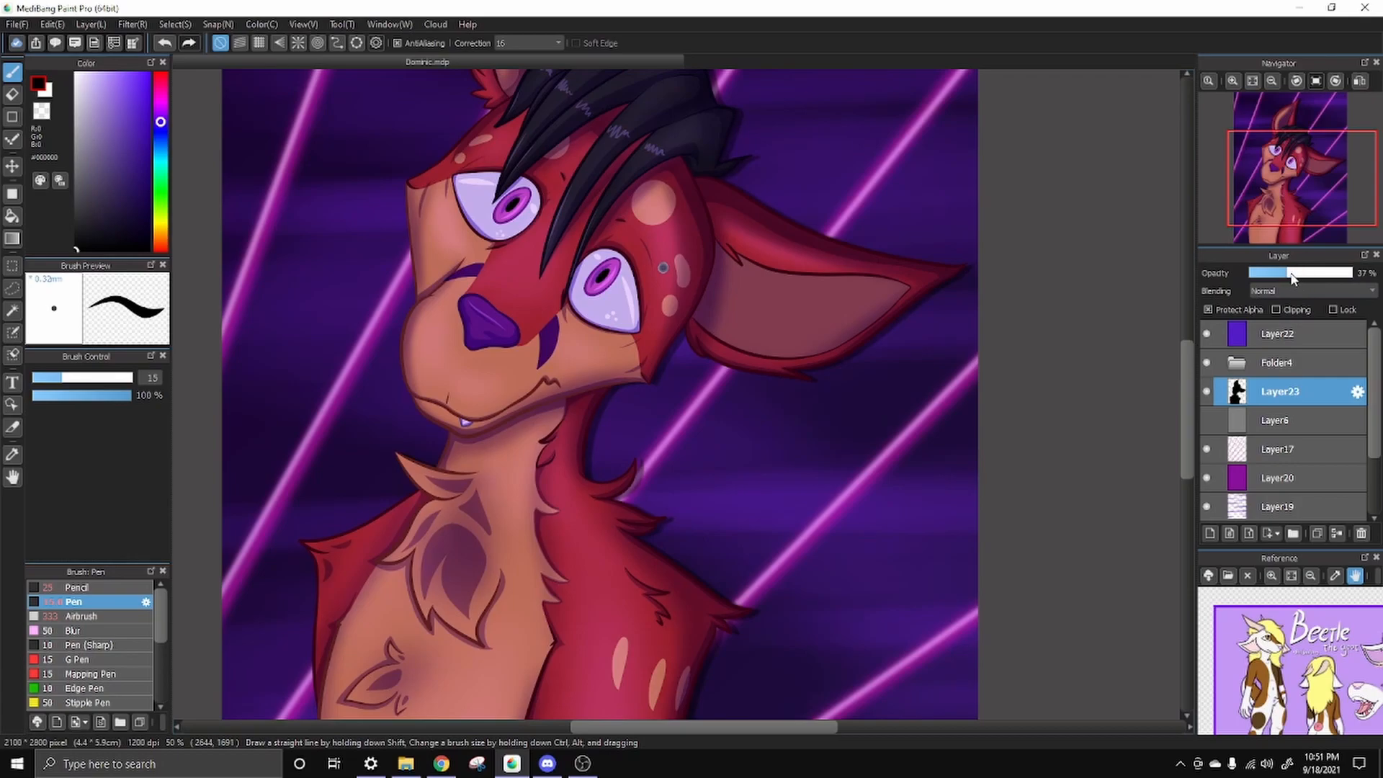
left_click_drag(1289, 276, 1290, 276)
key("ctrl+minus")
key("ctrl+minus")
key("ctrl+minus")
left_click_drag(778, 315, 886, 357)
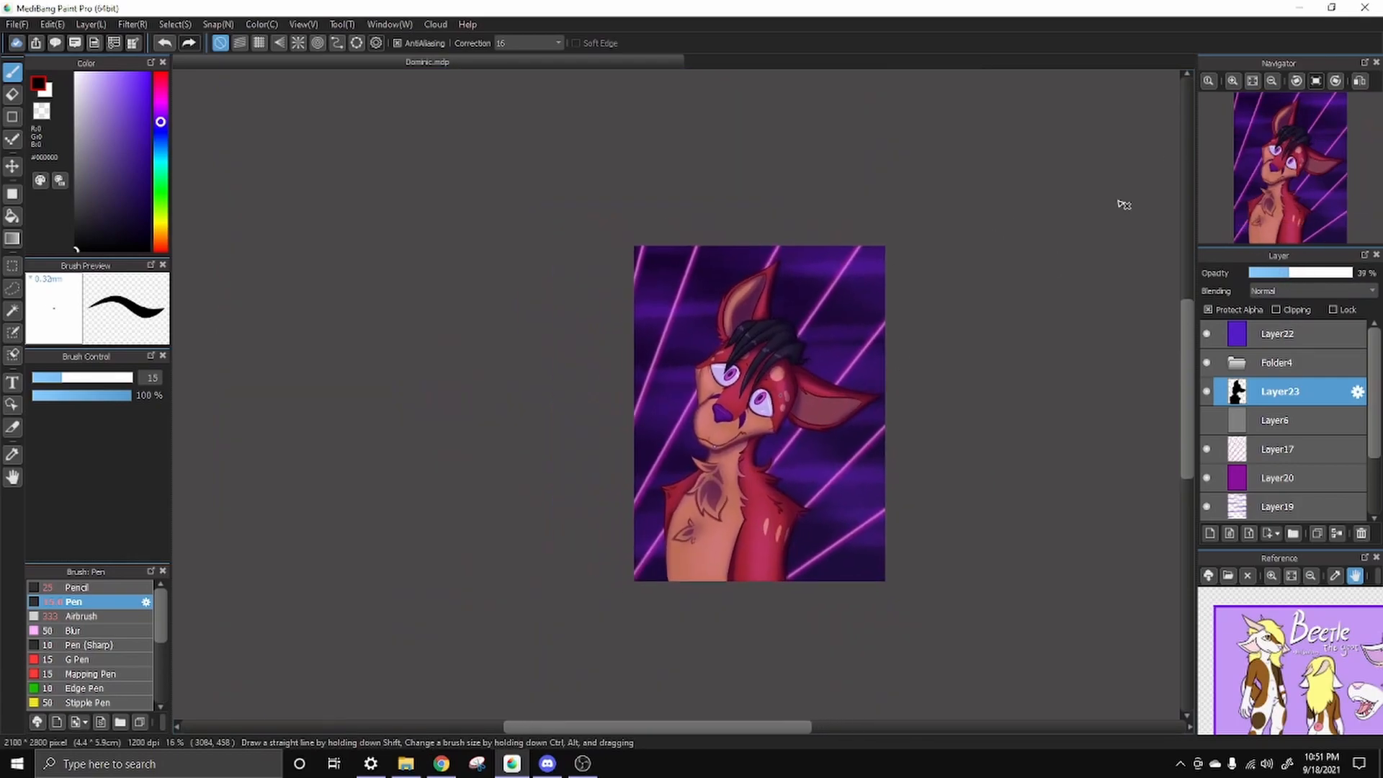
Copy the signature from WaterMARK 2021.png into the Dominic picture and place its layer at the top of the stack
left_click(1232, 81)
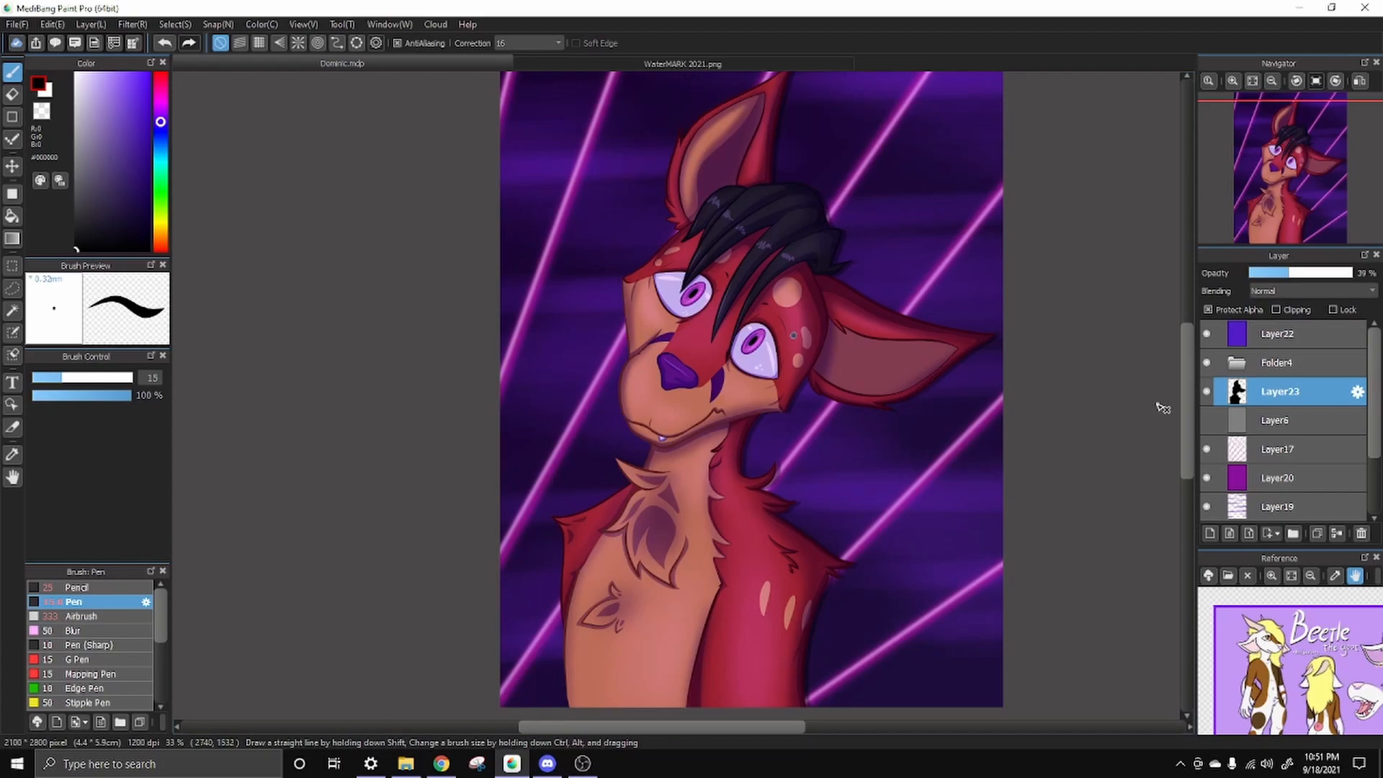
left_click_drag(1184, 456, 1184, 465)
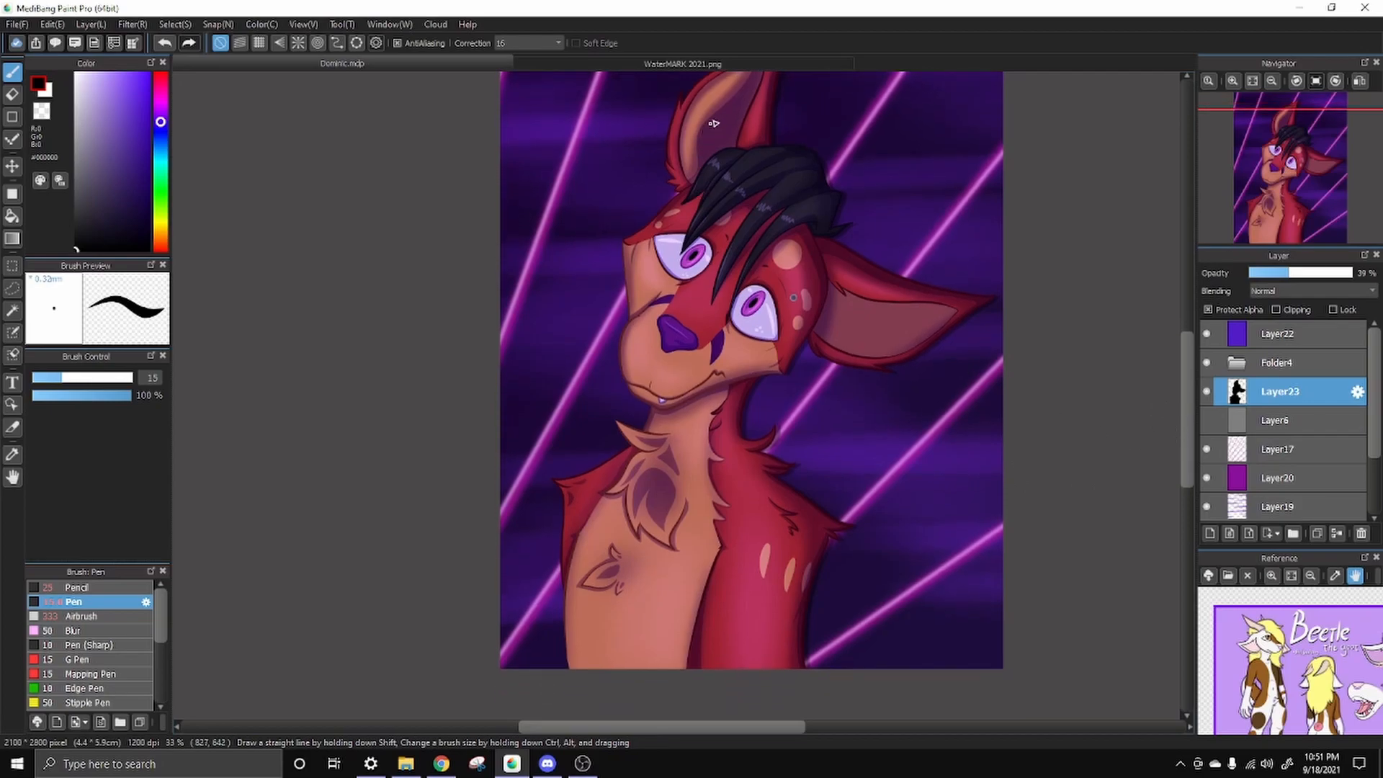
left_click(682, 63)
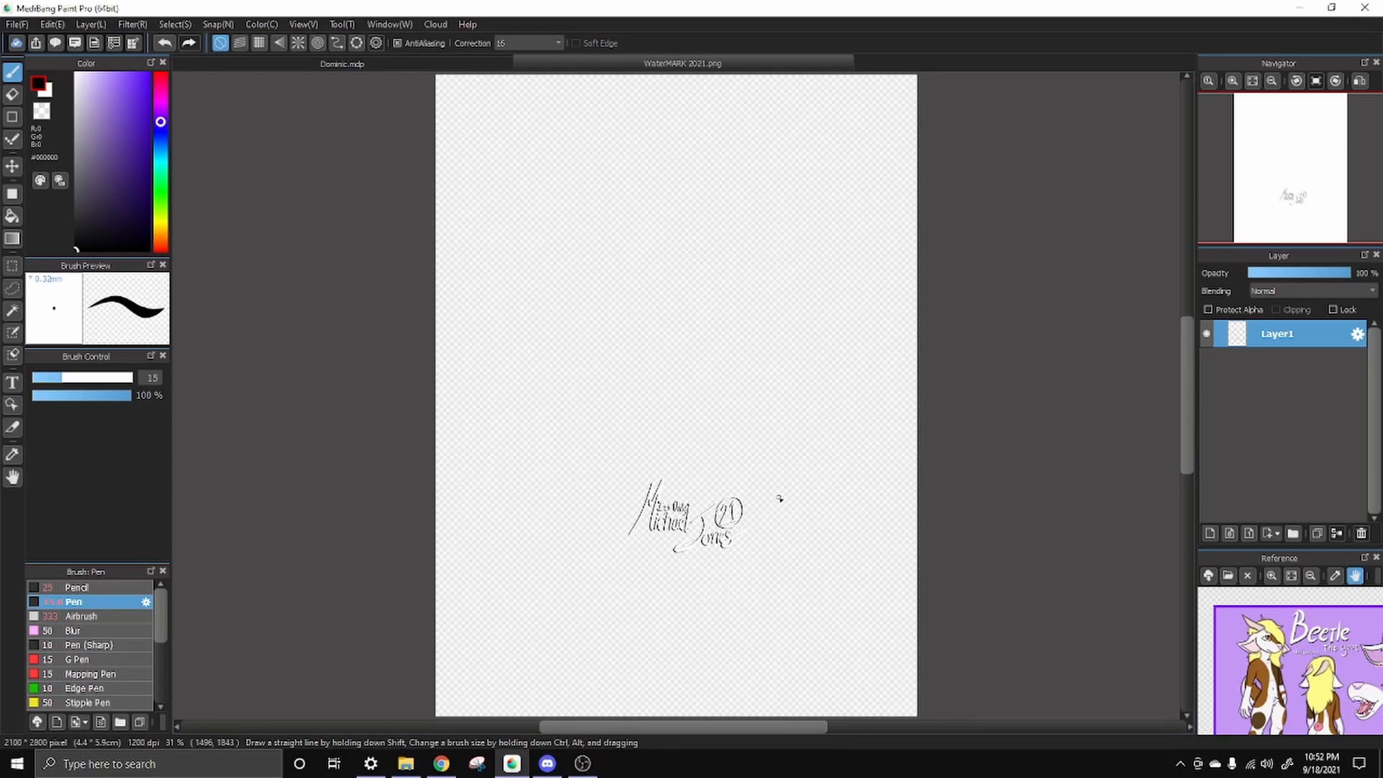
left_click(493, 64)
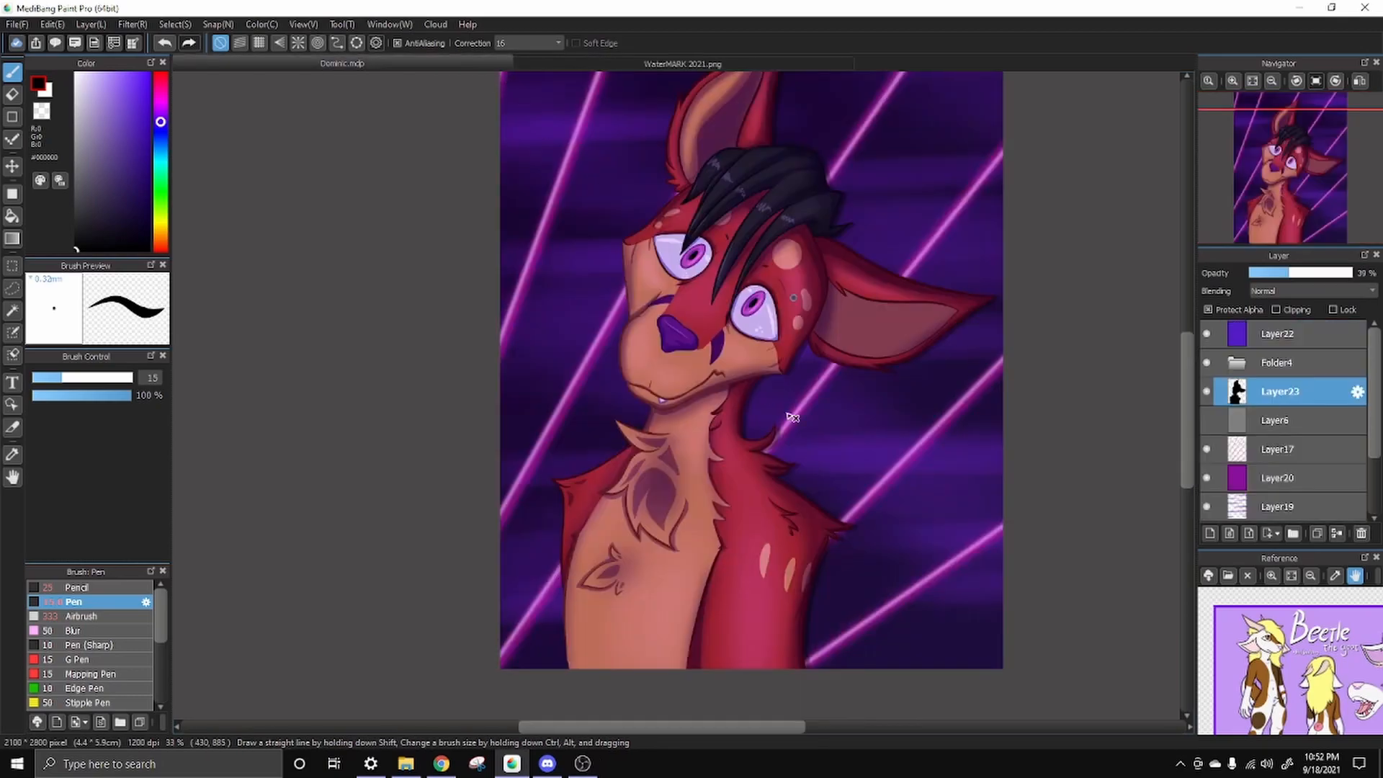
key("ctrl+v")
mouse_move(1285, 391)
left_mouse_down()
mouse_move(1292, 313)
mouse_move(1322, 335)
left_mouse_up()
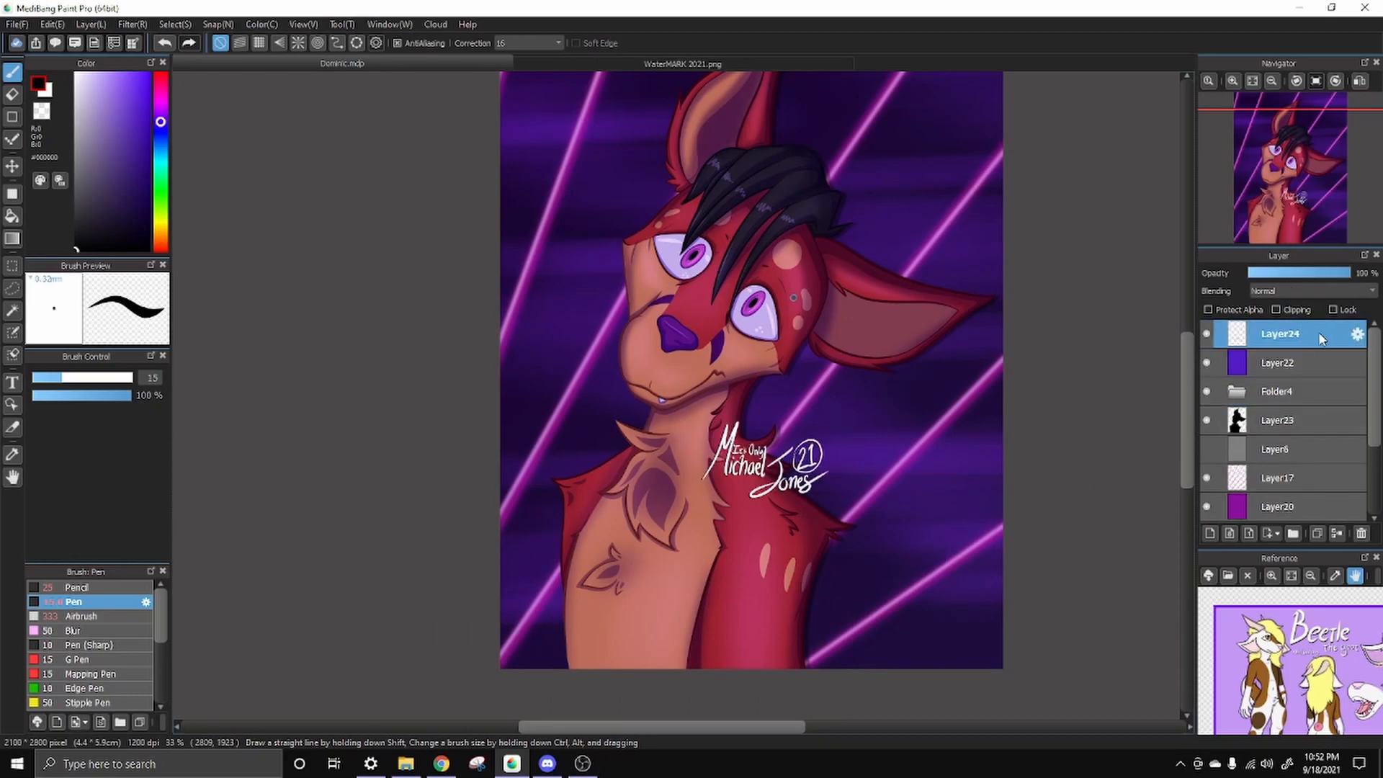
Transform the pasted signature, moving it into the picture's lower-right corner
key("ctrl+t")
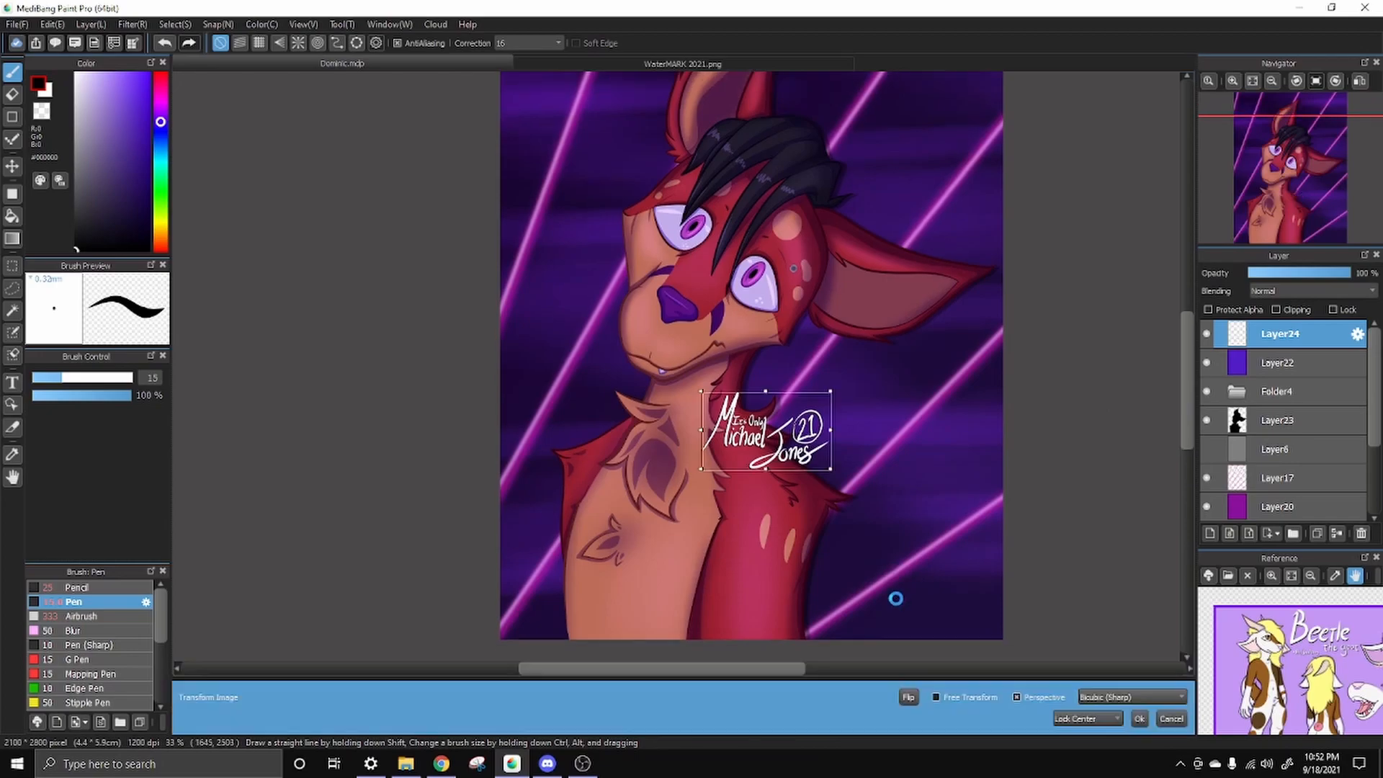
mouse_move(765, 432)
left_mouse_down()
mouse_move(879, 569)
mouse_move(959, 598)
left_mouse_up()
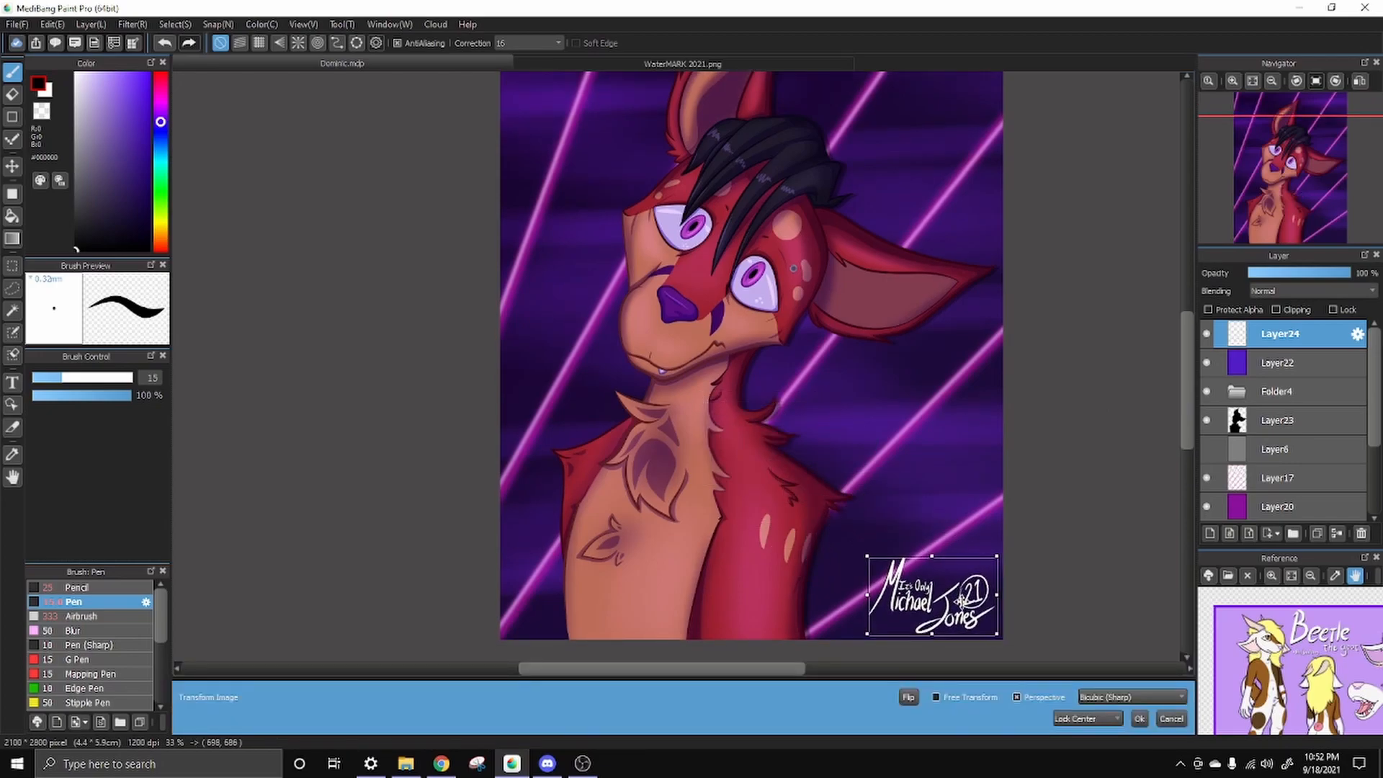
left_click(1141, 719)
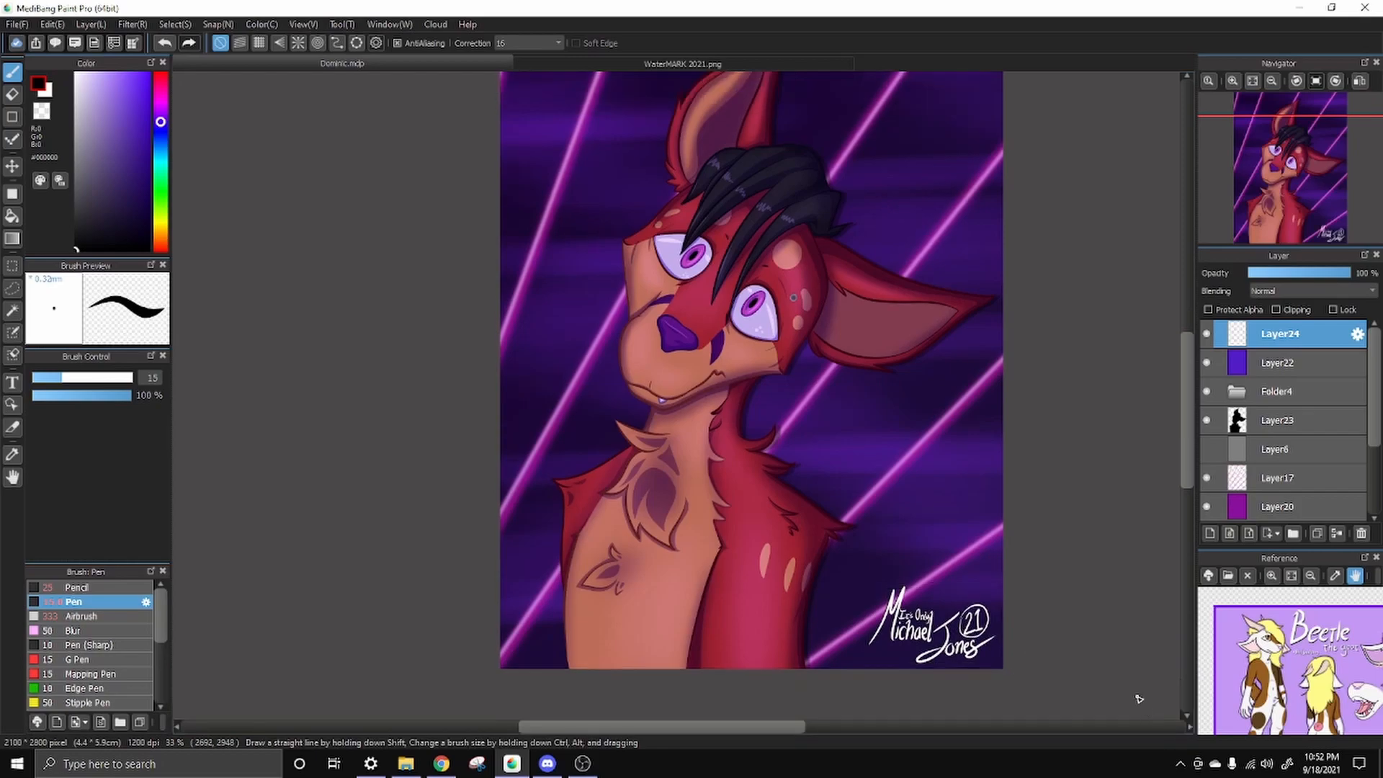
Add a new layer above the signature, set its blending to Multiply and clip it to the signature
left_click(1212, 534)
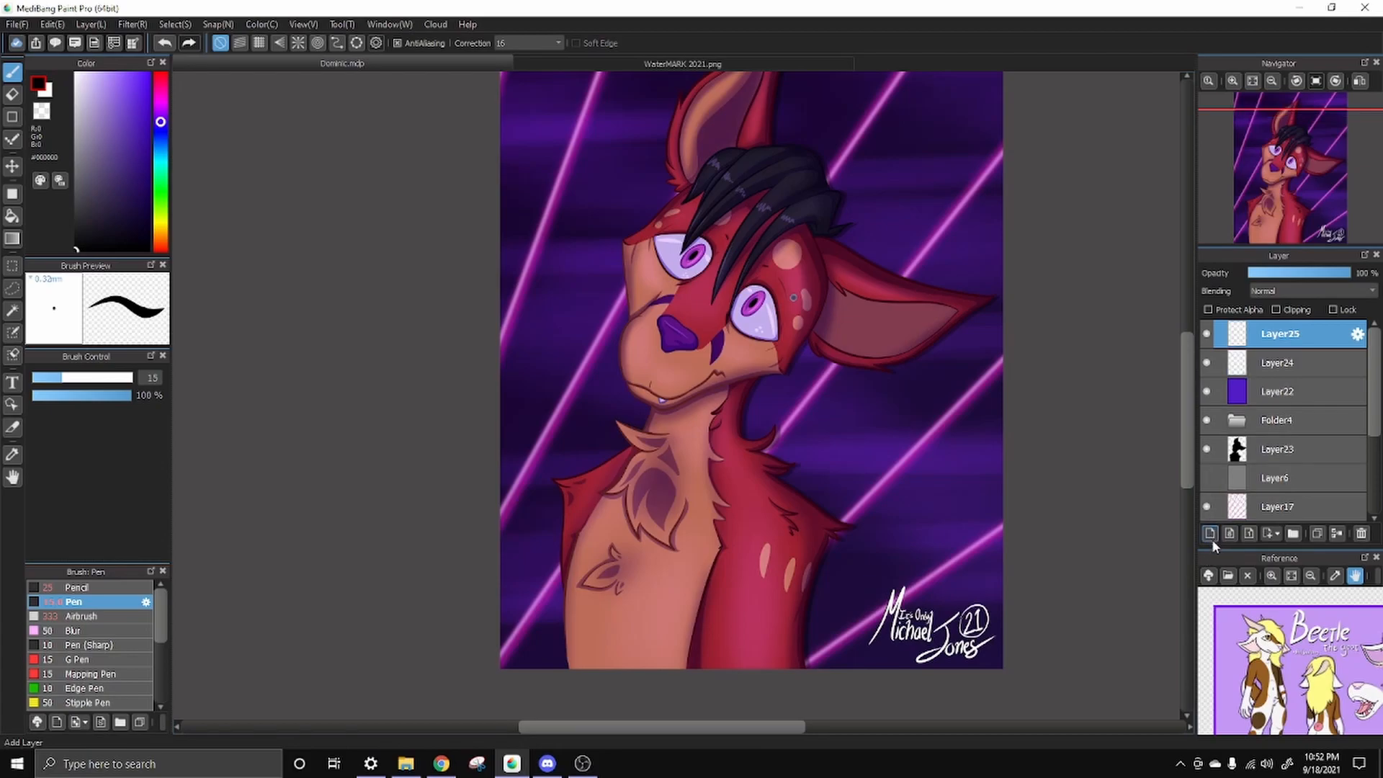
left_click(1305, 293)
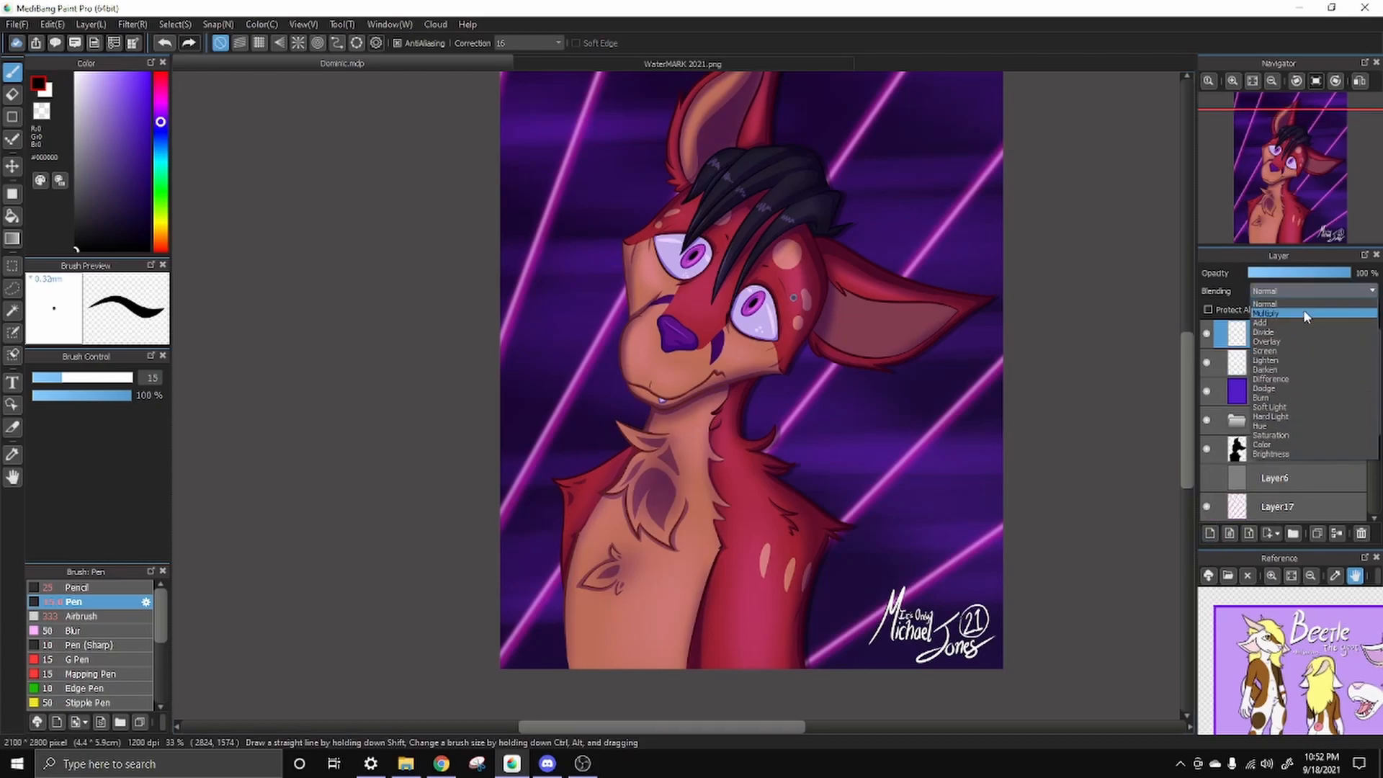
left_click(1302, 303)
left_click(1302, 290)
left_click(1288, 314)
left_click(1276, 310)
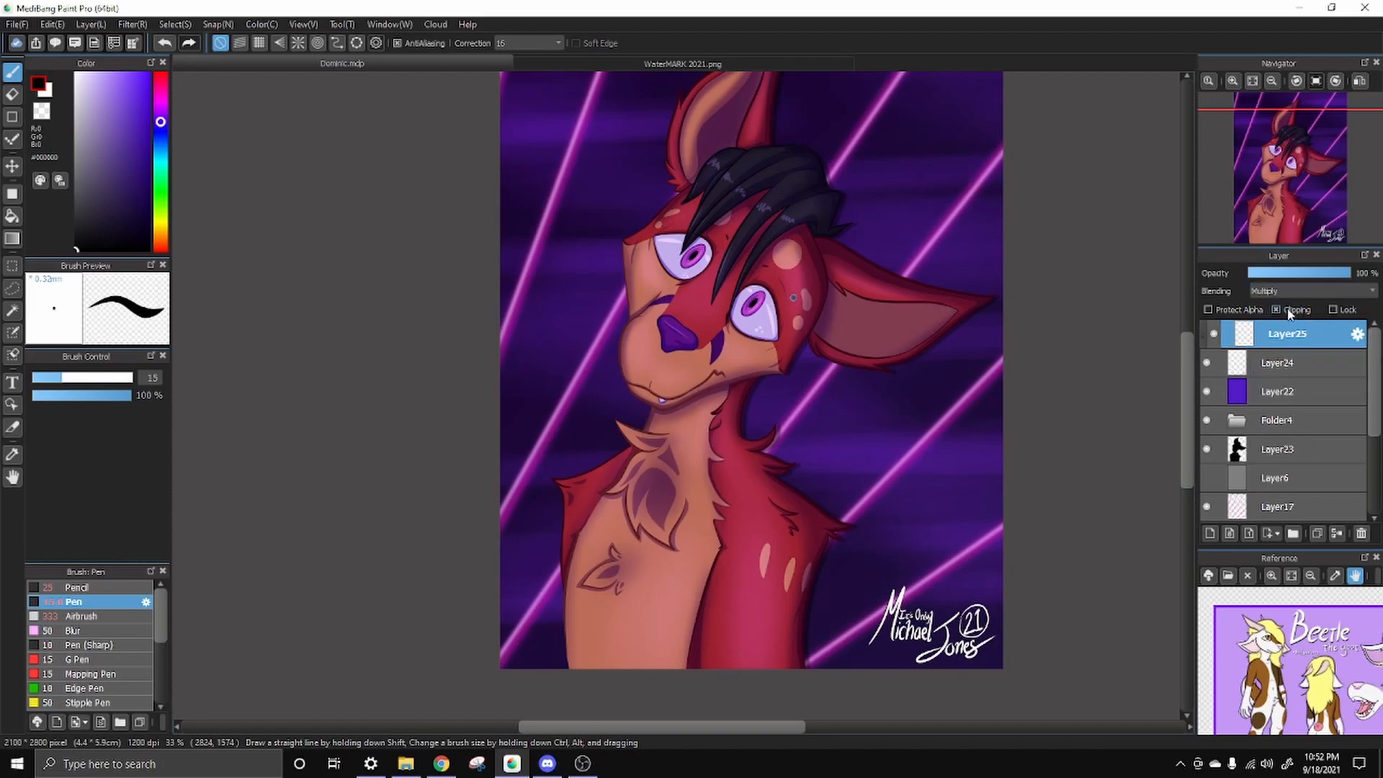
Airbrush the whole signature blue #2829FB at size 93 and 20% opacity
left_click(1232, 80)
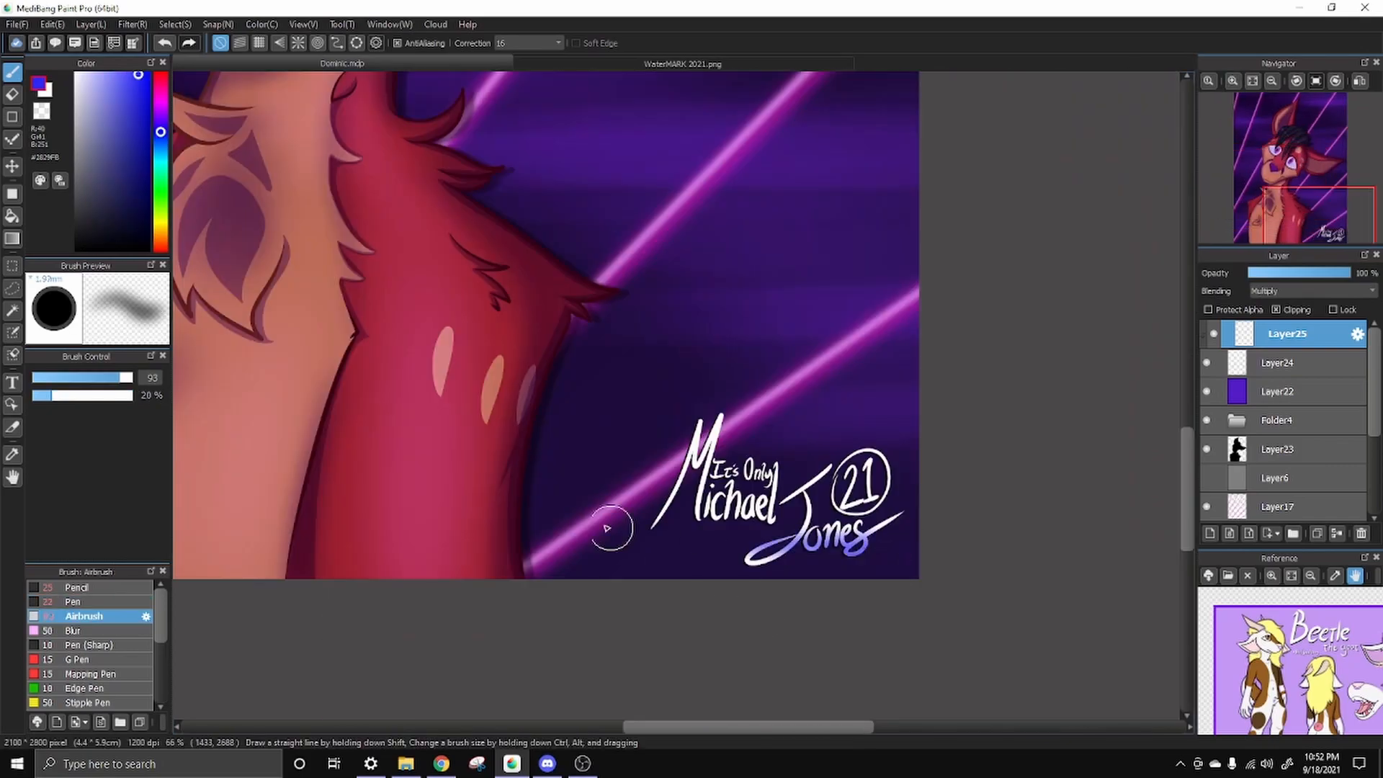
left_click_drag(612, 525, 710, 515)
mouse_move(670, 418)
left_mouse_down()
mouse_move(844, 502)
mouse_move(707, 441)
left_mouse_up()
Airbrush pink #FB28D2 and a paler pink across the middle of the signature, and undo the surplus strokes
left_click(161, 96)
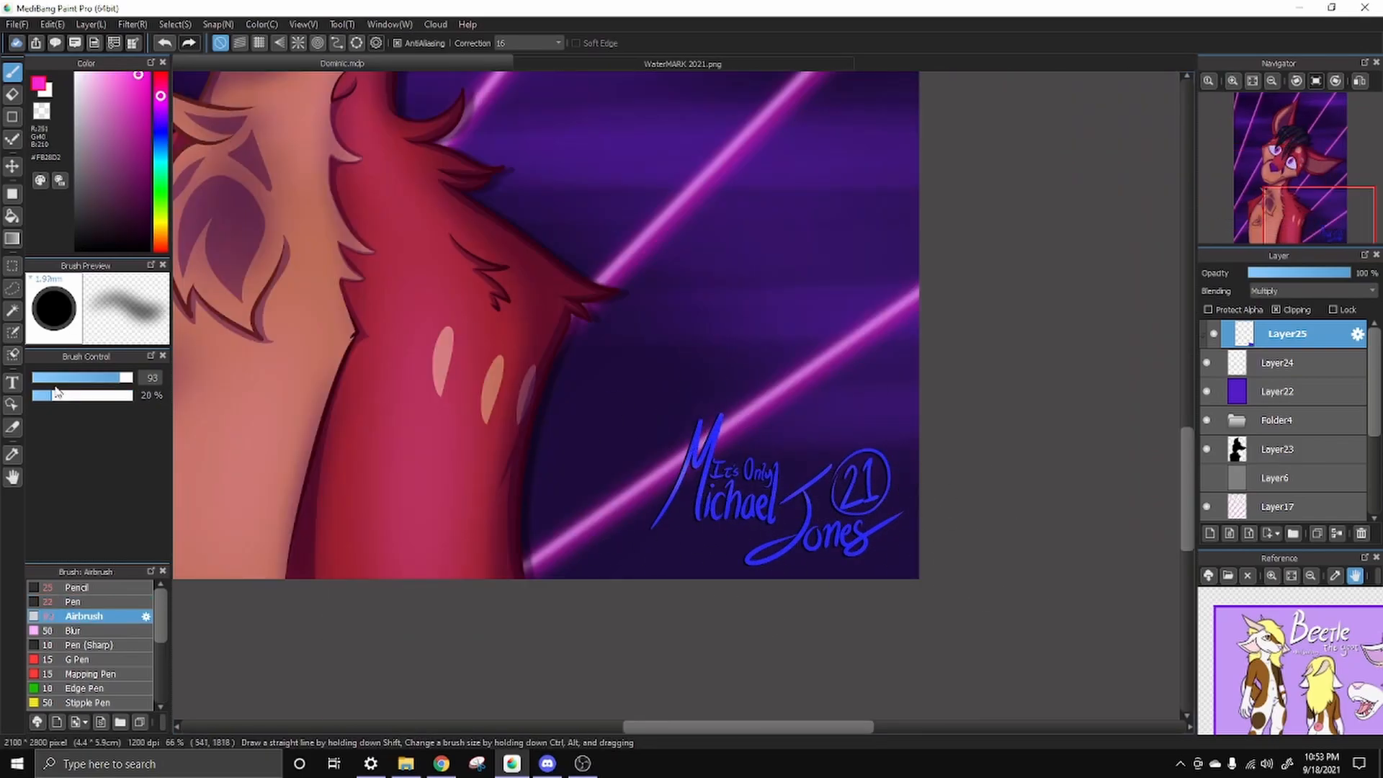
left_click(106, 377)
left_click_drag(702, 508, 759, 468)
left_click_drag(875, 389, 713, 508)
left_click_drag(916, 452, 735, 586)
left_click(89, 74)
left_click(81, 378)
left_click_drag(774, 458, 701, 568)
key("ctrl+z")
key("ctrl+z")
key("ctrl+z")
key("ctrl+z")
key("ctrl+y")
Airbrush pale pink #FFCFF5 at size 31 across the lower part of the signature's lettering and number
left_click(146, 73)
left_click(113, 378)
mouse_move(882, 475)
left_mouse_down()
mouse_move(706, 487)
mouse_move(962, 503)
left_mouse_up()
key("ctrl+z")
left_click(90, 378)
left_click_drag(745, 497, 869, 502)
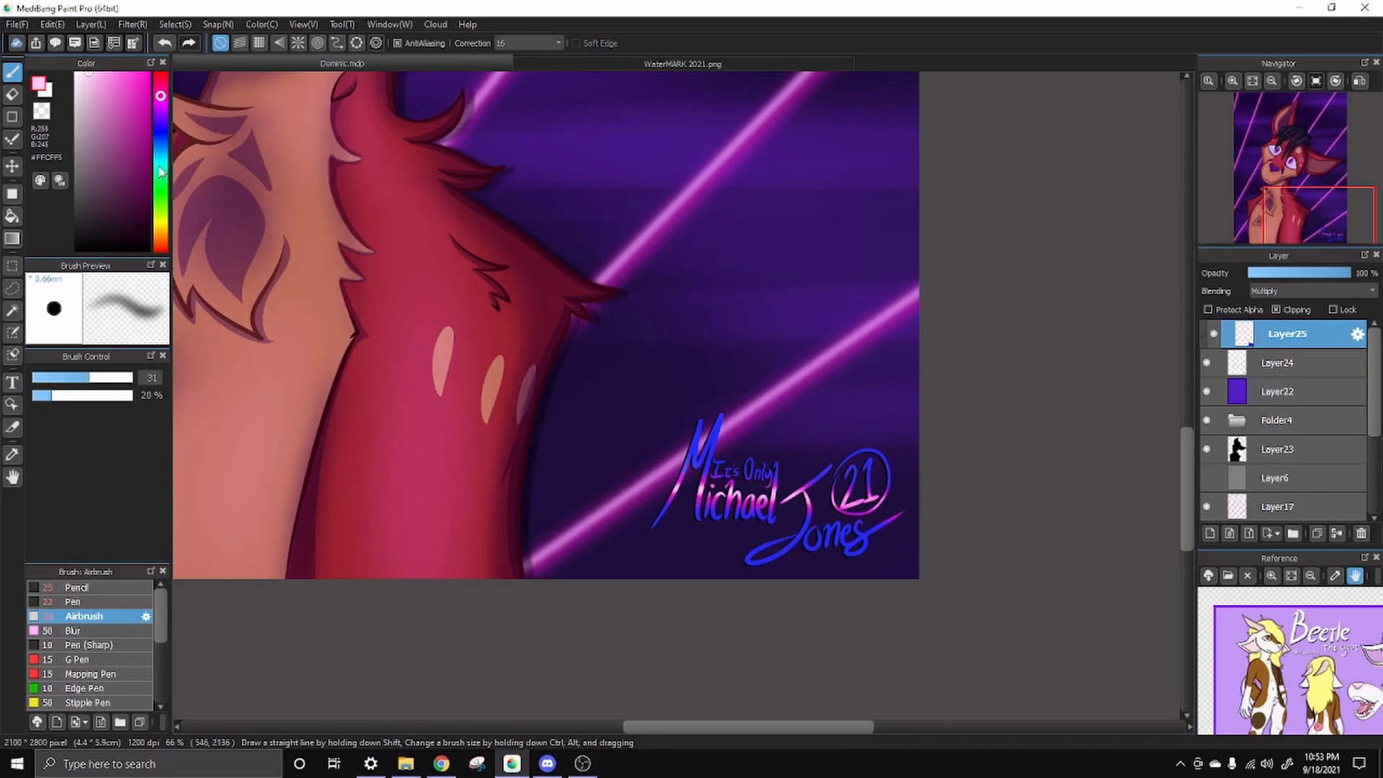
Airbrush dark blue #1A0D84 at size 229 over the outer parts of the signature
left_click(160, 240)
left_click(135, 72)
left_click(132, 377)
left_click(702, 436)
mouse_move(747, 252)
left_mouse_down()
mouse_move(741, 410)
mouse_move(665, 184)
left_mouse_up()
key("ctrl+z")
left_click(161, 128)
left_click(142, 163)
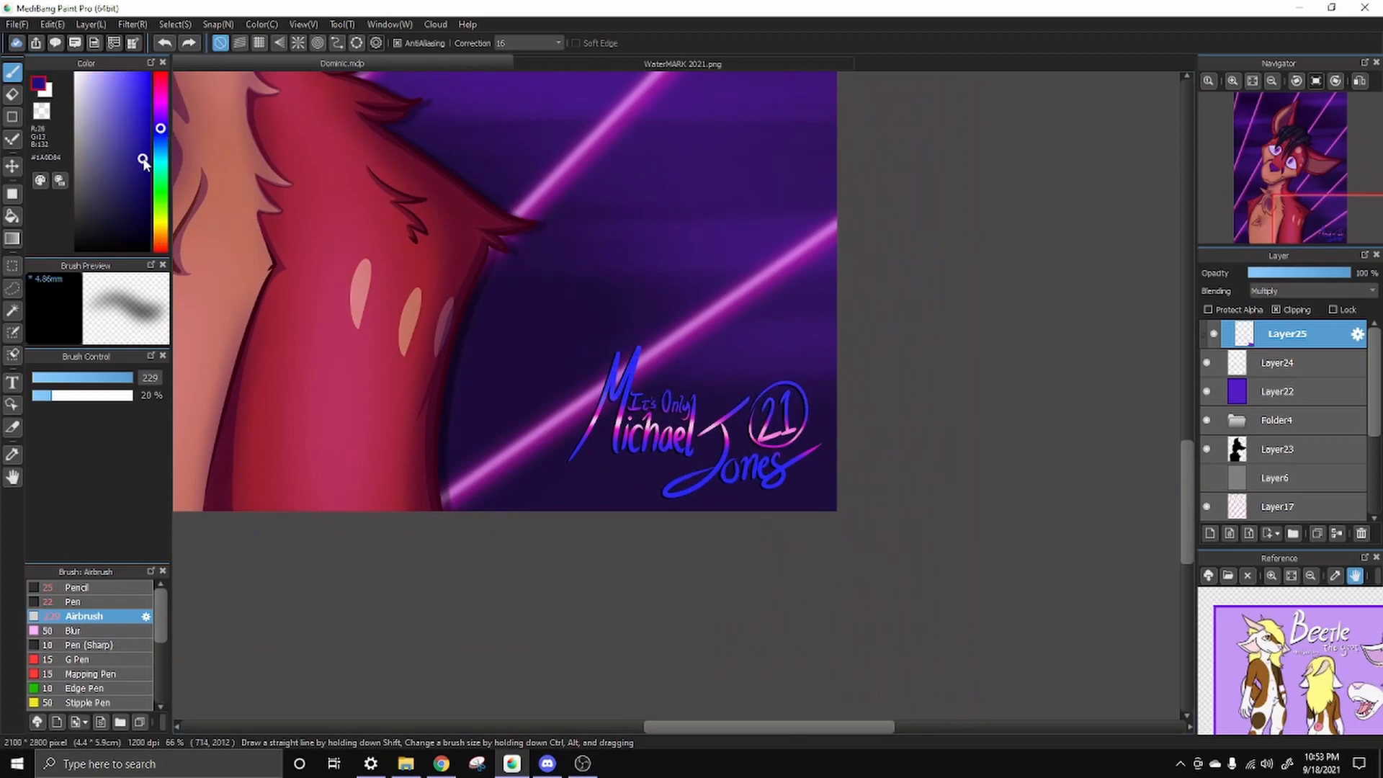
mouse_move(933, 377)
left_mouse_down()
mouse_move(837, 540)
mouse_move(617, 411)
left_mouse_up()
Sample light pinks from the neon line and touch up the signature with the Airbrush at size 79
right_click(619, 414)
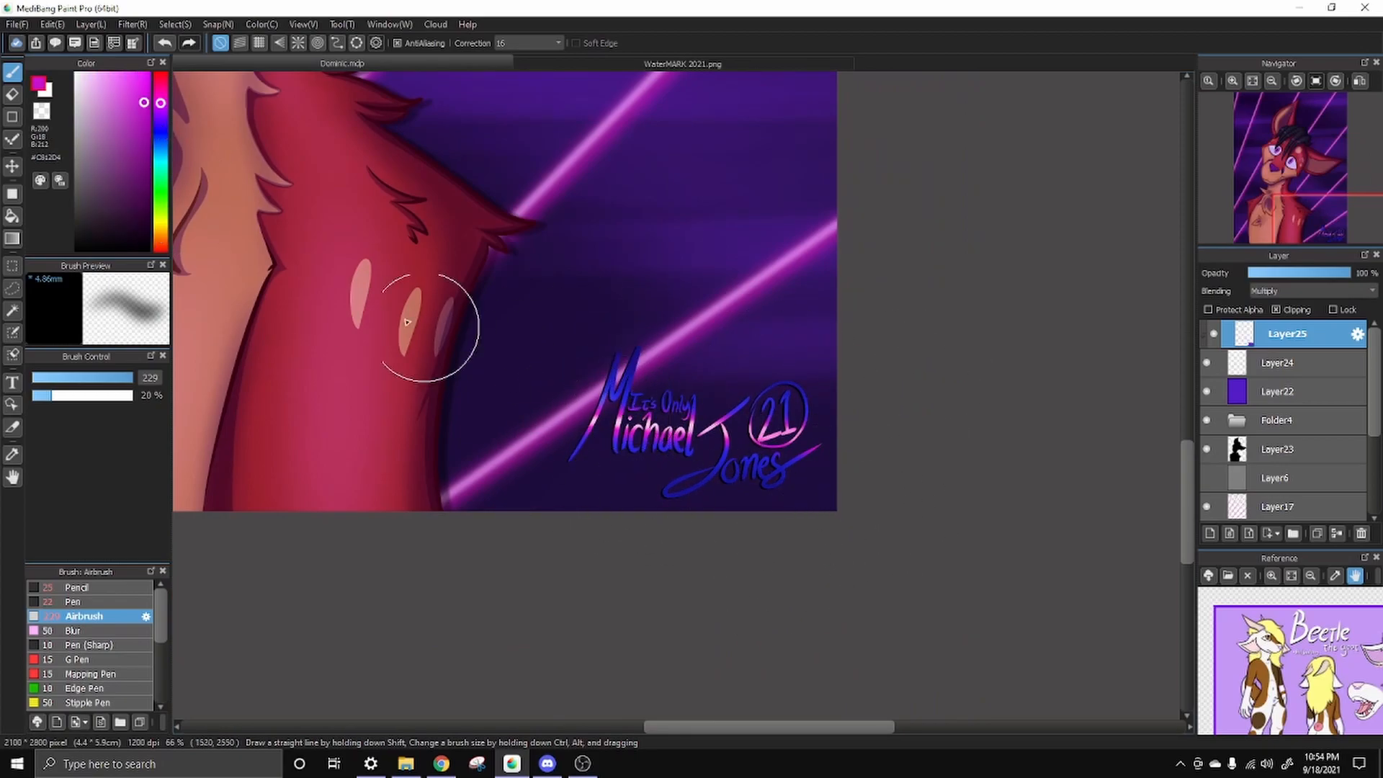
left_click(115, 377)
right_click(685, 317)
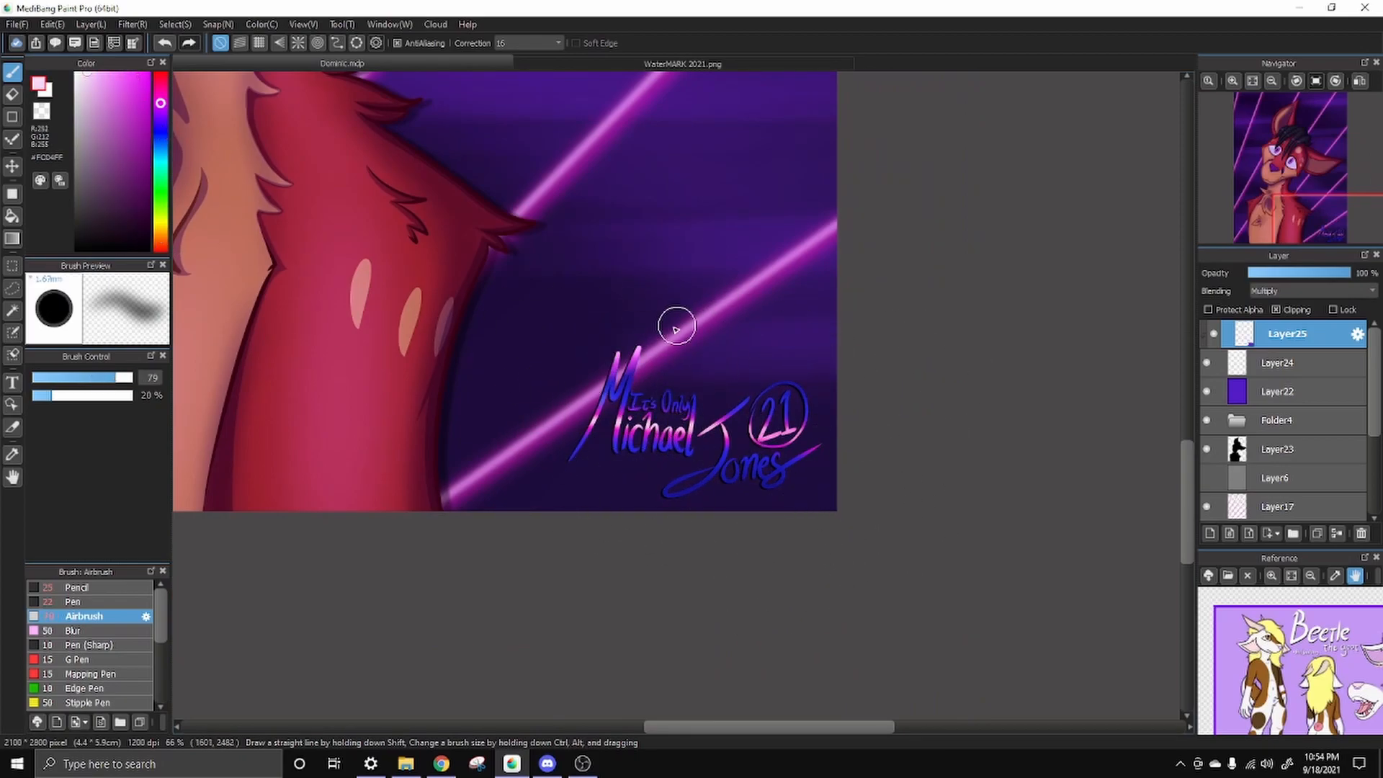
right_click(634, 430)
mouse_move(763, 497)
left_mouse_down()
mouse_move(639, 521)
mouse_move(766, 512)
left_mouse_up()
right_click(671, 428)
Set the opacity of the signature layer, Layer24, to 33% and check it against the background
left_click(1280, 362)
left_click_drag(1297, 273, 1282, 280)
left_click(1272, 82)
left_click(1272, 81)
left_click_drag(1296, 184, 1304, 206)
Apply a Lens Blur with radius 38 and brightness 2.00 to the signature's colour layer and view the whole picture
left_click(1279, 336)
scroll(901, 502, "up", 1)
left_click_drag(907, 484, 867, 486)
left_click(90, 24)
mouse_move(131, 23)
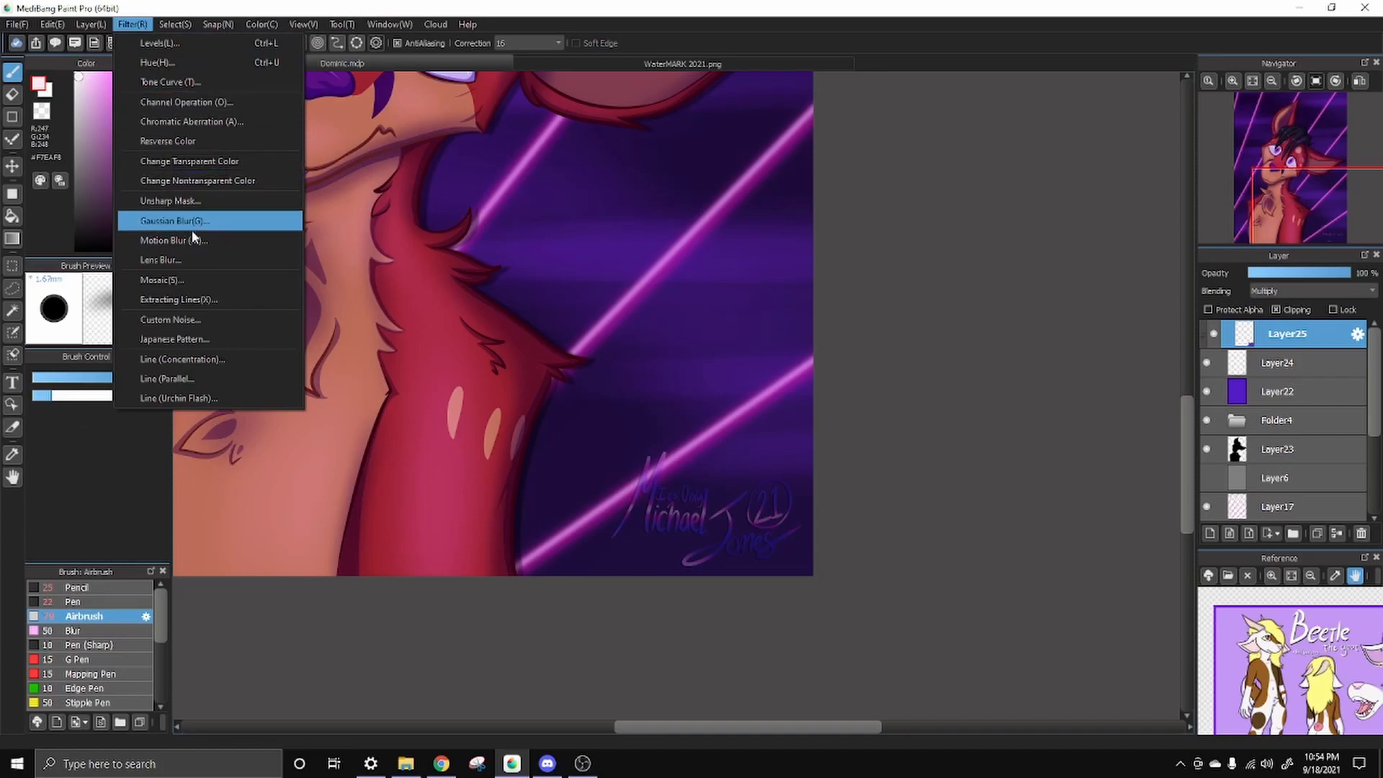
left_click(190, 259)
left_click_drag(382, 266, 432, 266)
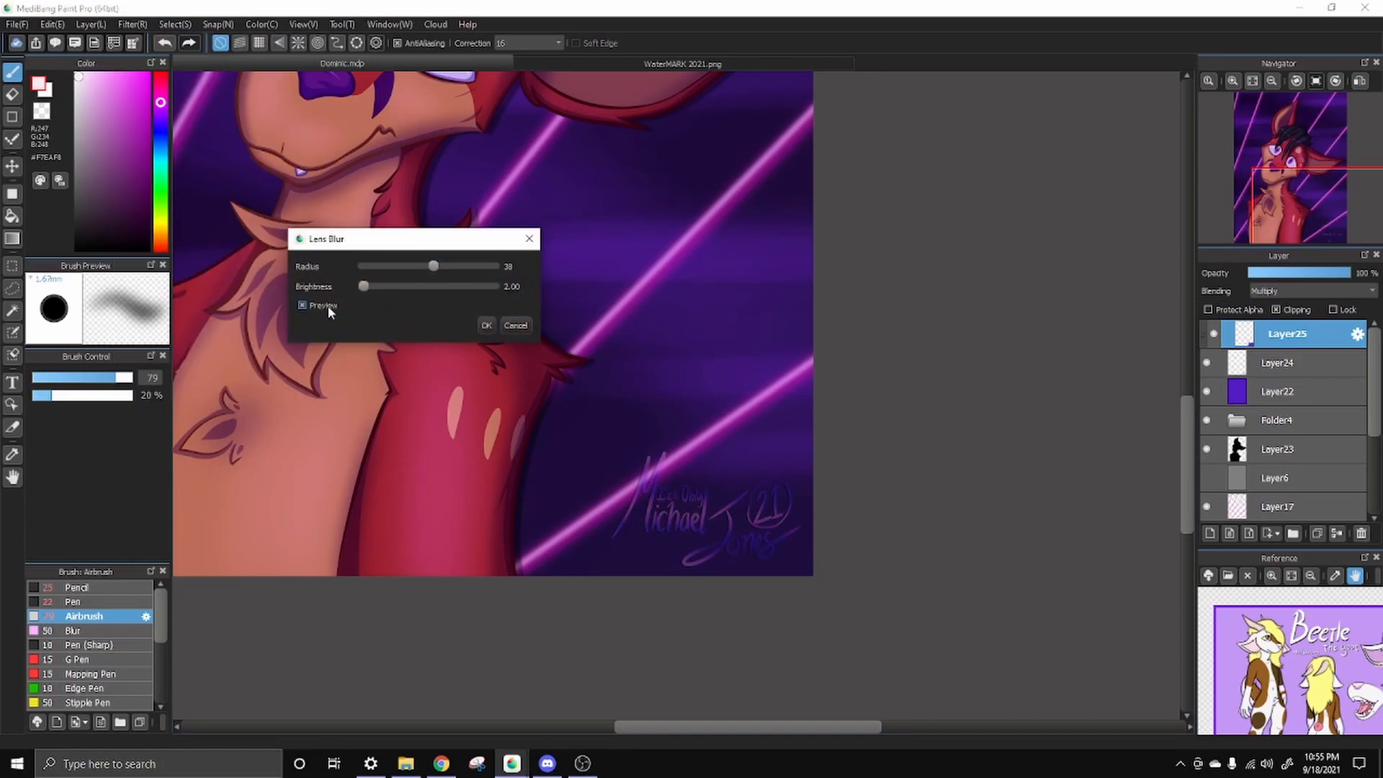
left_click(486, 325)
left_click(1280, 362)
left_click(1304, 196)
scroll(1112, 204, "down", 2)
left_click_drag(608, 408, 608, 504)
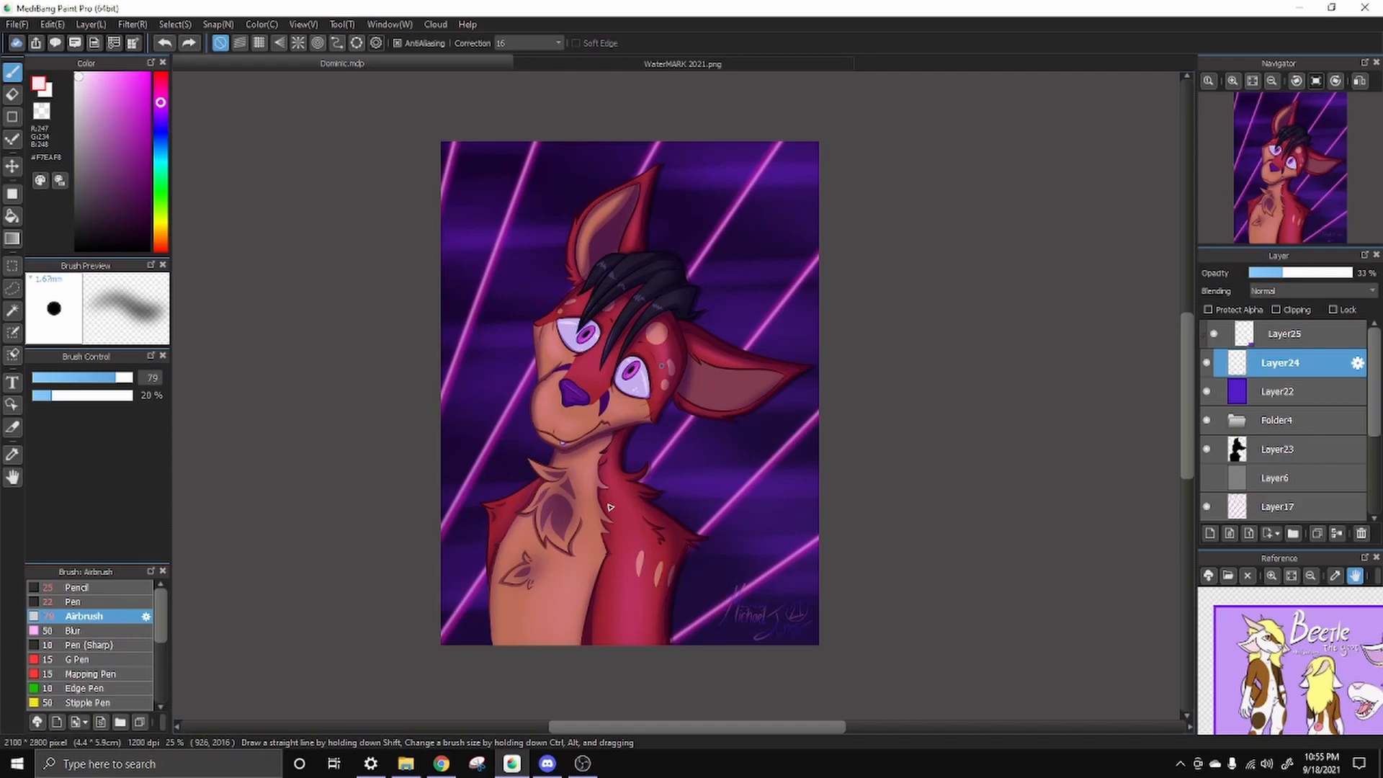
Expand Folder4 to reach its linework layers and sample the dark purple of the nose
left_click(1277, 420)
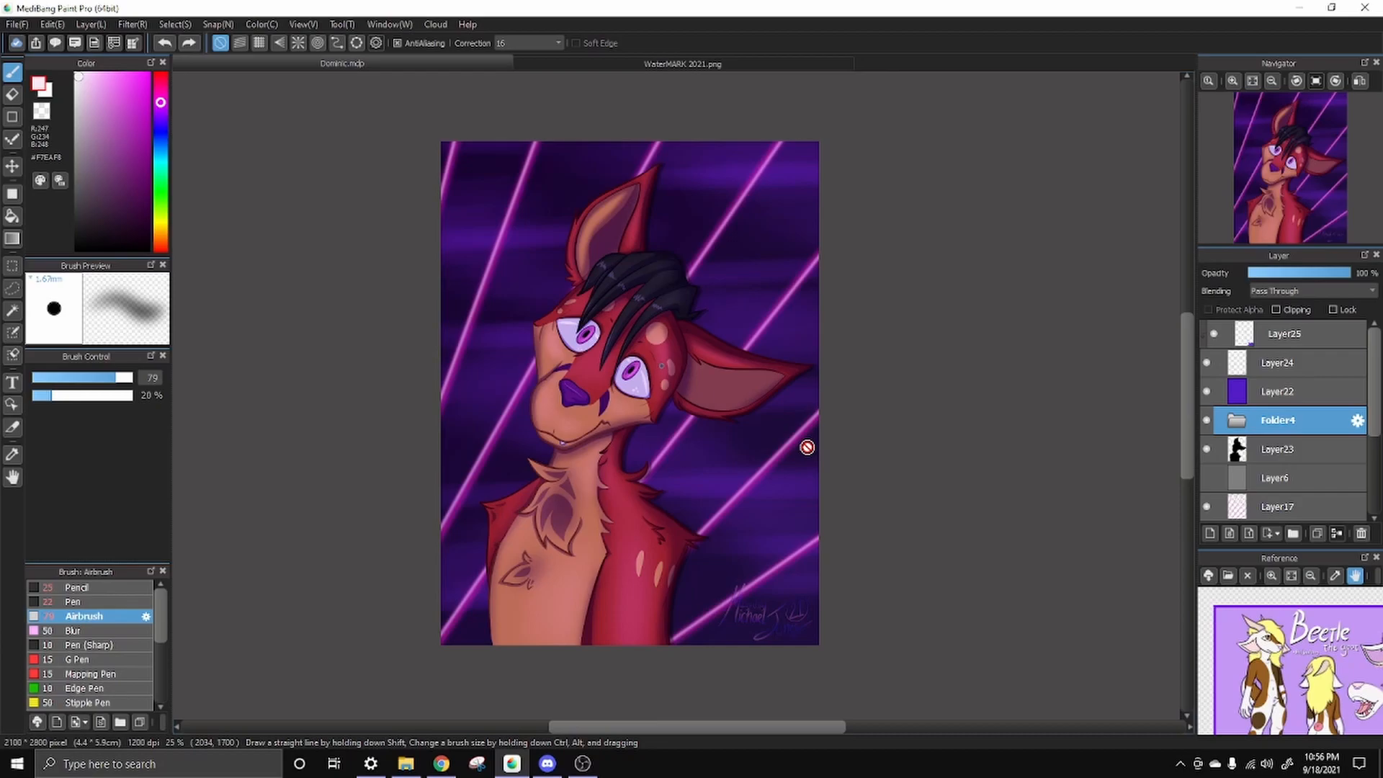
left_click(1233, 81)
left_click_drag(600, 399, 1000, 341)
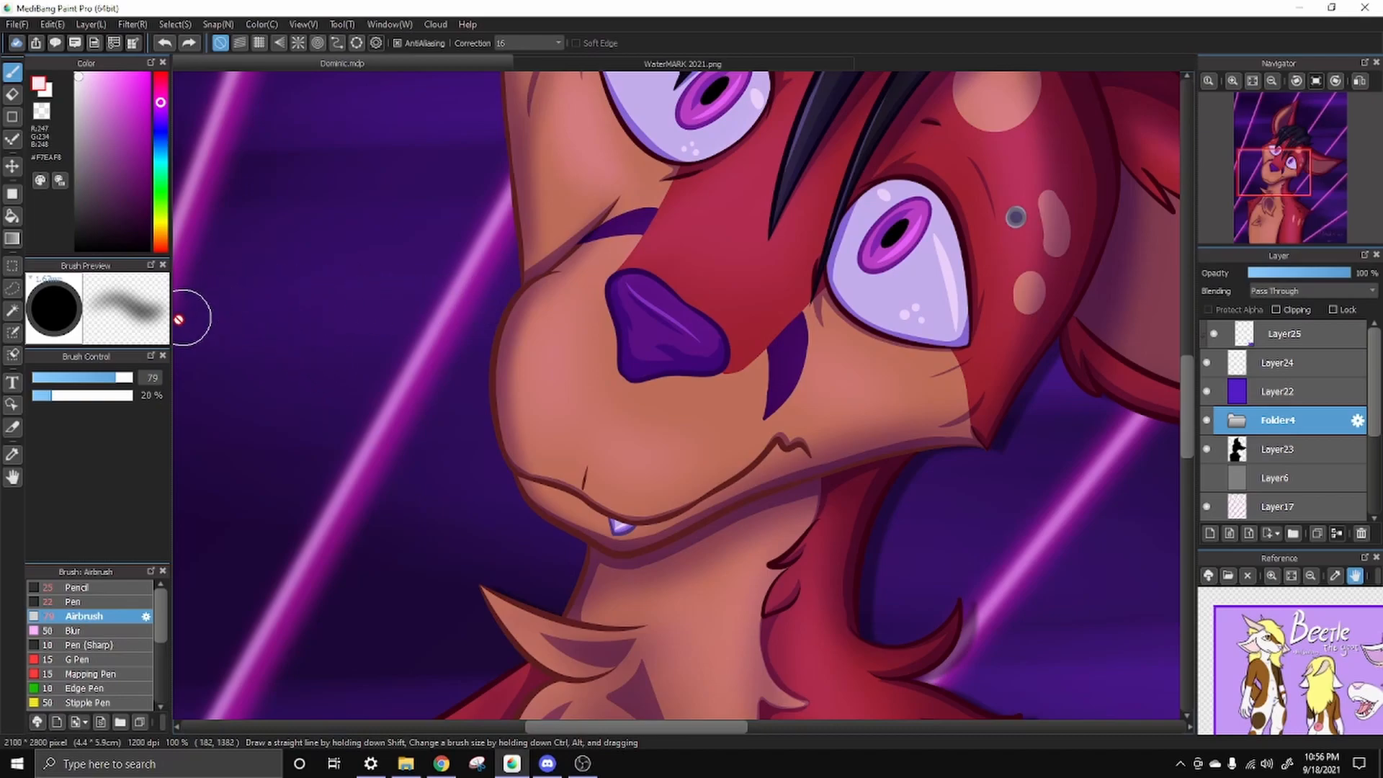
left_click(684, 363, "alt")
left_click(1236, 420)
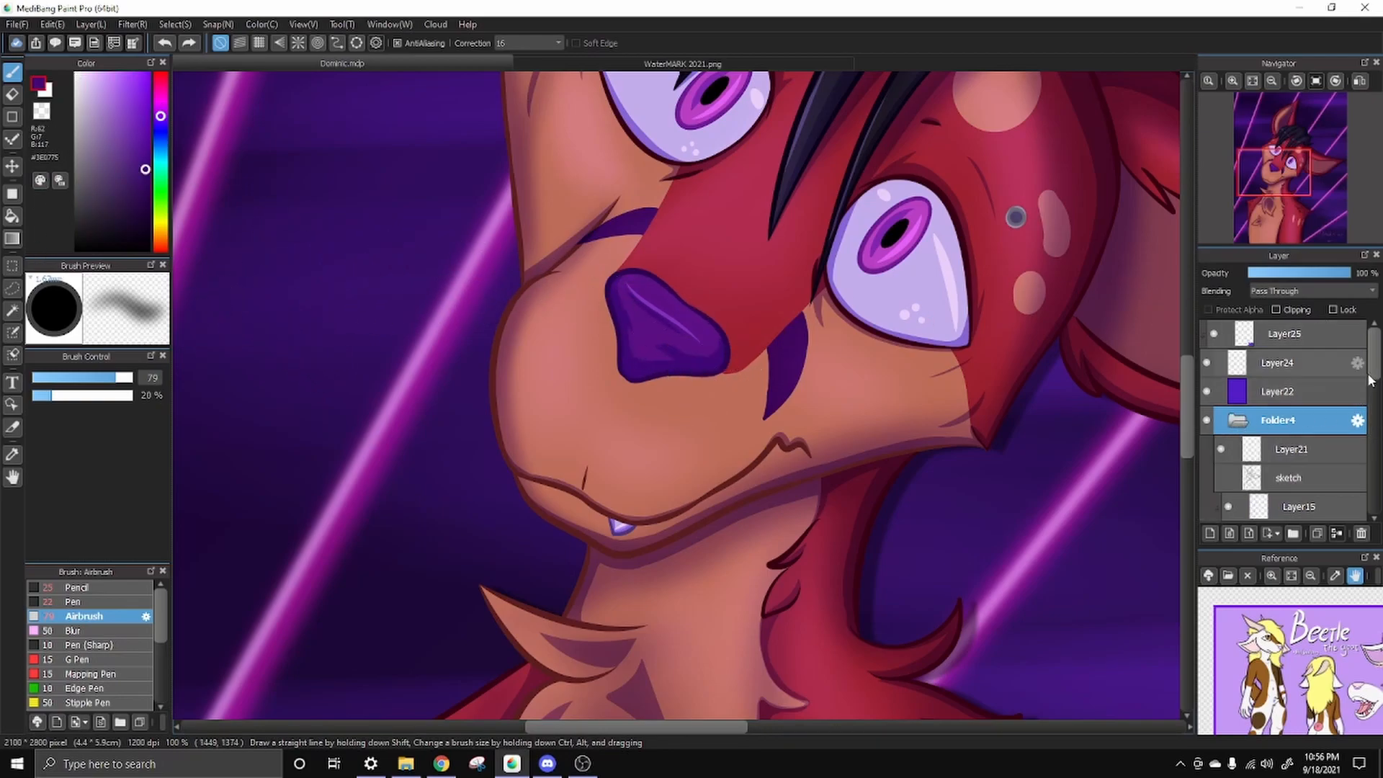
left_click_drag(1372, 359, 1372, 422)
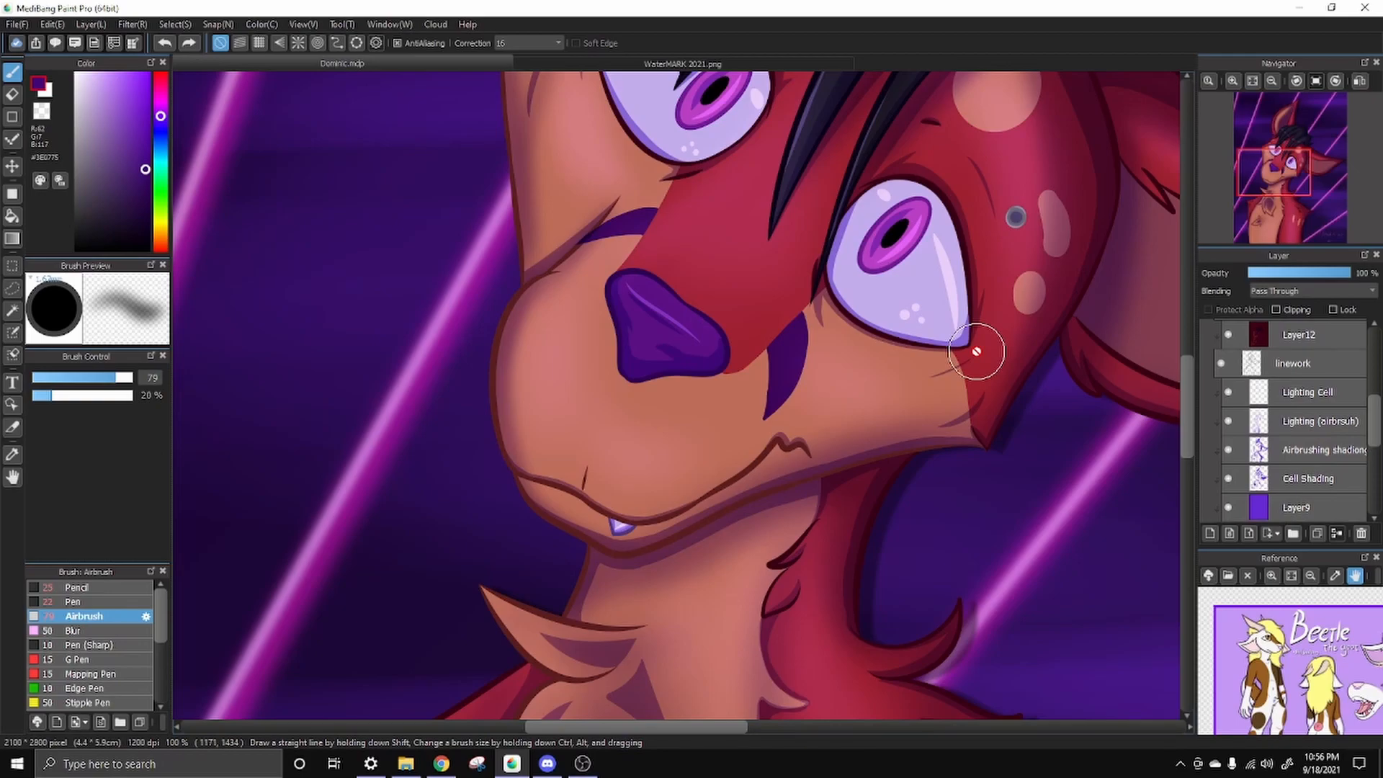
Inspect the character's linework and add a layer named Linework touchup above Layer12
left_click_drag(892, 341, 738, 598)
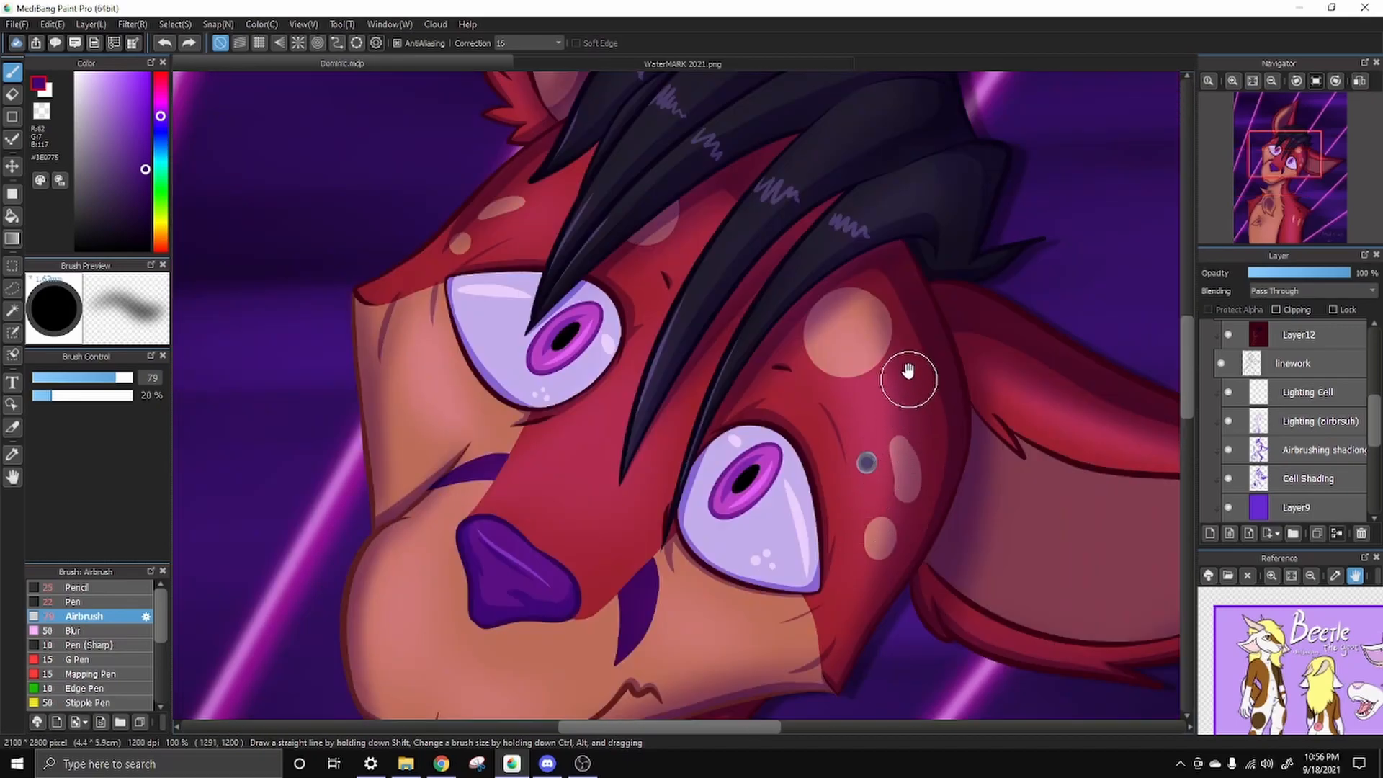
left_click_drag(930, 526, 773, 258)
left_click_drag(682, 503, 741, 293)
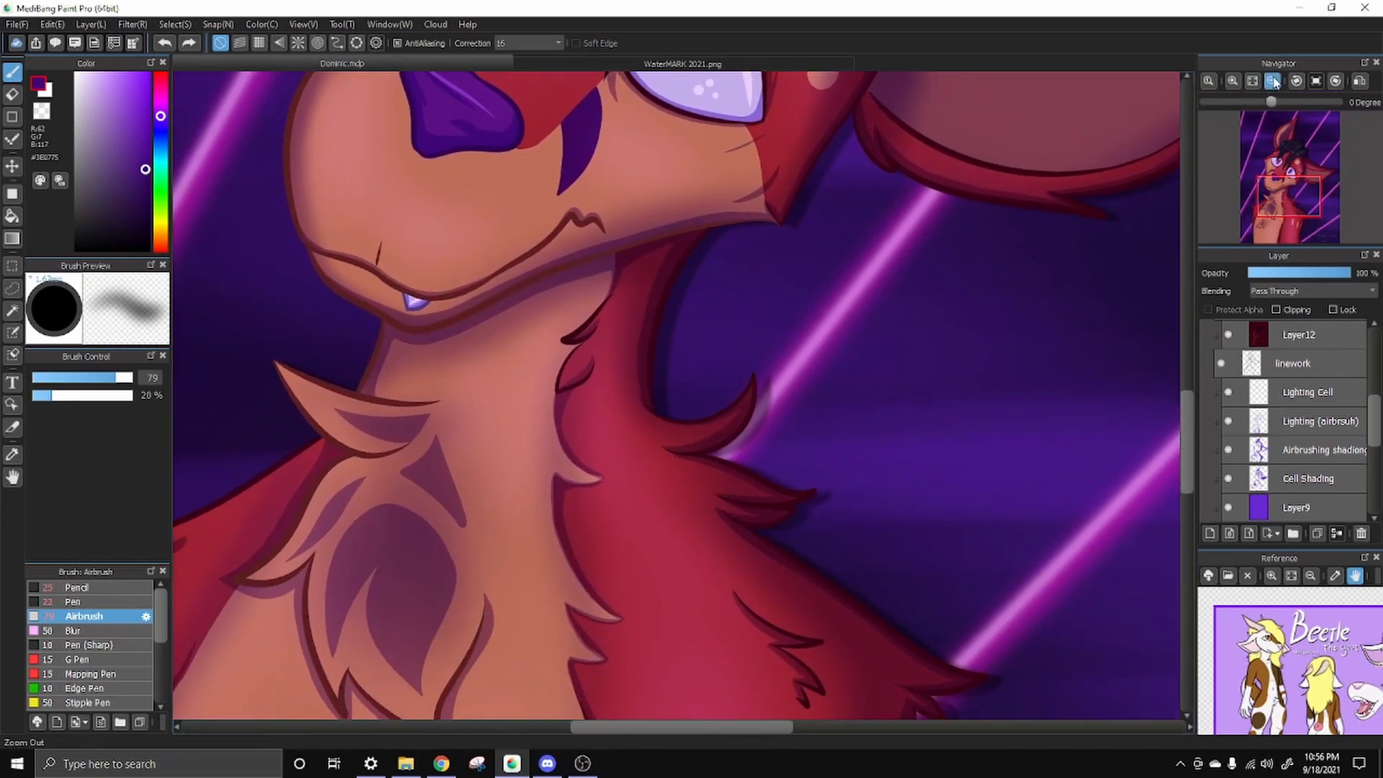
left_click(1272, 81)
left_click(1272, 81)
left_click_drag(902, 337, 935, 458)
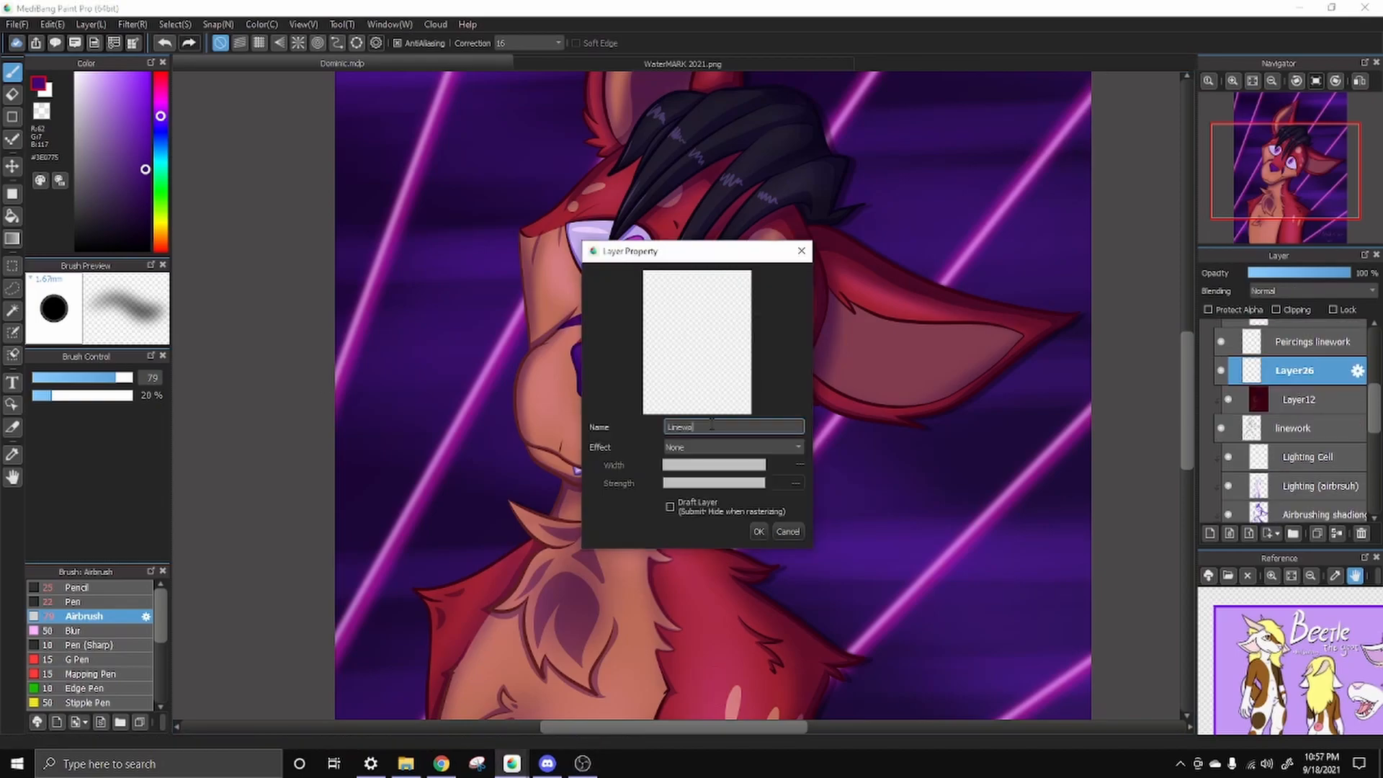
type("up")
key("Return")
Outline the nose in dark purple #310455 with the Pen at size 9.5, with the Layer22 tint hidden
scroll(601, 342, "up", 3)
left_click(108, 601)
left_click_drag(70, 377, 51, 377)
left_click(513, 410, "alt")
scroll(513, 414, "up", 3)
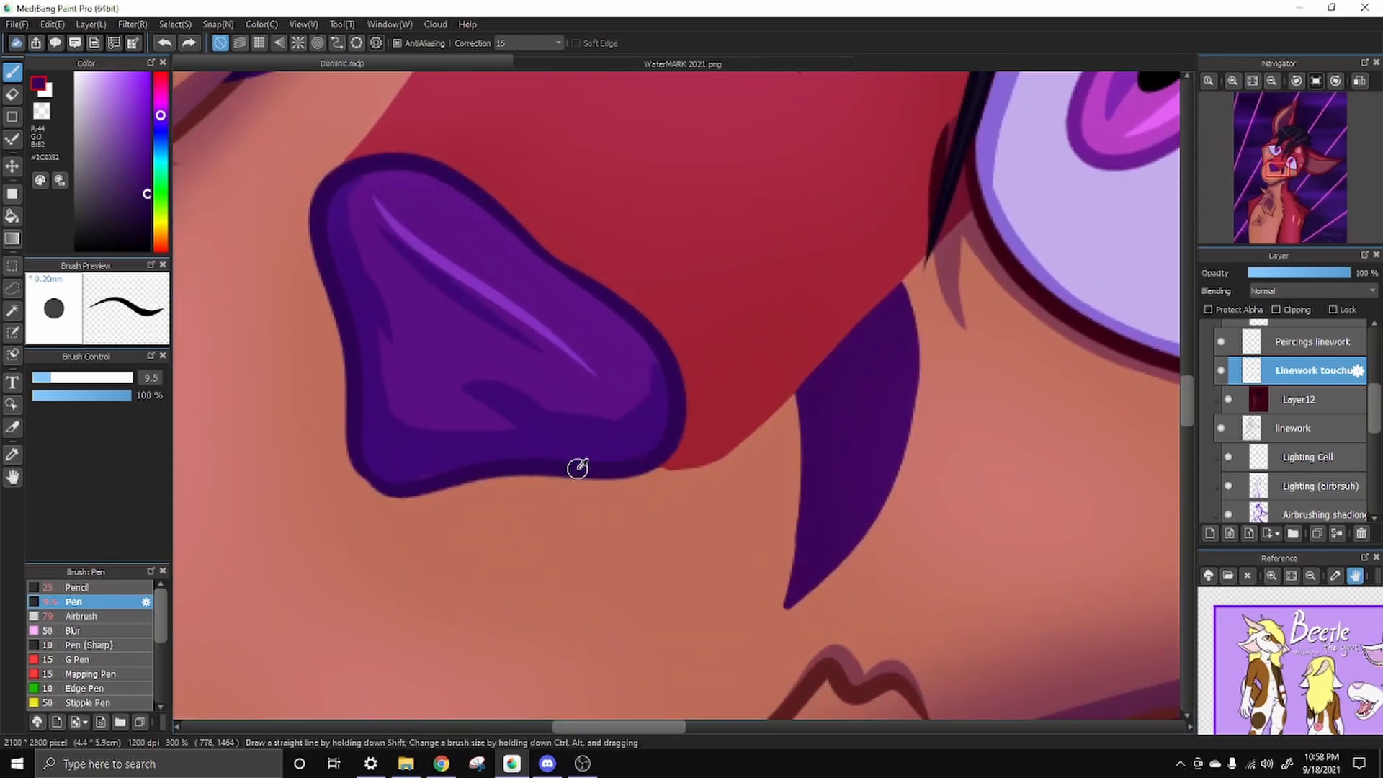
left_click_drag(1373, 401, 1372, 345)
left_click(1206, 391)
left_click(593, 472, "alt")
left_click_drag(493, 402, 580, 476)
mouse_move(388, 349)
left_mouse_down()
mouse_move(583, 509)
mouse_move(549, 479)
left_mouse_up()
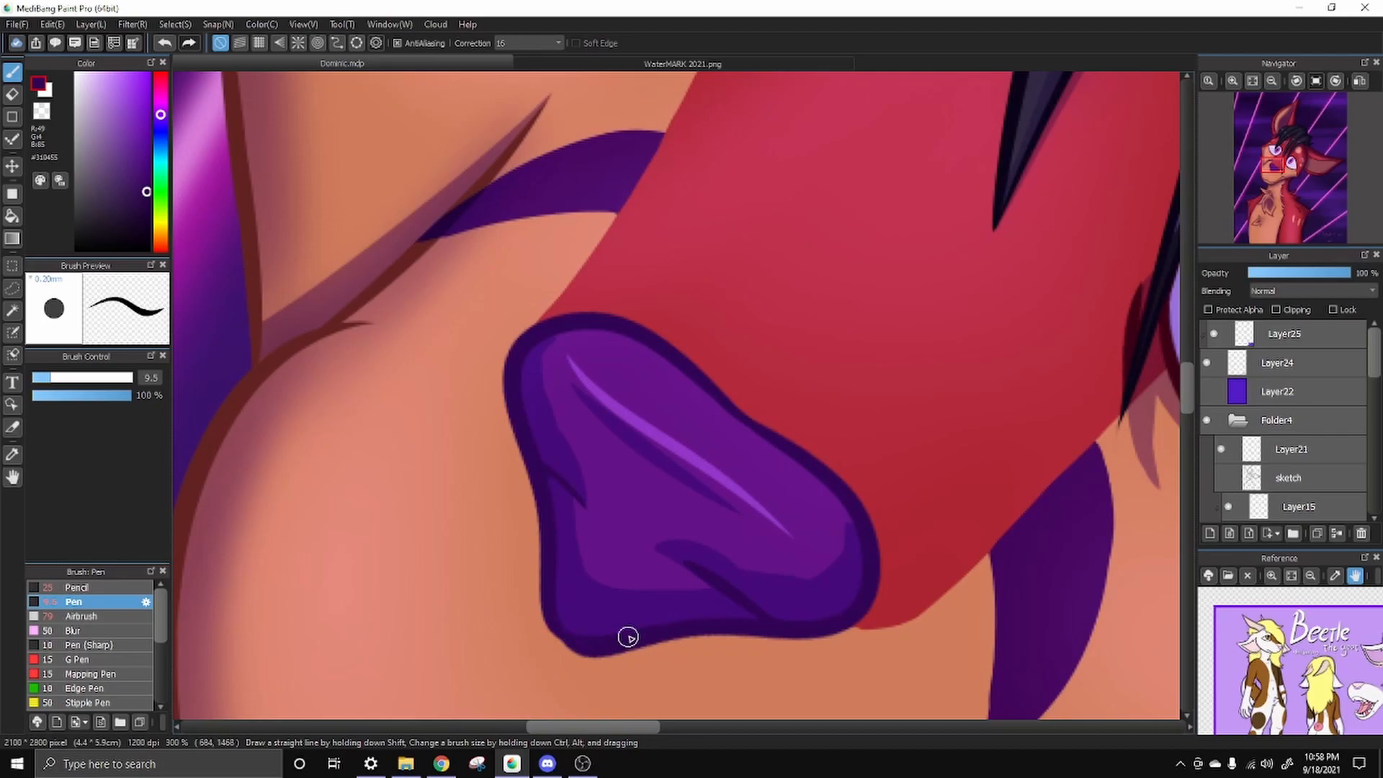
Turn on the parallel snap, sample the dark red linework colour #3C0015 and try a first hatching stroke
left_click(1271, 81)
left_click(1272, 81)
left_click_drag(1113, 605, 957, 411)
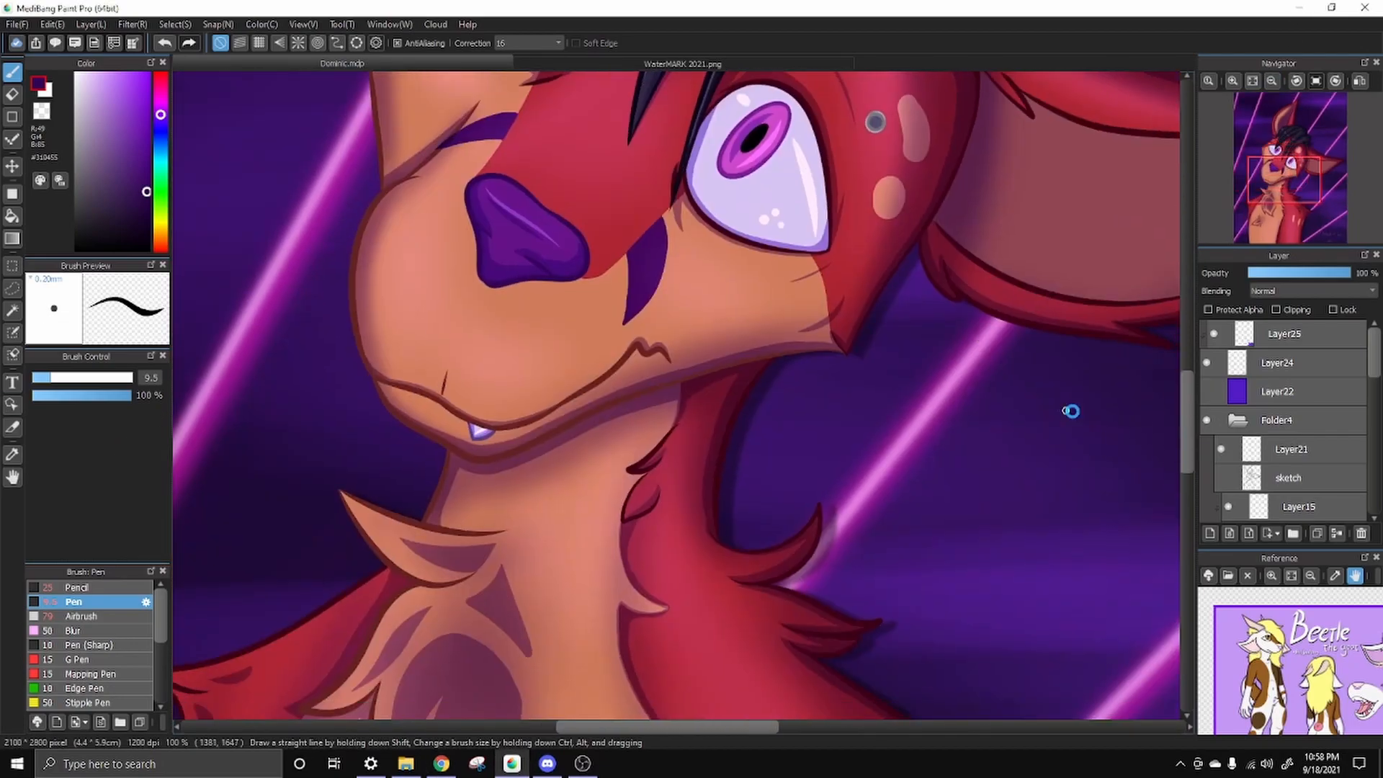
left_click(1232, 80)
left_click(240, 43)
left_click(1271, 80)
left_click(1232, 81)
left_click(1014, 311, "alt")
left_click_drag(1055, 325, 811, 365)
key("ctrl+z")
Hatch the shaded red side of the neck with parallel dark red lines, from under the jaw down to the tuft
left_click_drag(587, 354, 625, 373)
key("ctrl+plus")
mouse_move(549, 335)
left_mouse_down()
mouse_move(586, 373)
mouse_move(585, 410)
left_mouse_up()
mouse_move(514, 340)
left_mouse_down()
mouse_move(559, 385)
mouse_move(573, 435)
left_mouse_up()
key("ctrl+z")
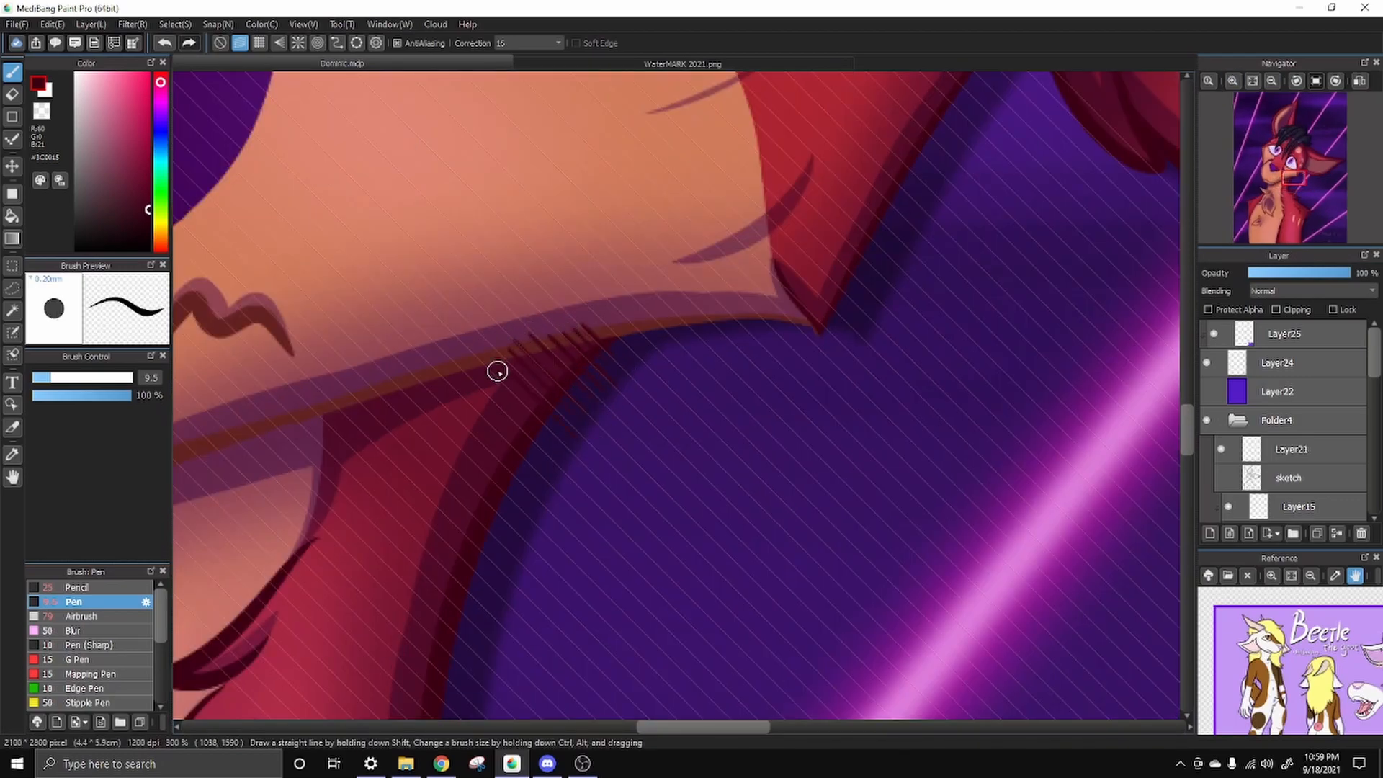
left_click_drag(466, 398, 556, 487)
mouse_move(443, 409)
left_mouse_down()
mouse_move(556, 486)
mouse_move(420, 422)
mouse_move(546, 544)
left_mouse_up()
mouse_move(394, 432)
left_mouse_down()
mouse_move(531, 568)
mouse_move(516, 609)
left_mouse_up()
mouse_move(346, 470)
left_mouse_down()
mouse_move(517, 635)
mouse_move(548, 287)
mouse_move(644, 417)
left_mouse_up()
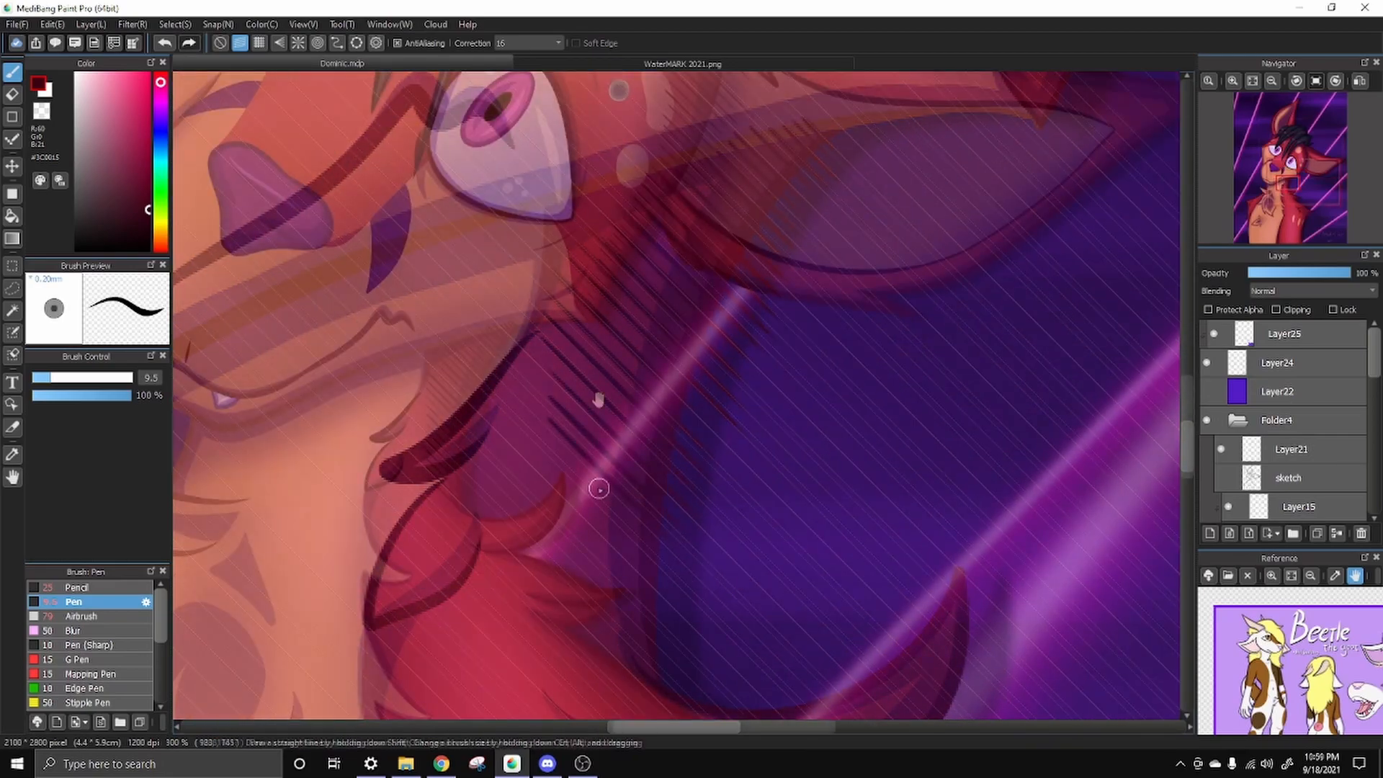
Hatch the outer edge of the red arm with parallel dark red lines, from the canvas edge up towards the shoulder
left_click_drag(487, 627, 504, 642)
left_click_drag(488, 617, 515, 641)
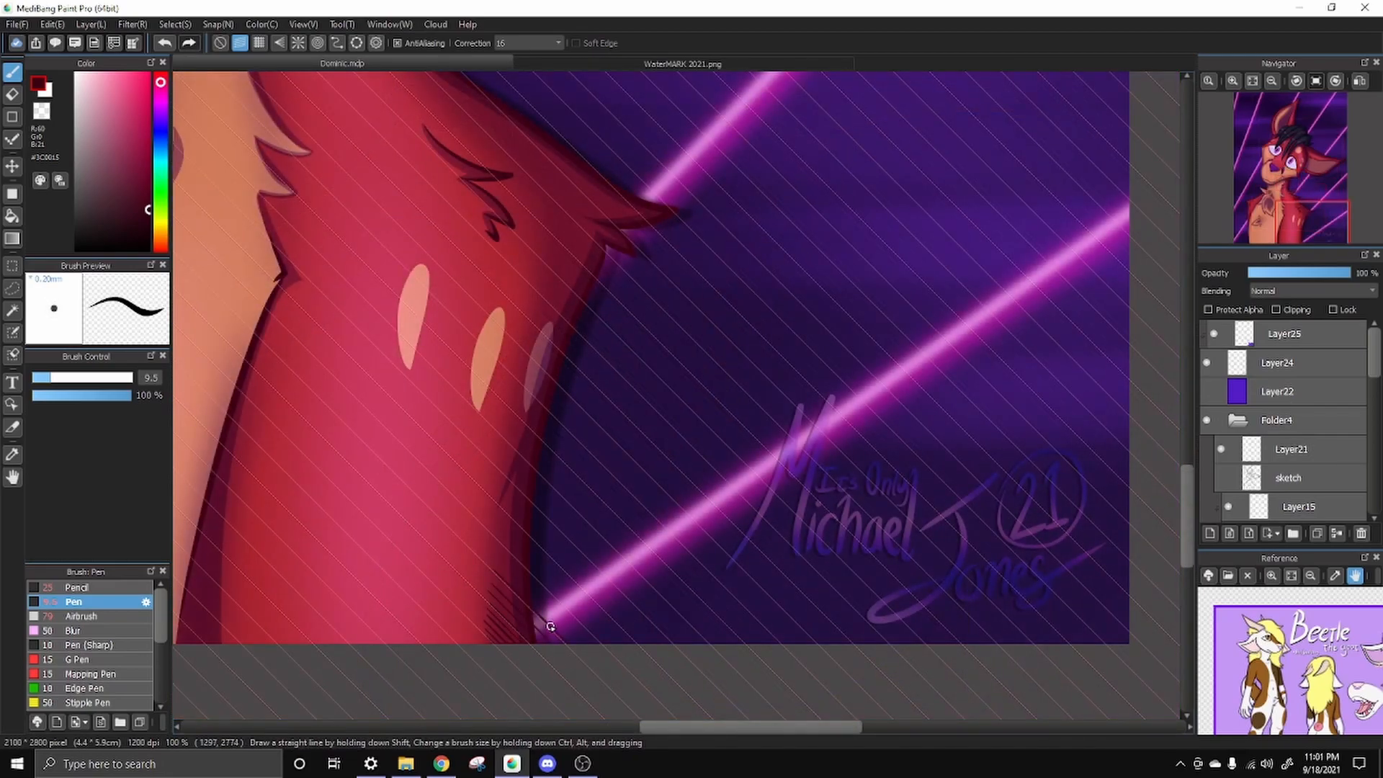
key("ctrl+z")
left_click_drag(499, 510, 501, 510)
key("ctrl+z")
left_click_drag(537, 365, 545, 356)
left_click_drag(360, 94, 788, 546)
left_click_drag(515, 484, 623, 93)
Turn off the snap and erase hatching that overshoots the neck outline, using the Pen in transparent colour at size 12.9
left_click(220, 43)
key("z")
scroll(649, 252, "up", 2)
mouse_move(436, 623)
left_mouse_down()
mouse_move(491, 518)
mouse_move(473, 603)
mouse_move(567, 401)
mouse_move(558, 411)
mouse_move(592, 381)
mouse_move(635, 284)
mouse_move(651, 303)
mouse_move(713, 100)
mouse_move(737, 116)
mouse_move(729, 162)
left_mouse_up()
left_click_drag(697, 196, 599, 439)
mouse_move(622, 201)
left_mouse_down()
mouse_move(636, 417)
mouse_move(657, 484)
left_mouse_up()
mouse_move(648, 404)
left_mouse_down()
mouse_move(611, 56)
mouse_move(626, 7)
left_mouse_up()
mouse_move(339, 709)
left_mouse_down()
mouse_move(645, 349)
mouse_move(733, 294)
left_mouse_up()
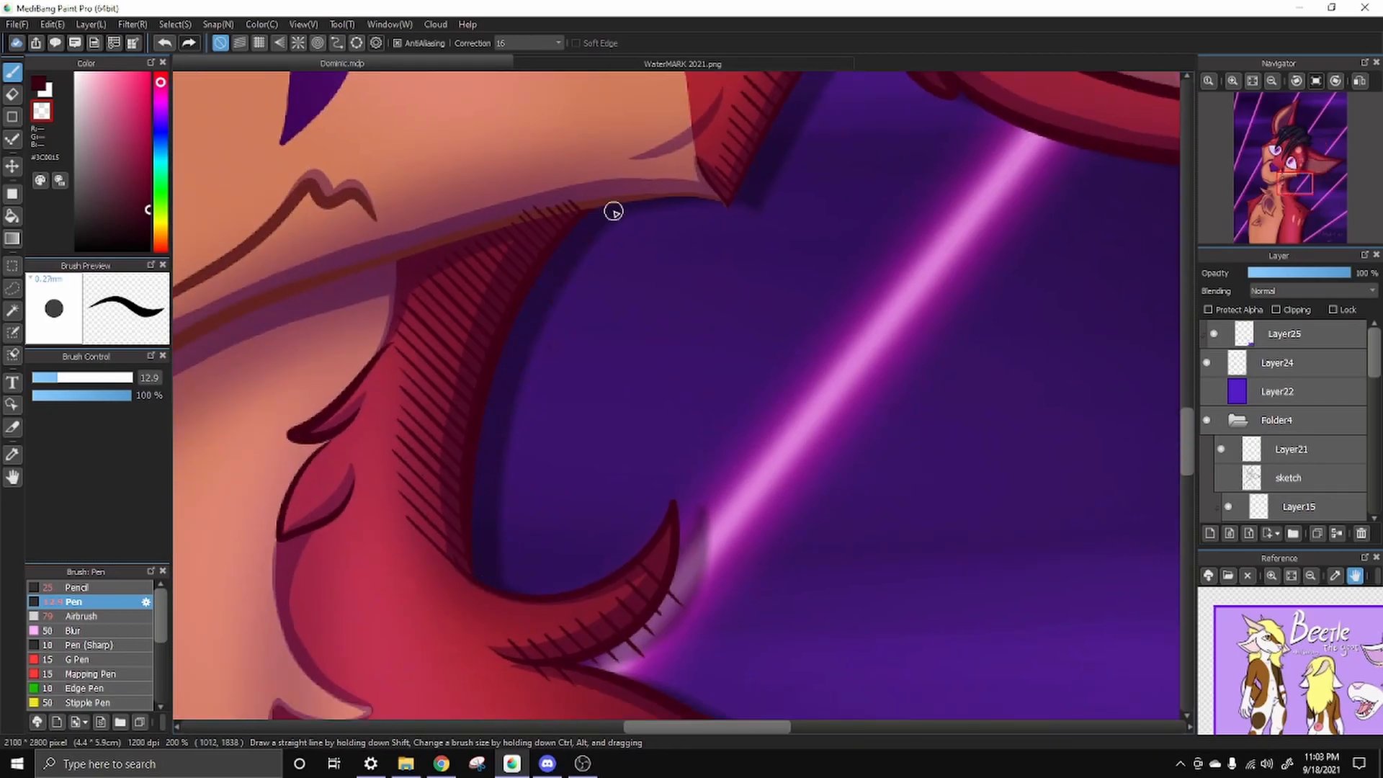
Erase the hatch lines that extend past the outer edge of the red arm with the transparent Pen
left_click_drag(608, 687, 593, 377)
left_click_drag(843, 693, 472, 117)
left_click_drag(578, 493, 646, 168)
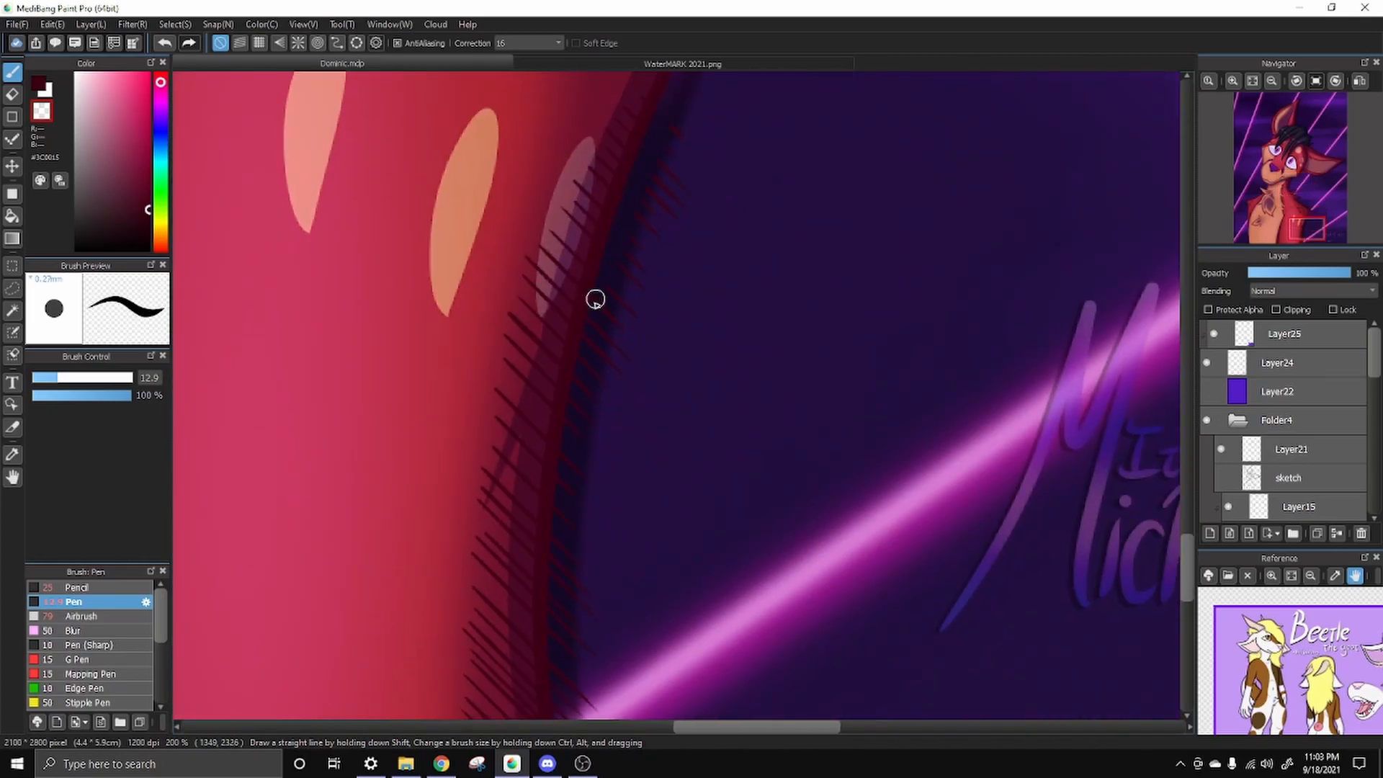
left_click_drag(577, 389, 558, 226)
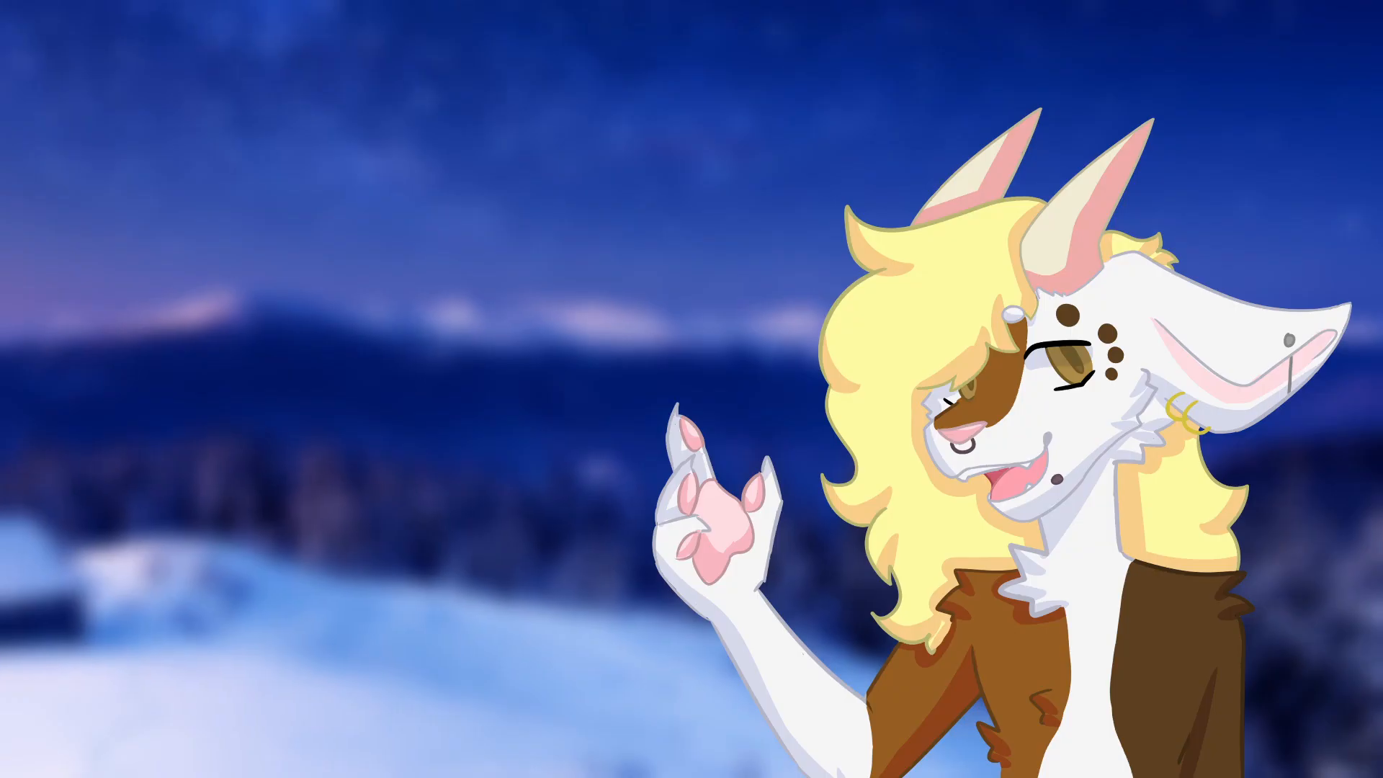